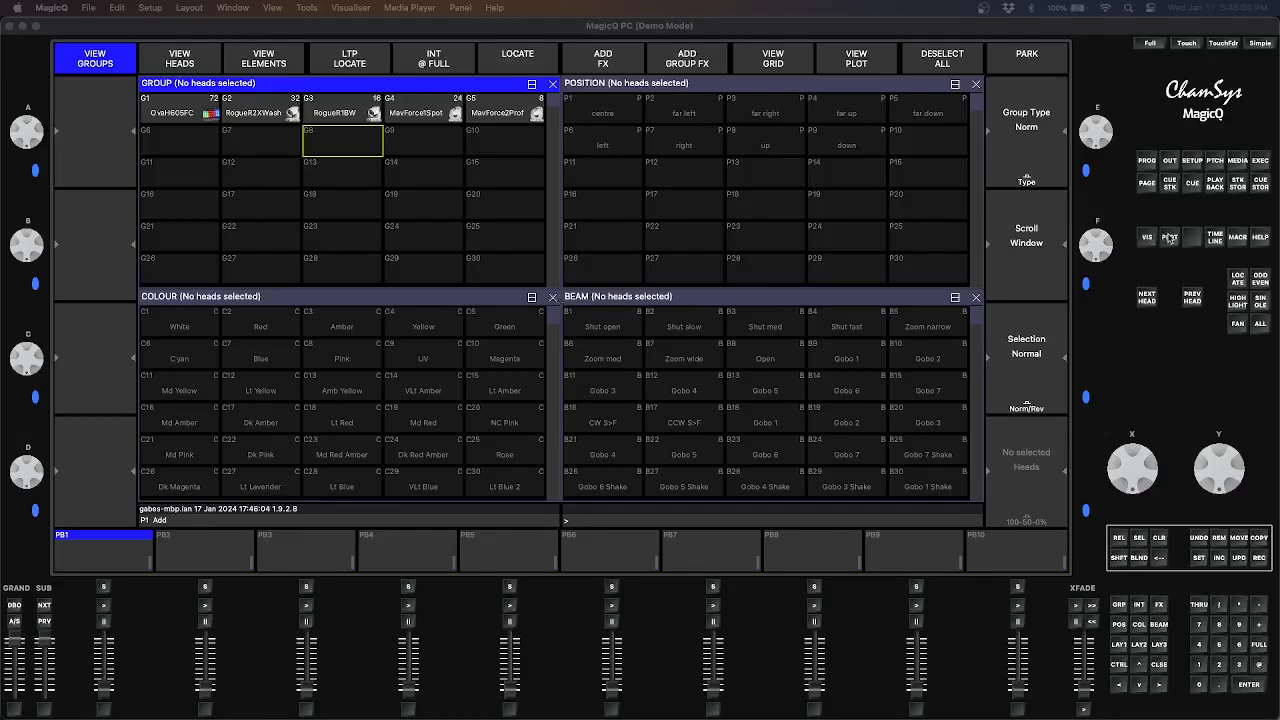
Open the stage plot and view it in the Front and Side elevations
{"action": "left_click", "coordinate": [1169, 237]}
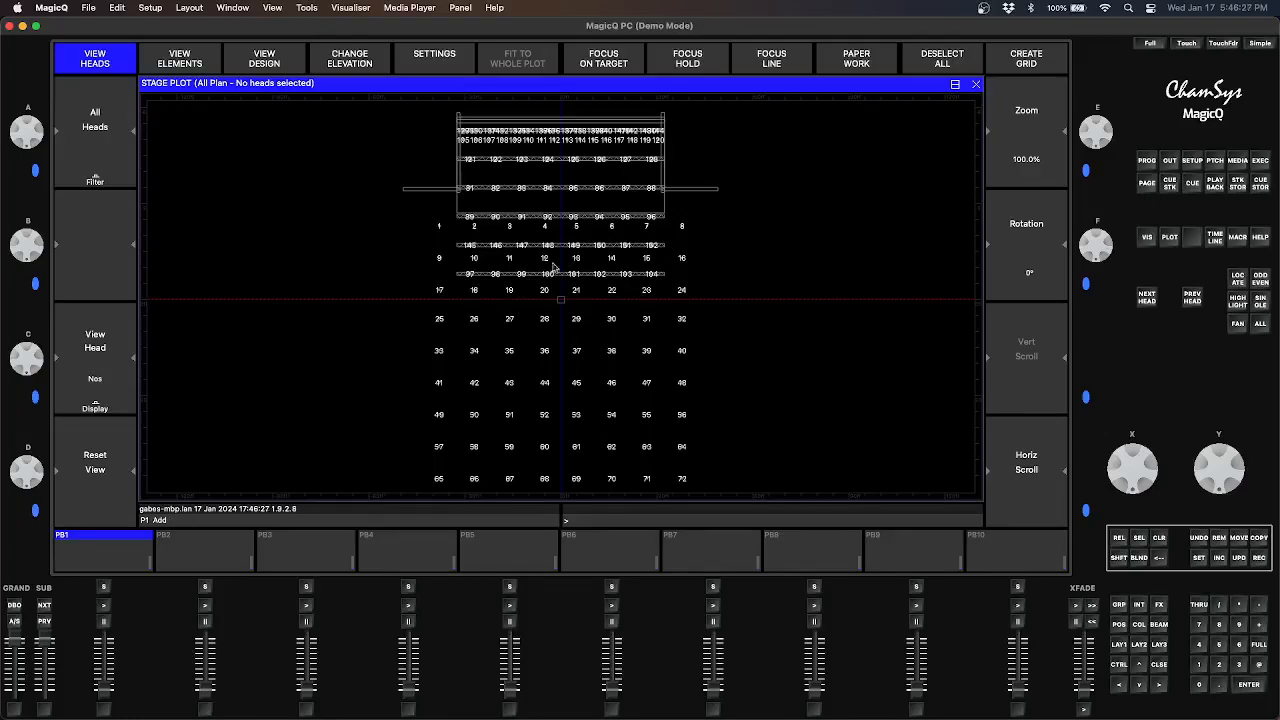
{"action": "left_click", "coordinate": [350, 58]}
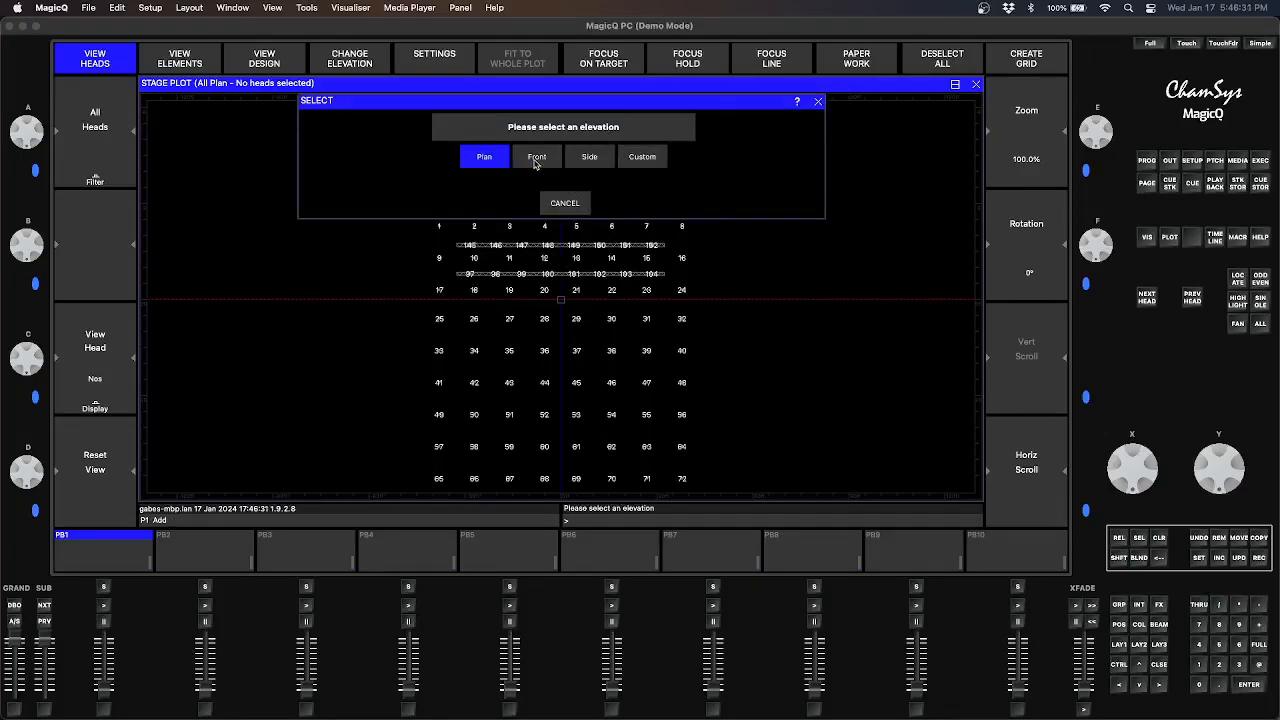
{"action": "left_click", "coordinate": [535, 160]}
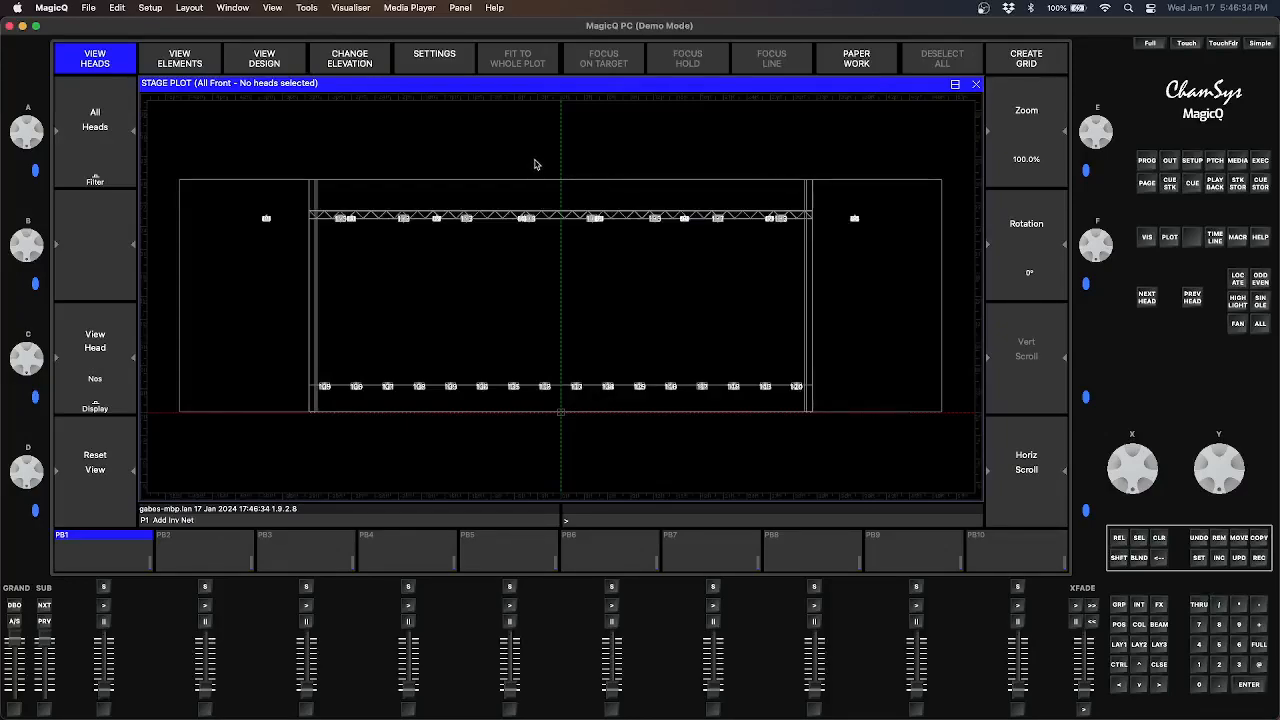
{"action": "left_click", "coordinate": [368, 64]}
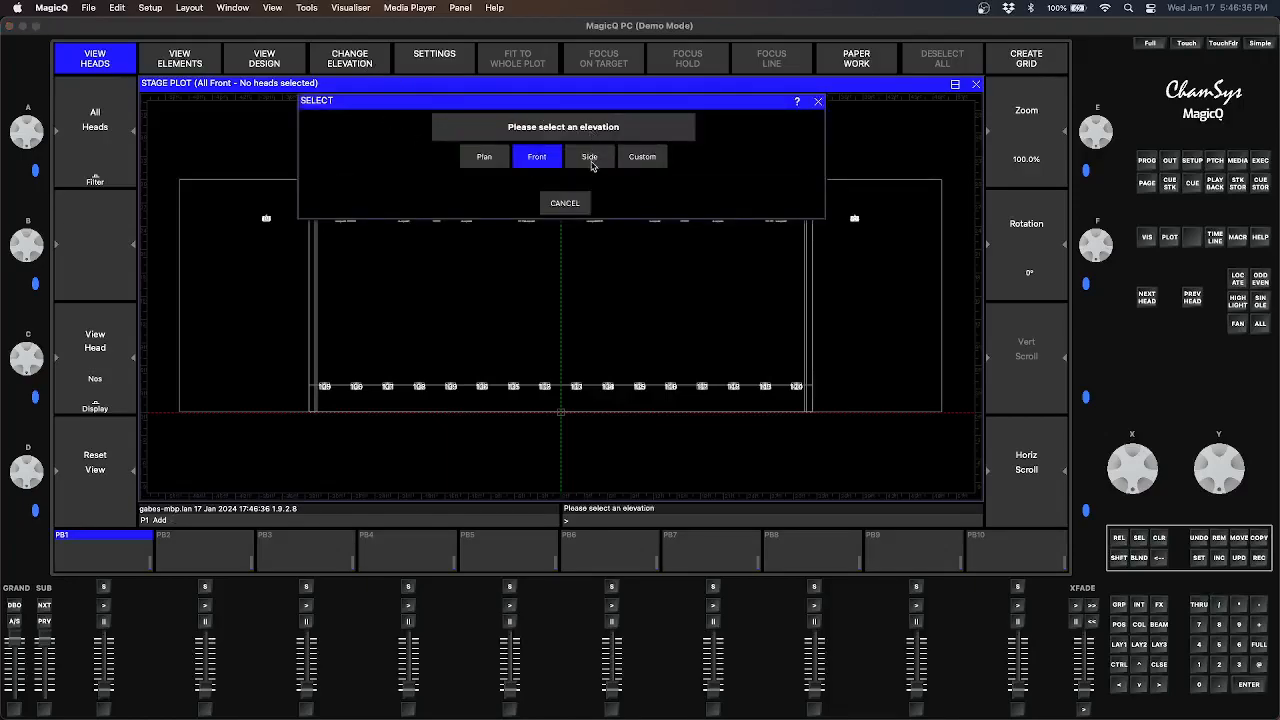
{"action": "left_click", "coordinate": [591, 164]}
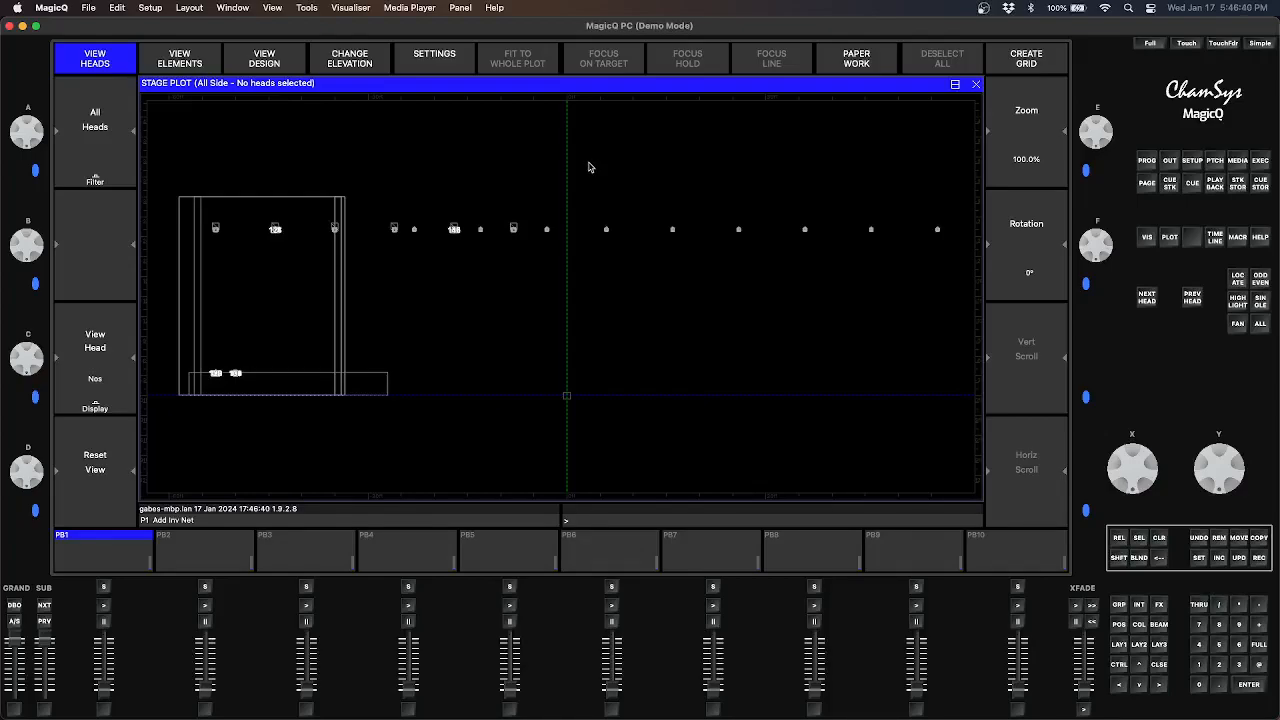
Return the stage plot to the Plan elevation
{"action": "left_click", "coordinate": [372, 62]}
{"action": "left_click", "coordinate": [638, 160]}
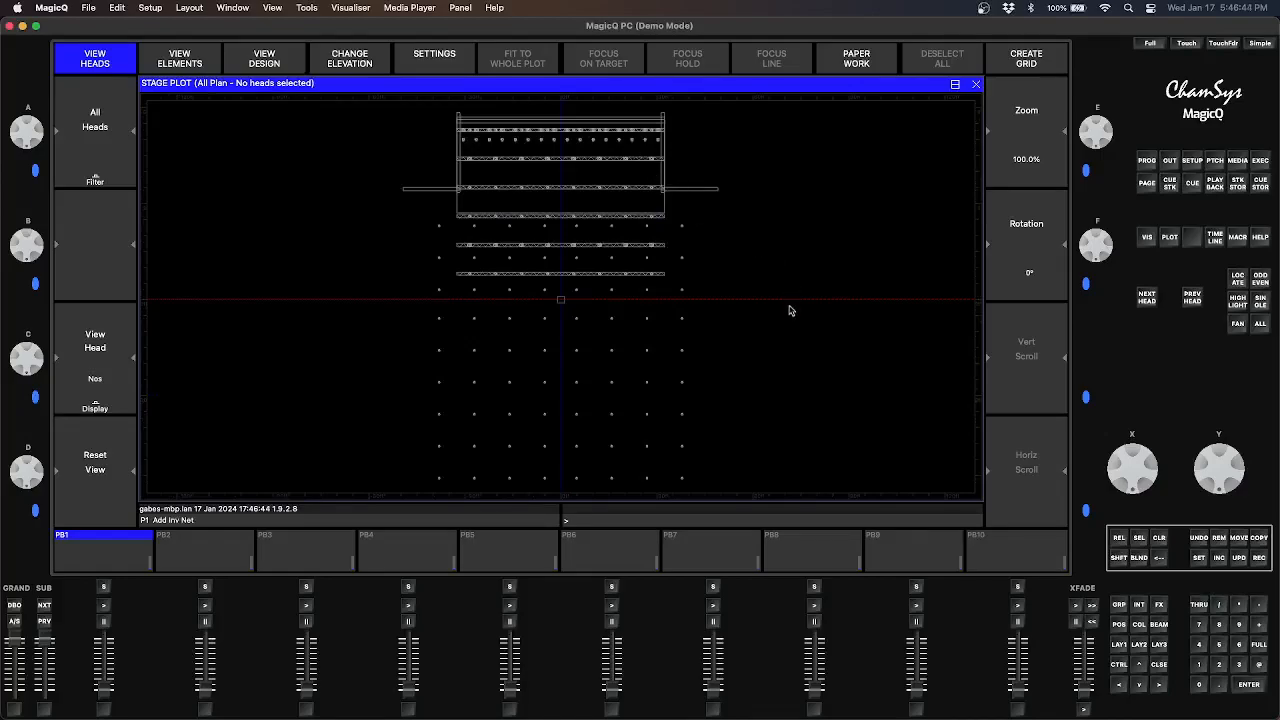
{"action": "left_click", "coordinate": [348, 64]}
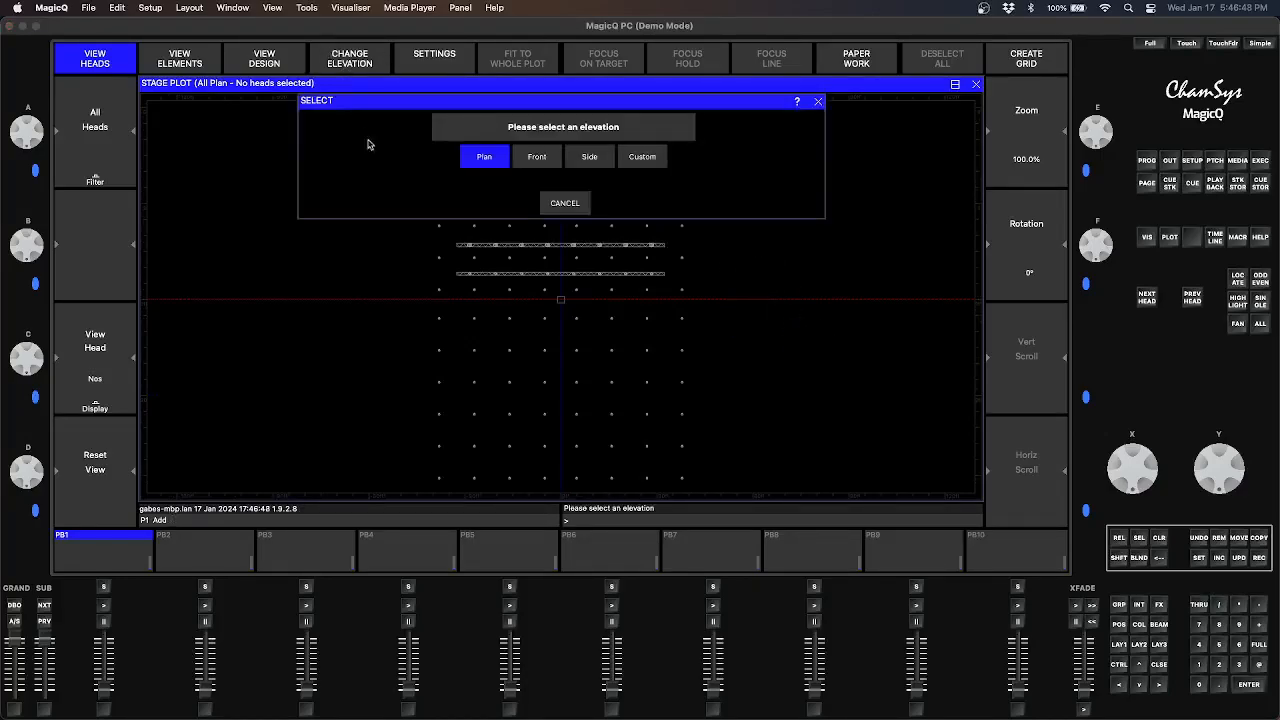
{"action": "left_click", "coordinate": [484, 157]}
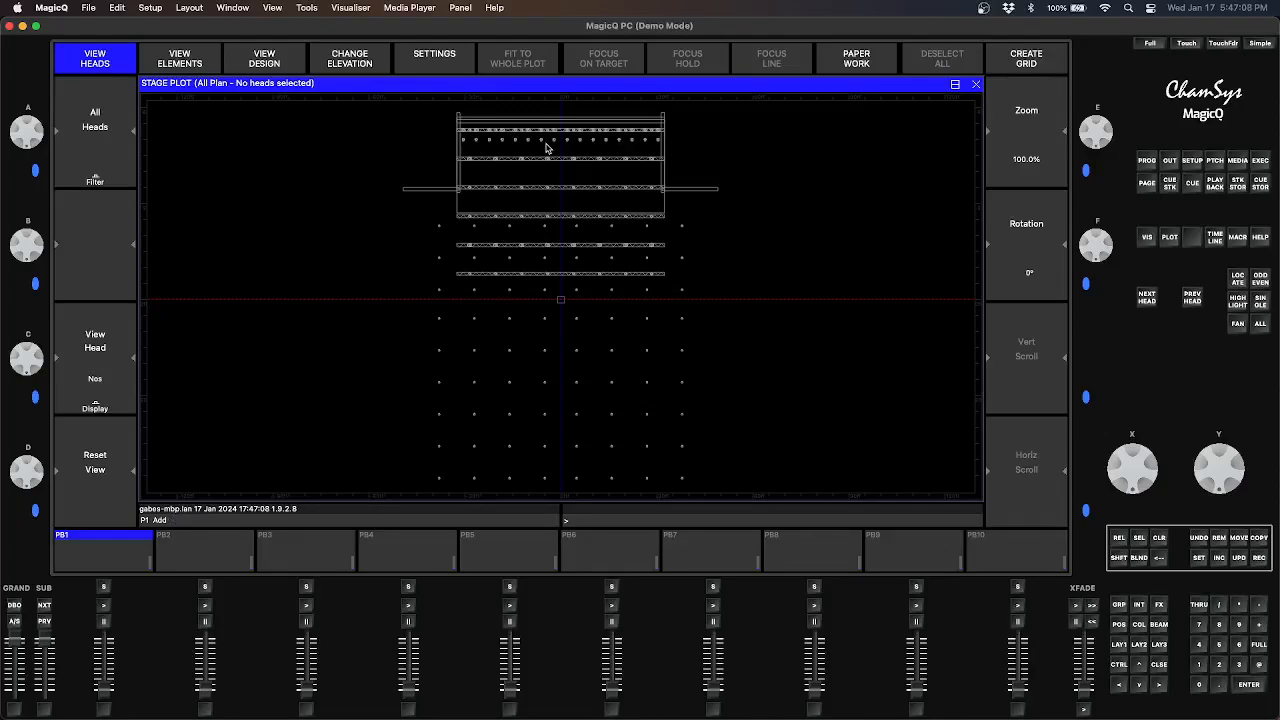
Select the MavForce1Spot heads 121 to 128 on their truss in the plan and locate them
{"action": "scroll", "coordinate": [545, 148], "scroll_direction": "down", "scroll_amount": 3}
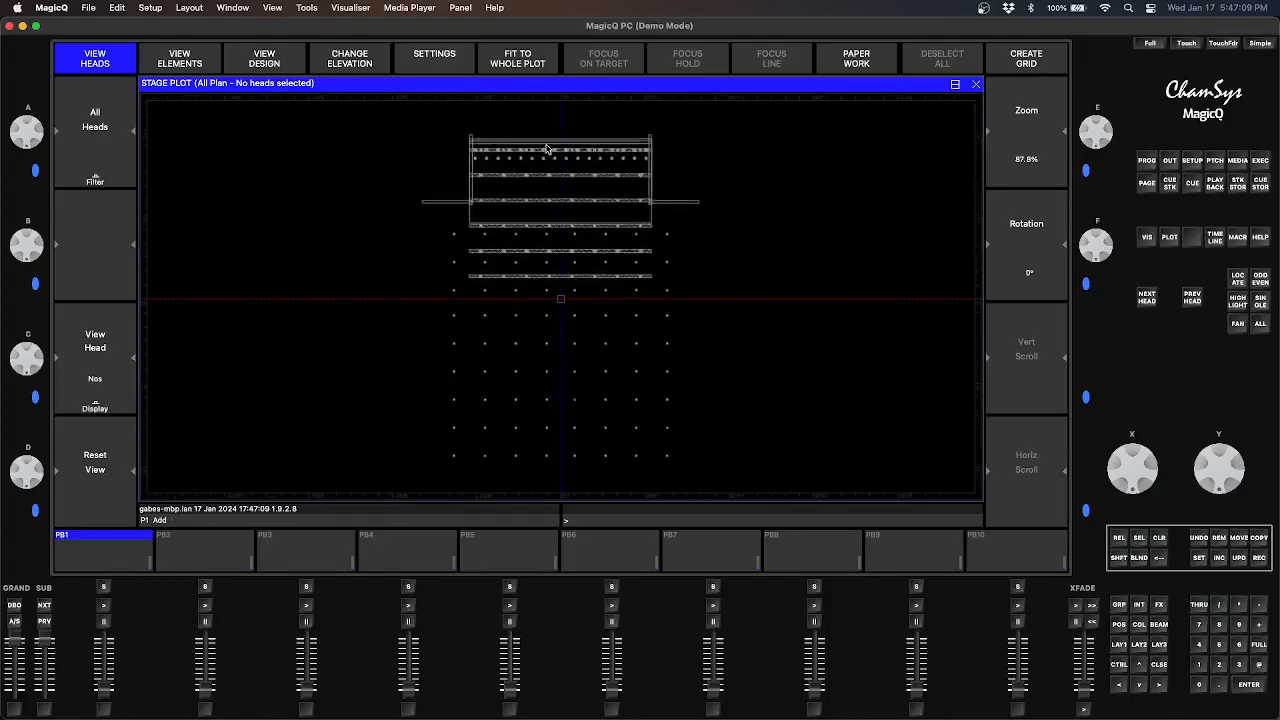
{"action": "scroll", "coordinate": [545, 148], "scroll_direction": "up", "scroll_amount": 5}
{"action": "scroll", "coordinate": [545, 148], "scroll_direction": "up", "scroll_amount": 8}
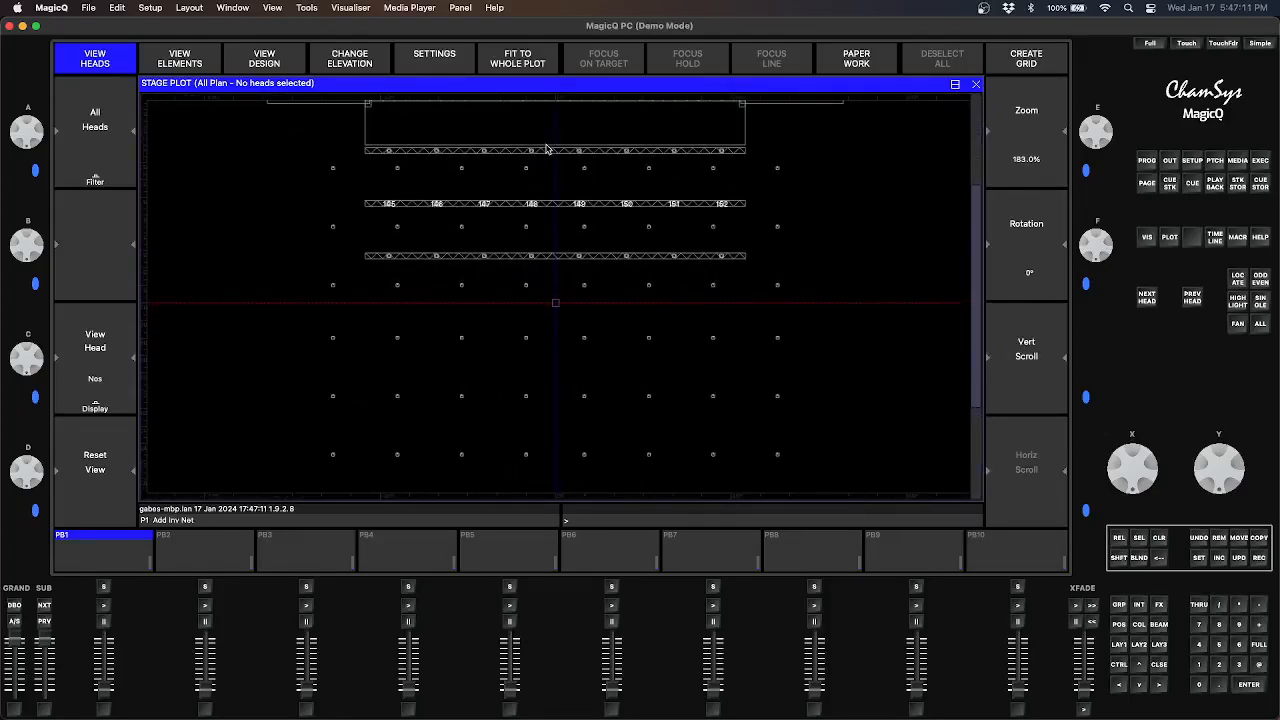
{"action": "scroll", "coordinate": [545, 148], "scroll_direction": "up", "scroll_amount": 6}
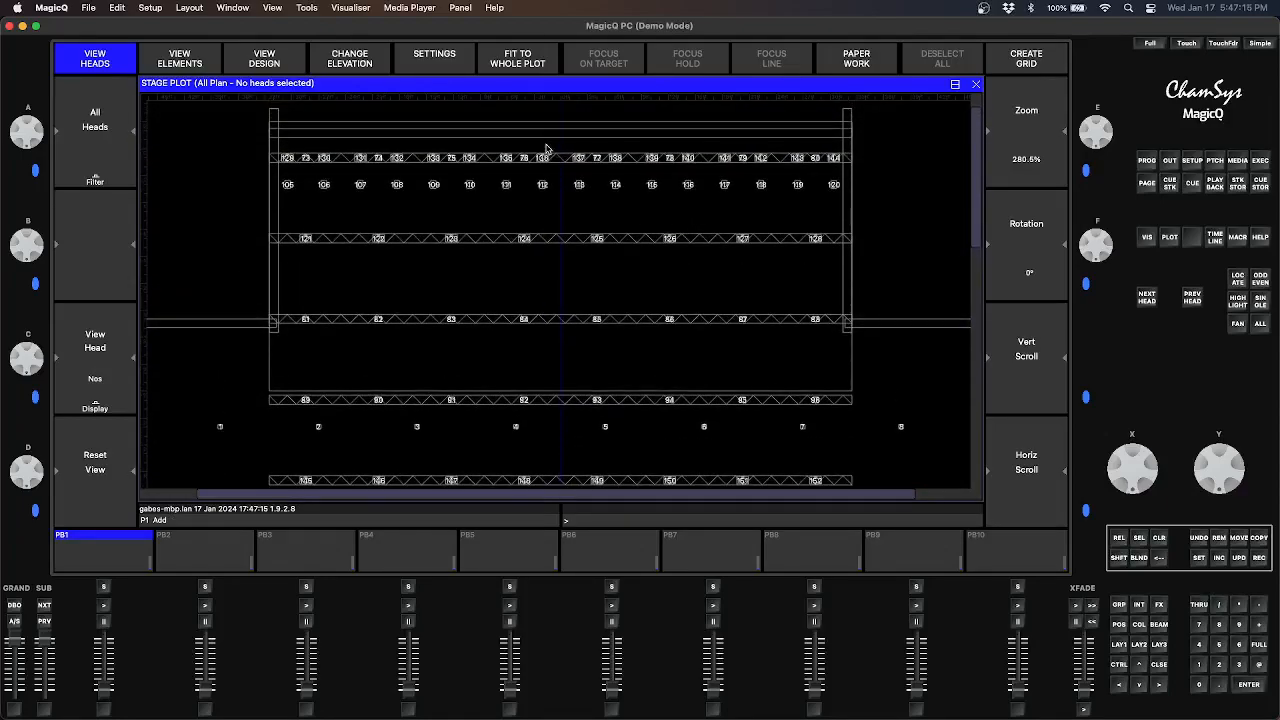
{"action": "scroll", "coordinate": [545, 148], "scroll_direction": "up", "scroll_amount": 4}
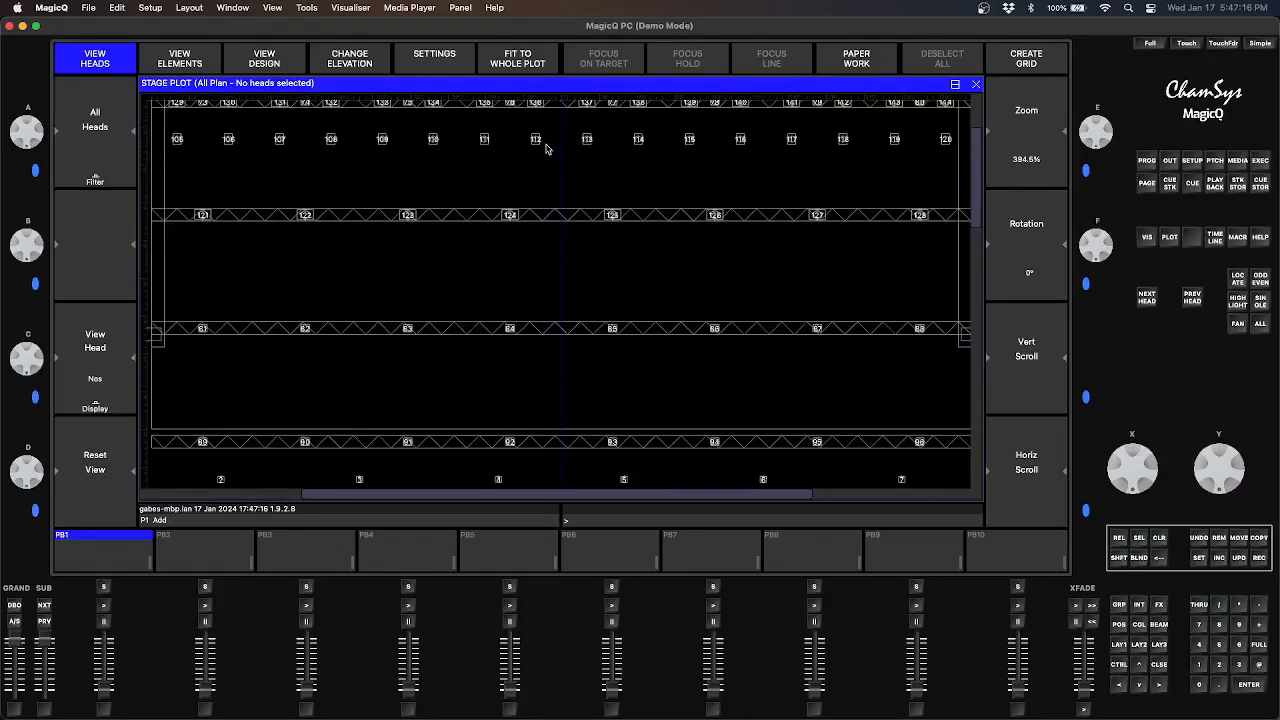
{"action": "scroll", "coordinate": [545, 148], "scroll_direction": "up", "scroll_amount": 2}
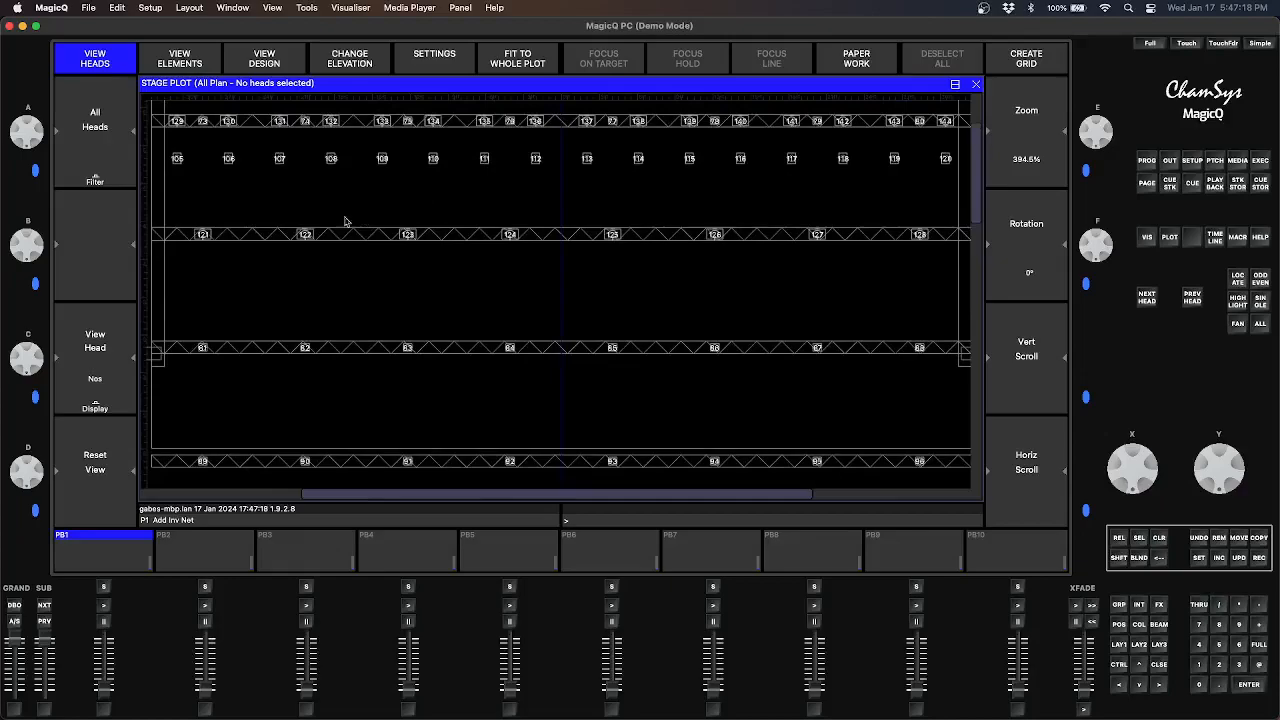
{"action": "left_click", "coordinate": [202, 235]}
{"action": "left_click_drag", "start_coordinate": [186, 213], "coordinate": [941, 261]}
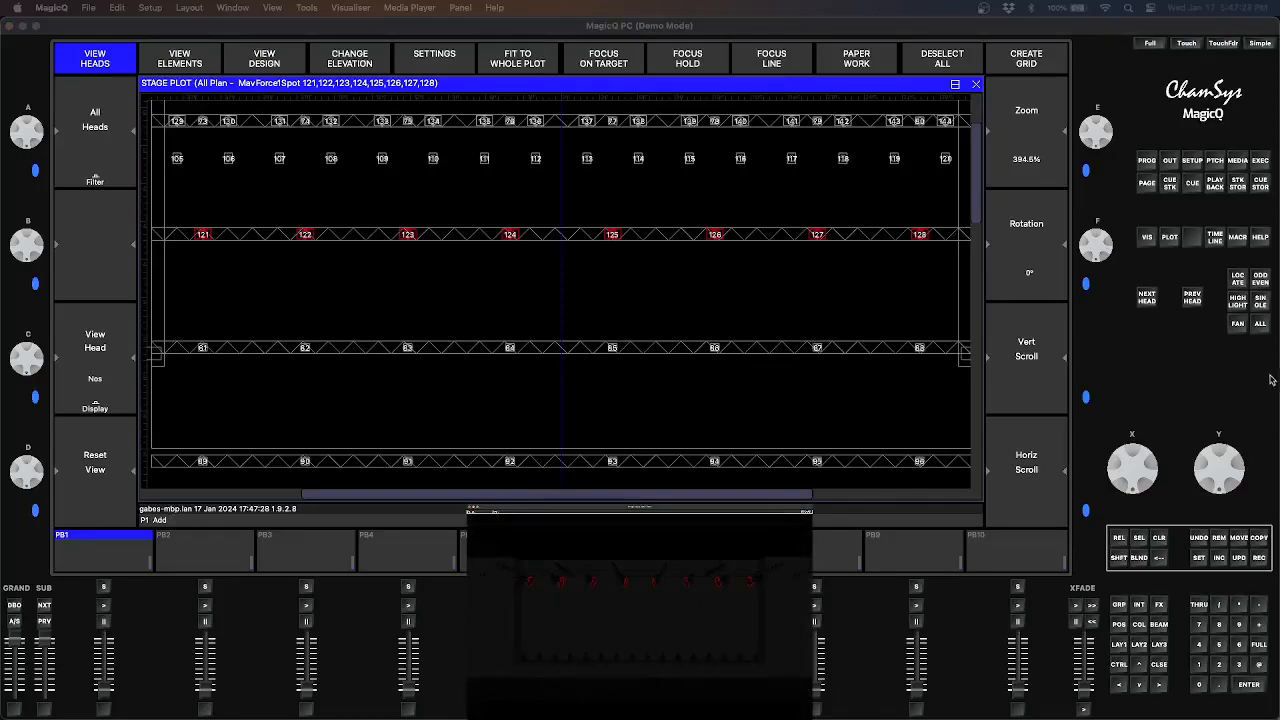
{"action": "left_click", "coordinate": [1238, 280]}
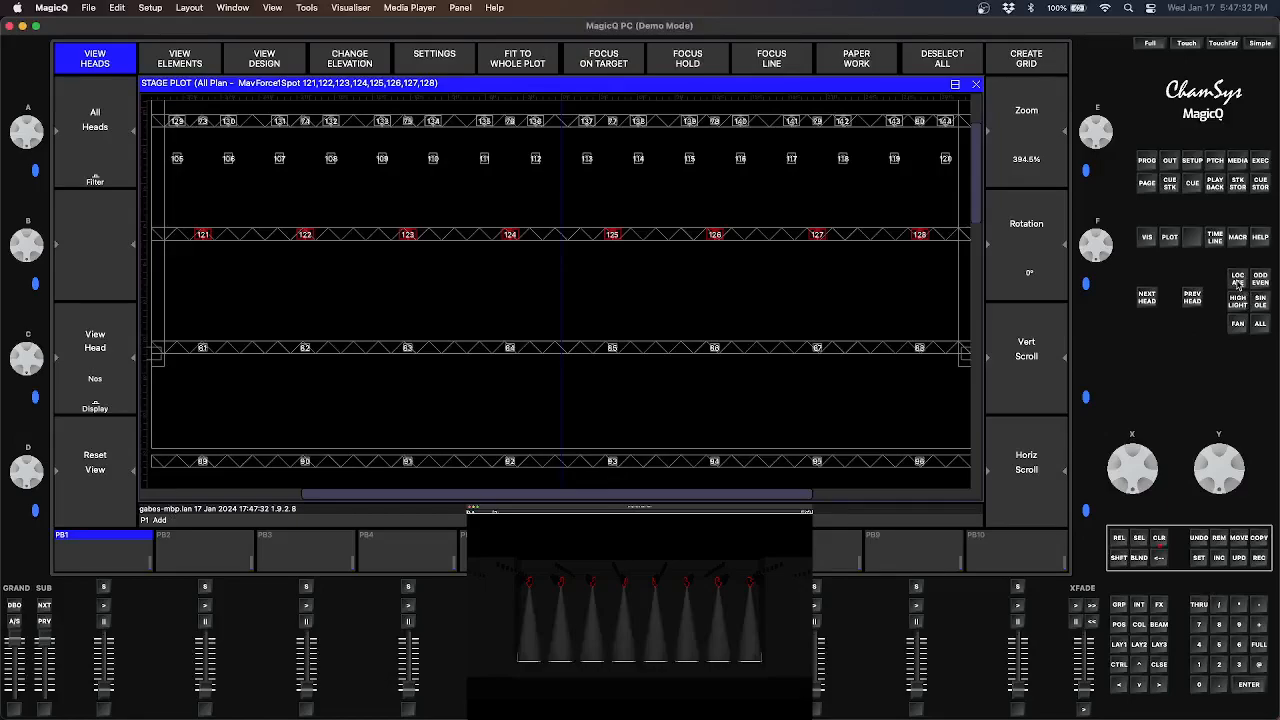
Use Focus On Target to aim the selected spots at downstage centre and sweep them to the left end of the stage's front edge
{"action": "scroll", "coordinate": [560, 300], "scroll_direction": "down", "scroll_amount": 10}
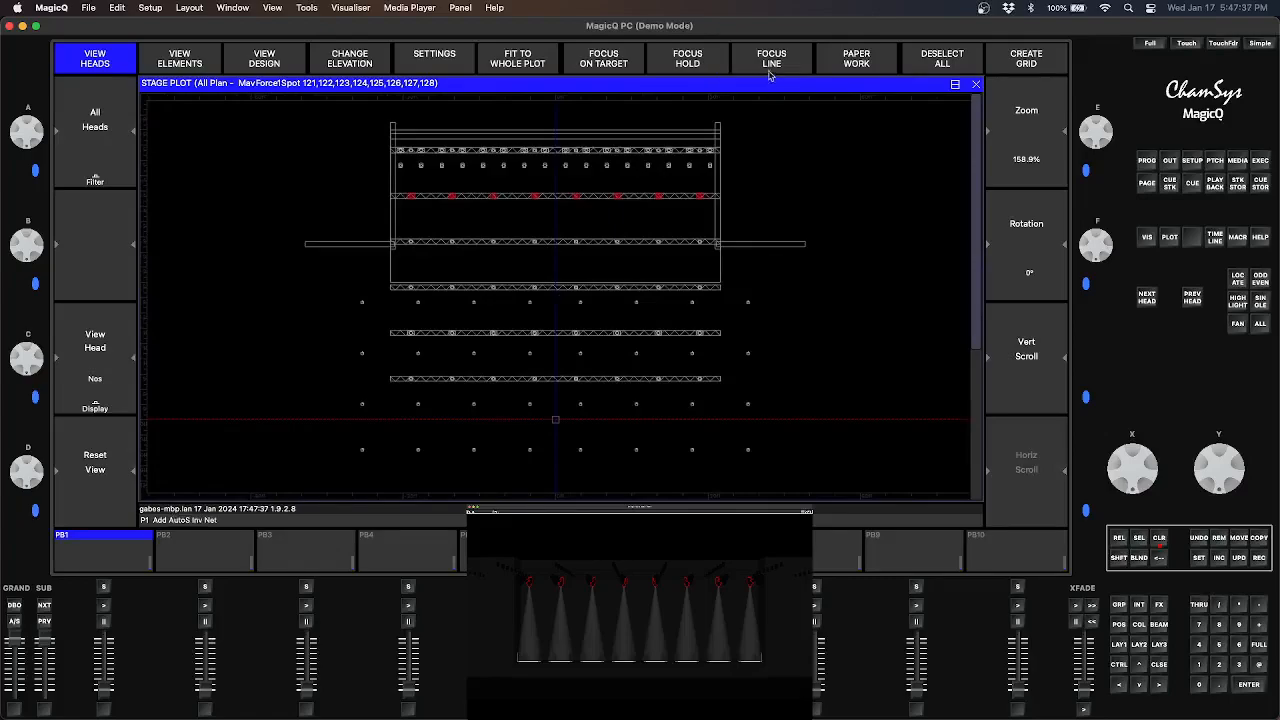
{"action": "left_click", "coordinate": [604, 62]}
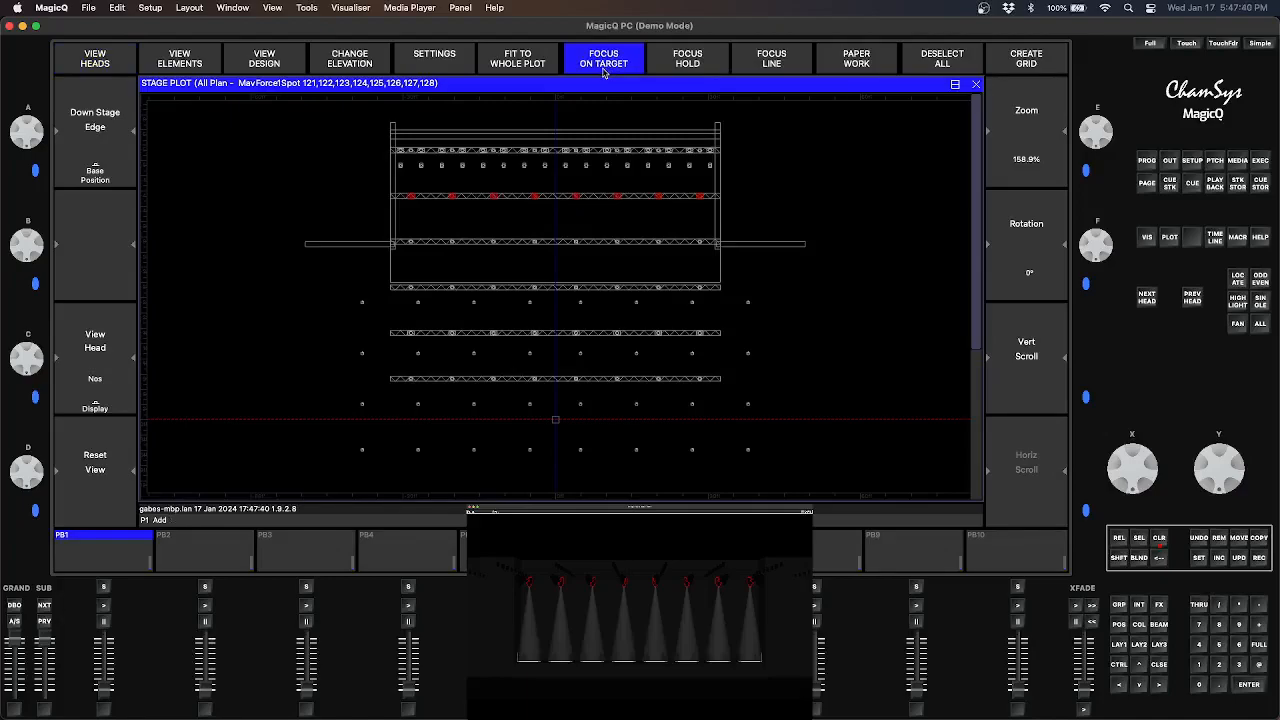
{"action": "left_click", "coordinate": [557, 283]}
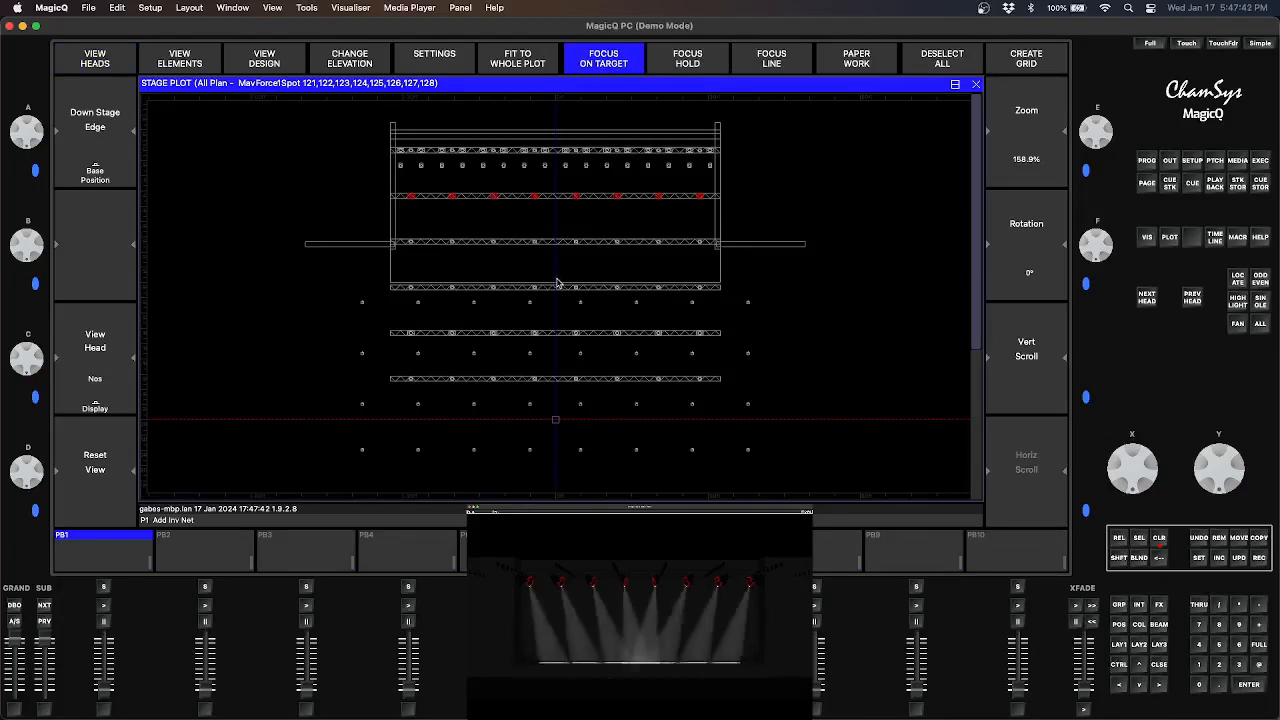
{"action": "left_click_drag", "start_coordinate": [557, 283], "coordinate": [410, 280]}
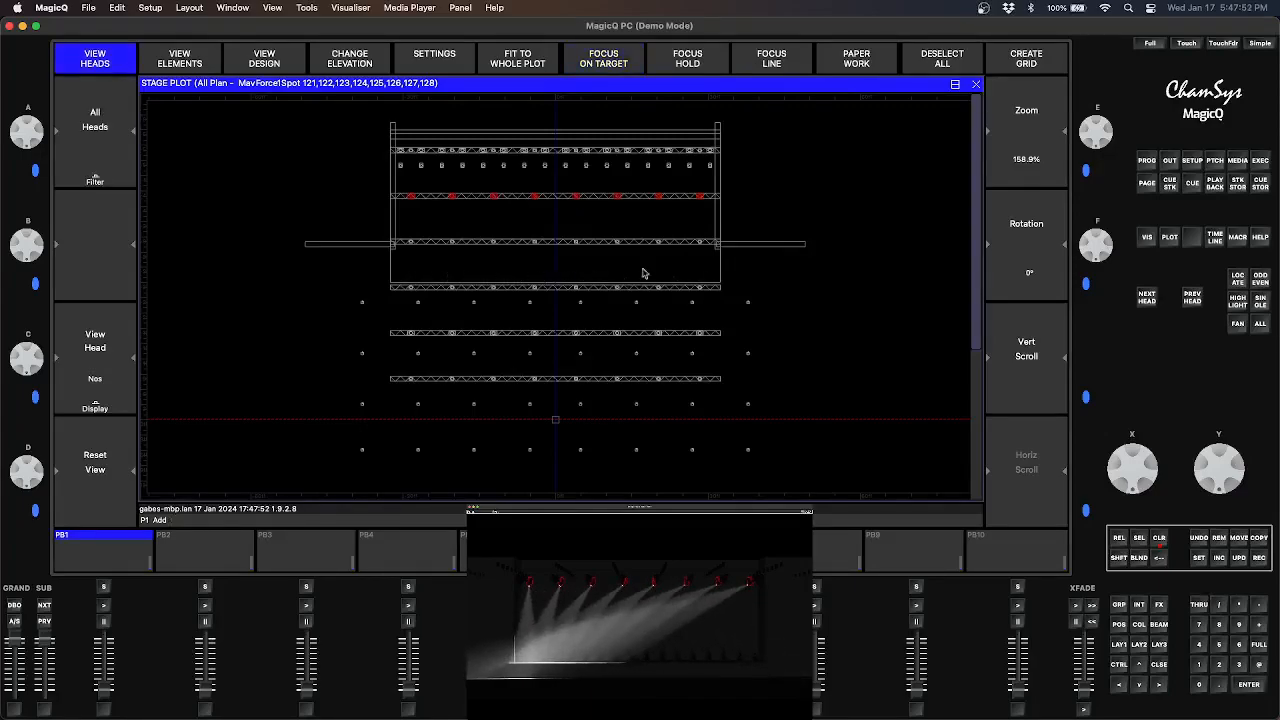
{"action": "left_click", "coordinate": [692, 278]}
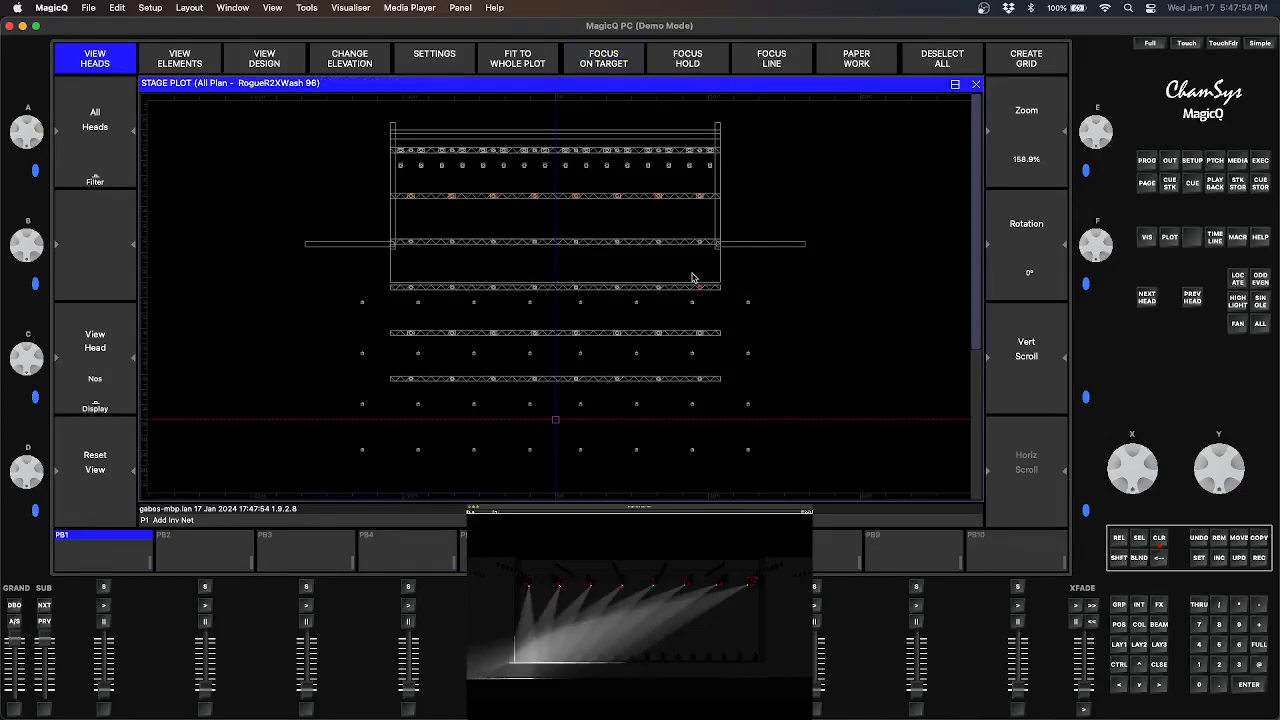
{"action": "left_click", "coordinate": [605, 63]}
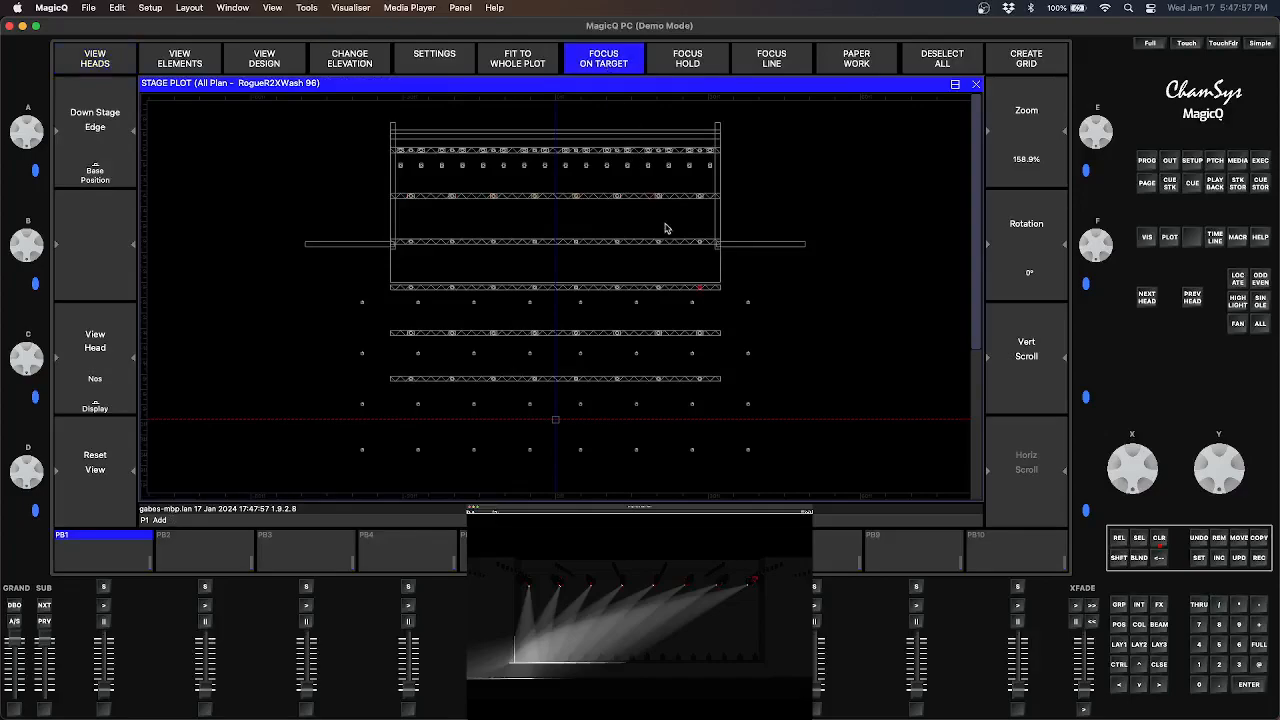
{"action": "left_click", "coordinate": [702, 278]}
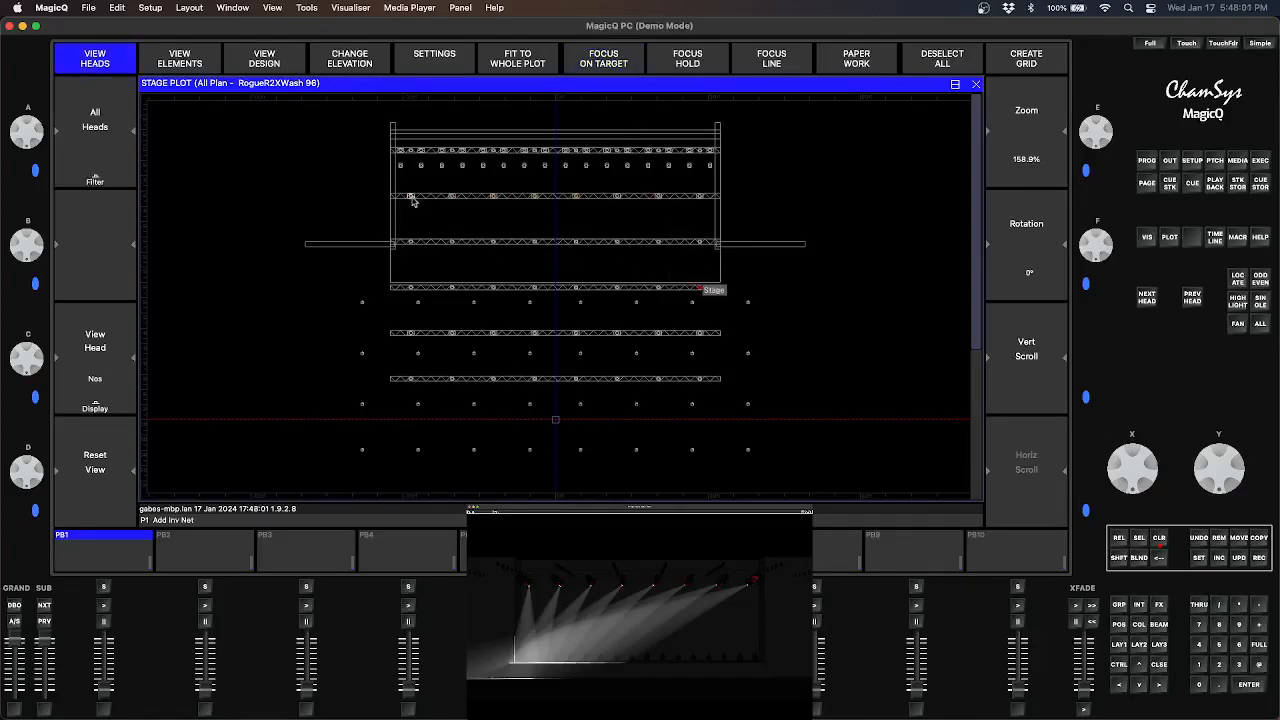
Reselect spots 121 to 128 and use Focus On Target to aim them at the stage's front right corner, followed by downstage centre
{"action": "left_click_drag", "start_coordinate": [402, 187], "coordinate": [688, 221]}
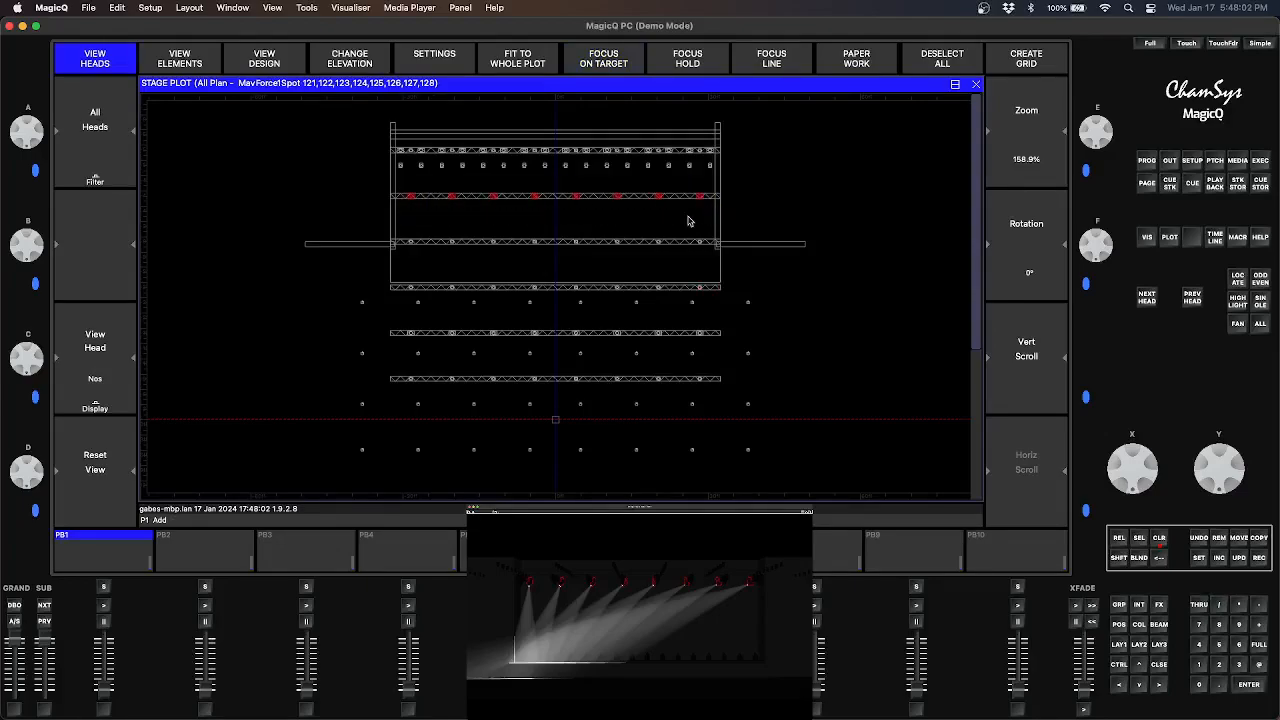
{"action": "left_click", "coordinate": [612, 62]}
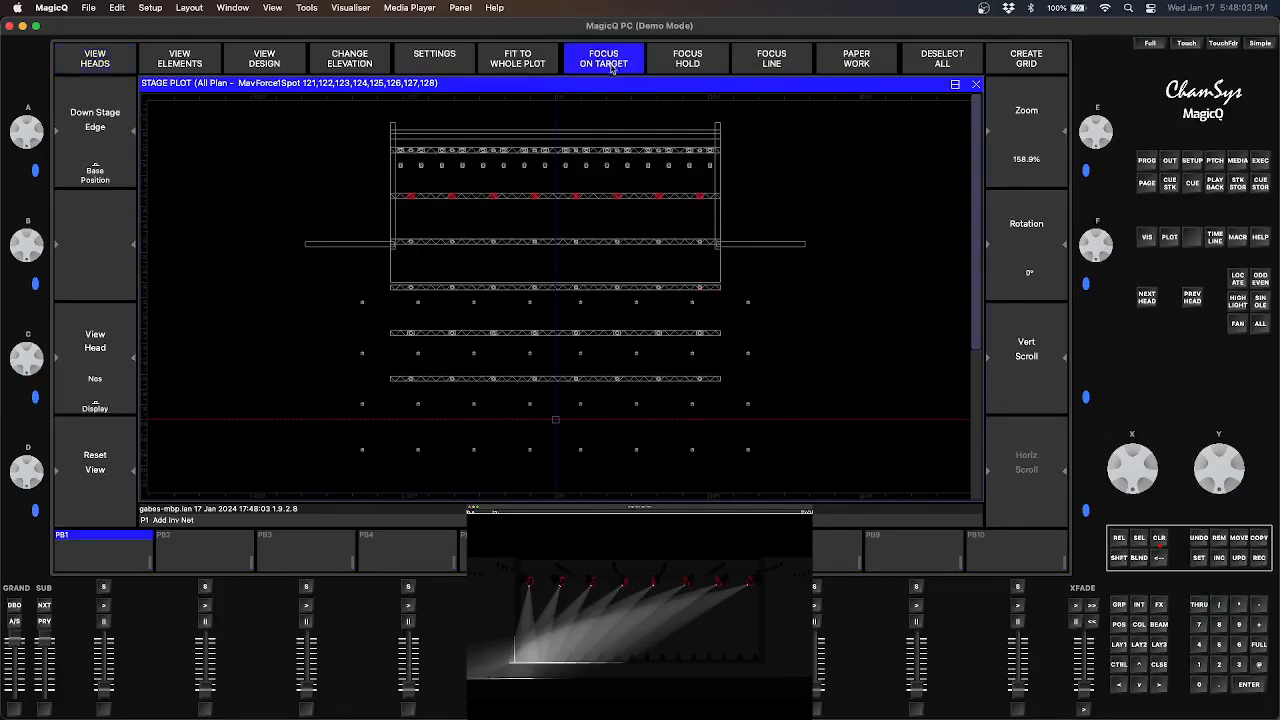
{"action": "left_click", "coordinate": [700, 281]}
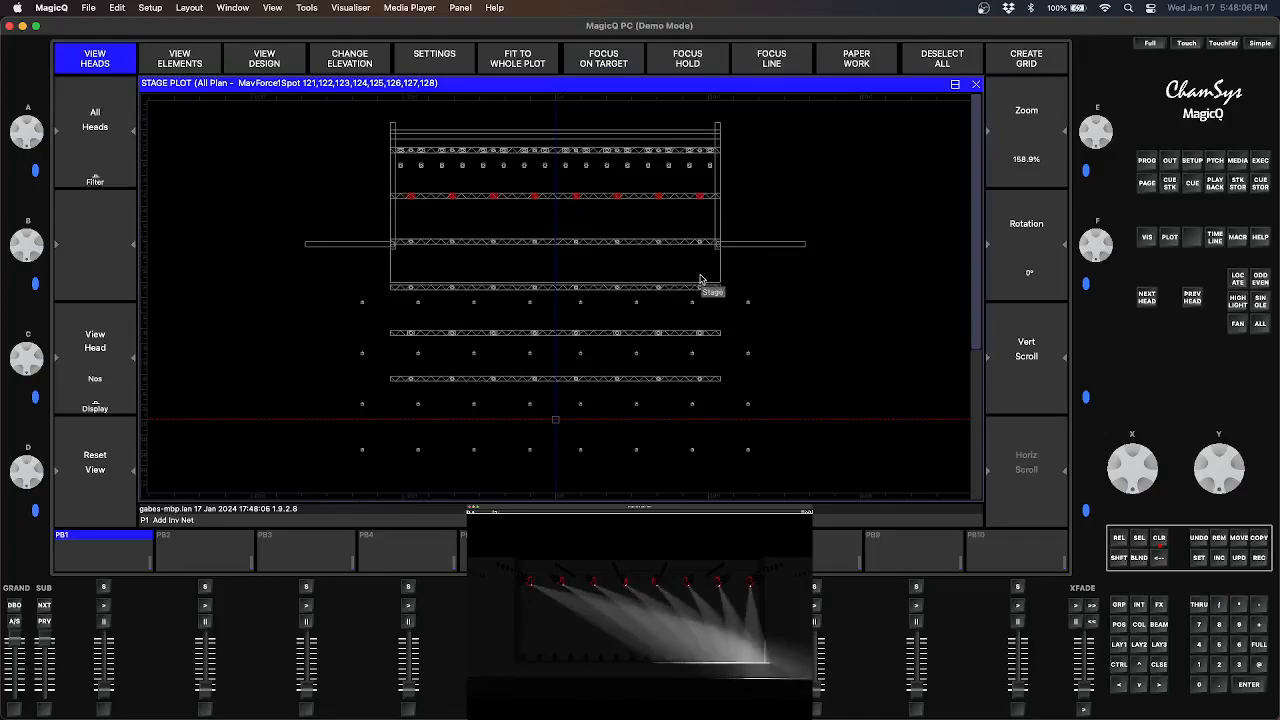
{"action": "left_click", "coordinate": [597, 57]}
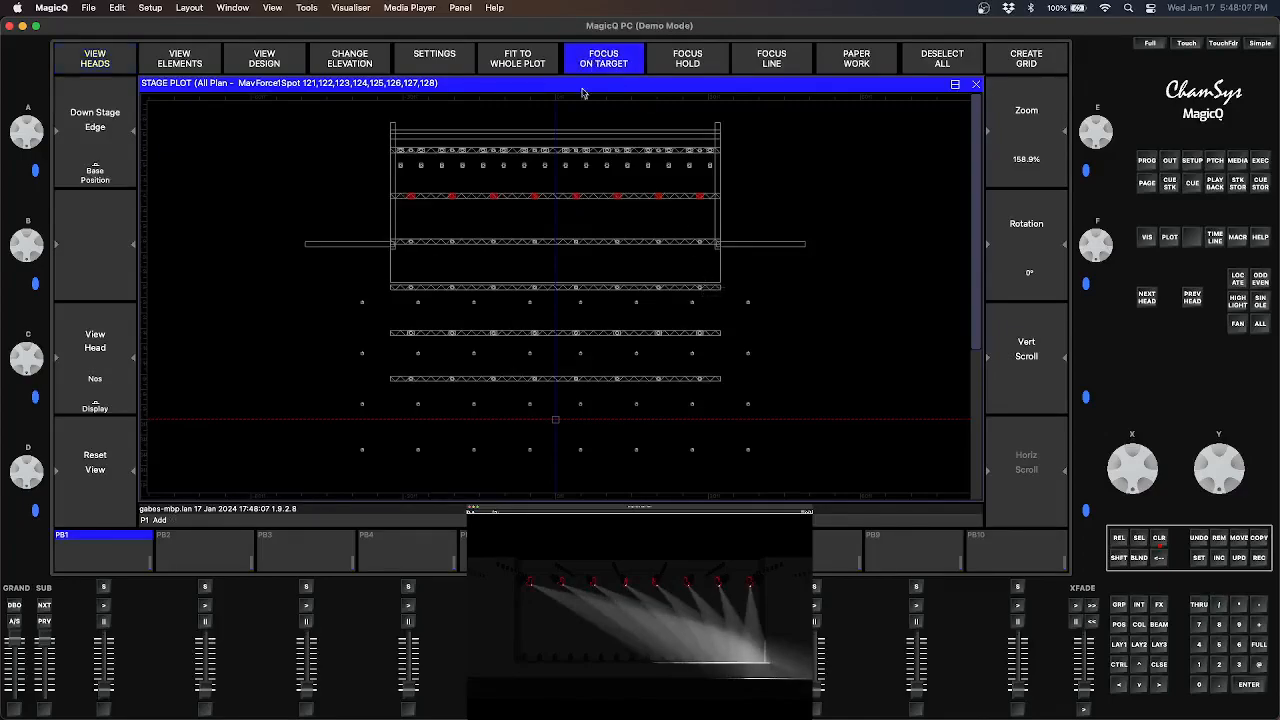
{"action": "left_click", "coordinate": [556, 280]}
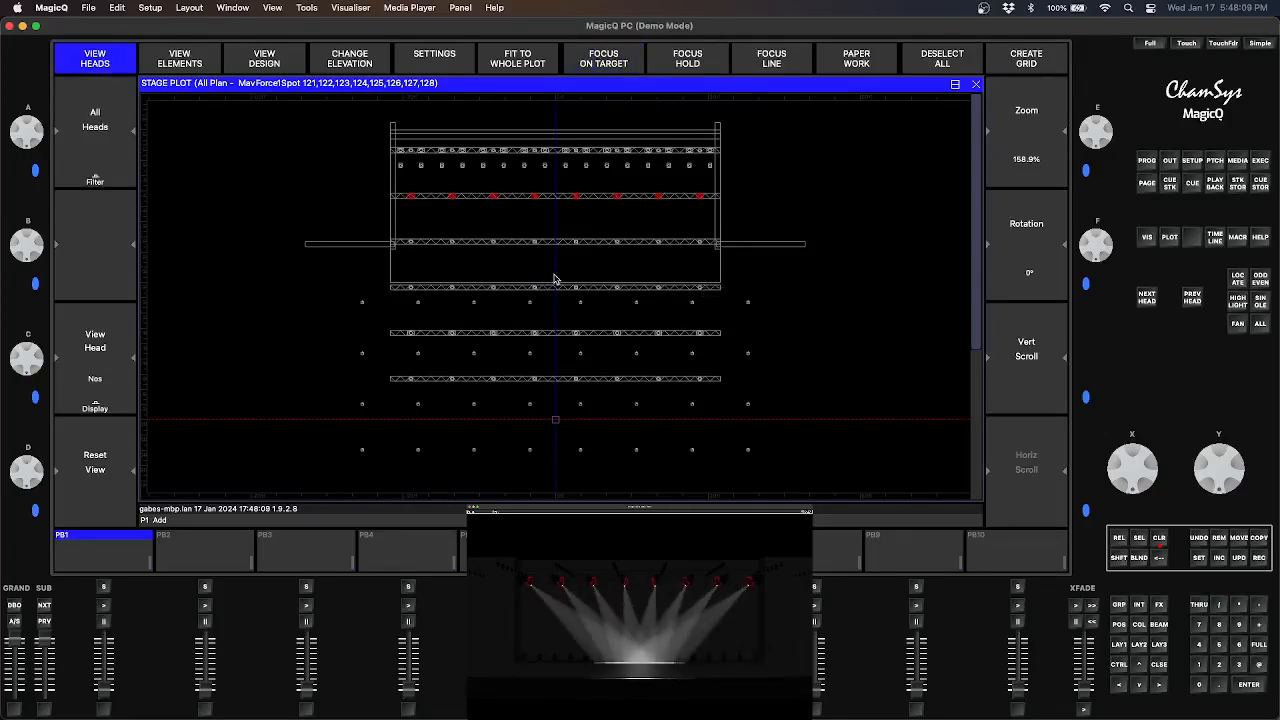
Turn on Focus Line for the selected spots and stretch the line about 19 m across the stage's downstage edge
{"action": "left_click", "coordinate": [770, 60]}
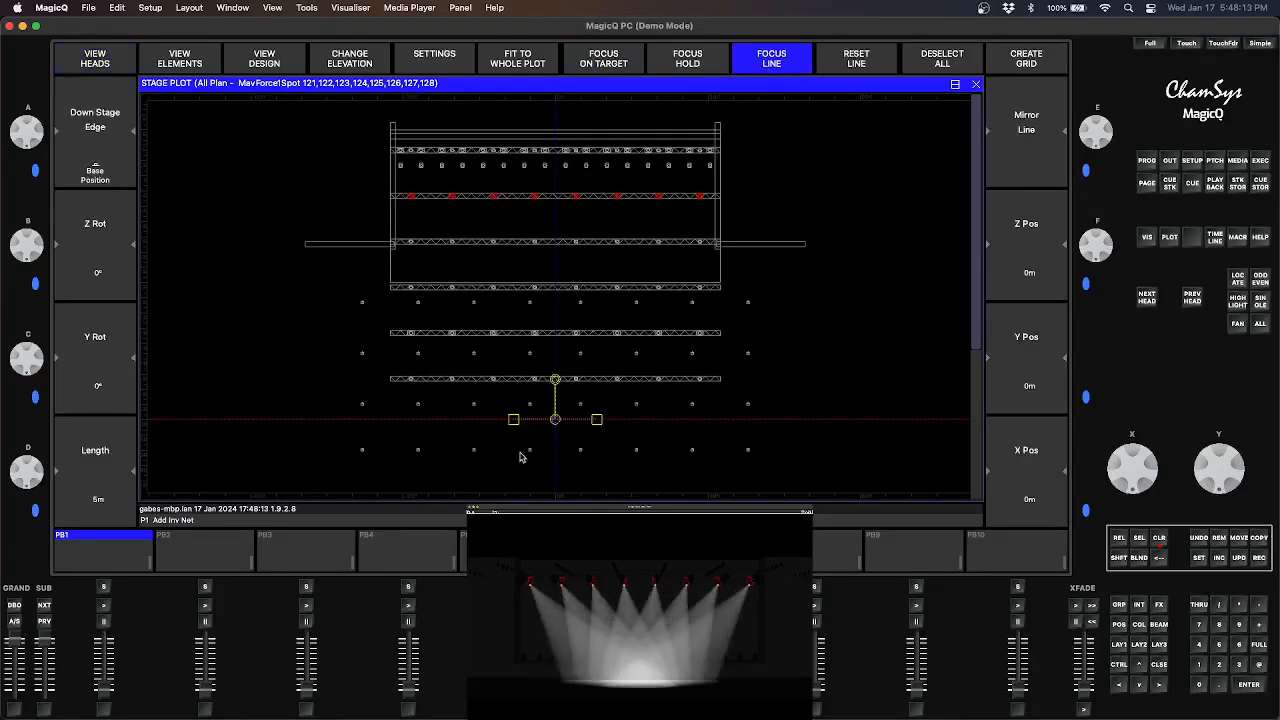
{"action": "left_click_drag", "start_coordinate": [555, 420], "coordinate": [710, 273]}
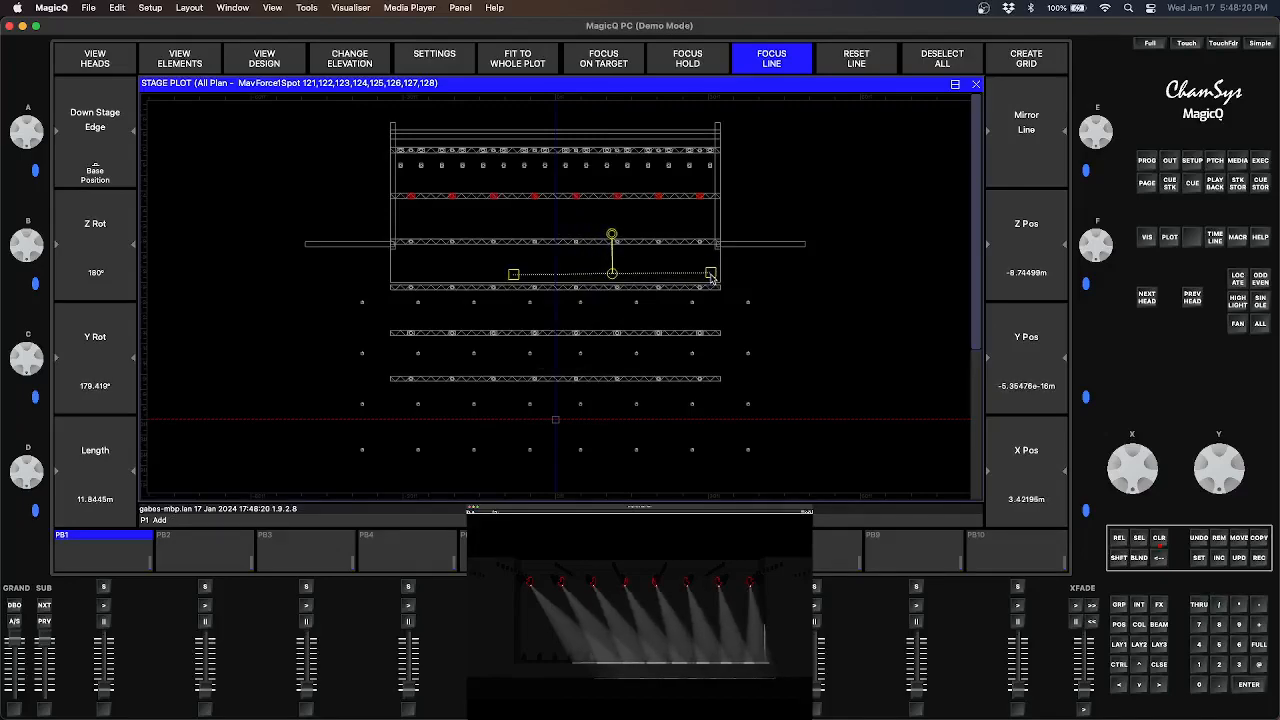
{"action": "left_click_drag", "start_coordinate": [512, 278], "coordinate": [395, 273]}
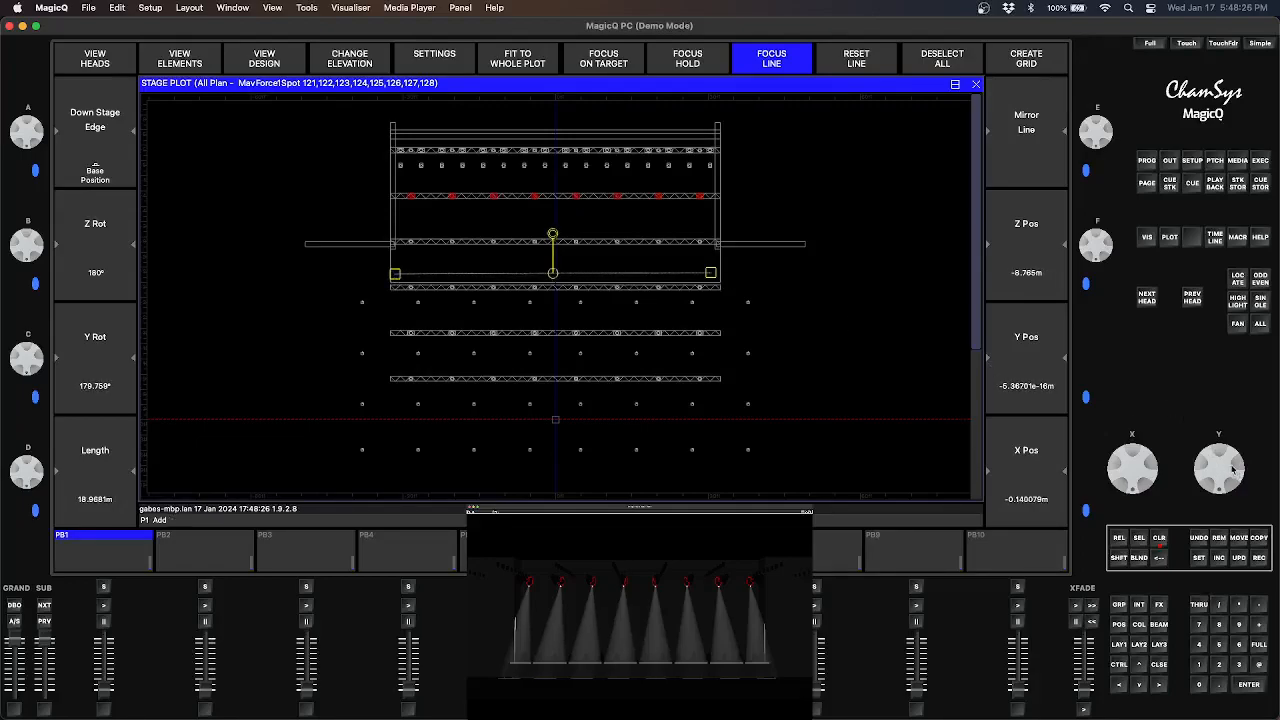
Raise the focus line's Y position to 7 m, and lower it to 1.25 m
{"action": "scroll", "coordinate": [1235, 473], "scroll_direction": "up", "scroll_amount": 3}
{"action": "scroll", "coordinate": [1235, 474], "scroll_direction": "up", "scroll_amount": 10}
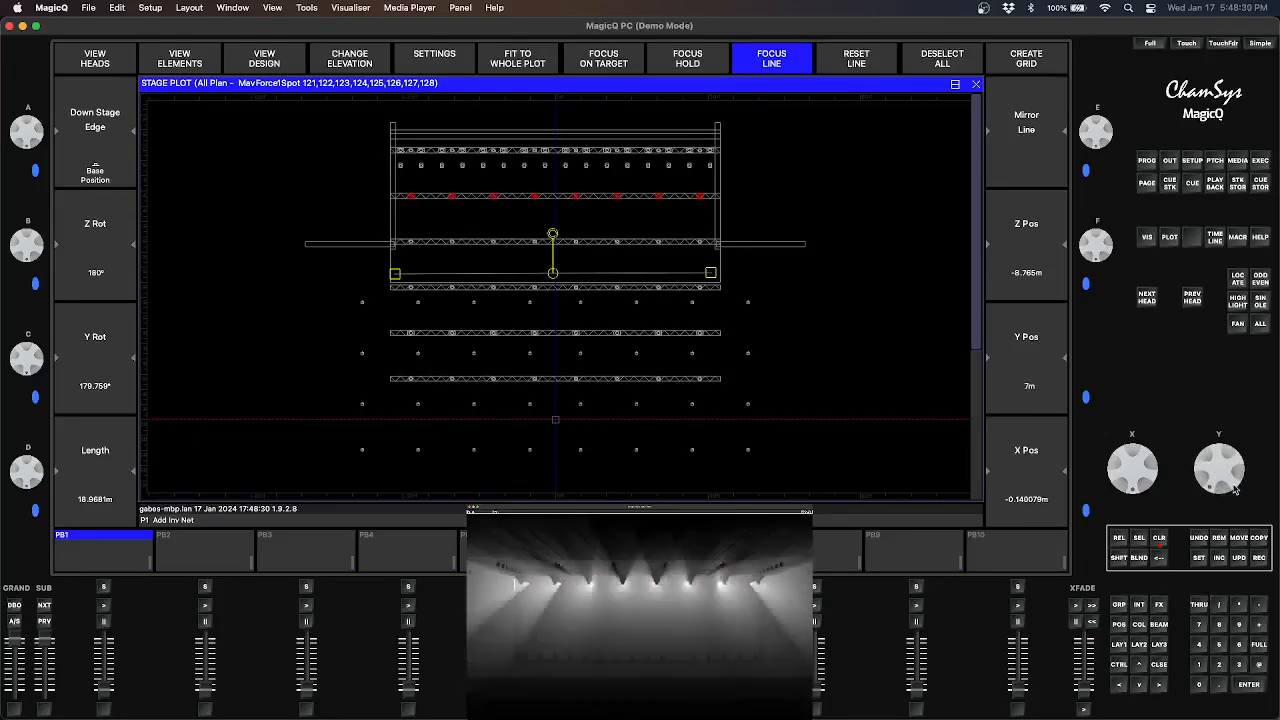
{"action": "scroll", "coordinate": [1235, 486], "scroll_direction": "down", "scroll_amount": 5}
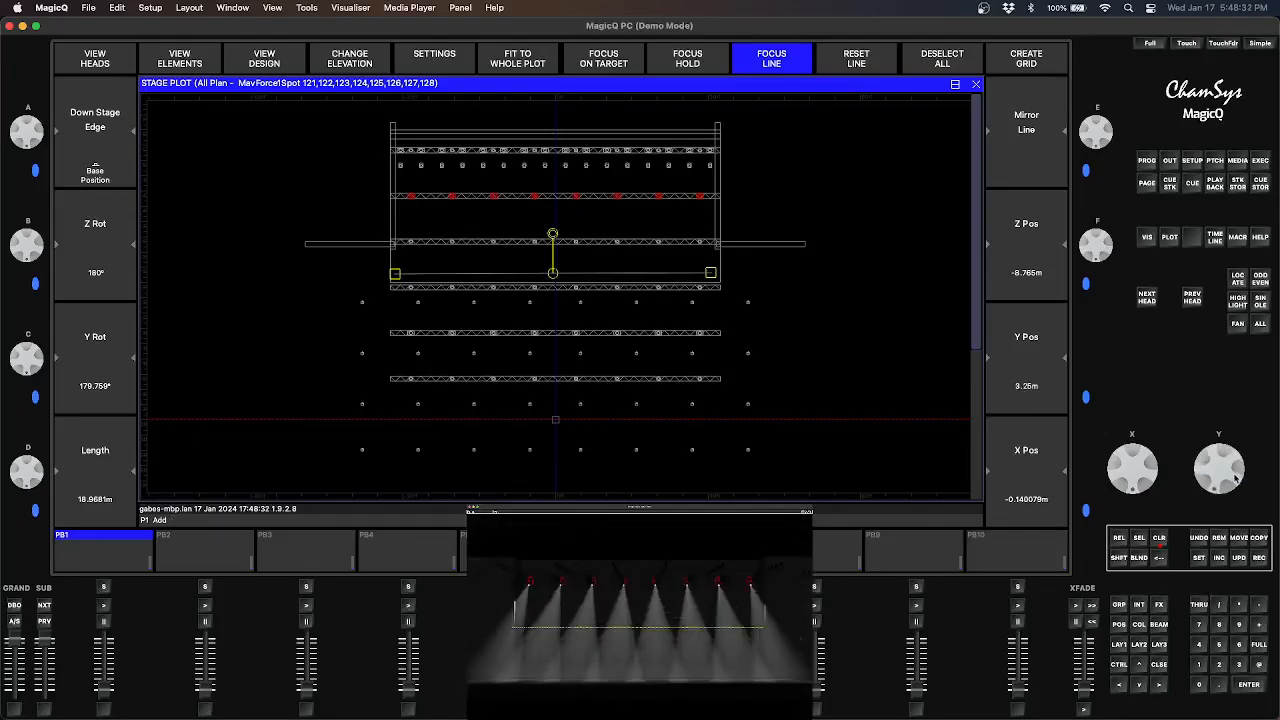
{"action": "scroll", "coordinate": [1235, 480], "scroll_direction": "down", "scroll_amount": 3}
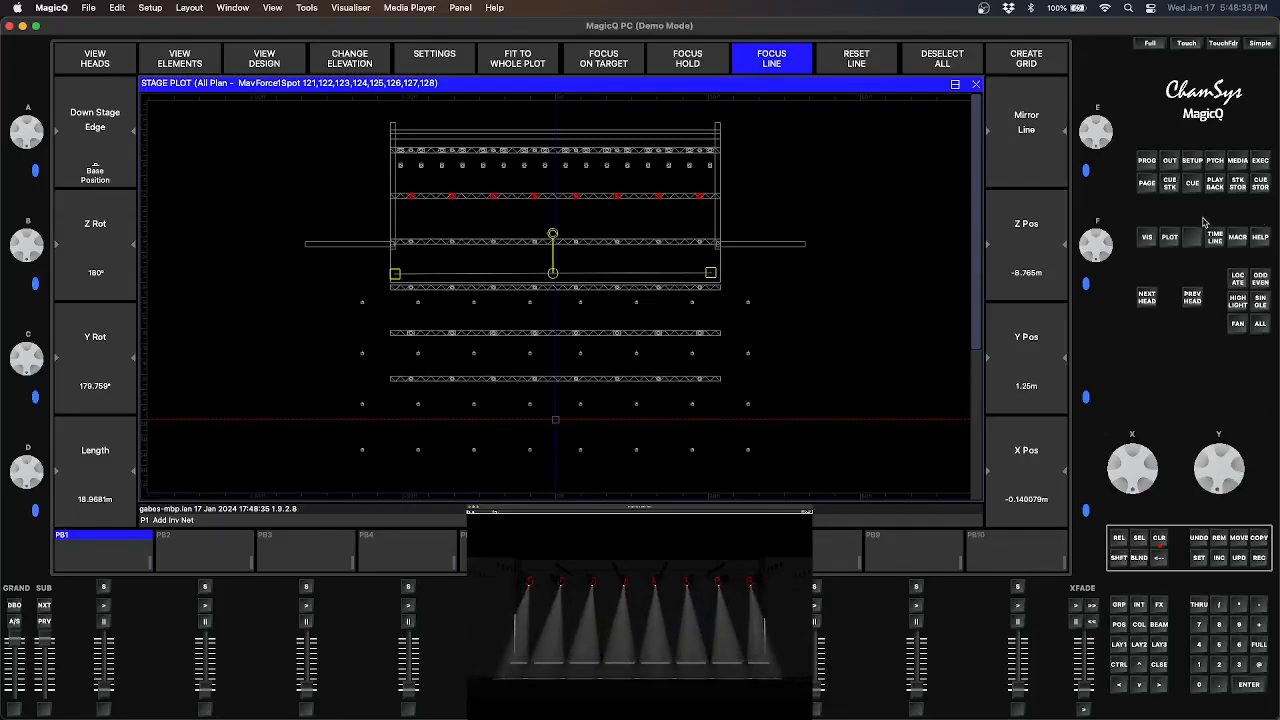
Locate the selected spots again and leave Focus Line mode
{"action": "left_click", "coordinate": [1238, 280]}
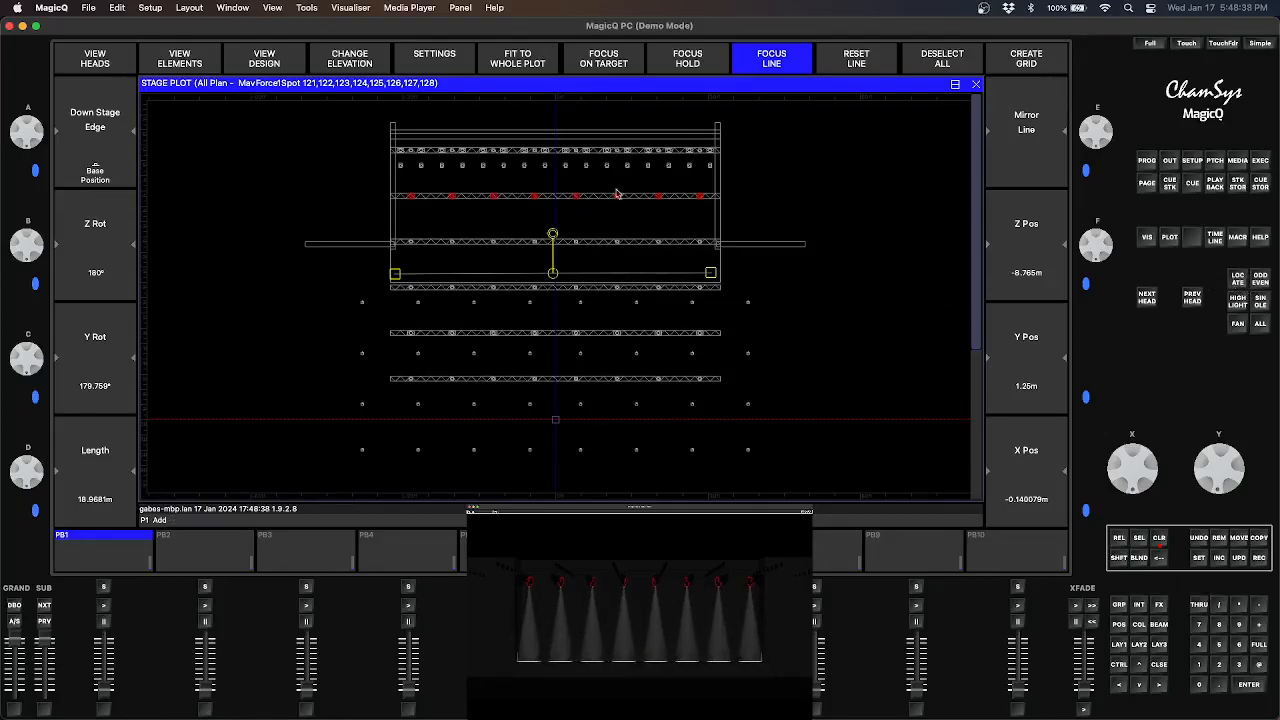
{"action": "left_click", "coordinate": [774, 62]}
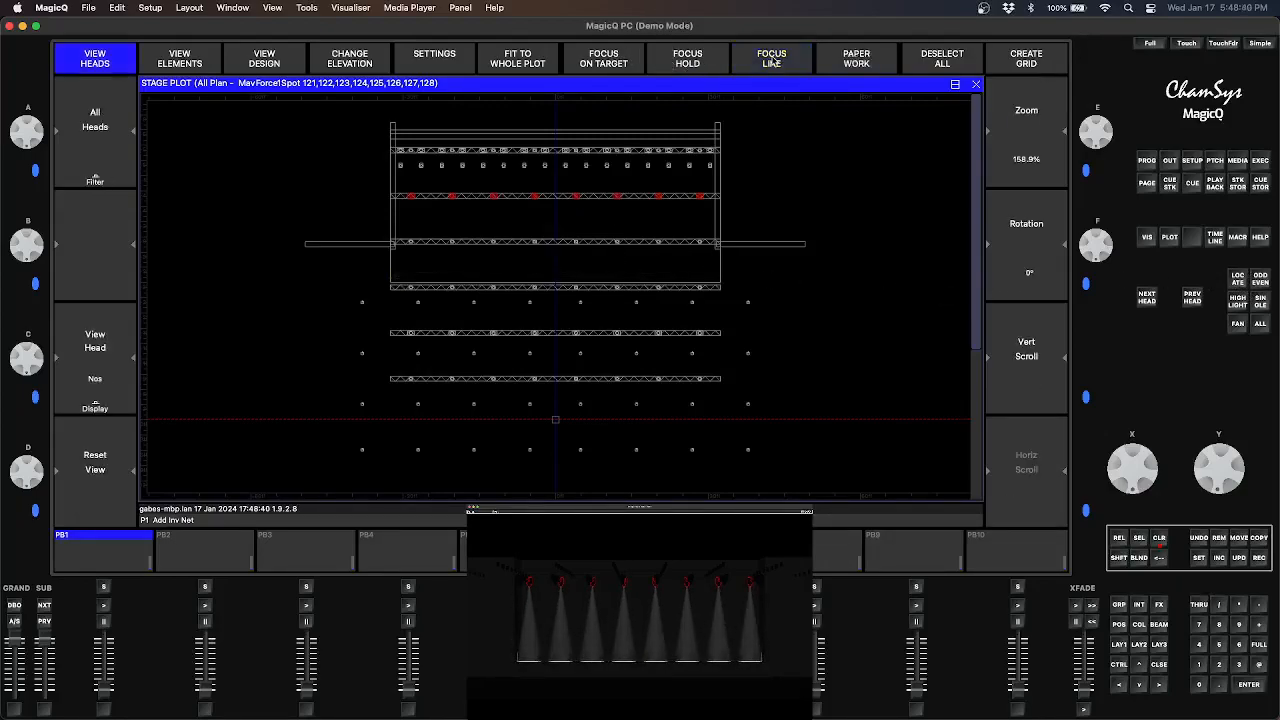
Turn Focus Line back on for the selected spots and change the stage plot to the Front elevation
{"action": "left_click", "coordinate": [773, 62]}
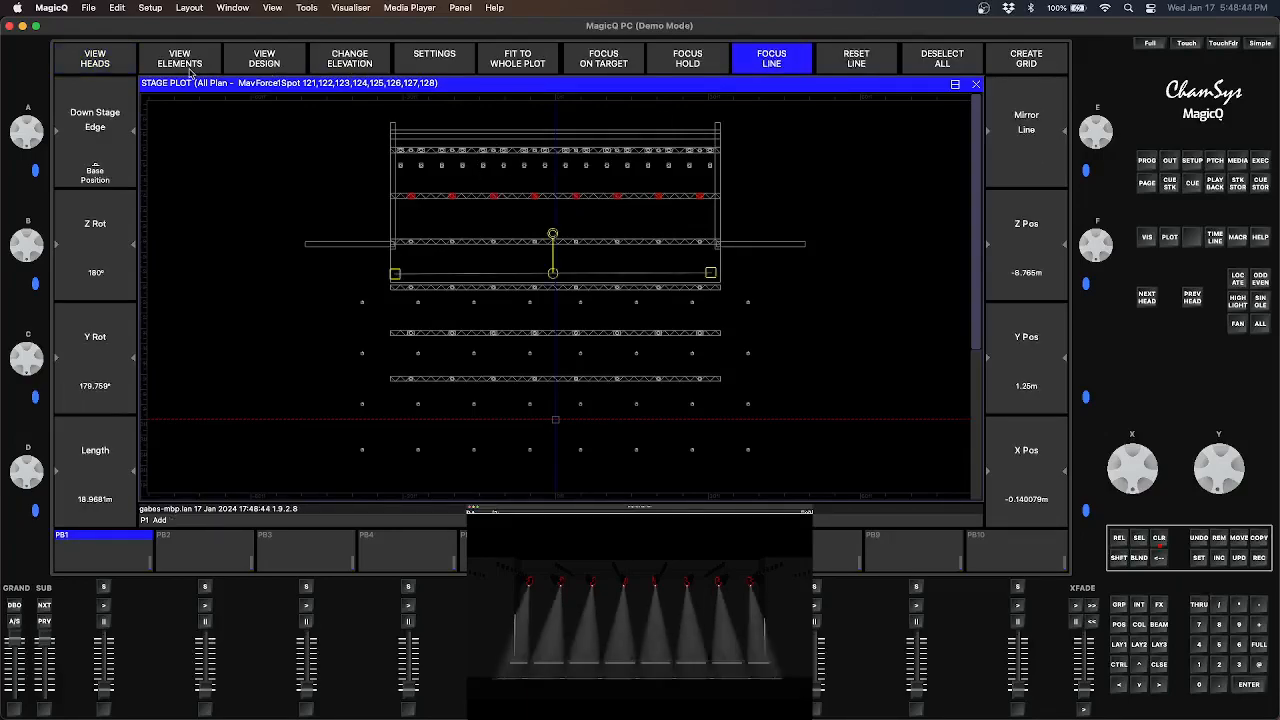
{"action": "left_click", "coordinate": [350, 60]}
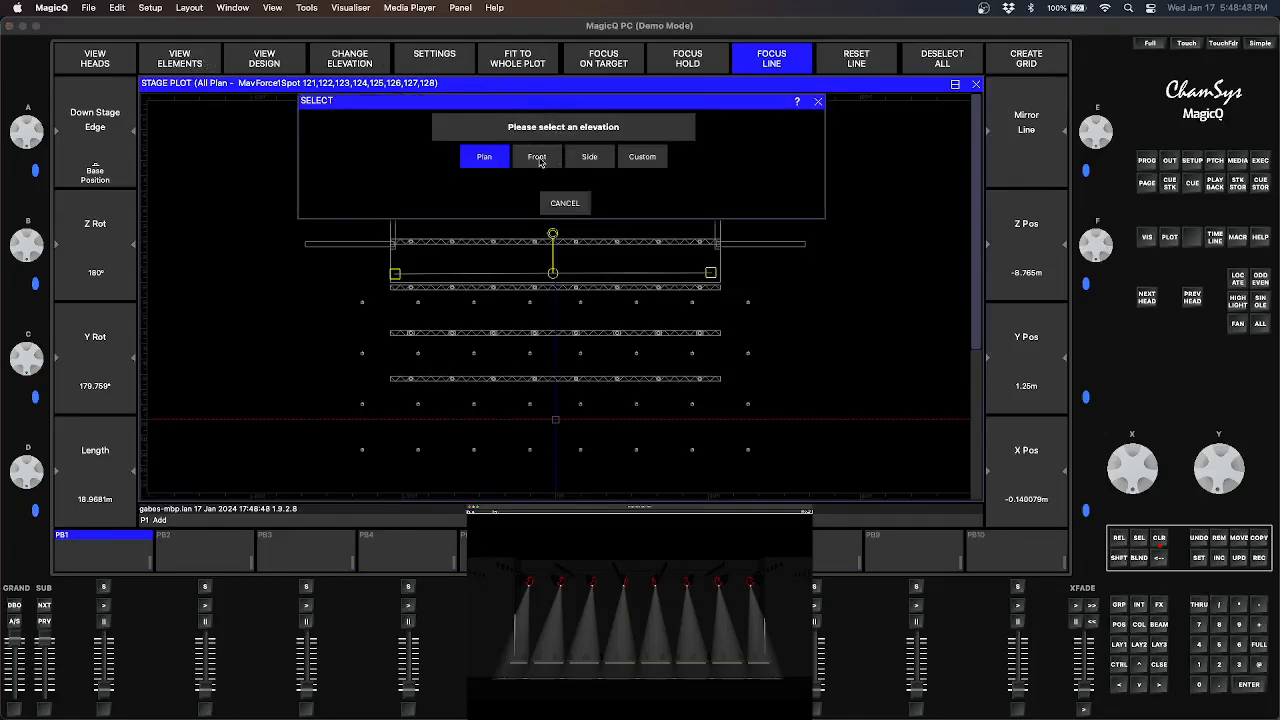
{"action": "left_click", "coordinate": [537, 158]}
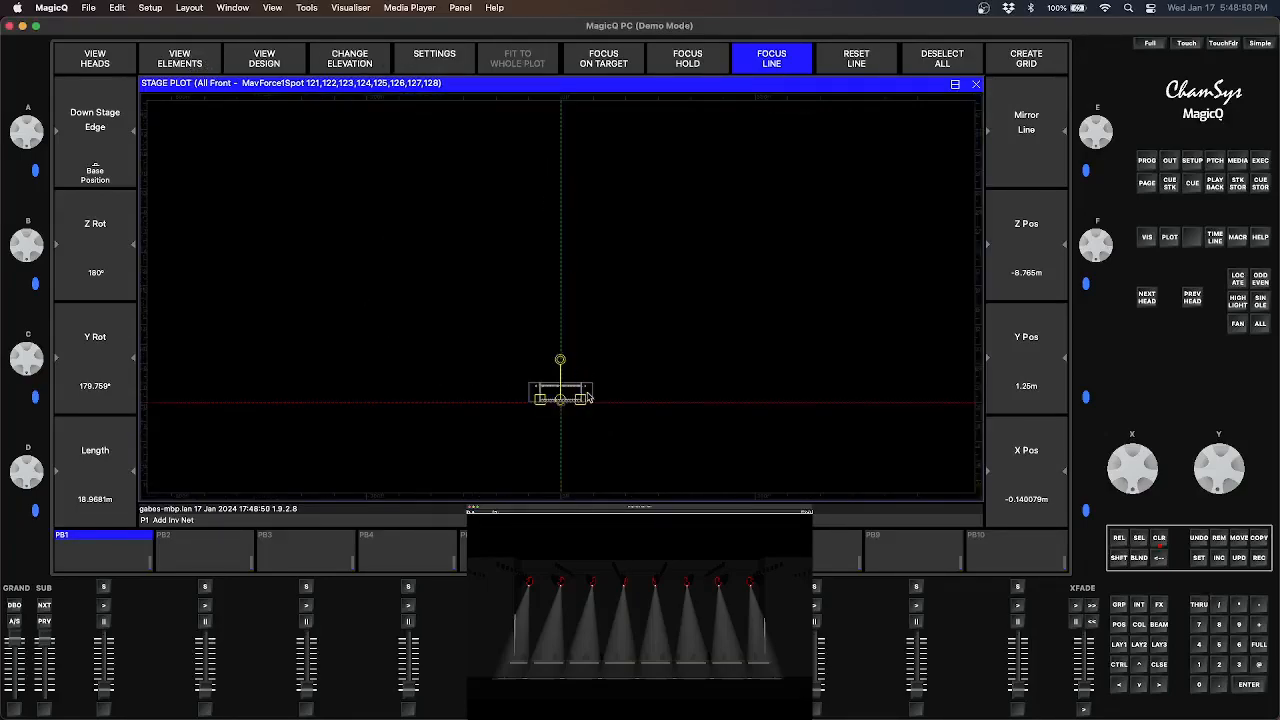
{"action": "scroll", "coordinate": [573, 400], "scroll_direction": "down", "scroll_amount": 3}
{"action": "scroll", "coordinate": [573, 400], "scroll_direction": "up", "scroll_amount": 5}
{"action": "scroll", "coordinate": [571, 400], "scroll_direction": "down", "scroll_amount": 5}
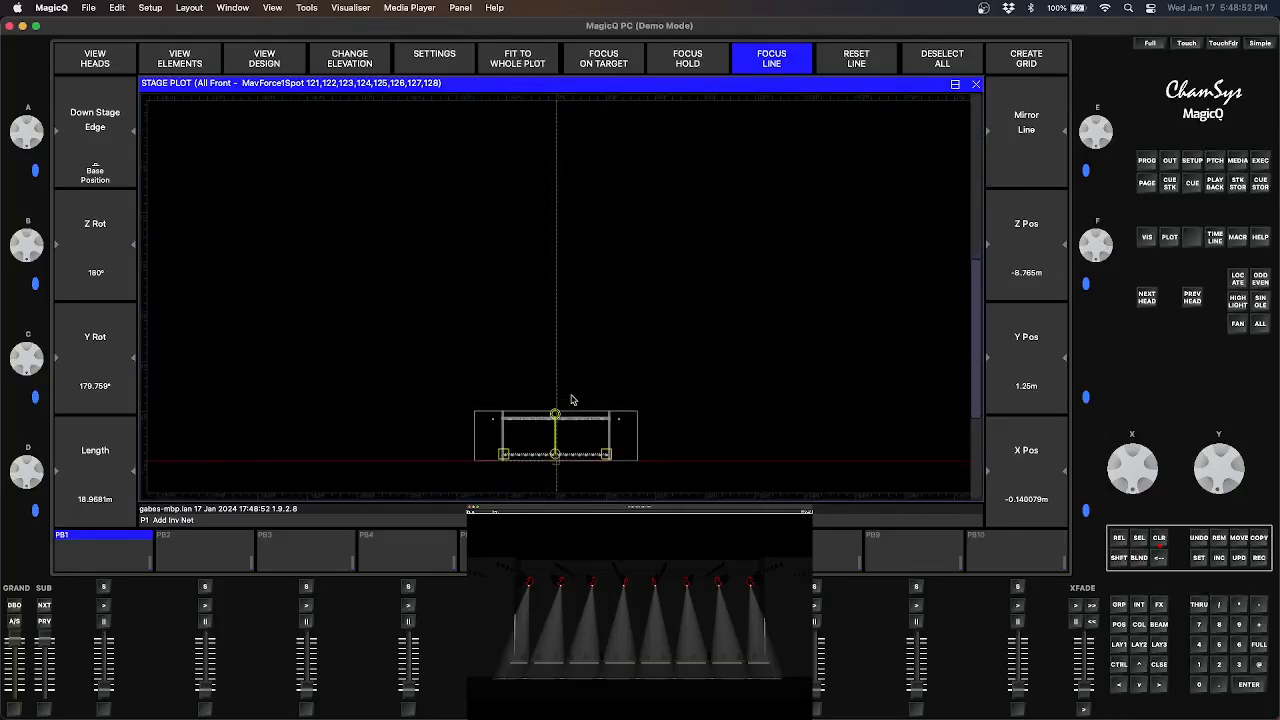
{"action": "scroll", "coordinate": [539, 392], "scroll_direction": "up", "scroll_amount": 5}
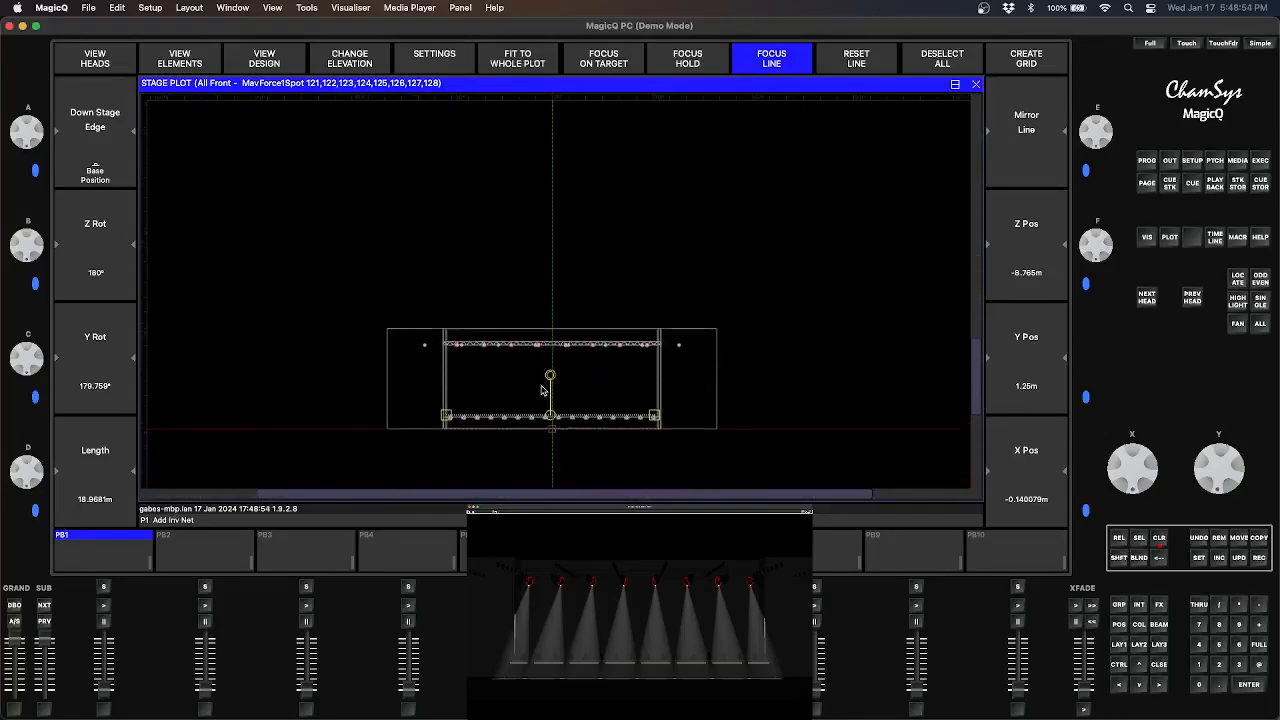
{"action": "scroll", "coordinate": [570, 347], "scroll_direction": "up", "scroll_amount": 3}
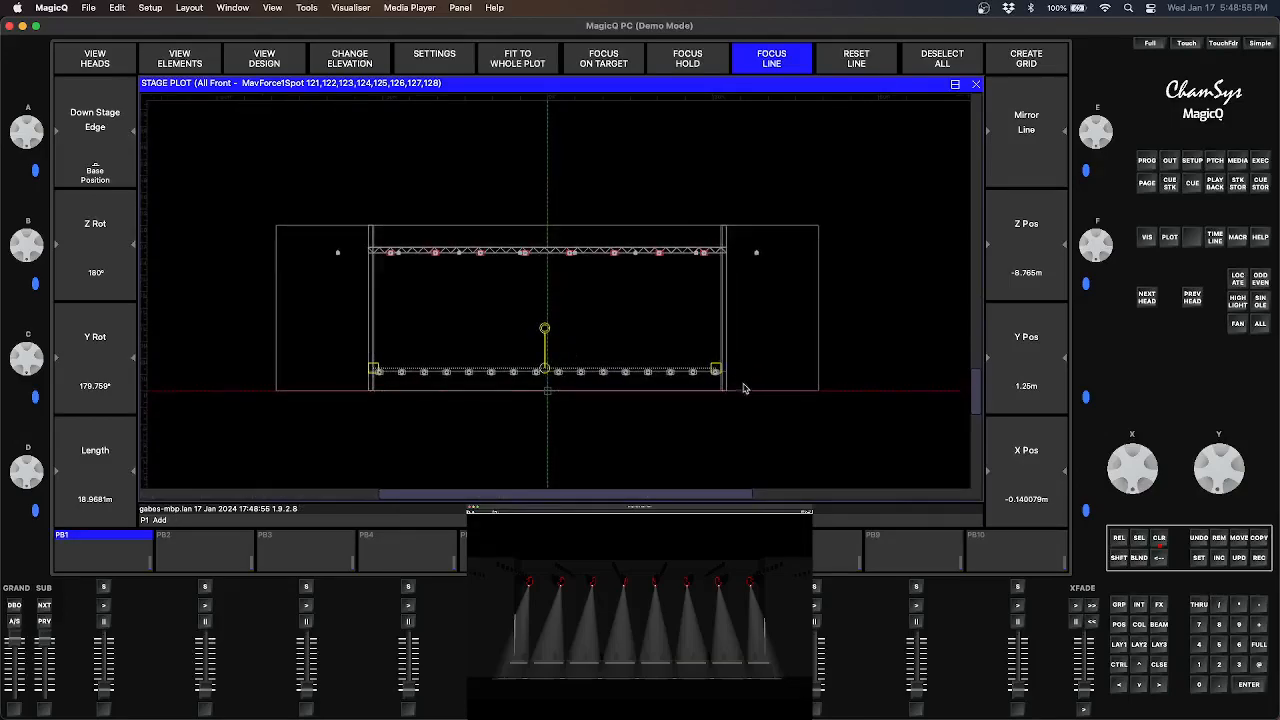
Slope the focus line to about 19.8 m long by raising its right-hand end to truss height and keeping the other end near stage level
{"action": "left_click_drag", "start_coordinate": [716, 372], "coordinate": [713, 268]}
{"action": "mouse_move", "coordinate": [374, 370]}
{"action": "left_mouse_down"}
{"action": "mouse_move", "coordinate": [389, 426]}
{"action": "mouse_move", "coordinate": [390, 342]}
{"action": "mouse_move", "coordinate": [362, 322]}
{"action": "mouse_move", "coordinate": [374, 317]}
{"action": "mouse_move", "coordinate": [376, 367]}
{"action": "left_mouse_up"}
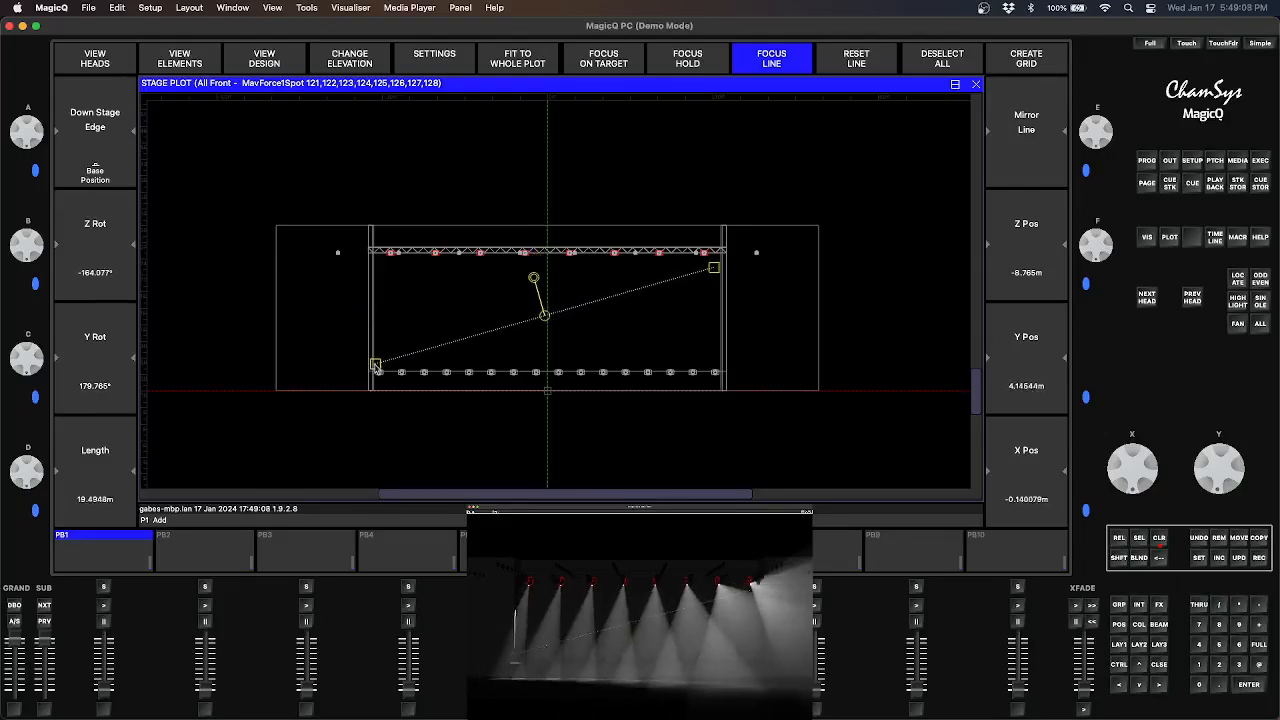
{"action": "left_click_drag", "start_coordinate": [716, 270], "coordinate": [716, 254]}
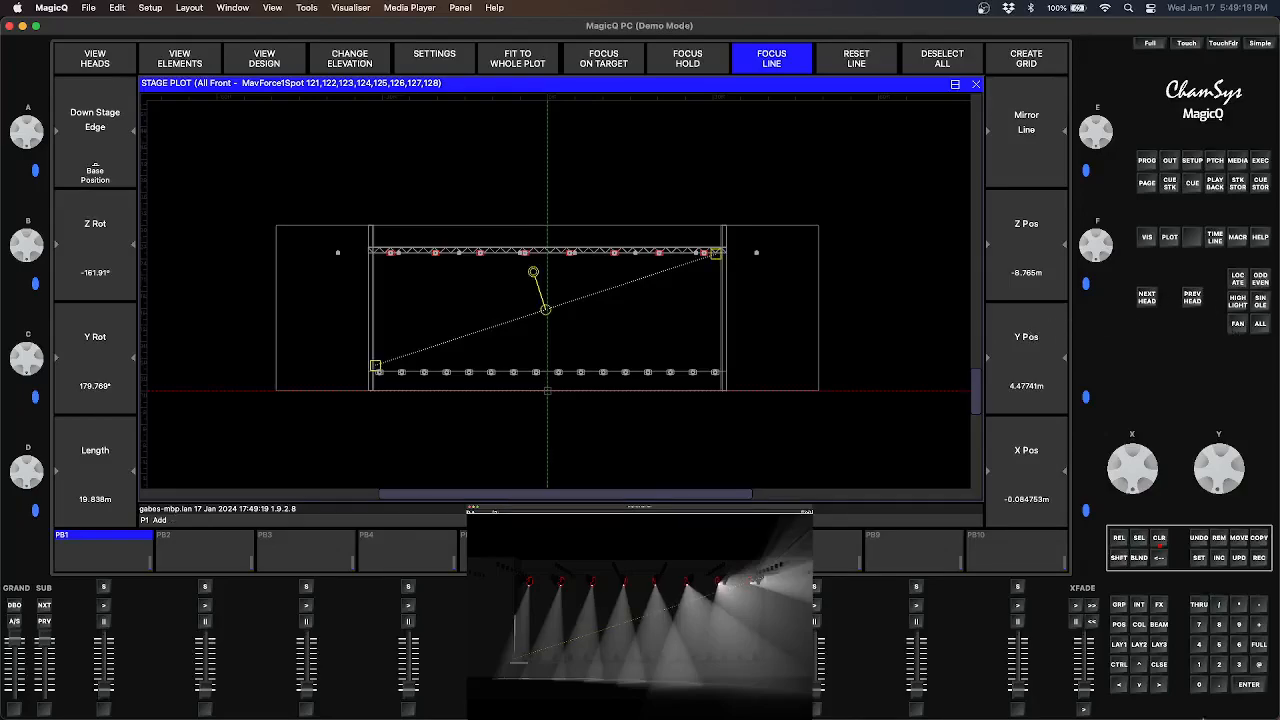
Clear the programmer and return the stage plot to the Plan elevation
{"action": "left_click", "coordinate": [1159, 539]}
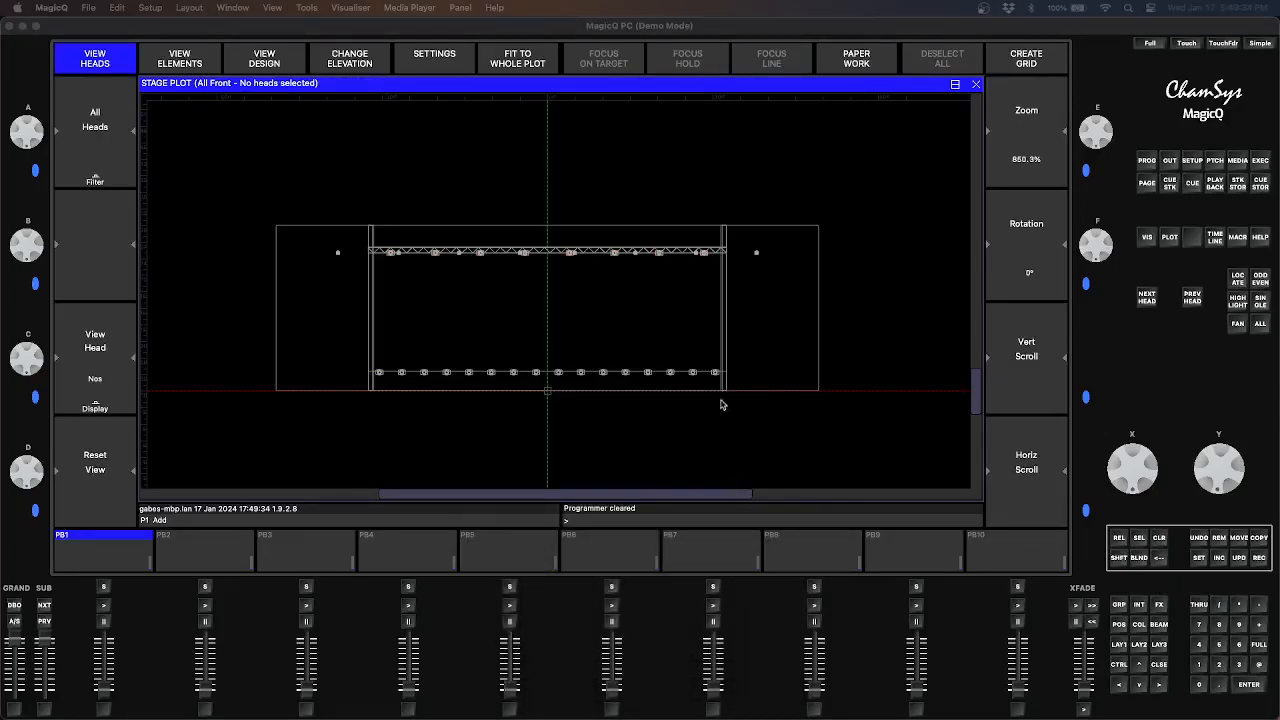
{"action": "left_click", "coordinate": [779, 436]}
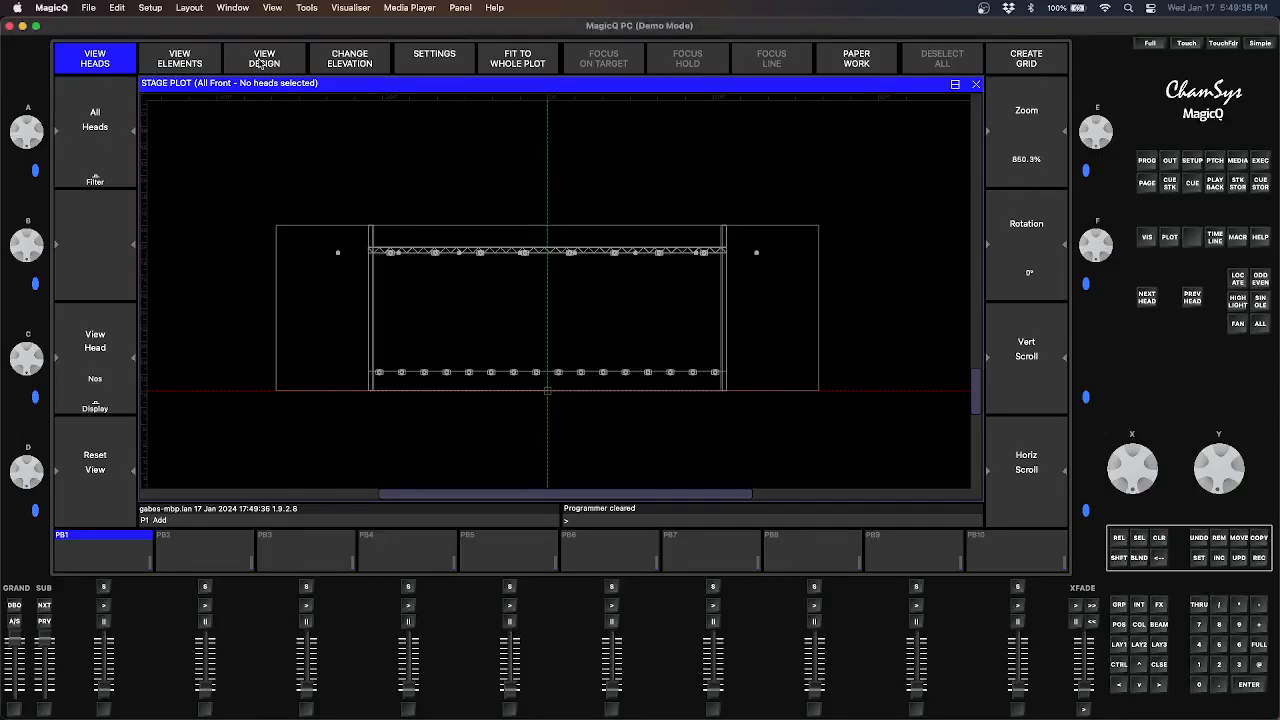
{"action": "left_click", "coordinate": [335, 63]}
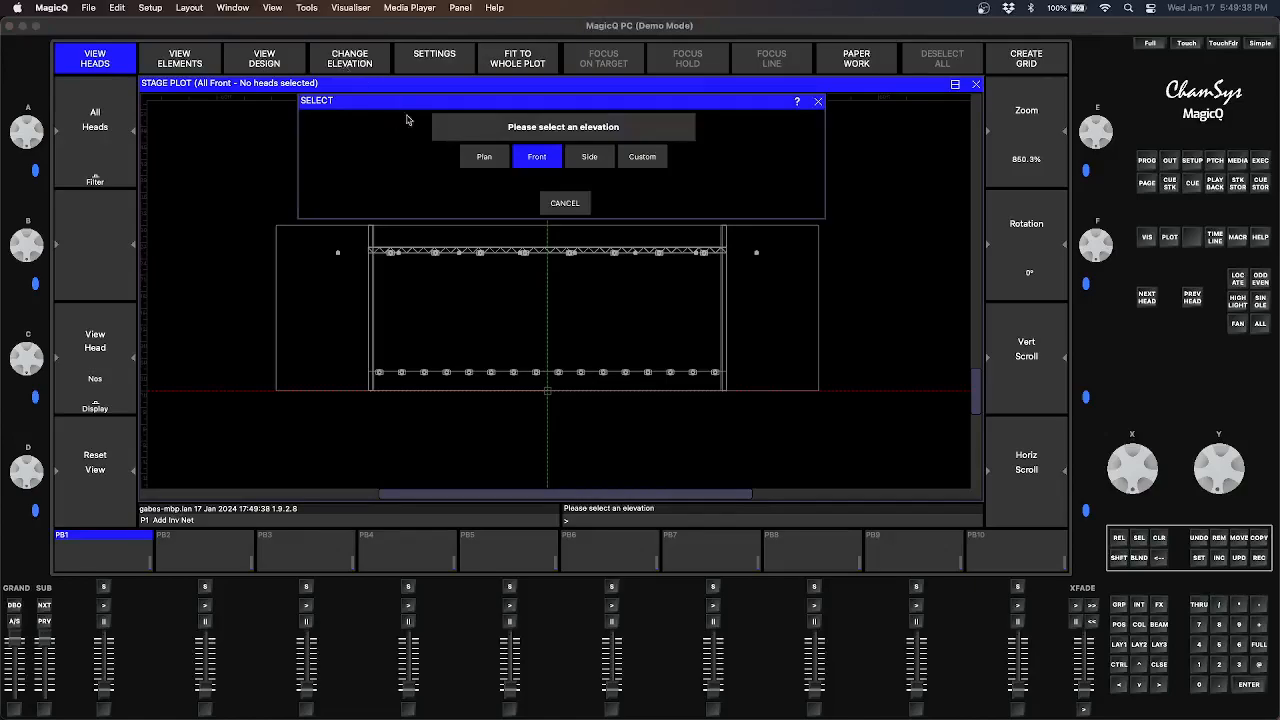
{"action": "left_click", "coordinate": [481, 160]}
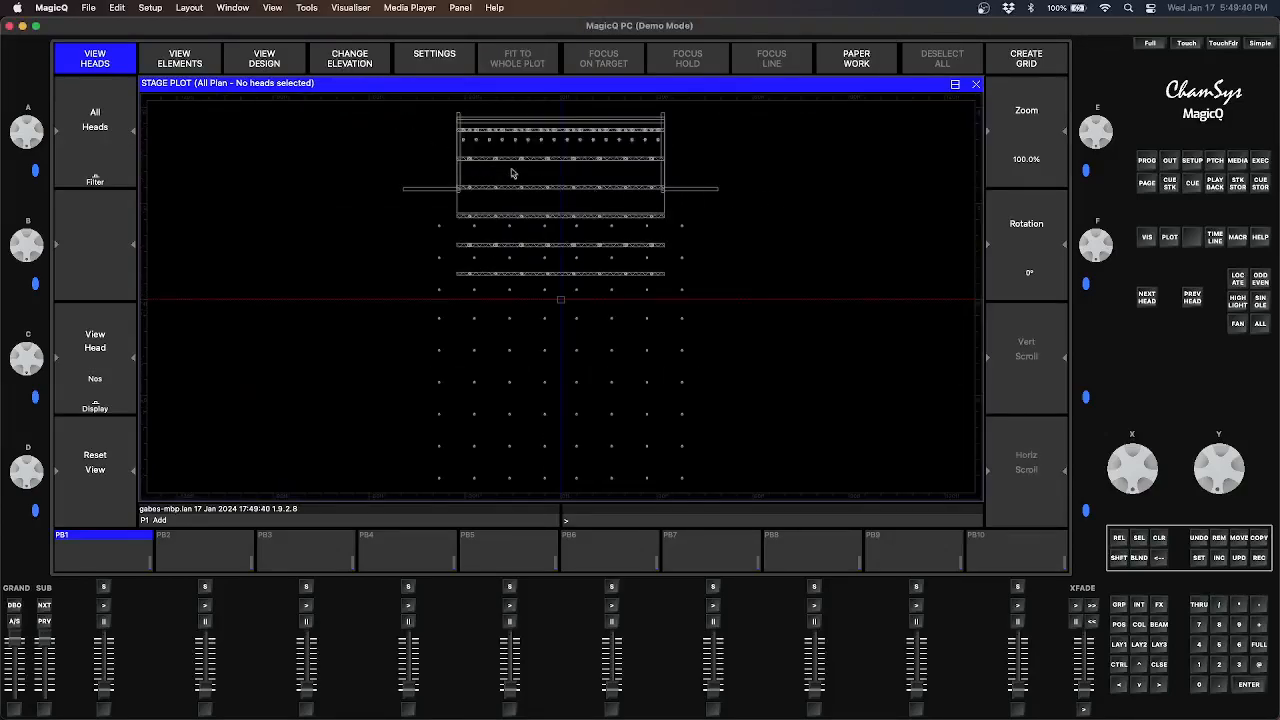
{"action": "scroll", "coordinate": [538, 170], "scroll_direction": "up", "scroll_amount": 5}
{"action": "scroll", "coordinate": [538, 170], "scroll_direction": "up", "scroll_amount": 8}
{"action": "scroll", "coordinate": [538, 170], "scroll_direction": "down", "scroll_amount": 3}
{"action": "scroll", "coordinate": [538, 170], "scroll_direction": "up", "scroll_amount": 2}
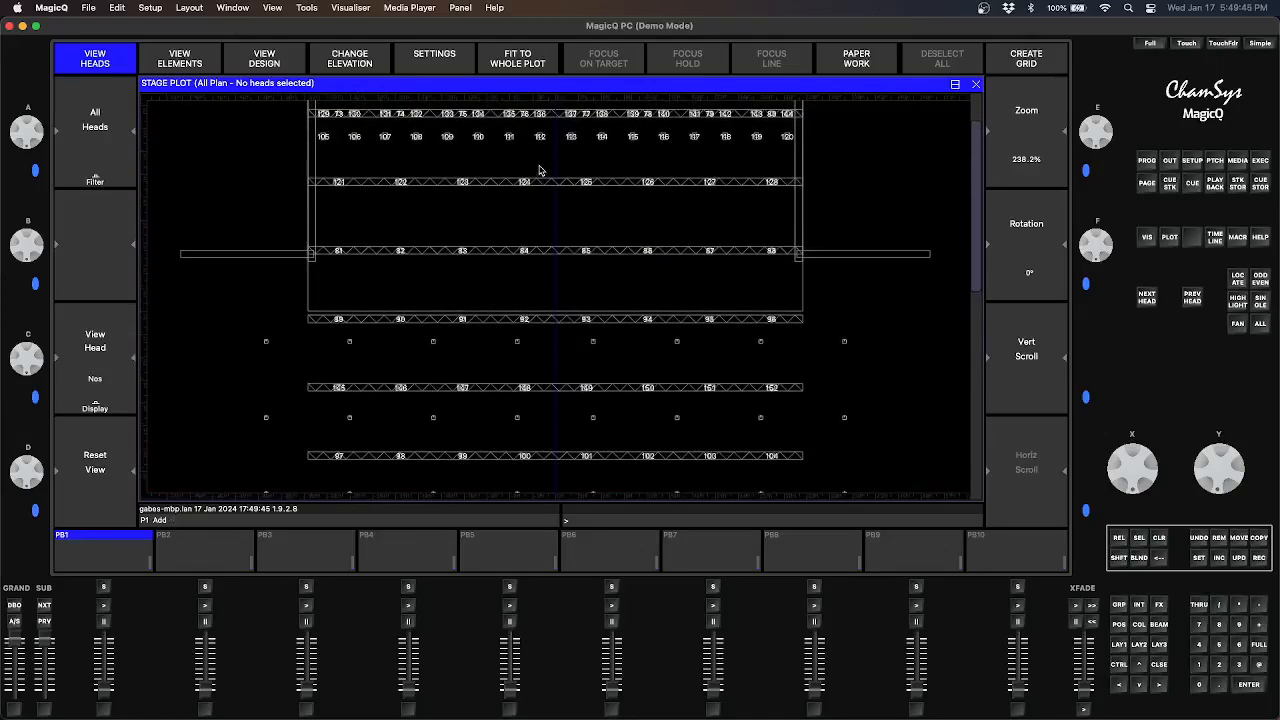
{"action": "scroll", "coordinate": [538, 170], "scroll_direction": "down", "scroll_amount": 10}
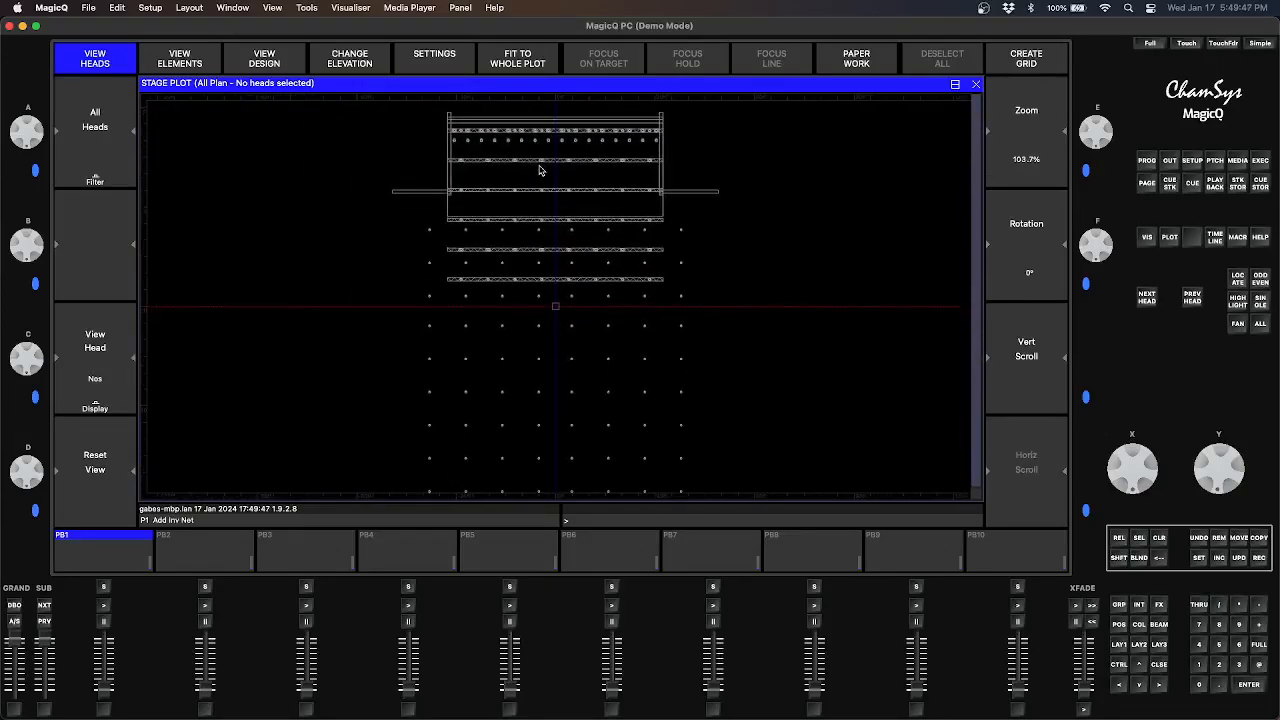
{"action": "scroll", "coordinate": [538, 170], "scroll_direction": "down", "scroll_amount": 1}
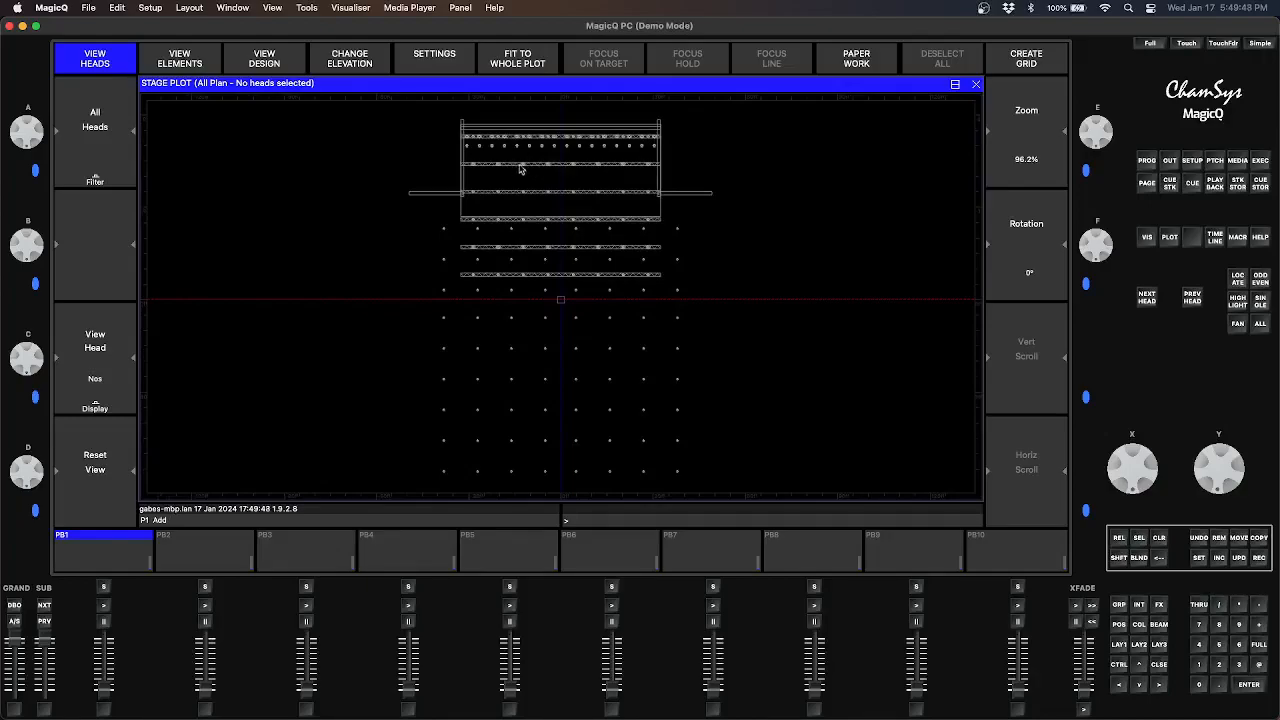
Filter the stage plot by Attach Object and cycle through the heads on Truss 1 to Truss 6
{"action": "left_click", "coordinate": [100, 183]}
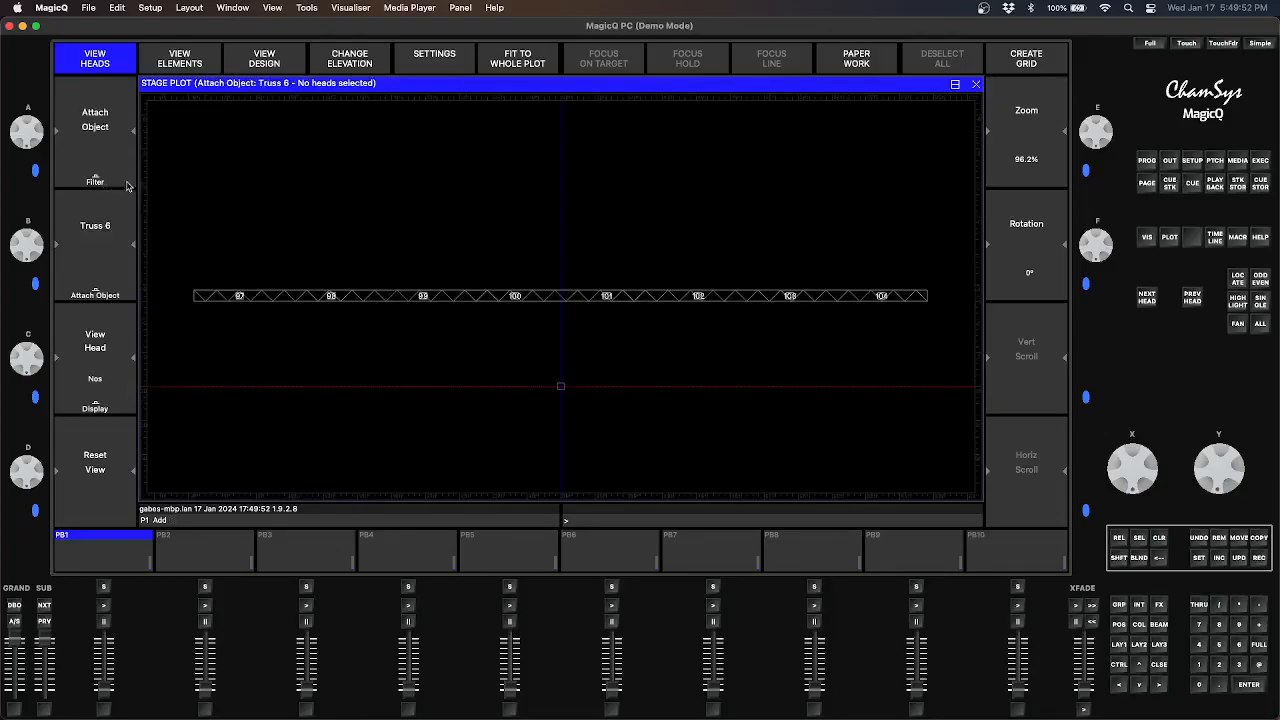
{"action": "left_click", "coordinate": [94, 286]}
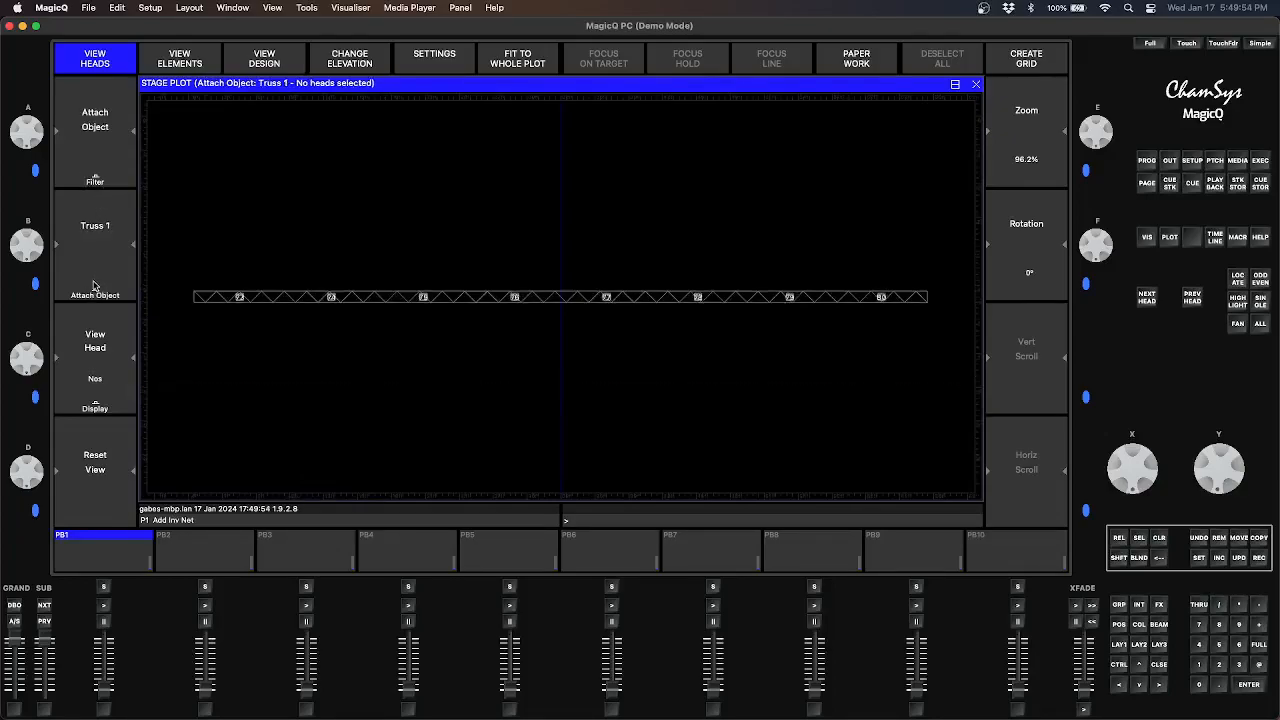
{"action": "left_click", "coordinate": [94, 286]}
{"action": "left_click", "coordinate": [94, 286]}
{"action": "left_click", "coordinate": [94, 286]}
{"action": "left_click", "coordinate": [94, 286]}
{"action": "left_click", "coordinate": [94, 286]}
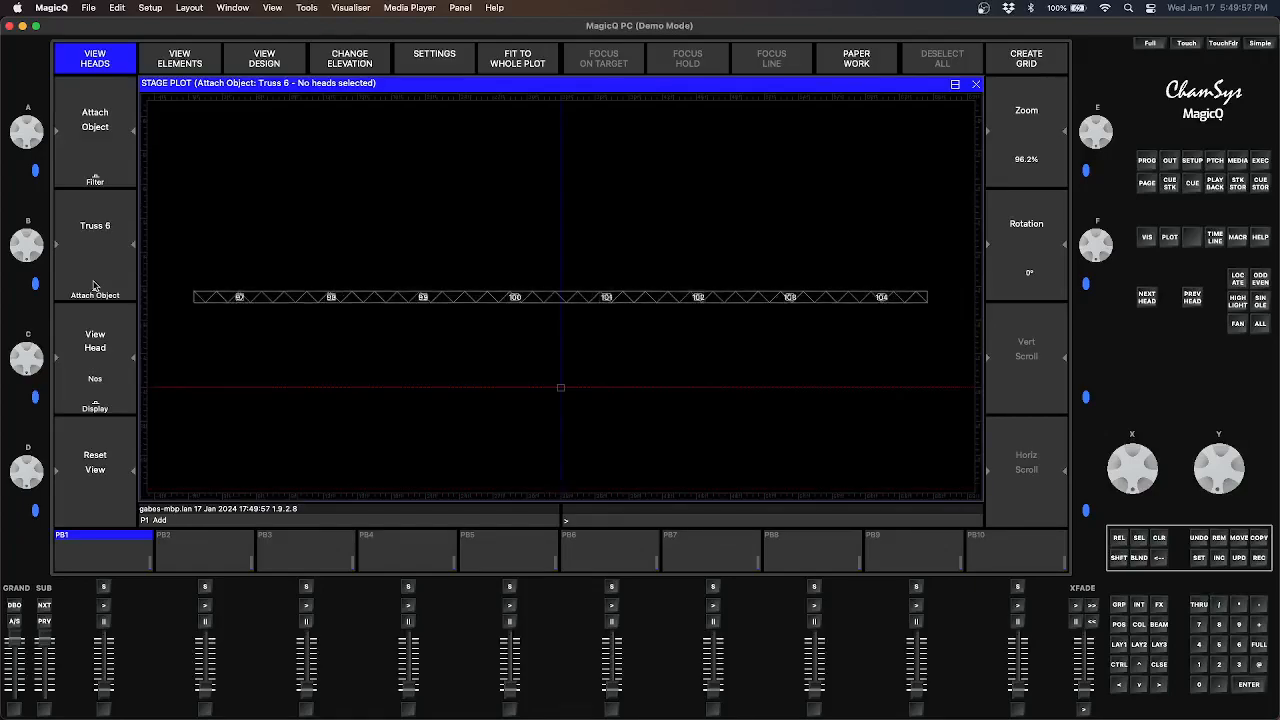
{"action": "left_click", "coordinate": [94, 286]}
{"action": "left_click", "coordinate": [94, 286]}
{"action": "left_click", "coordinate": [94, 286]}
{"action": "left_click", "coordinate": [94, 286]}
{"action": "left_click", "coordinate": [94, 286]}
{"action": "left_click", "coordinate": [94, 286]}
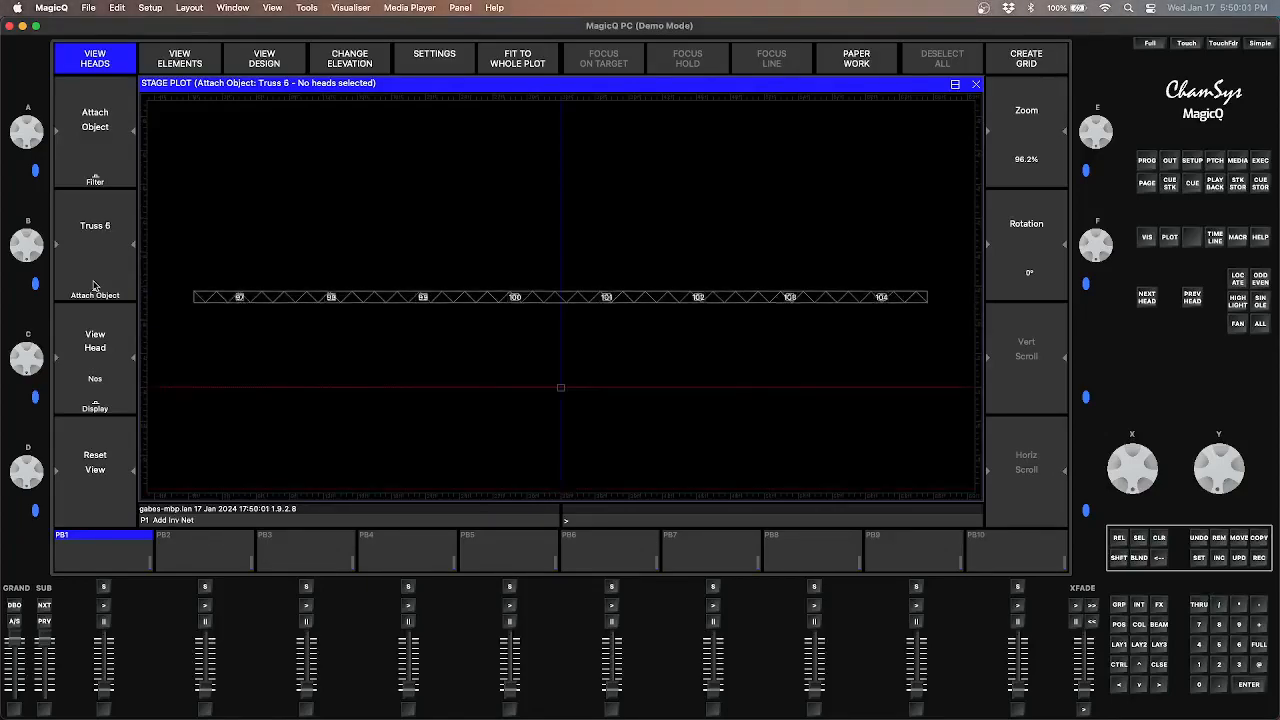
Filter the stage plot by Group and step through the groups, including MavForce2Prof, RogueR1BW and RogueR2XWash
{"action": "left_click", "coordinate": [96, 176]}
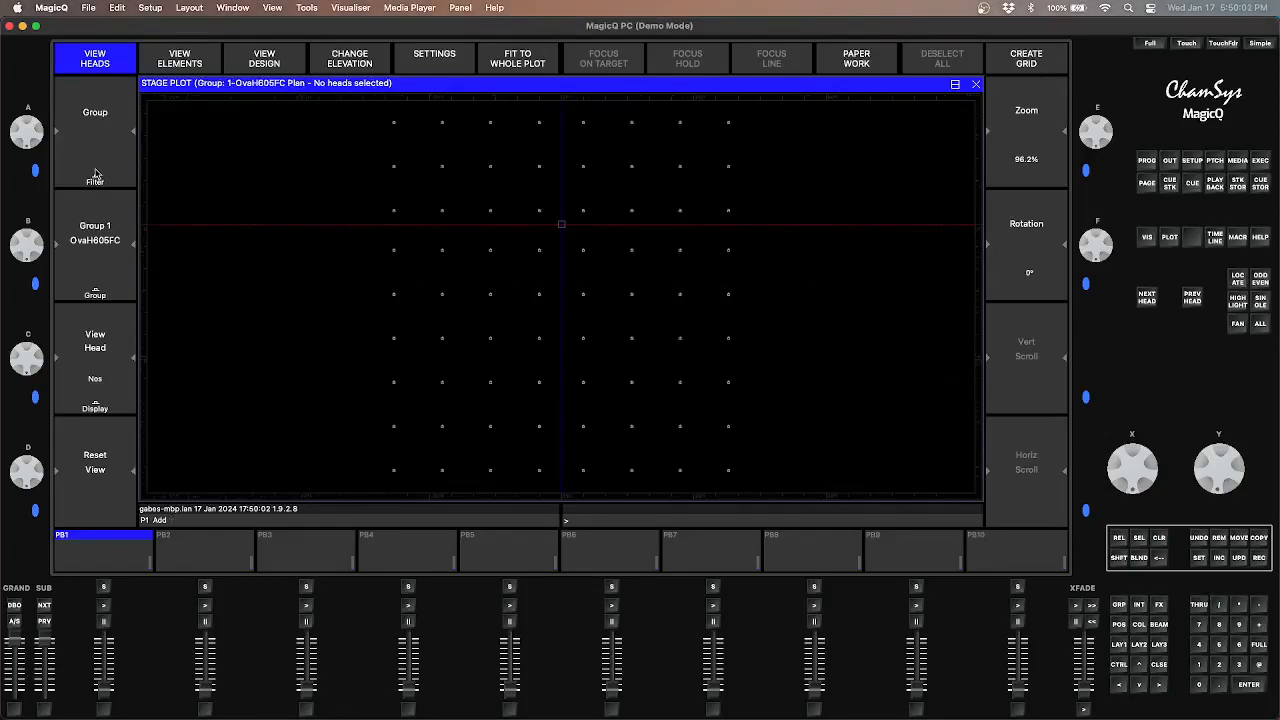
{"action": "left_click", "coordinate": [107, 297]}
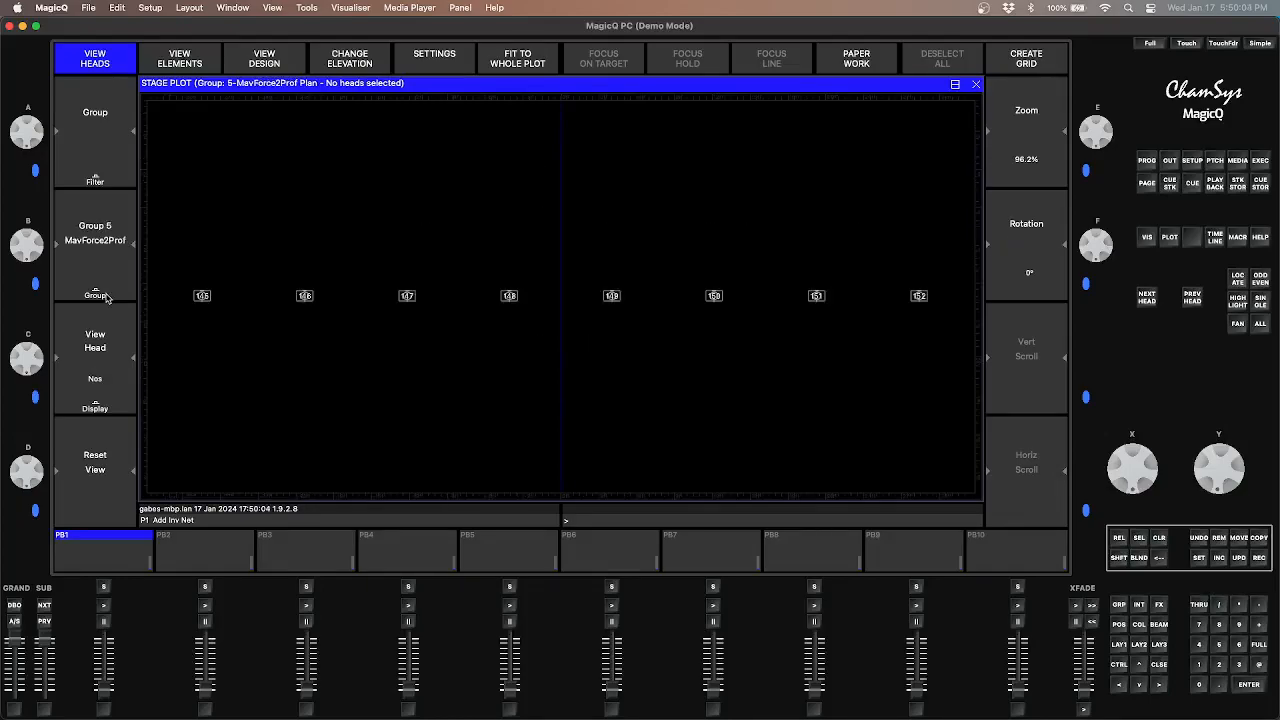
{"action": "left_click", "coordinate": [107, 297]}
{"action": "left_click", "coordinate": [107, 297]}
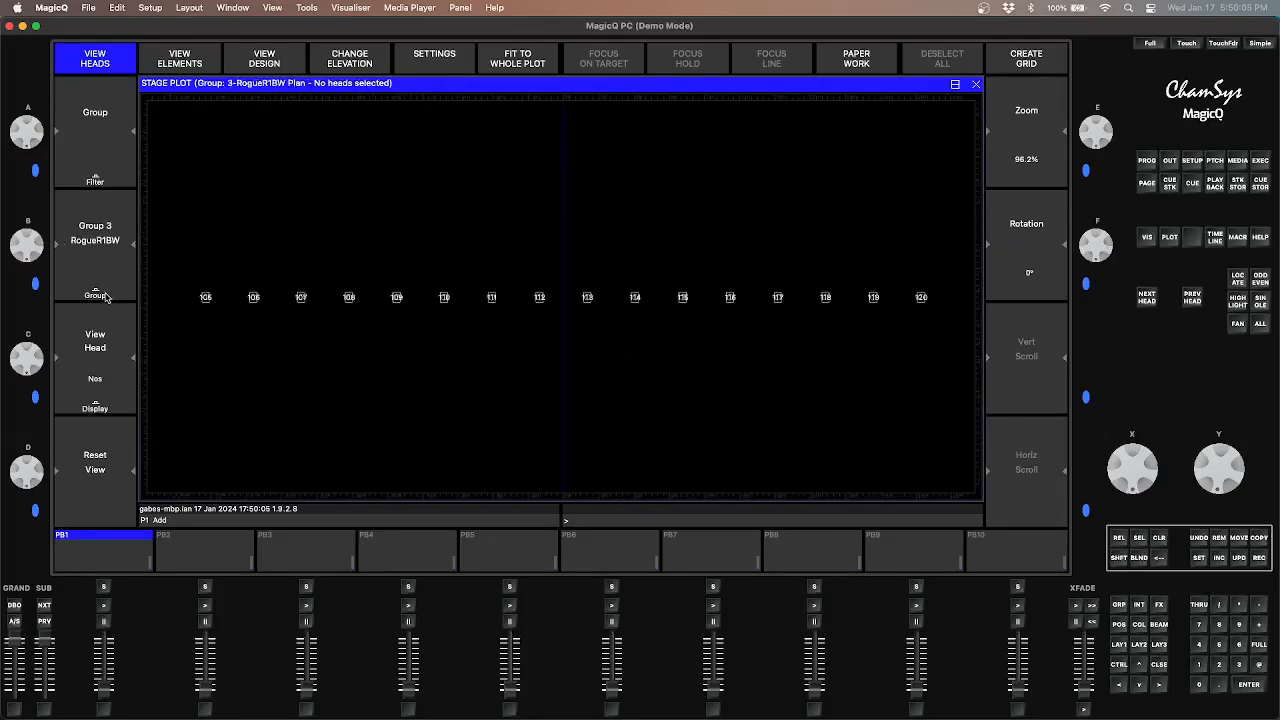
{"action": "left_click", "coordinate": [107, 297]}
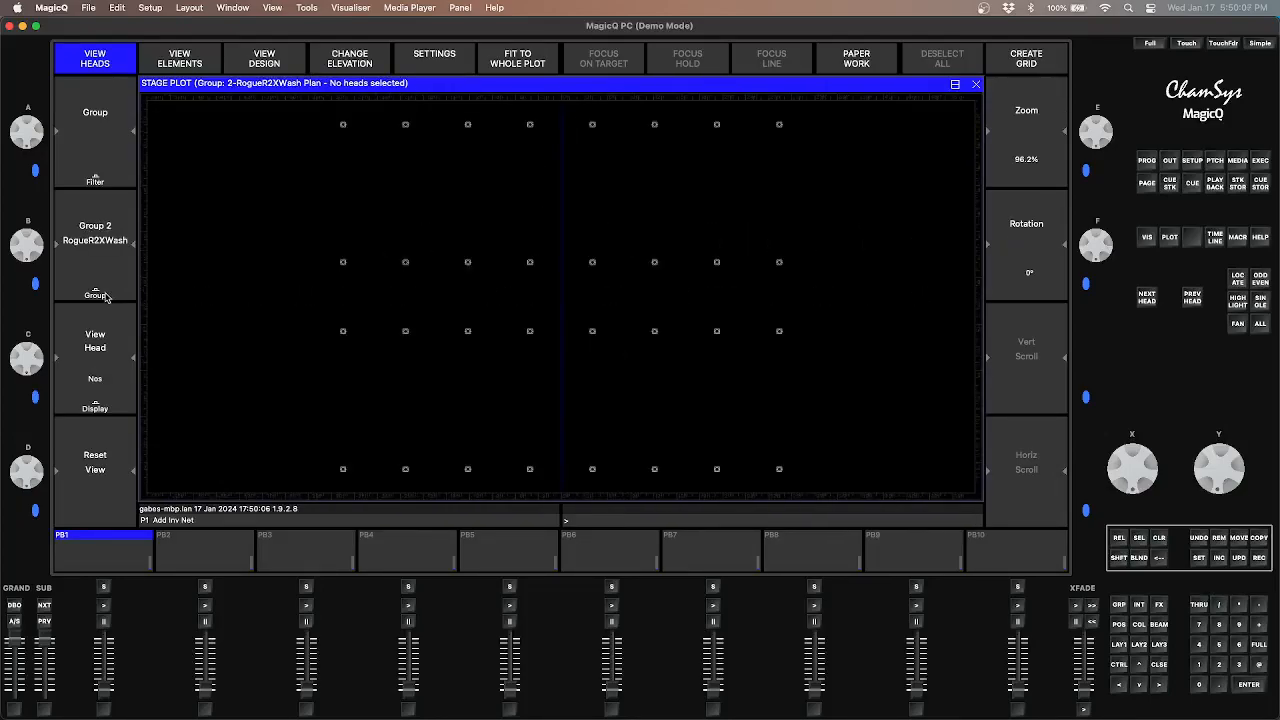
Filter the stage plot to Floor Heads and select the downstage row of RogueR1BW heads, 105 to 120
{"action": "left_click", "coordinate": [104, 189]}
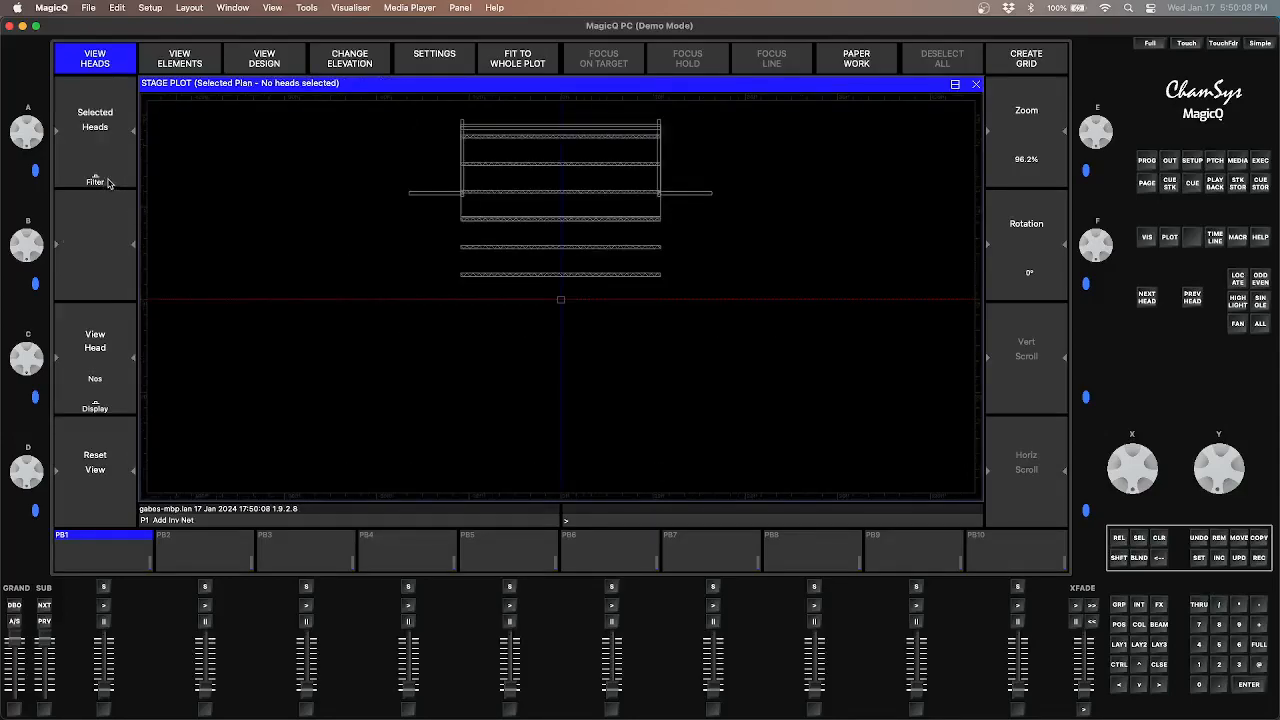
{"action": "left_click", "coordinate": [109, 183]}
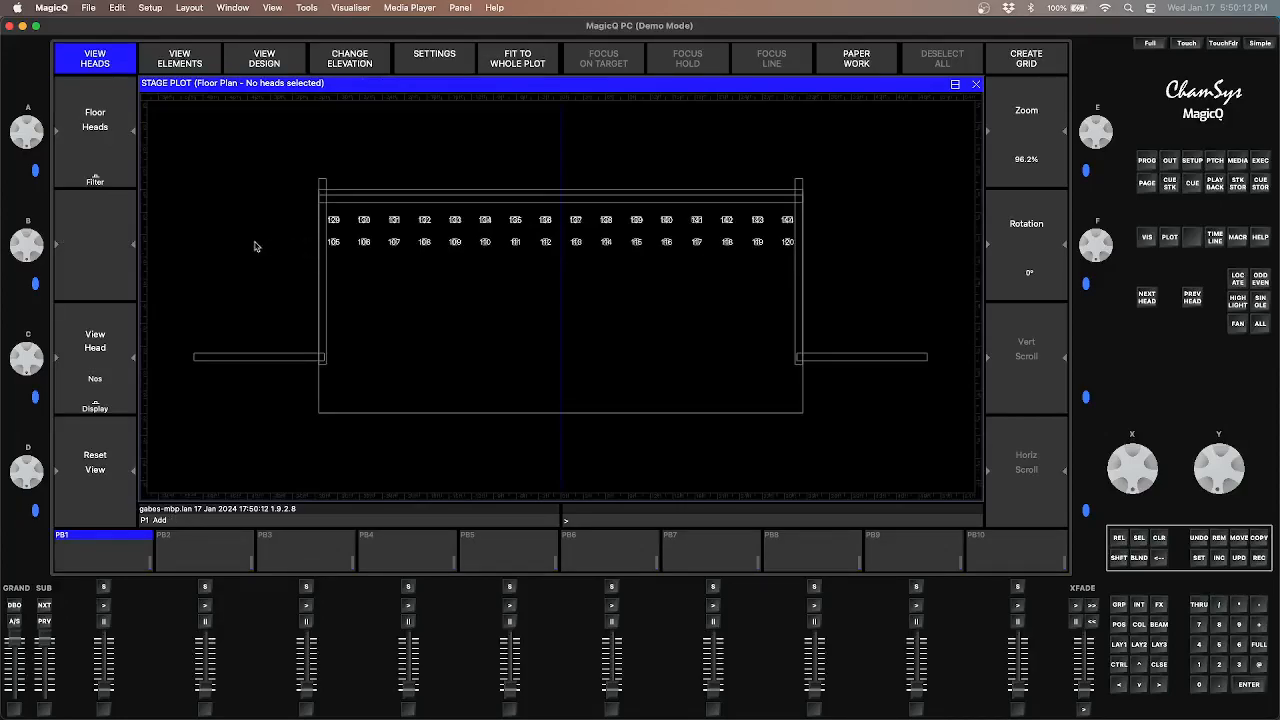
{"action": "left_click_drag", "start_coordinate": [296, 236], "coordinate": [891, 267]}
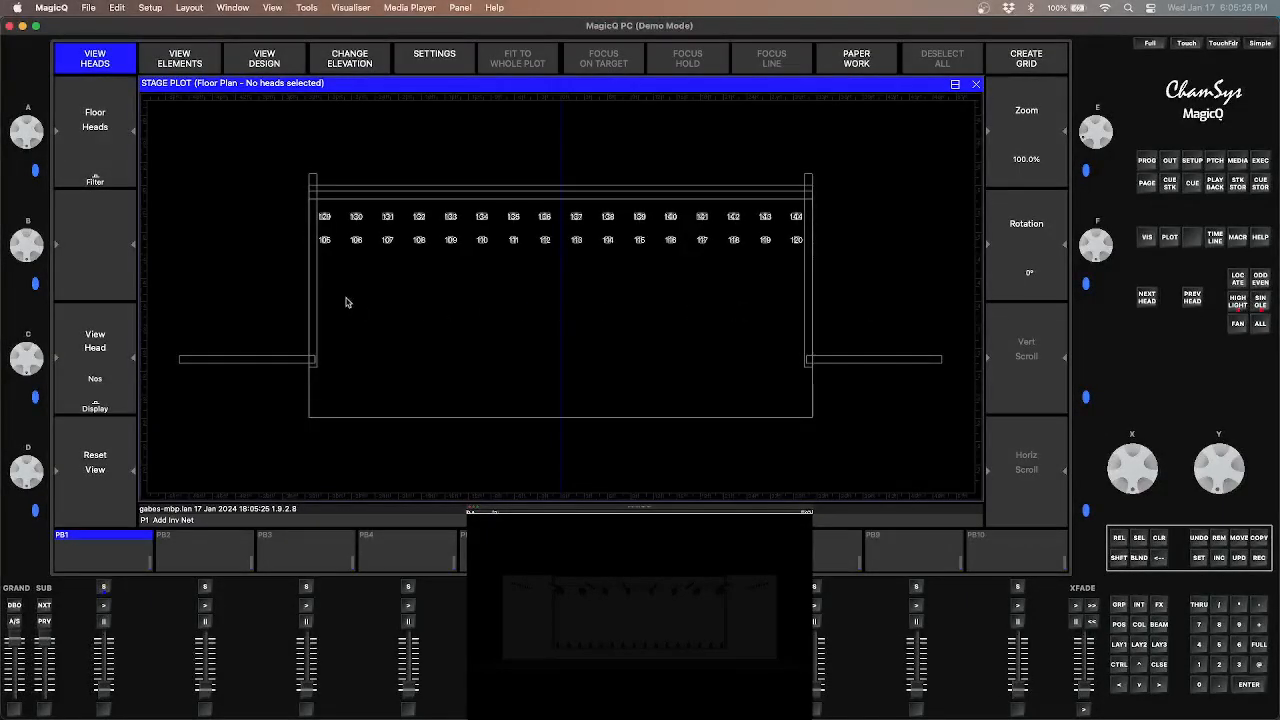
{"action": "left_click_drag", "start_coordinate": [292, 228], "coordinate": [853, 257]}
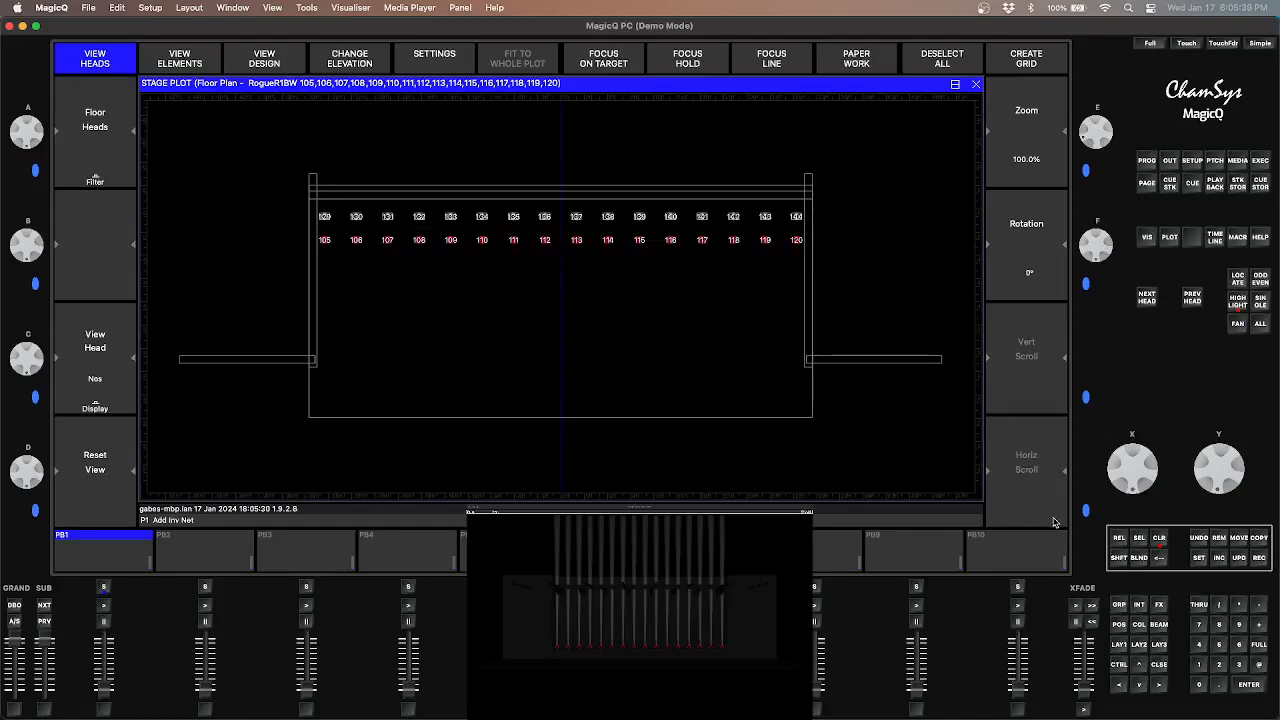
Record the selected floor heads as a new group in slot G26 of the Group window
{"action": "left_click", "coordinate": [1118, 606]}
{"action": "left_click", "coordinate": [1118, 606]}
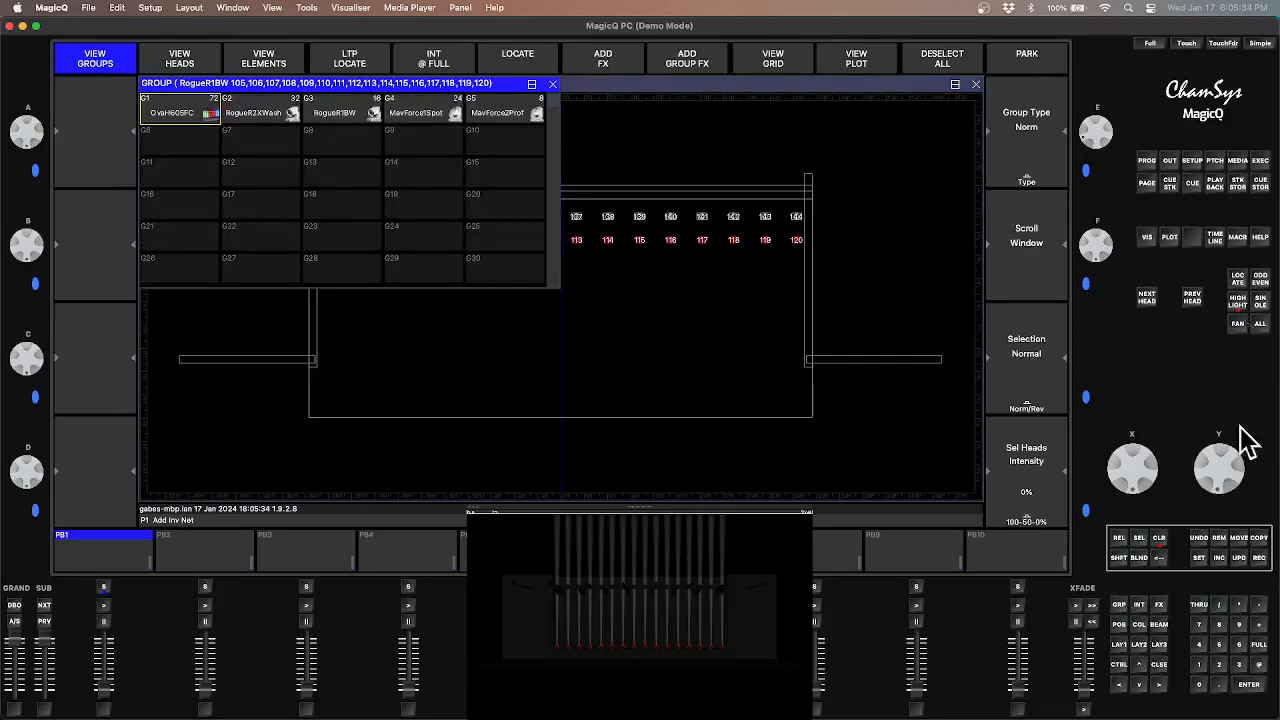
{"action": "left_click", "coordinate": [1259, 561]}
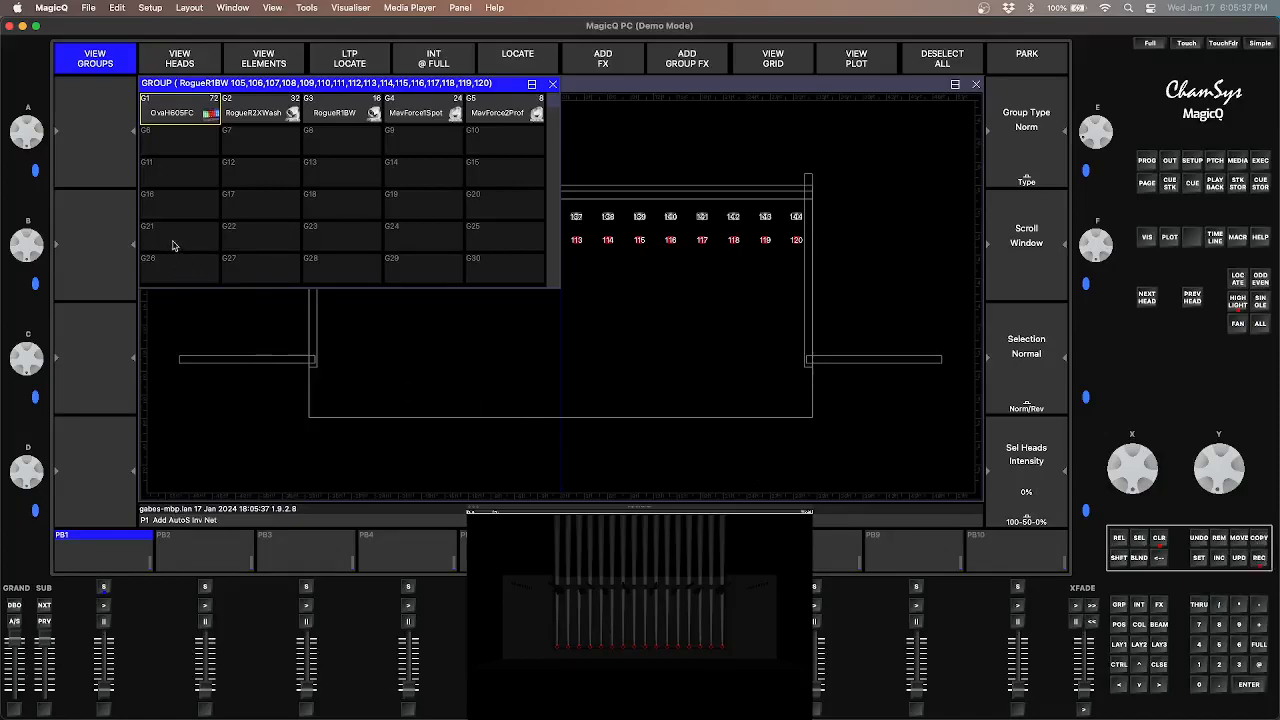
{"action": "left_click", "coordinate": [157, 271]}
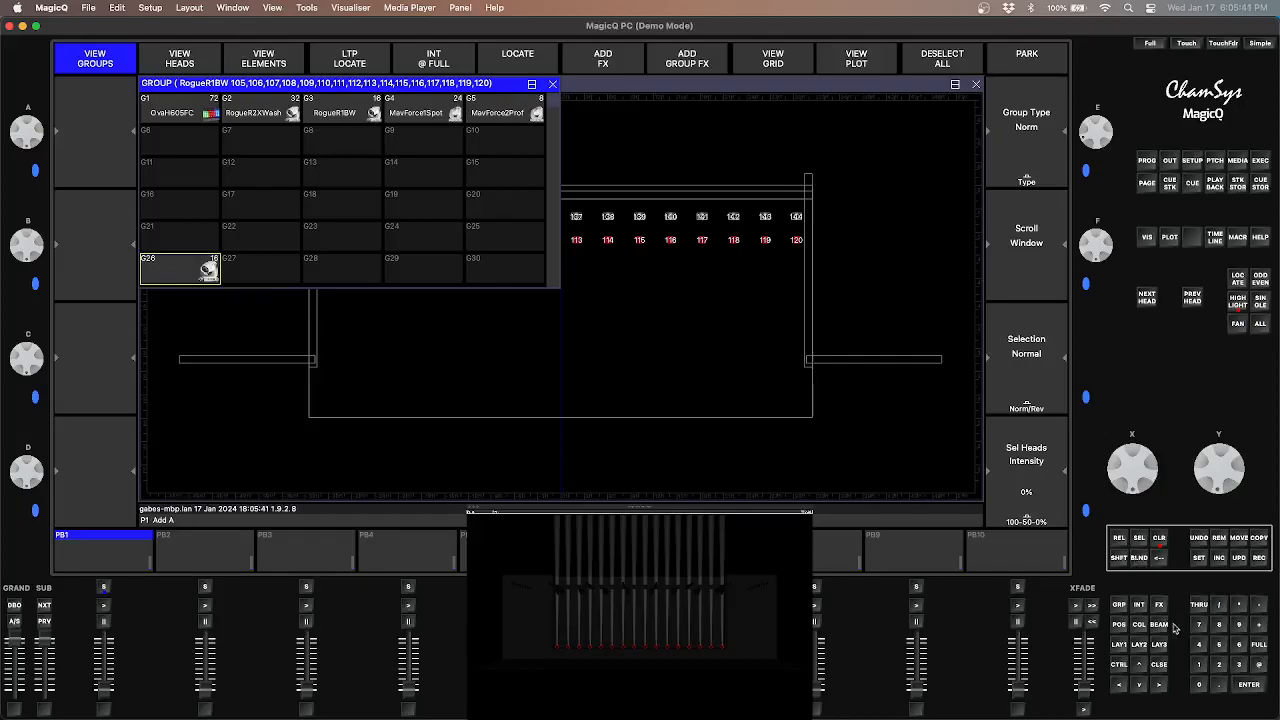
Name group G26 "Floor BeamWash"
{"action": "left_click", "coordinate": [1199, 560]}
{"action": "left_click", "coordinate": [172, 271]}
{"action": "type", "text": "F"}
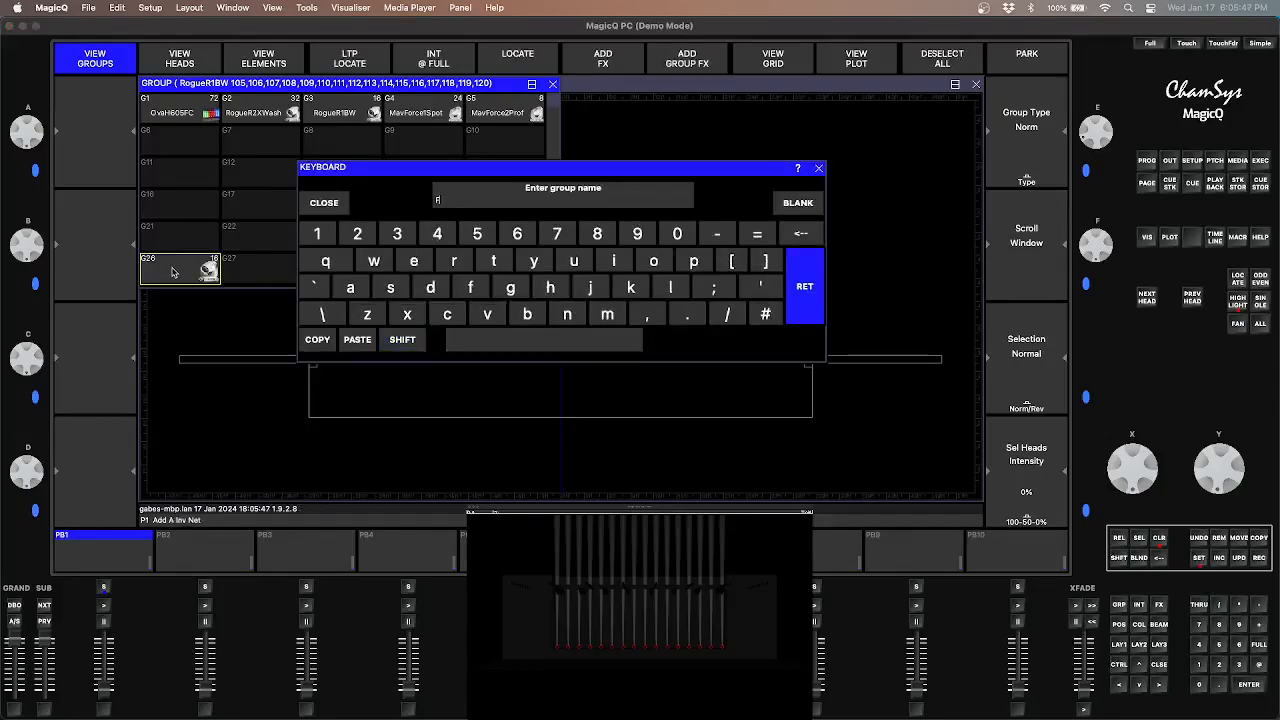
{"action": "type", "text": "loor BeamWash"}
{"action": "left_click", "coordinate": [805, 285]}
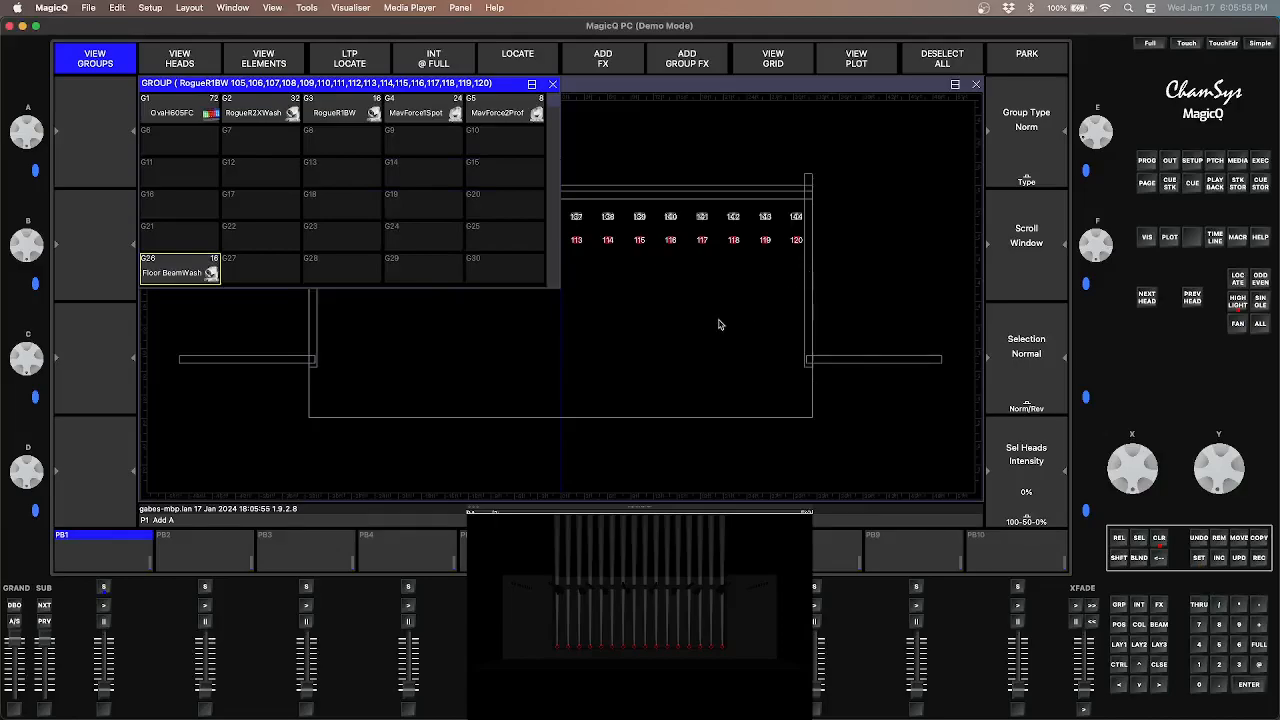
Back in the stage plot, clear the programmer and select the upstage row of MavForce1Spot floor heads, 129 to 144
{"action": "left_click", "coordinate": [720, 324]}
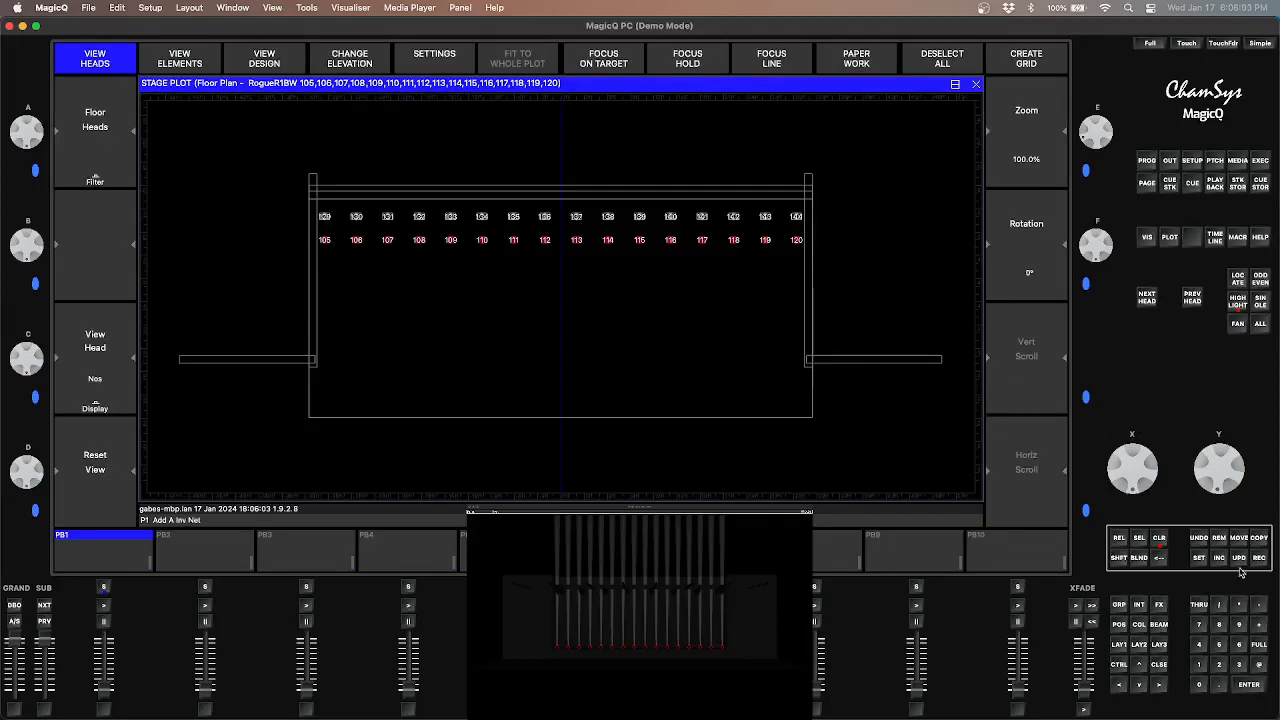
{"action": "left_click", "coordinate": [1159, 537]}
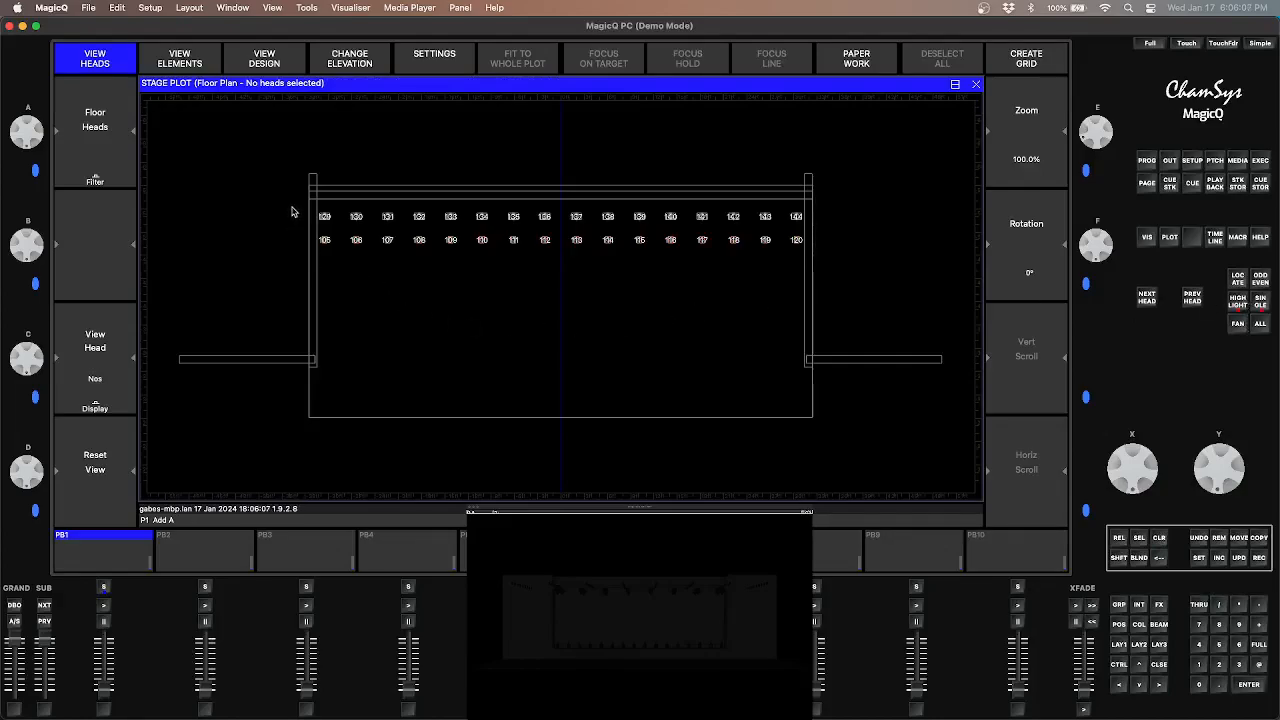
{"action": "left_click_drag", "start_coordinate": [297, 208], "coordinate": [832, 230]}
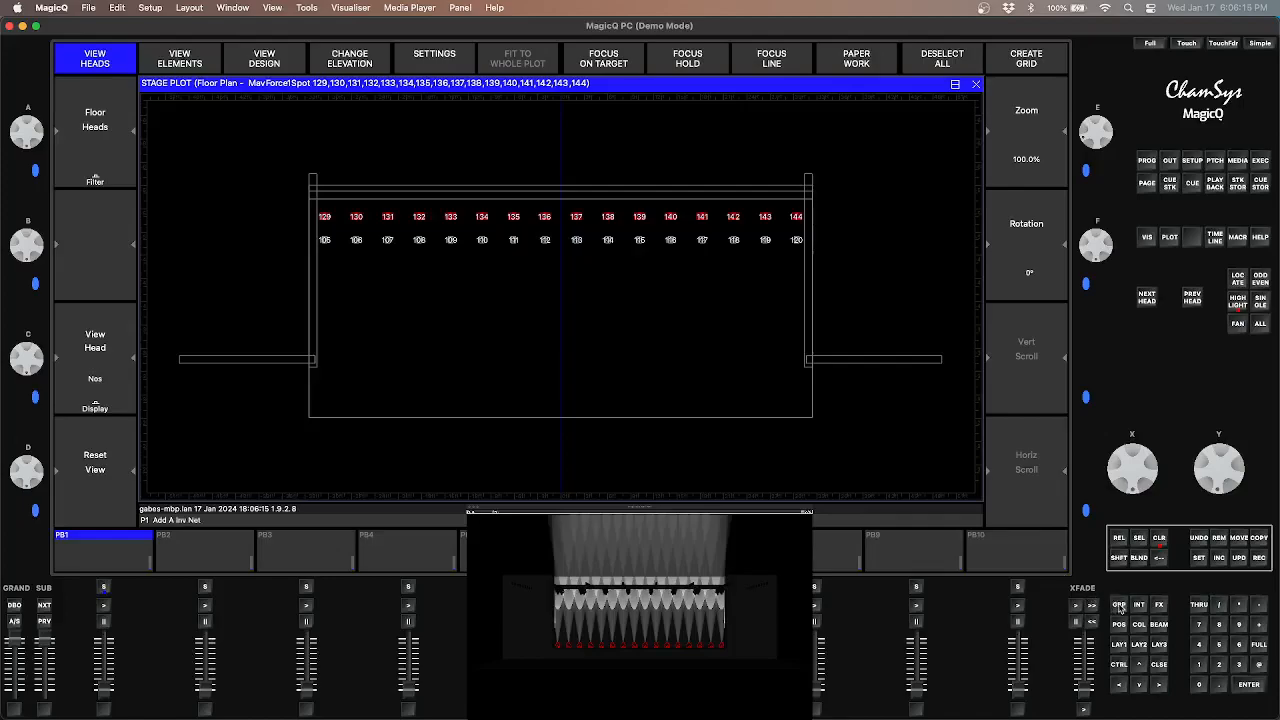
Record the selected floor spots as a new group in slot G27 and name it "Floor Spots"
{"action": "left_click", "coordinate": [1119, 605]}
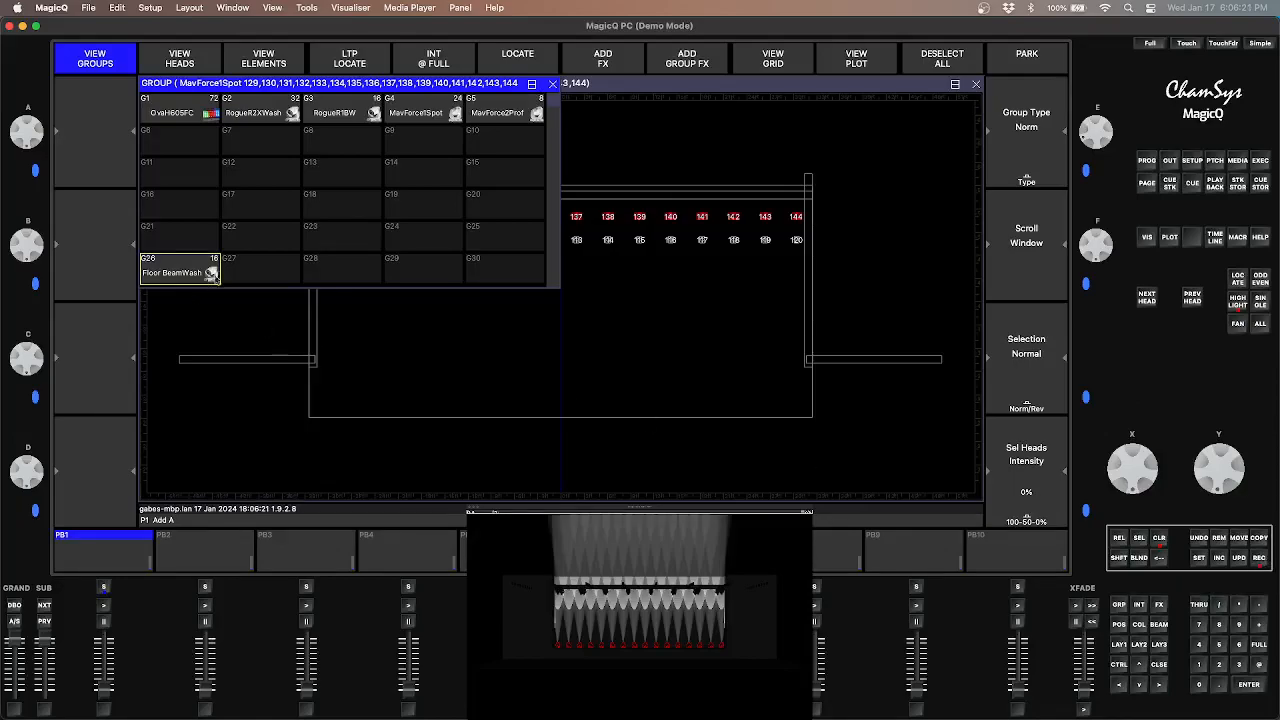
{"action": "left_click", "coordinate": [243, 273]}
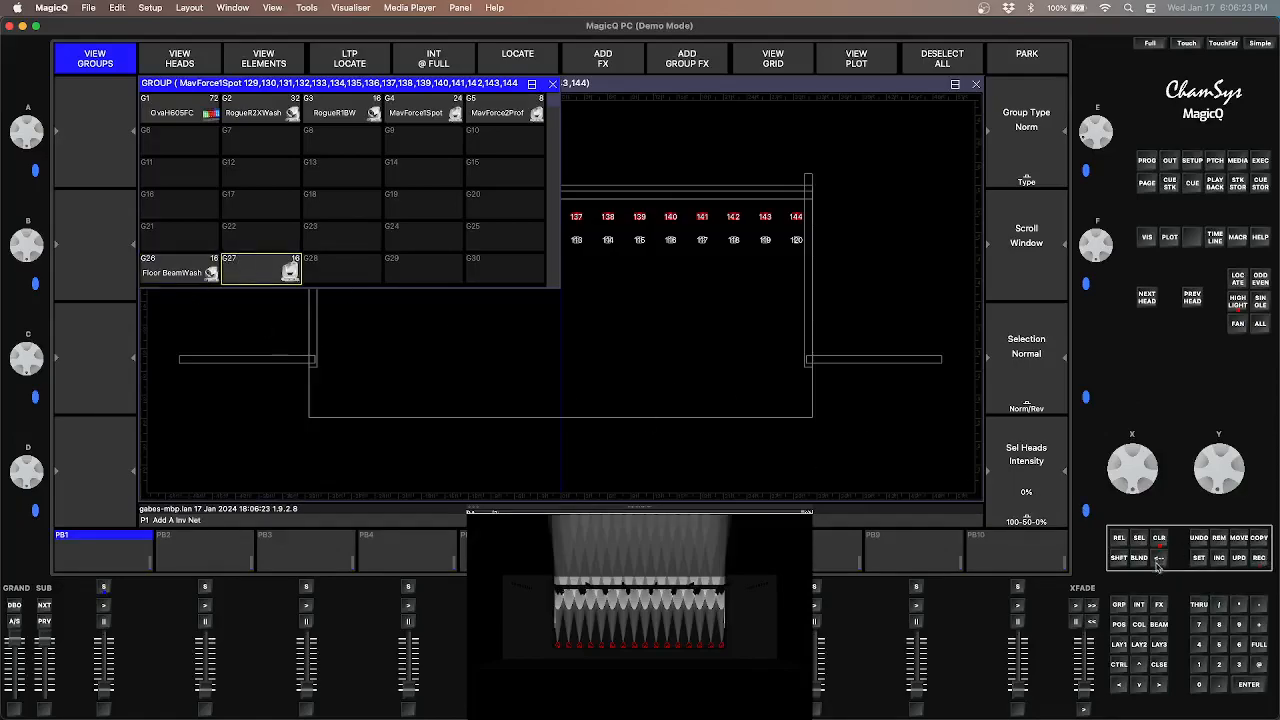
{"action": "left_click", "coordinate": [1199, 557]}
{"action": "left_click", "coordinate": [275, 272]}
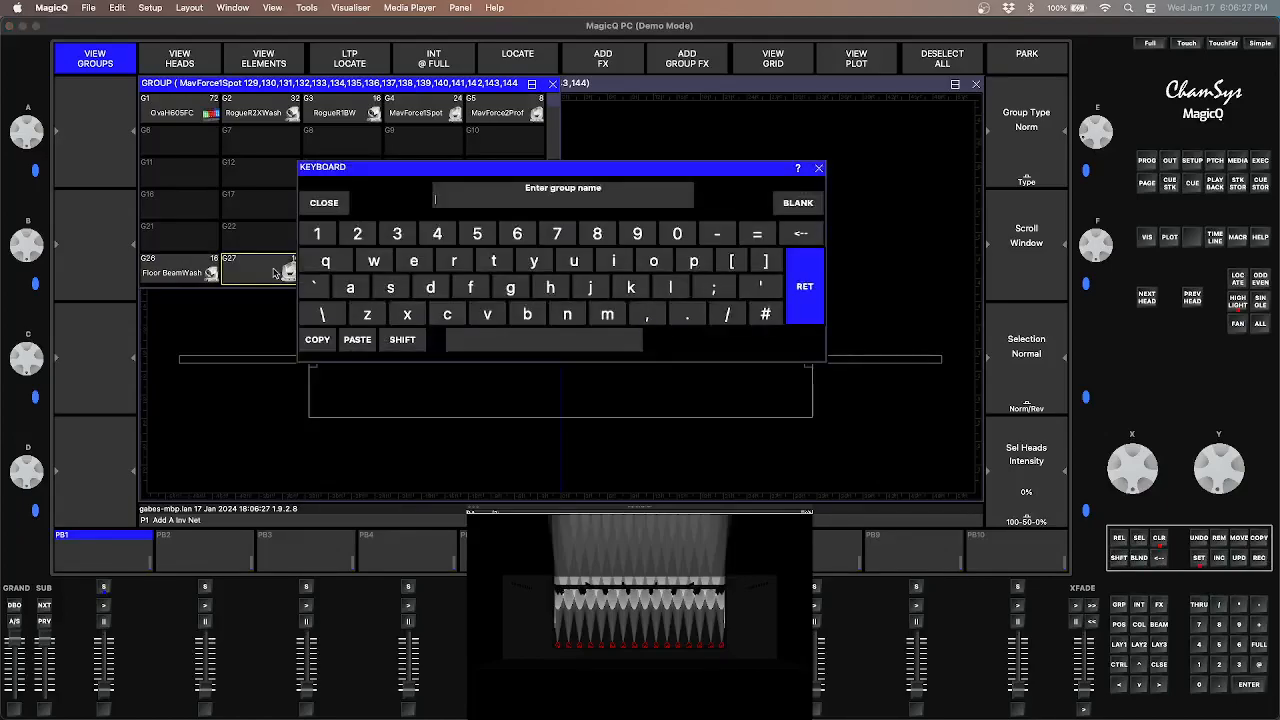
{"action": "type", "text": "Floor Spo"}
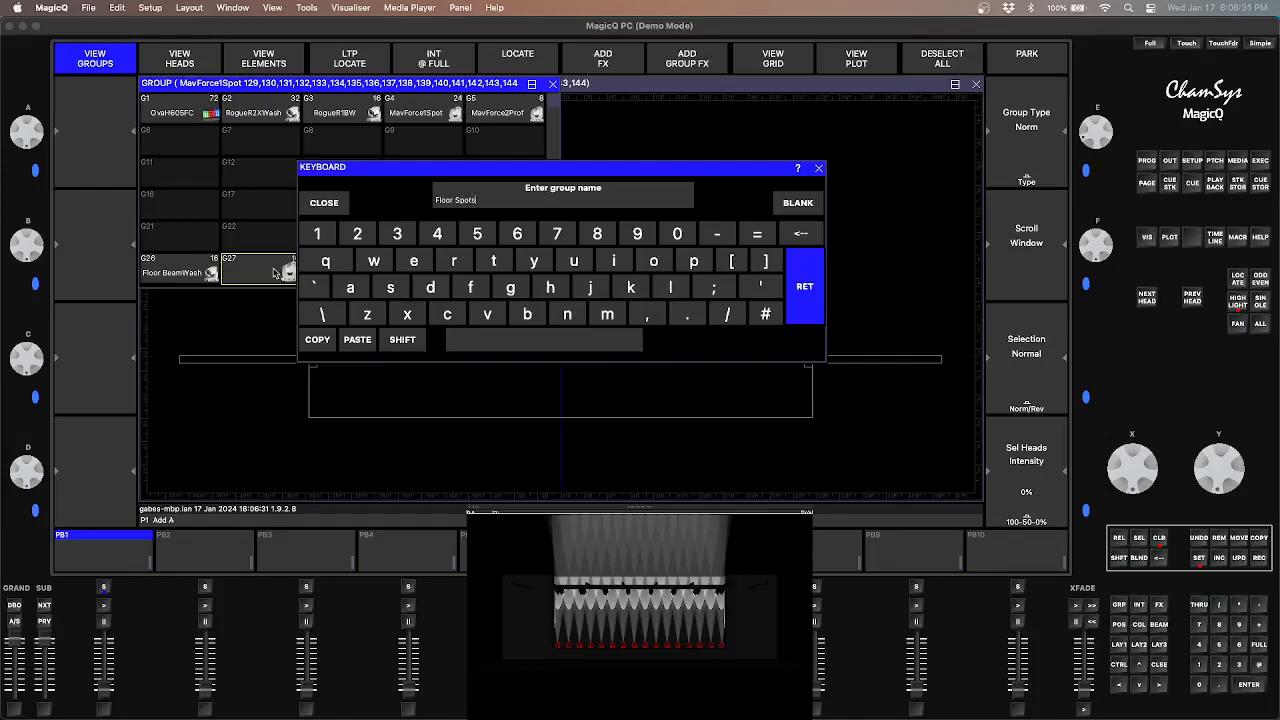
{"action": "left_click", "coordinate": [804, 290]}
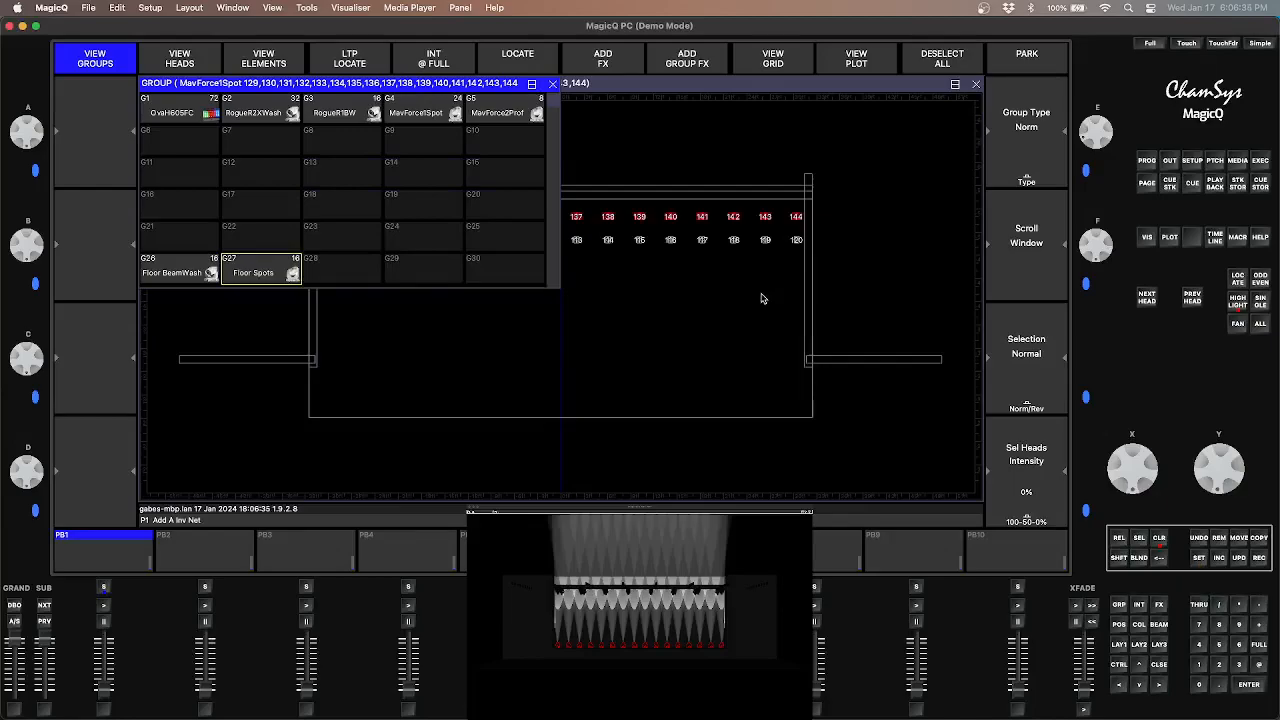
Return to the stage plot and deselect all the MavForce1Spot floor heads
{"action": "left_click", "coordinate": [761, 298]}
{"action": "type", "text": "All Mav Spots"}
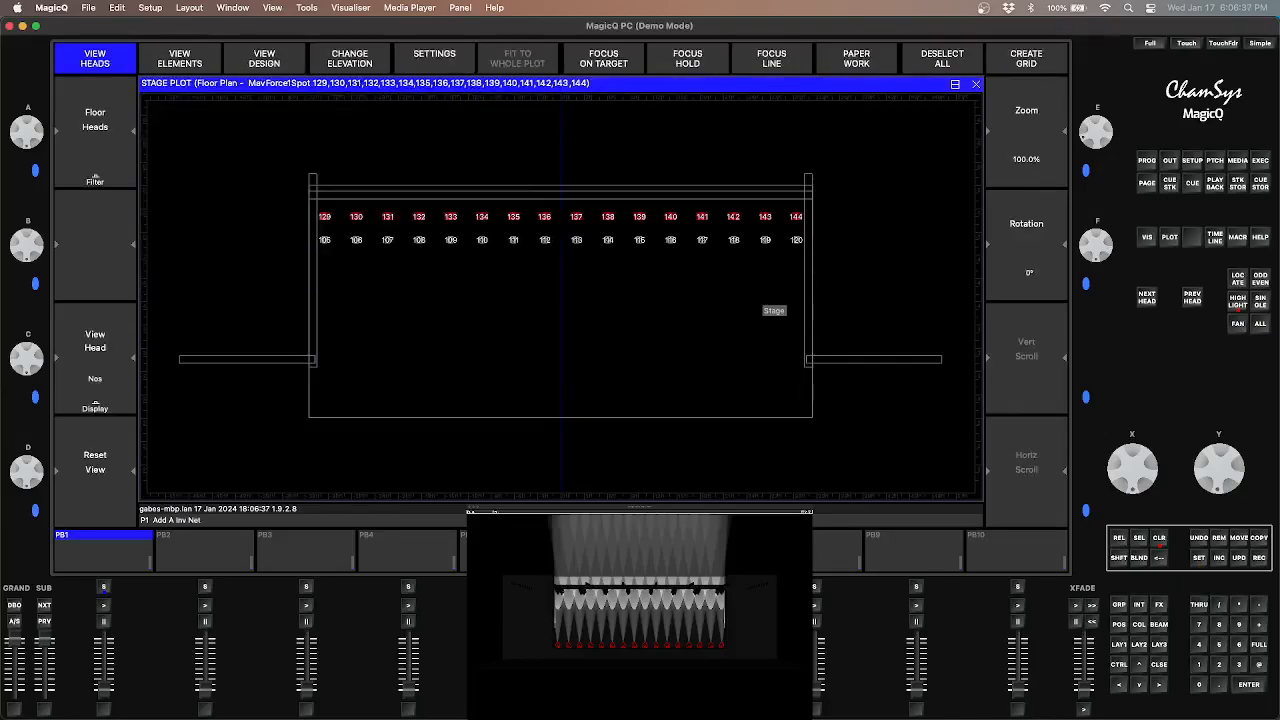
{"action": "key", "text": "Return"}
{"action": "mouse_move", "coordinate": [640, 600]}
{"action": "left_mouse_down"}
{"action": "mouse_move", "coordinate": [690, 566]}
{"action": "mouse_move", "coordinate": [680, 540]}
{"action": "mouse_move", "coordinate": [654, 550]}
{"action": "mouse_move", "coordinate": [654, 614]}
{"action": "mouse_move", "coordinate": [646, 591]}
{"action": "left_mouse_up"}
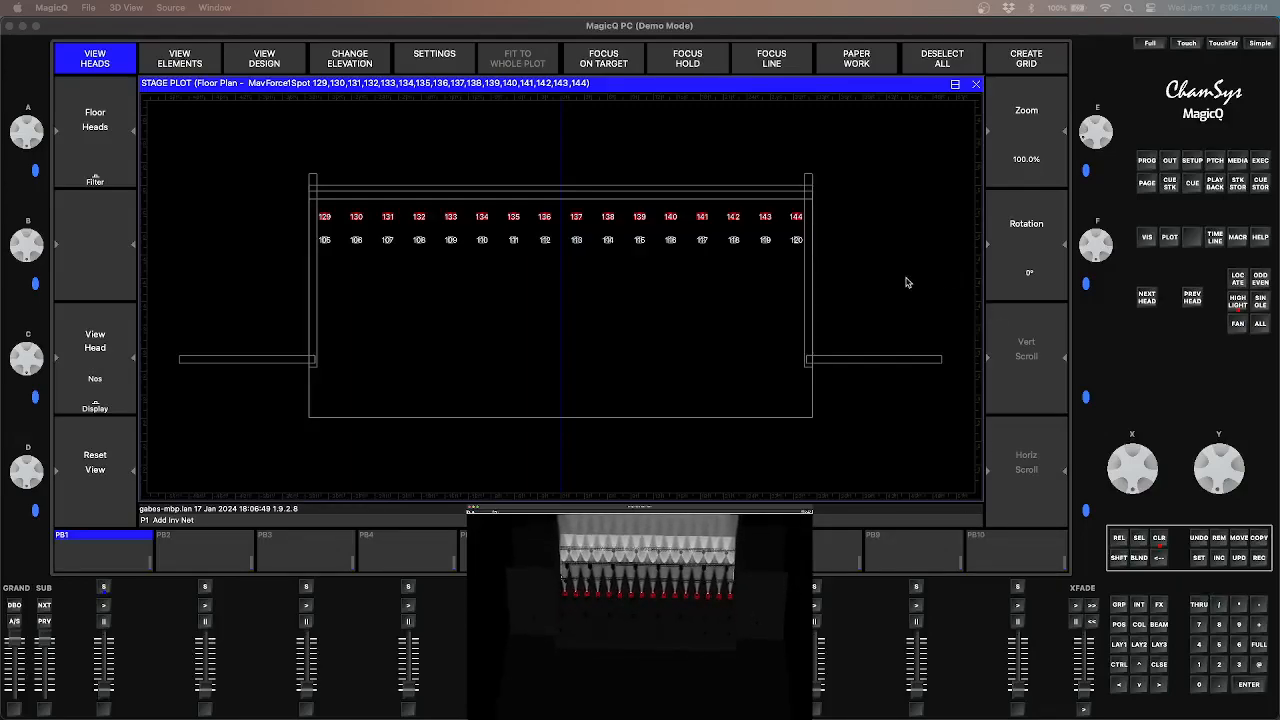
{"action": "left_click", "coordinate": [324, 219]}
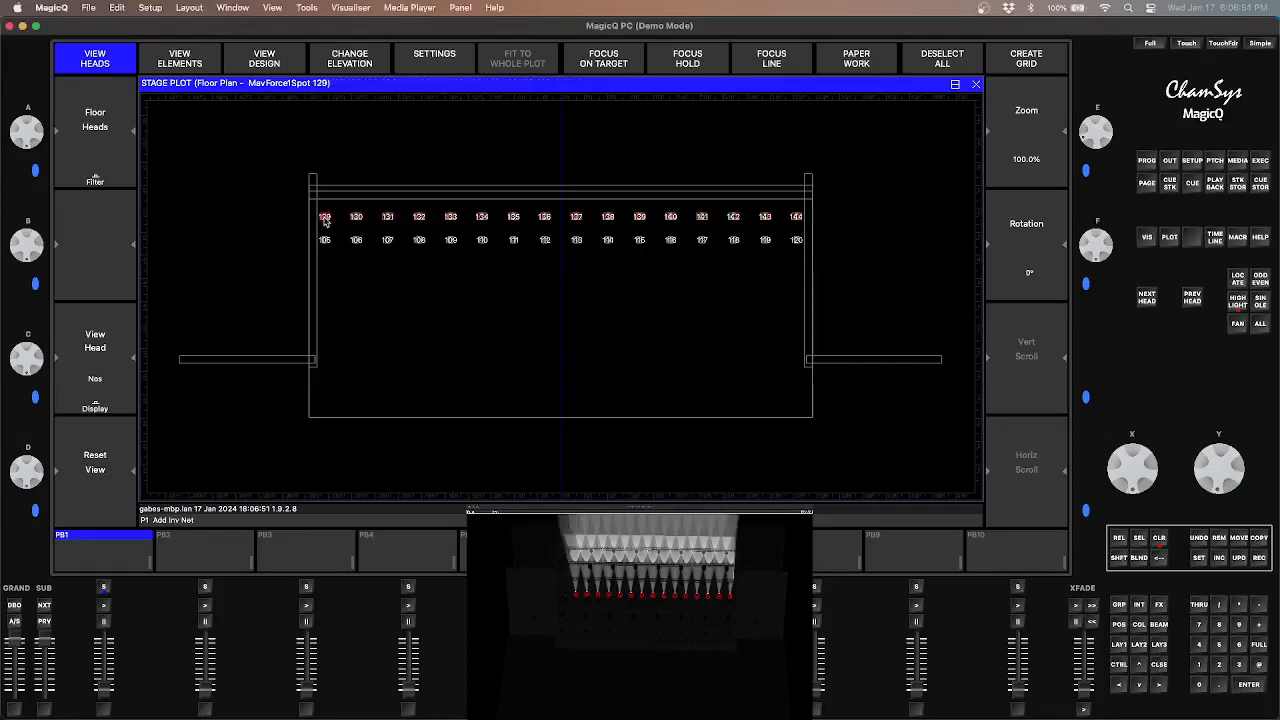
{"action": "left_click", "coordinate": [324, 219]}
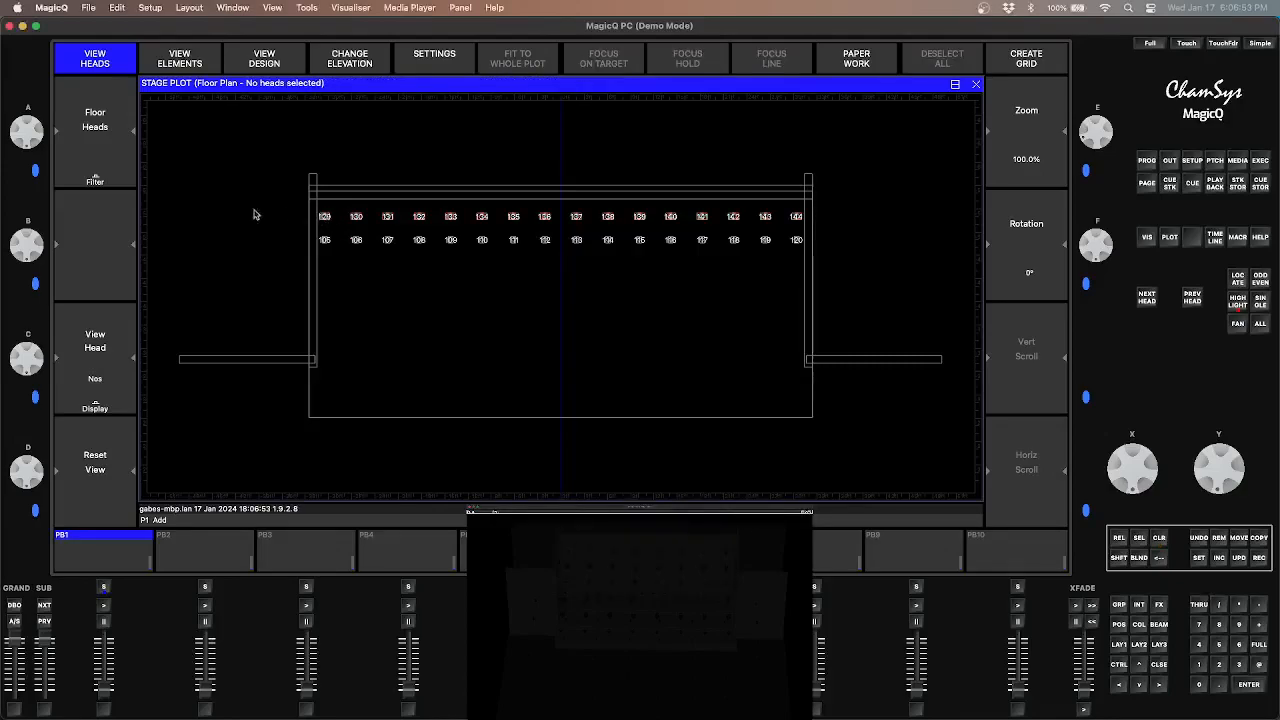
Filter the stage plot to Flown Heads and select the RogueR2XWash heads on the most upstage truss, 73 to 80
{"action": "left_click", "coordinate": [98, 172]}
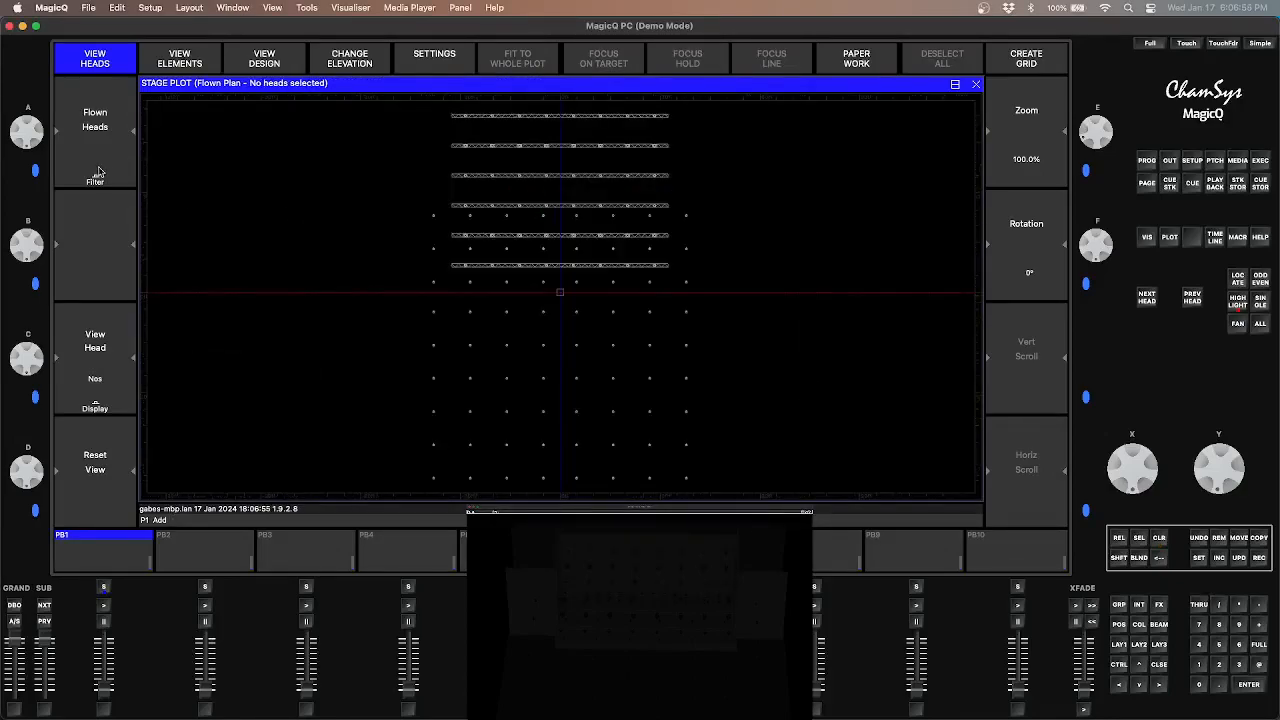
{"action": "scroll", "coordinate": [473, 165], "scroll_direction": "up", "scroll_amount": 5}
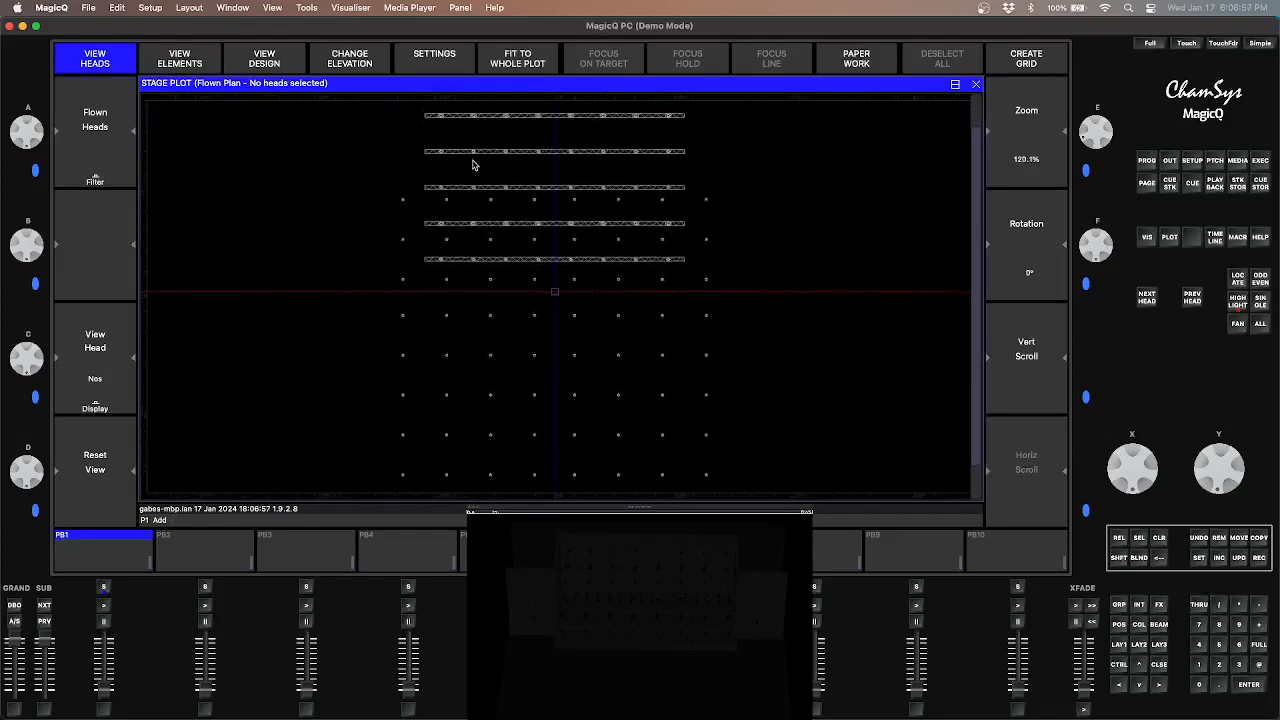
{"action": "scroll", "coordinate": [473, 165], "scroll_direction": "up", "scroll_amount": 1}
{"action": "scroll", "coordinate": [473, 165], "scroll_direction": "up", "scroll_amount": 5}
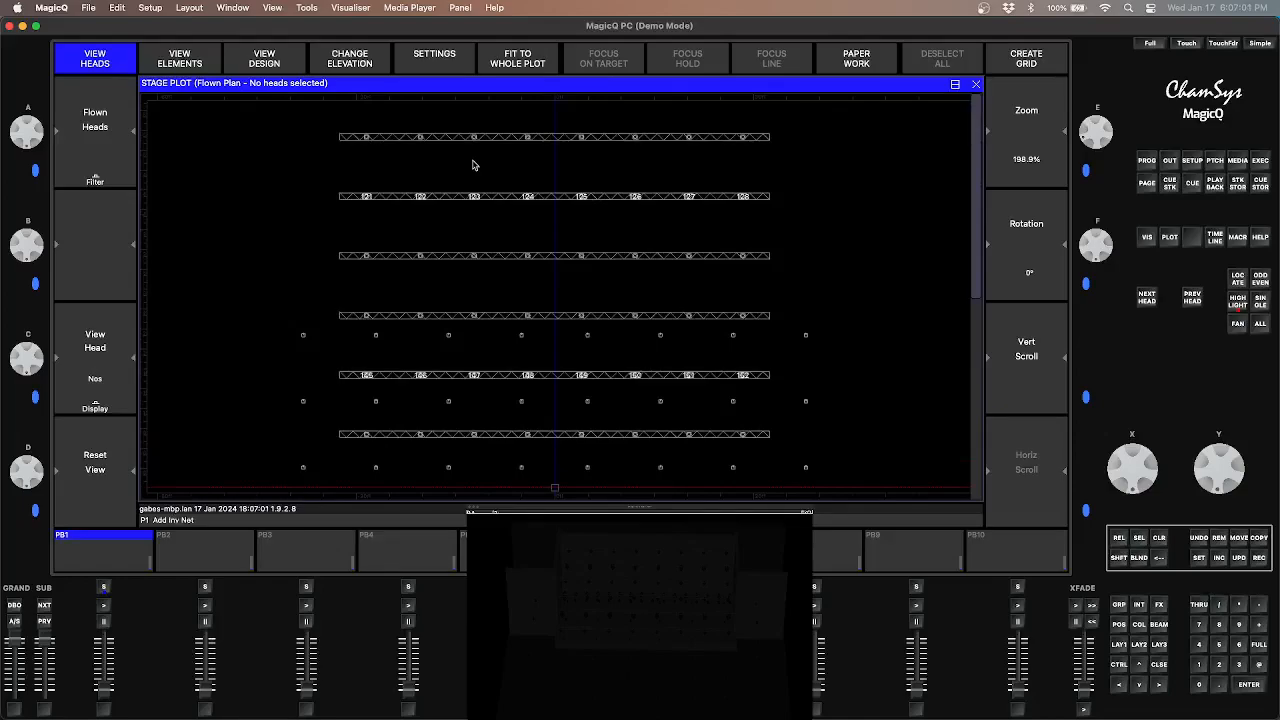
{"action": "scroll", "coordinate": [474, 166], "scroll_direction": "up", "scroll_amount": 2}
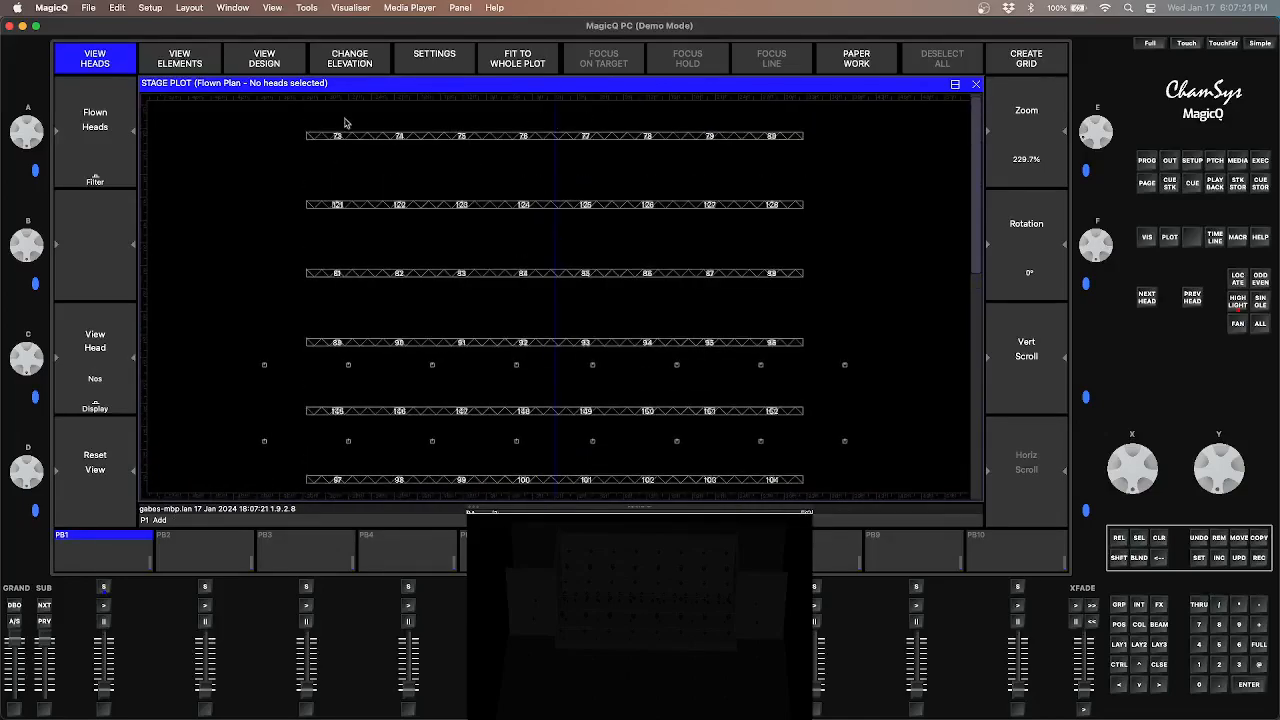
{"action": "left_click_drag", "start_coordinate": [312, 122], "coordinate": [826, 157]}
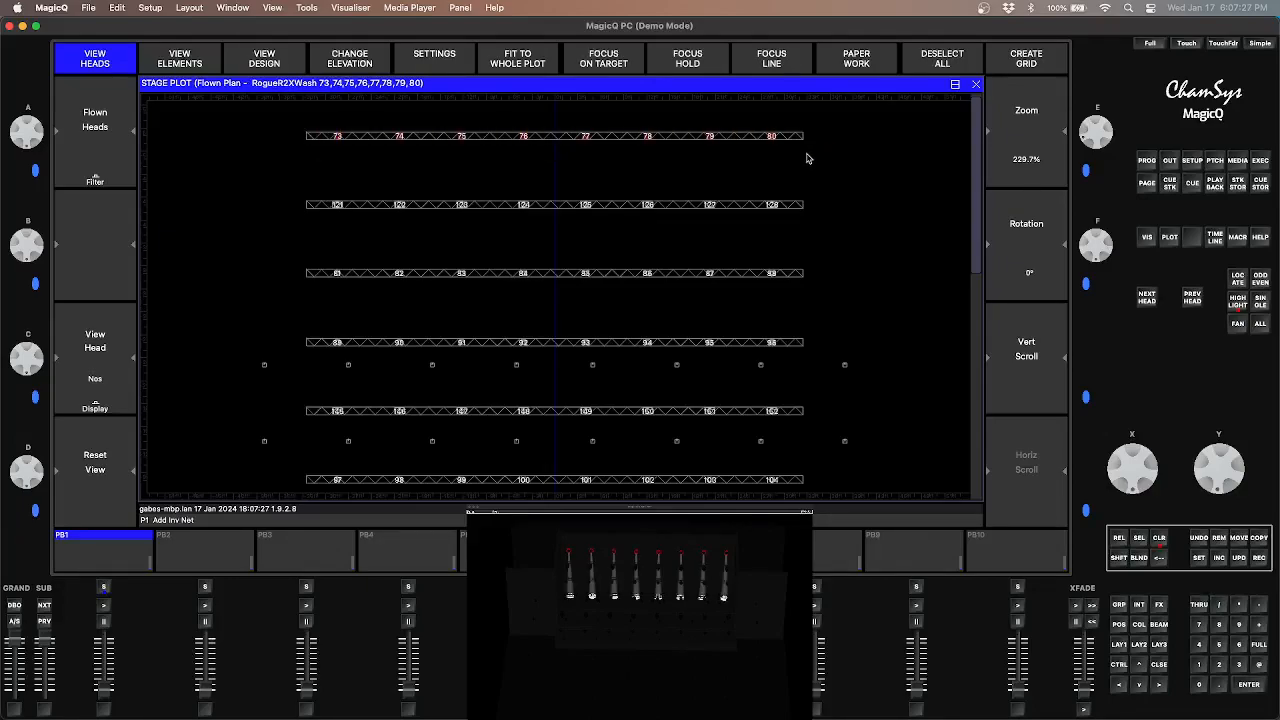
Show groups in the Group window and record RogueR2XWash heads 73 to 80 as a new group in slot G6
{"action": "left_click", "coordinate": [1120, 608]}
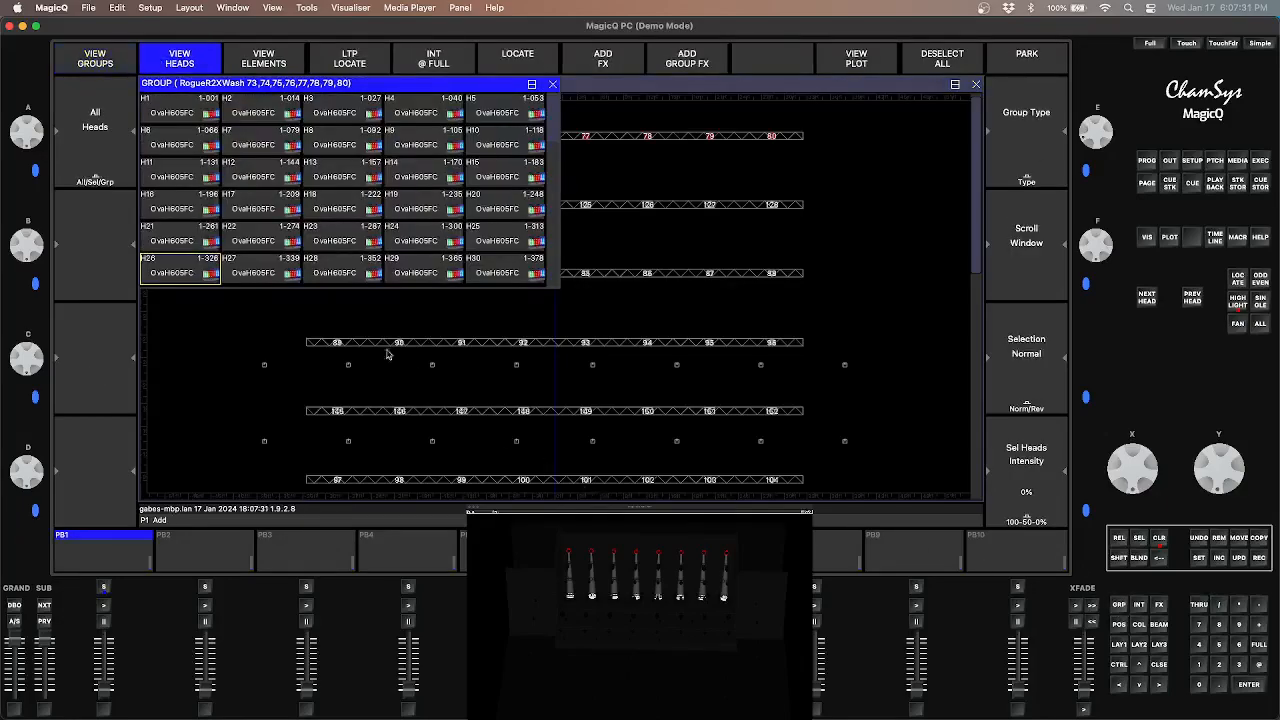
{"action": "left_click", "coordinate": [111, 72]}
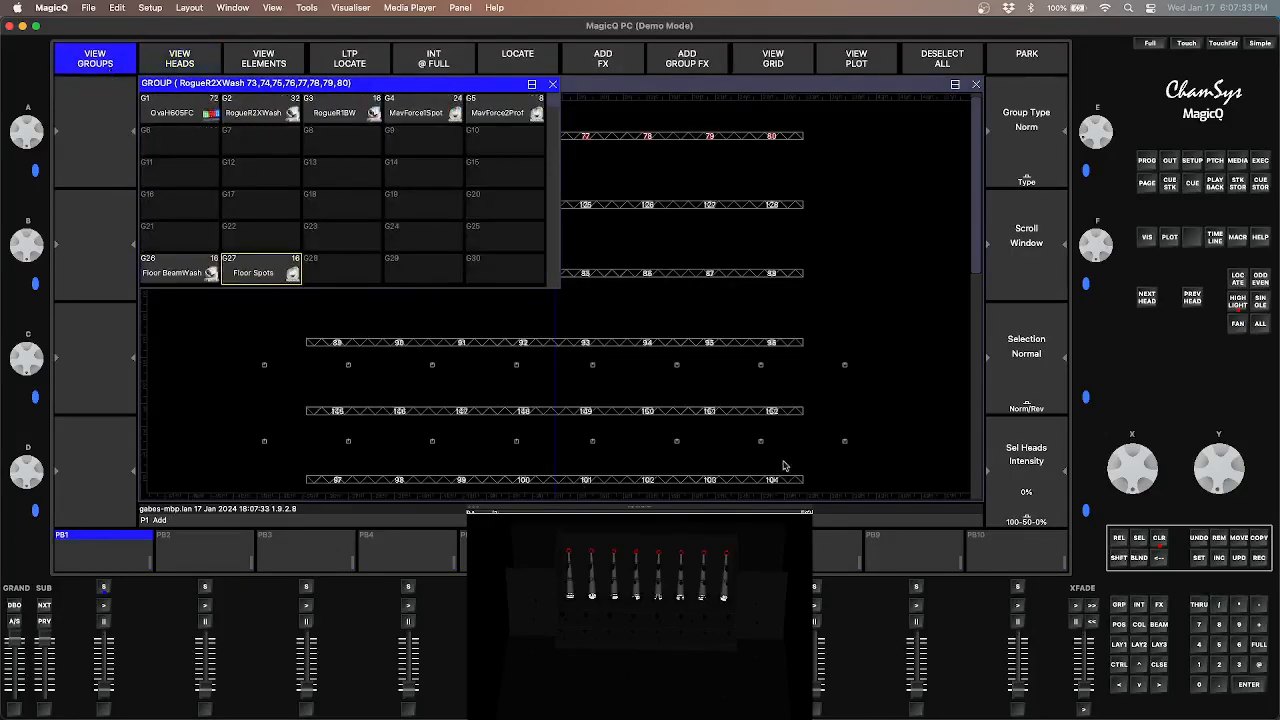
{"action": "left_click", "coordinate": [874, 225]}
{"action": "left_click_drag", "start_coordinate": [310, 118], "coordinate": [822, 164]}
{"action": "left_click", "coordinate": [1119, 605]}
{"action": "left_click", "coordinate": [1257, 560]}
{"action": "left_click", "coordinate": [170, 148]}
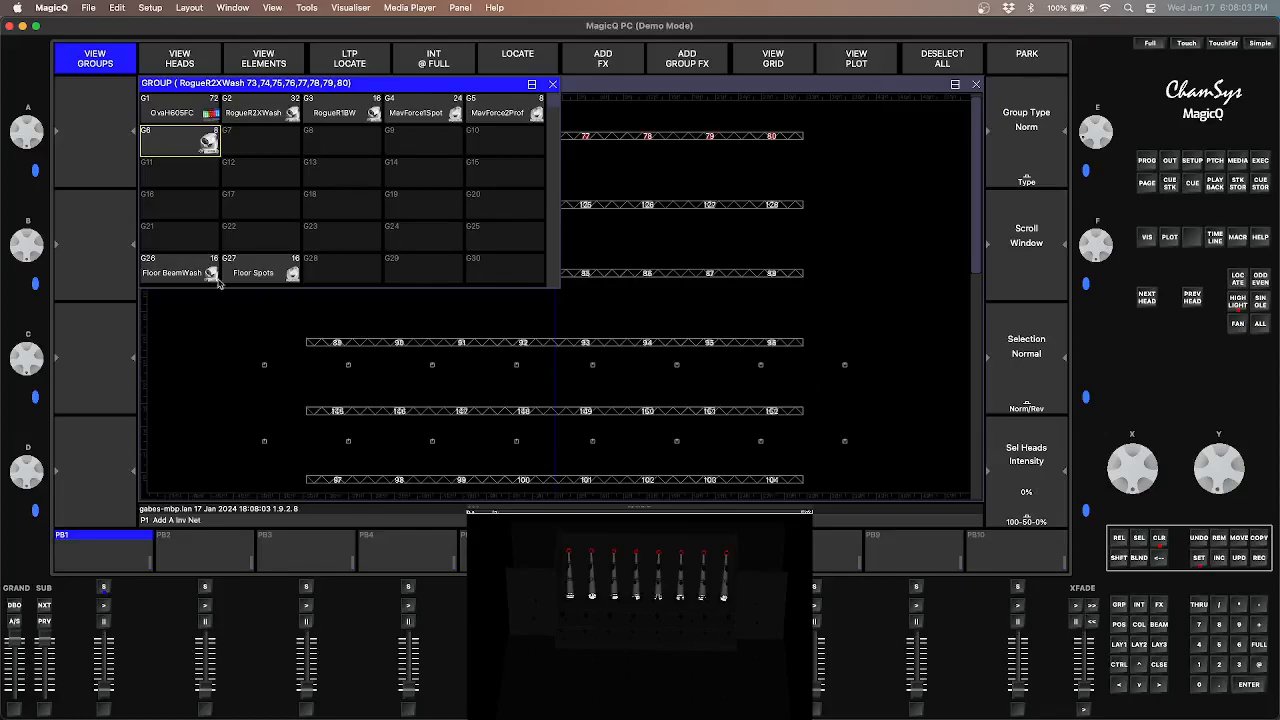
Name group G6 "Truss 1"
{"action": "left_click", "coordinate": [196, 147]}
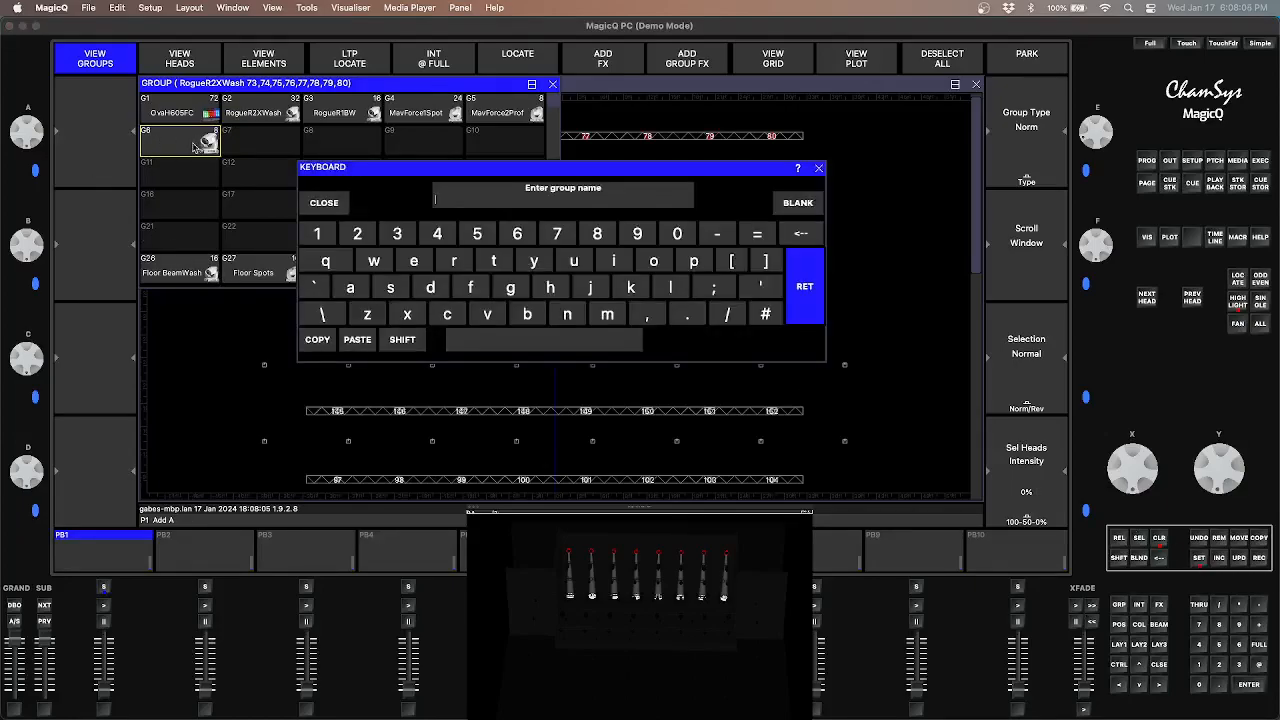
{"action": "type", "text": "Truss 1"}
{"action": "left_click", "coordinate": [808, 303]}
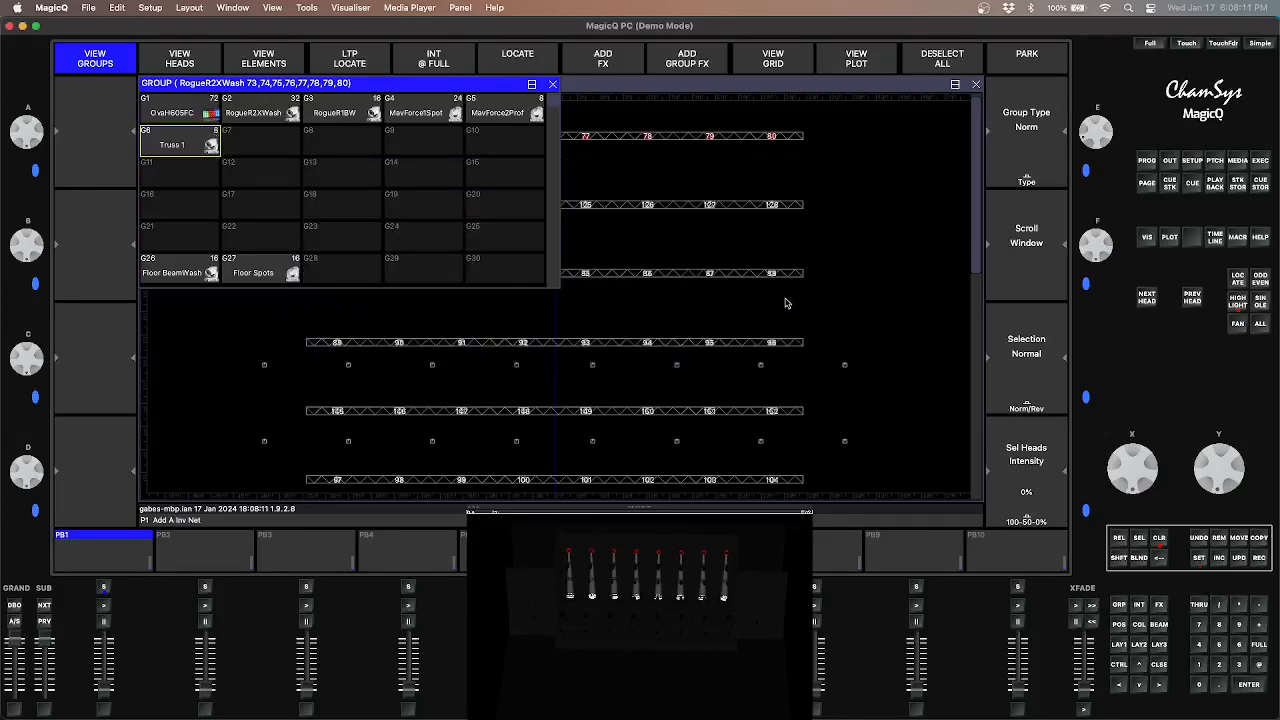
Back in the stage plot, select the MavForce1Spot heads on the second truss, 121 to 128
{"action": "left_click", "coordinate": [862, 270]}
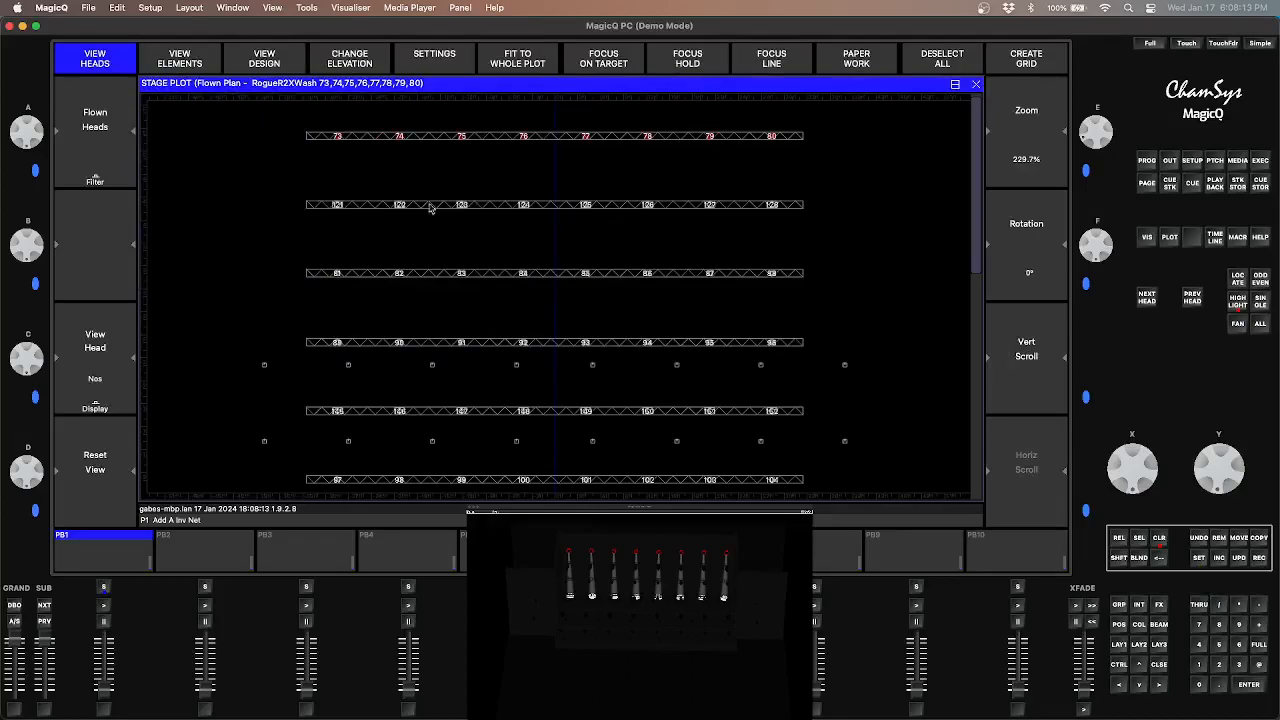
{"action": "left_click", "coordinate": [313, 189]}
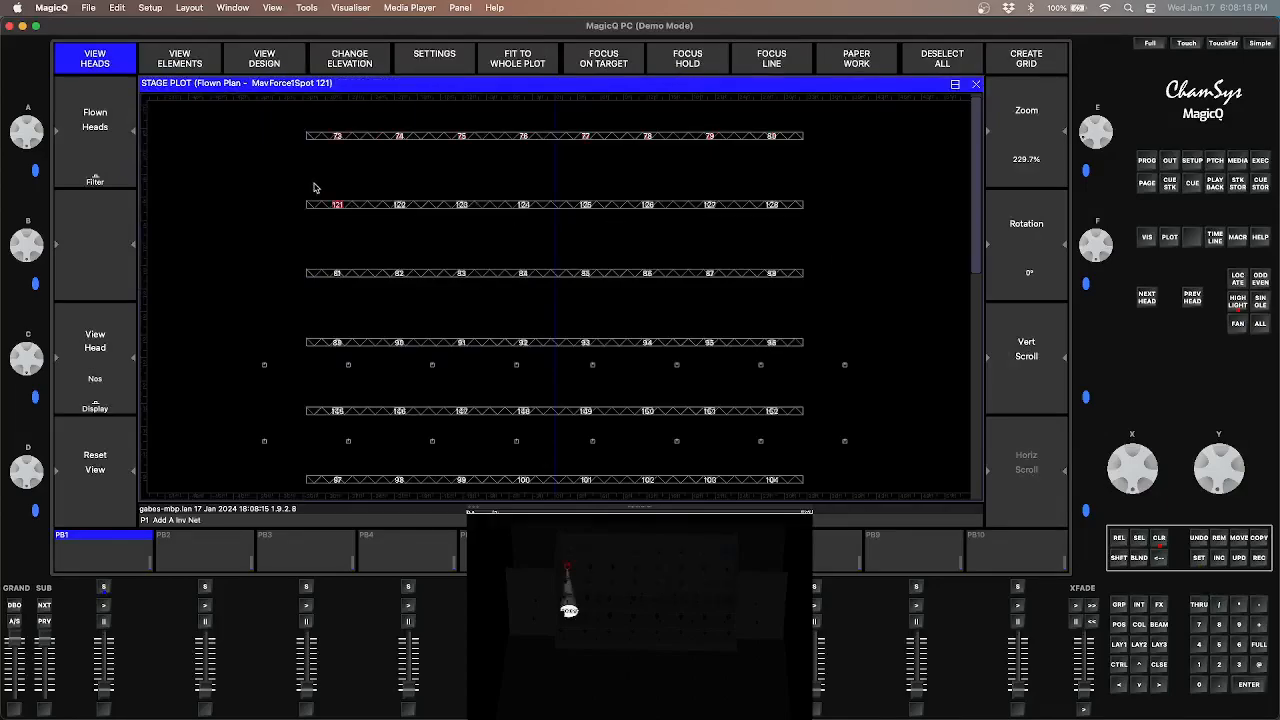
{"action": "left_click_drag", "start_coordinate": [313, 184], "coordinate": [828, 228]}
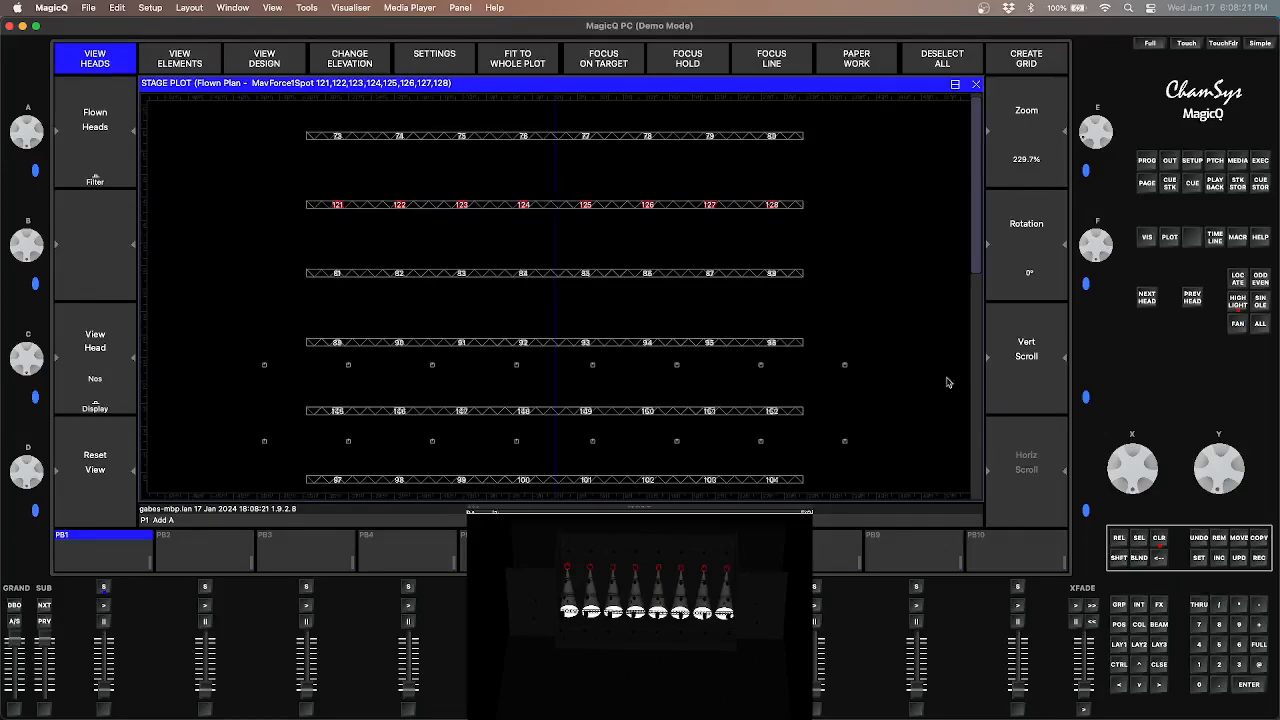
Record the selected second-truss spots as a new group in slot G11 and name it "Truss 2 Spots"
{"action": "left_click", "coordinate": [1126, 605]}
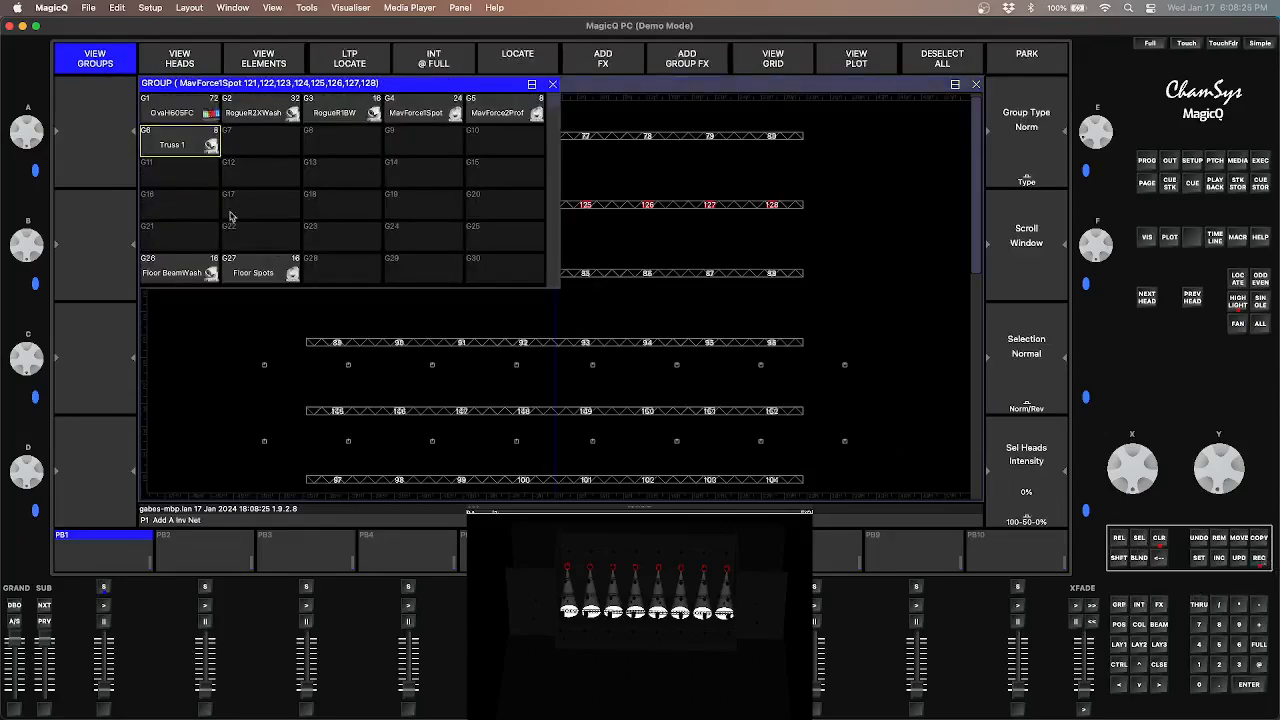
{"action": "left_click", "coordinate": [166, 185]}
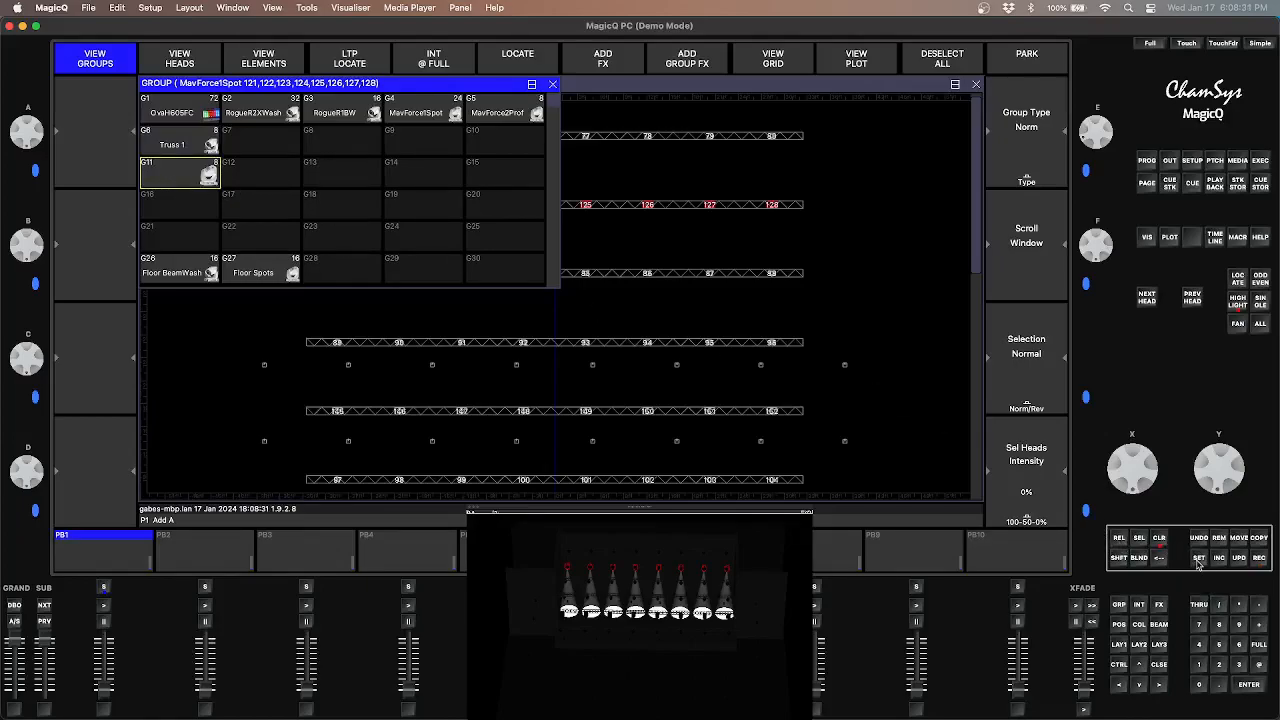
{"action": "left_click", "coordinate": [198, 180]}
{"action": "type", "text": "T"}
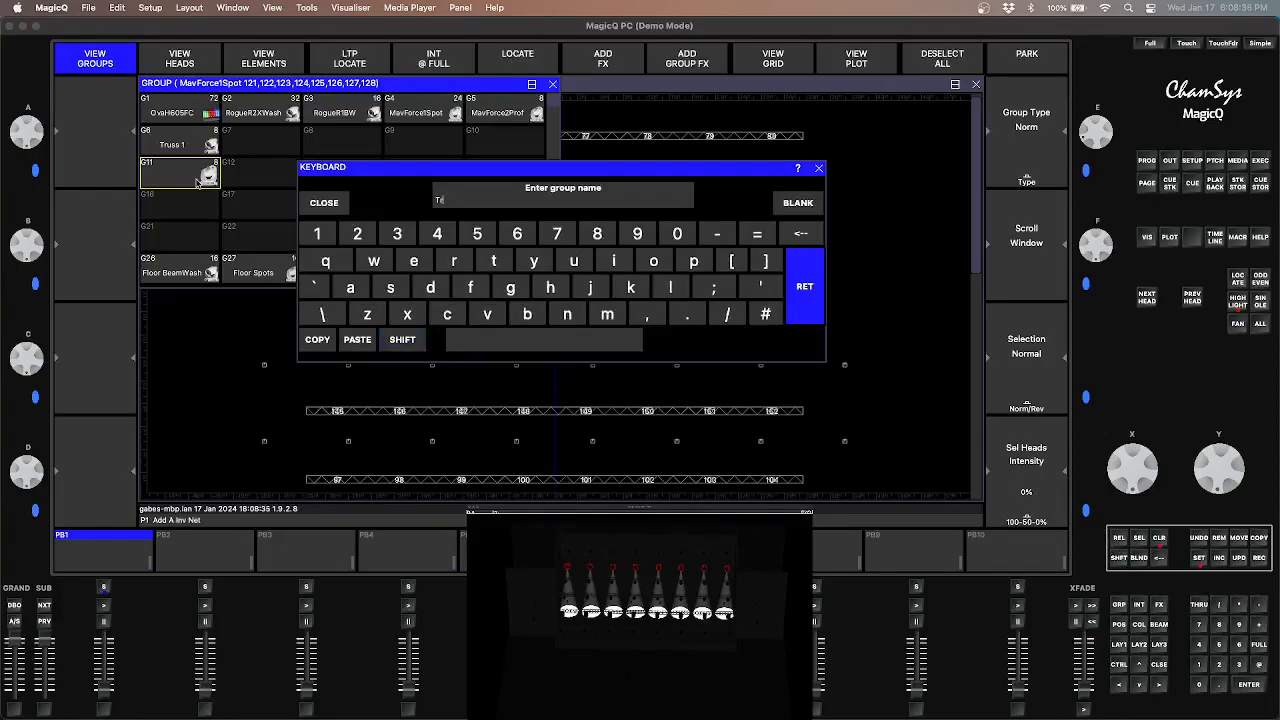
{"action": "type", "text": "russ 2 Spots"}
{"action": "left_click", "coordinate": [805, 285]}
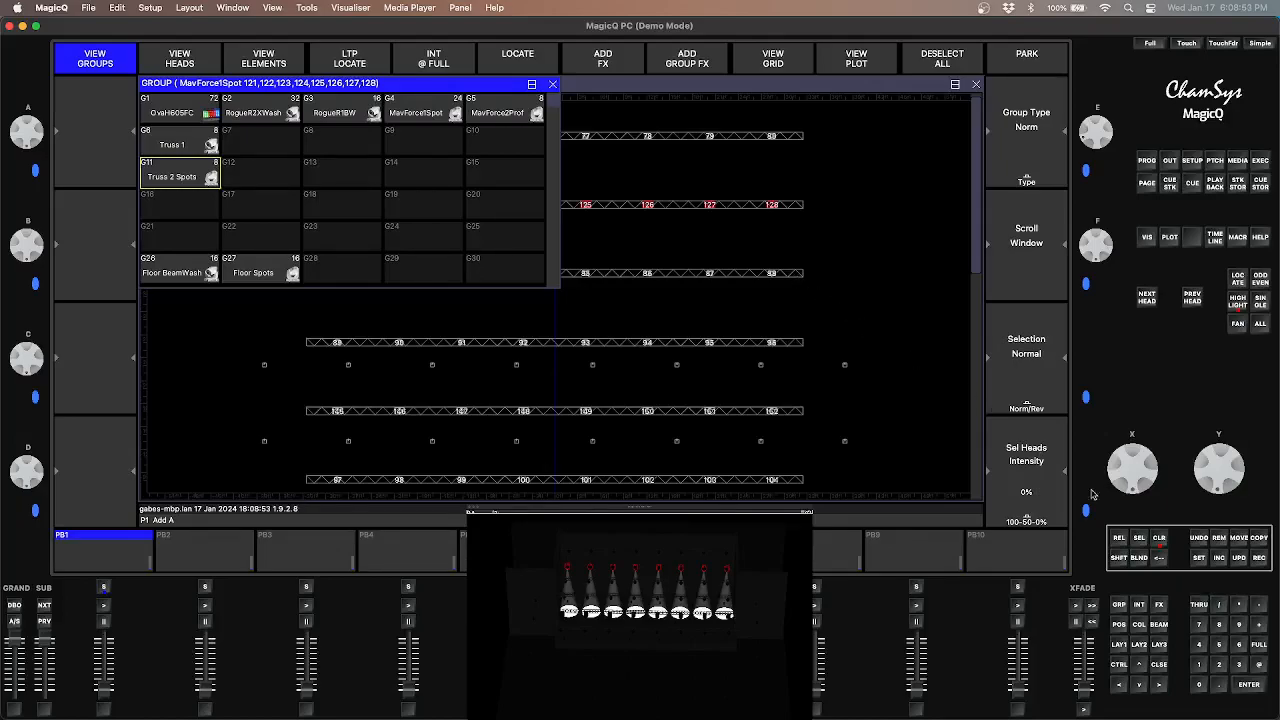
Rename group G6 as "Truss 1 Wash" by extending its existing name
{"action": "left_click", "coordinate": [1192, 564]}
{"action": "left_click", "coordinate": [192, 149]}
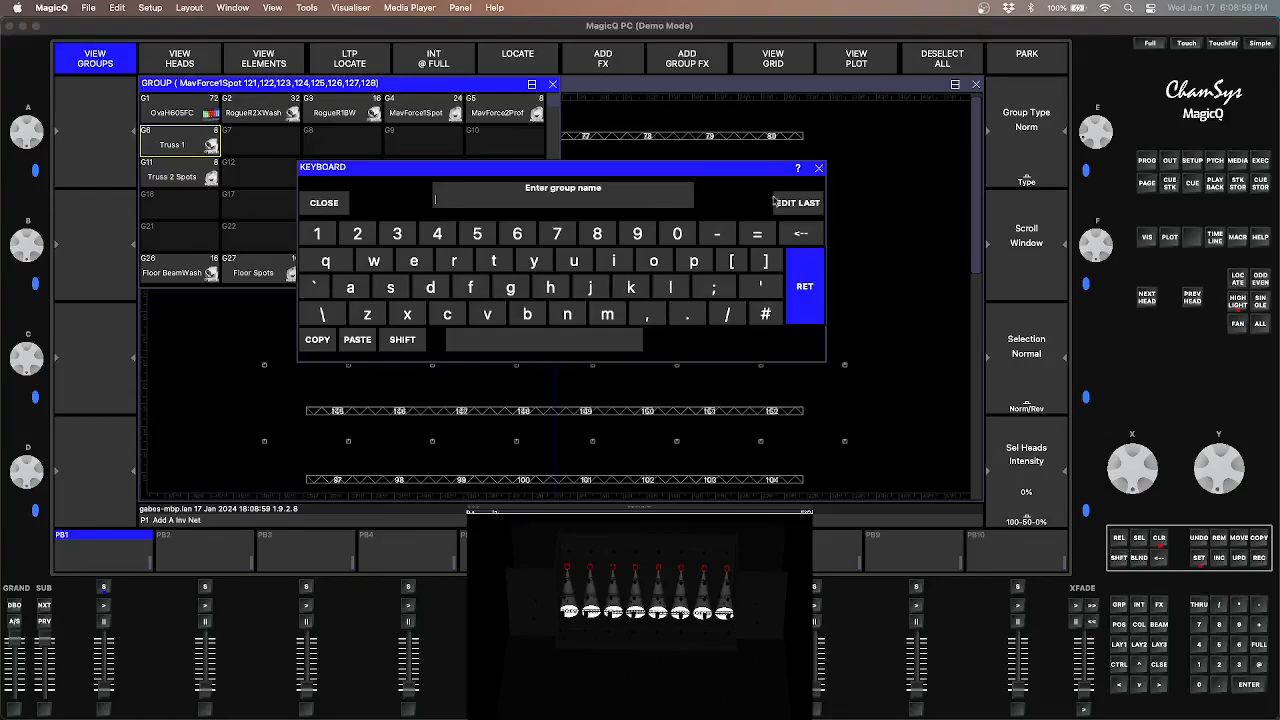
{"action": "left_click", "coordinate": [796, 201]}
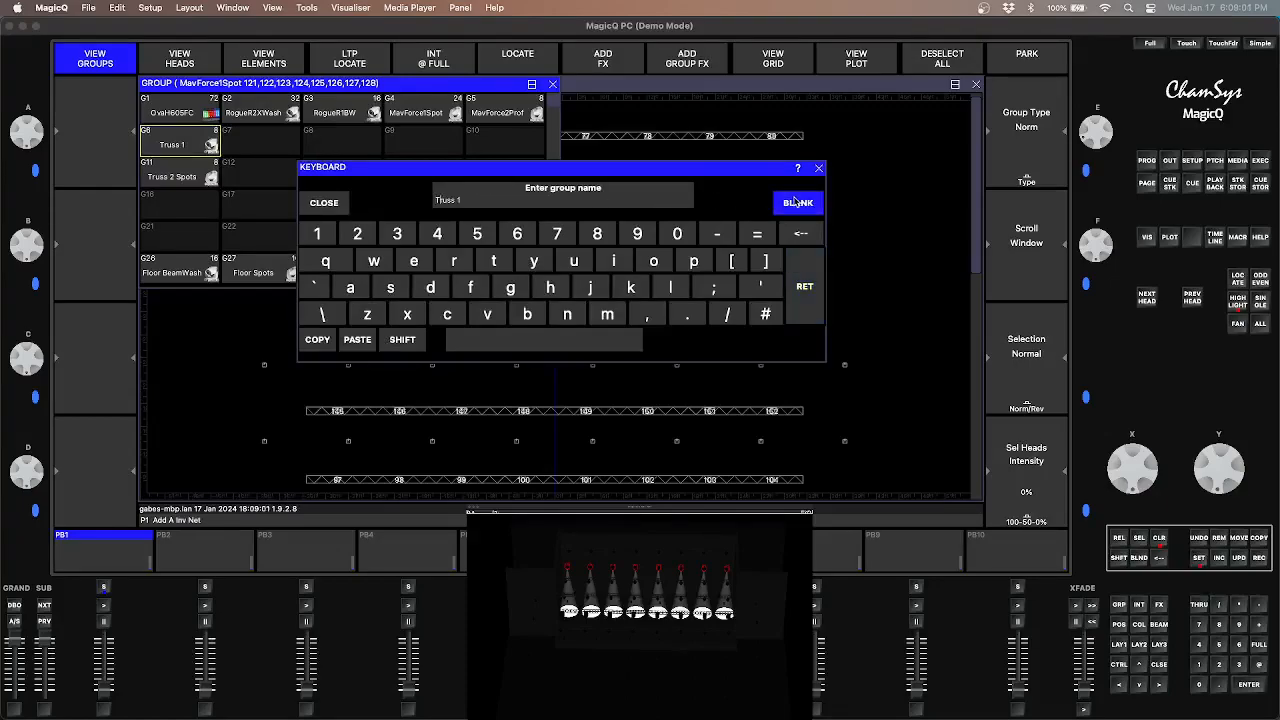
{"action": "key", "text": "shift"}
{"action": "type", "text": "Wash"}
{"action": "left_click", "coordinate": [806, 300]}
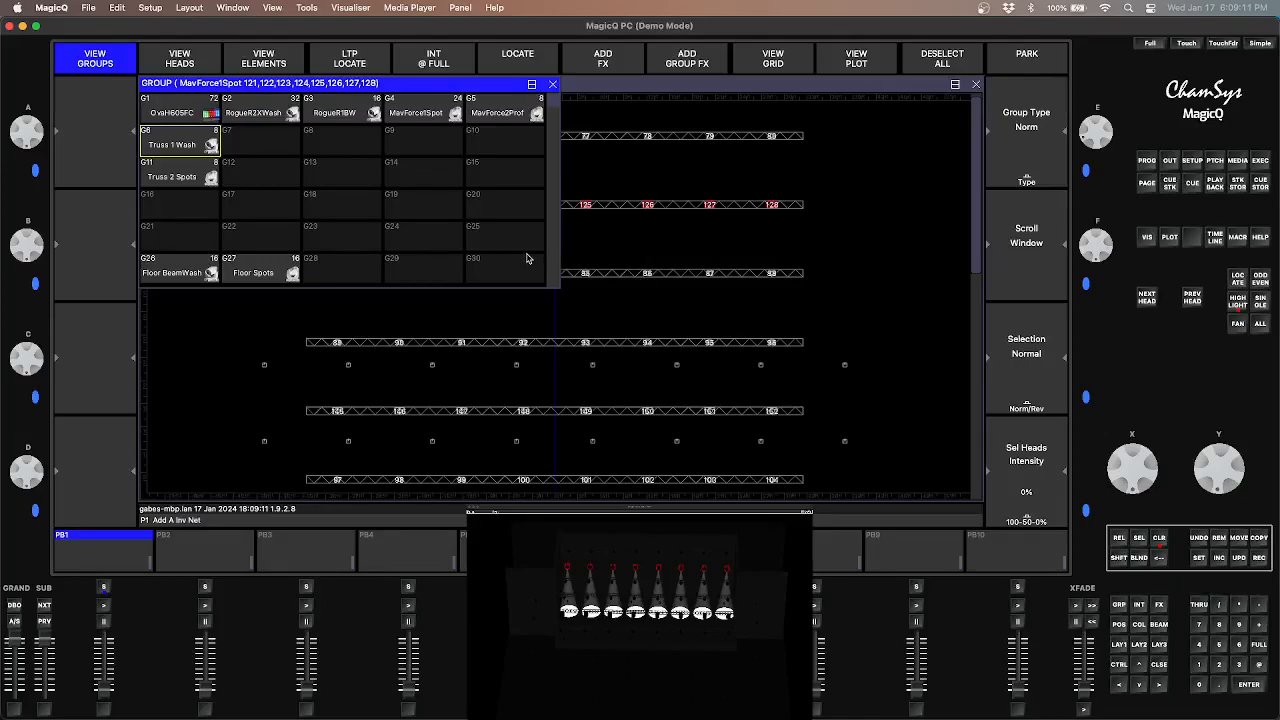
Back in the stage plot, select the RogueR2XWash heads on the third truss, 81 to 88
{"action": "left_click", "coordinate": [838, 258]}
{"action": "left_click", "coordinate": [337, 277]}
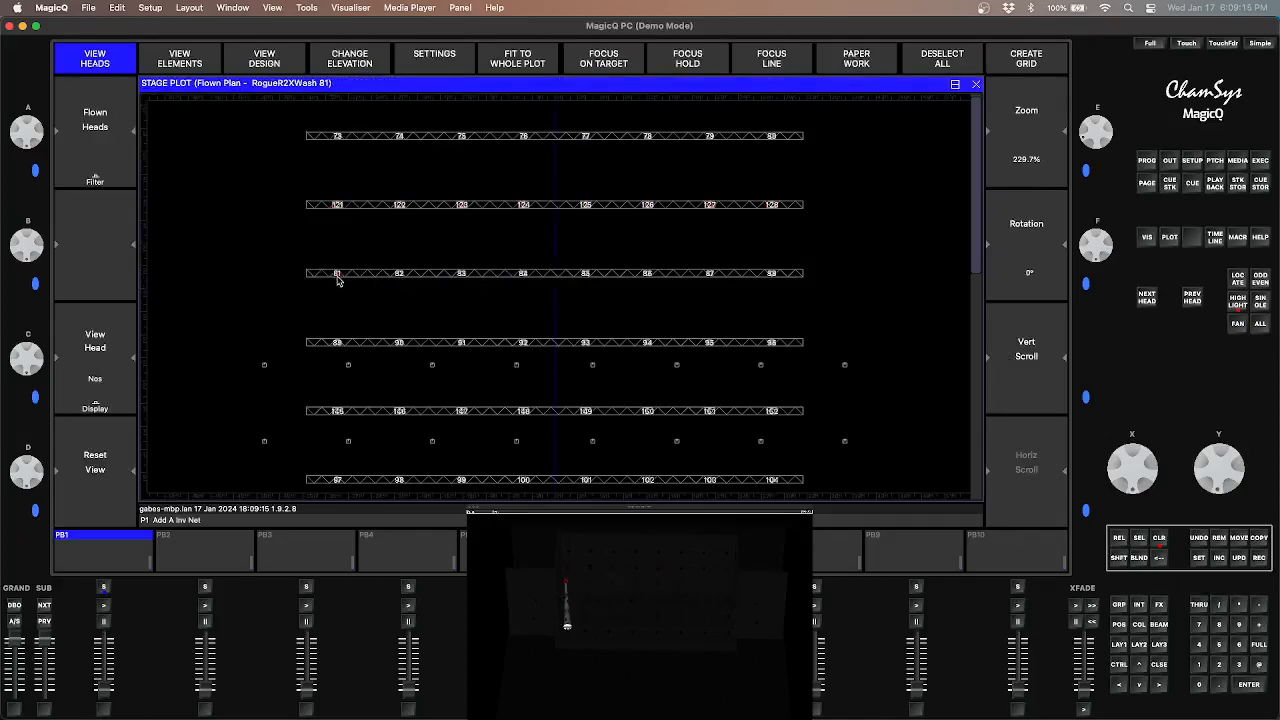
{"action": "left_click", "coordinate": [337, 277]}
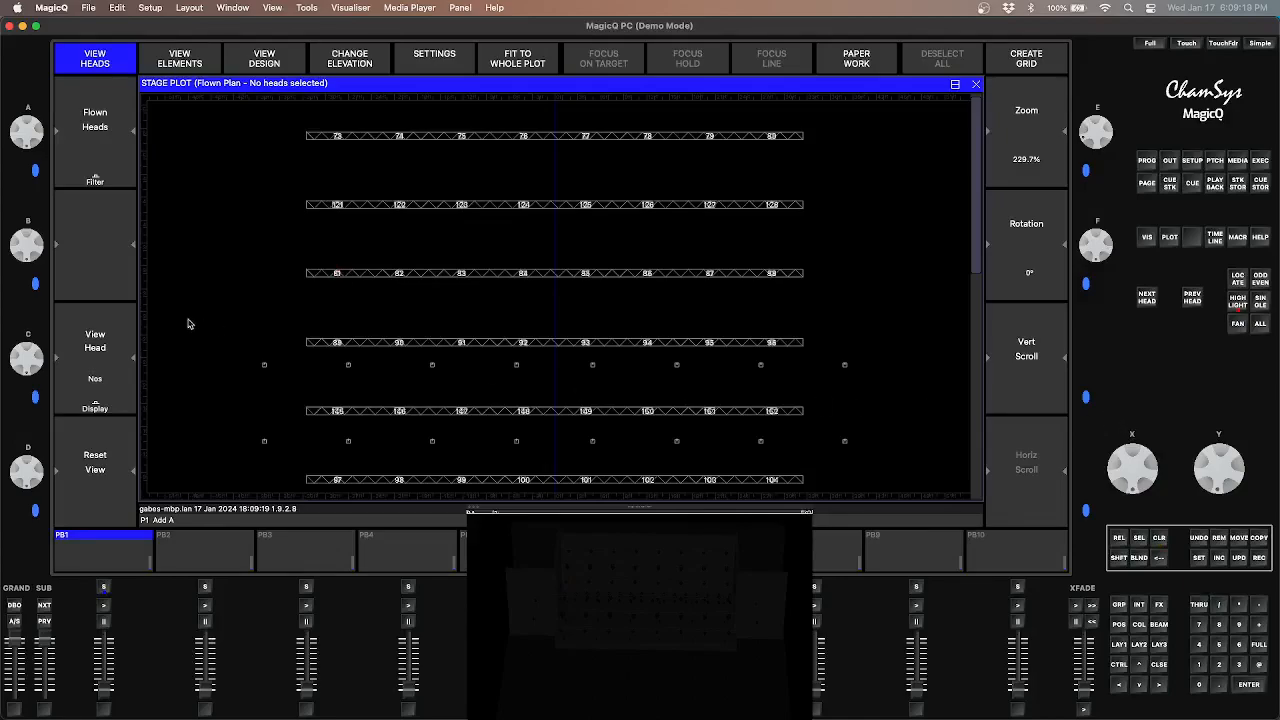
{"action": "left_click_drag", "start_coordinate": [318, 253], "coordinate": [807, 292]}
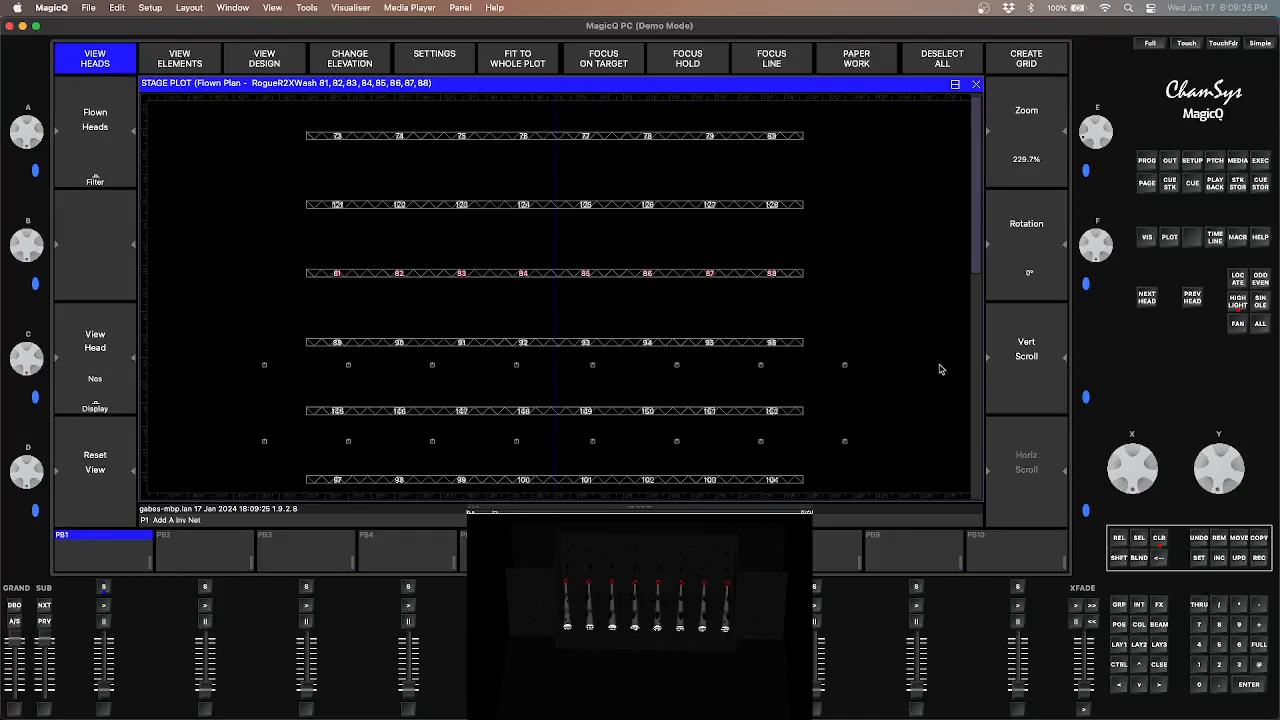
Record the selected third-truss washes as a new group in slot G7 and name it "Truss 3 Wash"
{"action": "left_click", "coordinate": [1118, 606]}
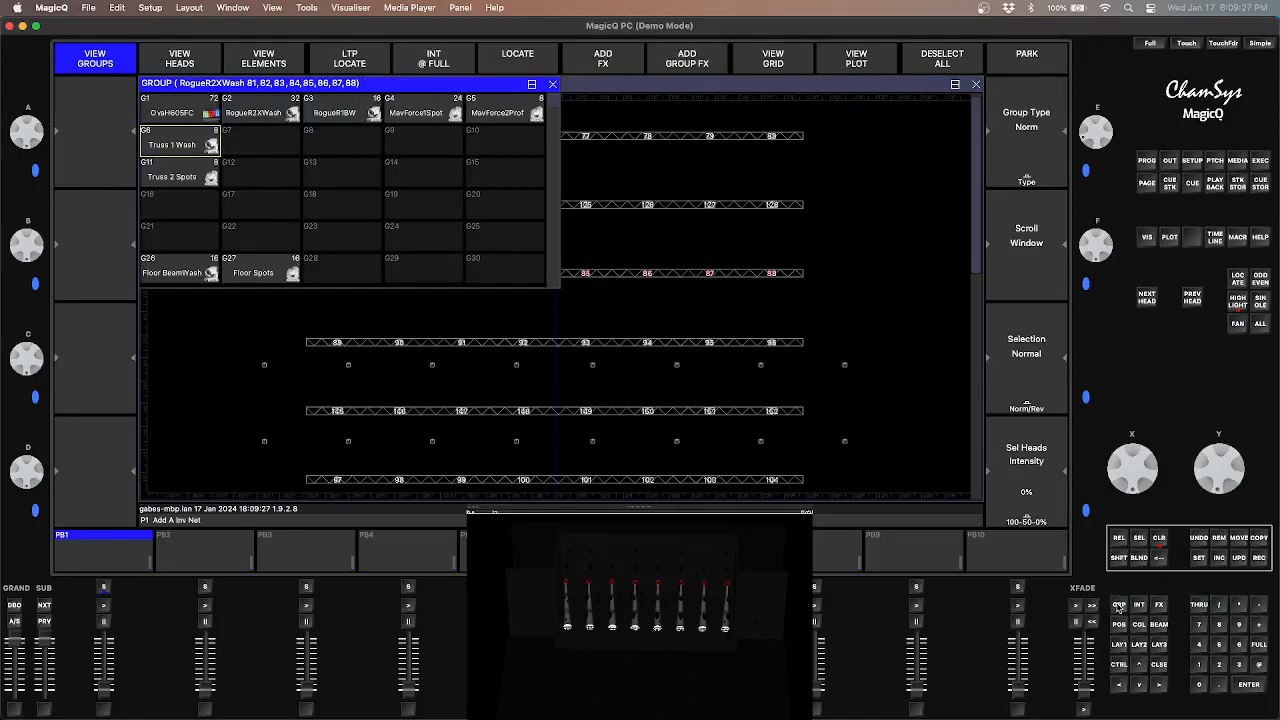
{"action": "left_click", "coordinate": [1258, 565]}
{"action": "left_click", "coordinate": [258, 150]}
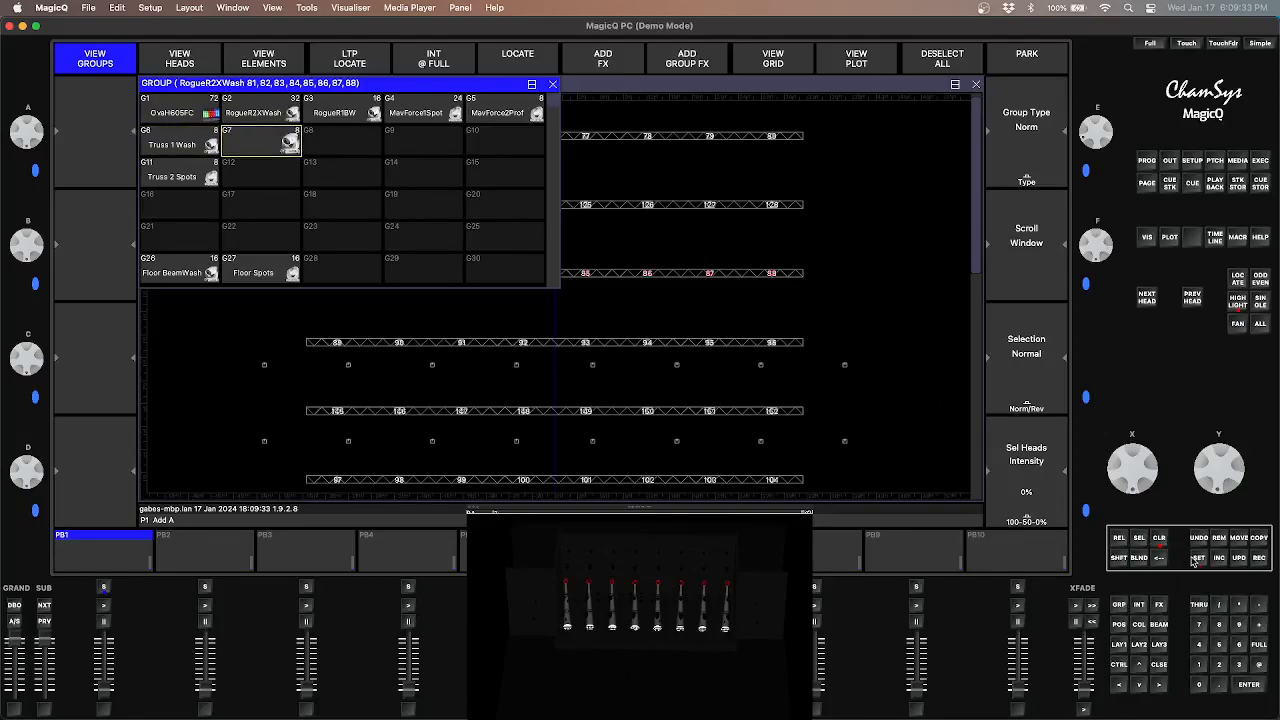
{"action": "left_click", "coordinate": [271, 151]}
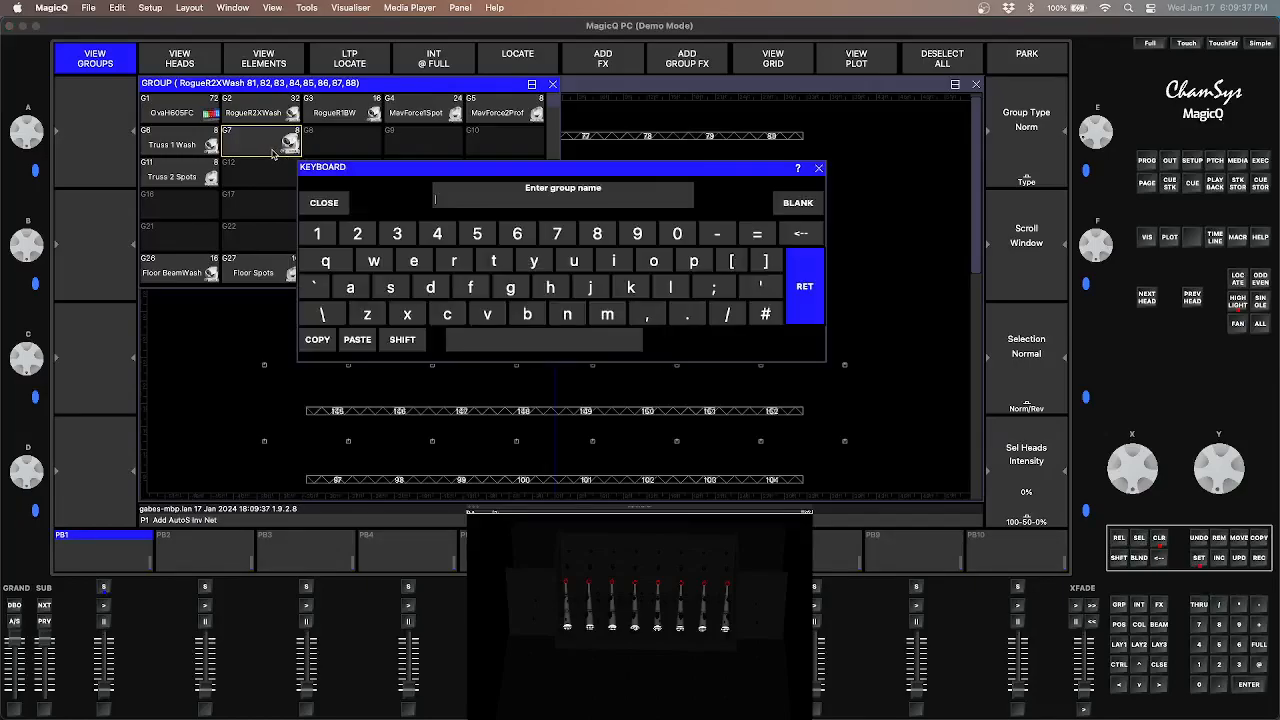
{"action": "type", "text": "Trusss 3"}
{"action": "key", "text": "shift"}
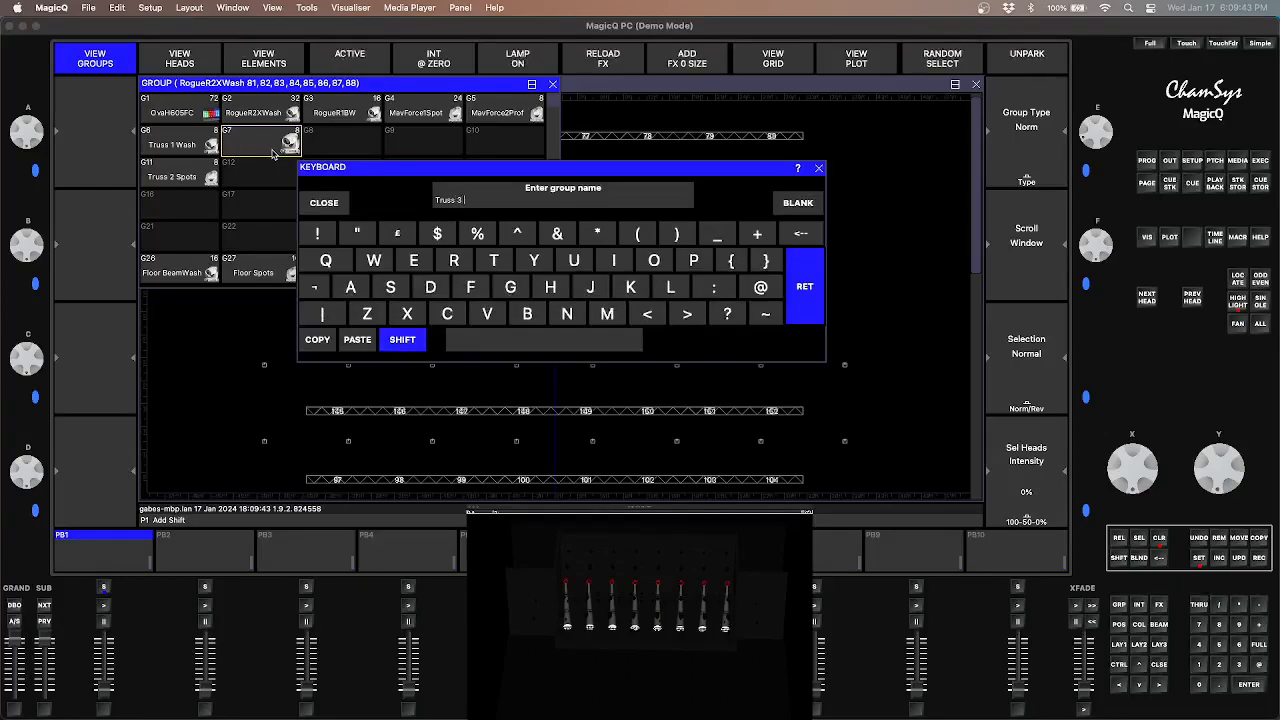
{"action": "type", "text": "Wash"}
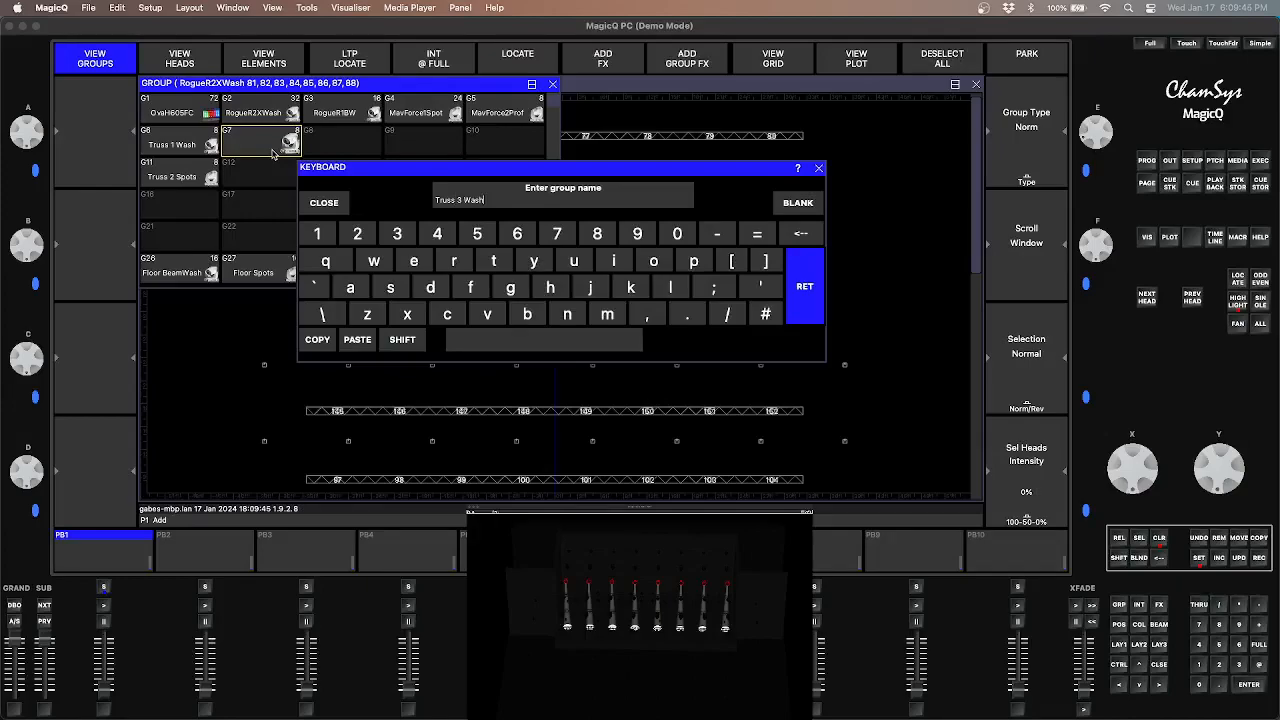
{"action": "left_click", "coordinate": [805, 286]}
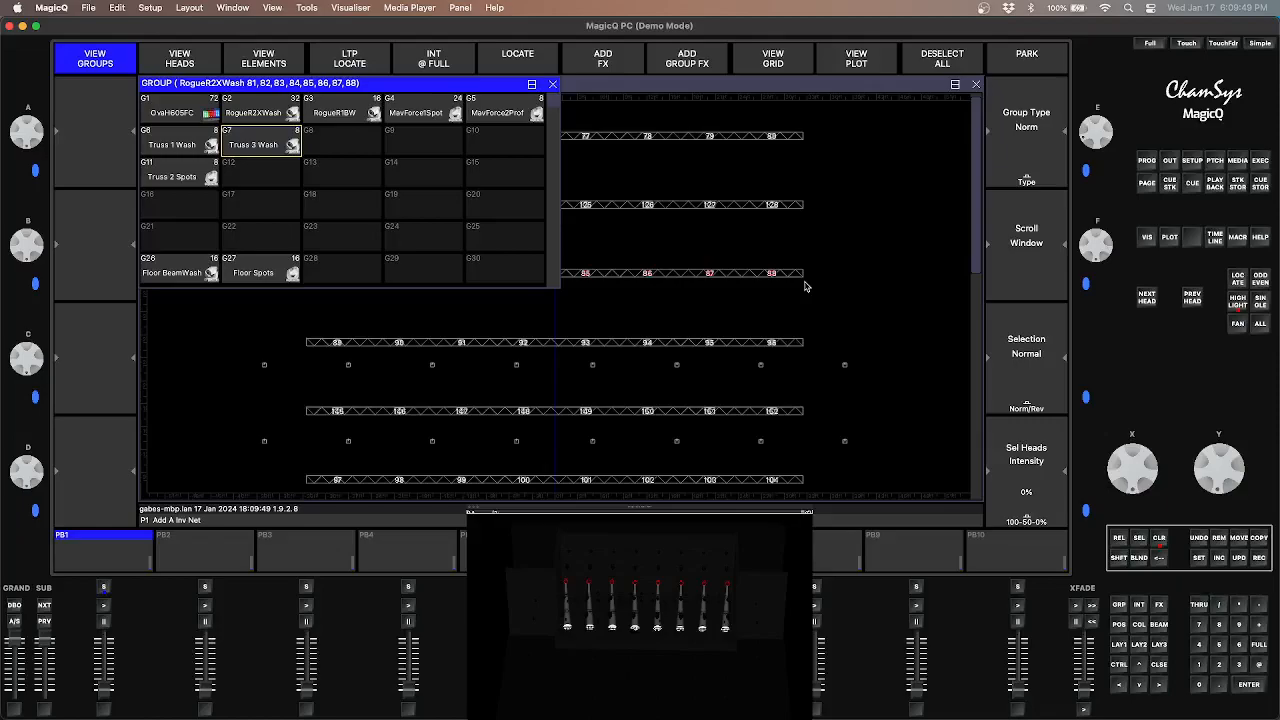
Back in the stage plot, select the RogueR2XWash heads on the fourth truss, 89 to 96
{"action": "left_click", "coordinate": [857, 302]}
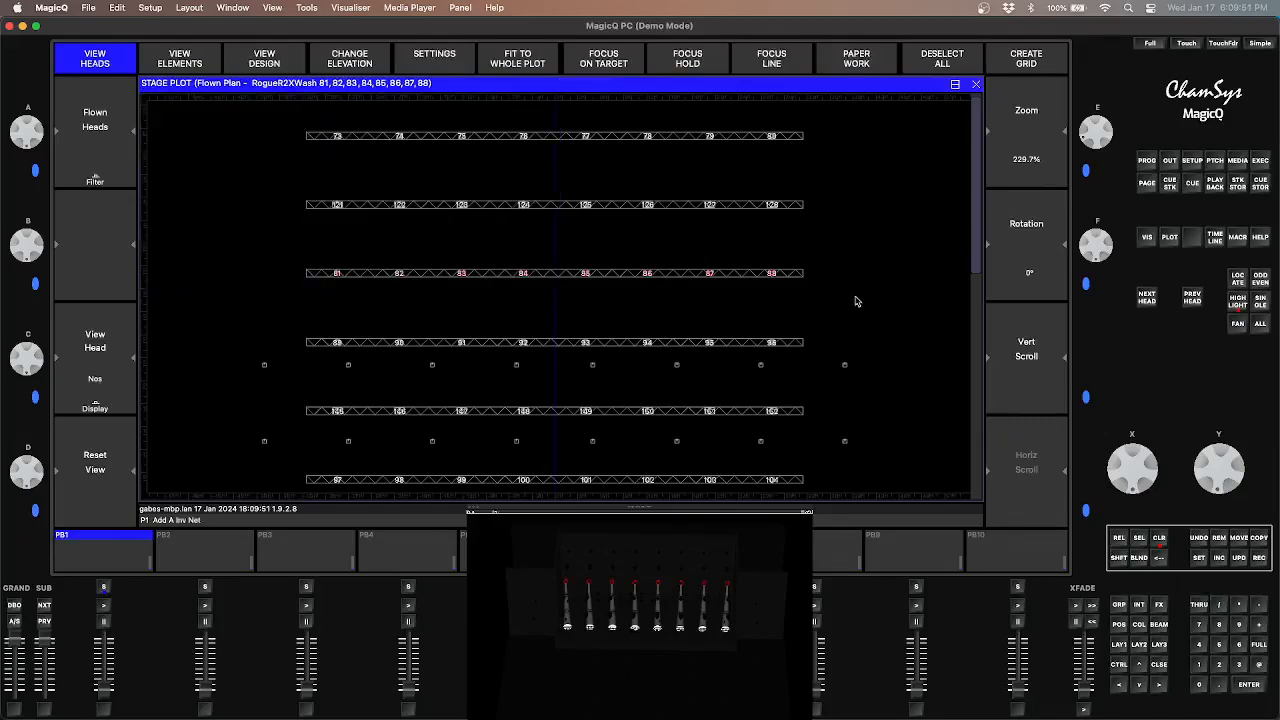
{"action": "left_click", "coordinate": [338, 346]}
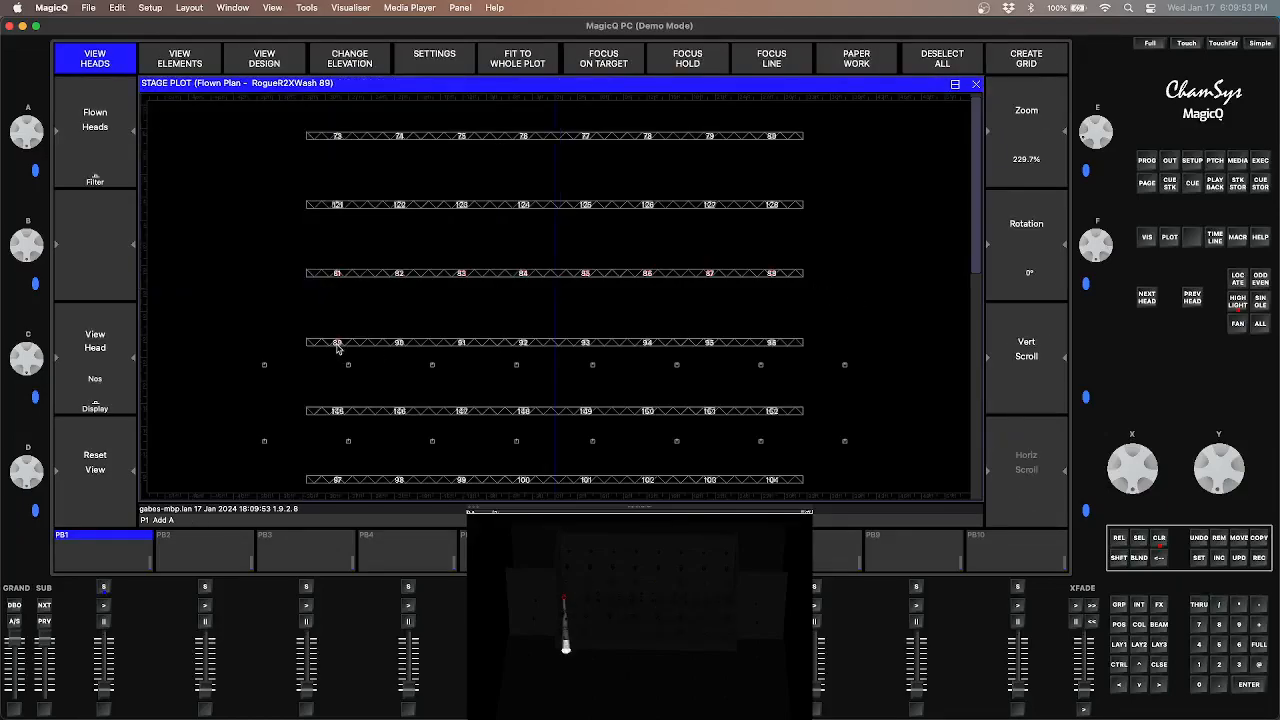
{"action": "left_click", "coordinate": [338, 346]}
{"action": "left_click_drag", "start_coordinate": [320, 328], "coordinate": [826, 352]}
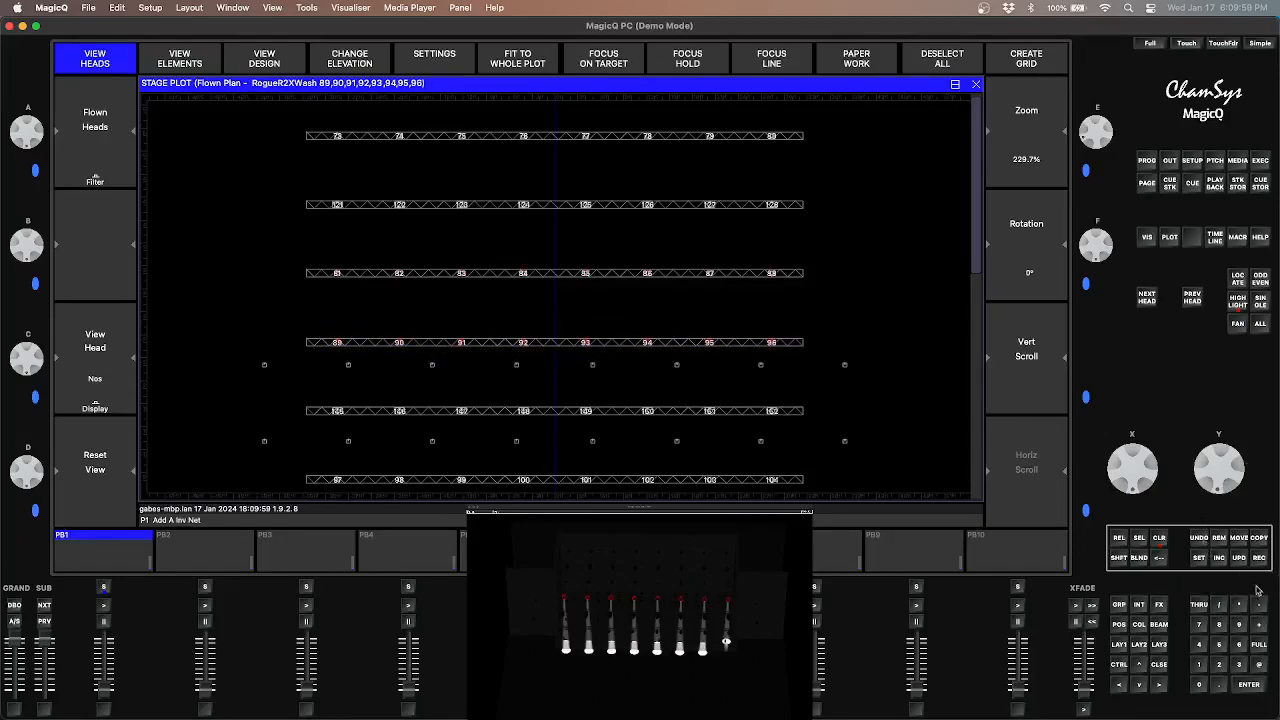
Record the selected fourth-truss washes as a new group in slot G8 and name it "Truss 4 Wash"
{"action": "left_click", "coordinate": [1121, 605]}
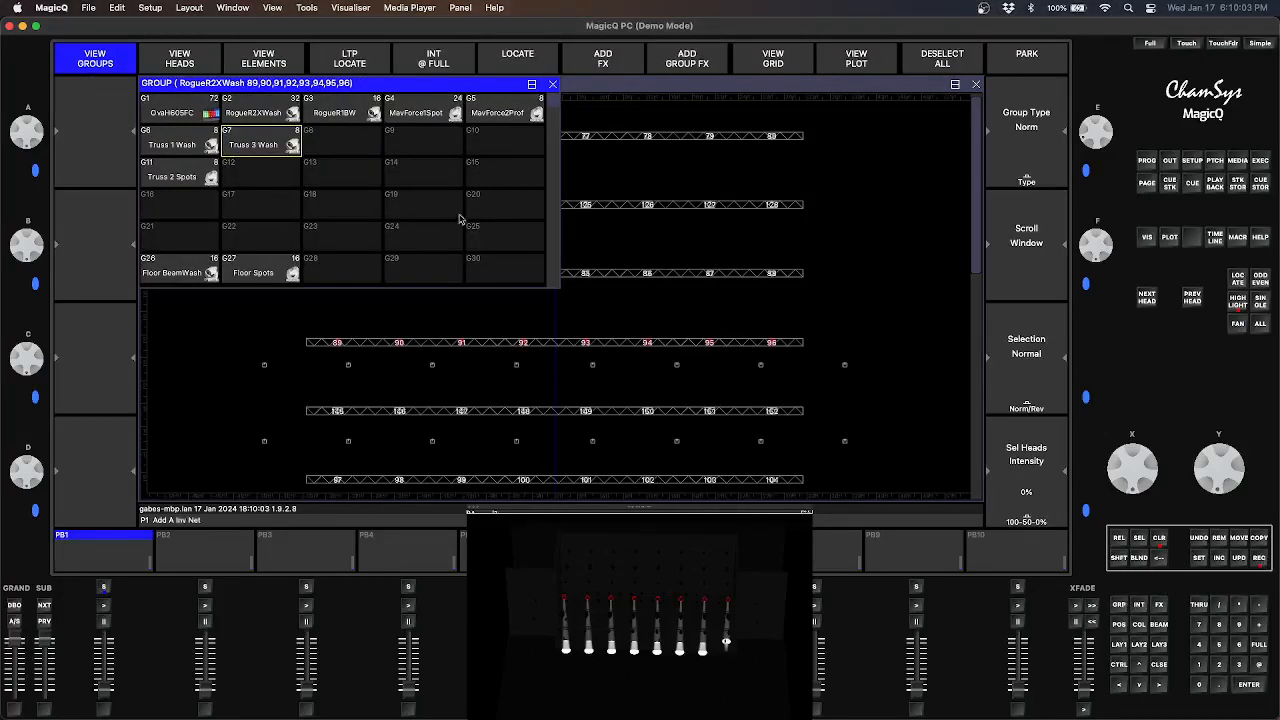
{"action": "left_click", "coordinate": [347, 145]}
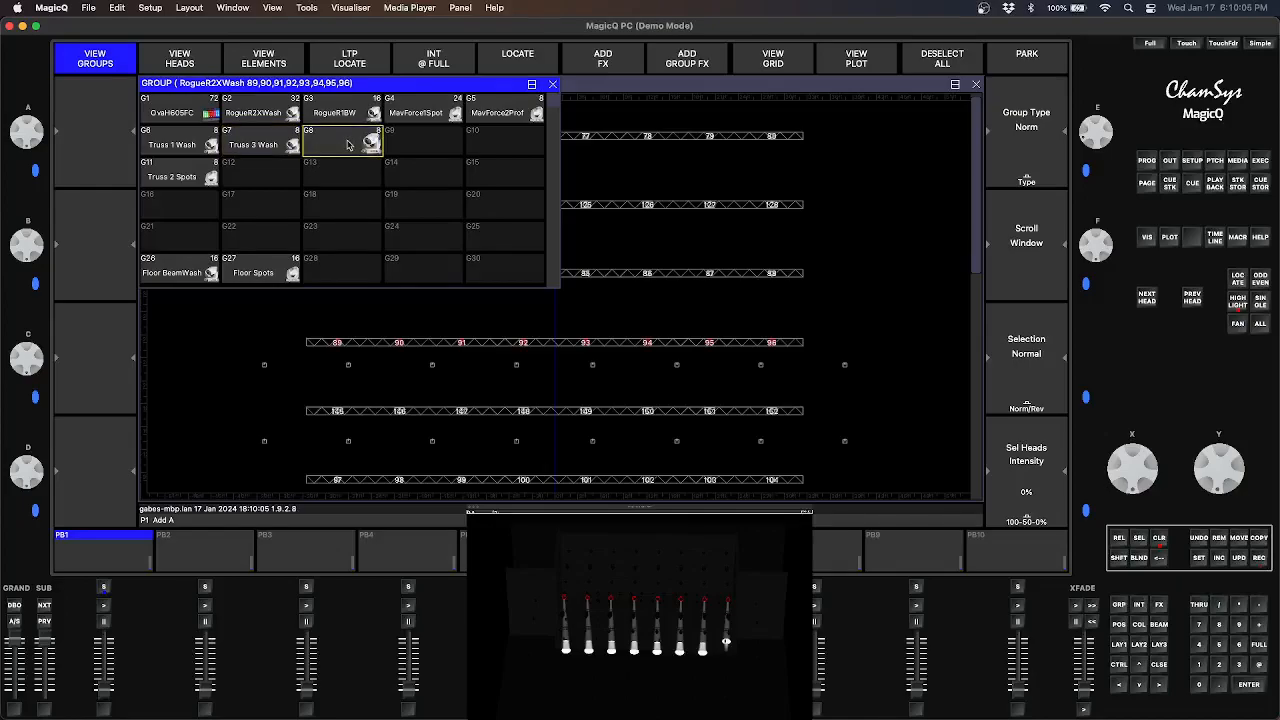
{"action": "left_click", "coordinate": [1204, 566]}
{"action": "left_click", "coordinate": [341, 141]}
{"action": "type", "text": "T"}
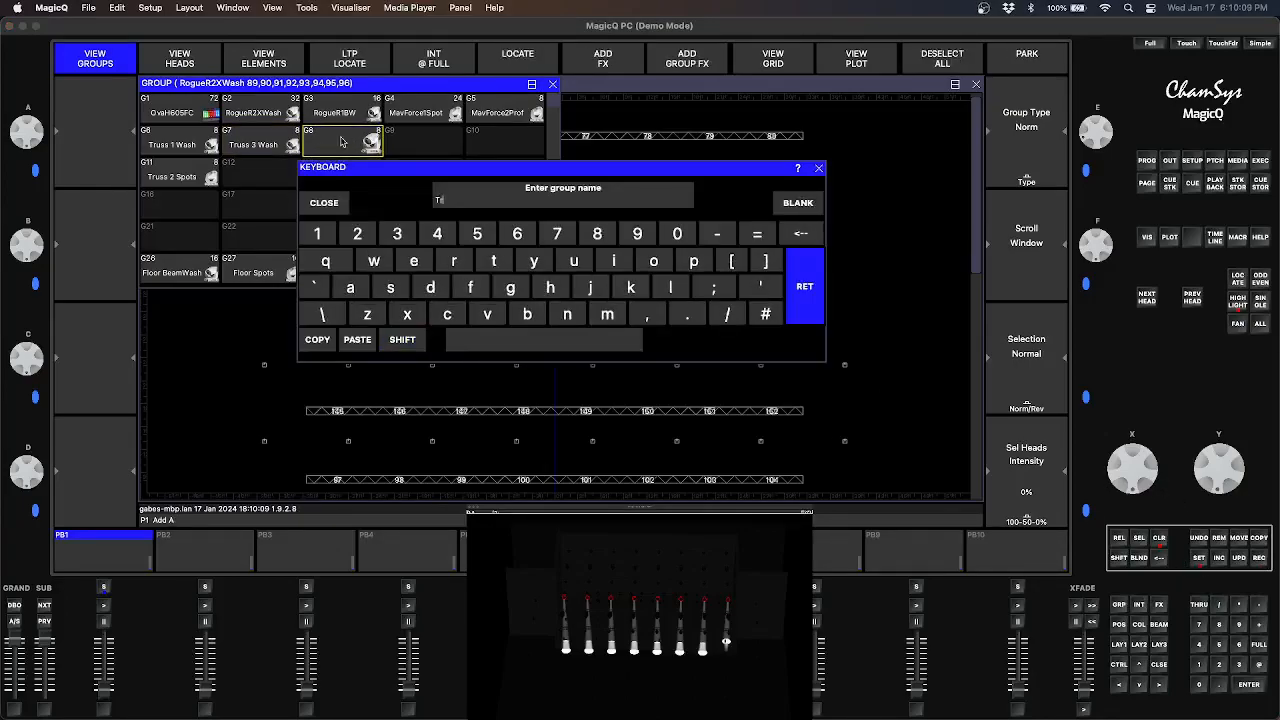
{"action": "type", "text": "russ 4 Wash"}
{"action": "left_click", "coordinate": [797, 306]}
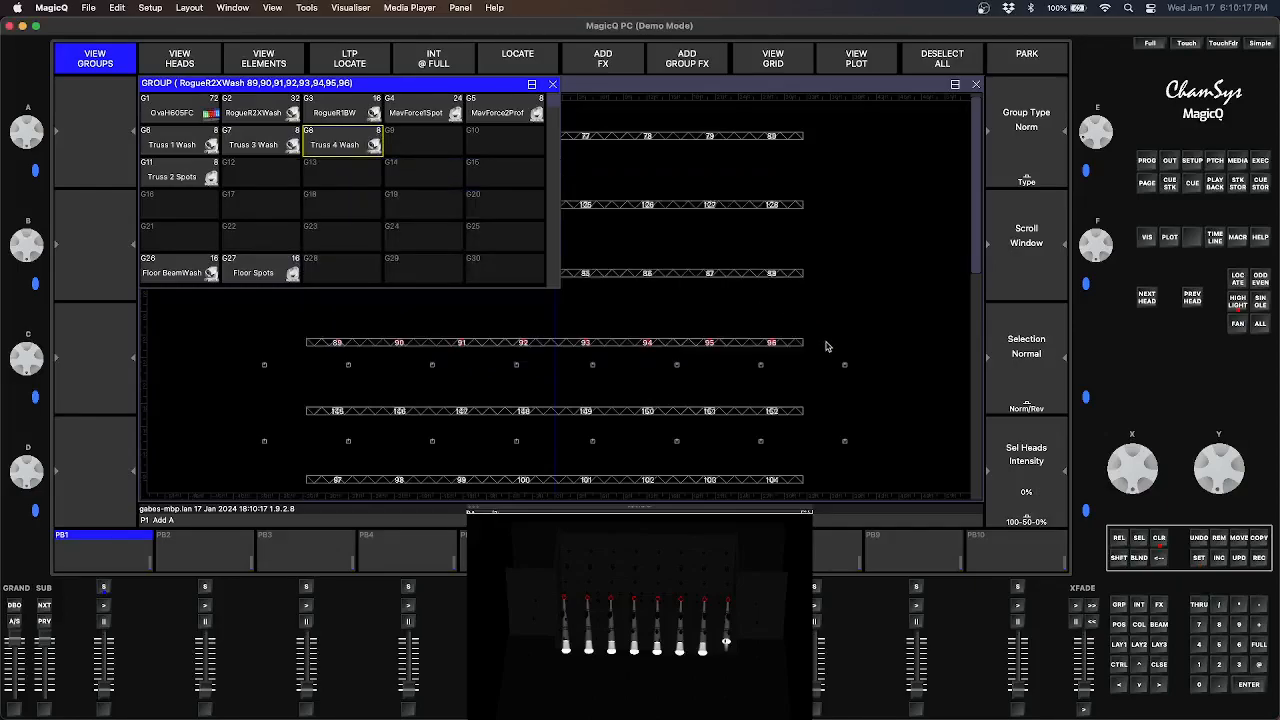
Select the MavForce2Prof heads on the fifth truss, 145 to 152, and record them in slot G12 as "Truss 5 Profile"
{"action": "left_click", "coordinate": [342, 414]}
{"action": "left_click_drag", "start_coordinate": [318, 396], "coordinate": [806, 424]}
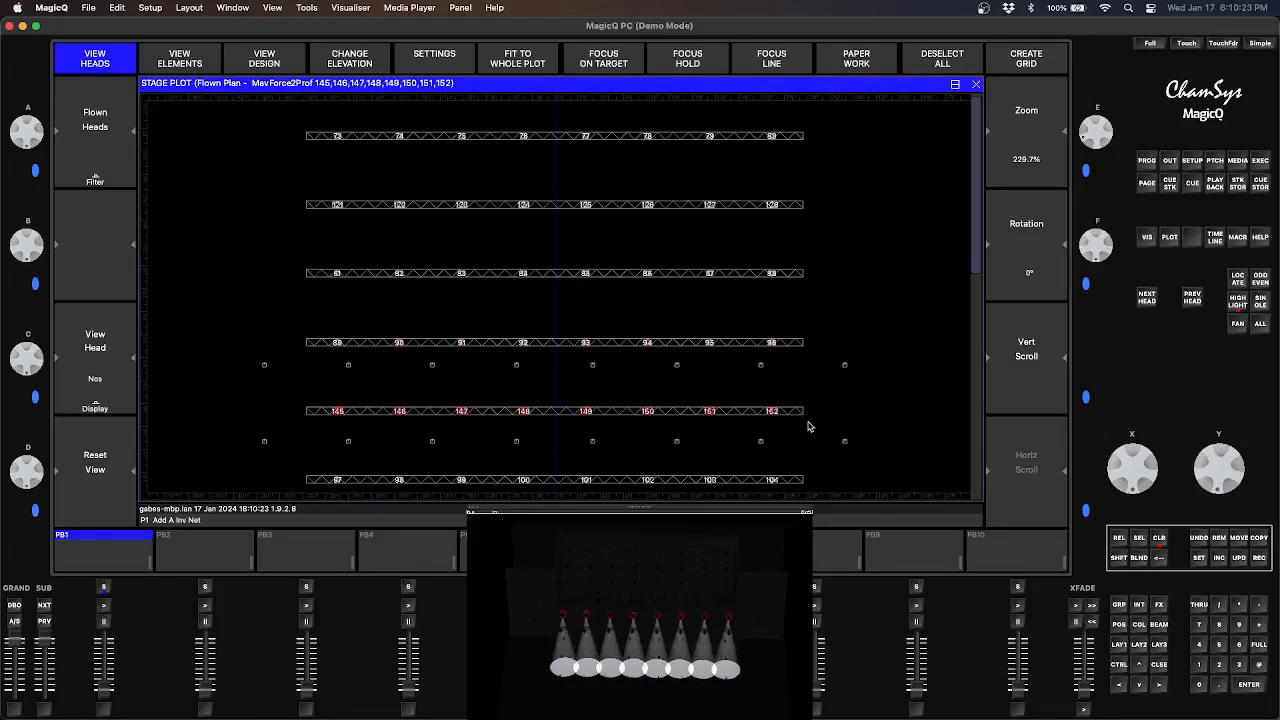
{"action": "left_click", "coordinate": [1119, 604]}
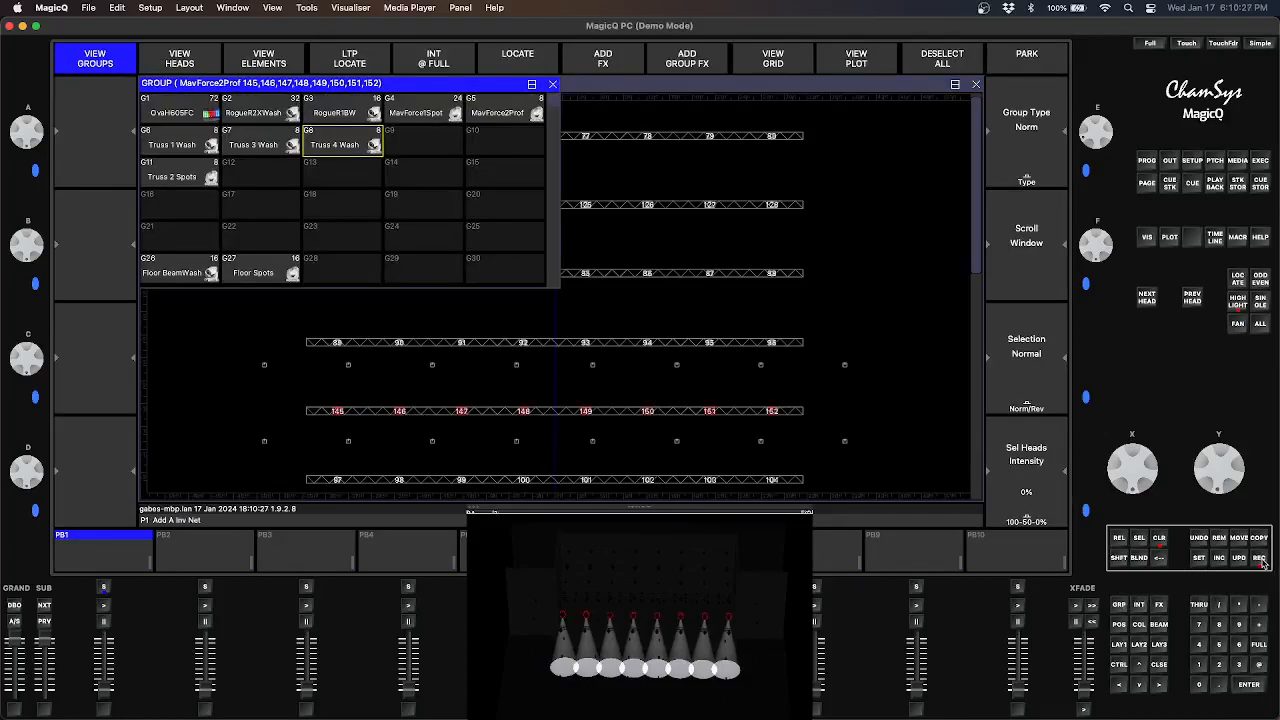
{"action": "left_click", "coordinate": [258, 179]}
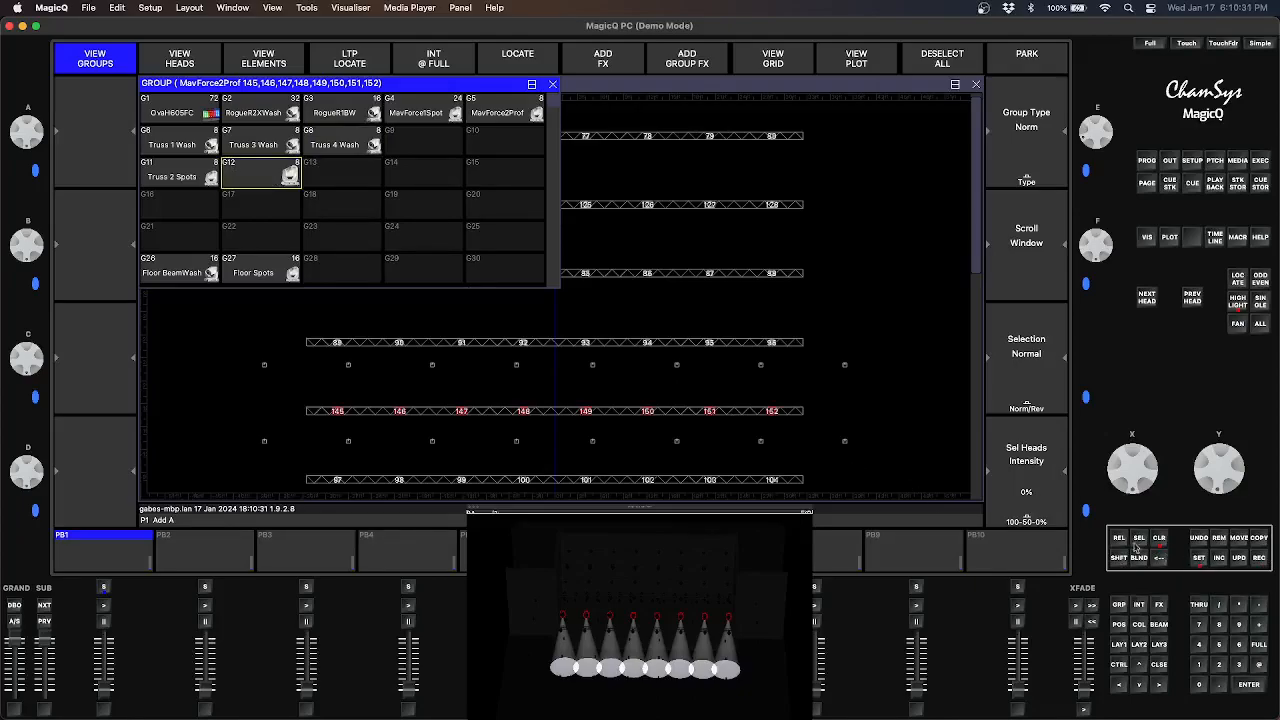
{"action": "left_click", "coordinate": [256, 175]}
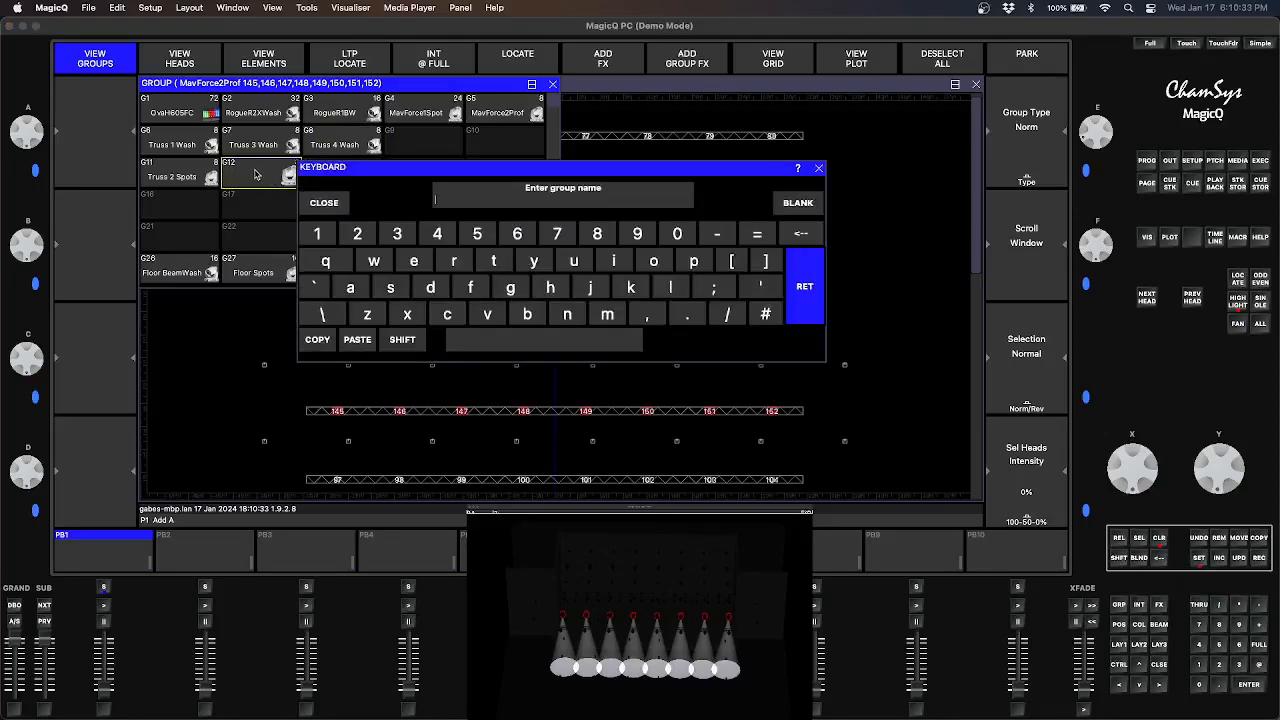
{"action": "type", "text": "Truss 5 Profiles"}
{"action": "key", "text": "Return"}
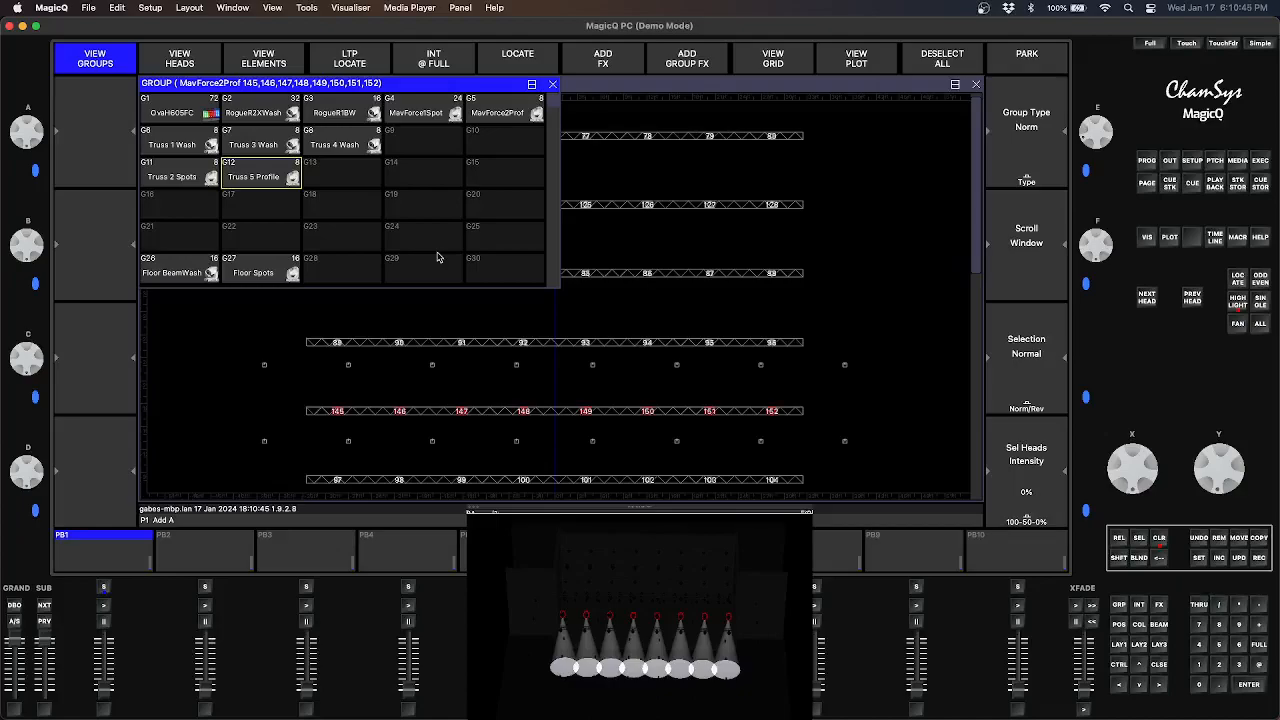
Move the "Truss 5 Profile" group from slot G12 to slot G16
{"action": "left_click", "coordinate": [146, 216]}
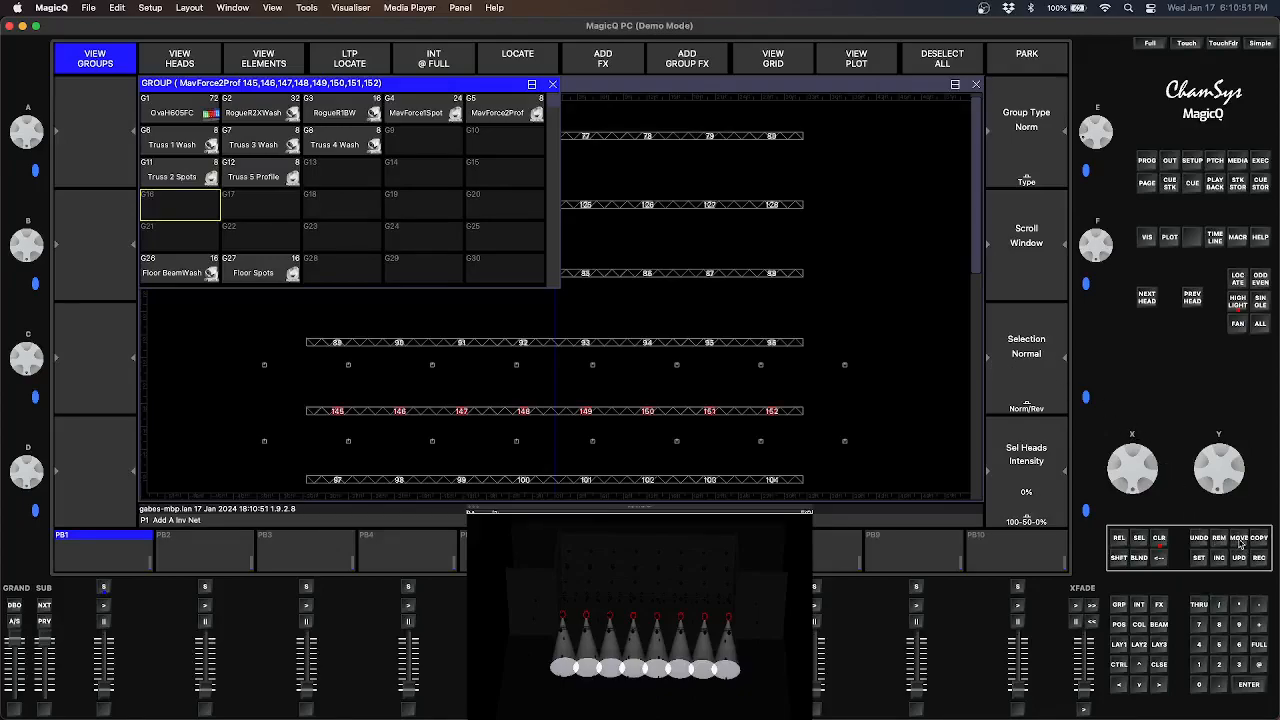
{"action": "left_click", "coordinate": [268, 178]}
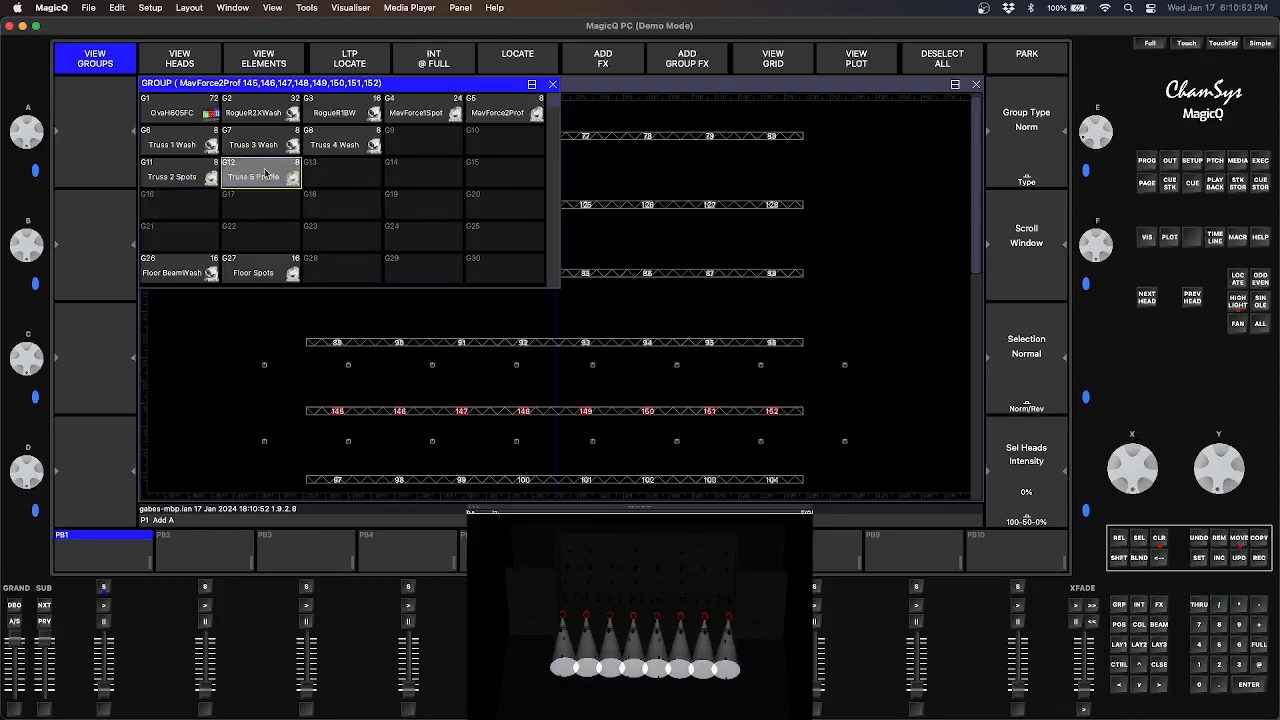
{"action": "left_click", "coordinate": [194, 211]}
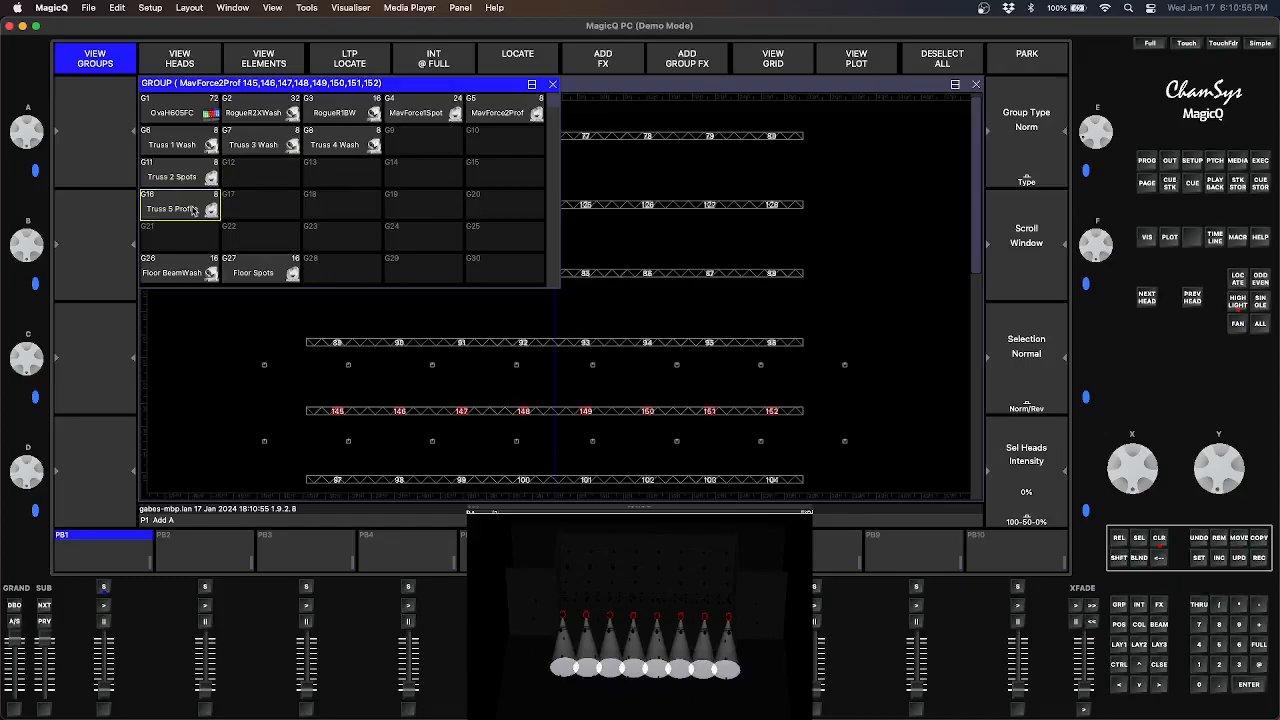
Back in the stage plot, select the RogueR2XWash heads on the sixth truss, 97 to 104
{"action": "left_click", "coordinate": [923, 186]}
{"action": "left_click_drag", "start_coordinate": [979, 178], "coordinate": [967, 230]}
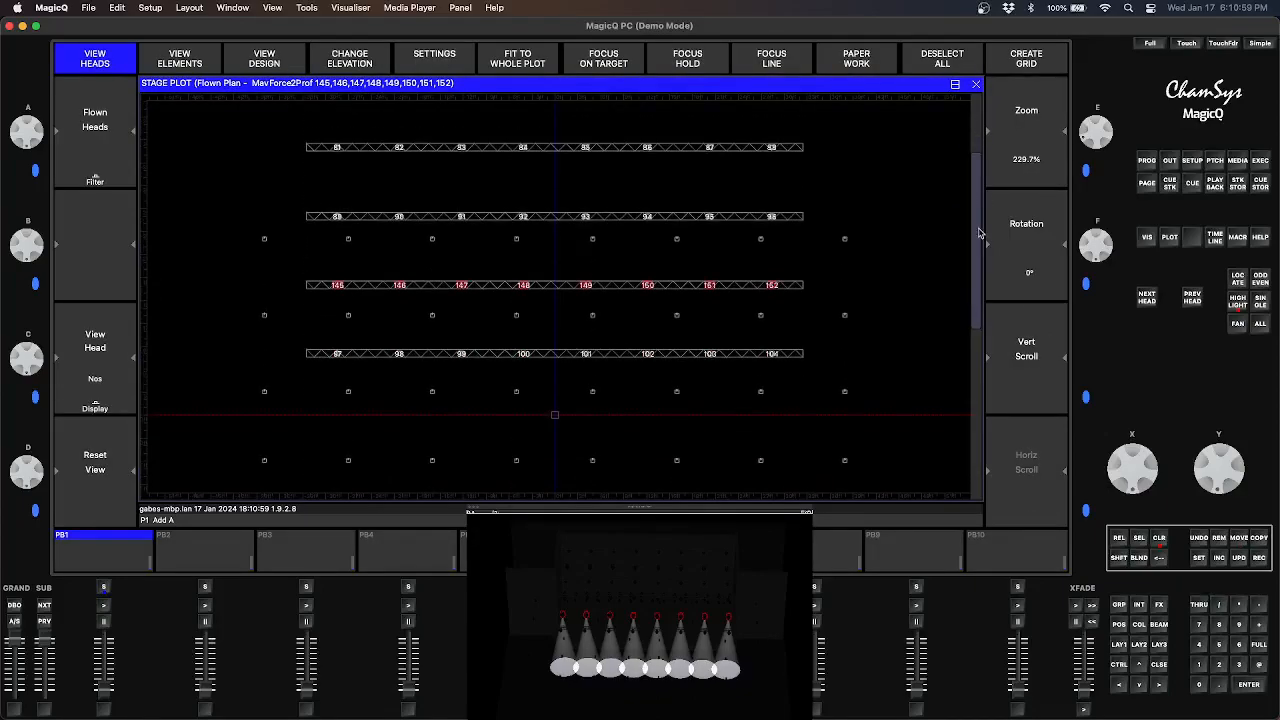
{"action": "left_click", "coordinate": [334, 358]}
{"action": "left_click_drag", "start_coordinate": [295, 341], "coordinate": [846, 378]}
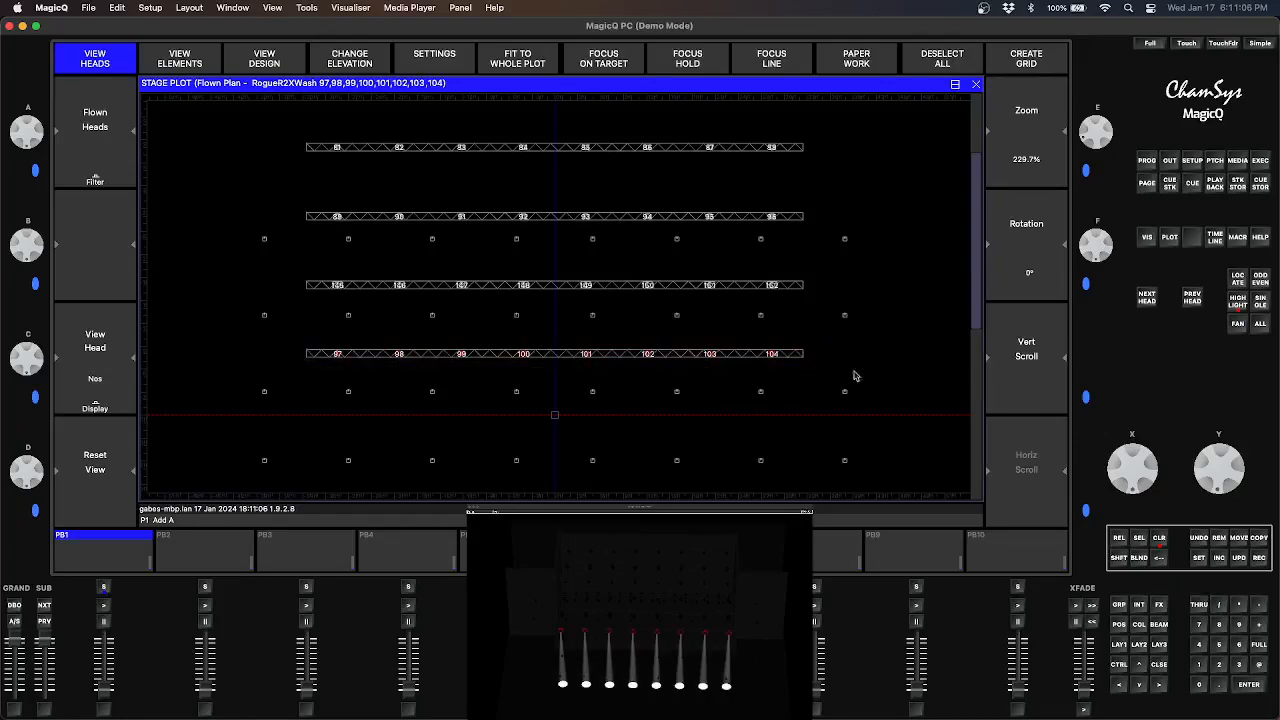
Record the selected sixth-truss washes as a new group in slot G9 and name it "Truss 6 Wash"
{"action": "left_click", "coordinate": [1118, 608]}
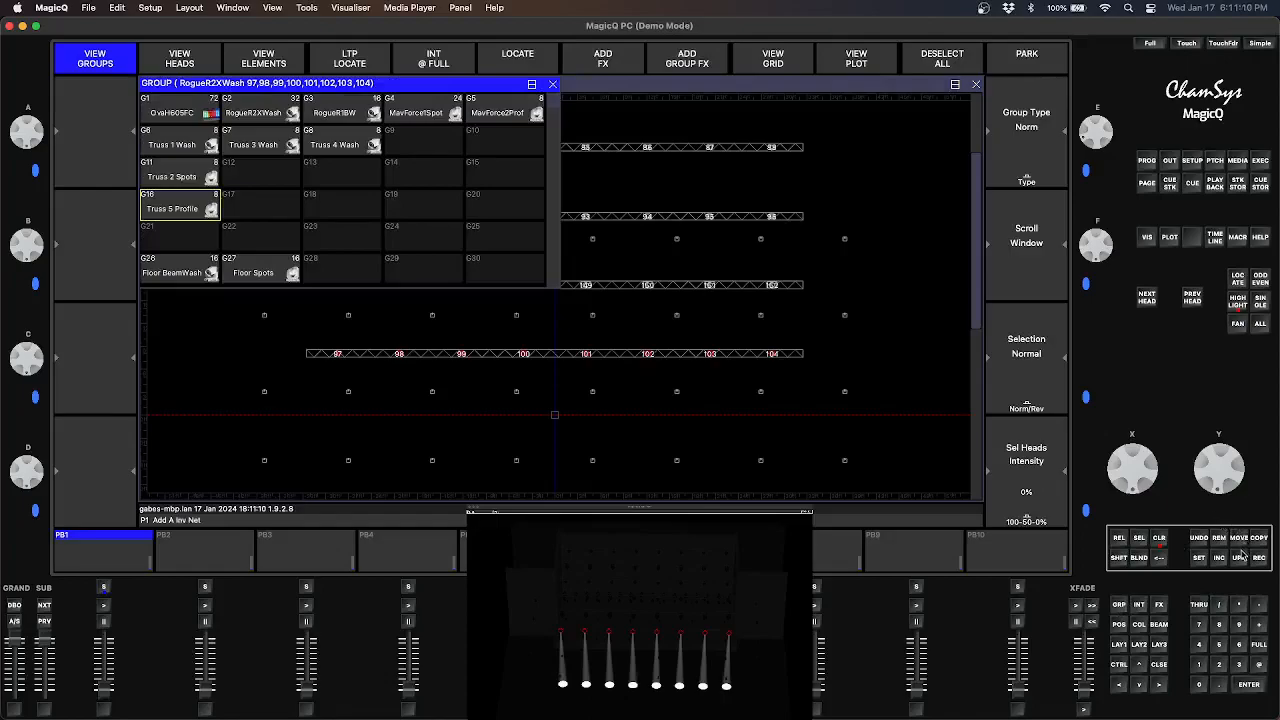
{"action": "left_click", "coordinate": [1262, 562]}
{"action": "left_click", "coordinate": [406, 146]}
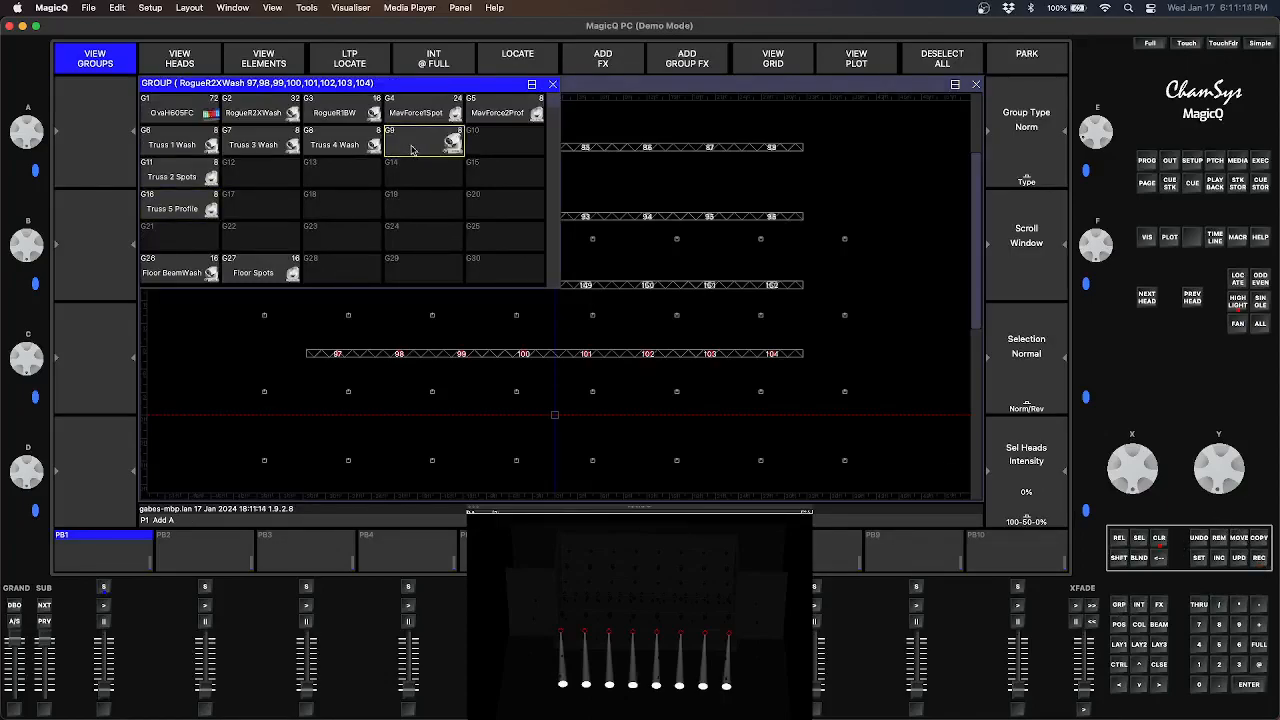
{"action": "left_click", "coordinate": [1201, 562]}
{"action": "left_click", "coordinate": [421, 146]}
{"action": "type", "text": "Truss"}
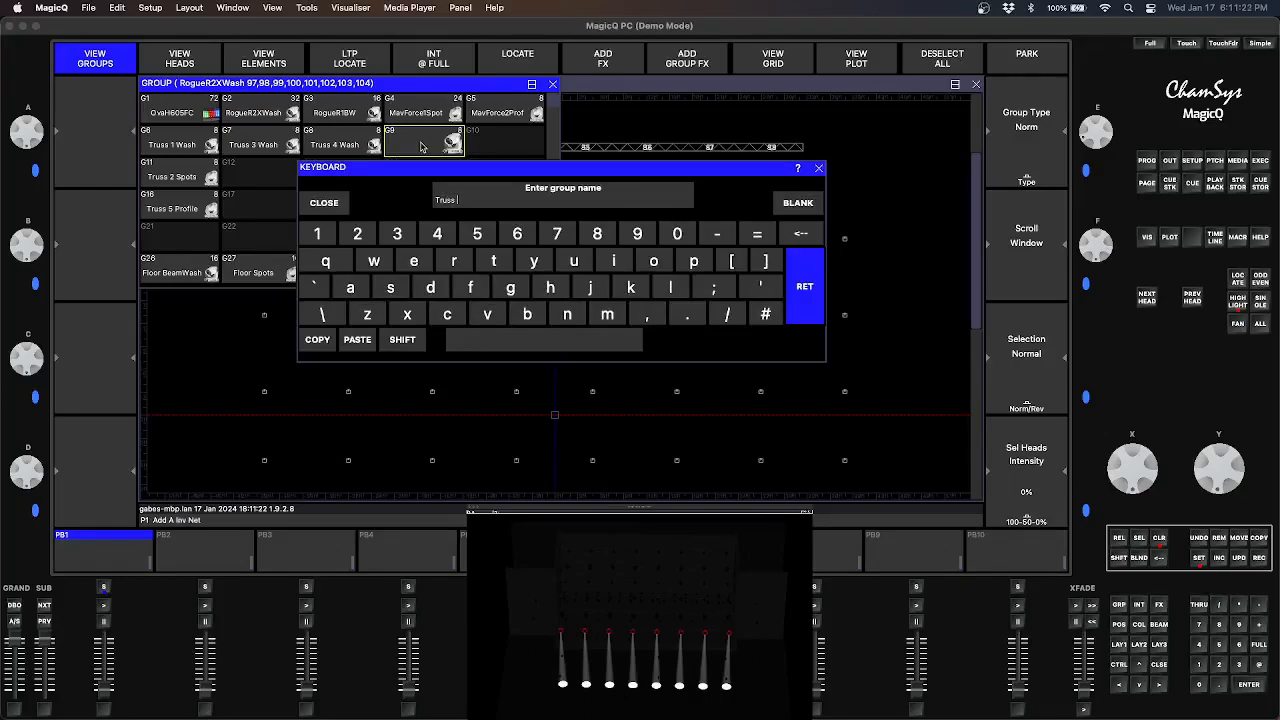
{"action": "type", "text": "Wash"}
{"action": "left_click", "coordinate": [801, 305]}
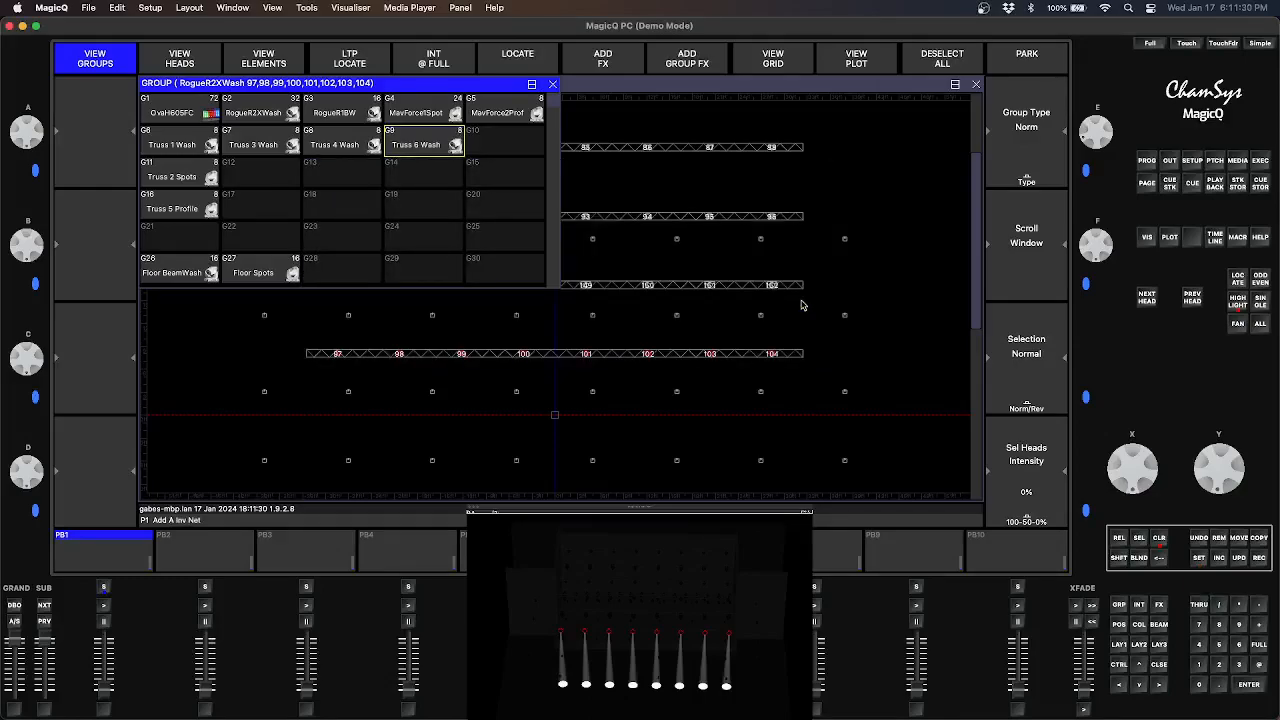
Select all heads of group G1 and record them as a new group in slot G18 named "House Lights"
{"action": "left_click", "coordinate": [201, 115]}
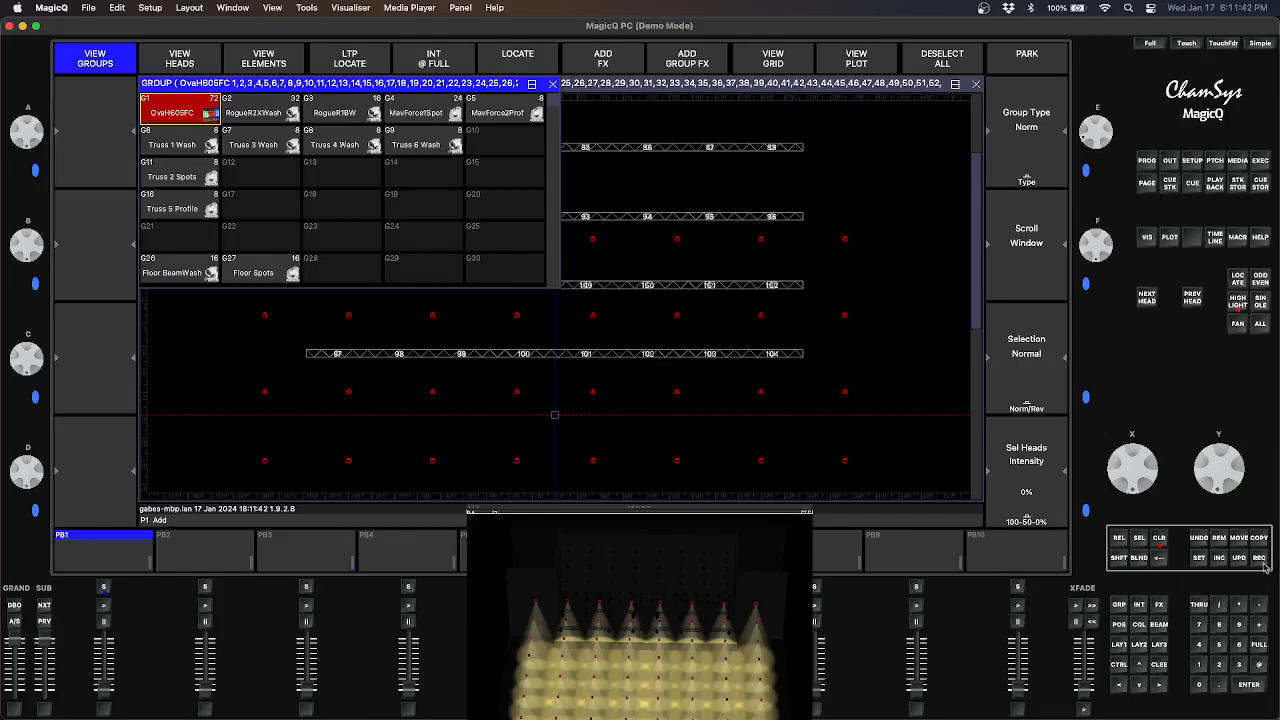
{"action": "left_click", "coordinate": [343, 213]}
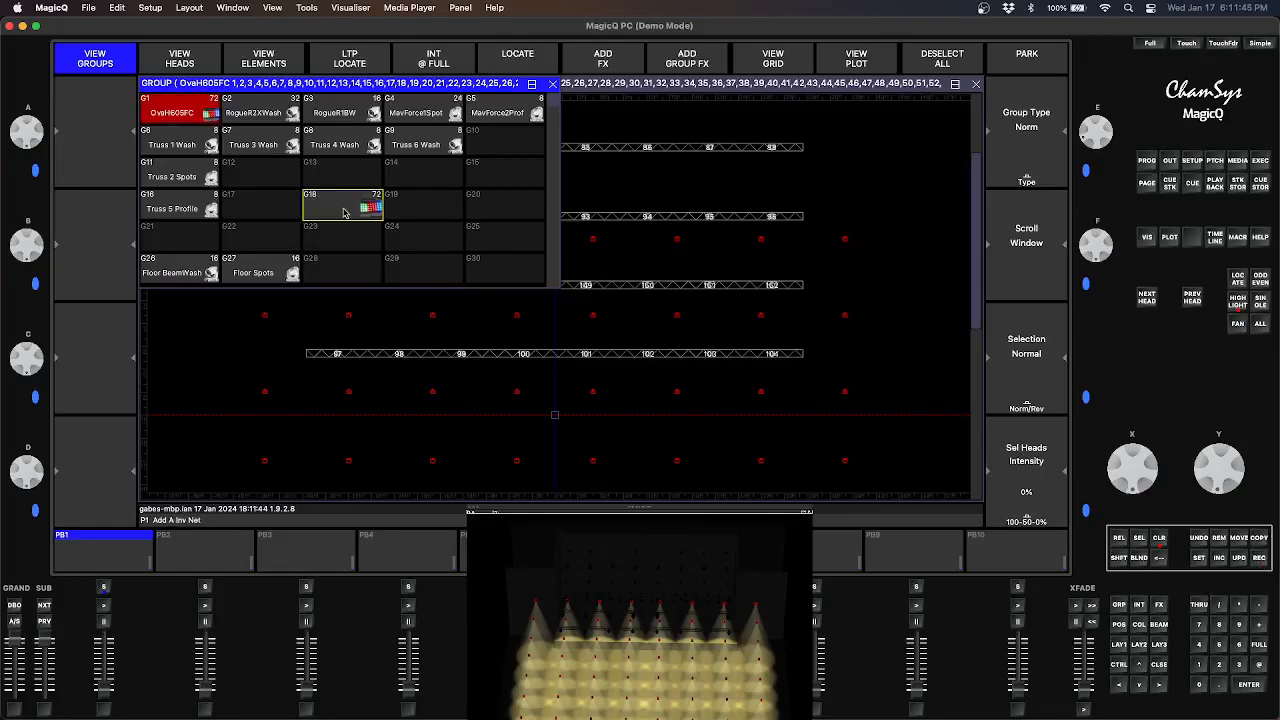
{"action": "left_click", "coordinate": [1200, 558]}
{"action": "left_click", "coordinate": [331, 212]}
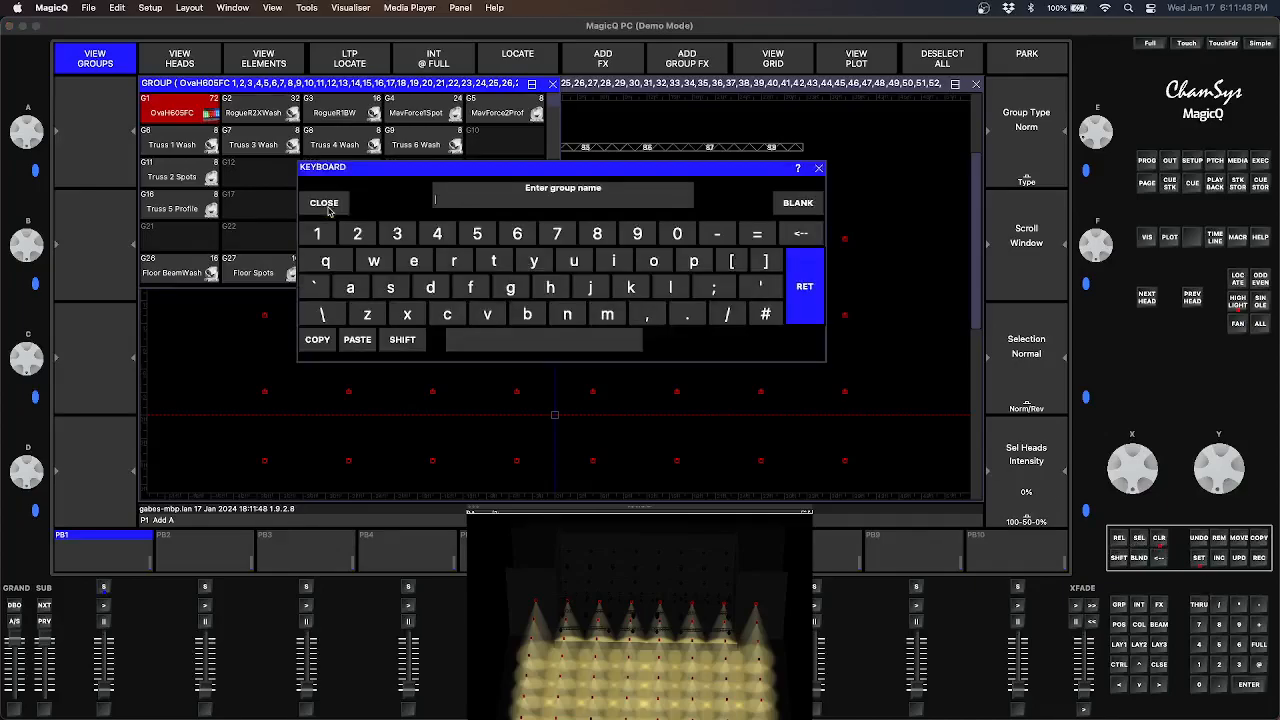
{"action": "key", "text": "shift"}
{"action": "type", "text": "House Lights"}
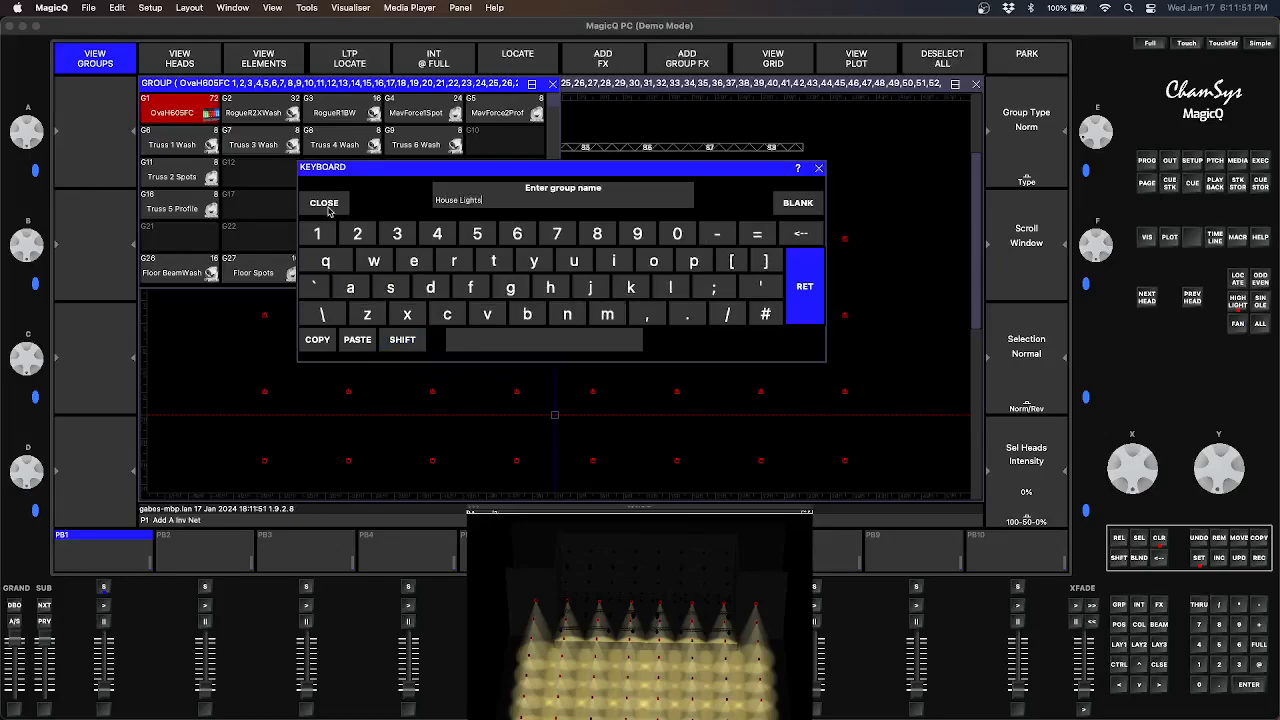
{"action": "left_click", "coordinate": [326, 204]}
{"action": "left_click", "coordinate": [378, 186]}
Move the five fixture-type groups G1 to G5 together to slots G41 to G45
{"action": "left_click_drag", "start_coordinate": [186, 113], "coordinate": [495, 114]}
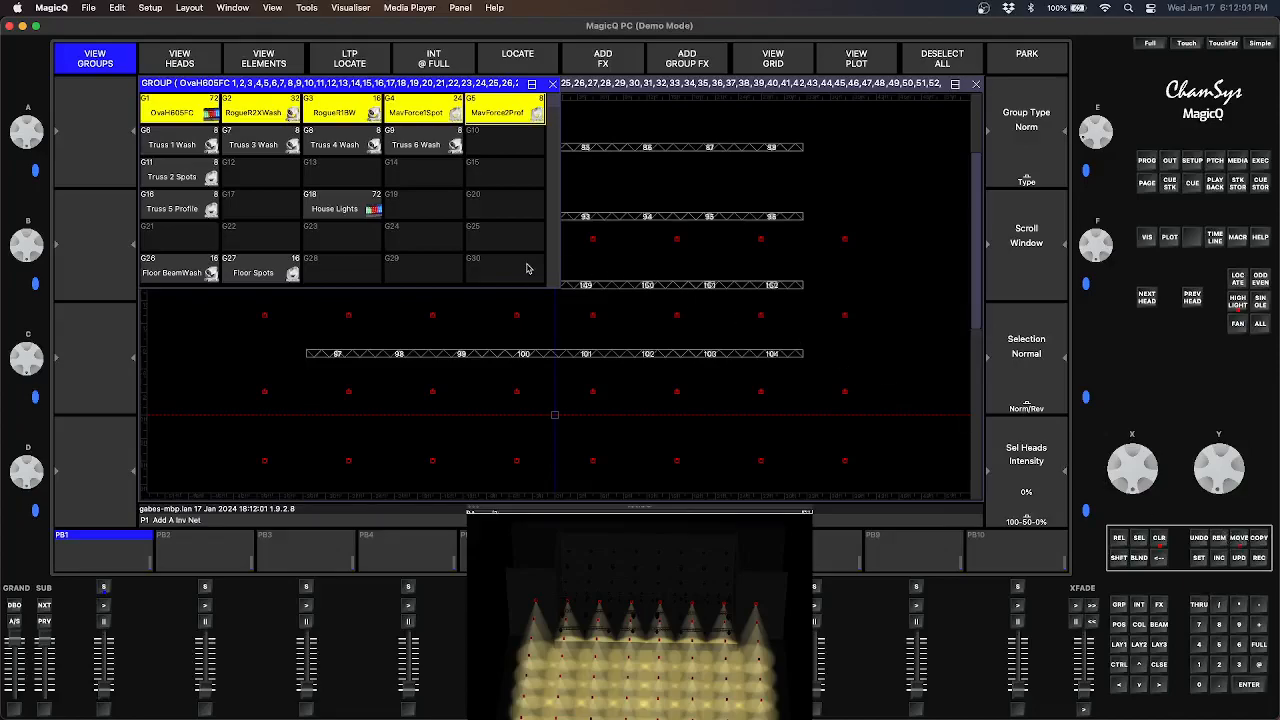
{"action": "key", "text": "Down"}
{"action": "key", "text": "Down"}
{"action": "key", "text": "Down"}
{"action": "key", "text": "Down"}
{"action": "key", "text": "Down"}
{"action": "key", "text": "Down"}
{"action": "key", "text": "Down"}
{"action": "key", "text": "Left"}
{"action": "key", "text": "Left"}
{"action": "key", "text": "Left"}
{"action": "key", "text": "Left"}
{"action": "key", "text": "Down"}
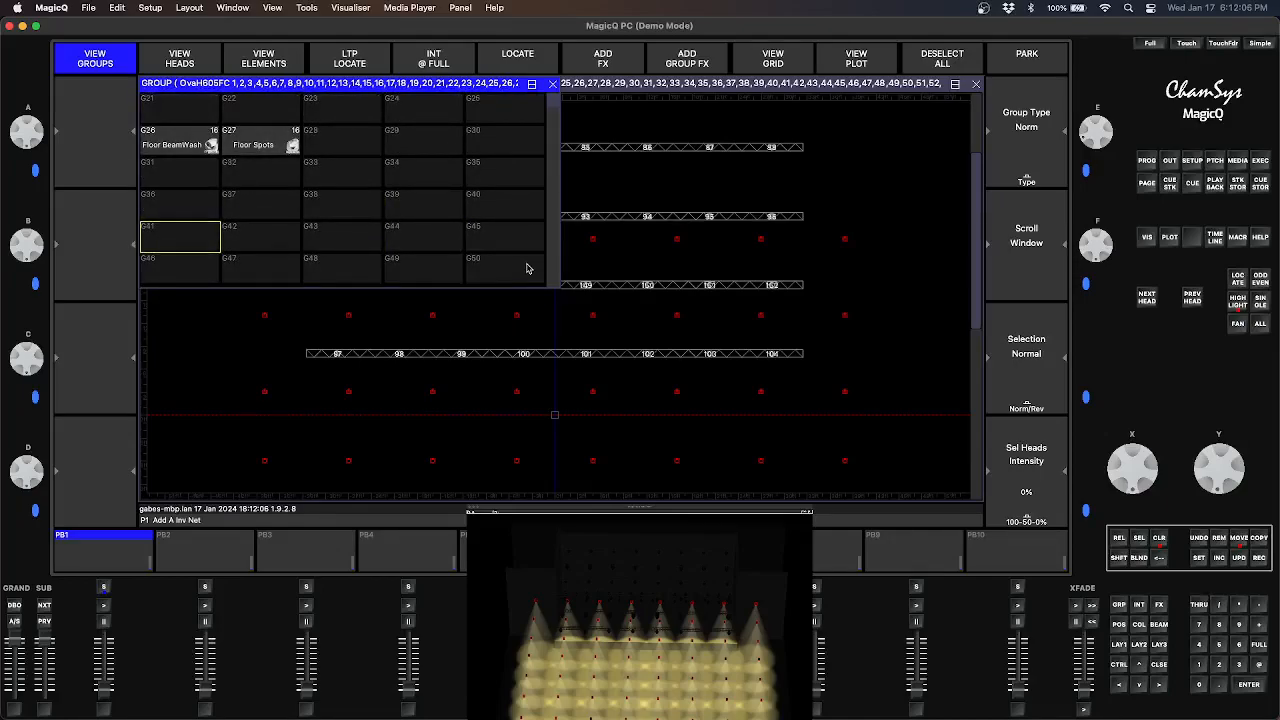
{"action": "left_click", "coordinate": [183, 246]}
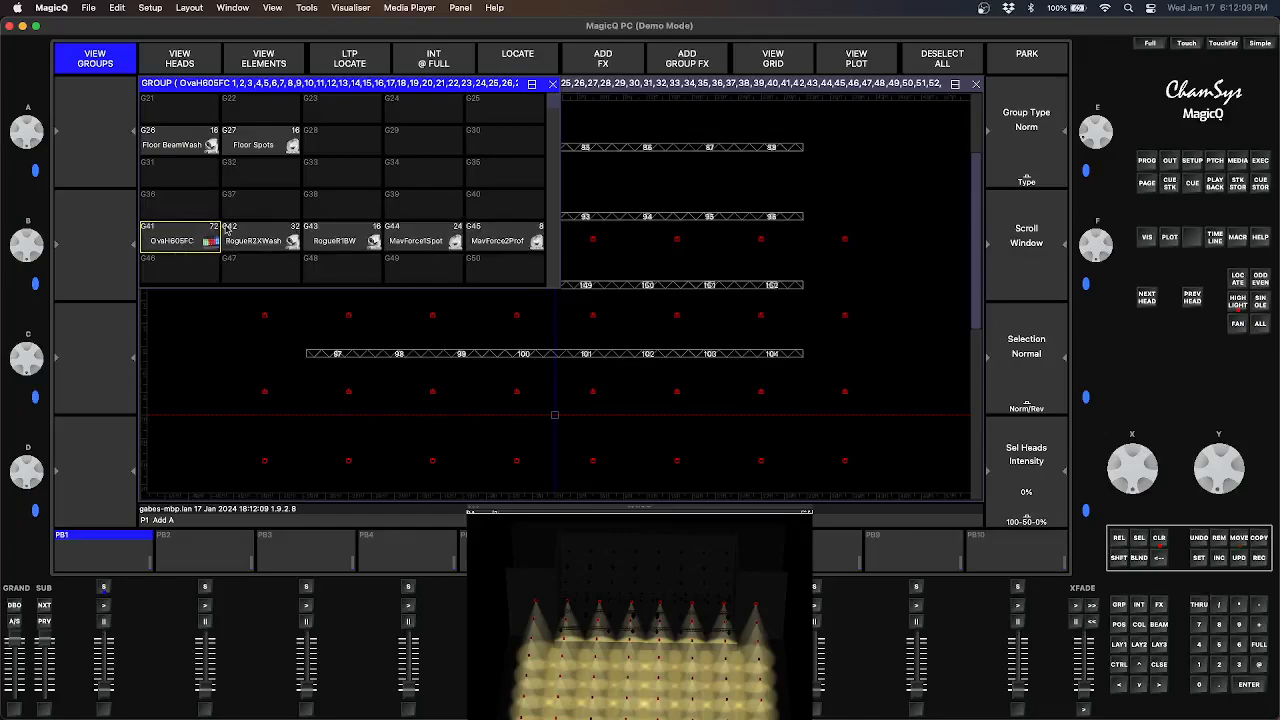
Start a continuous move of groups and shift Truss 1 Wash from slot G6 to G1
{"action": "key", "text": "Up"}
{"action": "key", "text": "Up"}
{"action": "key", "text": "Up"}
{"action": "key", "text": "Up"}
{"action": "key", "text": "Up"}
{"action": "key", "text": "Up"}
{"action": "key", "text": "Up"}
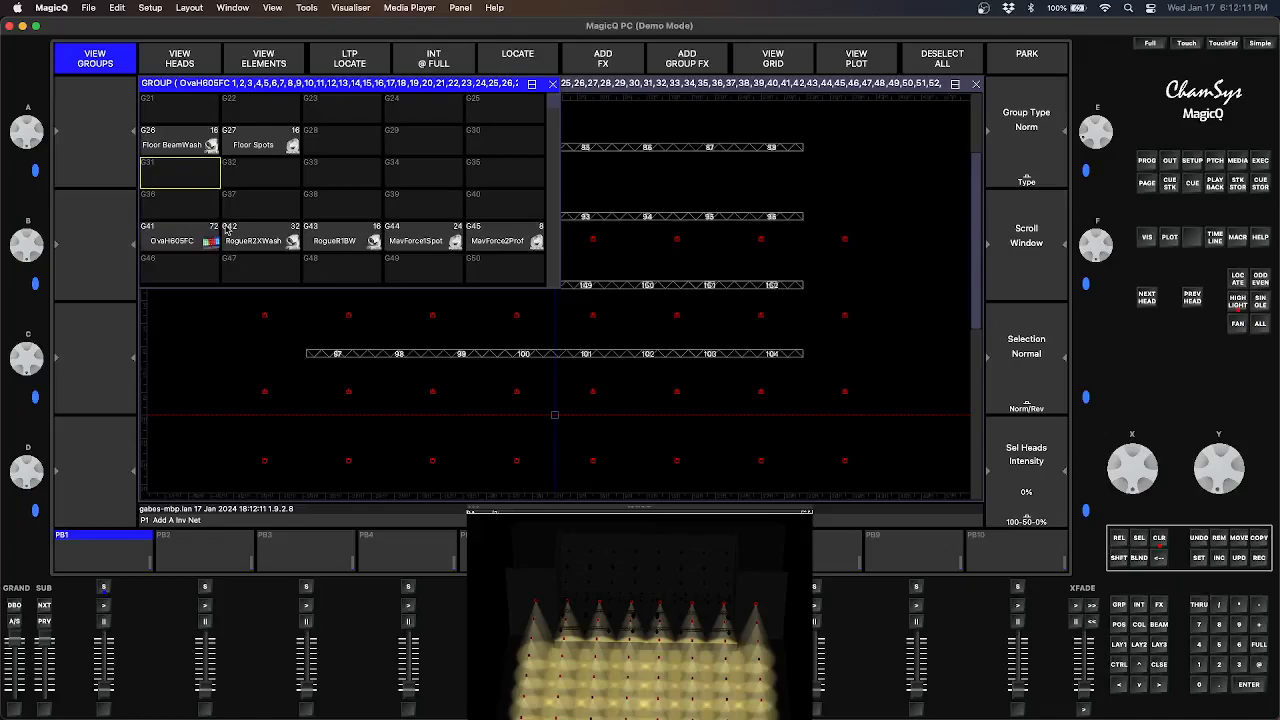
{"action": "key", "text": "Up"}
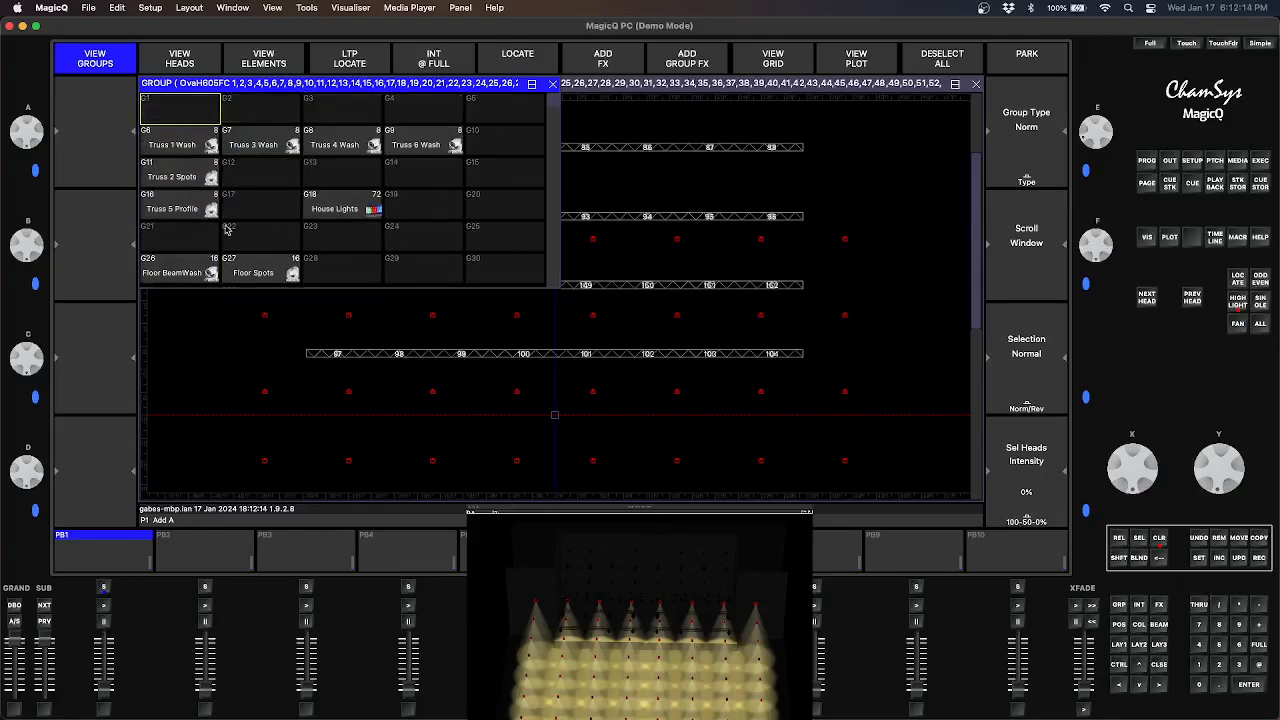
{"action": "key", "text": "shift"}
{"action": "left_click", "coordinate": [1117, 560]}
{"action": "left_click", "coordinate": [187, 145]}
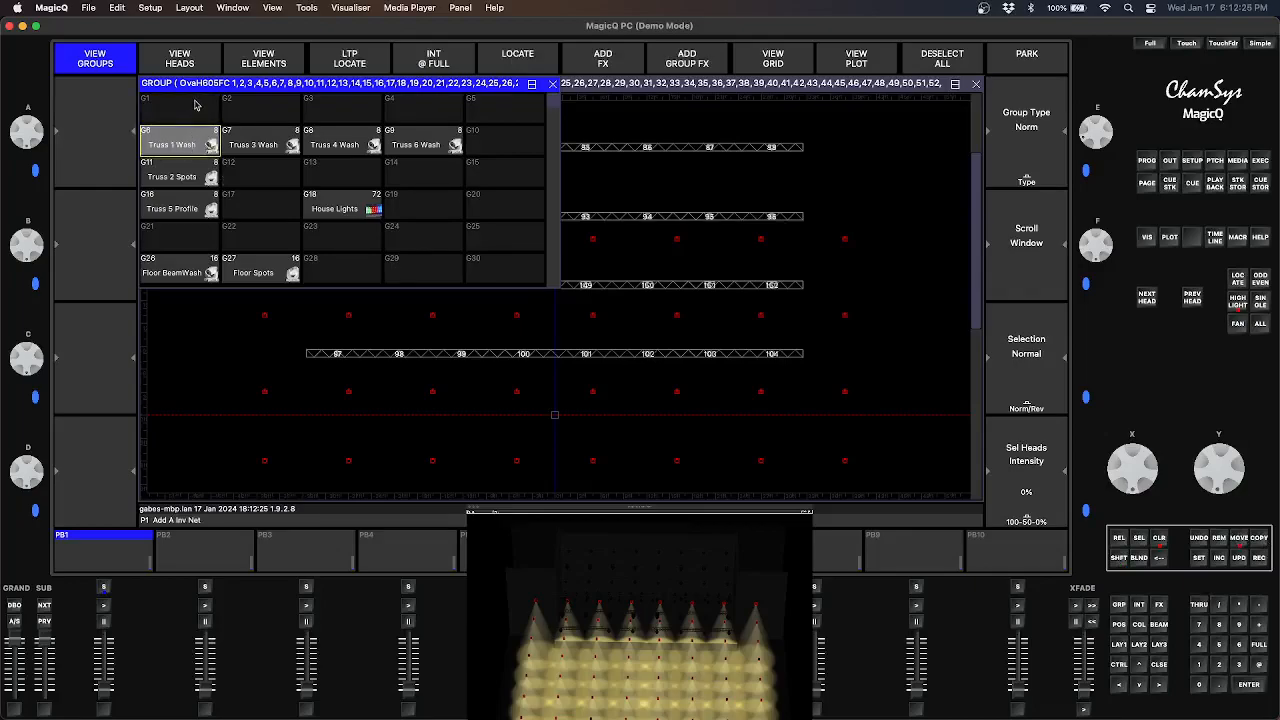
{"action": "left_click", "coordinate": [195, 104]}
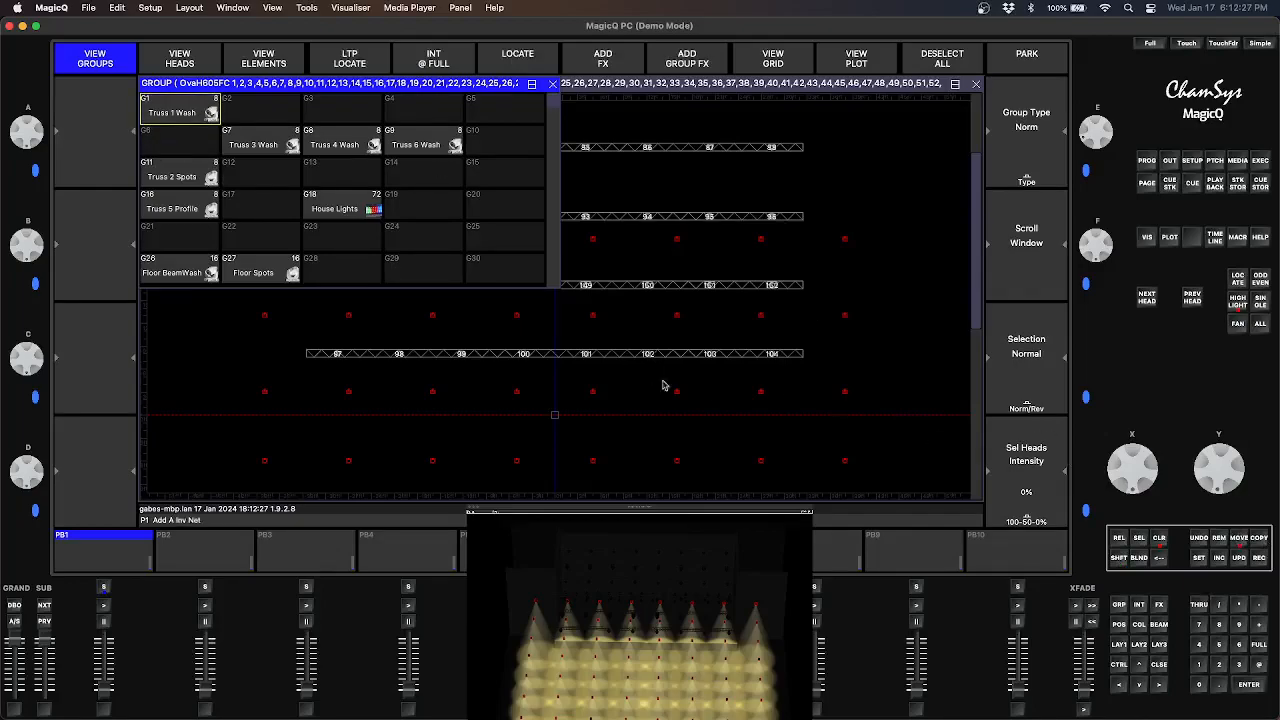
Move the Truss 3 Wash, Truss 4 Wash and Truss 6 Wash groups to slots G2, G3 and G4
{"action": "left_click", "coordinate": [262, 142]}
{"action": "left_click", "coordinate": [262, 110]}
{"action": "left_click", "coordinate": [327, 146]}
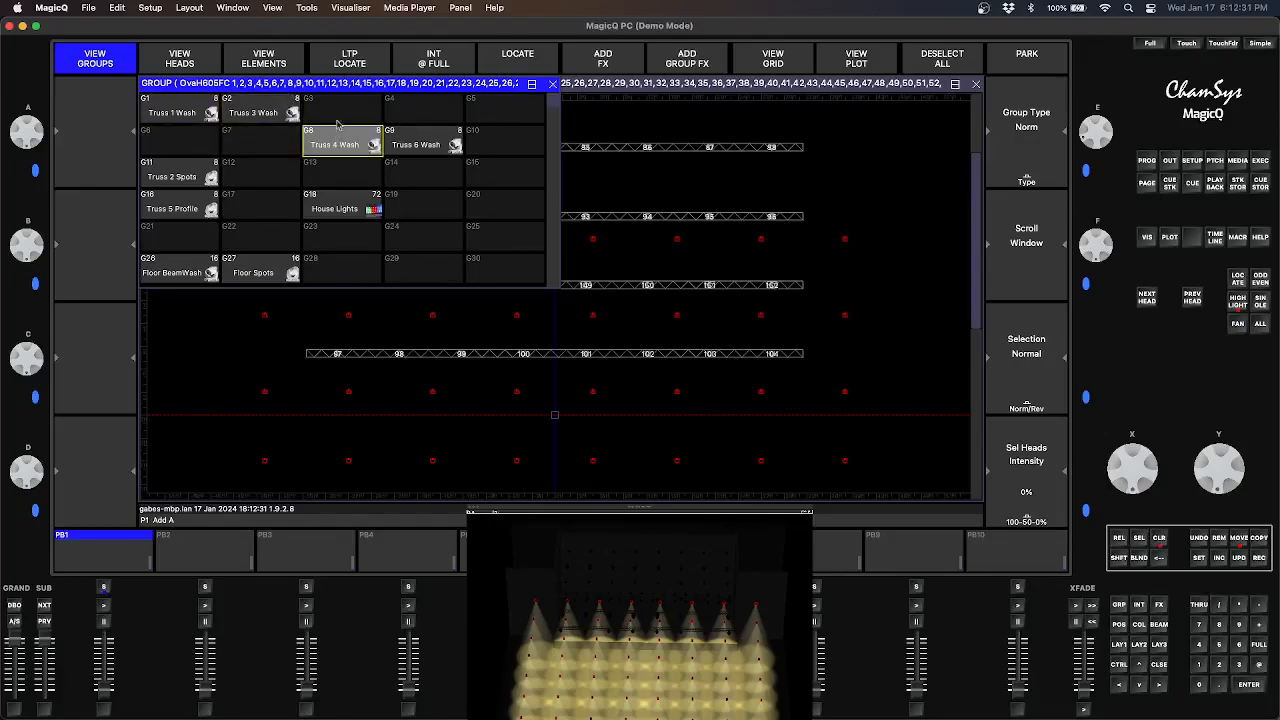
{"action": "left_click", "coordinate": [340, 110]}
{"action": "left_click", "coordinate": [426, 134]}
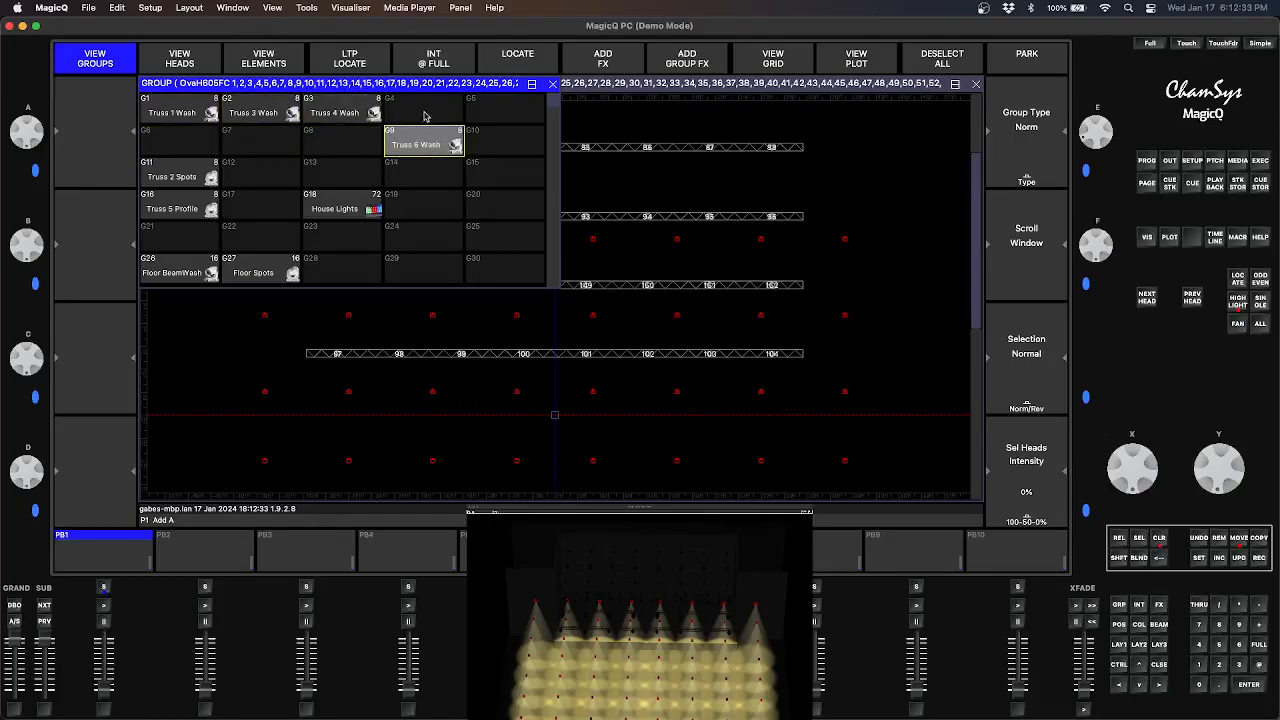
{"action": "left_click", "coordinate": [426, 114]}
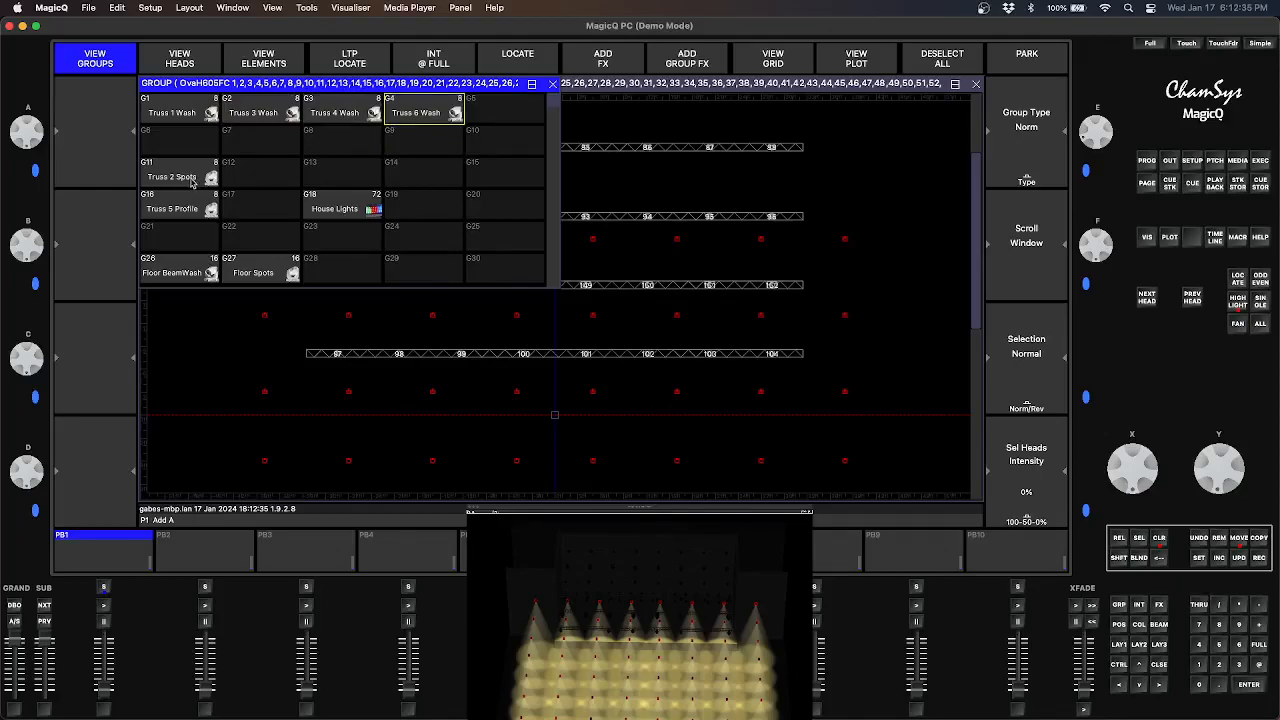
Move Truss 1 Wash back to slot G6 and put the House Lights group in slot G1
{"action": "left_click", "coordinate": [180, 110]}
{"action": "left_click", "coordinate": [177, 142]}
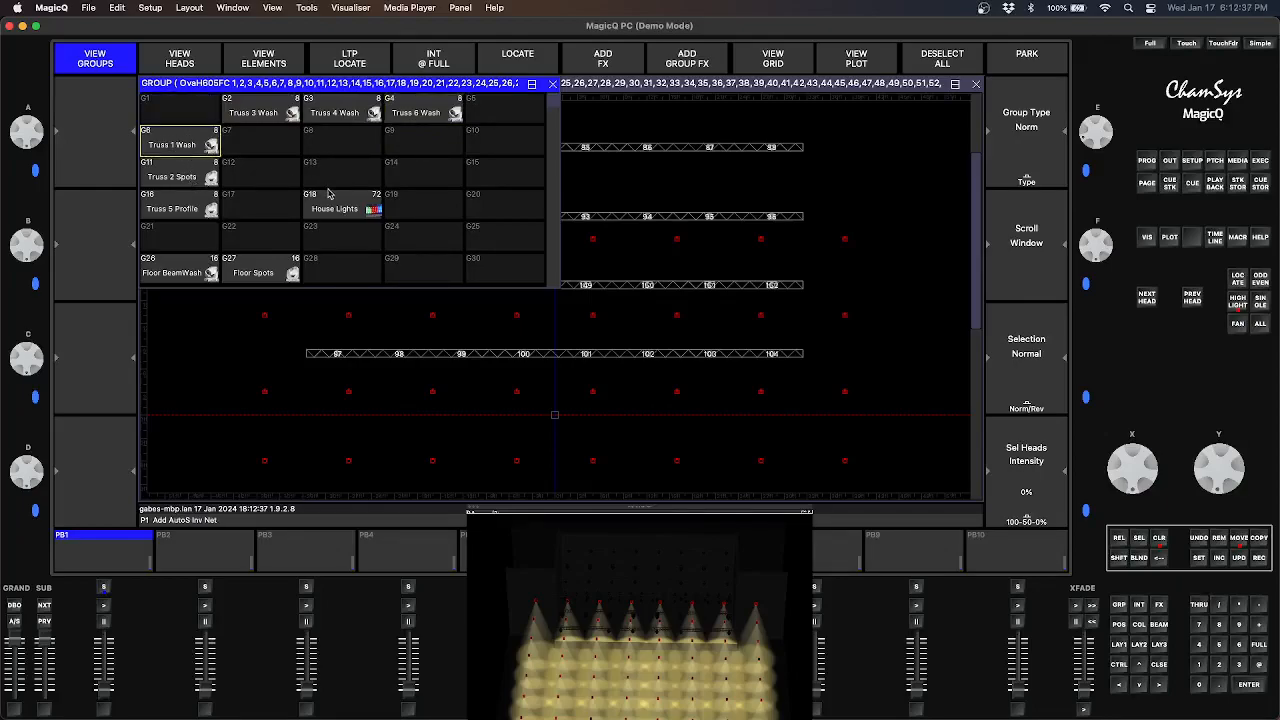
{"action": "left_click", "coordinate": [328, 192]}
{"action": "left_click", "coordinate": [180, 110]}
Move the Truss 3 Wash, Truss 4 Wash and Truss 6 Wash groups back to slots G7, G8 and G9
{"action": "left_click", "coordinate": [268, 116]}
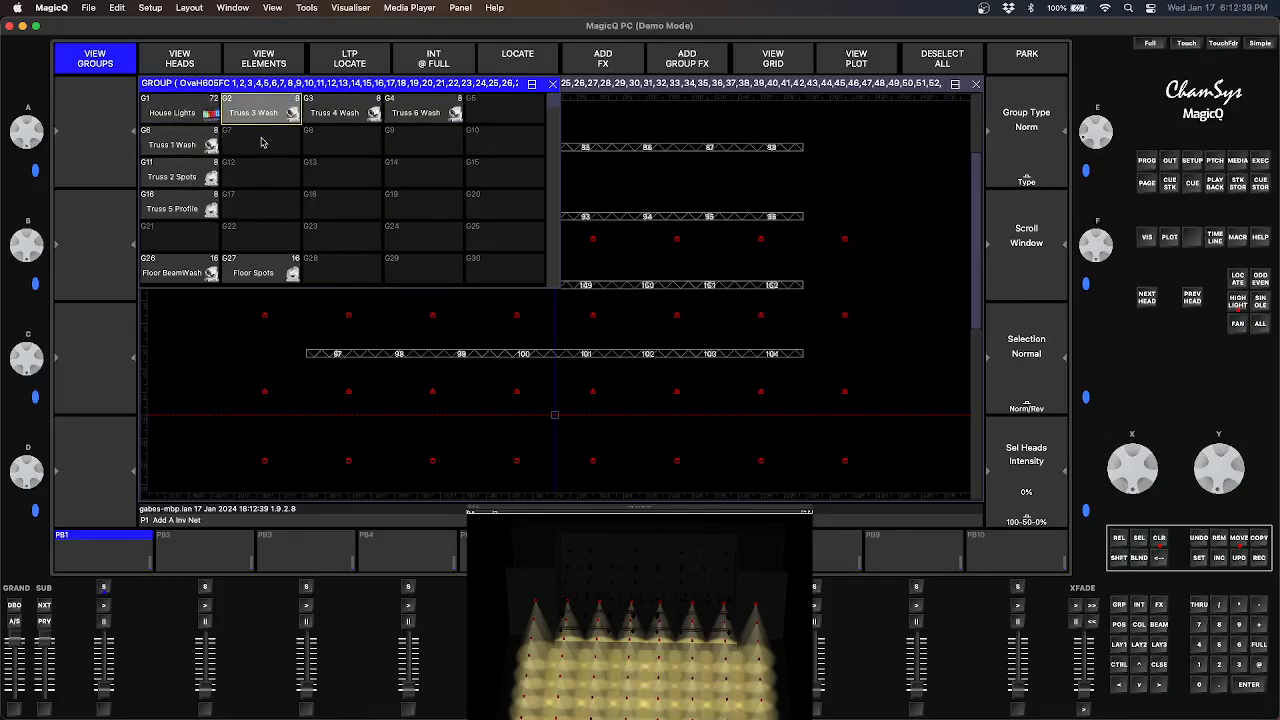
{"action": "left_click", "coordinate": [262, 143]}
{"action": "left_click", "coordinate": [360, 112]}
{"action": "left_click", "coordinate": [358, 140]}
{"action": "left_click", "coordinate": [422, 116]}
{"action": "left_click", "coordinate": [424, 142]}
Move Floor BeamWash to slot G21 and Floor Spots to G22, and end the group move
{"action": "left_click", "coordinate": [186, 274]}
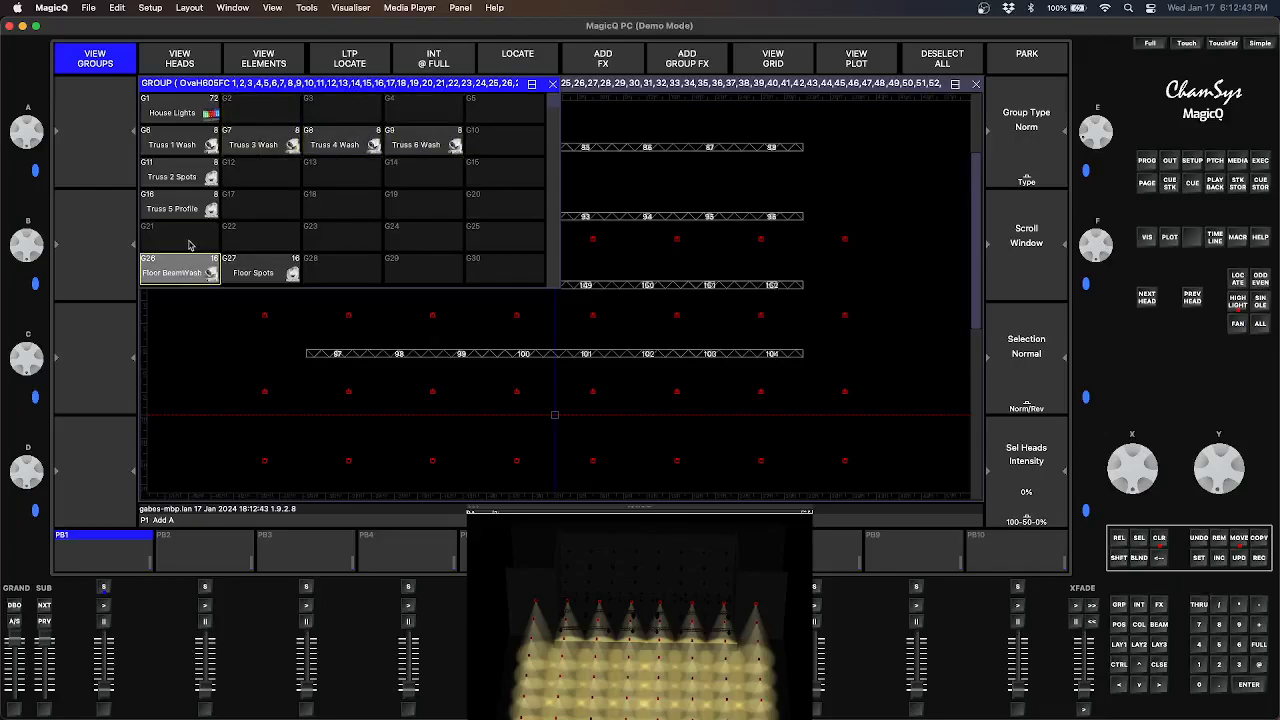
{"action": "left_click", "coordinate": [189, 244]}
{"action": "left_click", "coordinate": [237, 271]}
{"action": "left_click", "coordinate": [249, 242]}
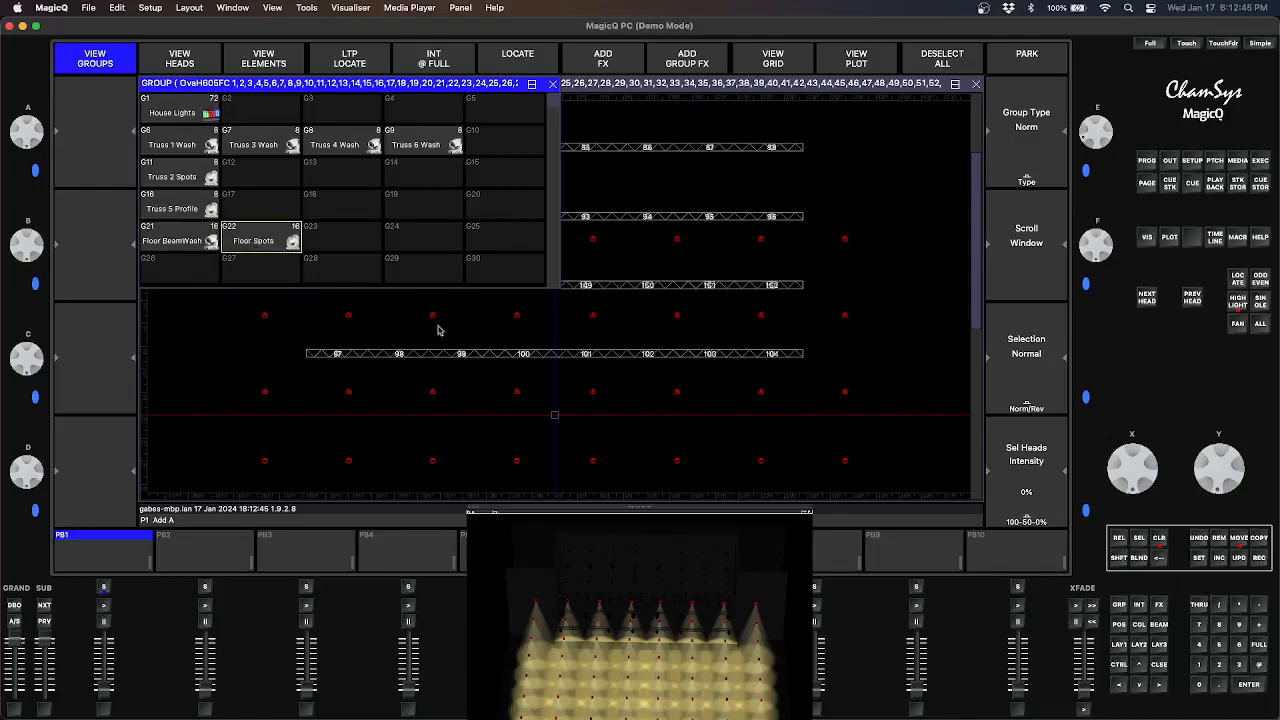
{"action": "left_click", "coordinate": [1239, 545]}
Select the Truss 1 Wash group and set the tilt of its heads to -21
{"action": "left_click", "coordinate": [640, 610]}
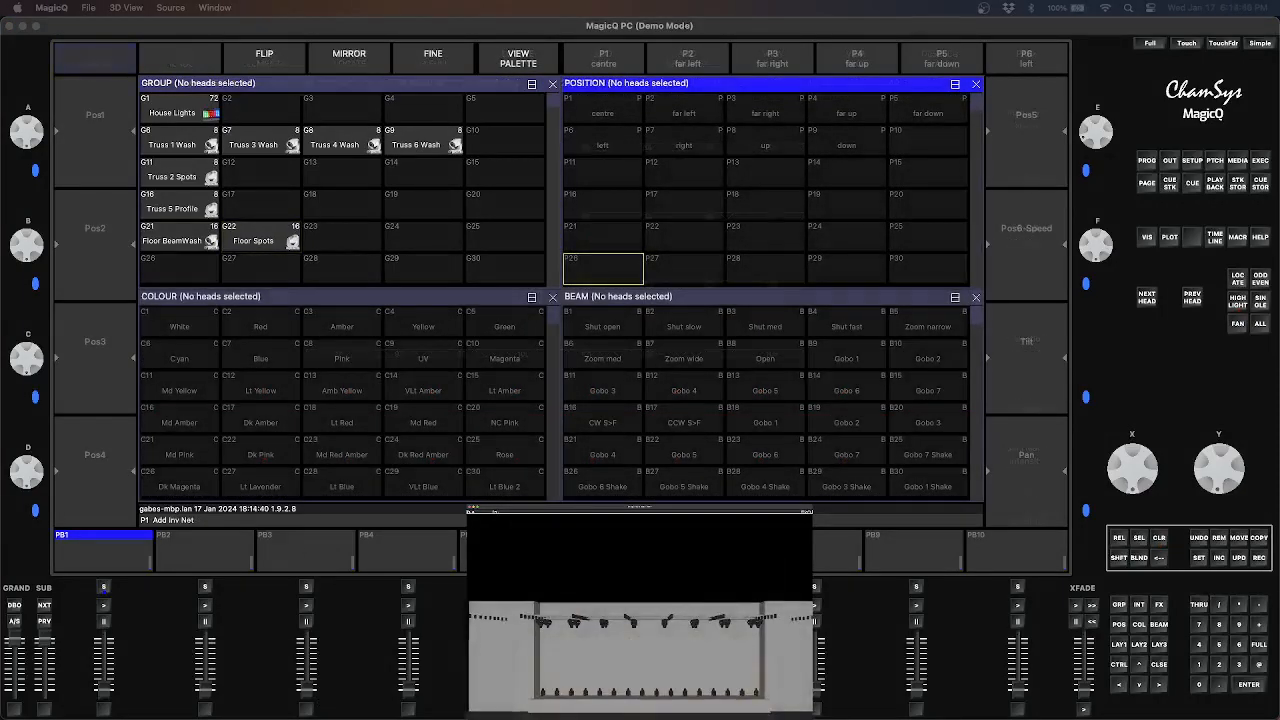
{"action": "scroll", "coordinate": [640, 650], "scroll_direction": "up", "scroll_amount": 2}
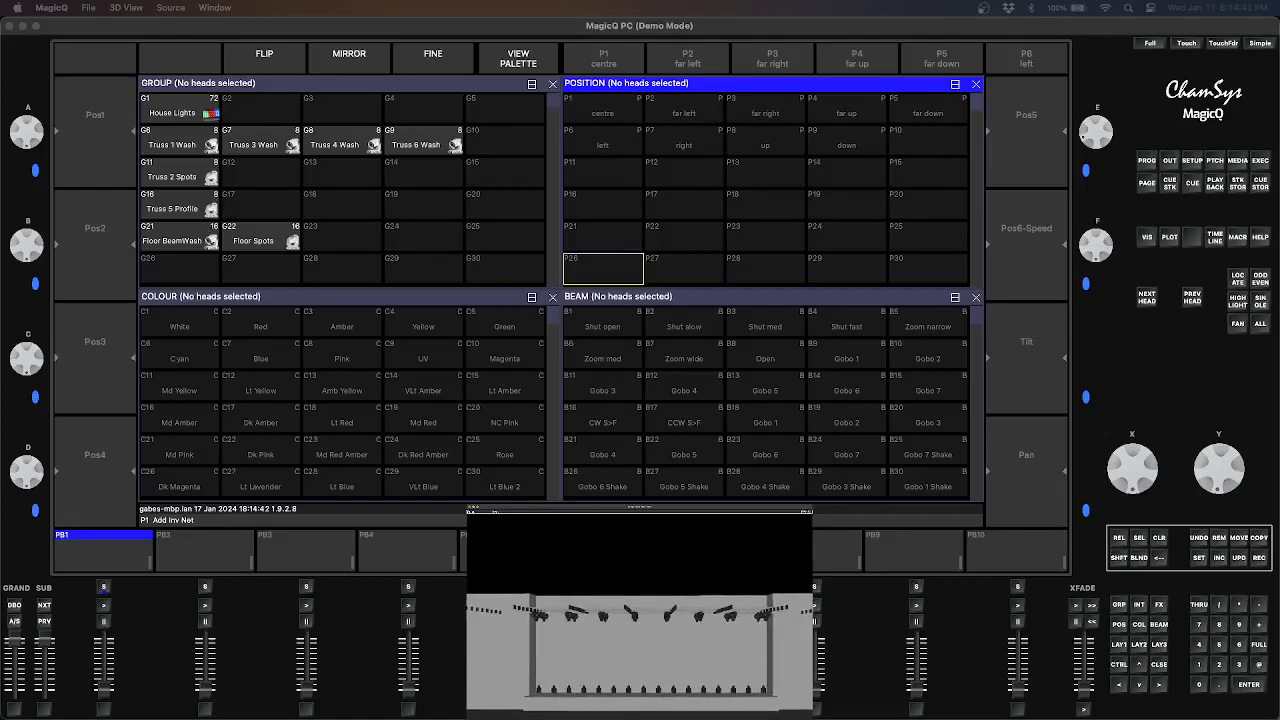
{"action": "left_click", "coordinate": [175, 150]}
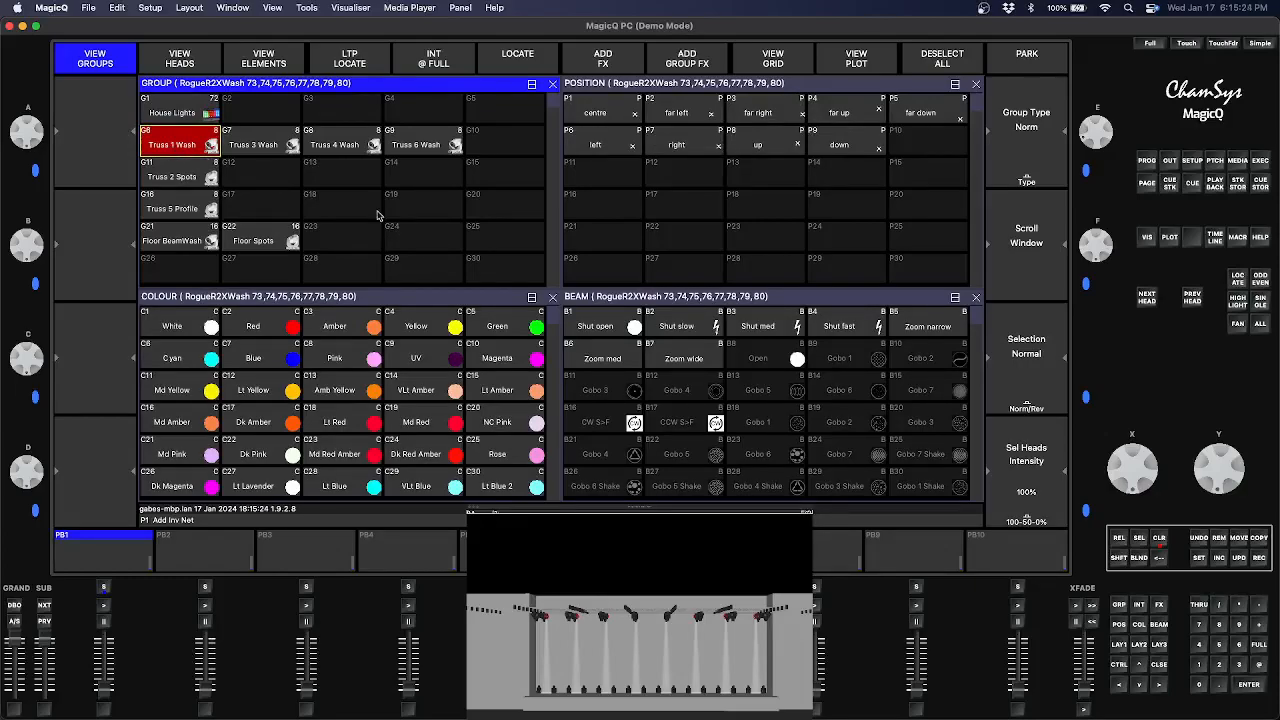
{"action": "left_click", "coordinate": [712, 232]}
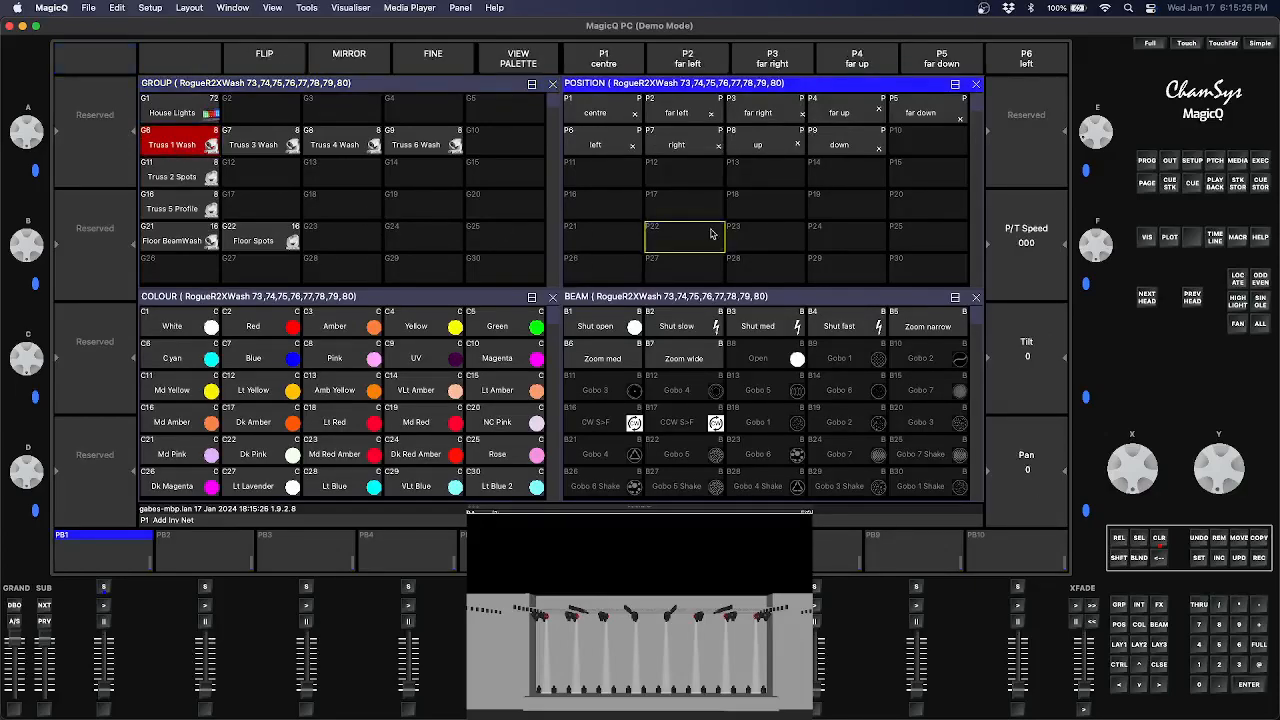
{"action": "mouse_move", "coordinate": [1235, 485]}
{"action": "left_mouse_down"}
{"action": "mouse_move", "coordinate": [1234, 453]}
{"action": "mouse_move", "coordinate": [1233, 464]}
{"action": "left_mouse_up"}
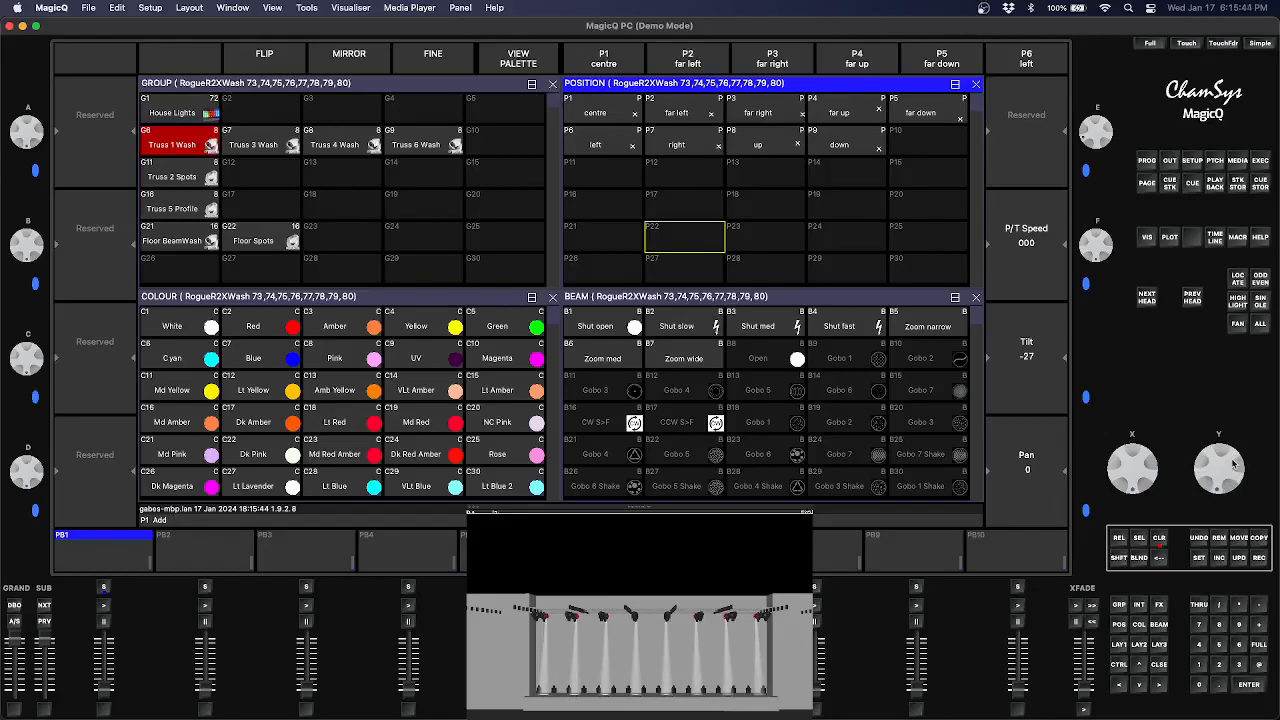
{"action": "left_click_drag", "start_coordinate": [640, 630], "coordinate": [650, 662]}
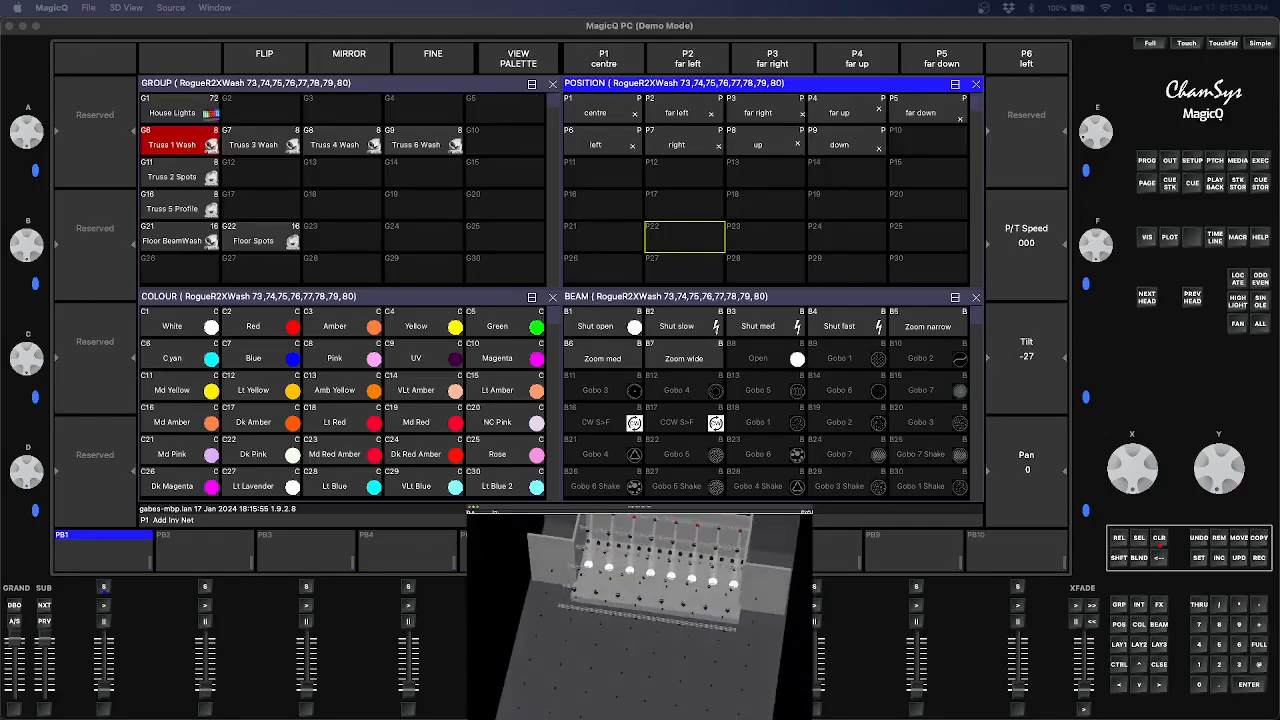
{"action": "left_click", "coordinate": [764, 243]}
{"action": "left_click_drag", "start_coordinate": [1241, 470], "coordinate": [1237, 475]}
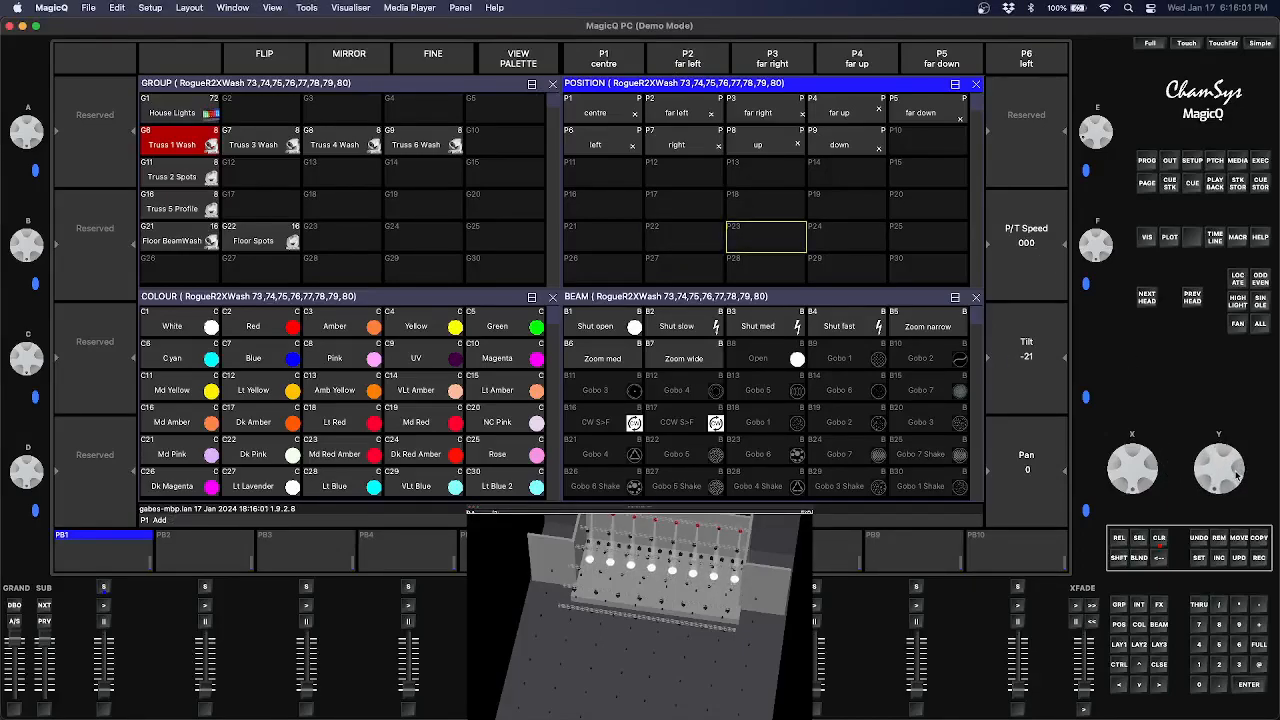
Fan the pan of the Truss 1 washes to 11 and record the look as position palette P16
{"action": "left_click", "coordinate": [1238, 323]}
{"action": "mouse_move", "coordinate": [1148, 478]}
{"action": "left_mouse_down"}
{"action": "mouse_move", "coordinate": [1138, 503]}
{"action": "mouse_move", "coordinate": [1143, 479]}
{"action": "left_mouse_up"}
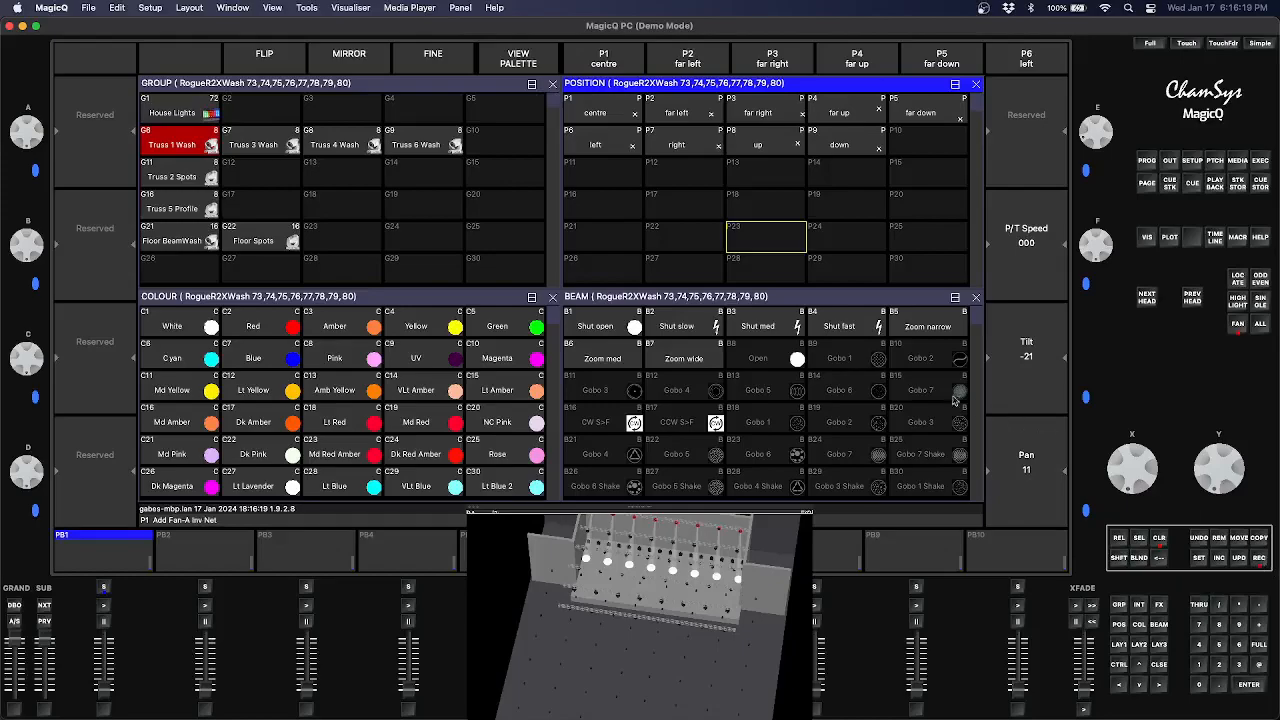
{"action": "left_click", "coordinate": [601, 203]}
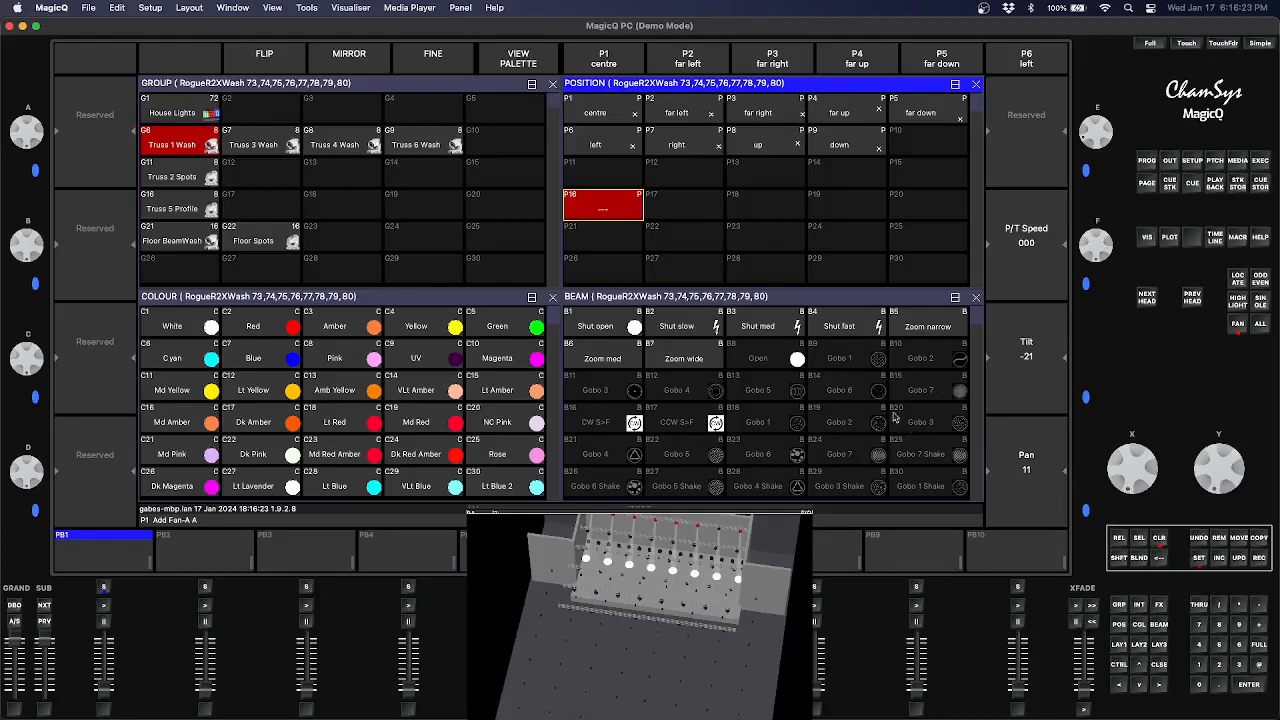
Name position palette P16 "T1W Fan Out"
{"action": "left_click", "coordinate": [610, 198]}
{"action": "key", "text": "shift"}
{"action": "type", "text": "TW"}
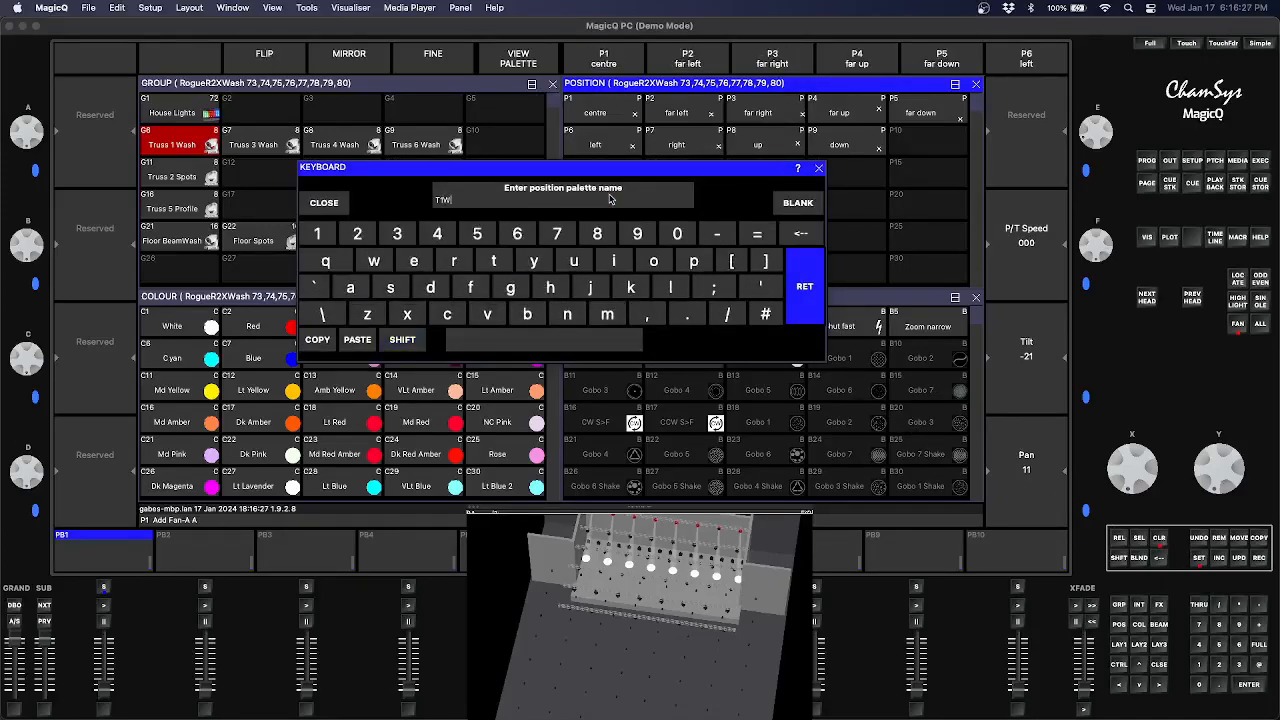
{"action": "key", "text": "shift"}
{"action": "type", "text": "F"}
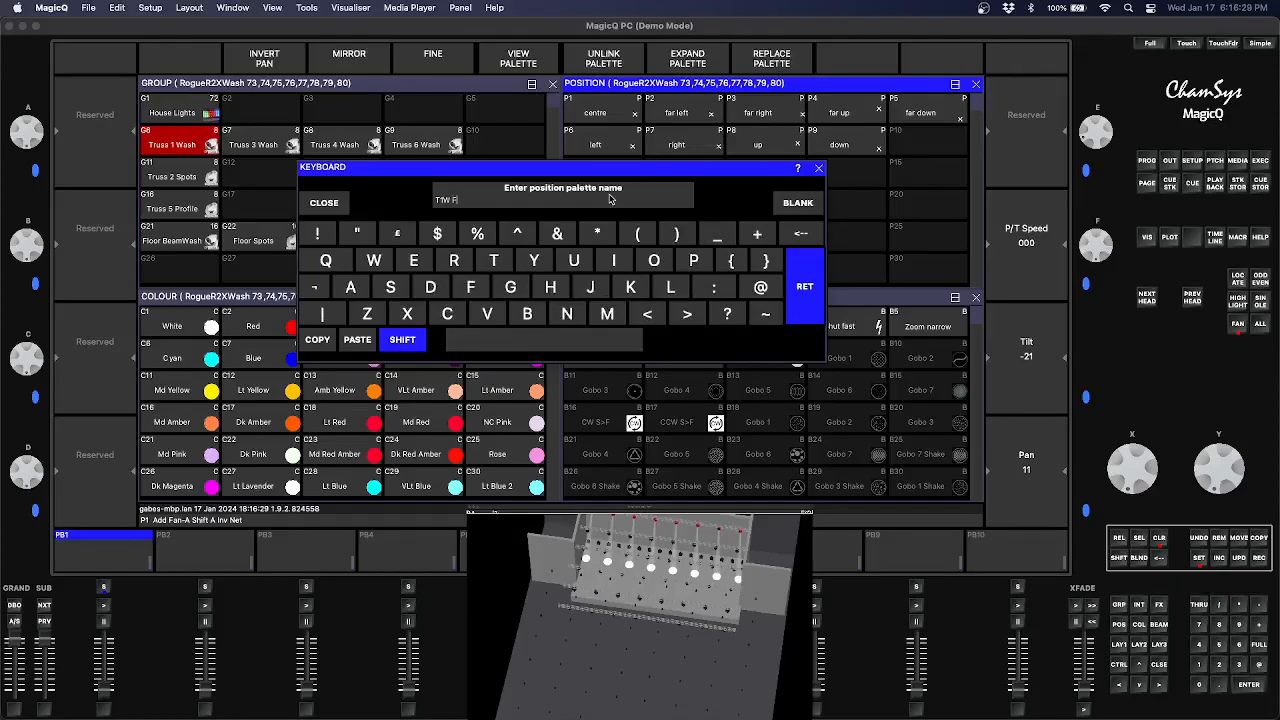
{"action": "type", "text": "an Out"}
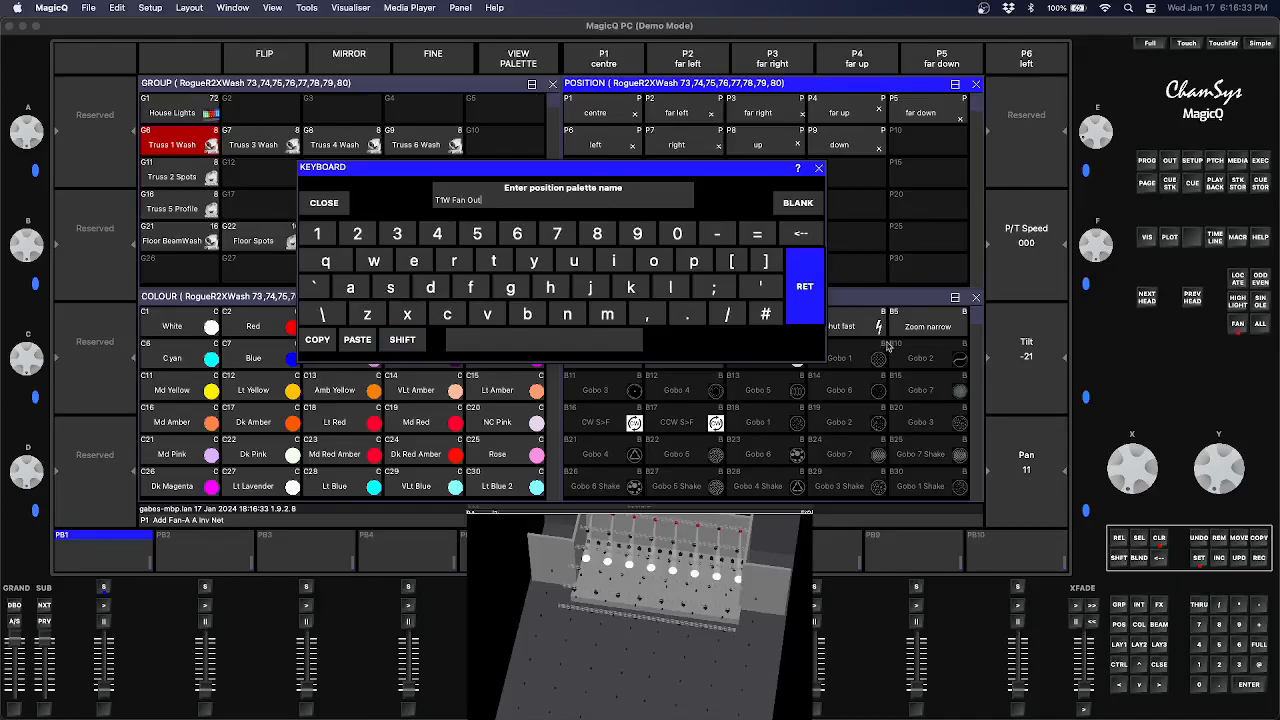
{"action": "left_click", "coordinate": [804, 290]}
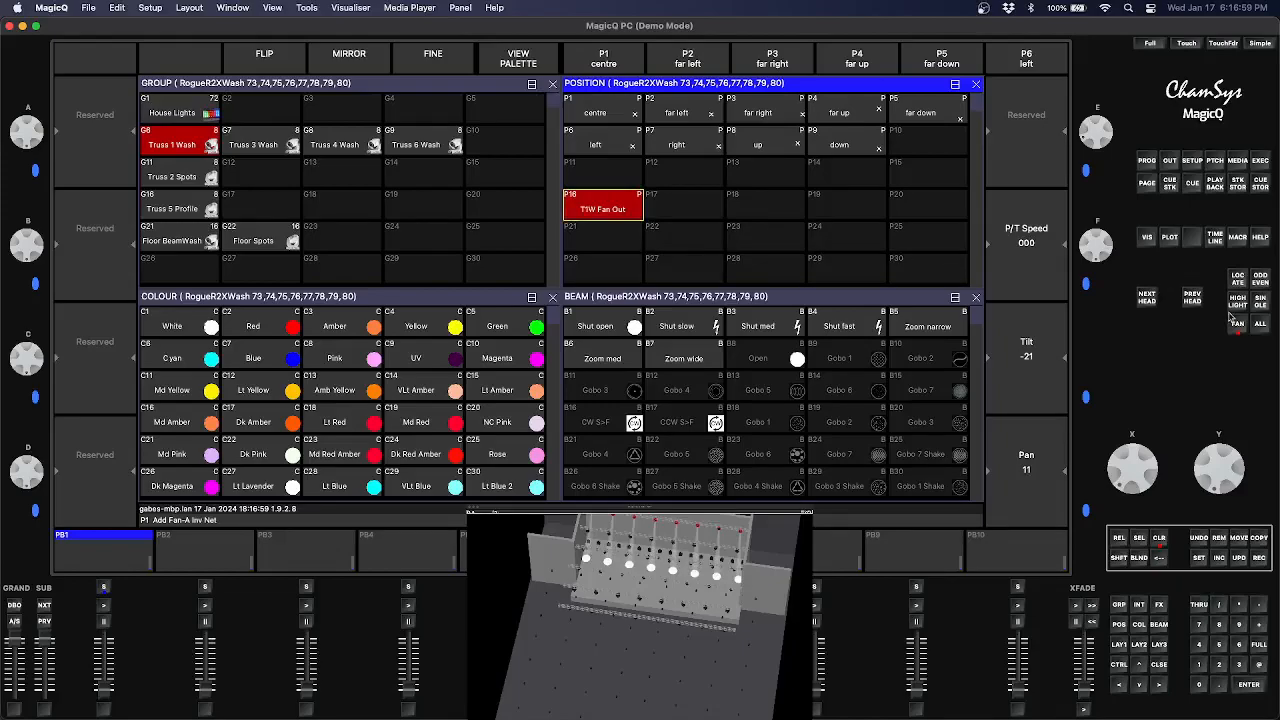
In the stage plot, apply a focus line to the selected washes, with X Pos 0 m and Z Pos -13.5 m
{"action": "left_click", "coordinate": [1168, 240]}
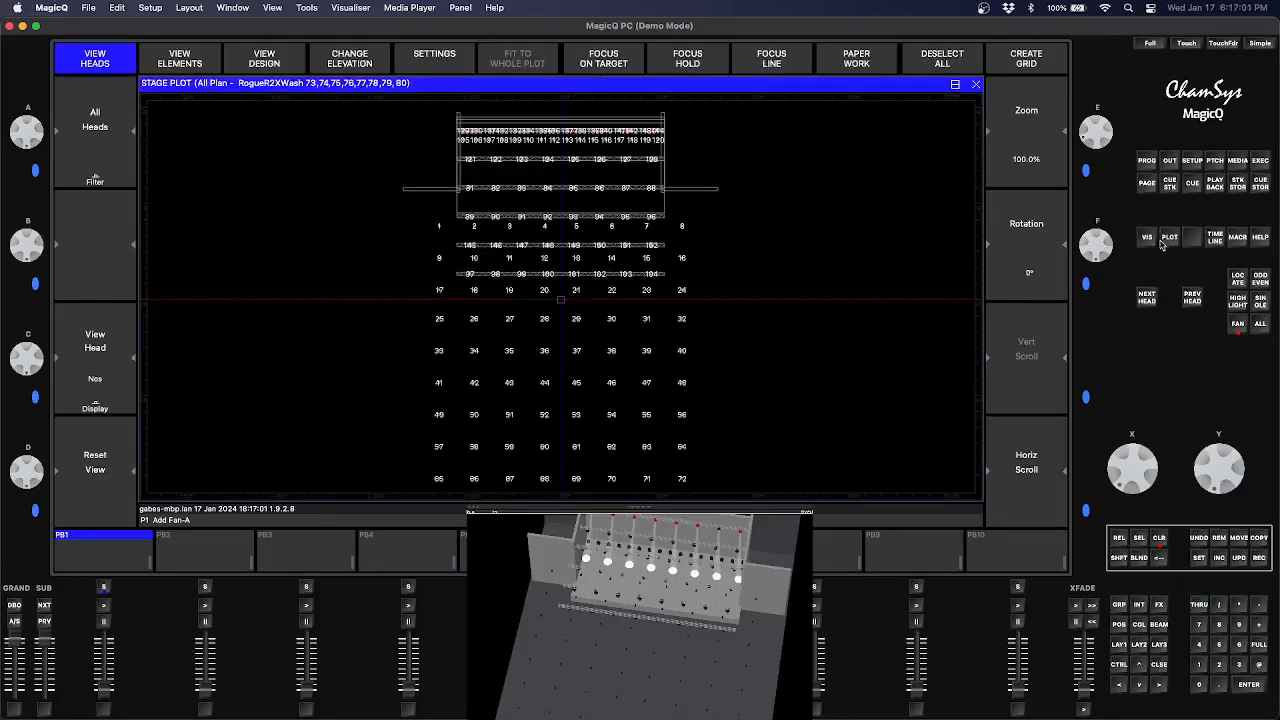
{"action": "left_click", "coordinate": [780, 64]}
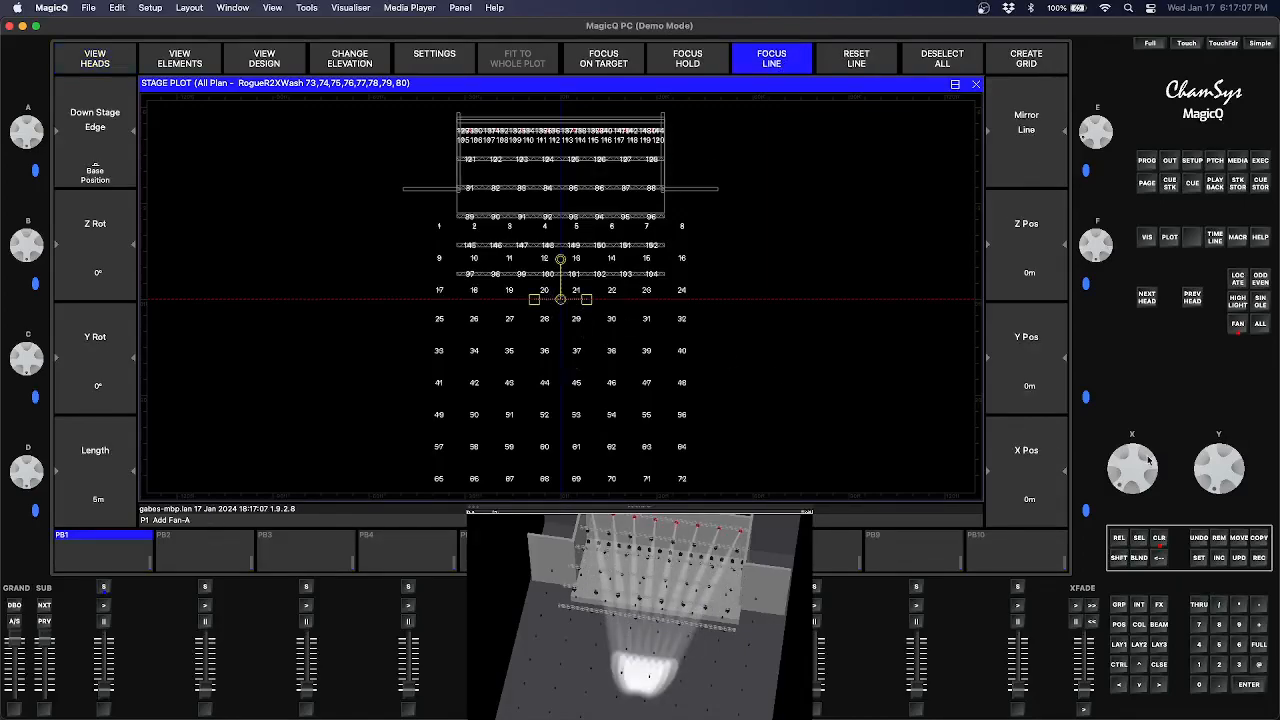
{"action": "scroll", "coordinate": [1148, 458], "scroll_direction": "up", "scroll_amount": 2}
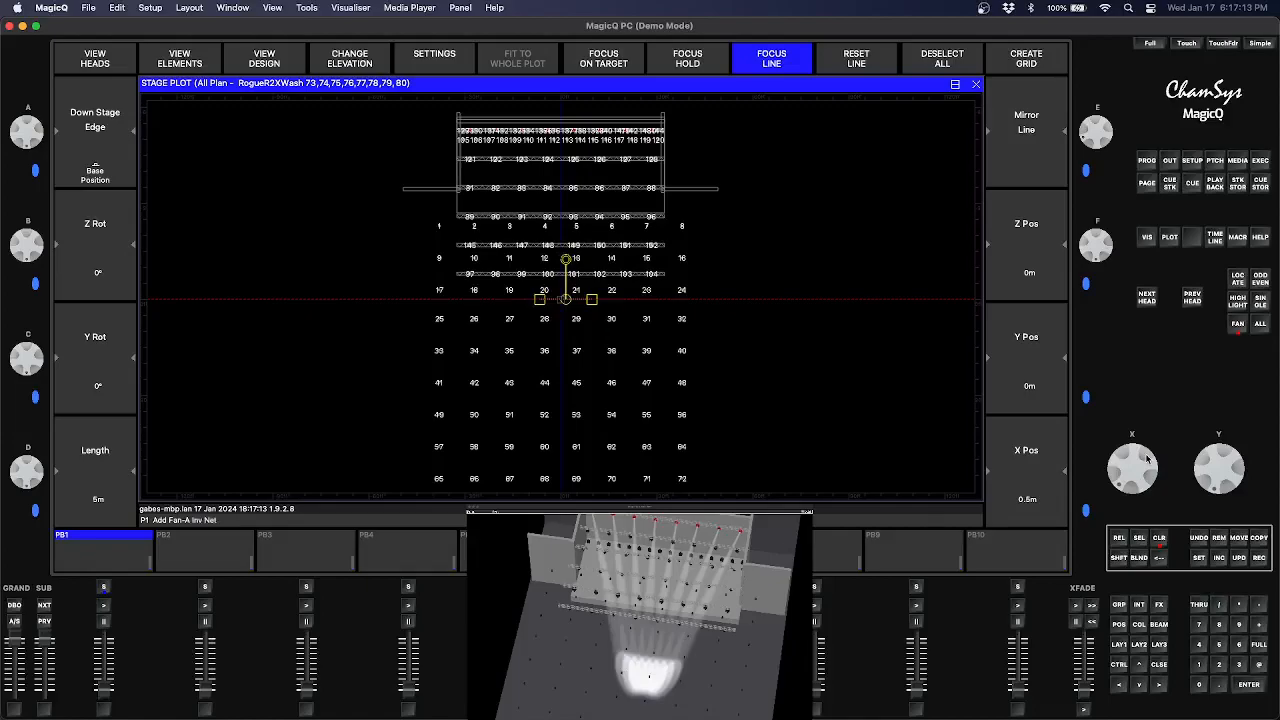
{"action": "left_click", "coordinate": [1040, 510]}
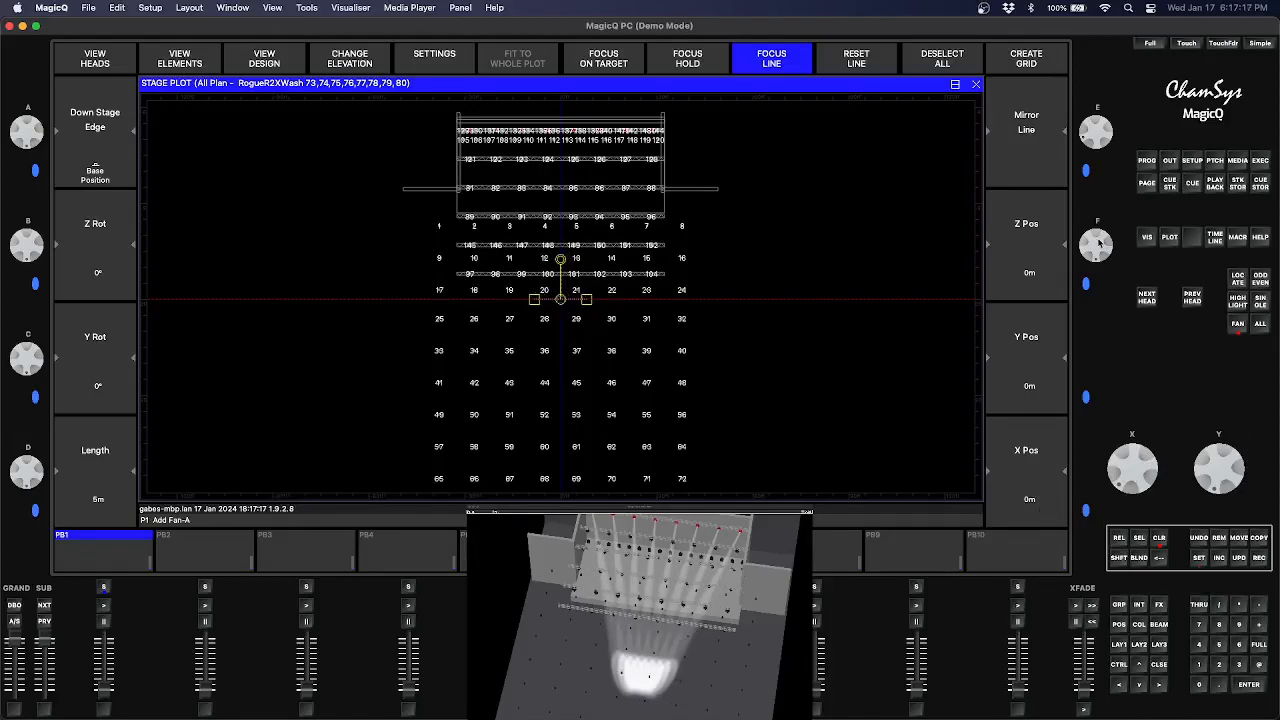
{"action": "left_click_drag", "start_coordinate": [1106, 244], "coordinate": [1102, 208]}
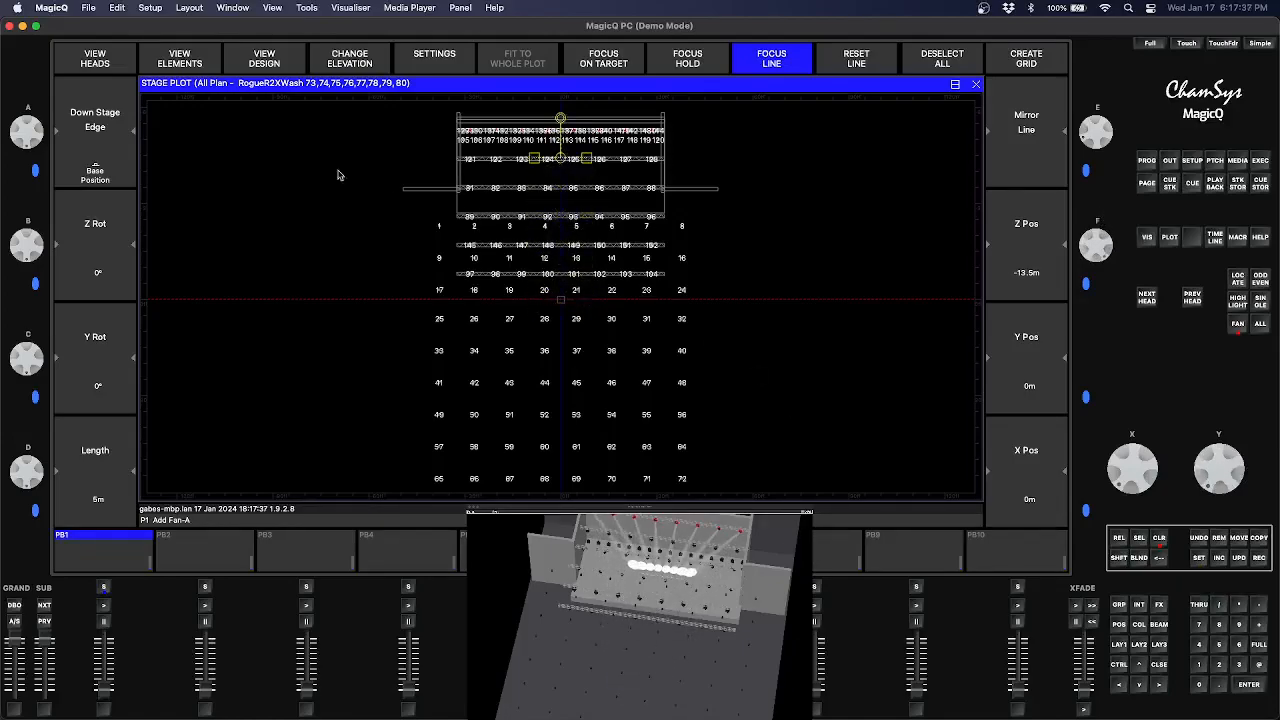
Switch the stage plot to the Front elevation, framing the focus line and the truss above it
{"action": "left_click", "coordinate": [322, 60]}
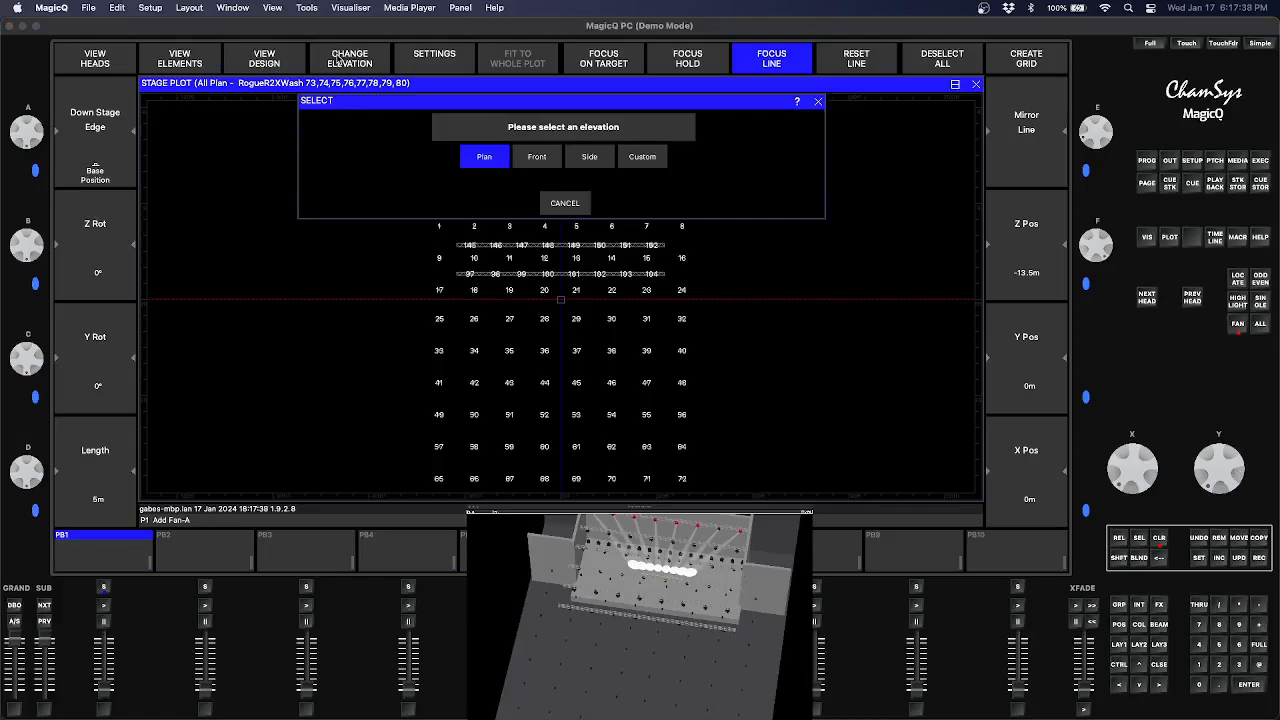
{"action": "left_click", "coordinate": [533, 159]}
{"action": "scroll", "coordinate": [563, 409], "scroll_direction": "up", "scroll_amount": 10}
{"action": "scroll", "coordinate": [563, 407], "scroll_direction": "down", "scroll_amount": 5}
{"action": "scroll", "coordinate": [553, 233], "scroll_direction": "down", "scroll_amount": 2}
{"action": "scroll", "coordinate": [553, 233], "scroll_direction": "up", "scroll_amount": 5}
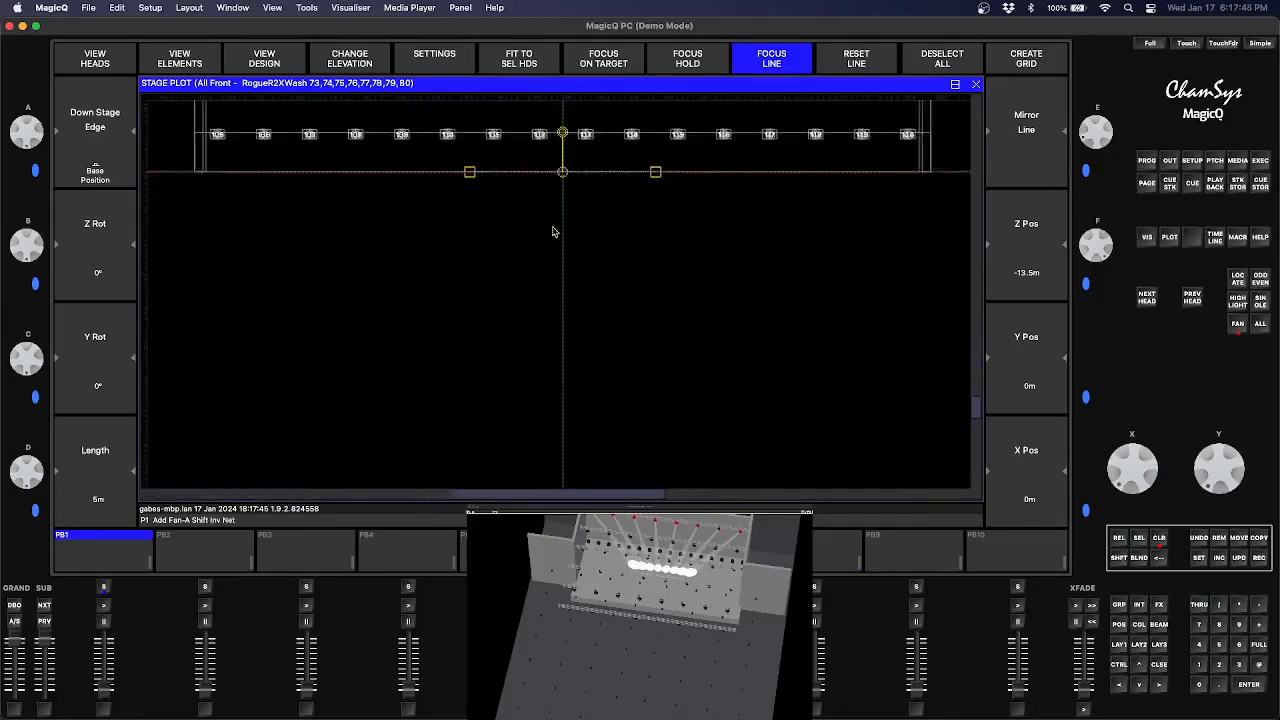
{"action": "scroll", "coordinate": [552, 231], "scroll_direction": "down", "scroll_amount": 2}
{"action": "scroll", "coordinate": [552, 231], "scroll_direction": "up", "scroll_amount": 10}
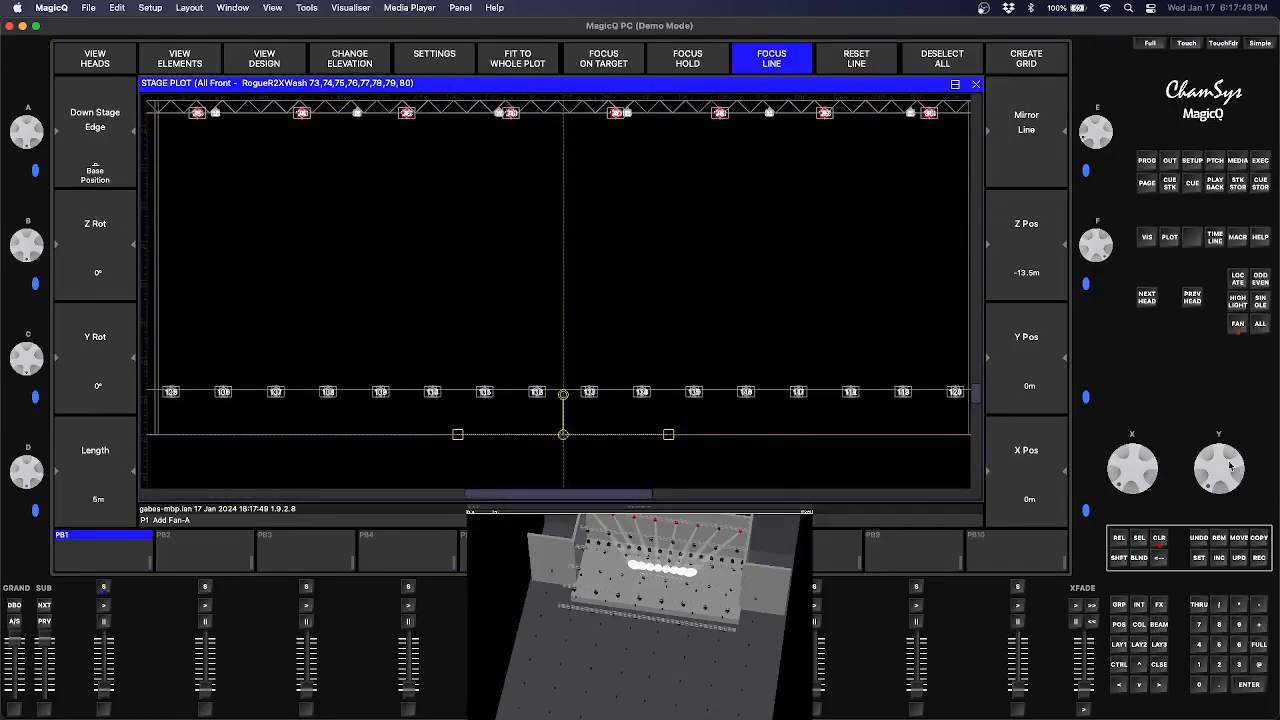
Raise the focus line to a Y Pos of 1 m and lengthen it to 11 m
{"action": "scroll", "coordinate": [1232, 470], "scroll_direction": "up", "scroll_amount": 5}
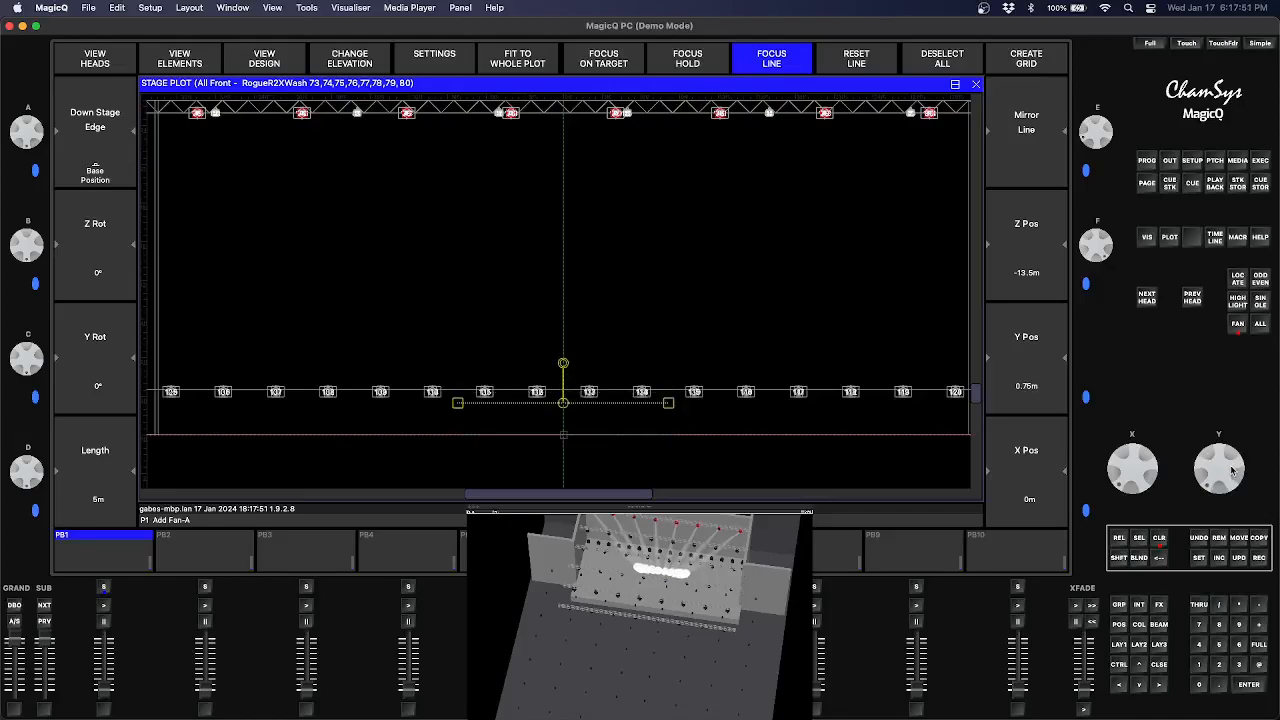
{"action": "scroll", "coordinate": [1232, 470], "scroll_direction": "down", "scroll_amount": 1}
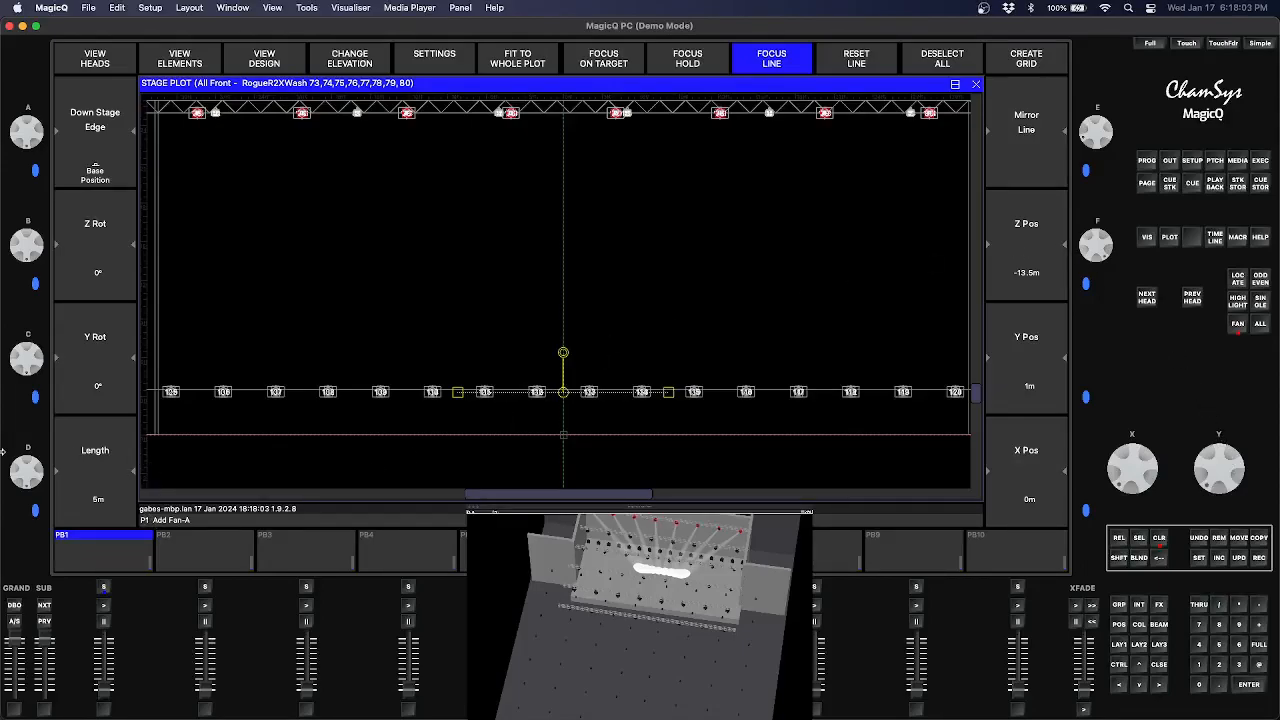
{"action": "mouse_move", "coordinate": [25, 483]}
{"action": "left_mouse_down"}
{"action": "mouse_move", "coordinate": [27, 462]}
{"action": "mouse_move", "coordinate": [31, 505]}
{"action": "mouse_move", "coordinate": [30, 493]}
{"action": "left_mouse_up"}
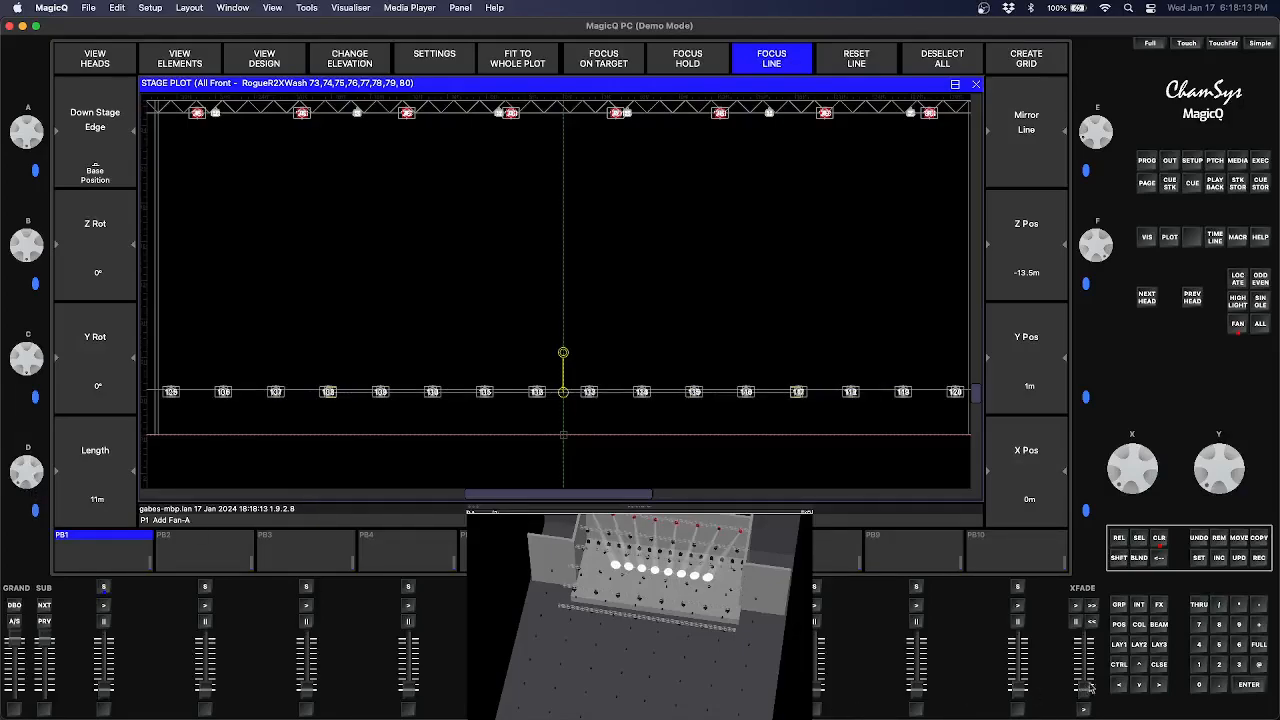
Record the focus-line aim of the Truss 1 washes as position palette P17 and name it "T1W Fan In"
{"action": "left_click", "coordinate": [1120, 645]}
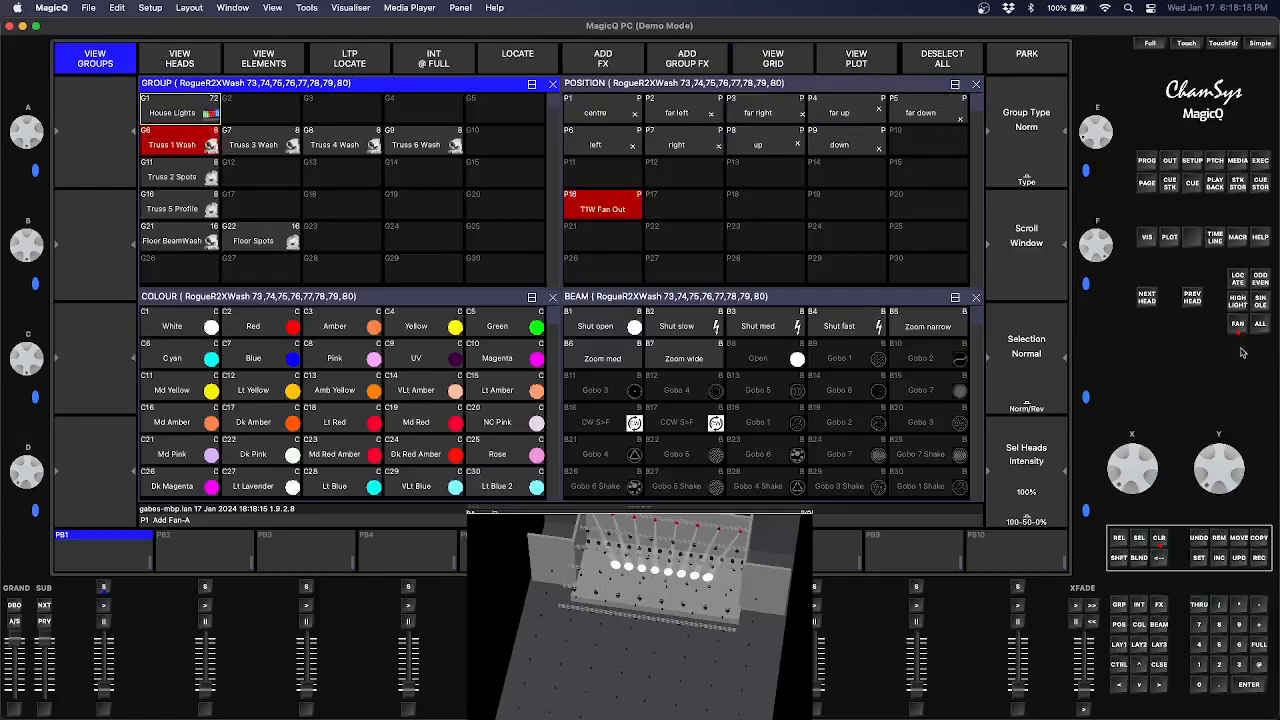
{"action": "left_click", "coordinate": [678, 209]}
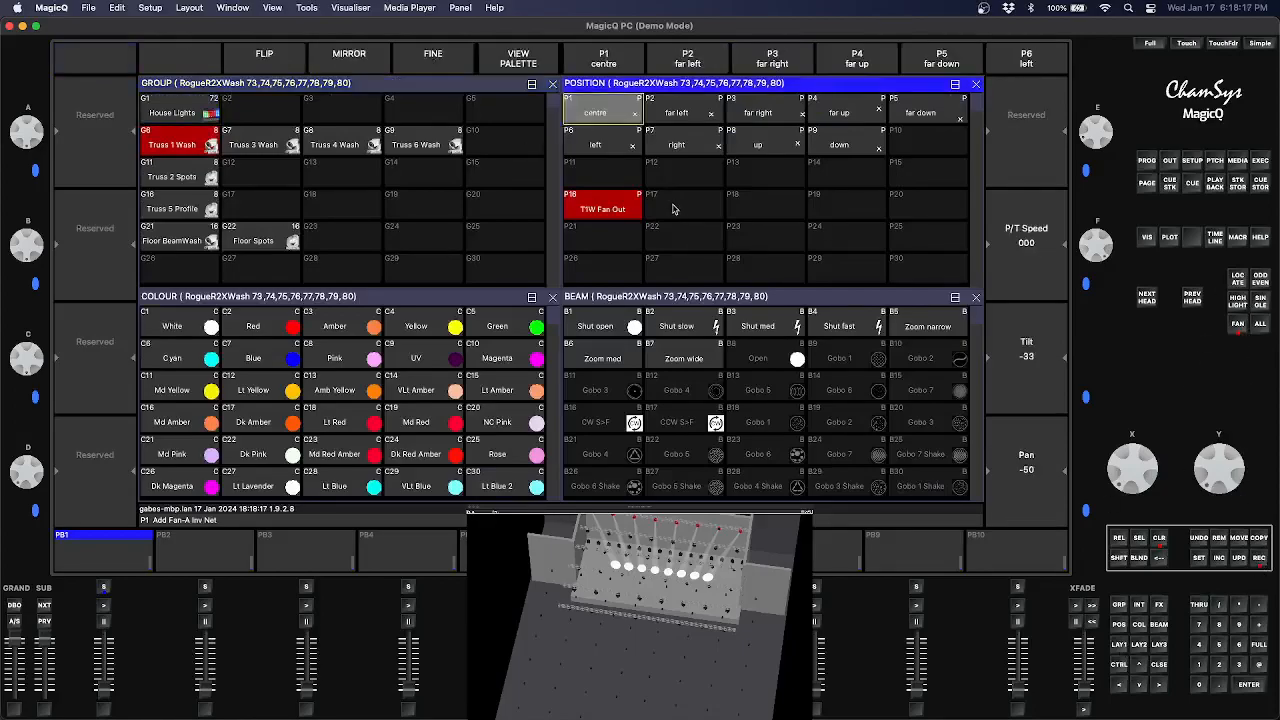
{"action": "left_click", "coordinate": [1201, 565]}
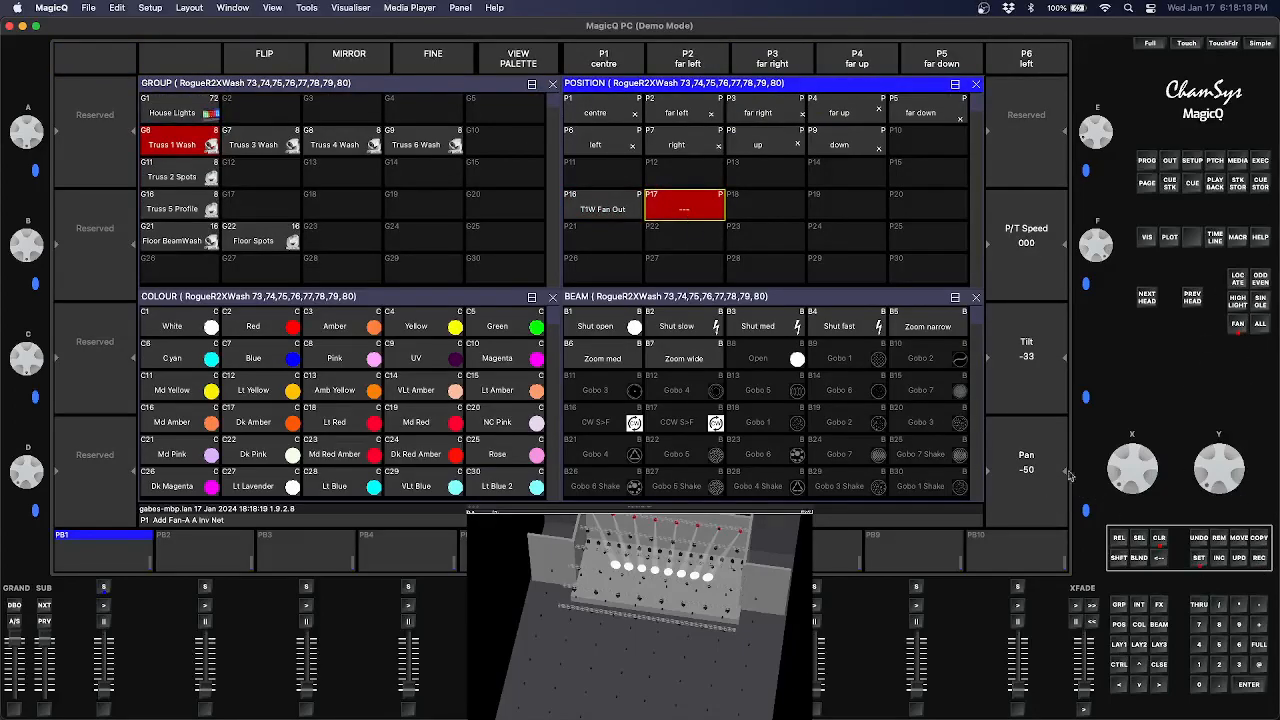
{"action": "left_click", "coordinate": [700, 218]}
{"action": "type", "text": "T1"}
{"action": "type", "text": "W "}
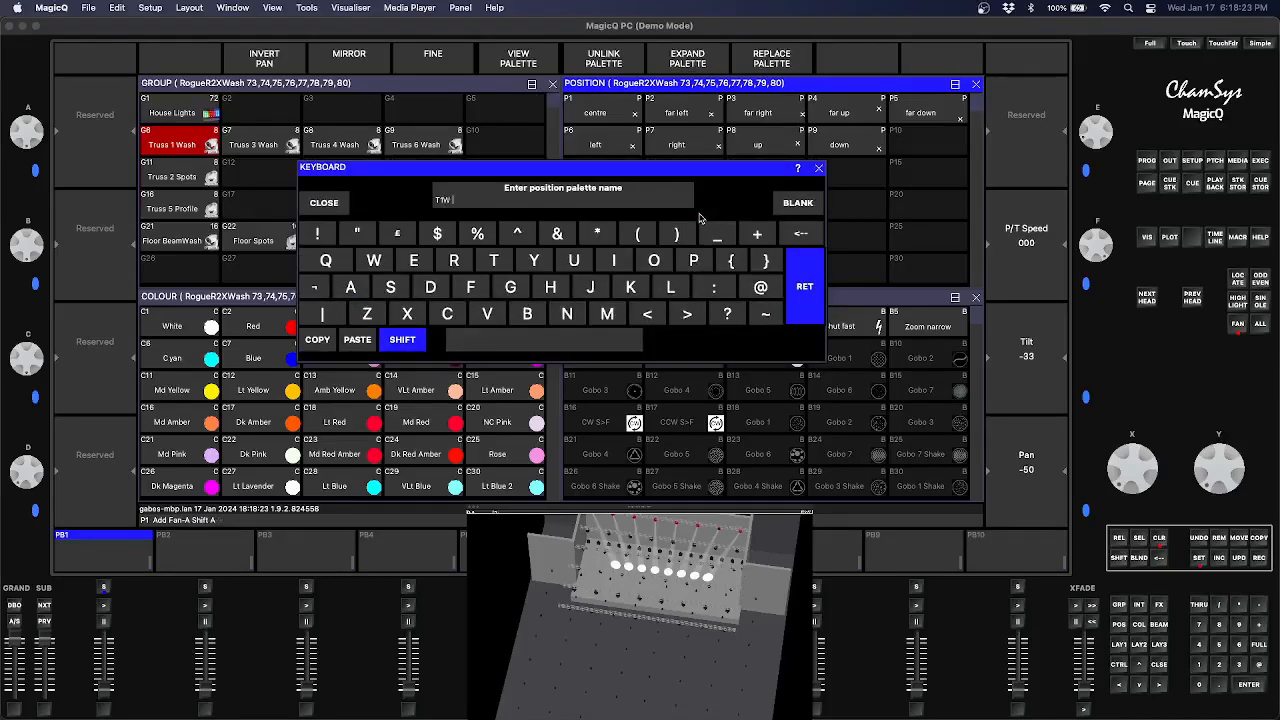
{"action": "type", "text": "Fan In"}
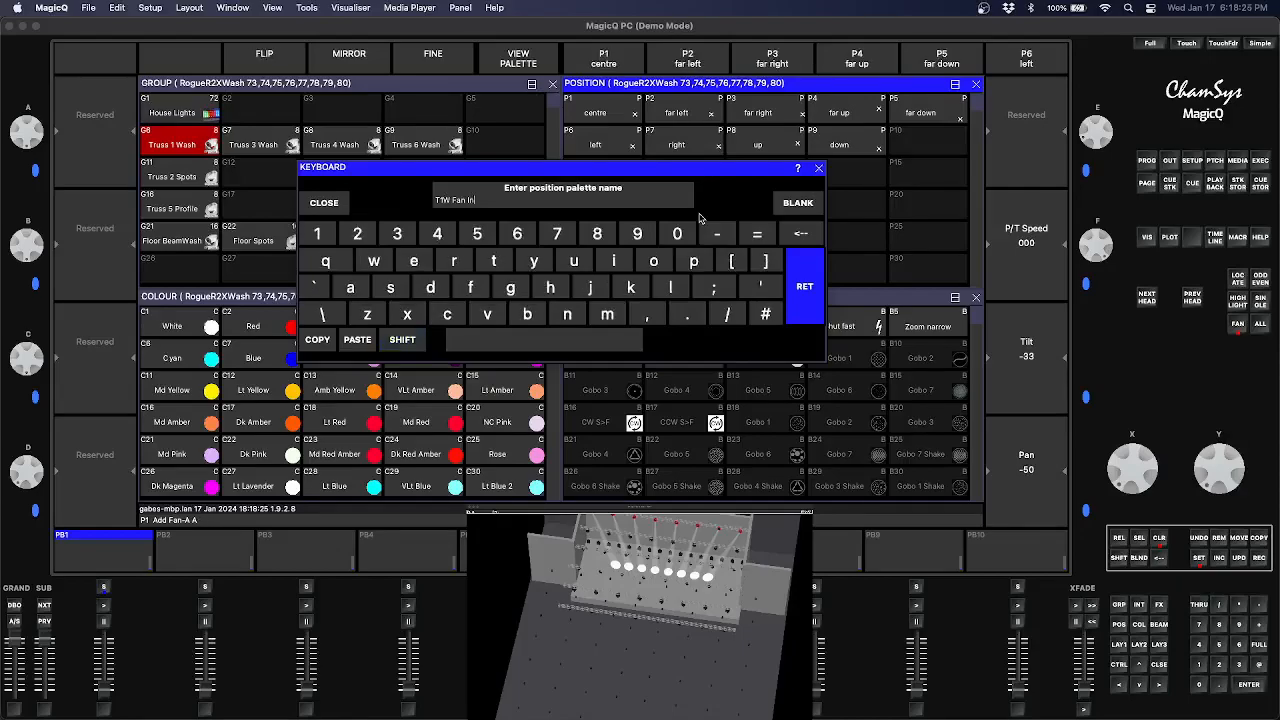
{"action": "left_click", "coordinate": [804, 289]}
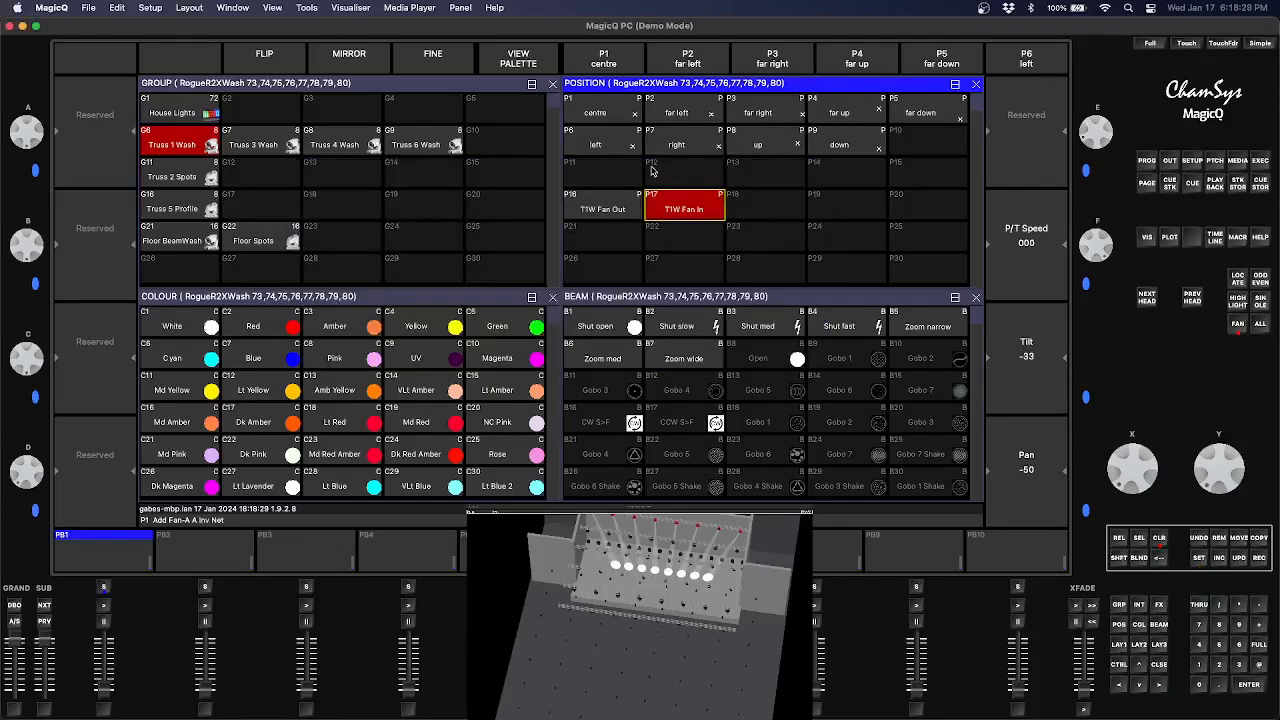
{"action": "left_click", "coordinate": [614, 119]}
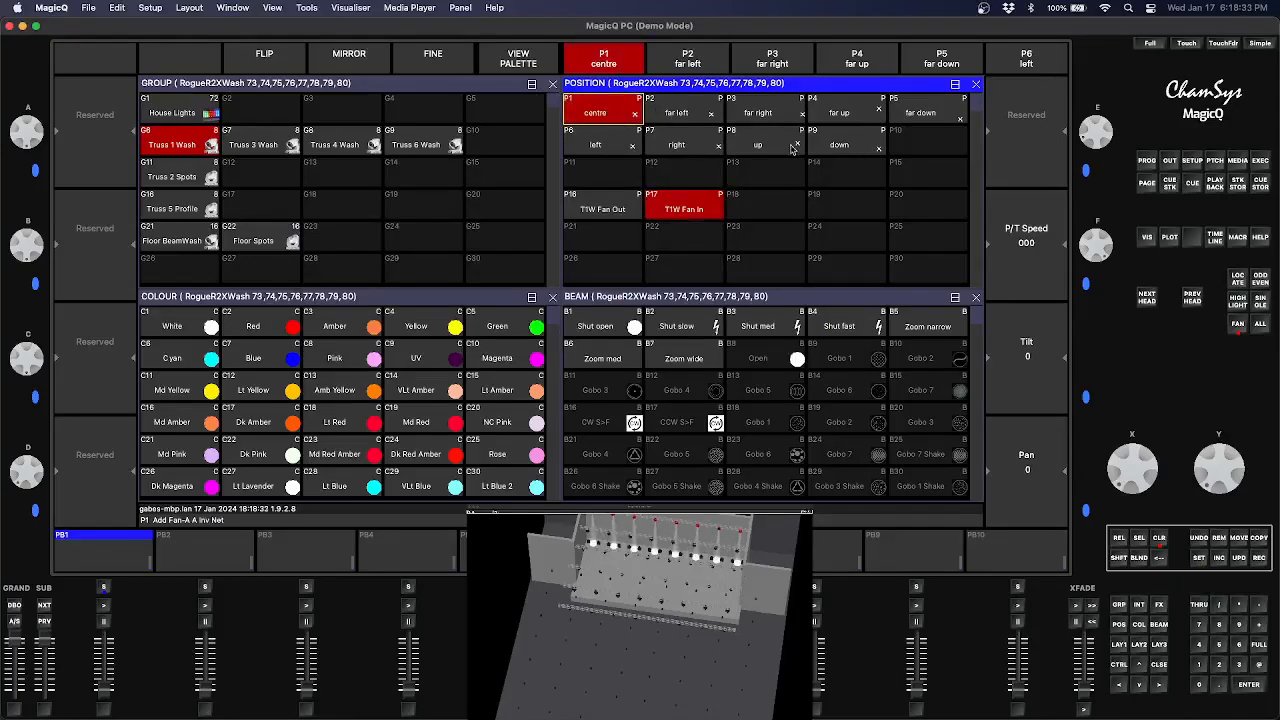
{"action": "left_click", "coordinate": [760, 148]}
{"action": "left_click", "coordinate": [845, 152]}
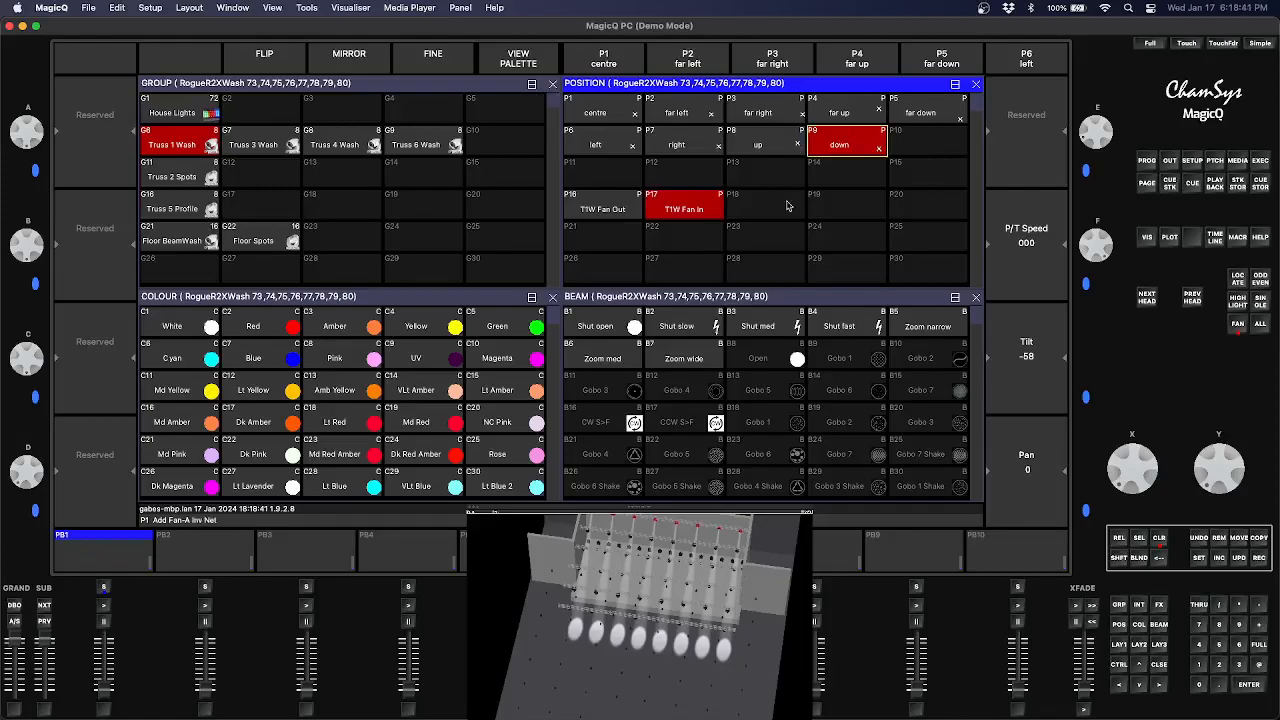
{"action": "scroll", "coordinate": [1234, 470], "scroll_direction": "up", "scroll_amount": 5}
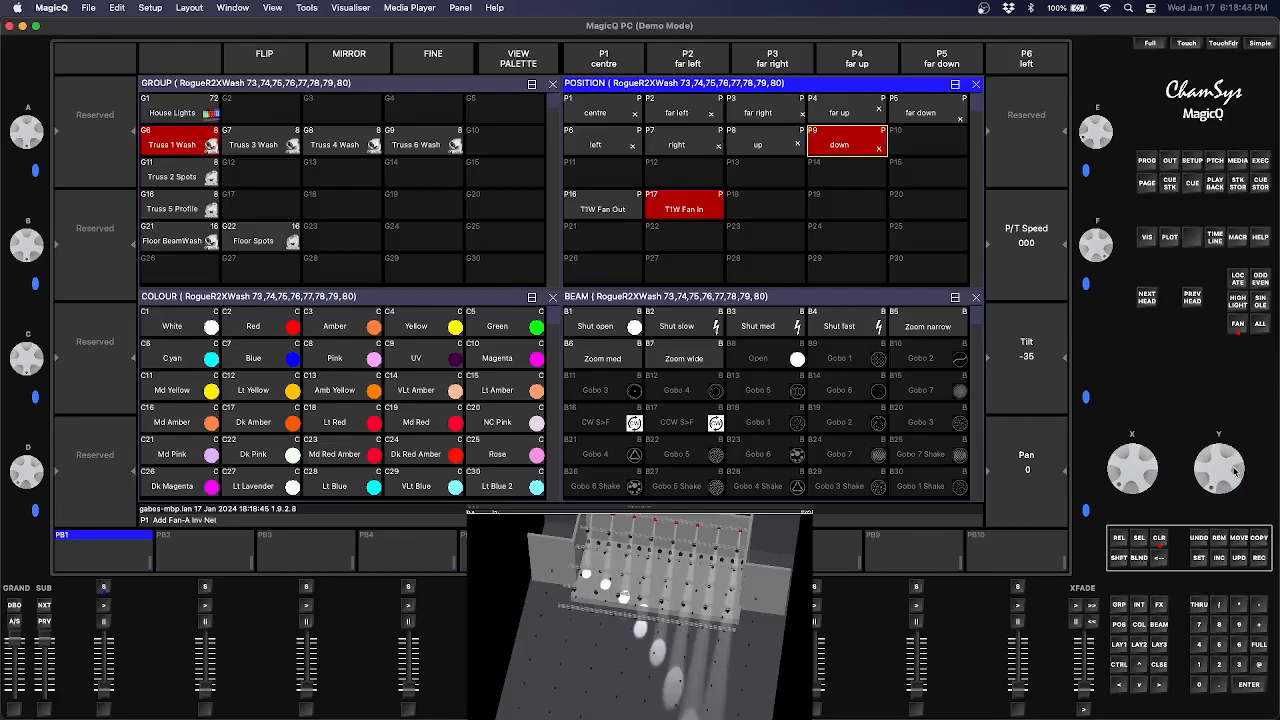
{"action": "scroll", "coordinate": [1234, 470], "scroll_direction": "up", "scroll_amount": 1}
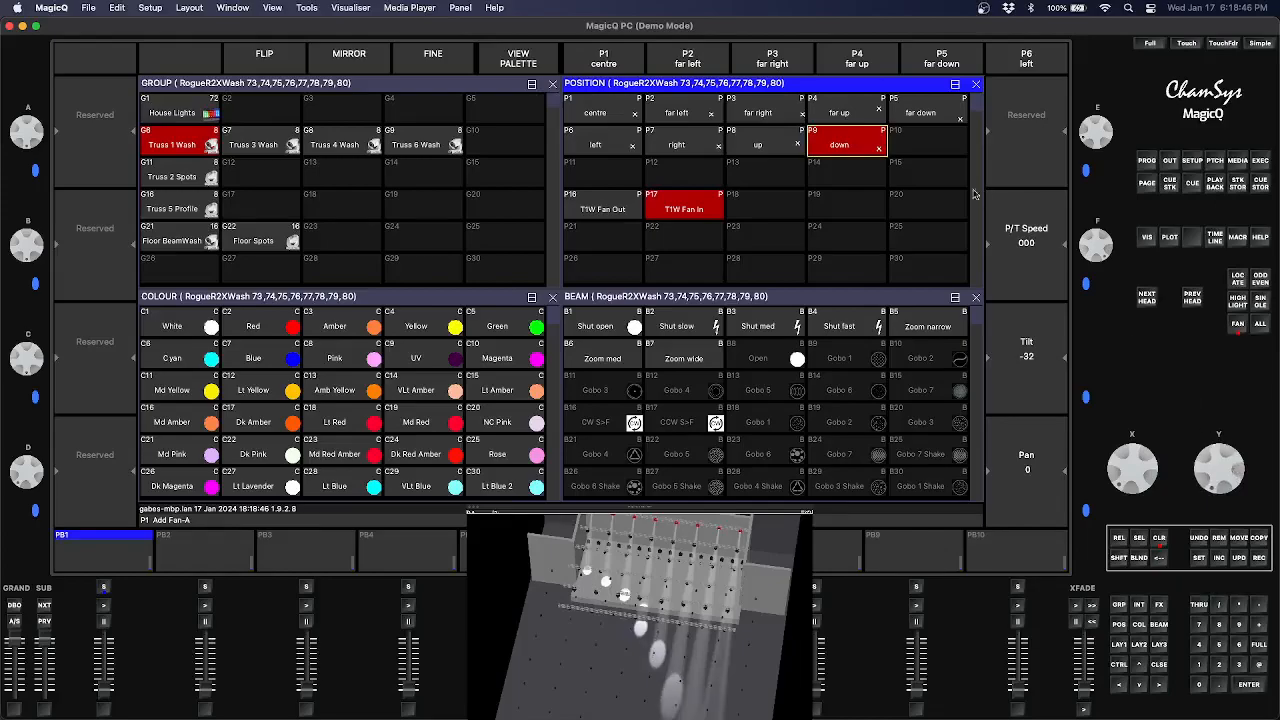
Apply the down palette to the Truss 1 washes, turn off fanning, set tilt to -22 and record position palette P18
{"action": "left_click", "coordinate": [838, 142]}
{"action": "left_click", "coordinate": [1238, 325]}
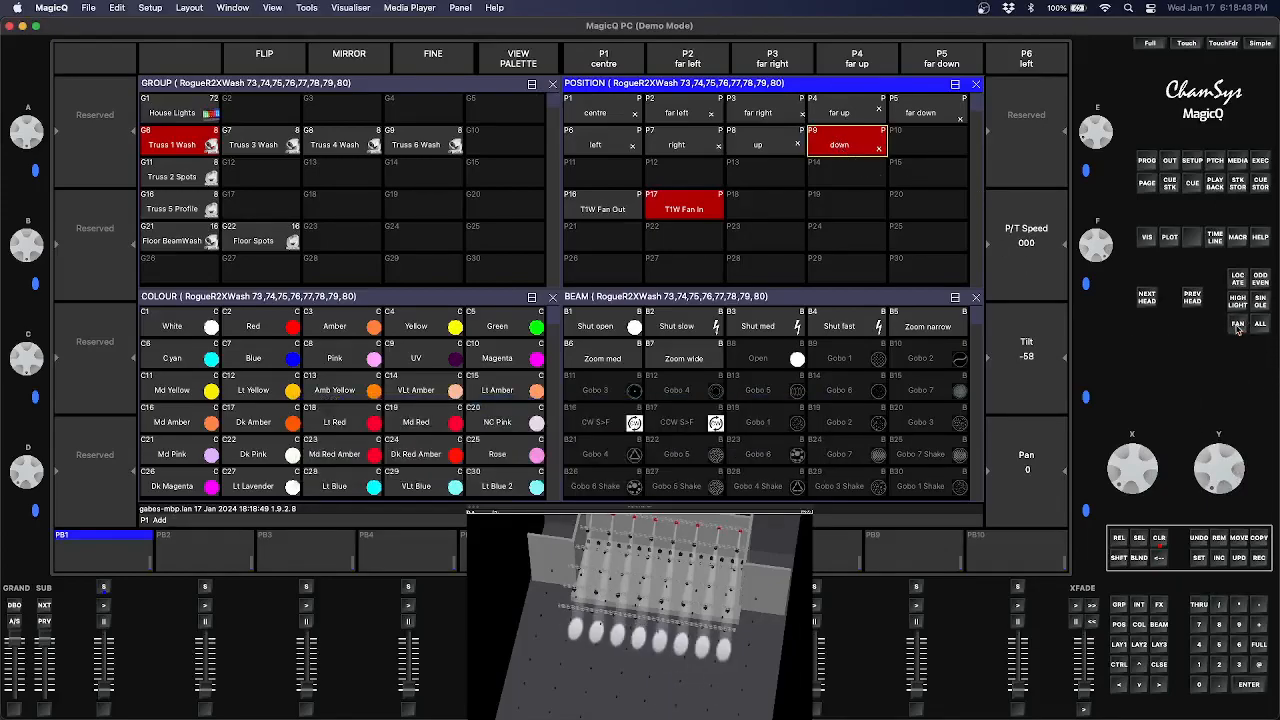
{"action": "scroll", "coordinate": [1232, 488], "scroll_direction": "up", "scroll_amount": 4}
{"action": "scroll", "coordinate": [1232, 490], "scroll_direction": "up", "scroll_amount": 8}
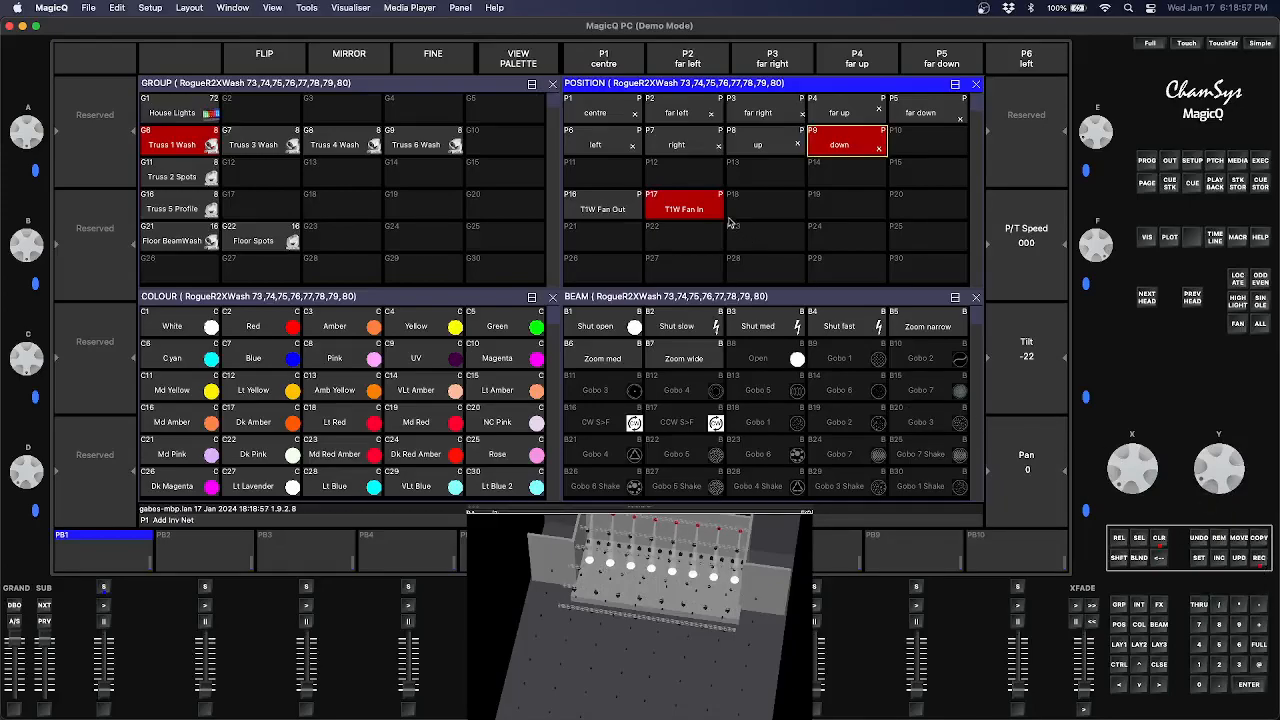
{"action": "left_click", "coordinate": [752, 219]}
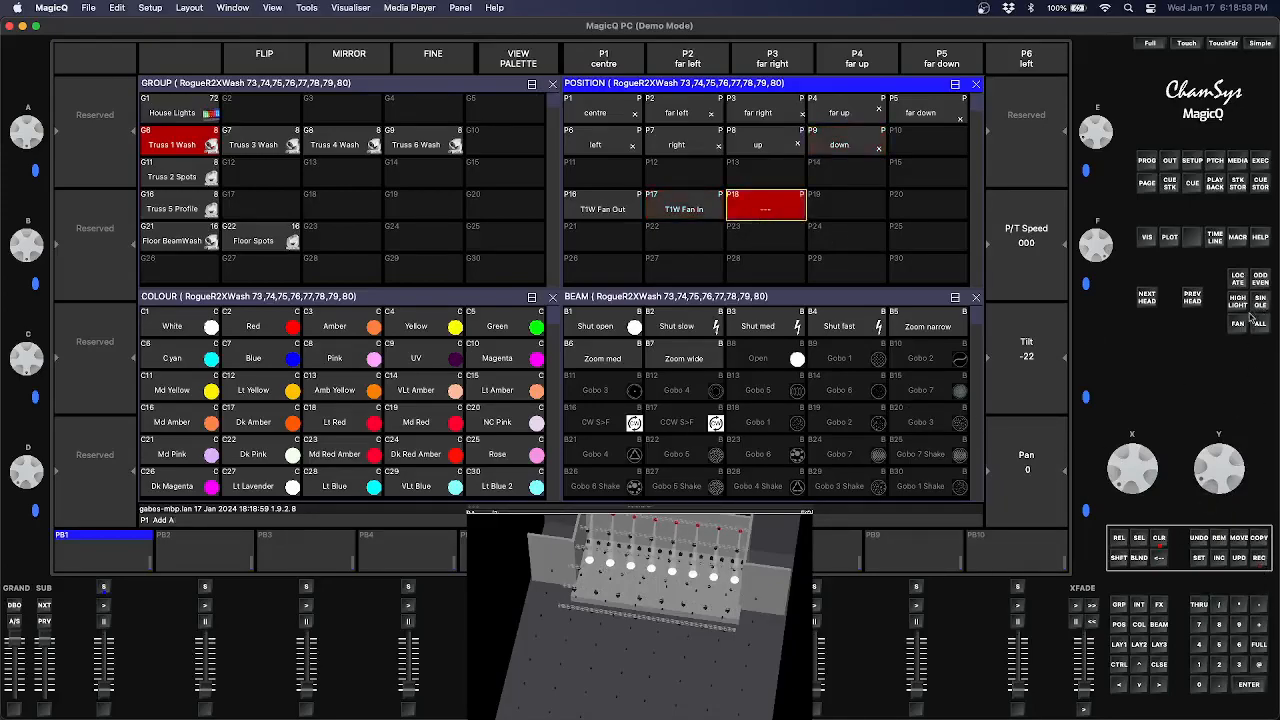
Name position palette P18 "T1W Slight Down"
{"action": "left_click", "coordinate": [1200, 559]}
{"action": "left_click", "coordinate": [772, 221]}
{"action": "type", "text": "T1W "}
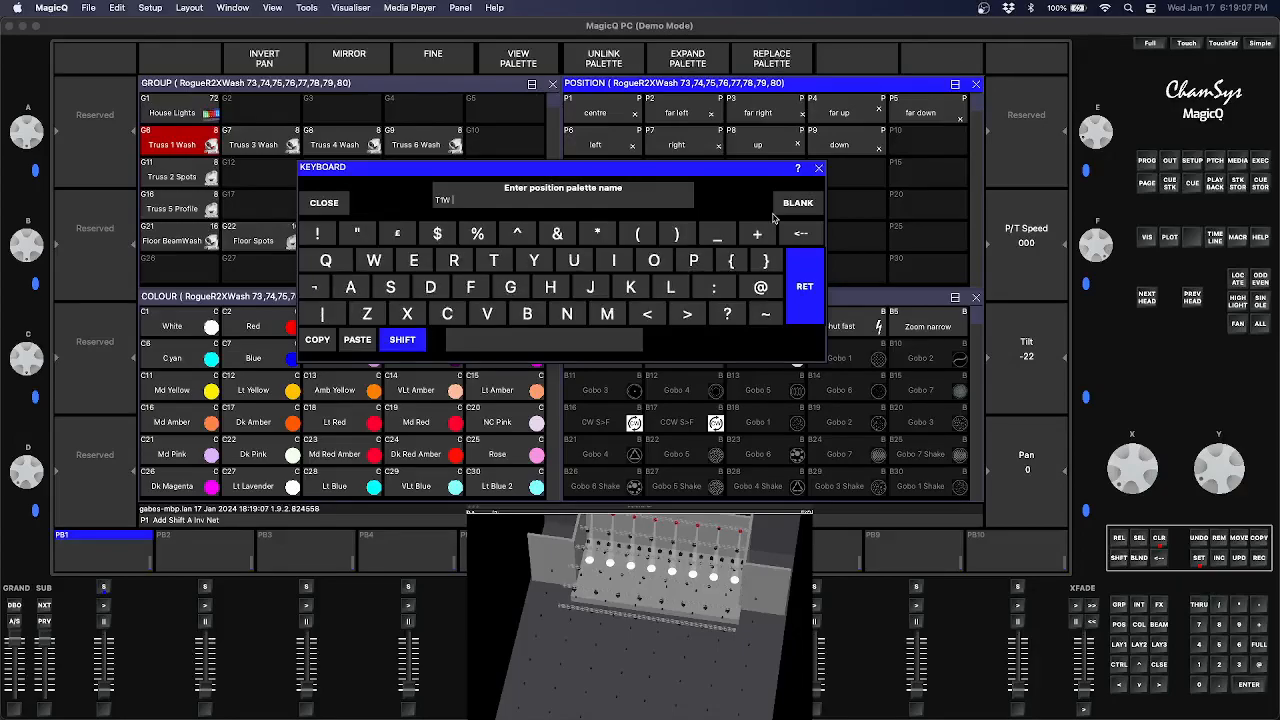
{"action": "type", "text": "Do"}
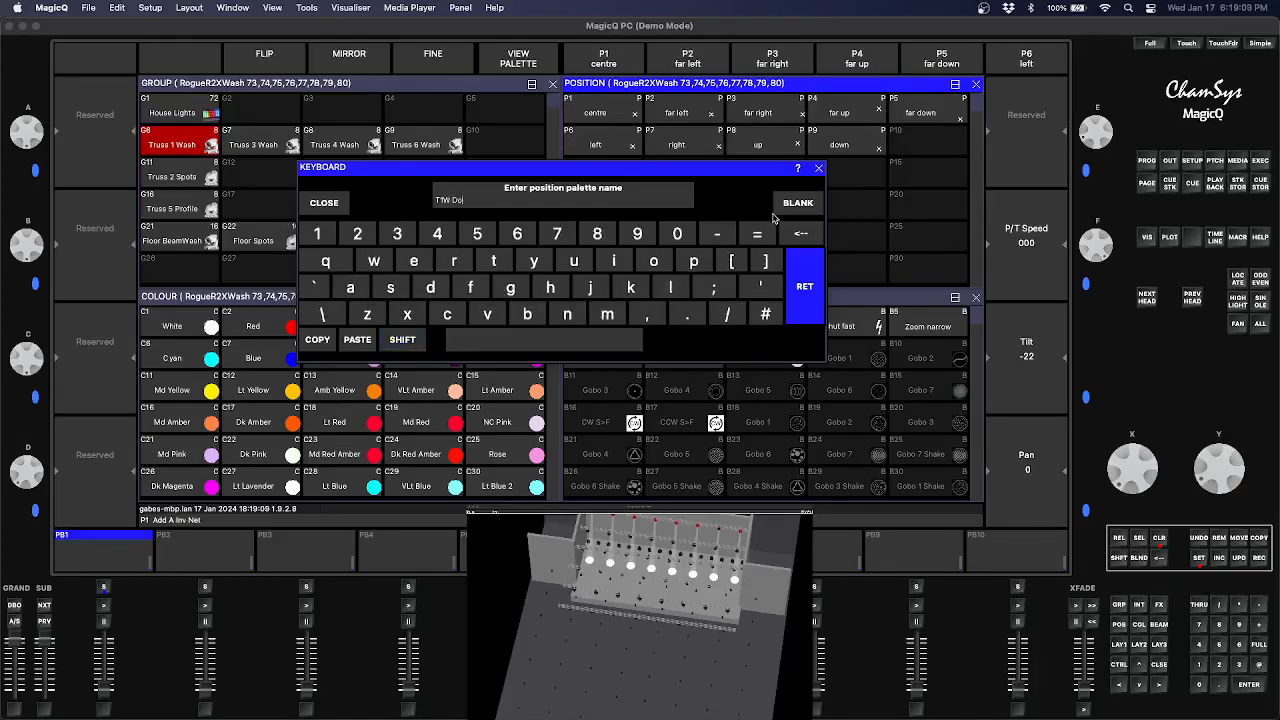
{"action": "type", "text": "pstag"}
{"action": "key", "text": "BackSpace"}
{"action": "key", "text": "BackSpace"}
{"action": "key", "text": "BackSpace"}
{"action": "key", "text": "shift"}
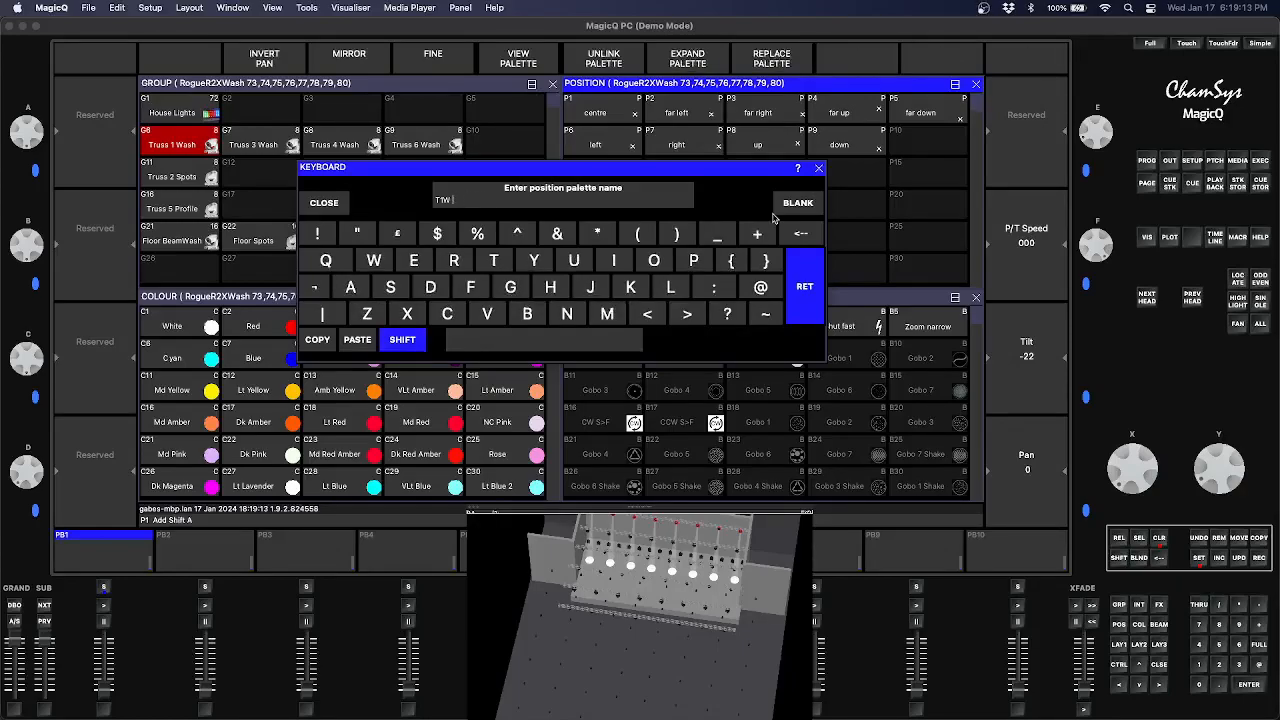
{"action": "type", "text": "Slight Do"}
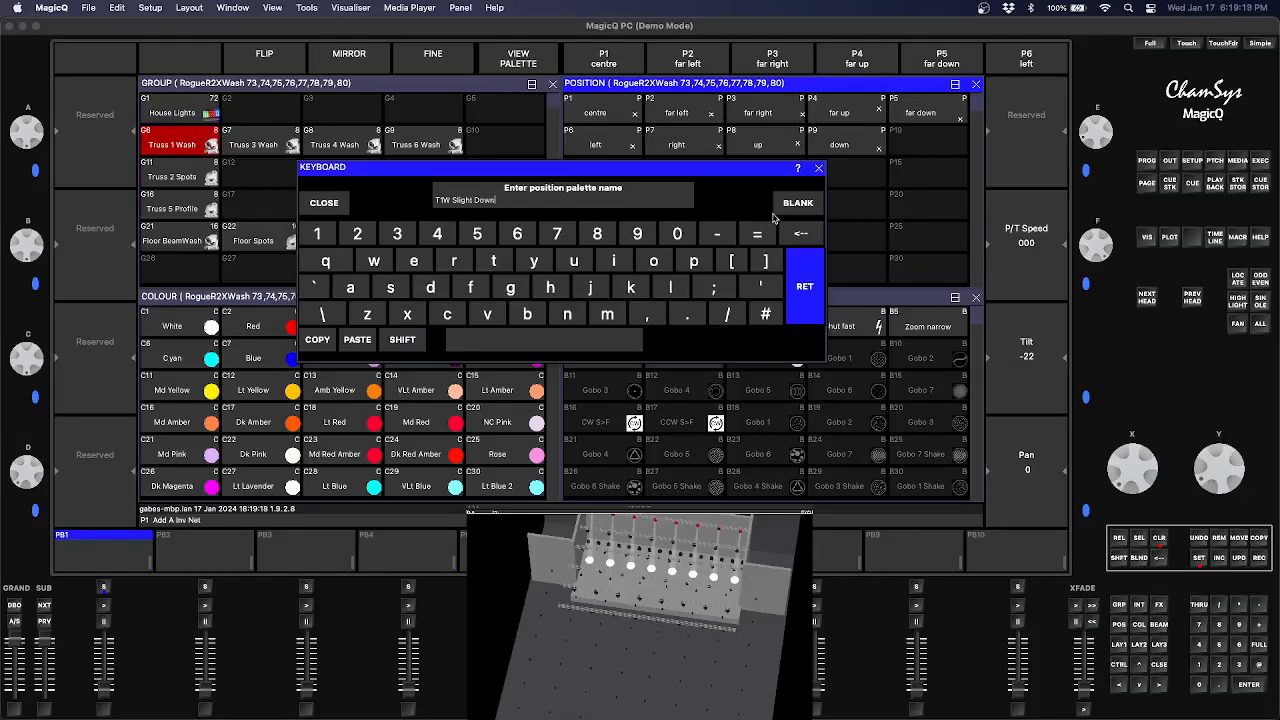
{"action": "type", "text": "wn"}
{"action": "left_click", "coordinate": [805, 284]}
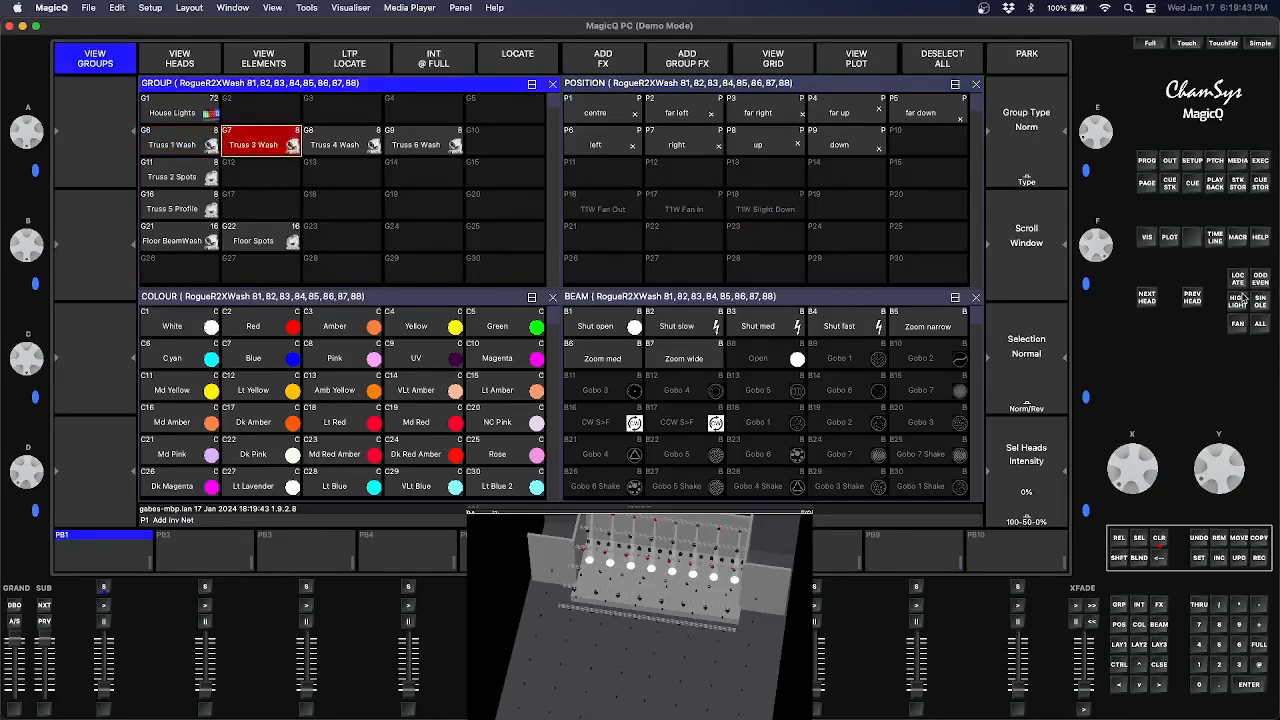
Clear the programmer and select the Truss 3 Wash group at 100% intensity
{"action": "left_click", "coordinate": [1159, 538]}
{"action": "left_click", "coordinate": [245, 147]}
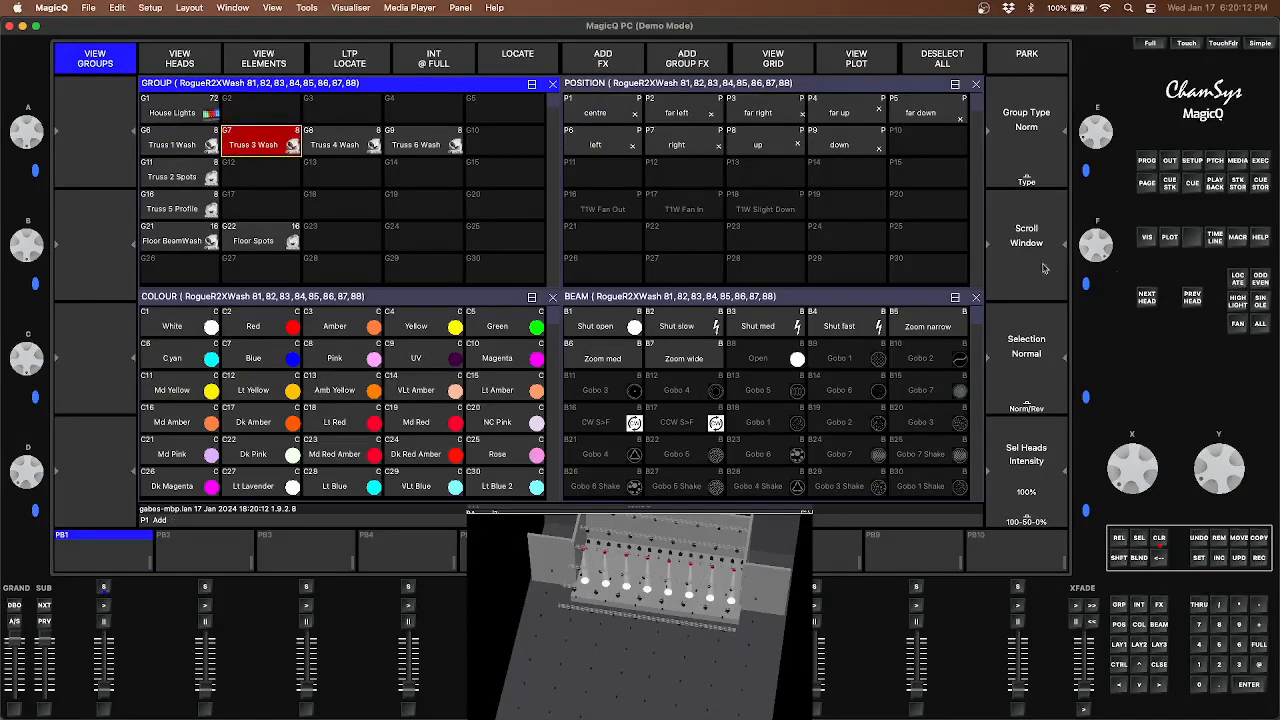
{"action": "left_click", "coordinate": [606, 212]}
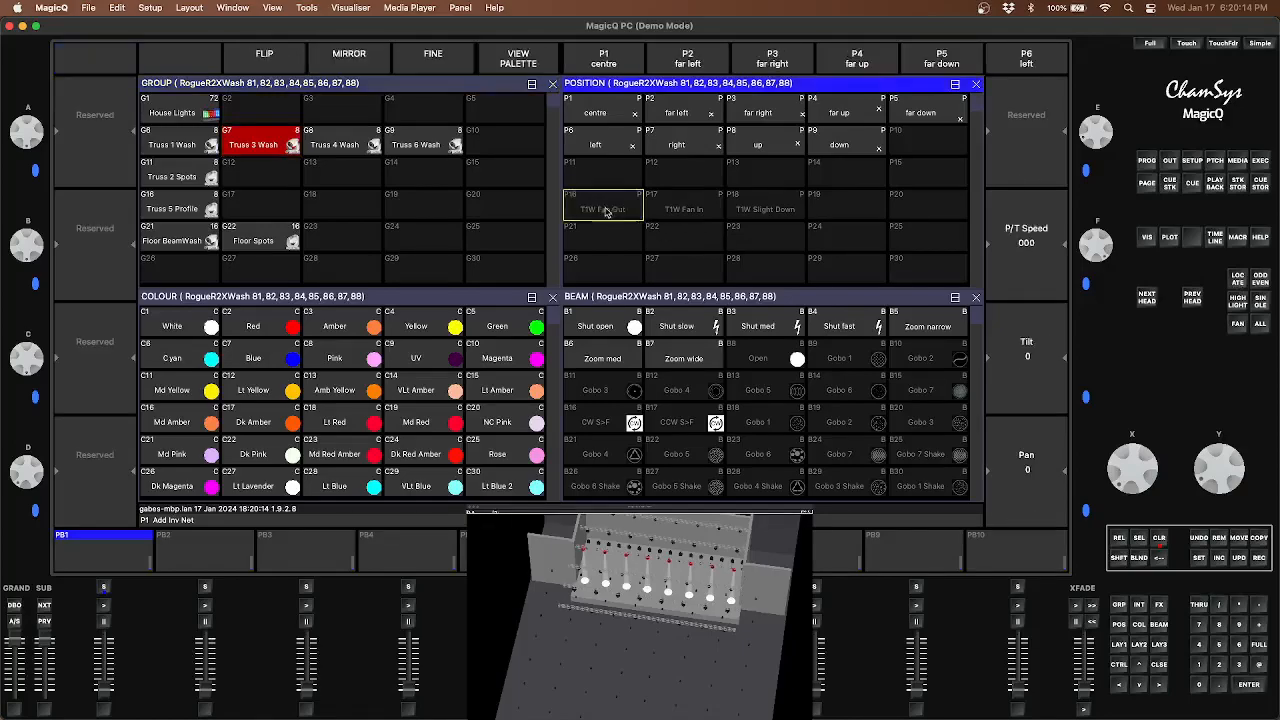
{"action": "left_click", "coordinate": [697, 211]}
{"action": "left_click", "coordinate": [760, 212]}
{"action": "left_click", "coordinate": [690, 211]}
{"action": "left_click", "coordinate": [631, 211]}
{"action": "left_click", "coordinate": [685, 211]}
{"action": "left_click", "coordinate": [767, 211]}
{"action": "left_click", "coordinate": [690, 211]}
{"action": "left_click", "coordinate": [632, 216]}
{"action": "left_click", "coordinate": [685, 213]}
{"action": "left_click", "coordinate": [758, 212]}
{"action": "left_click", "coordinate": [698, 216]}
{"action": "left_click", "coordinate": [627, 217]}
{"action": "left_click", "coordinate": [631, 212]}
{"action": "left_click", "coordinate": [631, 214]}
{"action": "left_click", "coordinate": [631, 214]}
Move the T1W Fan Out, T1W Fan In and T1W Slight Down palettes to P11, P12 and P13
{"action": "left_click_drag", "start_coordinate": [575, 211], "coordinate": [580, 176]}
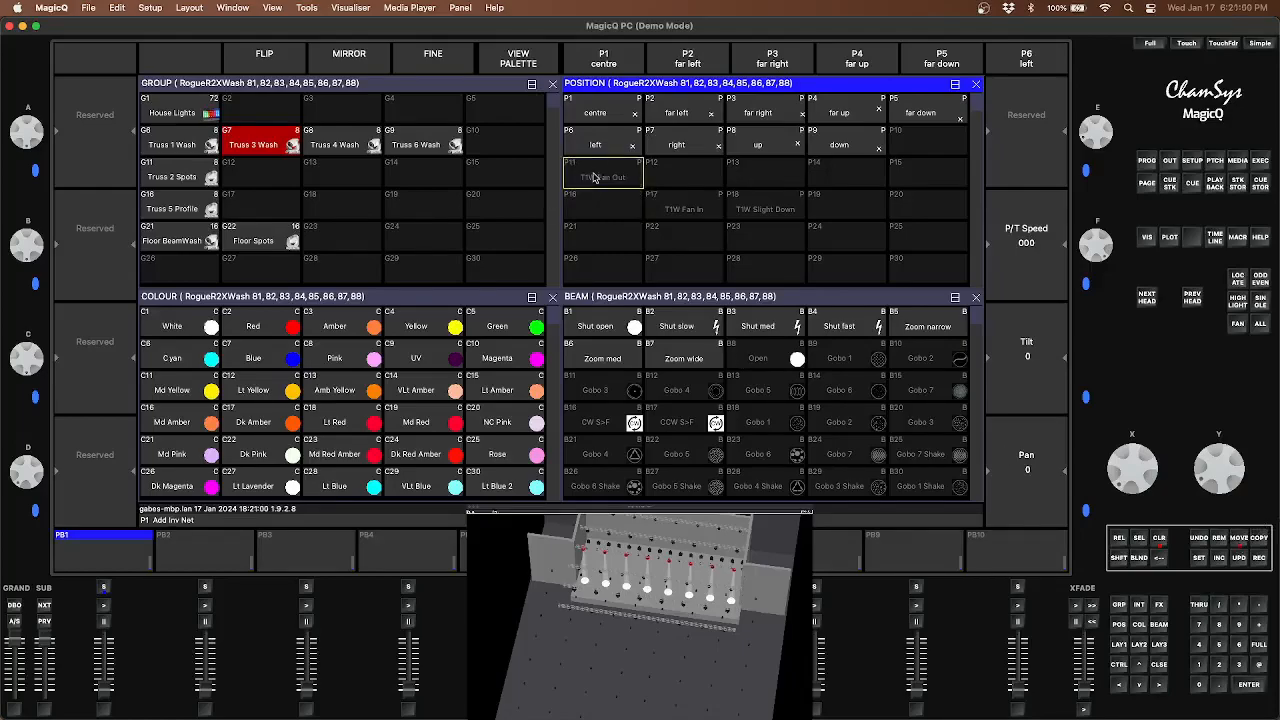
{"action": "left_click_drag", "start_coordinate": [700, 214], "coordinate": [694, 182]}
{"action": "left_click_drag", "start_coordinate": [758, 208], "coordinate": [762, 183]}
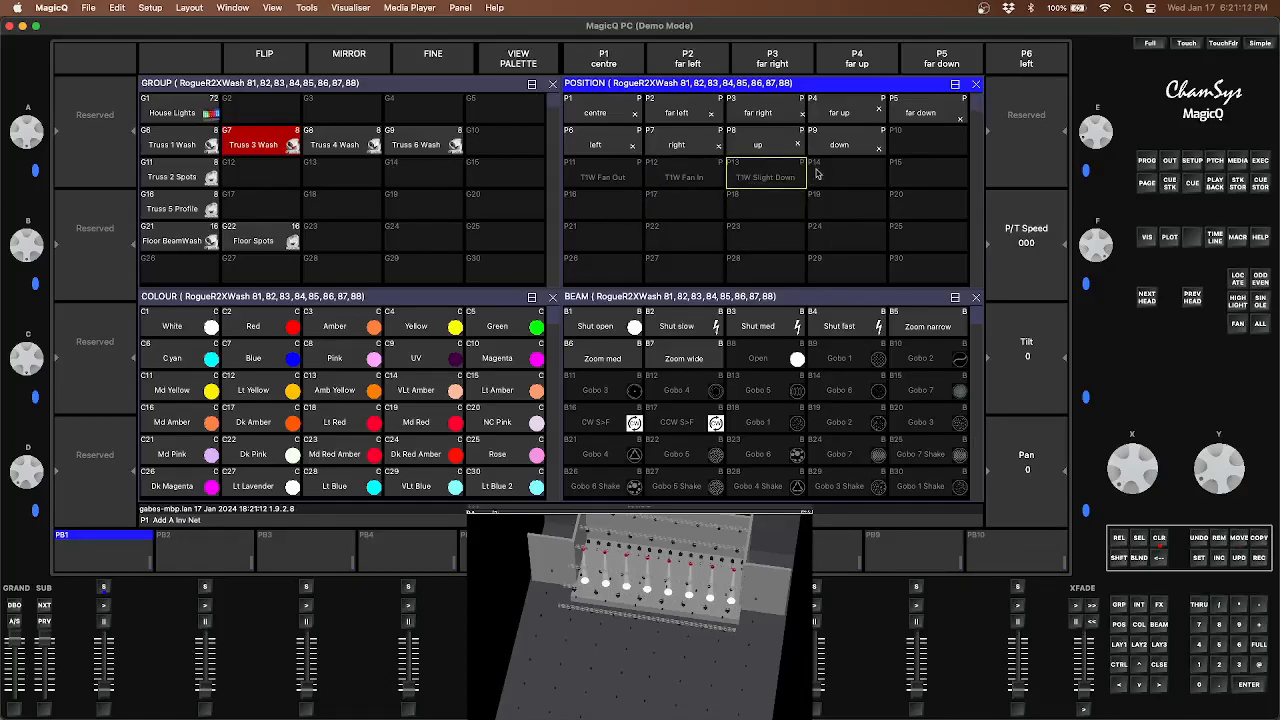
Apply the down palette to the Truss 3 washes, set their tilt to -15 and record it as position palette P18
{"action": "left_click", "coordinate": [838, 148]}
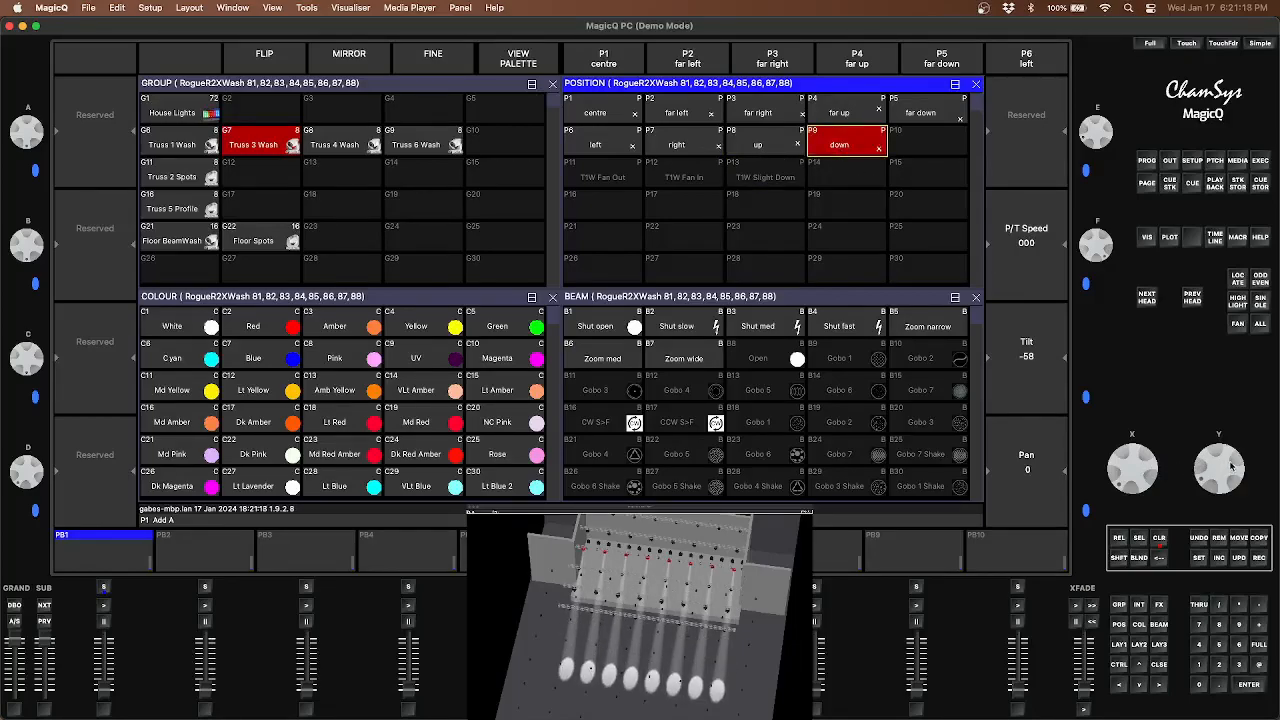
{"action": "left_click_drag", "start_coordinate": [1232, 468], "coordinate": [1231, 498]}
{"action": "left_click_drag", "start_coordinate": [640, 620], "coordinate": [616, 590]}
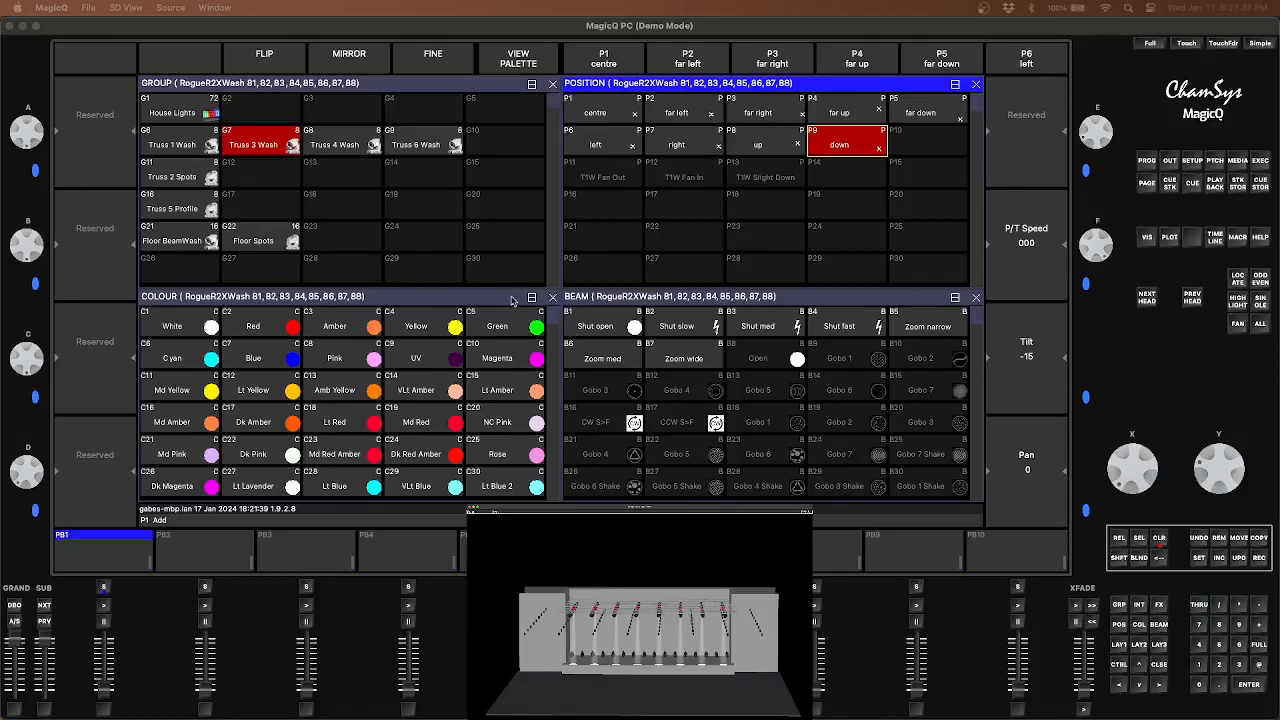
{"action": "left_click", "coordinate": [758, 208]}
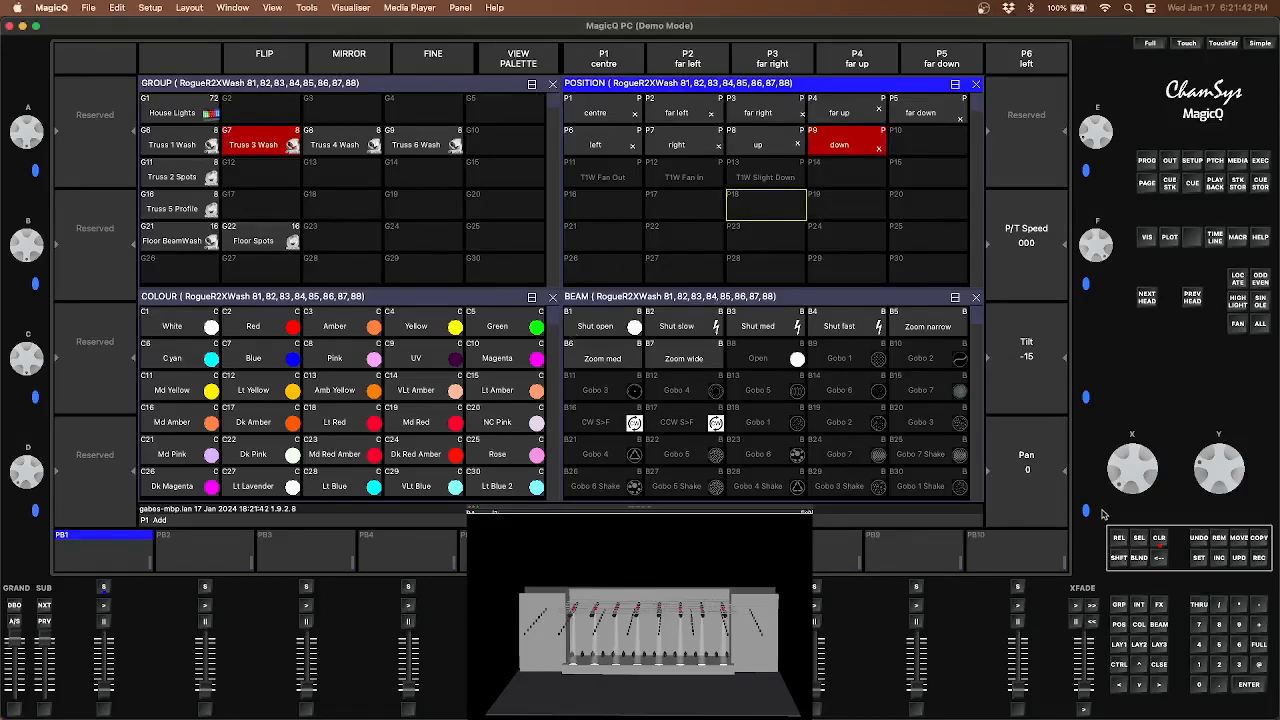
{"action": "left_click", "coordinate": [1259, 557]}
{"action": "left_click", "coordinate": [766, 210]}
{"action": "left_click_drag", "start_coordinate": [640, 620], "coordinate": [614, 678]}
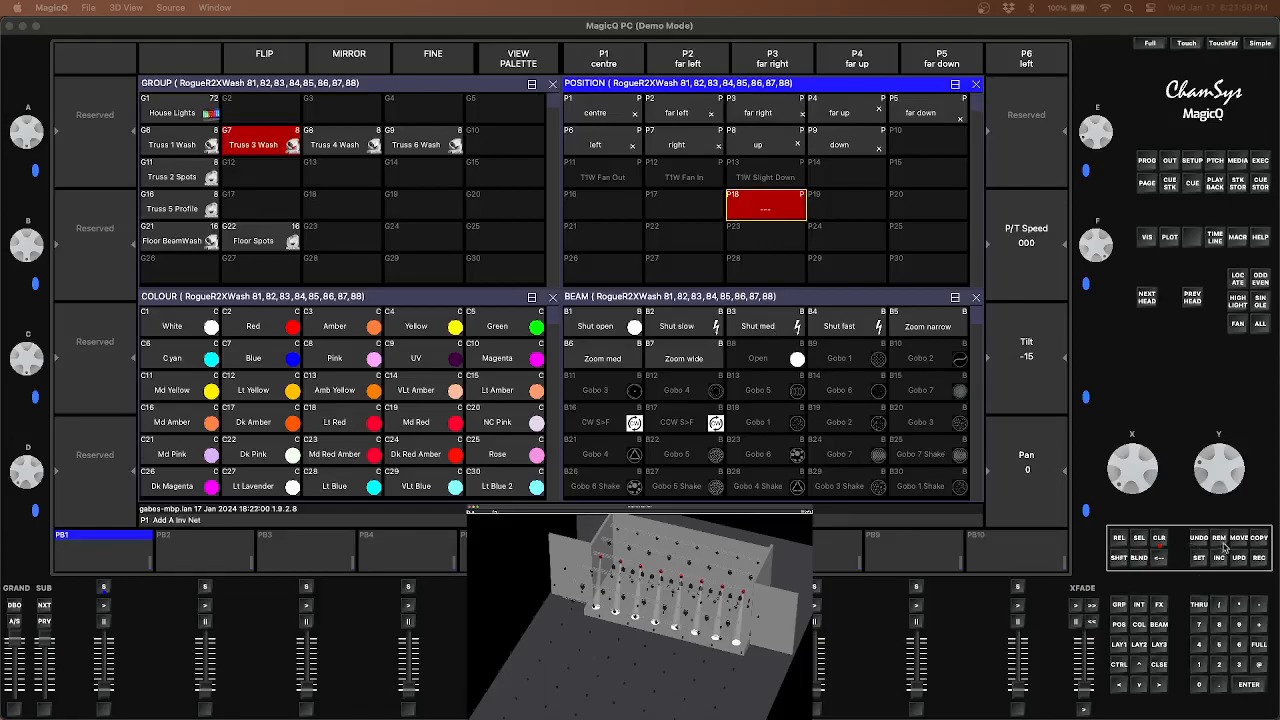
Move the unnamed position palette from P18 to P15 and name it "T3W Slight Down"
{"action": "left_click", "coordinate": [779, 225]}
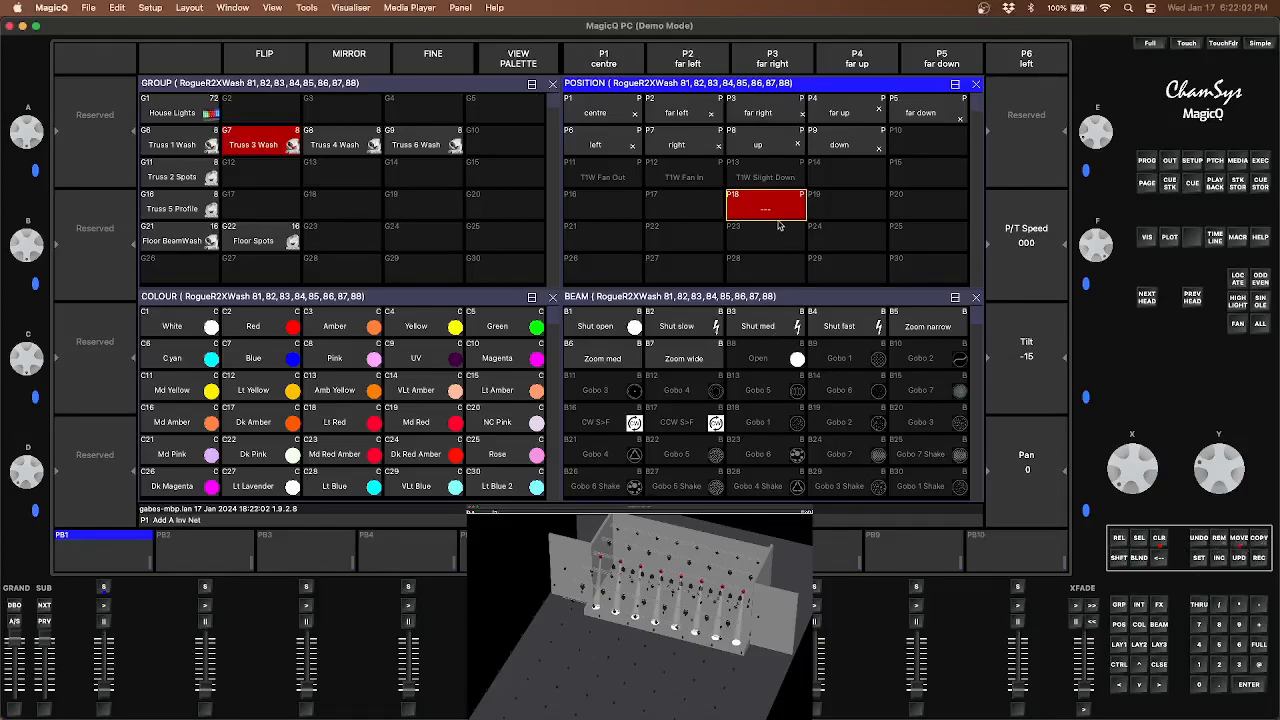
{"action": "left_click", "coordinate": [903, 182]}
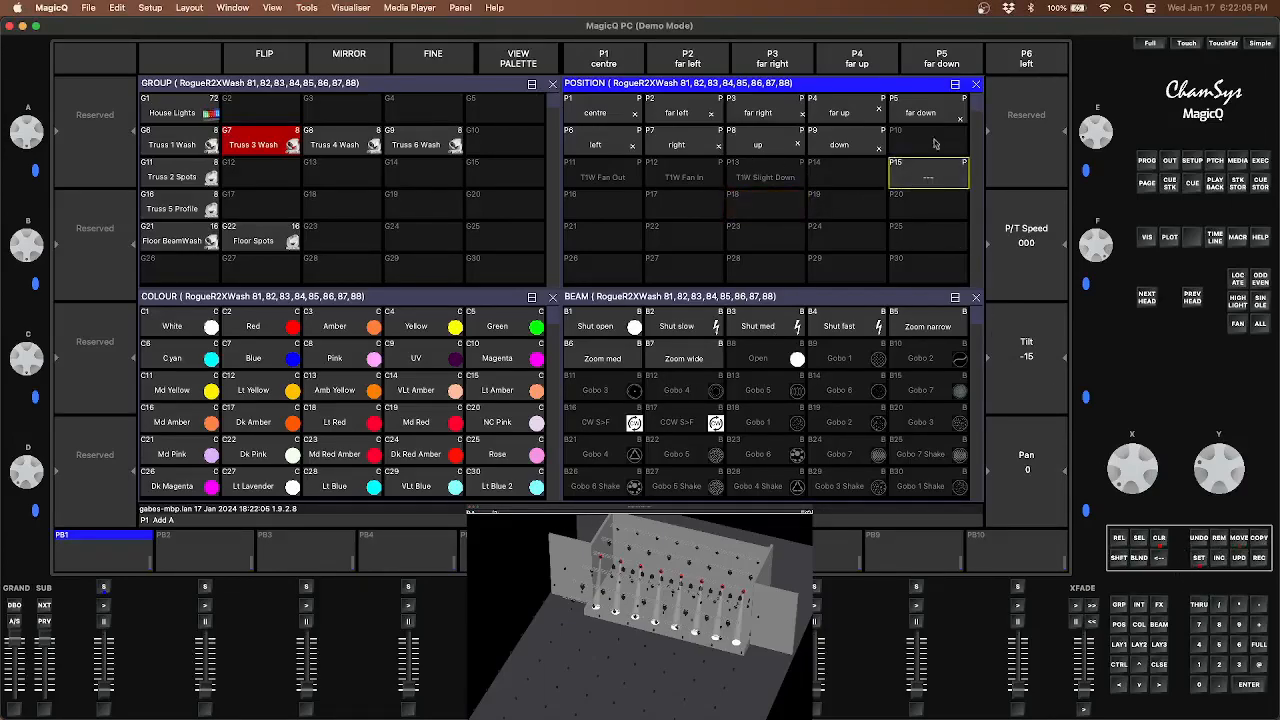
{"action": "left_click", "coordinate": [939, 182]}
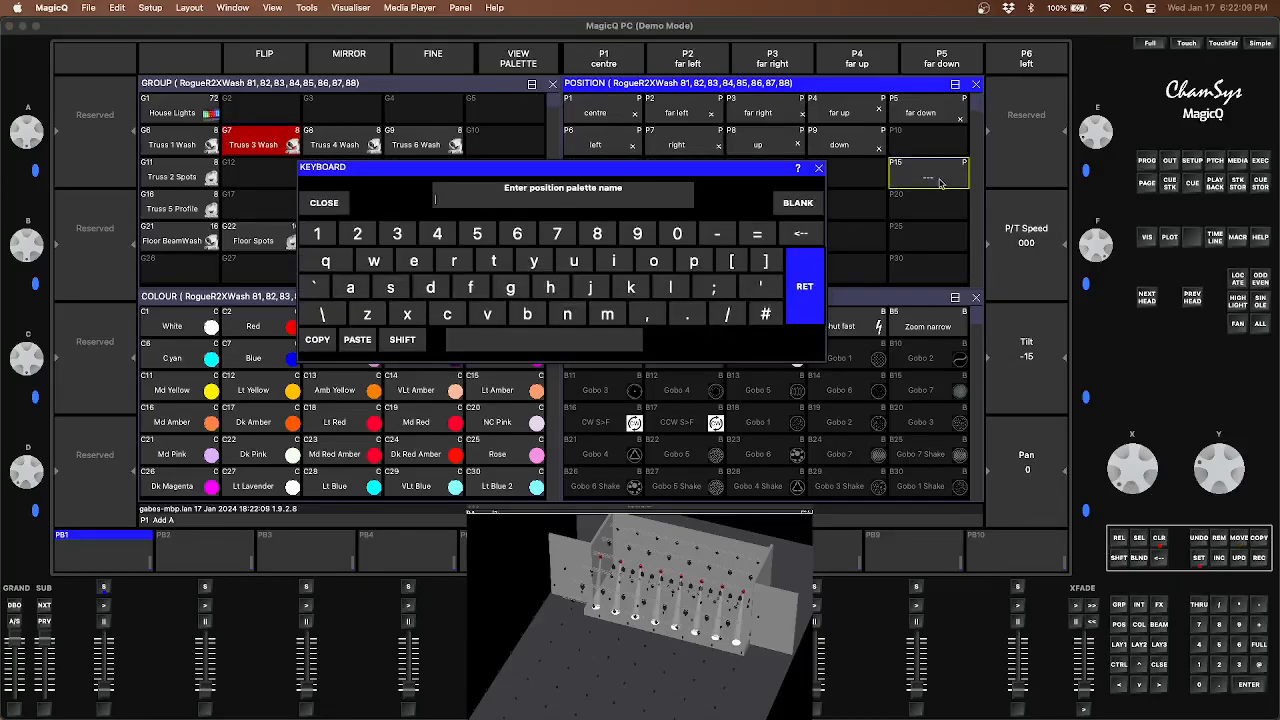
{"action": "type", "text": "T3W"}
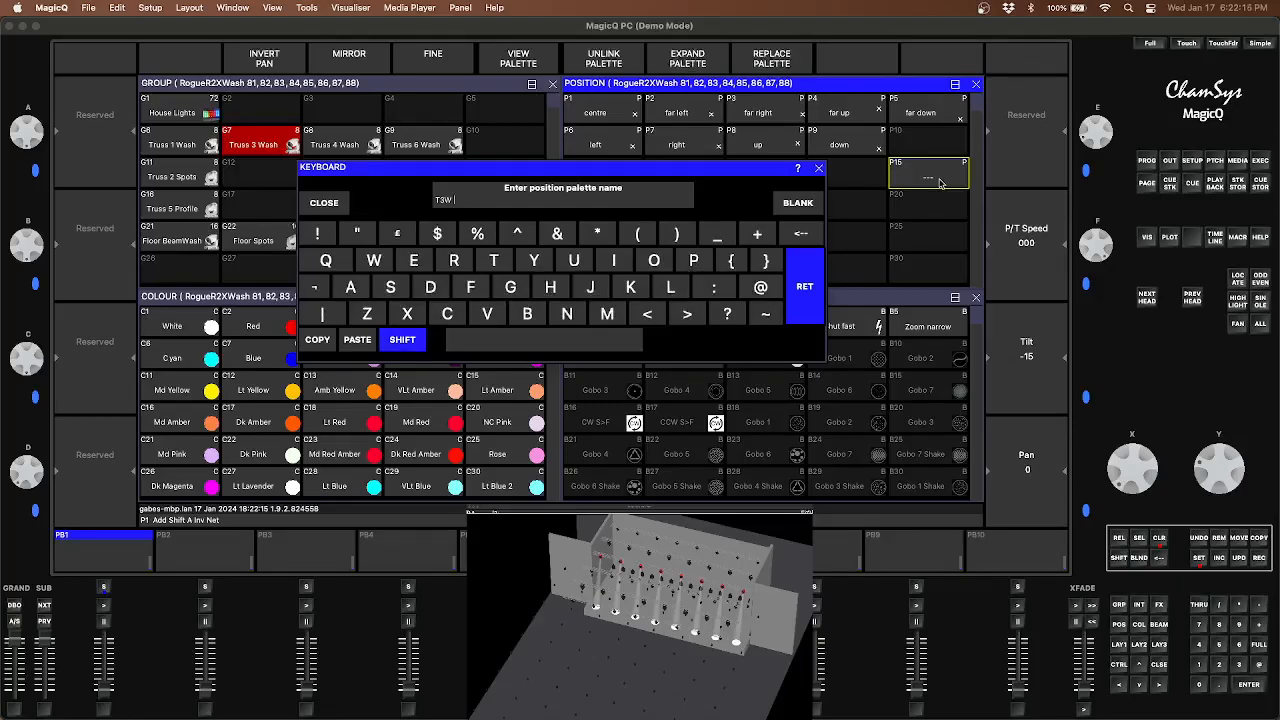
{"action": "type", "text": " Slight Down"}
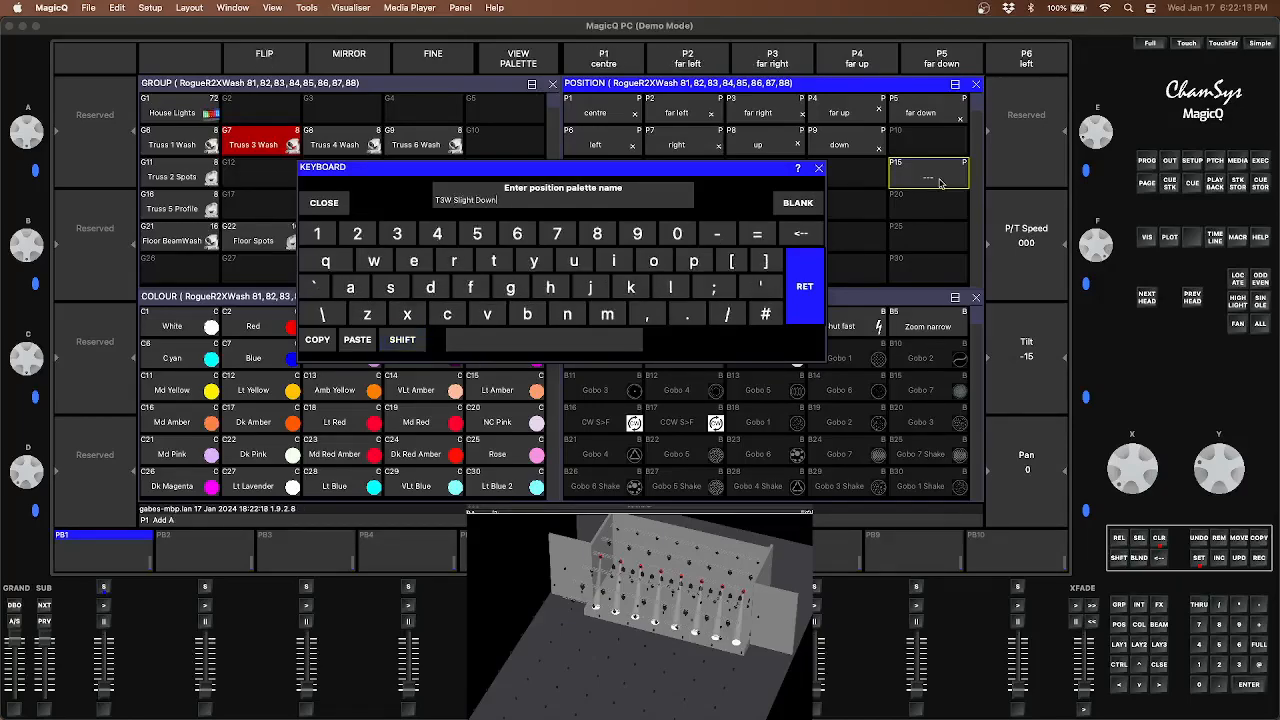
{"action": "key", "text": "Return"}
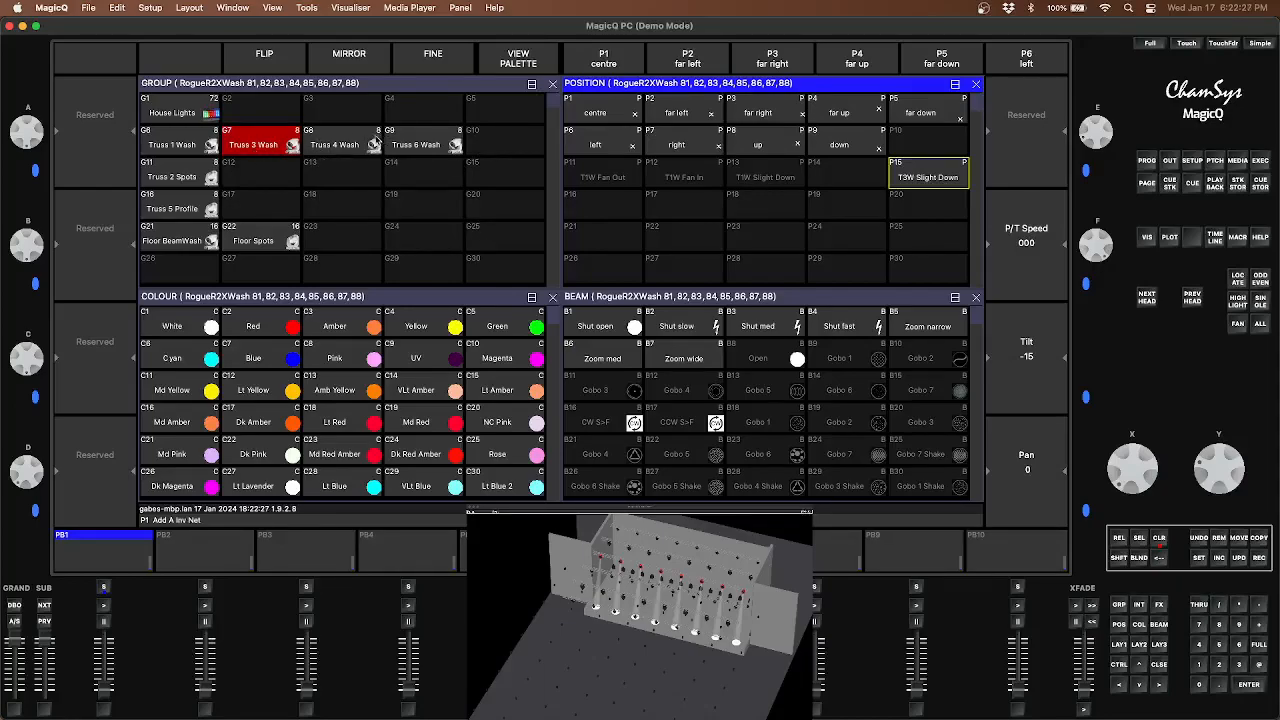
Clear the programmer and select the Truss 4 Wash and Truss 6 Wash groups together
{"action": "left_click", "coordinate": [351, 146]}
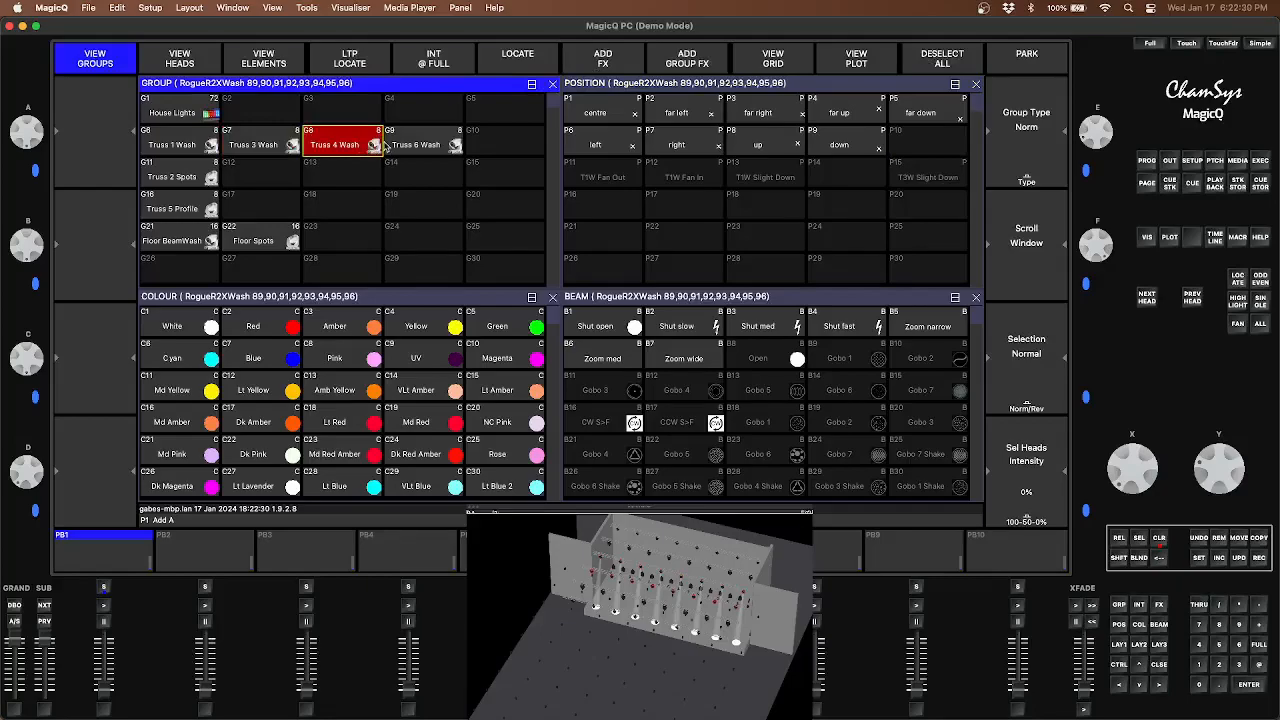
{"action": "left_click", "coordinate": [262, 145]}
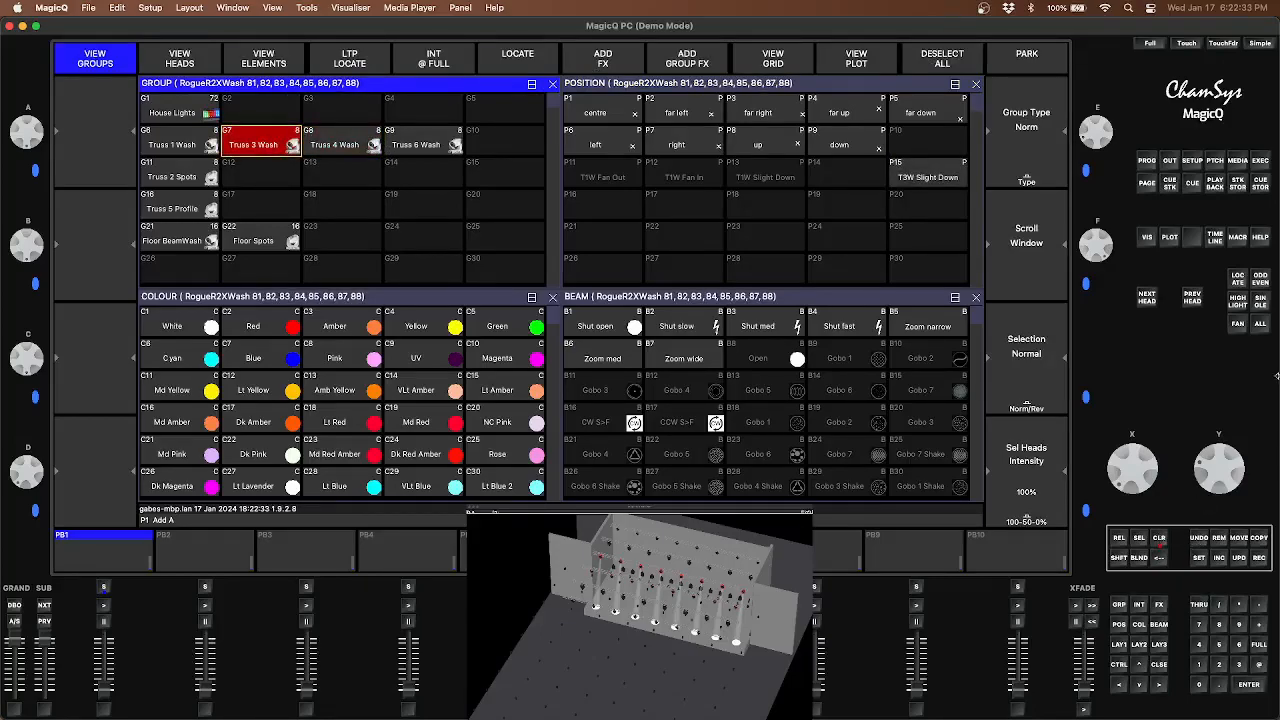
{"action": "left_click", "coordinate": [1159, 538]}
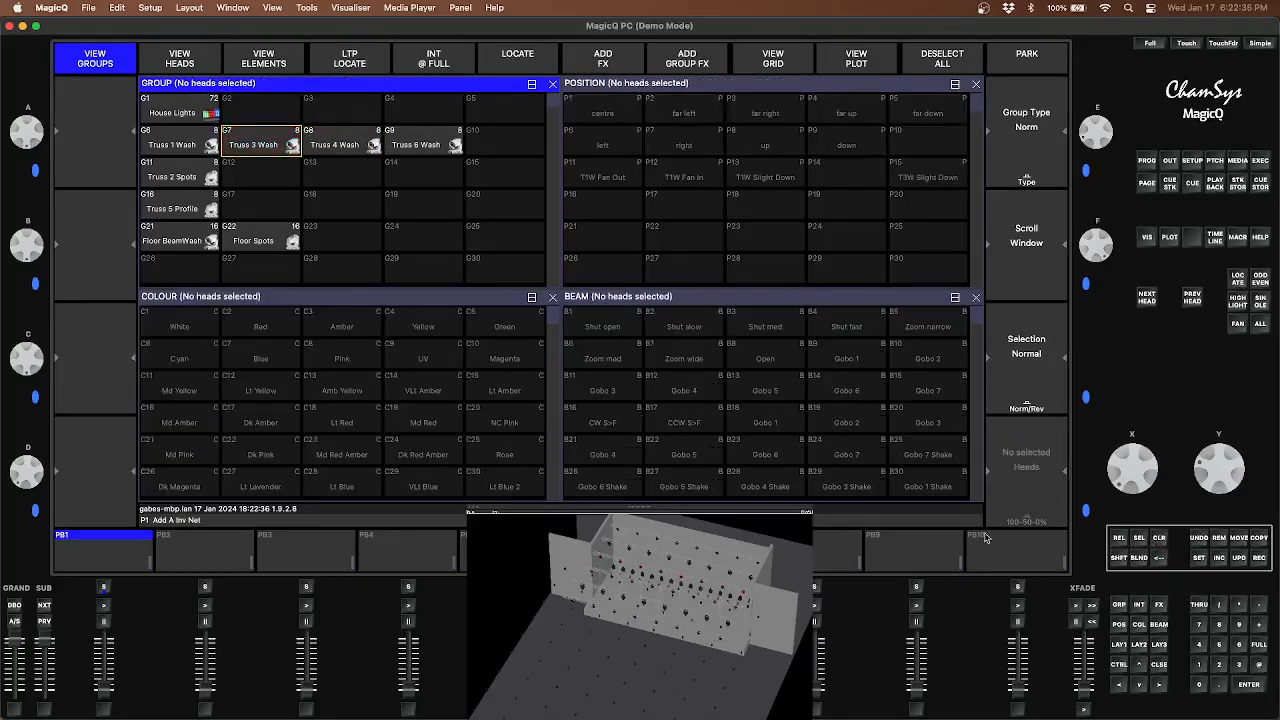
{"action": "left_click", "coordinate": [340, 145]}
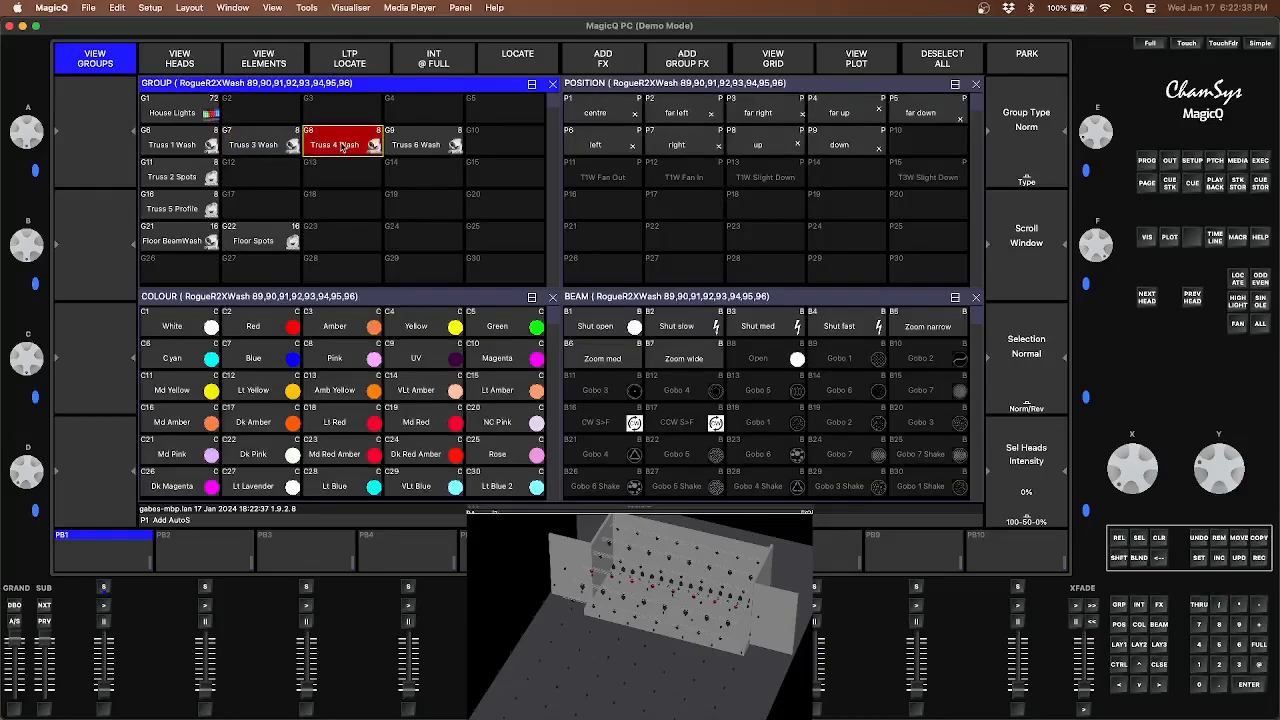
{"action": "left_click", "coordinate": [415, 146]}
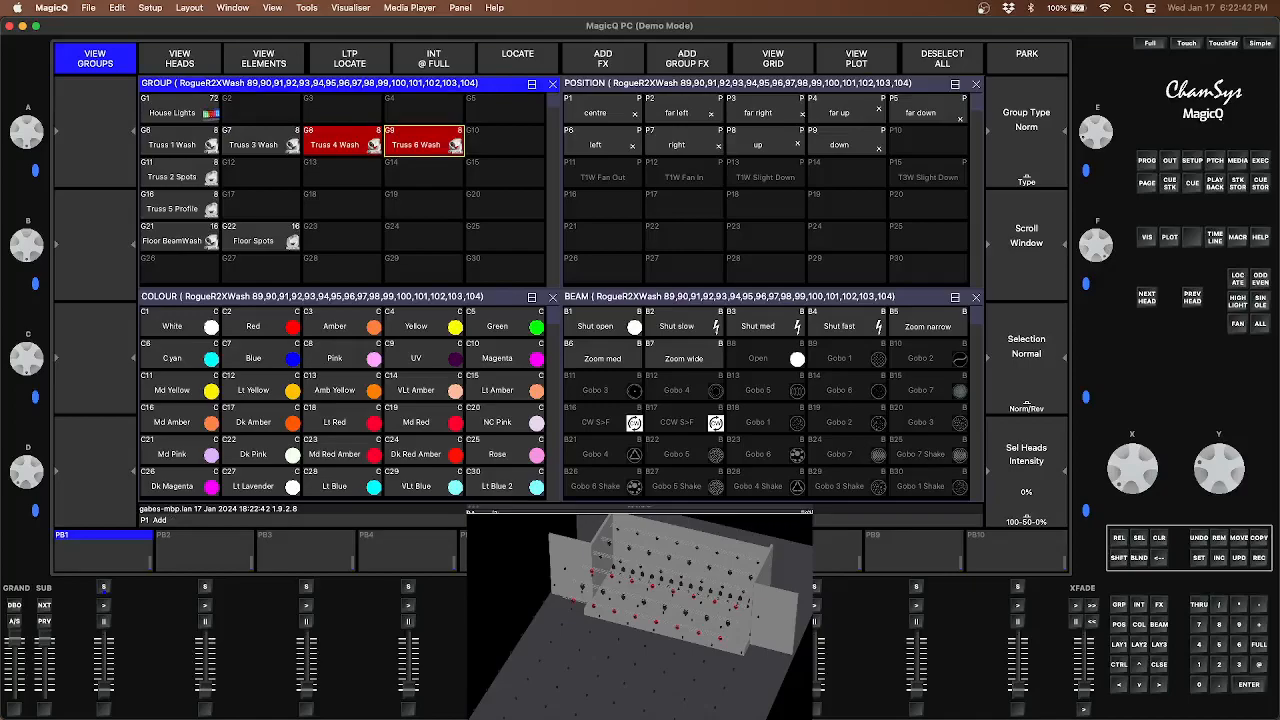
Locate the selected Truss 4 Wash and Truss 6 Wash heads and set their beams to Zoom wide
{"action": "left_click_drag", "start_coordinate": [628, 624], "coordinate": [682, 570]}
{"action": "left_click_drag", "start_coordinate": [640, 618], "coordinate": [749, 615]}
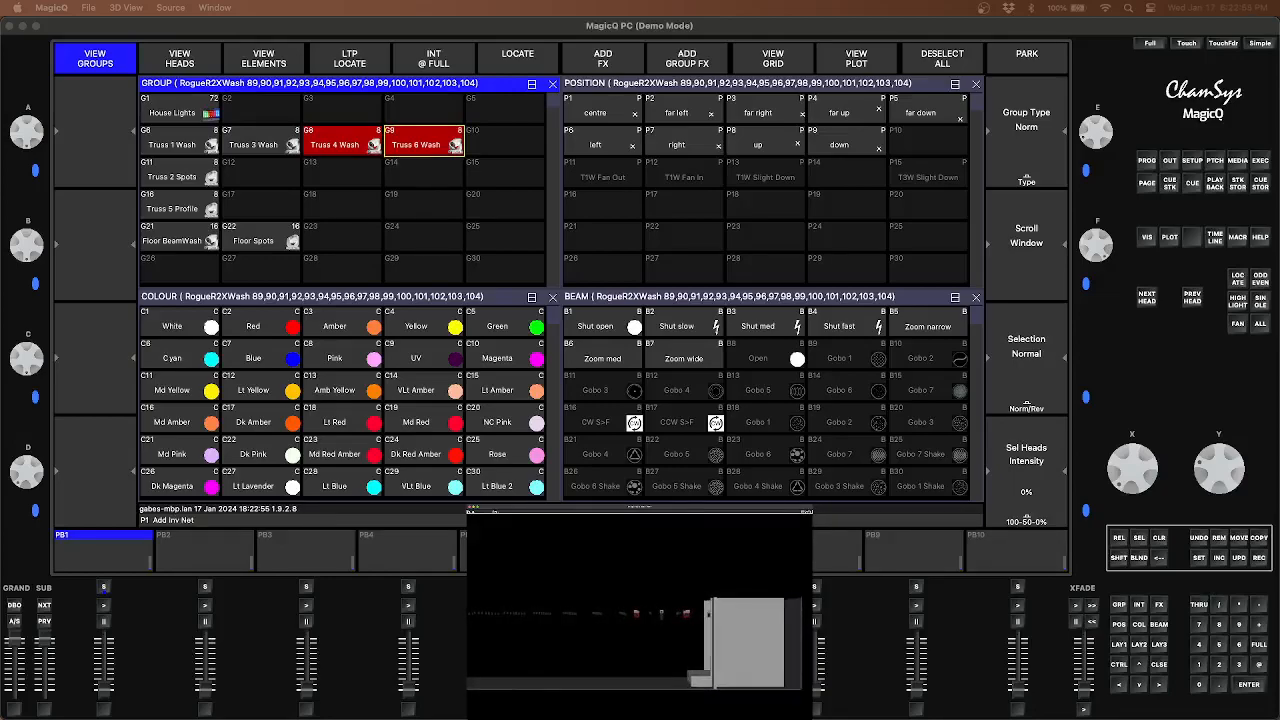
{"action": "left_click", "coordinate": [1237, 279]}
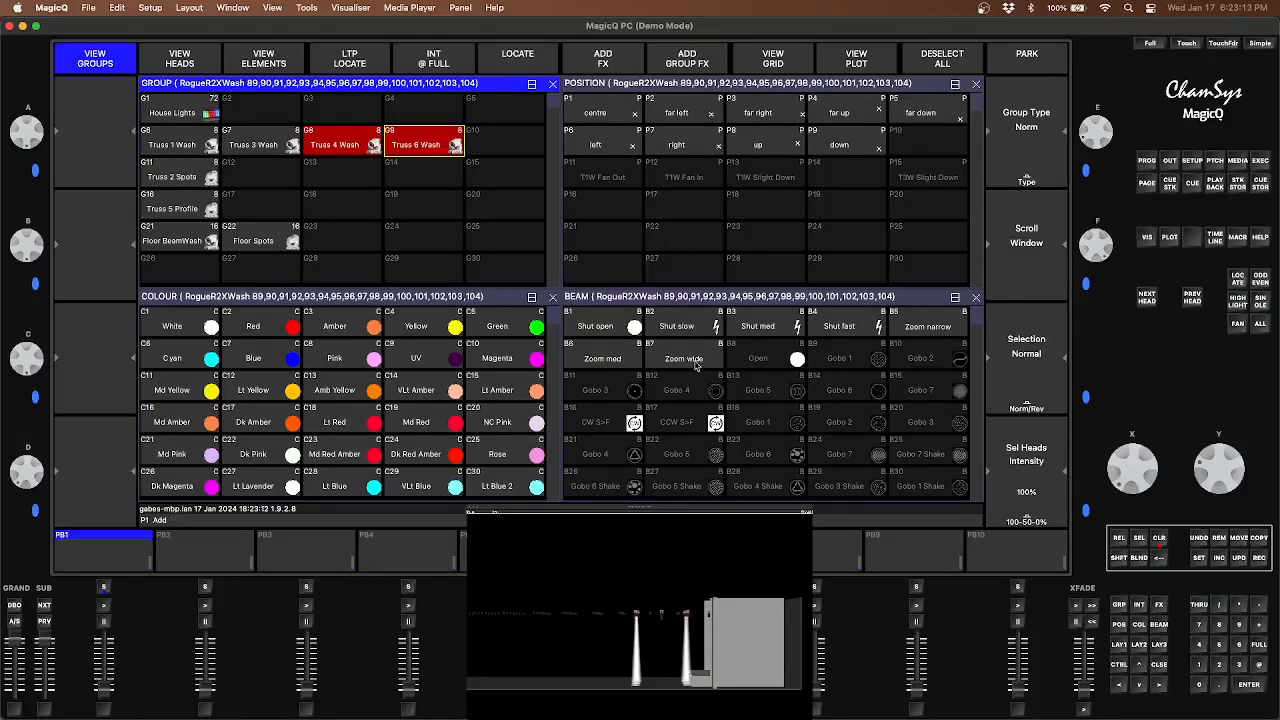
{"action": "left_click", "coordinate": [684, 358]}
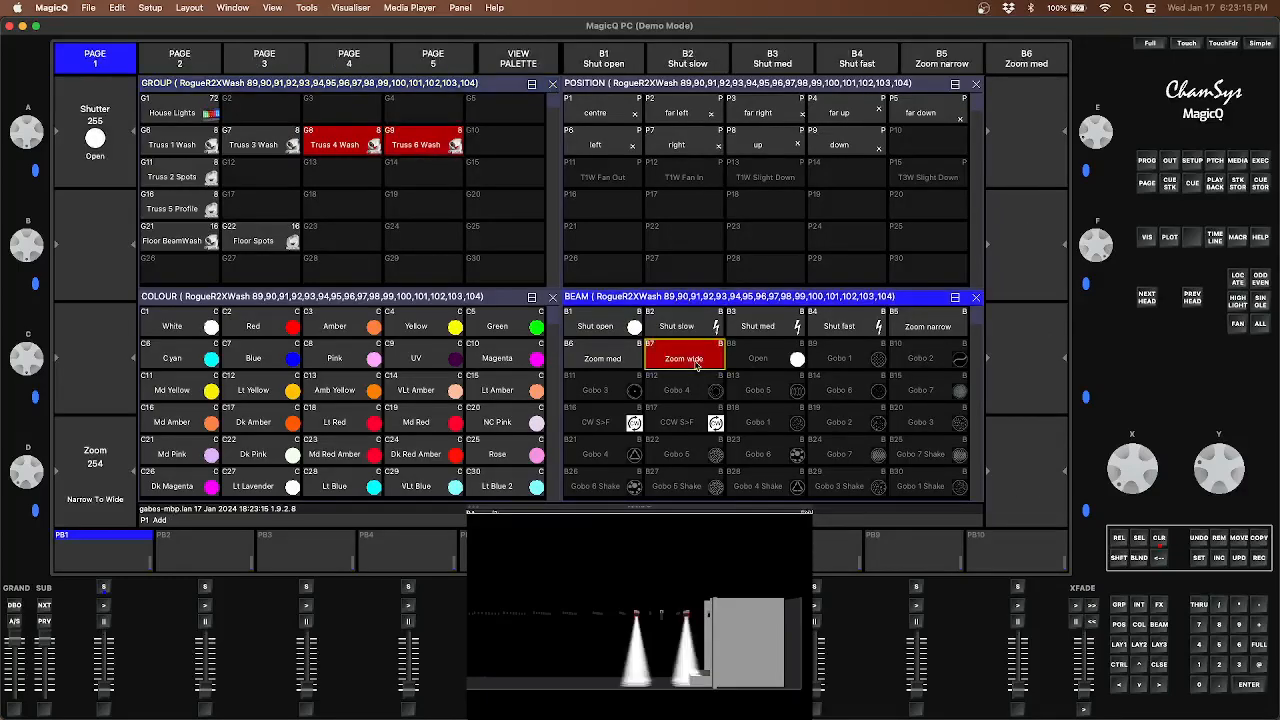
Tilt the Truss 4 and Truss 6 Wash heads out toward the crowd, bringing Truss 6 Wash to tilt -63
{"action": "left_click_drag", "start_coordinate": [1243, 430], "coordinate": [1240, 456]}
{"action": "left_click_drag", "start_coordinate": [1240, 456], "coordinate": [1238, 468]}
{"action": "left_click", "coordinate": [438, 154]}
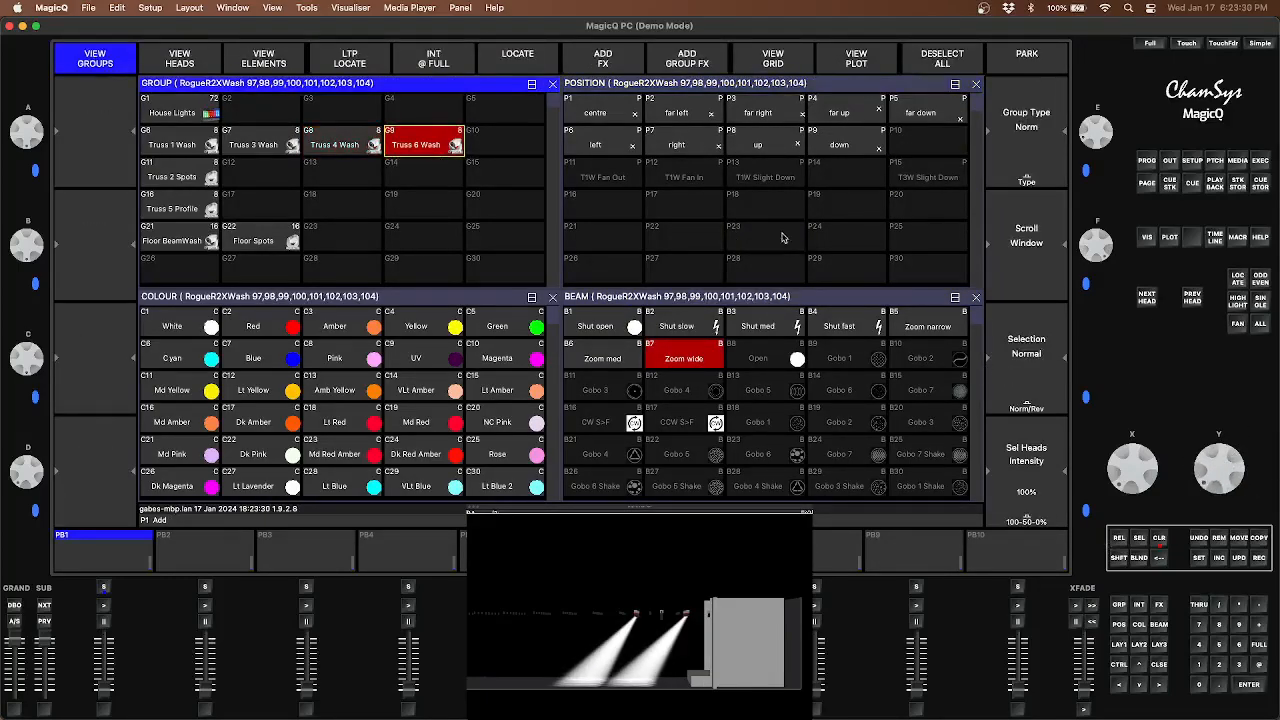
{"action": "left_click", "coordinate": [783, 235]}
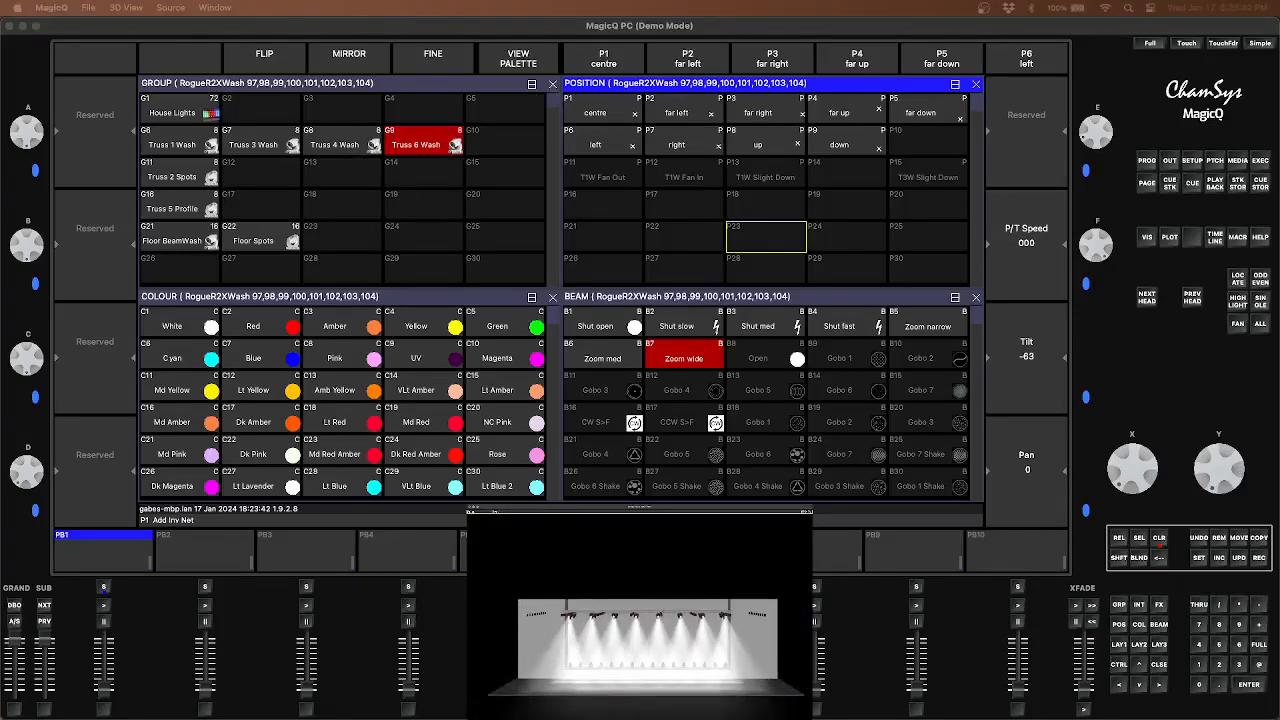
Fan the pan of the Truss 4 Wash heads outward and adjust their tilt to -38
{"action": "left_click", "coordinate": [391, 152]}
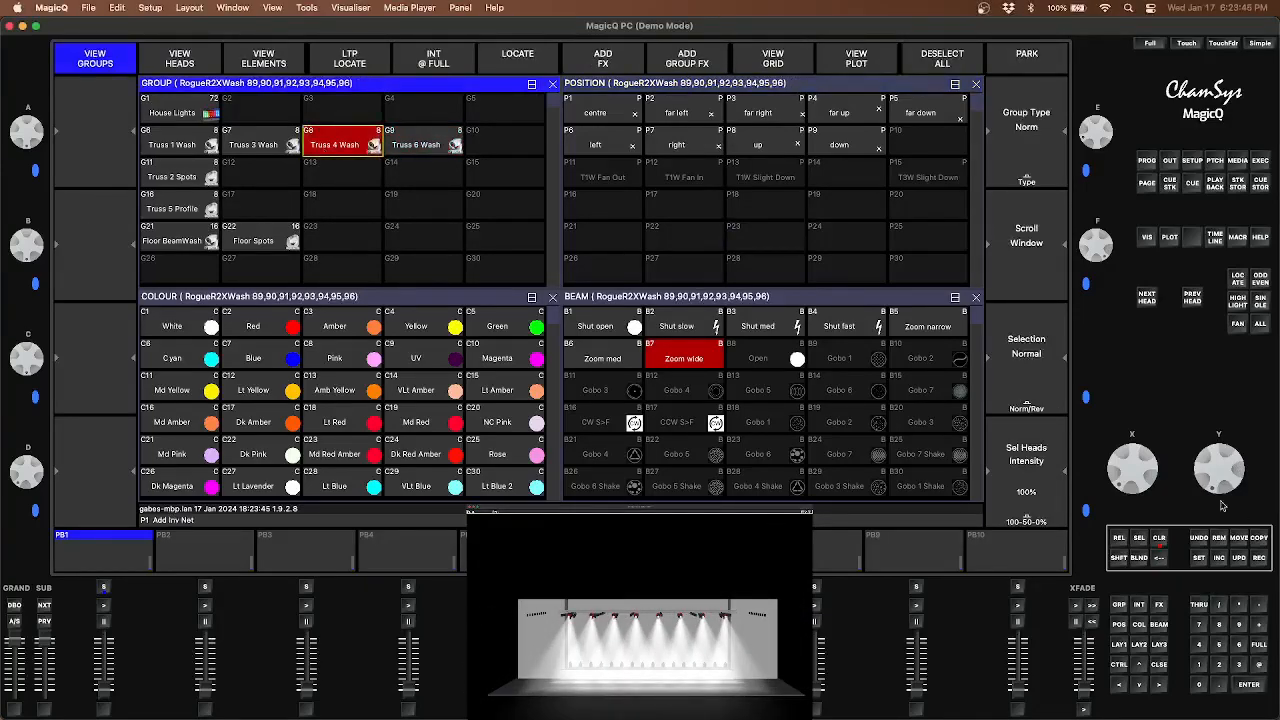
{"action": "left_click_drag", "start_coordinate": [1145, 465], "coordinate": [1140, 451]}
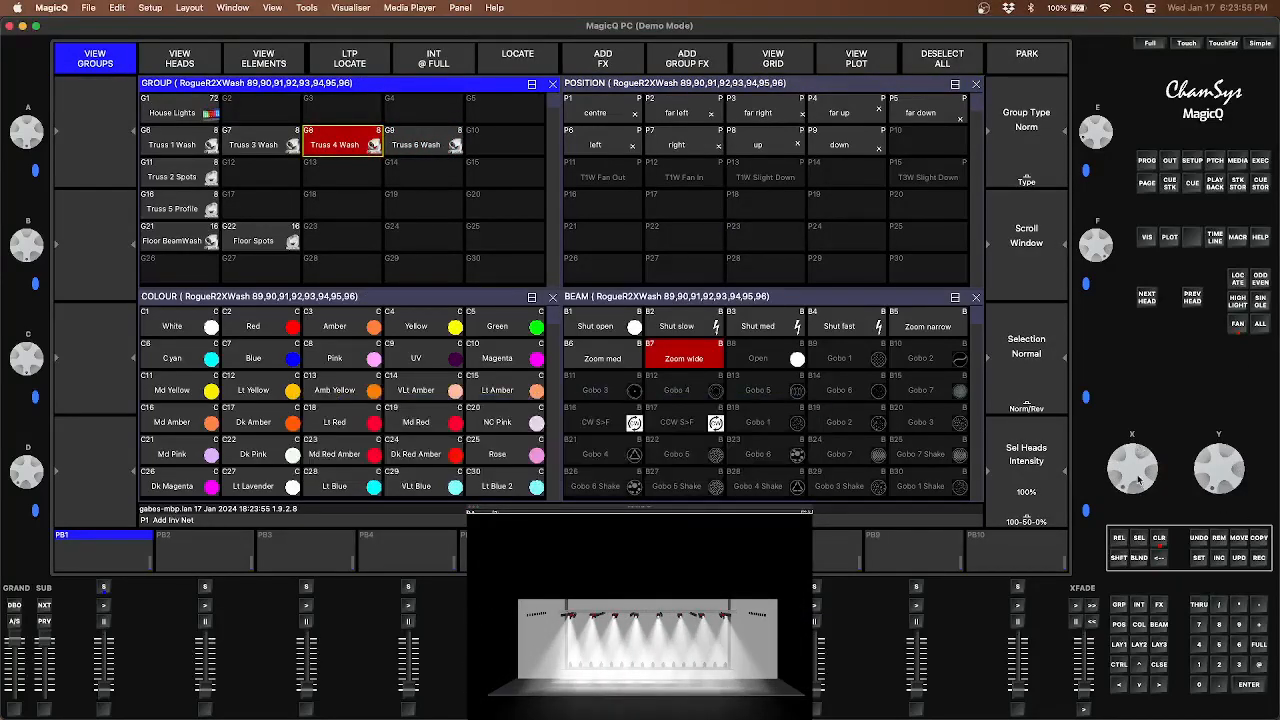
{"action": "left_click", "coordinate": [677, 243]}
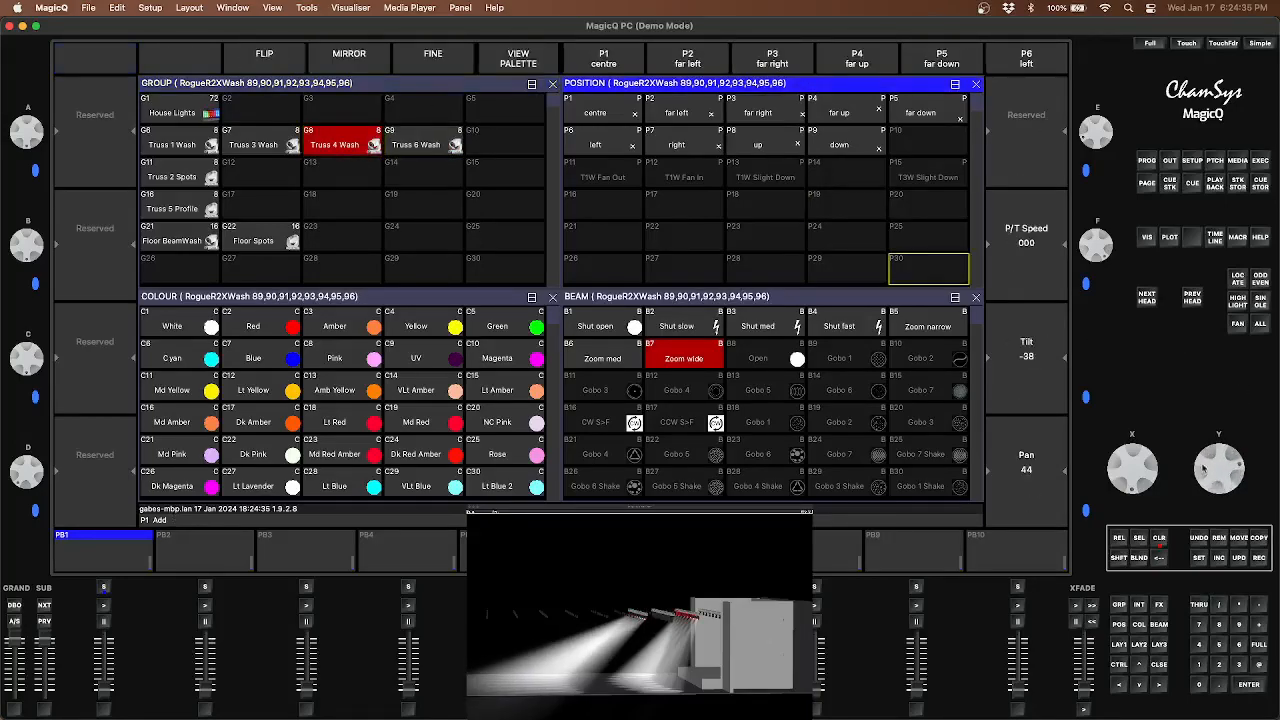
Record the combined Truss 4 and Truss 6 Wash position as palette P26 named "T4&6W Crowd Bli"
{"action": "left_click", "coordinate": [416, 145]}
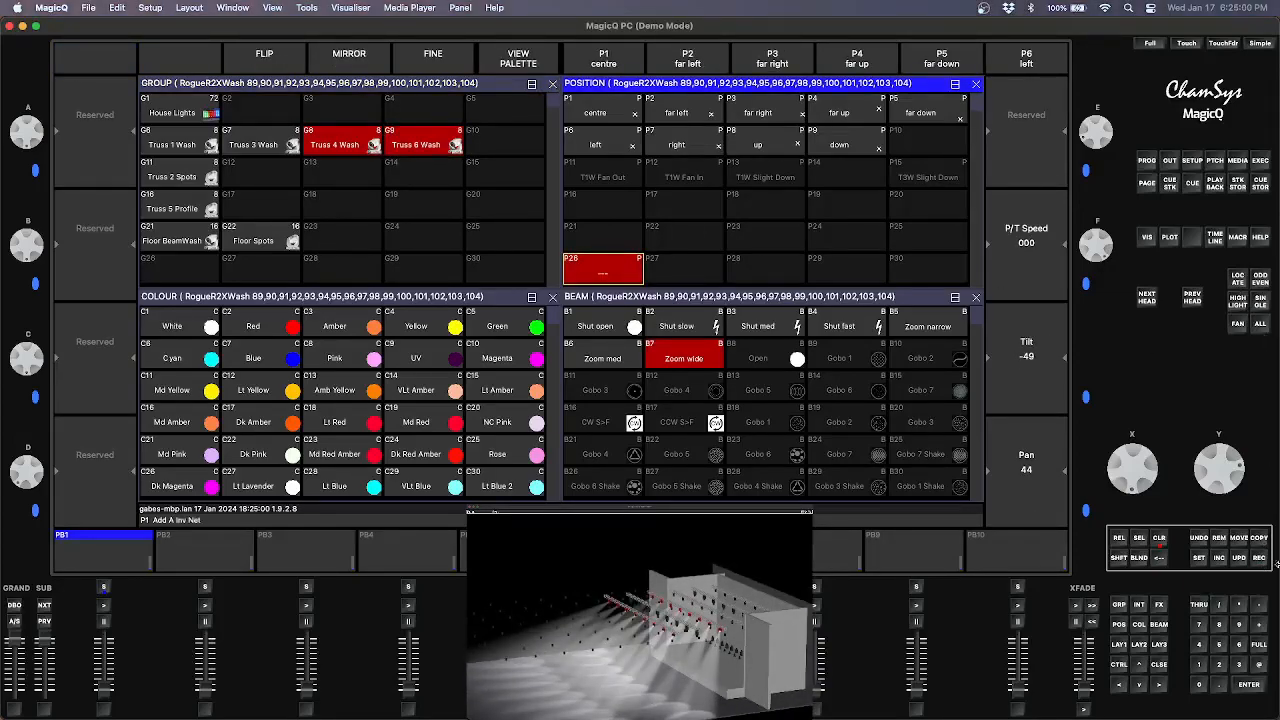
{"action": "left_click", "coordinate": [610, 280]}
{"action": "type", "text": "T4&6W Crow"}
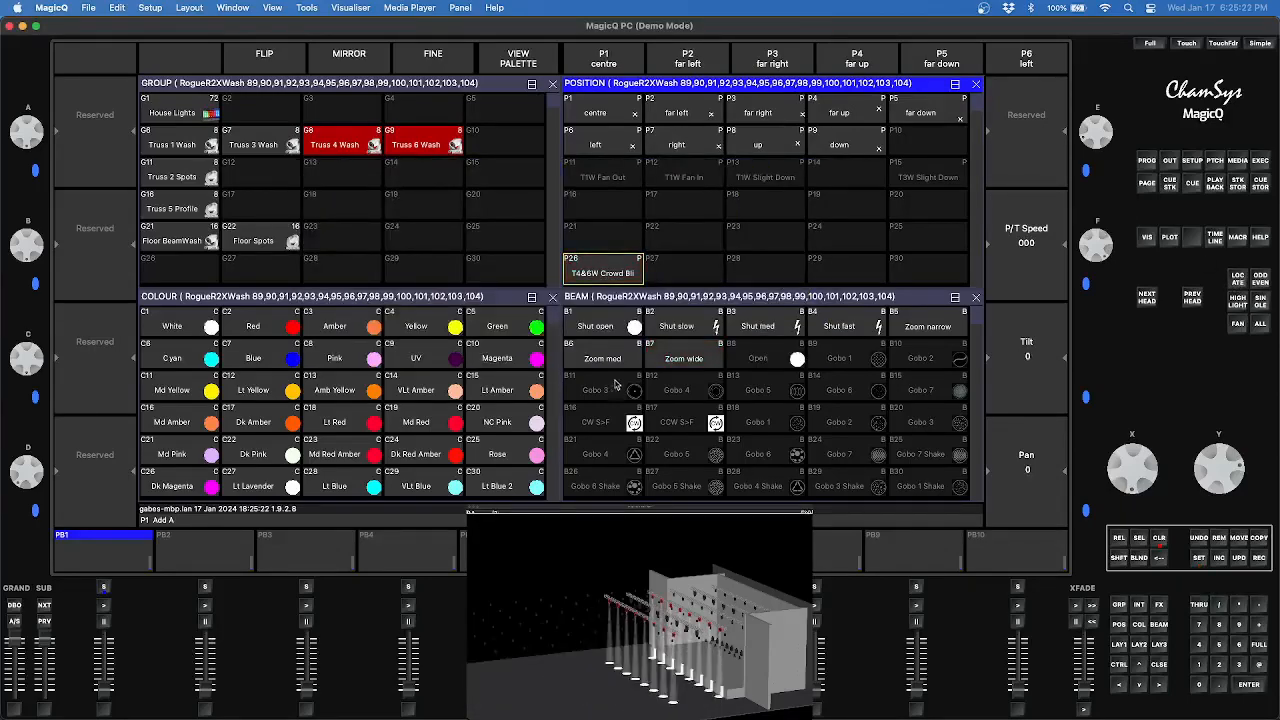
Test the T4&6W Crowd Bli and centre position palettes on Truss 6 Wash and Truss 4 Wash with Zoom wide beams
{"action": "left_click", "coordinate": [608, 349]}
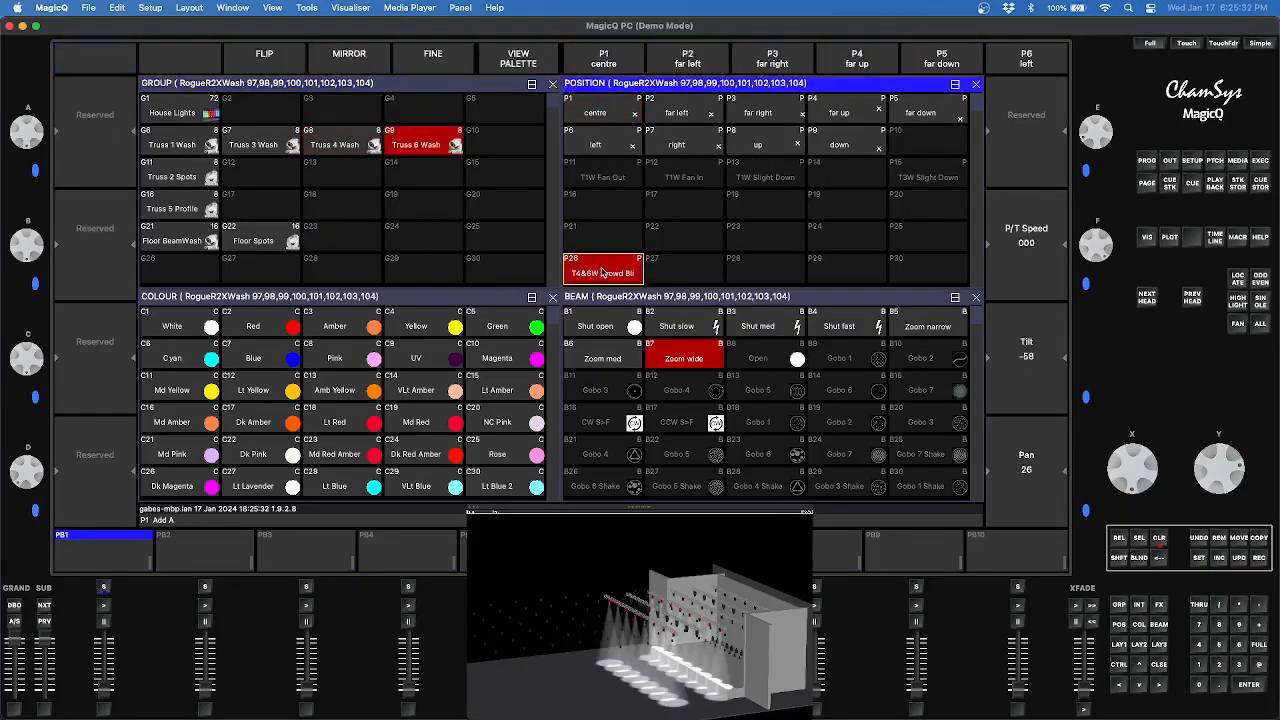
{"action": "left_click", "coordinate": [617, 112]}
{"action": "left_click", "coordinate": [417, 144]}
{"action": "left_click", "coordinate": [607, 270]}
{"action": "left_click", "coordinate": [333, 145]}
{"action": "left_click", "coordinate": [607, 270]}
{"action": "left_click", "coordinate": [420, 144]}
{"action": "left_click", "coordinate": [335, 144]}
{"action": "left_click", "coordinate": [604, 112]}
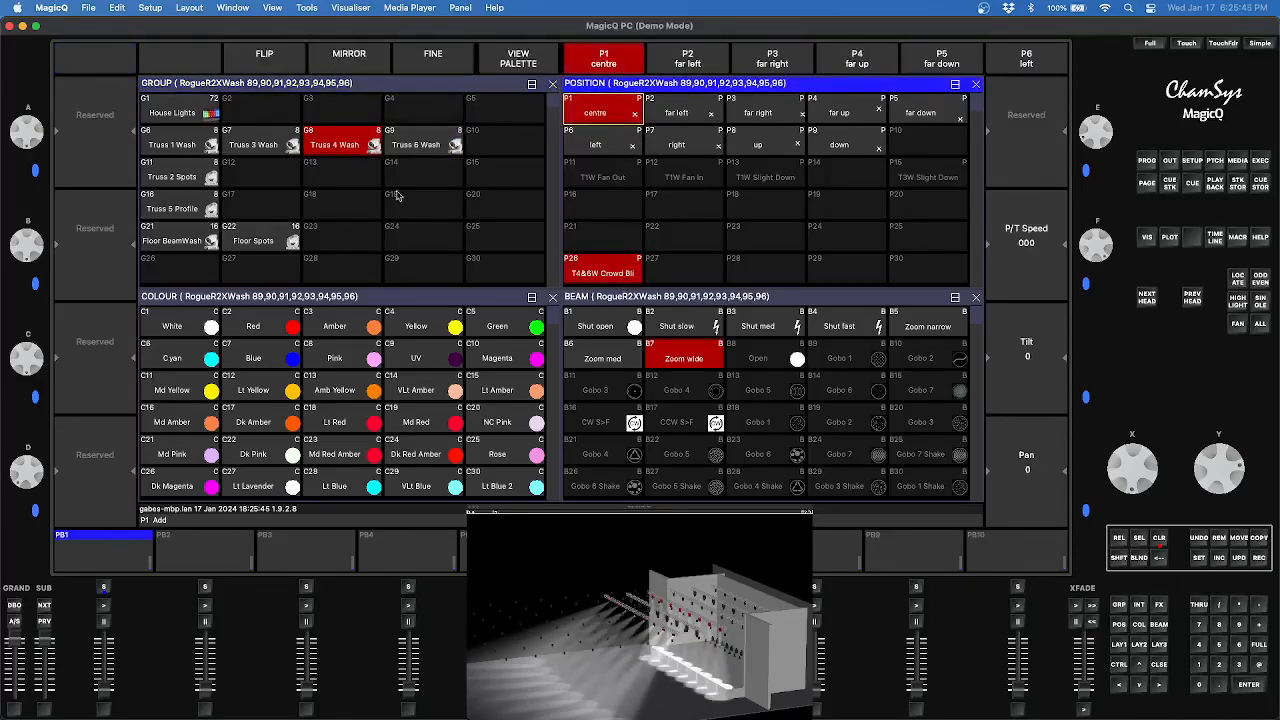
Compare both wash groups, together and separately, in the centre and T4&6W Crowd Bli positions, and clear the programmer
{"action": "left_click", "coordinate": [336, 145]}
{"action": "left_click", "coordinate": [415, 145]}
{"action": "left_click", "coordinate": [603, 112]}
{"action": "left_click", "coordinate": [604, 271]}
{"action": "left_click", "coordinate": [606, 112]}
{"action": "left_click", "coordinate": [403, 146]}
{"action": "left_click", "coordinate": [602, 275]}
{"action": "left_click", "coordinate": [602, 112]}
{"action": "left_click", "coordinate": [340, 144]}
{"action": "left_click", "coordinate": [602, 272]}
{"action": "left_click", "coordinate": [593, 108]}
{"action": "left_click", "coordinate": [350, 143]}
{"action": "left_click", "coordinate": [350, 143]}
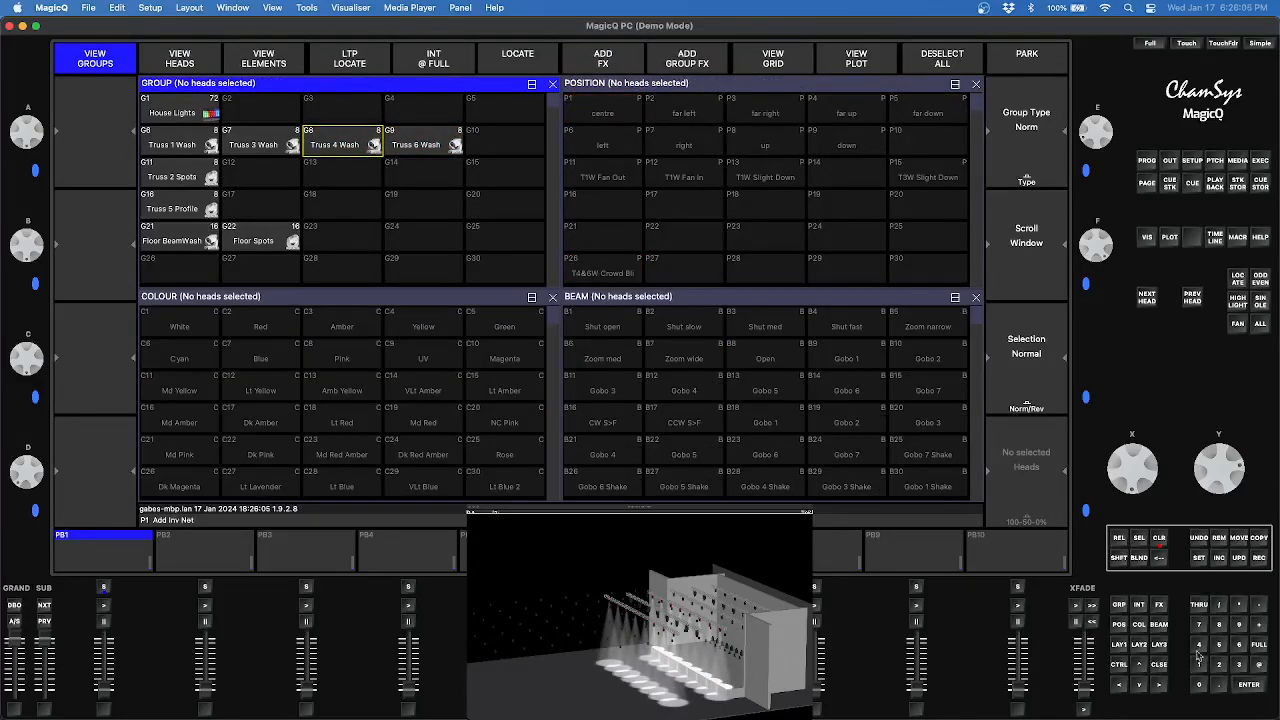
{"action": "left_click", "coordinate": [1159, 543]}
Locate the Truss 2 Spots, set them to Zoom wide and tilt them to -24
{"action": "left_click_drag", "start_coordinate": [620, 620], "coordinate": [692, 635]}
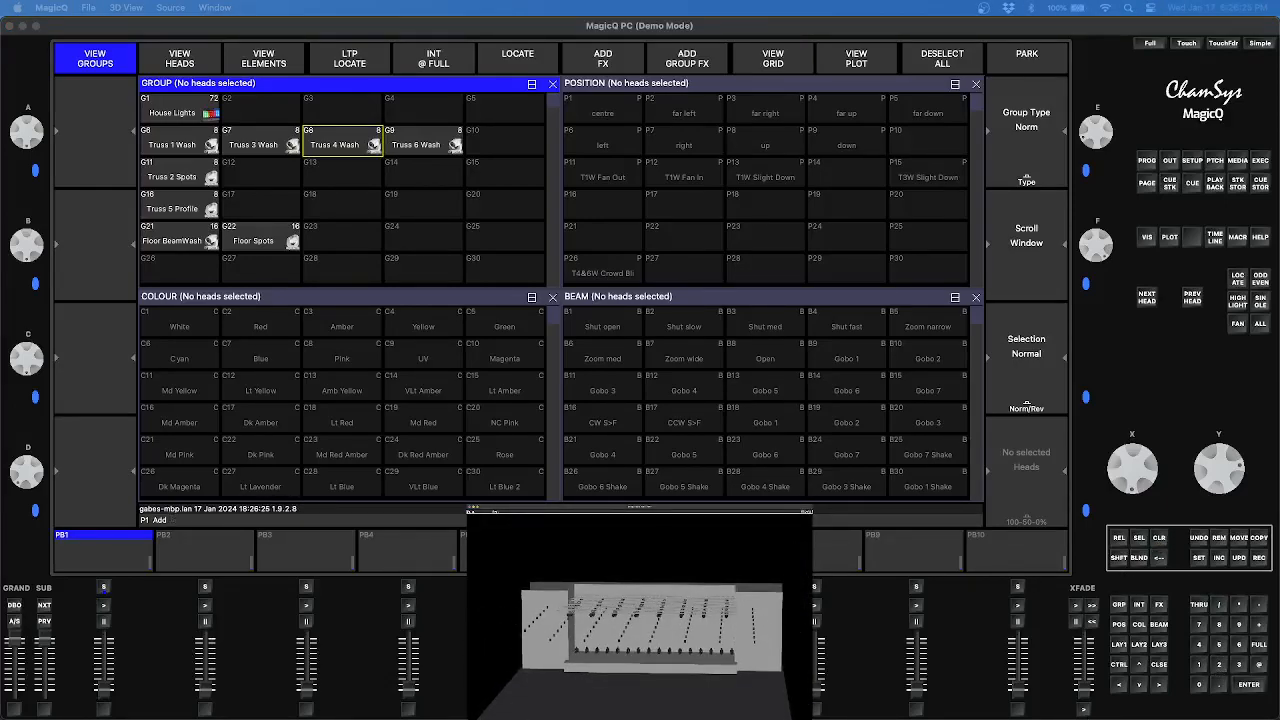
{"action": "left_click", "coordinate": [180, 175]}
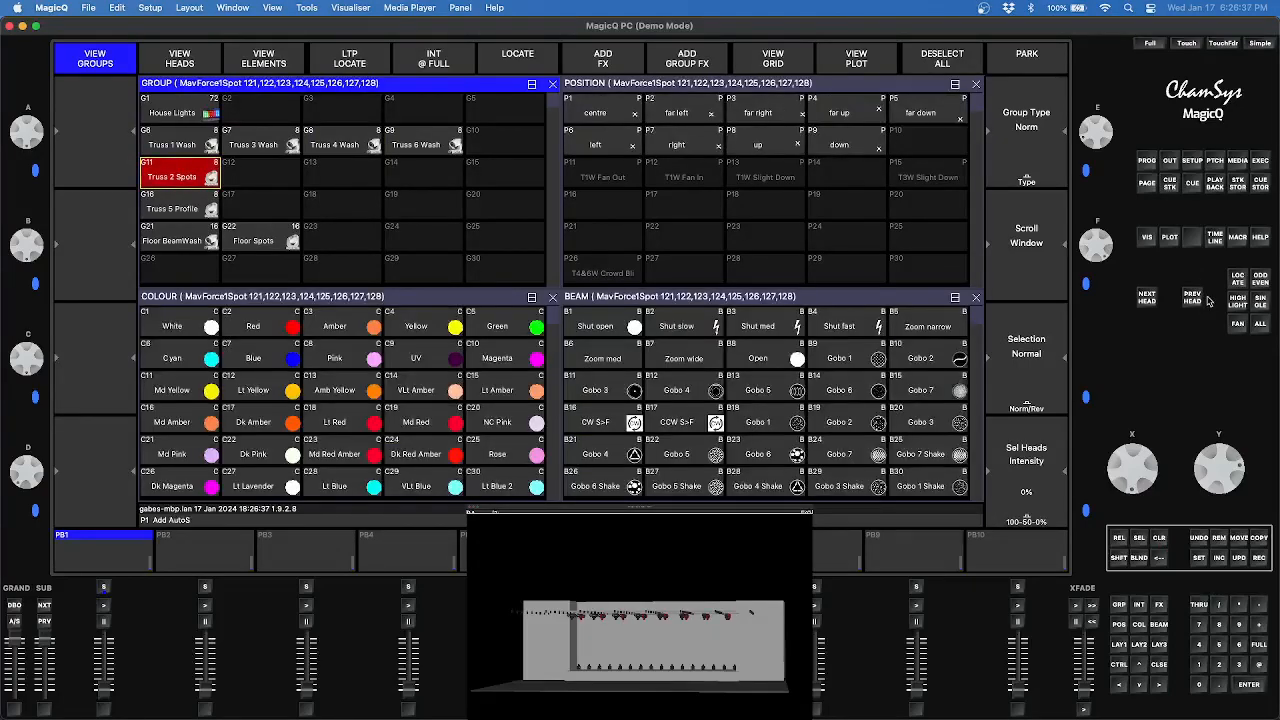
{"action": "left_click", "coordinate": [1238, 281]}
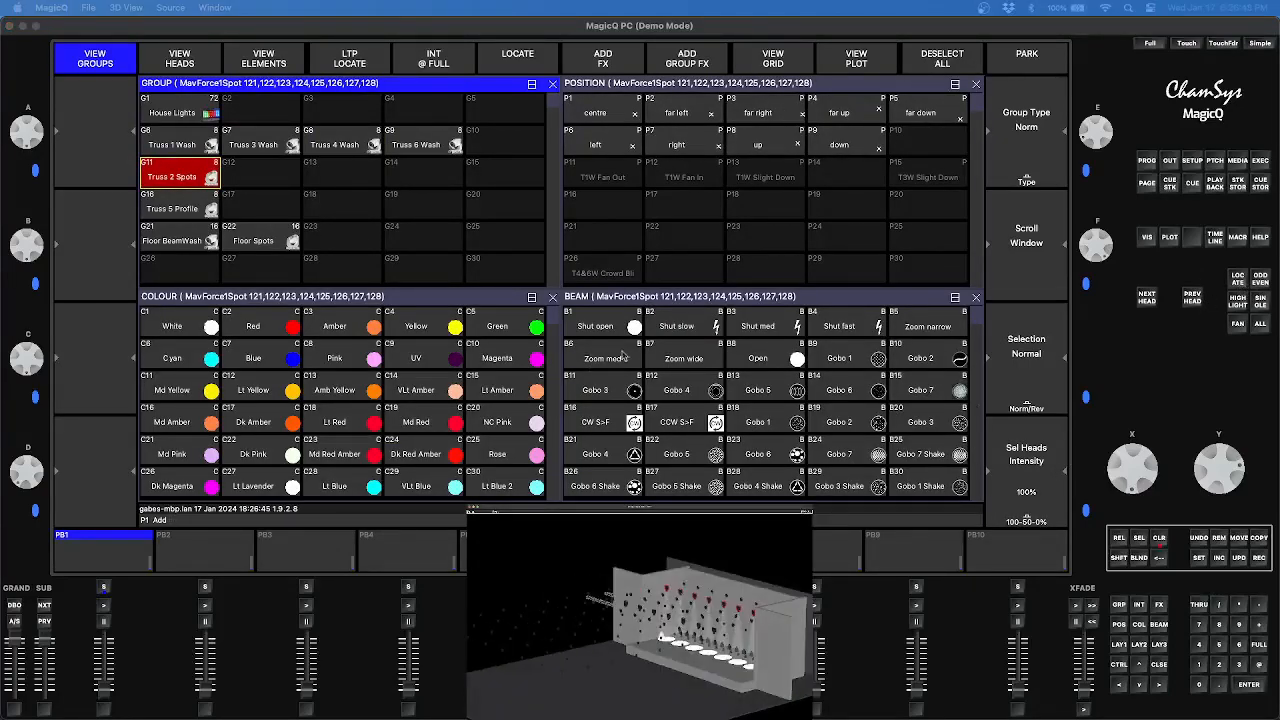
{"action": "left_click_drag", "start_coordinate": [1234, 486], "coordinate": [1236, 472]}
{"action": "left_click_drag", "start_coordinate": [1237, 471], "coordinate": [1237, 470]}
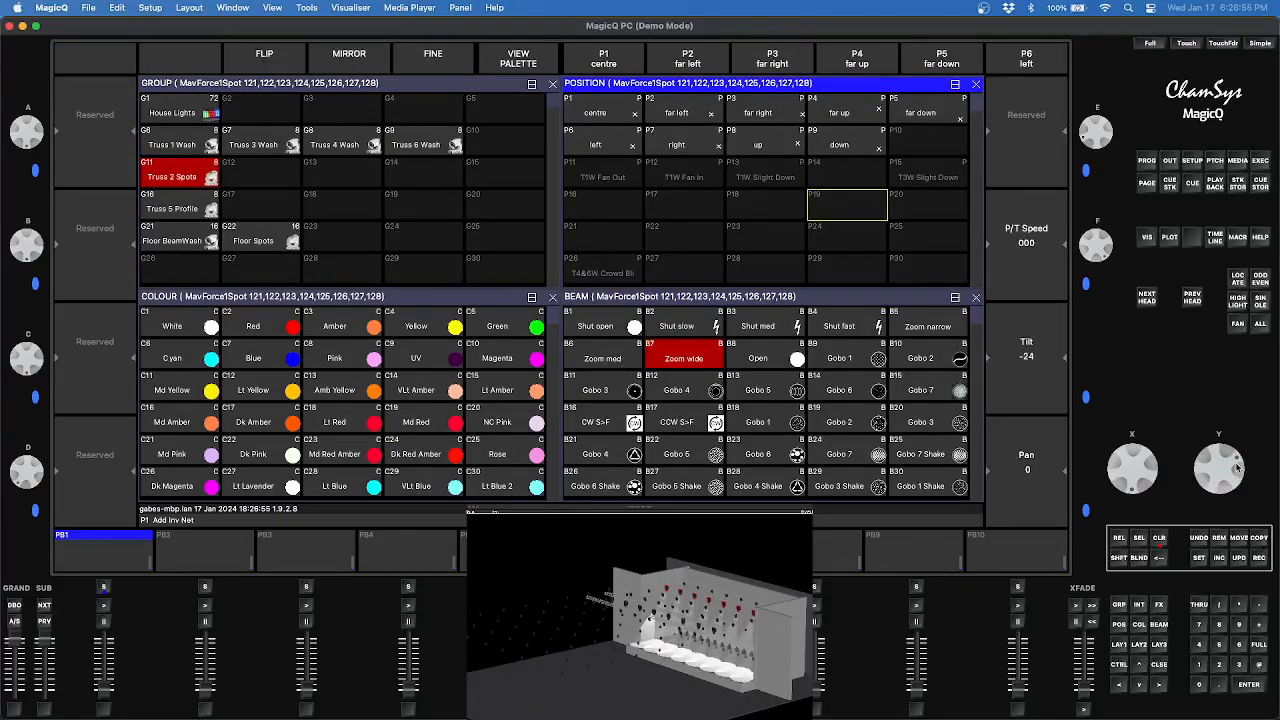
Record the Truss 2 Spots position as palette P16 named "T2S Voc Back"
{"action": "left_click", "coordinate": [597, 205]}
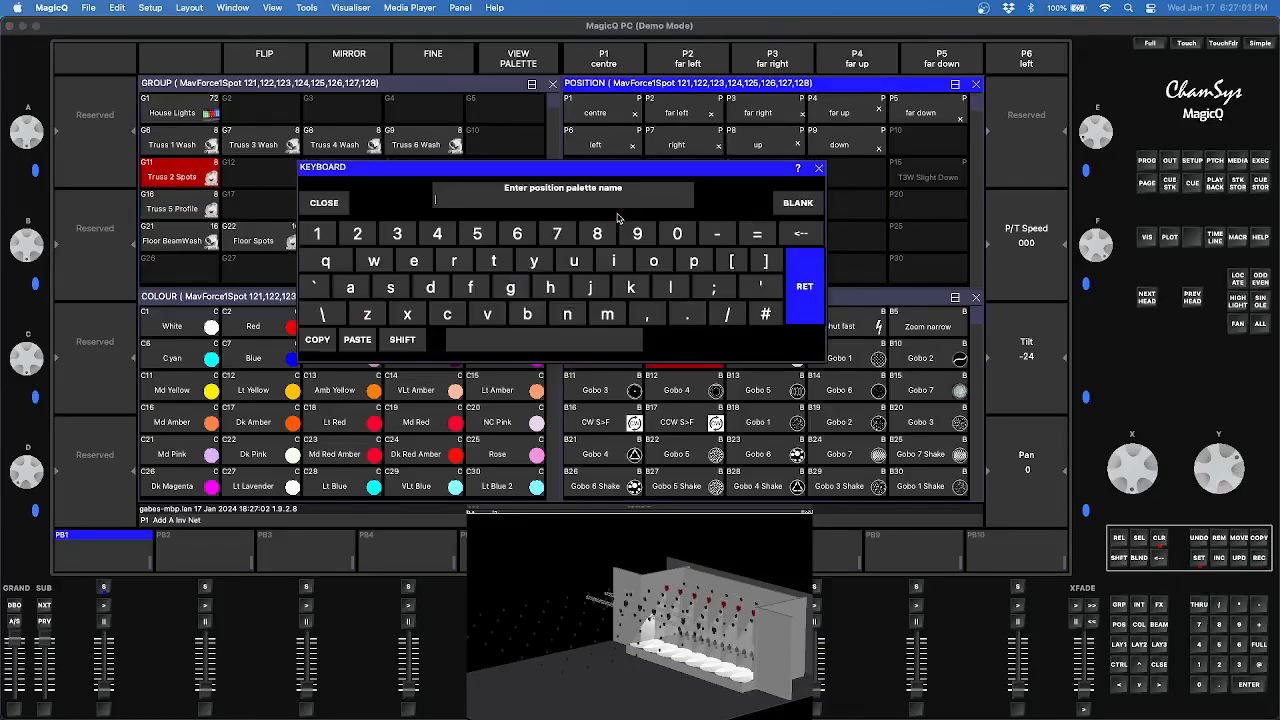
{"action": "type", "text": "T2S"}
{"action": "type", "text": "Voc Back"}
{"action": "left_click", "coordinate": [815, 297]}
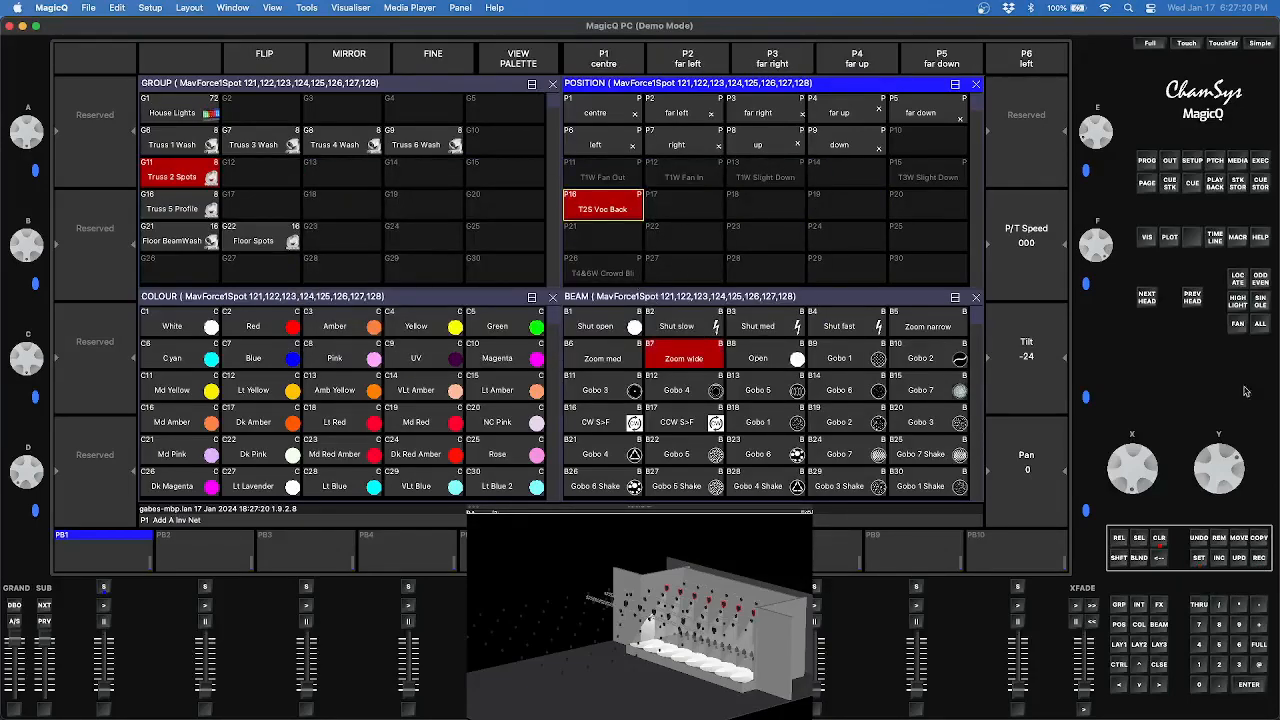
Tilt the Truss 2 Spots to -75 with their pan fanned, and record the position as palette P17 named "T2S Crowd Blind"
{"action": "left_click_drag", "start_coordinate": [1244, 486], "coordinate": [1237, 450]}
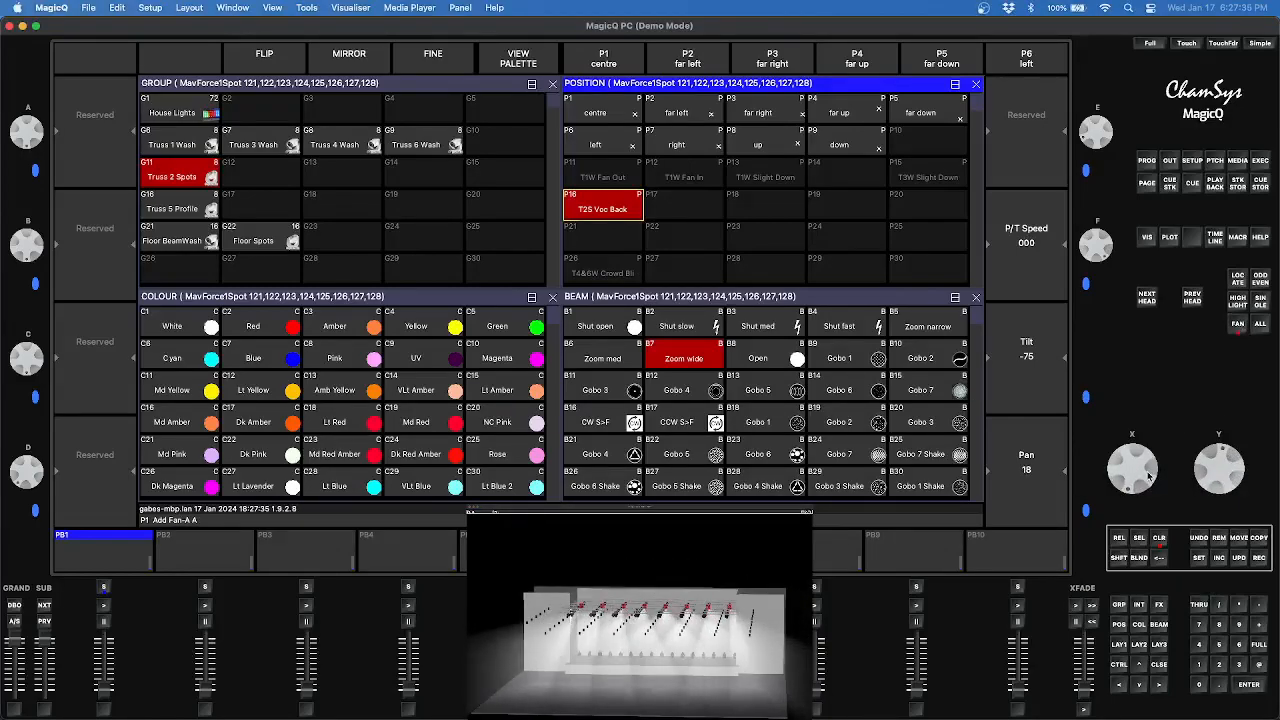
{"action": "left_click", "coordinate": [667, 219]}
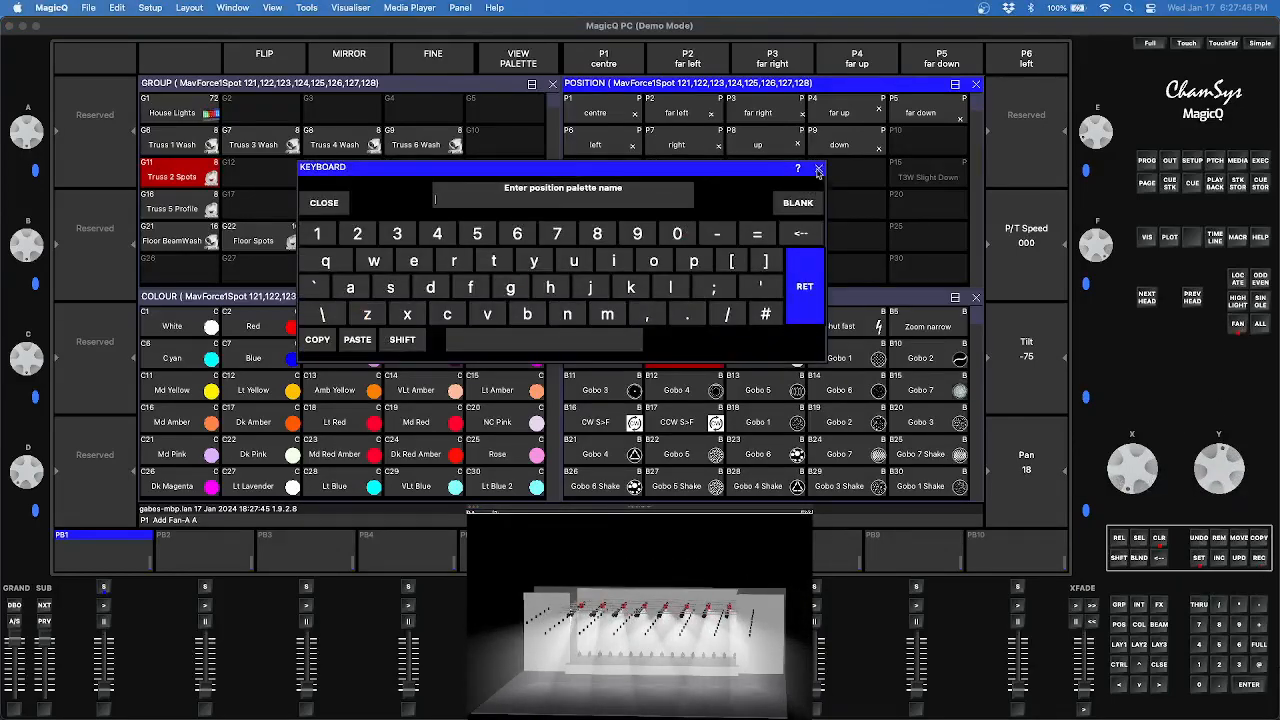
{"action": "type", "text": "T2S"}
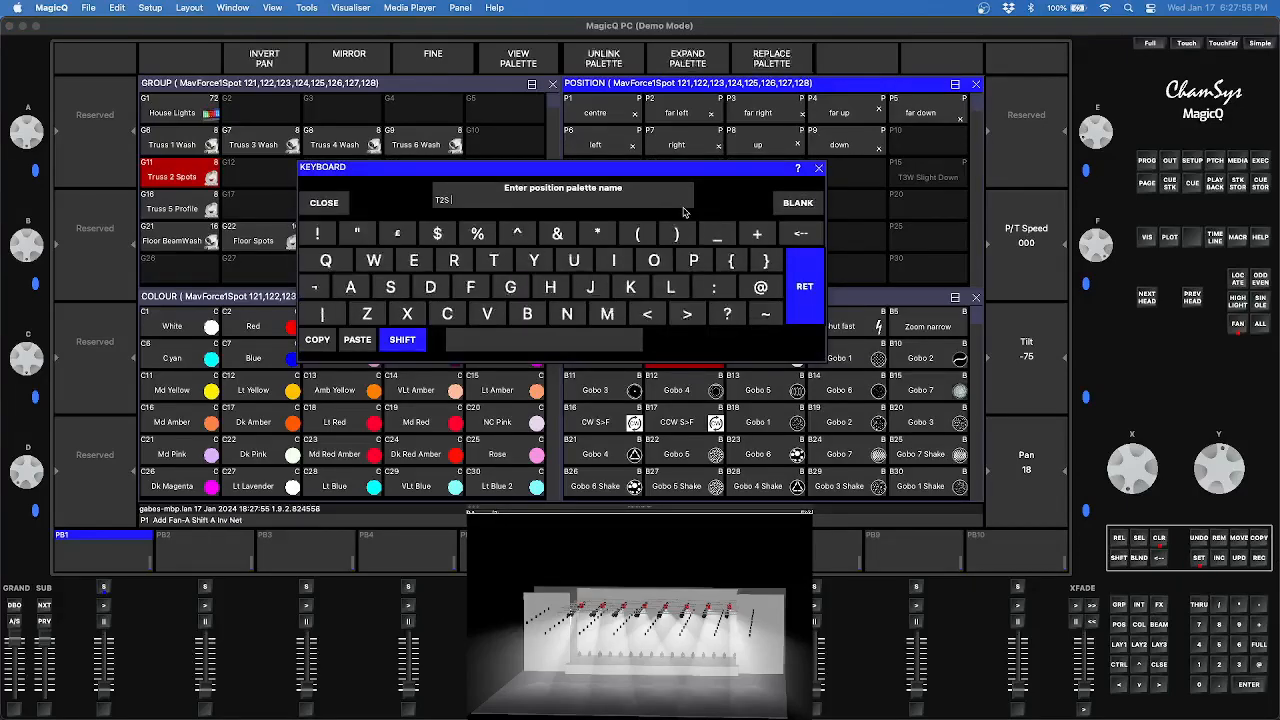
{"action": "left_click", "coordinate": [806, 290]}
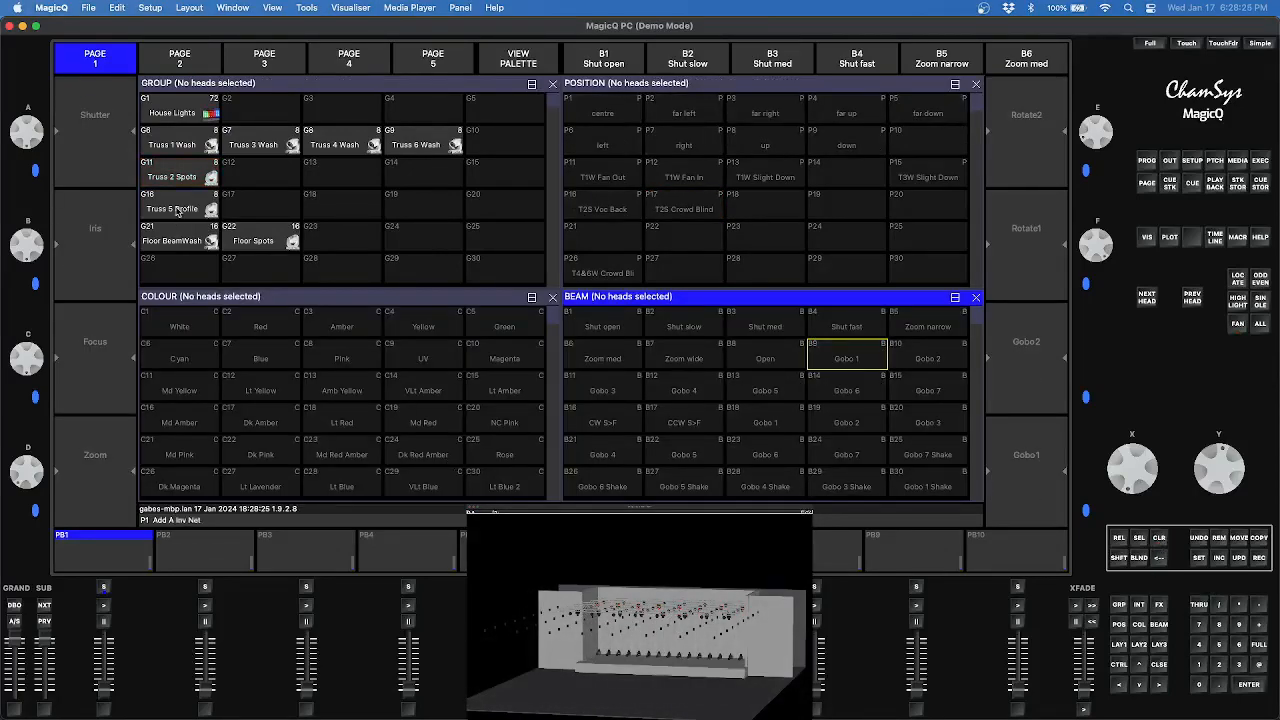
Locate the Truss 5 Profile heads at tilt 42 and record the position as palette P20 named "T5P Voc Front"
{"action": "left_click", "coordinate": [175, 209]}
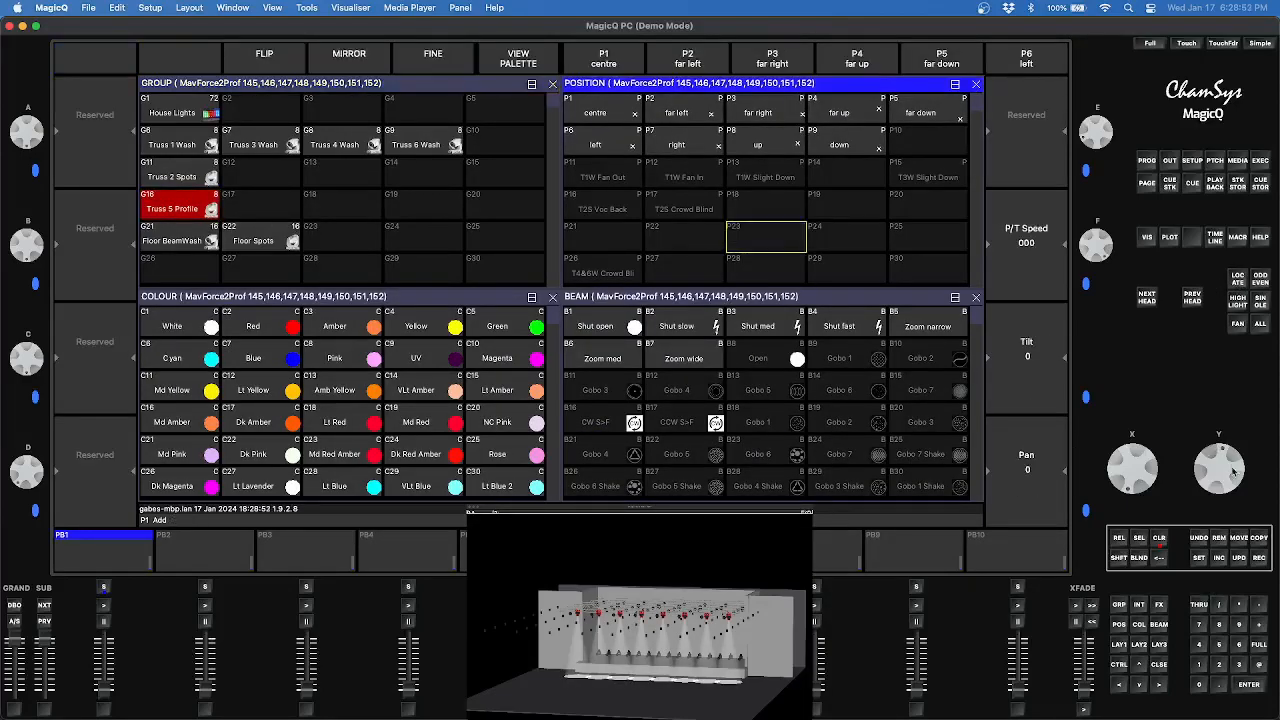
{"action": "left_click_drag", "start_coordinate": [1232, 470], "coordinate": [1237, 485]}
{"action": "left_click", "coordinate": [920, 205]}
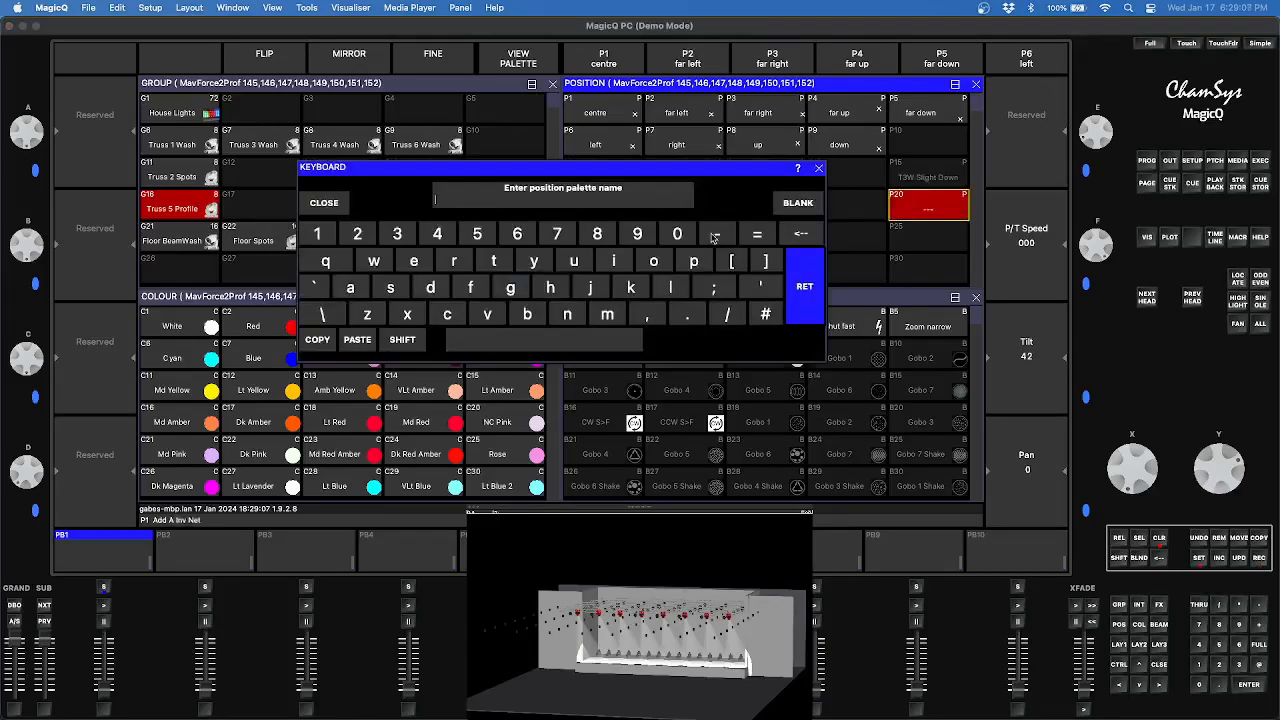
{"action": "type", "text": "TSP Voc Fron"}
{"action": "type", "text": "t"}
{"action": "left_click", "coordinate": [805, 288]}
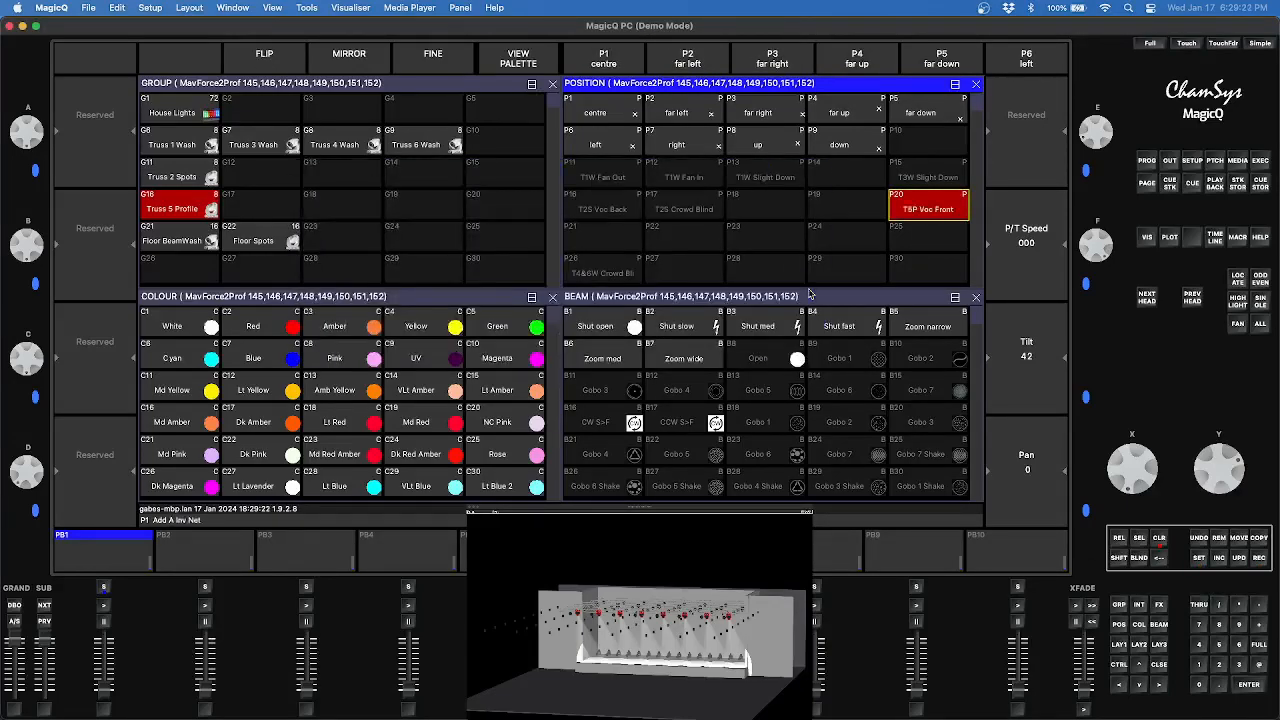
From a cleared programmer, locate the Truss 4 Wash heads with Zoom wide and tilt them to 47
{"action": "left_click", "coordinate": [340, 145]}
{"action": "left_click", "coordinate": [1160, 539]}
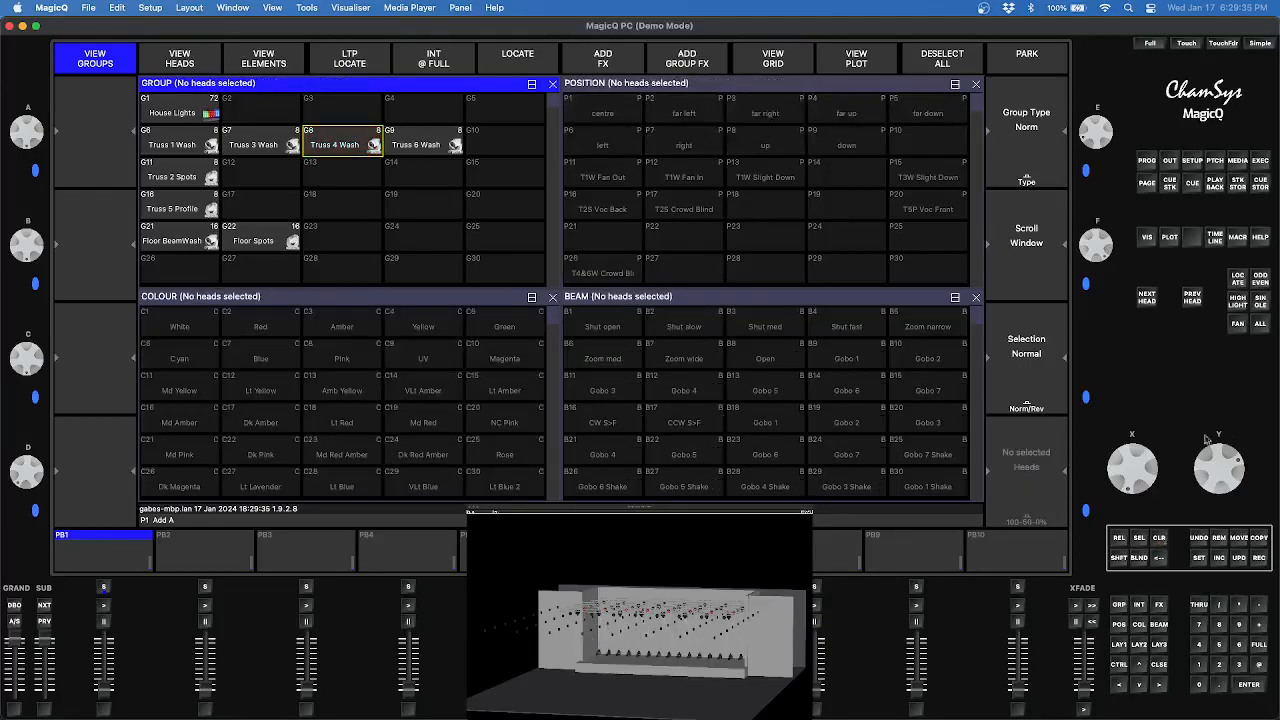
{"action": "left_click", "coordinate": [200, 148]}
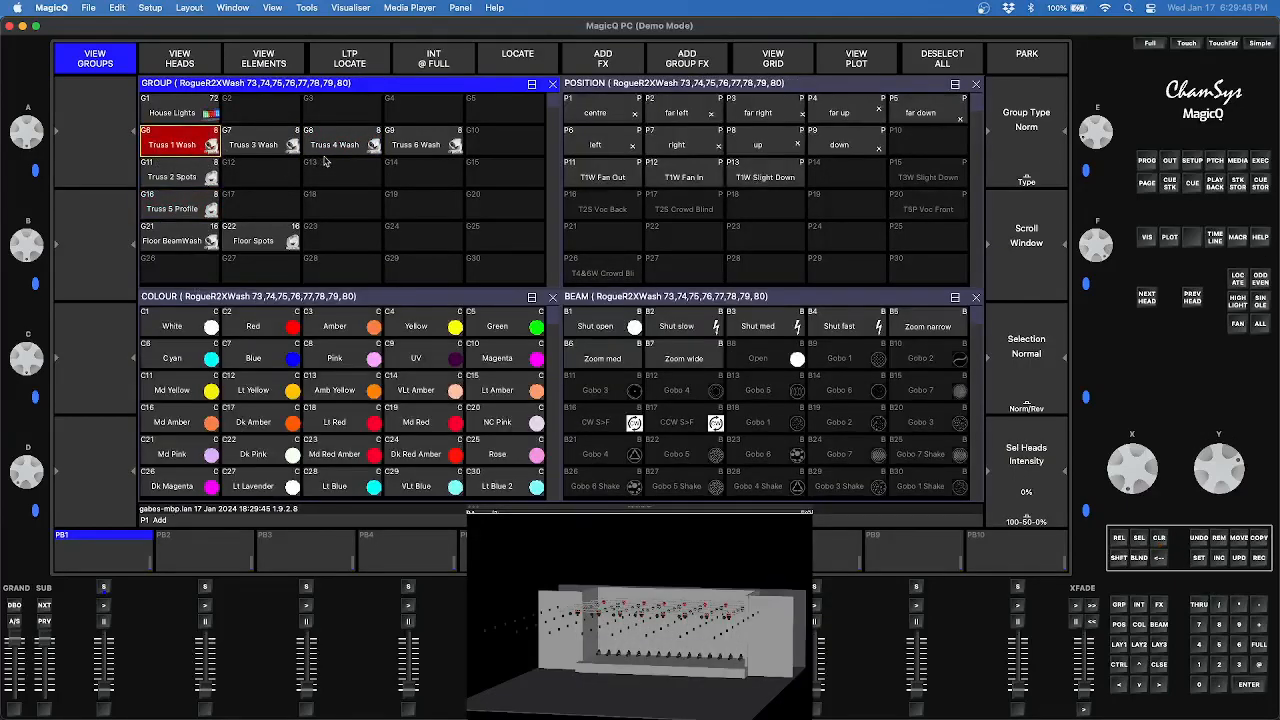
{"action": "left_click", "coordinate": [318, 155]}
{"action": "left_click", "coordinate": [1238, 284]}
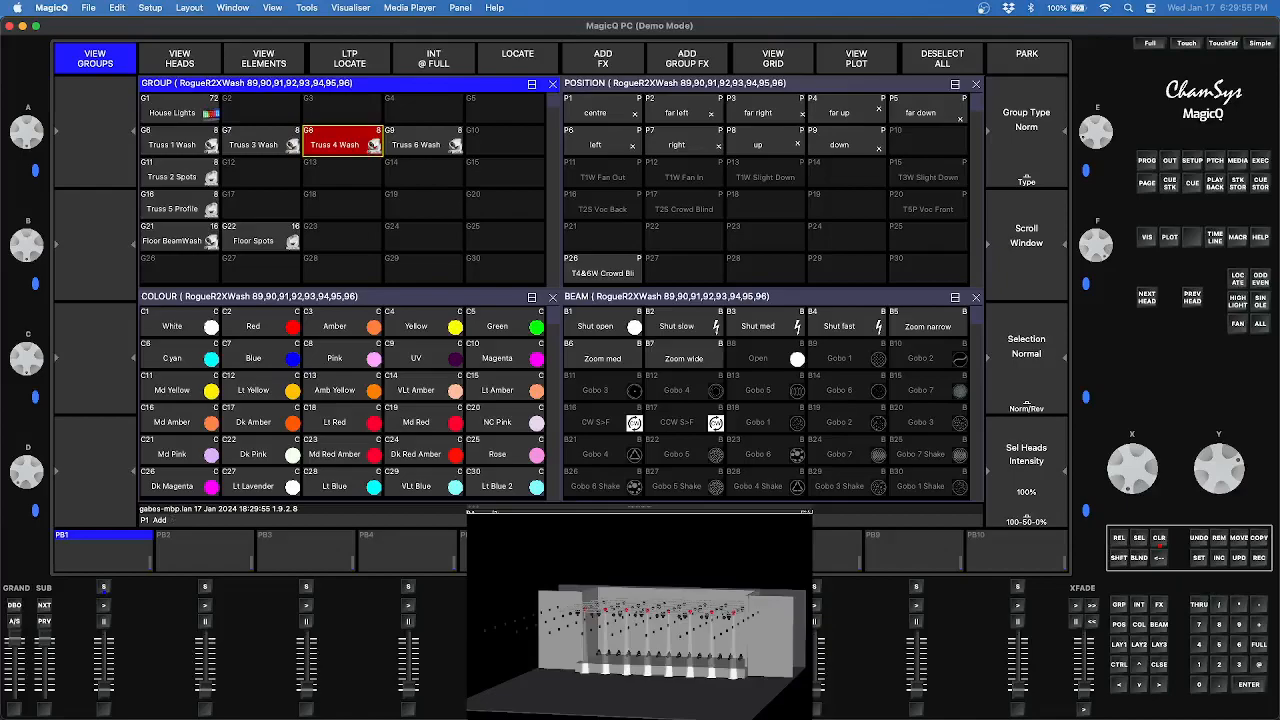
{"action": "left_click", "coordinate": [668, 361]}
{"action": "left_click", "coordinate": [846, 238]}
{"action": "left_click_drag", "start_coordinate": [1230, 462], "coordinate": [1226, 343]}
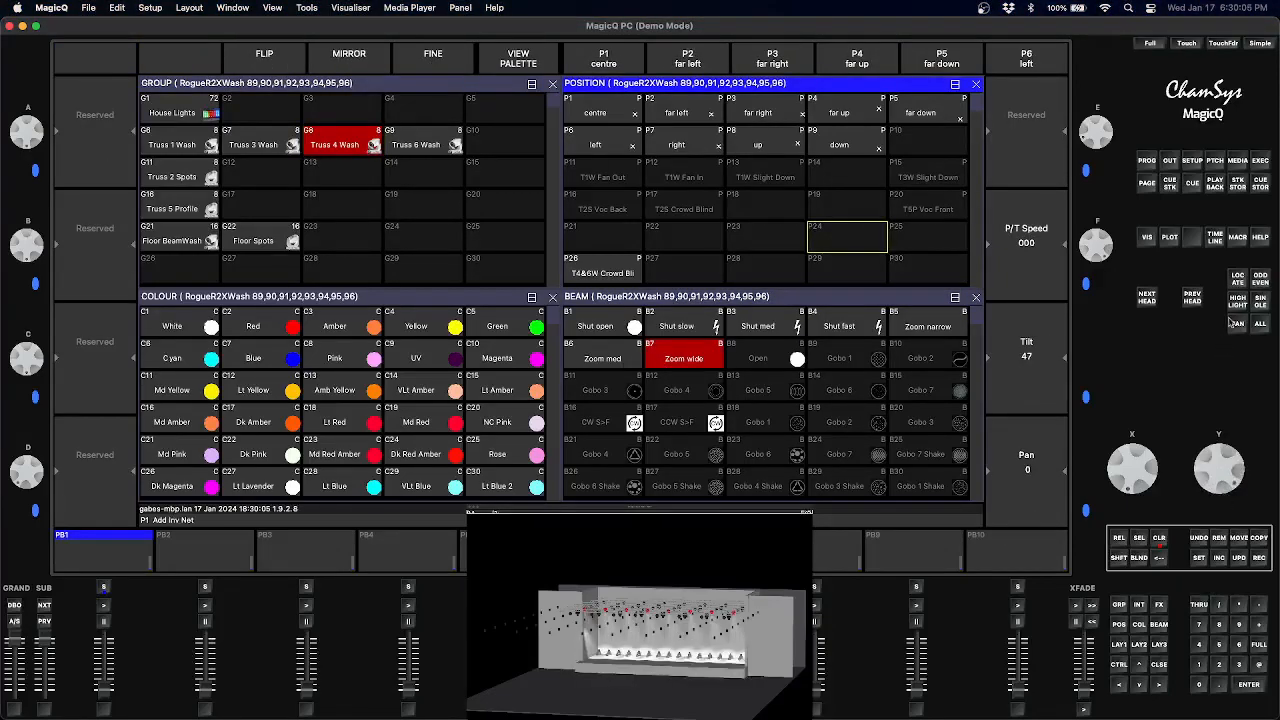
Record the Truss 4 Wash position as palette P19 named "T4W Band Wash"
{"action": "left_click", "coordinate": [851, 208]}
{"action": "type", "text": "T4W Band Wash"}
{"action": "key", "text": "Return"}
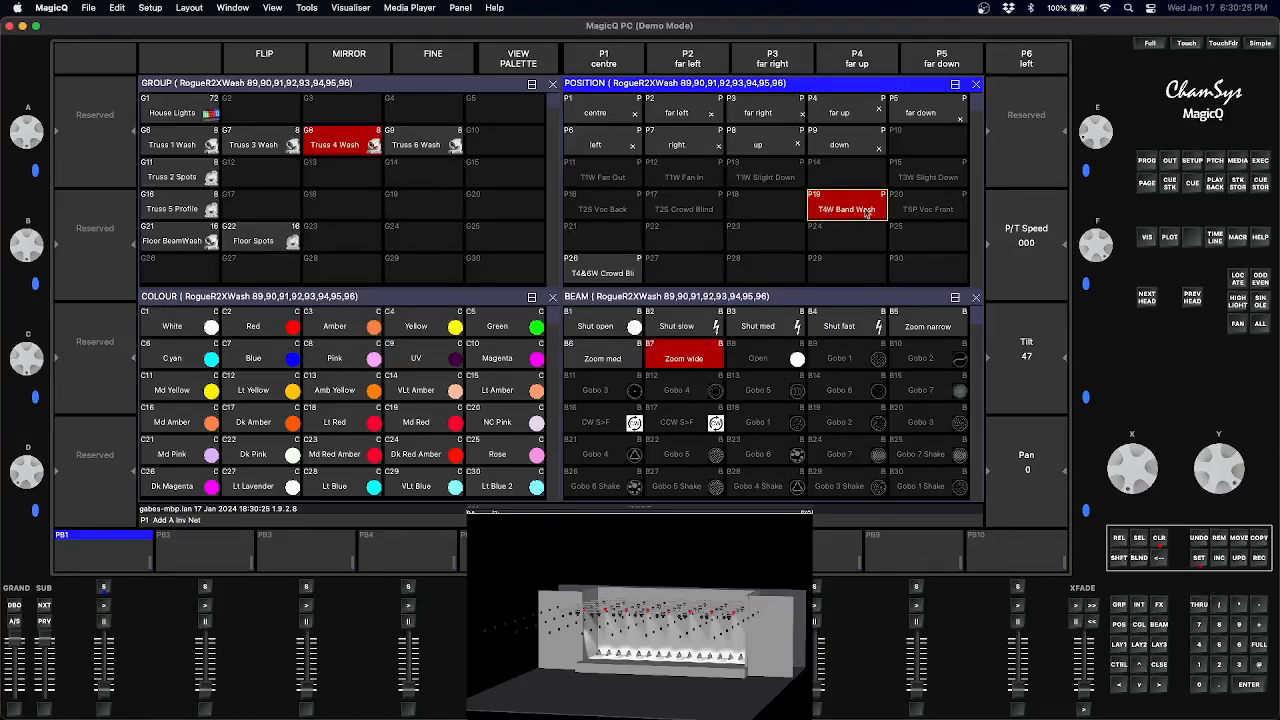
Rename position palette P19 as "T4W Band Front"
{"action": "left_click", "coordinate": [866, 213]}
{"action": "type", "text": "Front"}
{"action": "key", "text": "Return"}
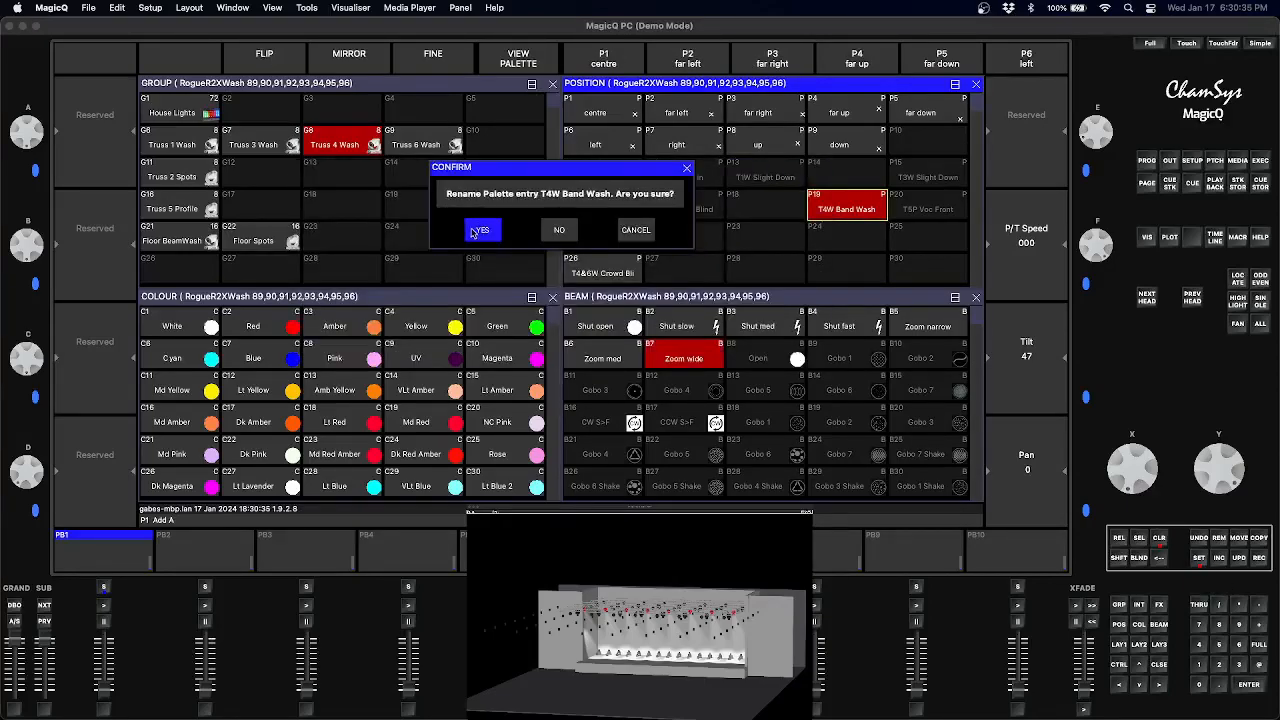
{"action": "left_click", "coordinate": [476, 232]}
Check the T2S Voc Back and T2S Crowd Blind positions on the Truss 2 Spots and clear the programmer
{"action": "left_click", "coordinate": [181, 216]}
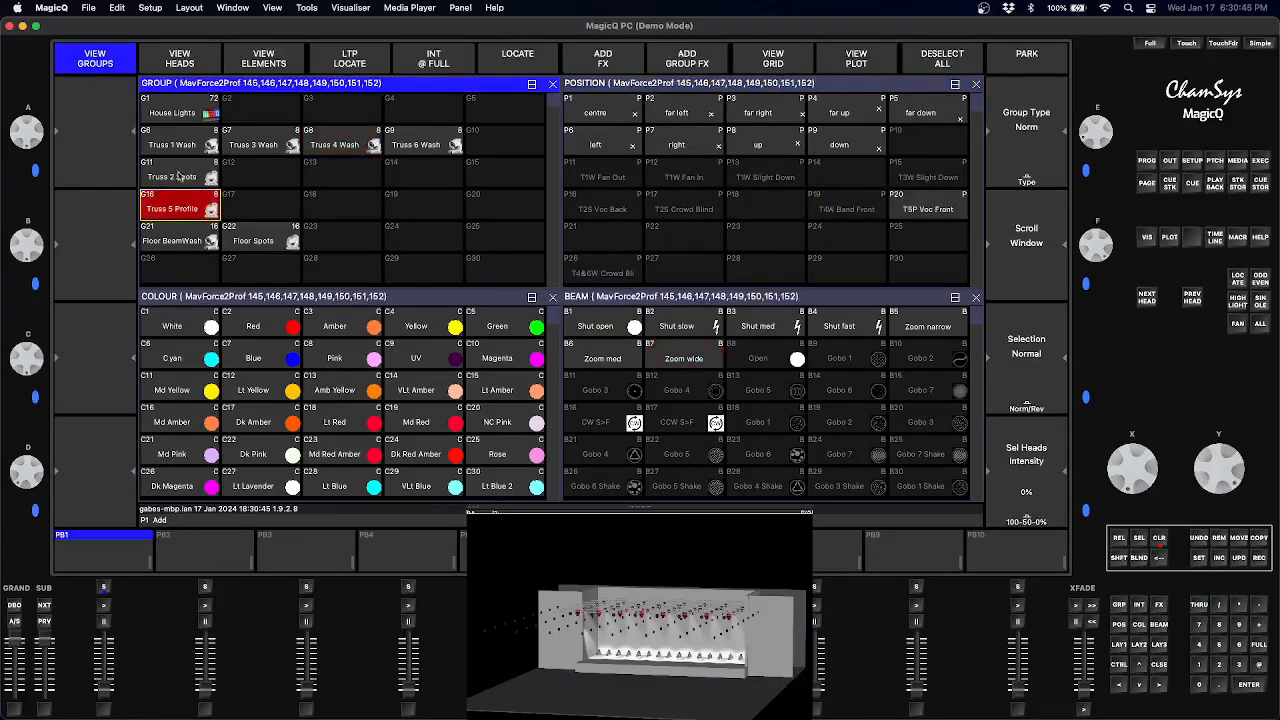
{"action": "left_click", "coordinate": [181, 179]}
{"action": "left_click", "coordinate": [612, 212]}
{"action": "left_click", "coordinate": [662, 212]}
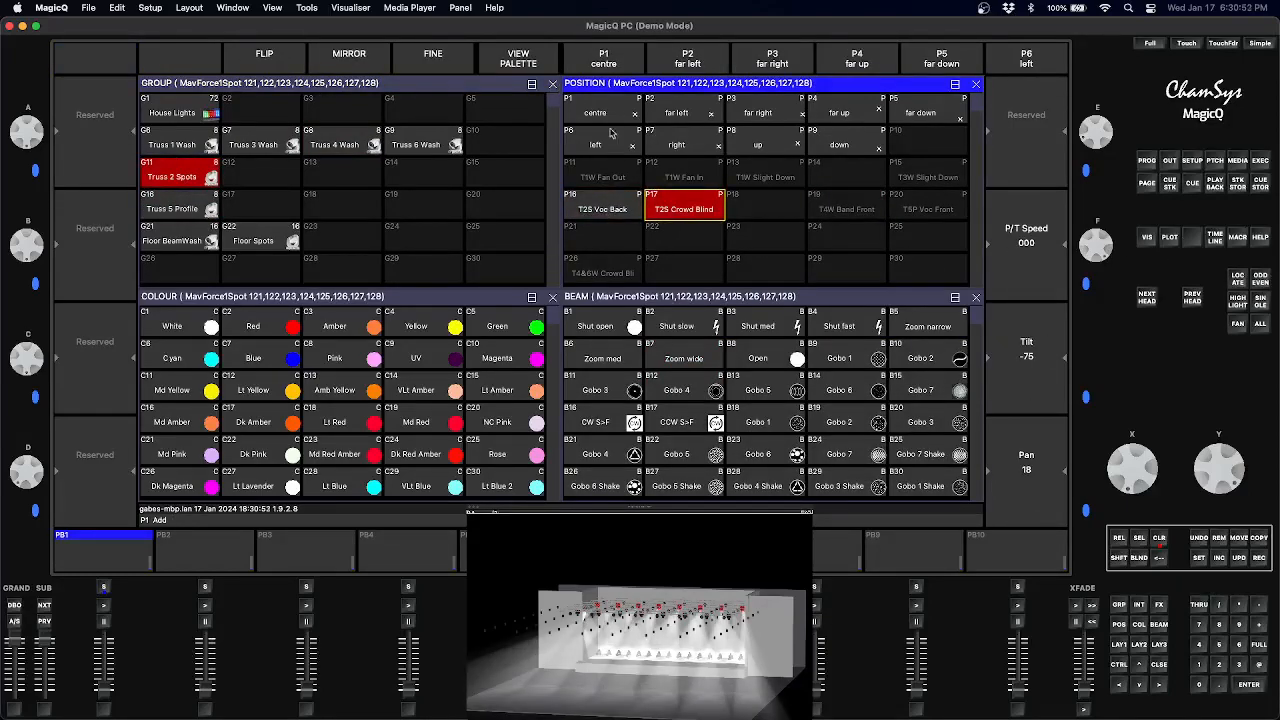
{"action": "left_click", "coordinate": [1158, 538]}
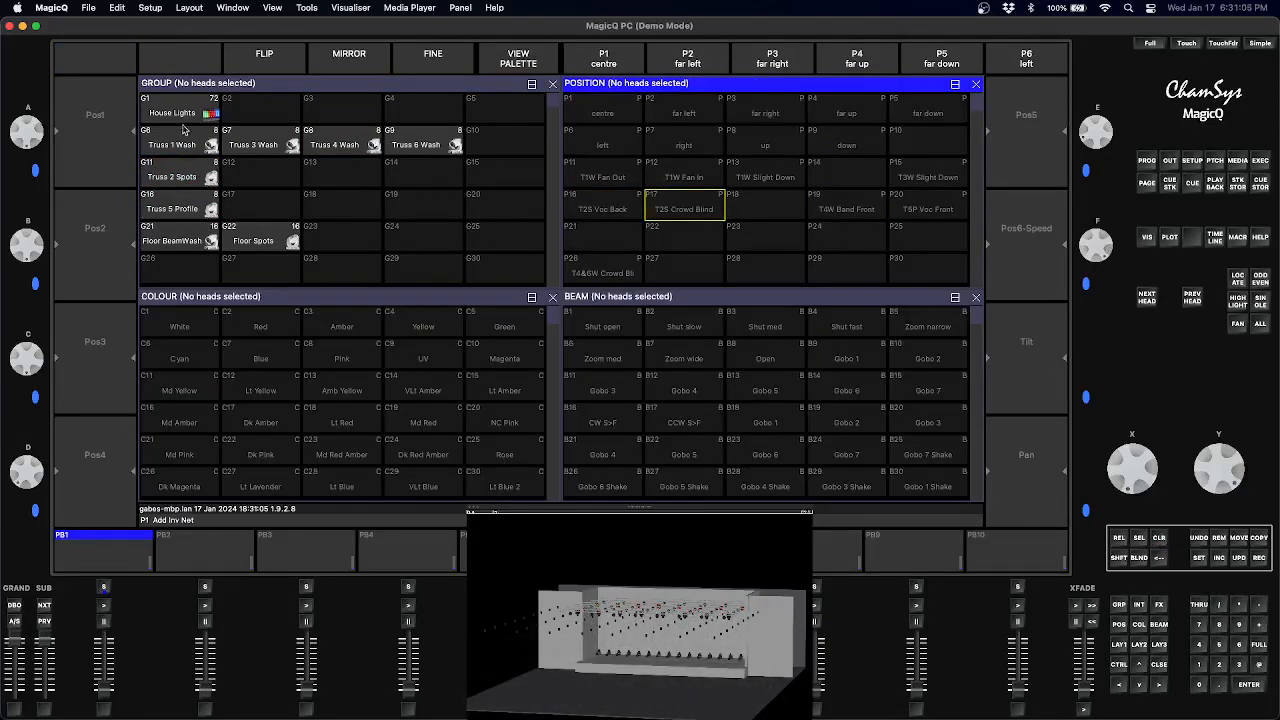
Select the four truss wash groups, Truss 2 Spots, Truss 5 Profile, Floor BeamWash and Floor Spots
{"action": "left_click", "coordinate": [183, 140]}
{"action": "left_click", "coordinate": [262, 141]}
{"action": "left_click", "coordinate": [343, 141]}
{"action": "left_click", "coordinate": [424, 141]}
{"action": "left_click", "coordinate": [183, 175]}
{"action": "left_click", "coordinate": [183, 207]}
{"action": "left_click", "coordinate": [185, 239]}
{"action": "left_click", "coordinate": [285, 244]}
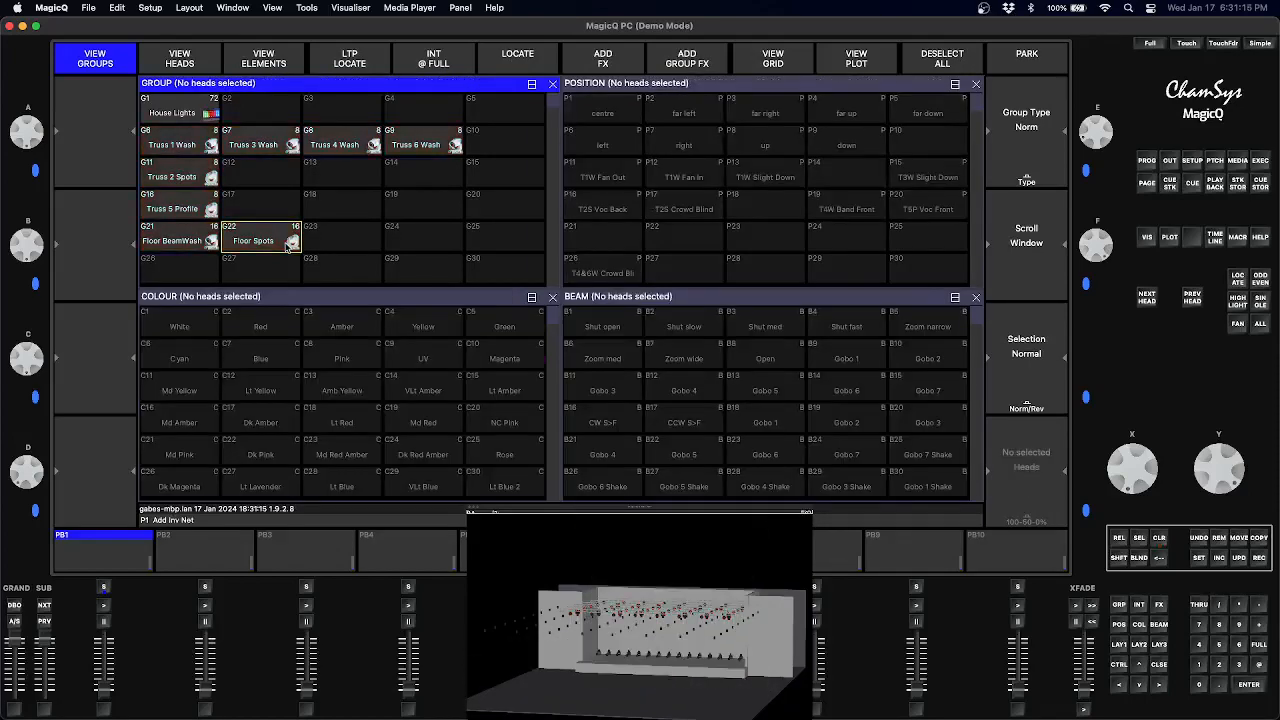
Move the "T4&6W Crowd Bli" position palette from P26 to P21
{"action": "left_click", "coordinate": [602, 270]}
{"action": "left_click", "coordinate": [602, 238]}
From a cleared programmer, locate the Floor BeamWash heads with Zoom narrow, tilt them to -74 and fan their pan to -20
{"action": "left_click", "coordinate": [182, 240]}
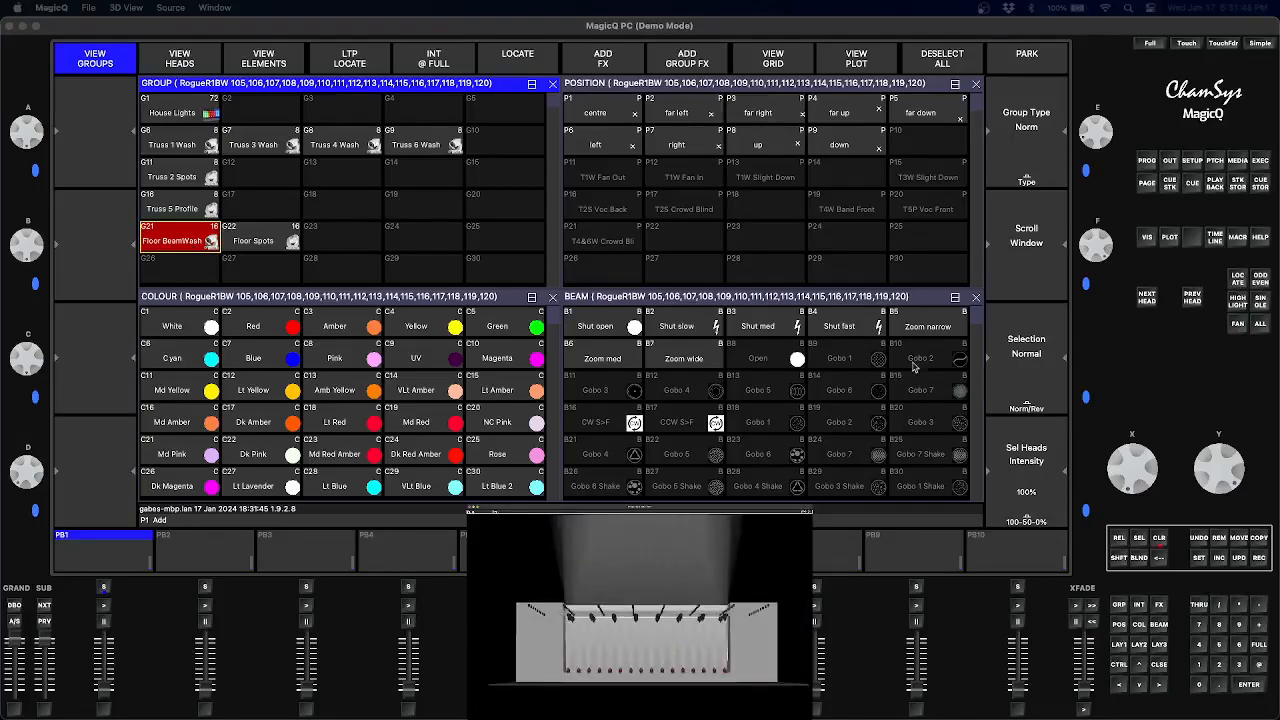
{"action": "left_click", "coordinate": [928, 326]}
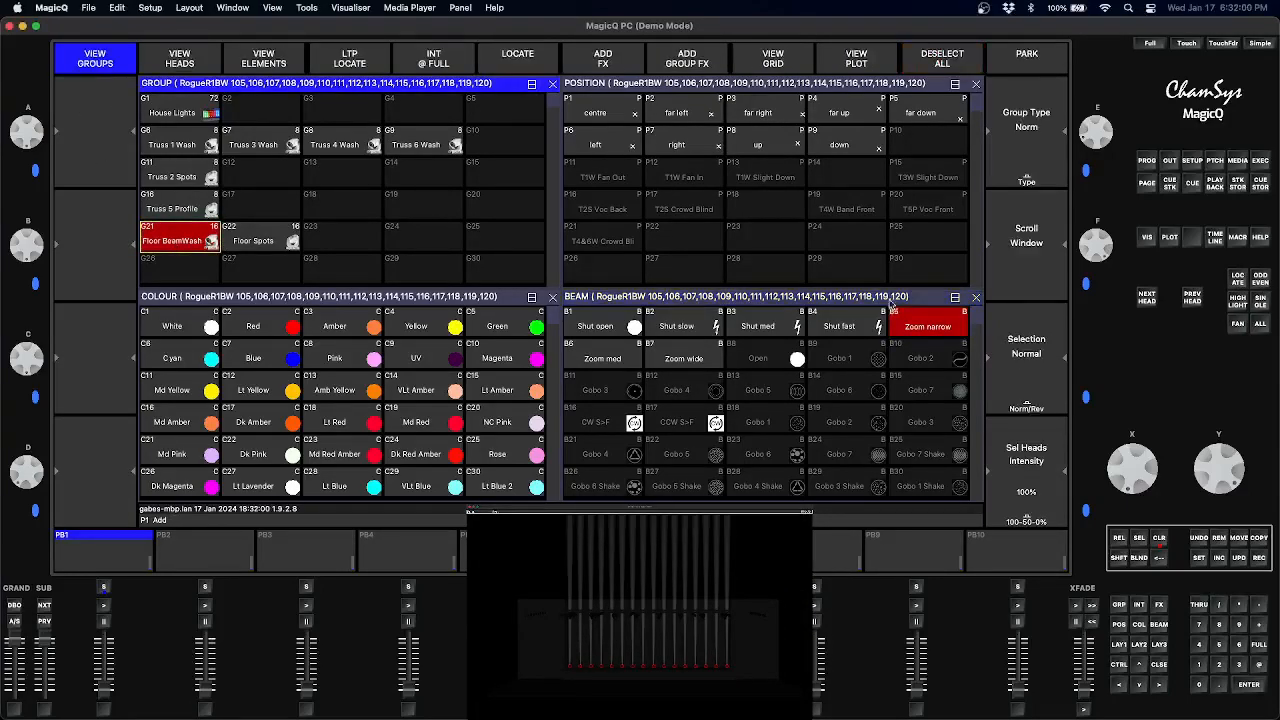
{"action": "left_click", "coordinate": [890, 303]}
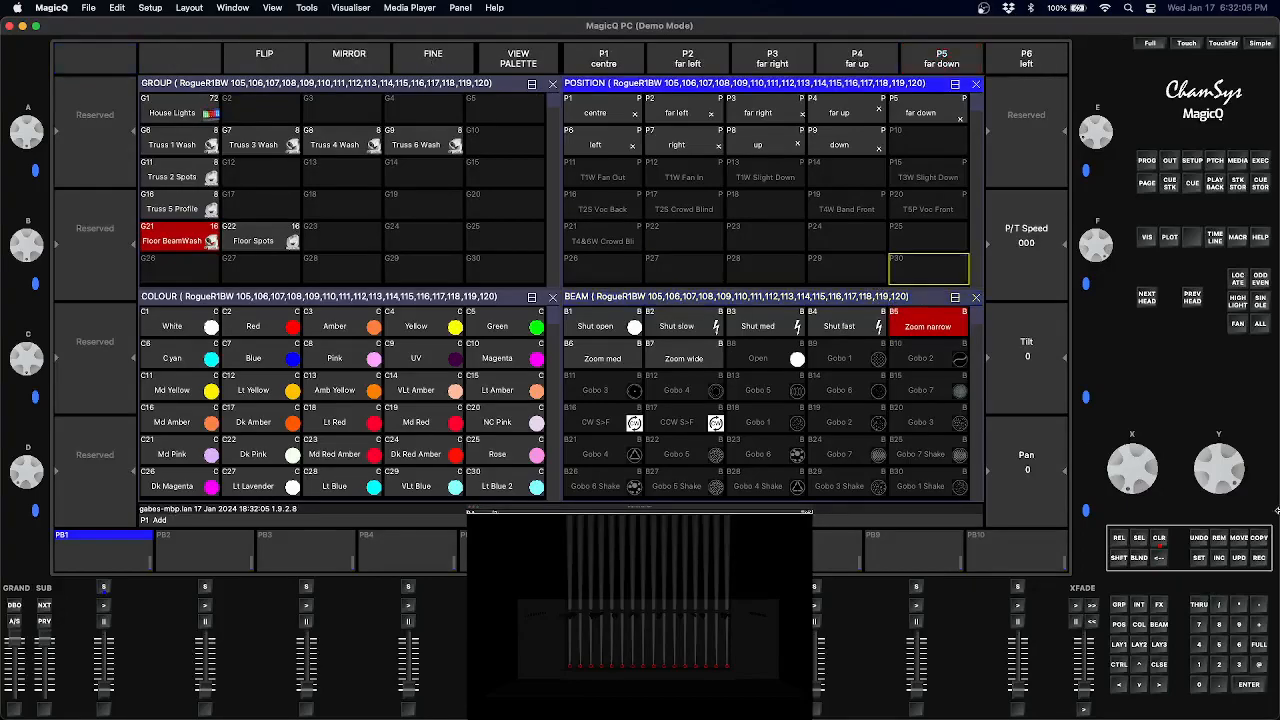
{"action": "mouse_move", "coordinate": [1232, 482]}
{"action": "left_mouse_down"}
{"action": "mouse_move", "coordinate": [1234, 454]}
{"action": "mouse_move", "coordinate": [1236, 487]}
{"action": "left_mouse_up"}
{"action": "left_click_drag", "start_coordinate": [690, 611], "coordinate": [544, 613]}
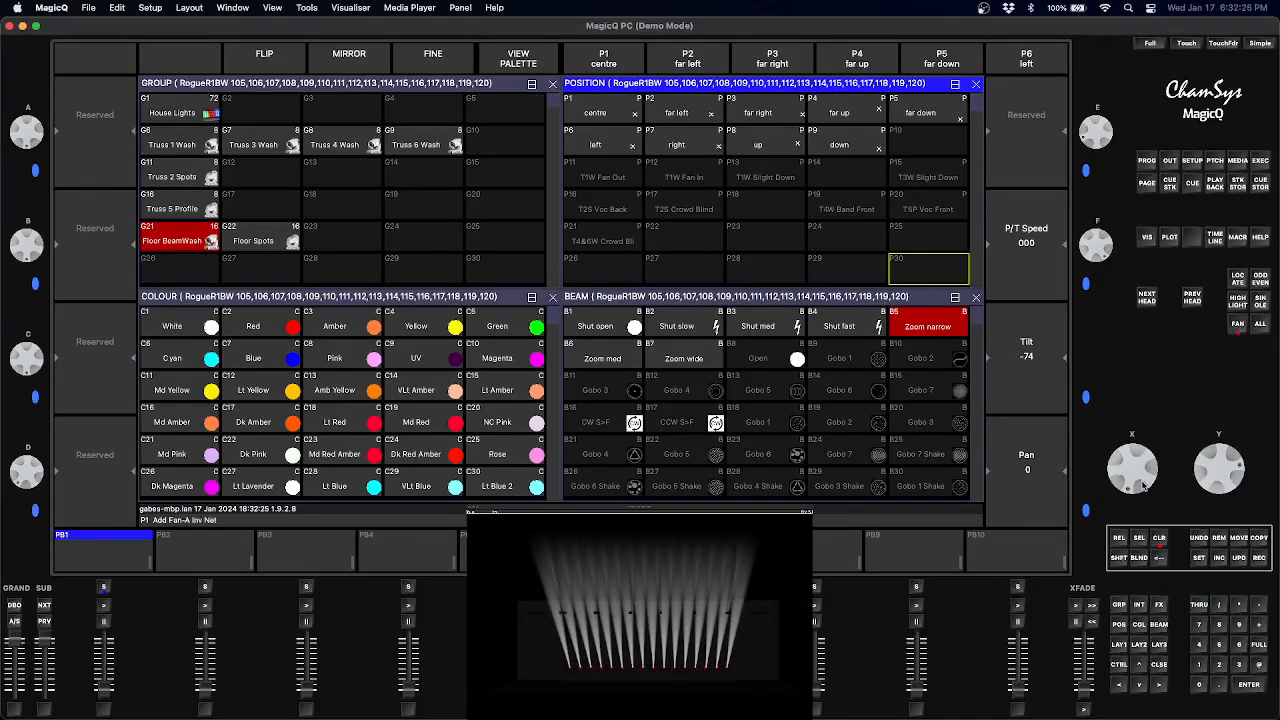
{"action": "mouse_move", "coordinate": [1141, 481]}
{"action": "left_mouse_down"}
{"action": "mouse_move", "coordinate": [1147, 468]}
{"action": "mouse_move", "coordinate": [1132, 487]}
{"action": "left_mouse_up"}
{"action": "left_click_drag", "start_coordinate": [1132, 487], "coordinate": [1135, 486]}
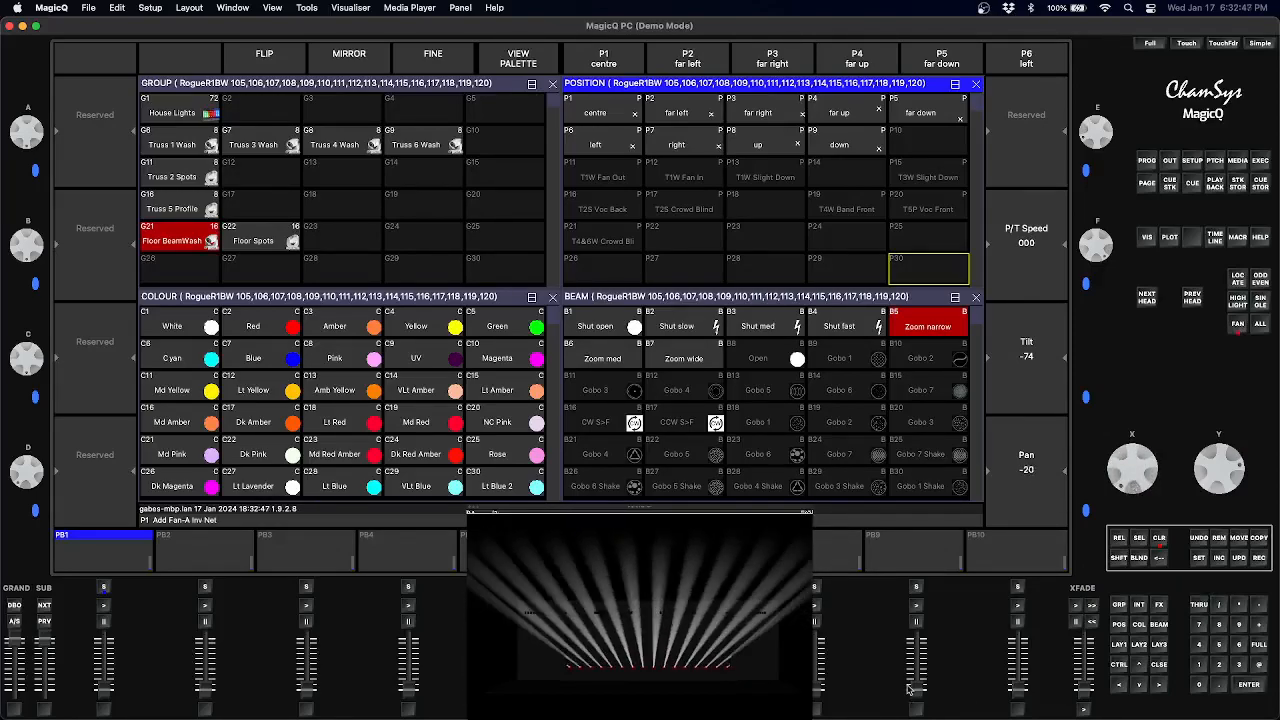
Record the Floor BeamWash position as palette P26 named "FLBW Fan Out"
{"action": "left_click", "coordinate": [1255, 563]}
{"action": "left_click", "coordinate": [591, 270]}
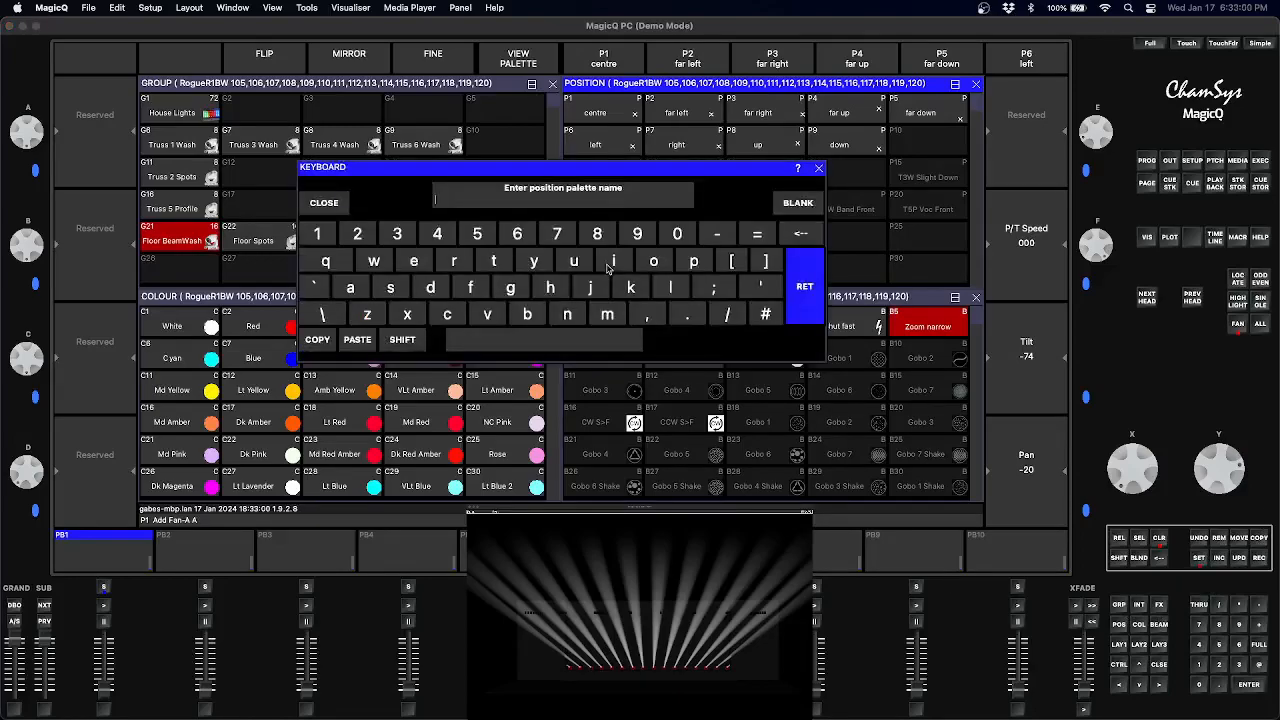
{"action": "type", "text": "FLBW Fan Out"}
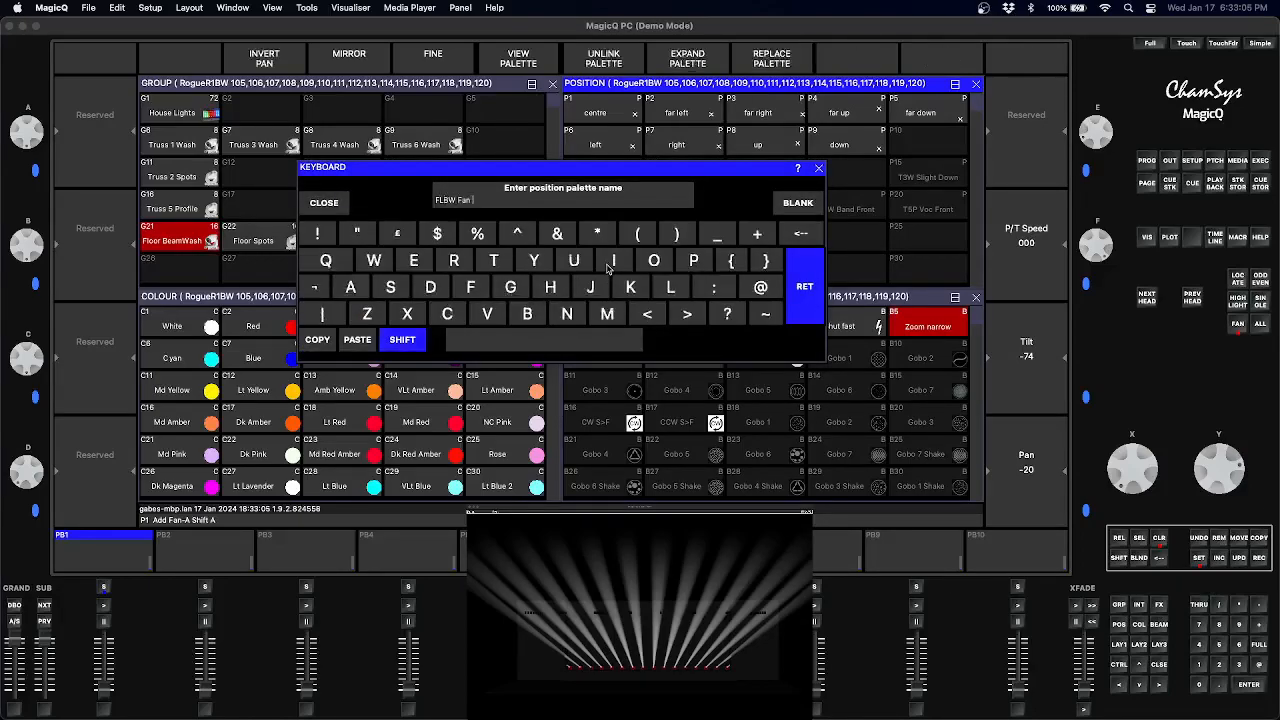
{"action": "left_click", "coordinate": [795, 300]}
Fan the Floor BeamWash pan to 20 and record the position as palette P27 named "FLBW Fan In"
{"action": "left_click_drag", "start_coordinate": [1146, 472], "coordinate": [1141, 466]}
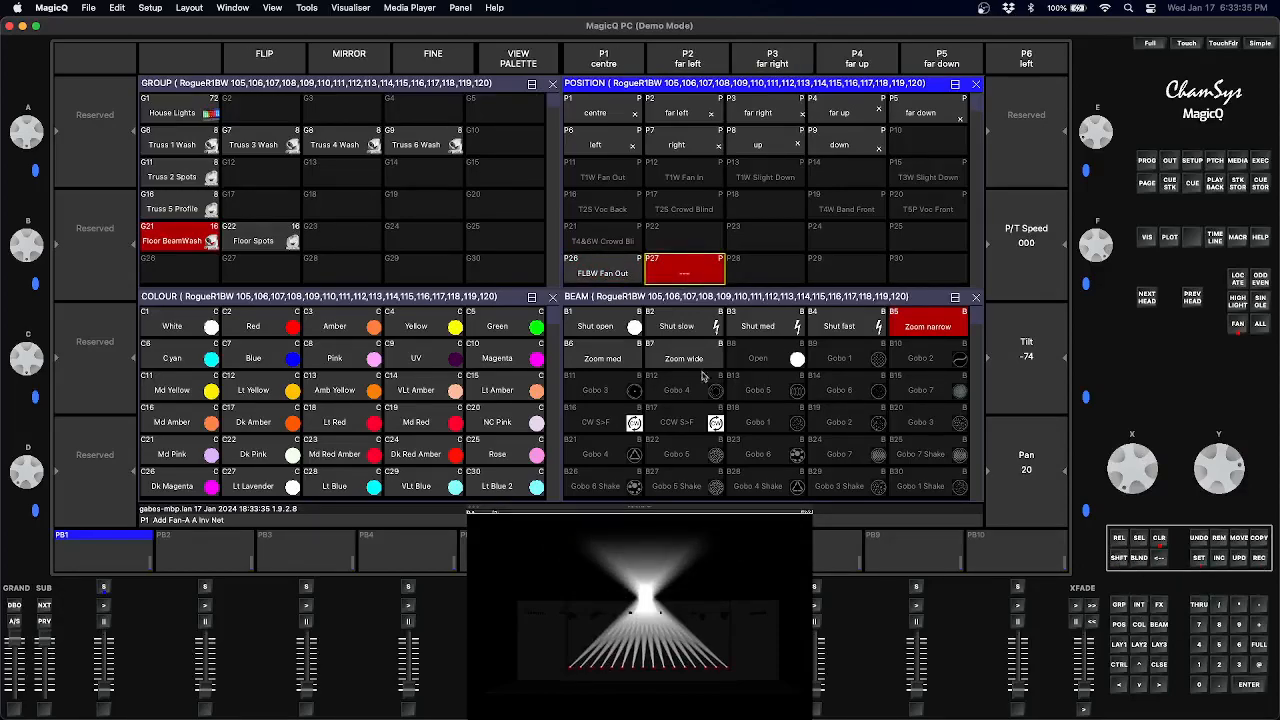
{"action": "type", "text": "BW Fan In"}
{"action": "left_click", "coordinate": [805, 290]}
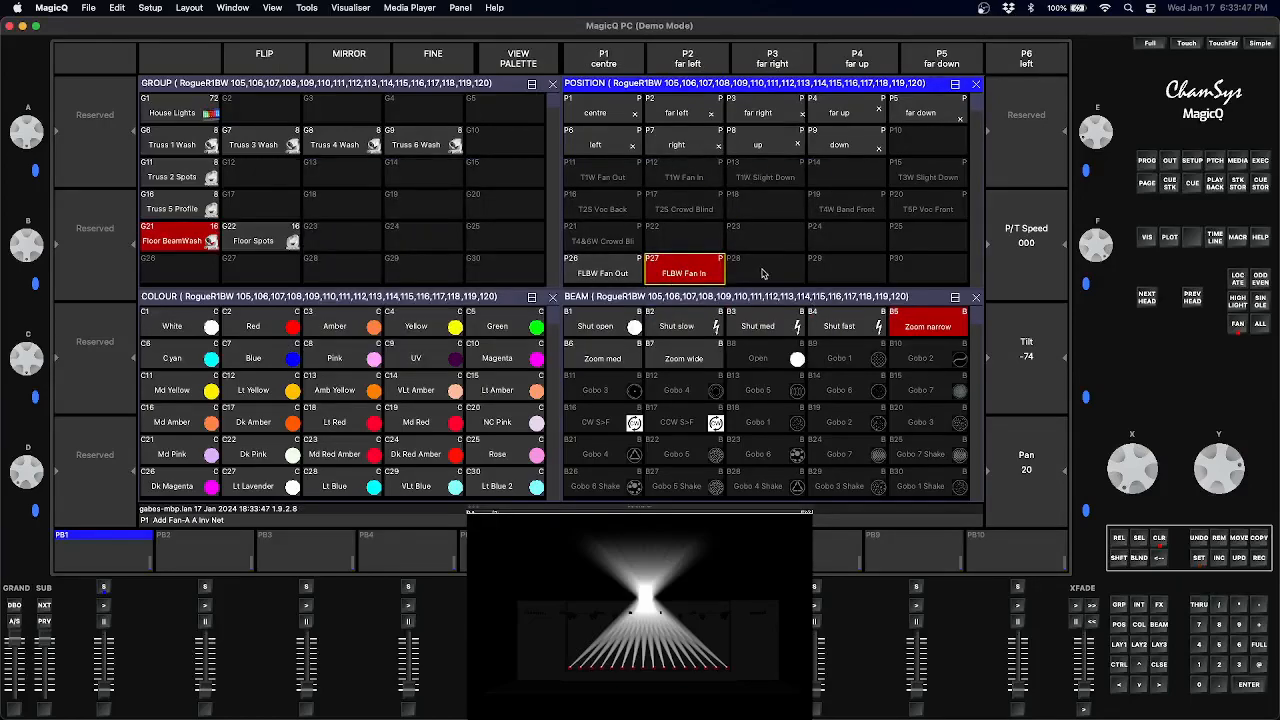
Locate the Floor Spots with Zoom wide, tilt them to -61 and record the position as palette P30 named "FLS Straight"
{"action": "left_click", "coordinate": [594, 108]}
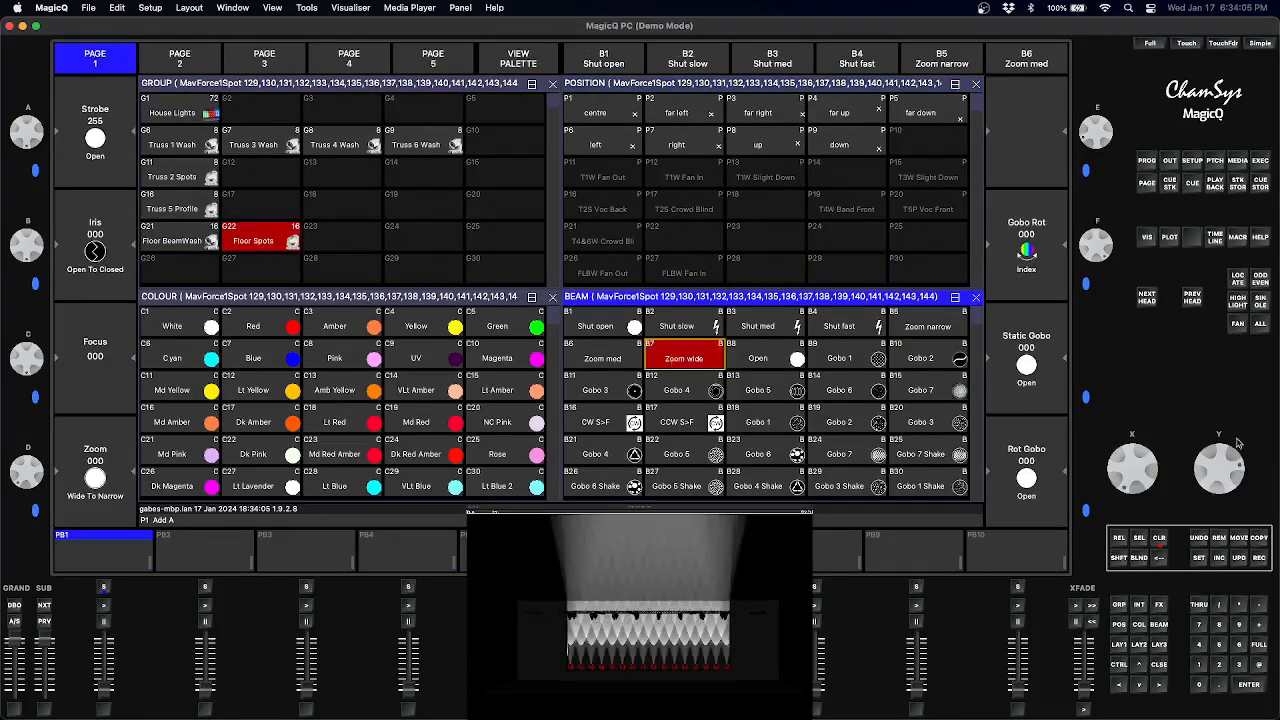
{"action": "left_click_drag", "start_coordinate": [1222, 470], "coordinate": [1238, 442]}
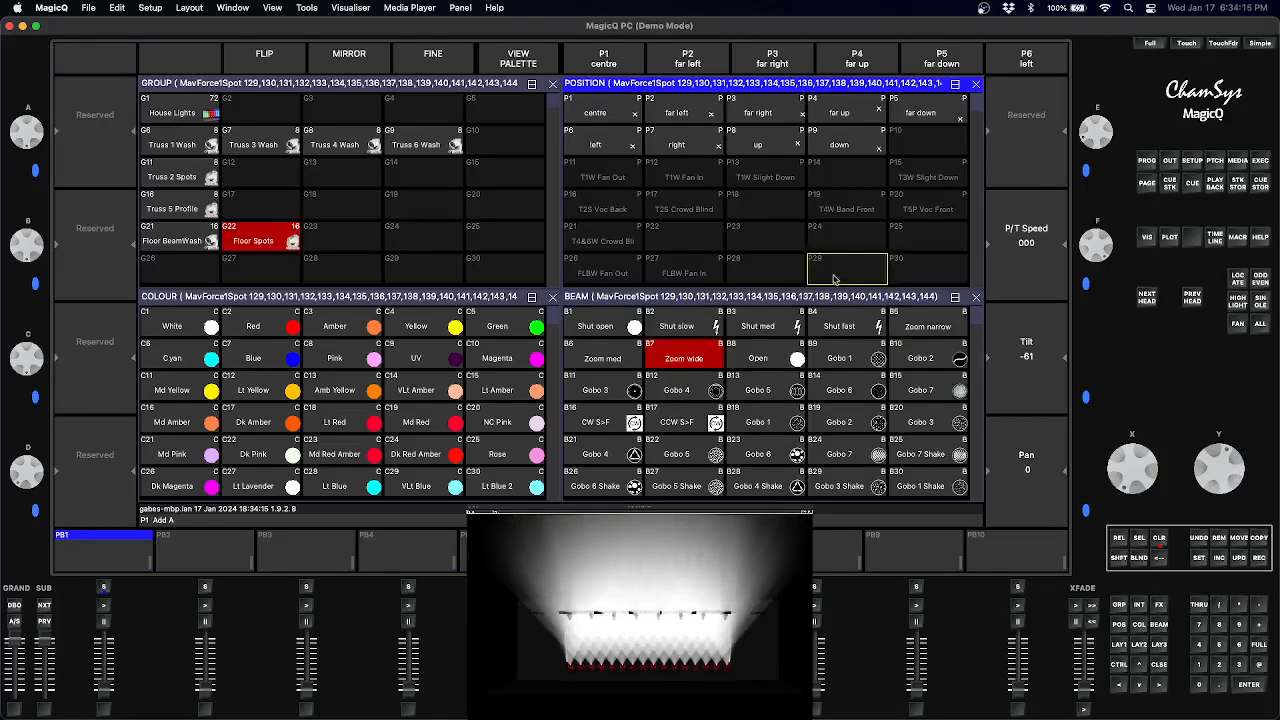
{"action": "left_click", "coordinate": [927, 272]}
{"action": "key", "text": "shift"}
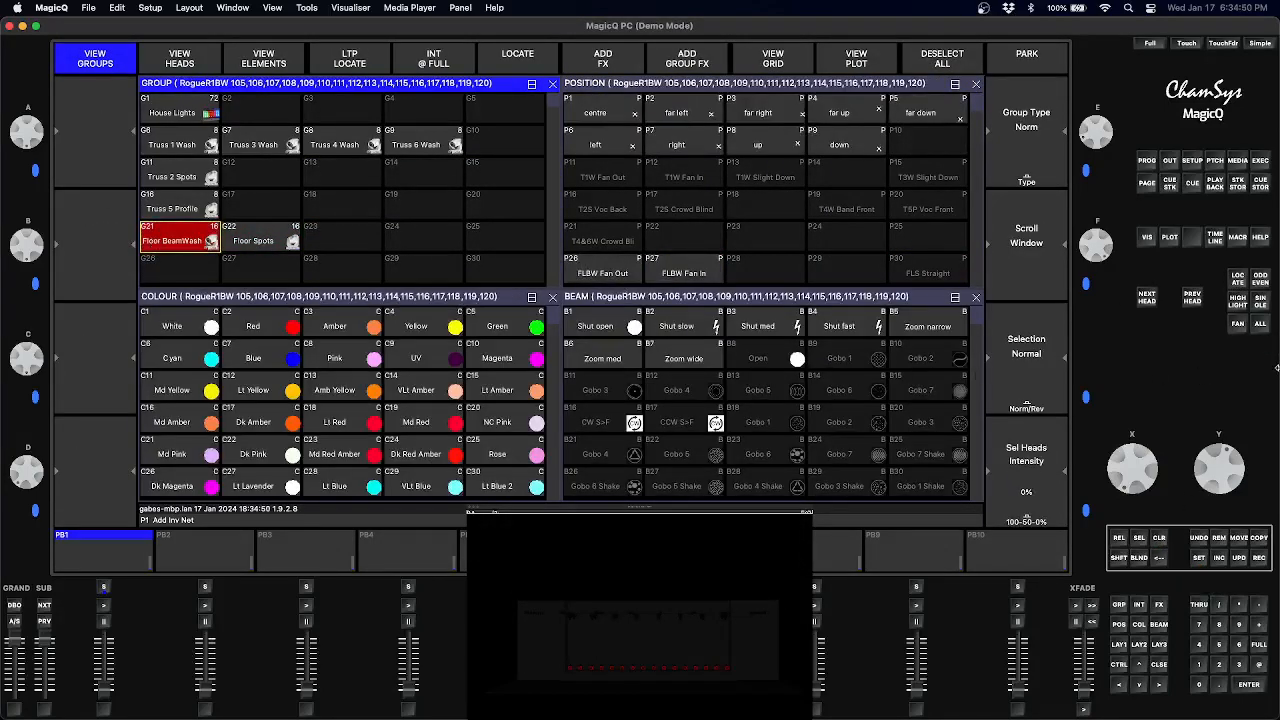
Locate the Floor BeamWash heads, apply FLBW Fan In with Zoom narrow and set their pan to 0
{"action": "left_click", "coordinate": [1237, 280]}
{"action": "left_click", "coordinate": [680, 274]}
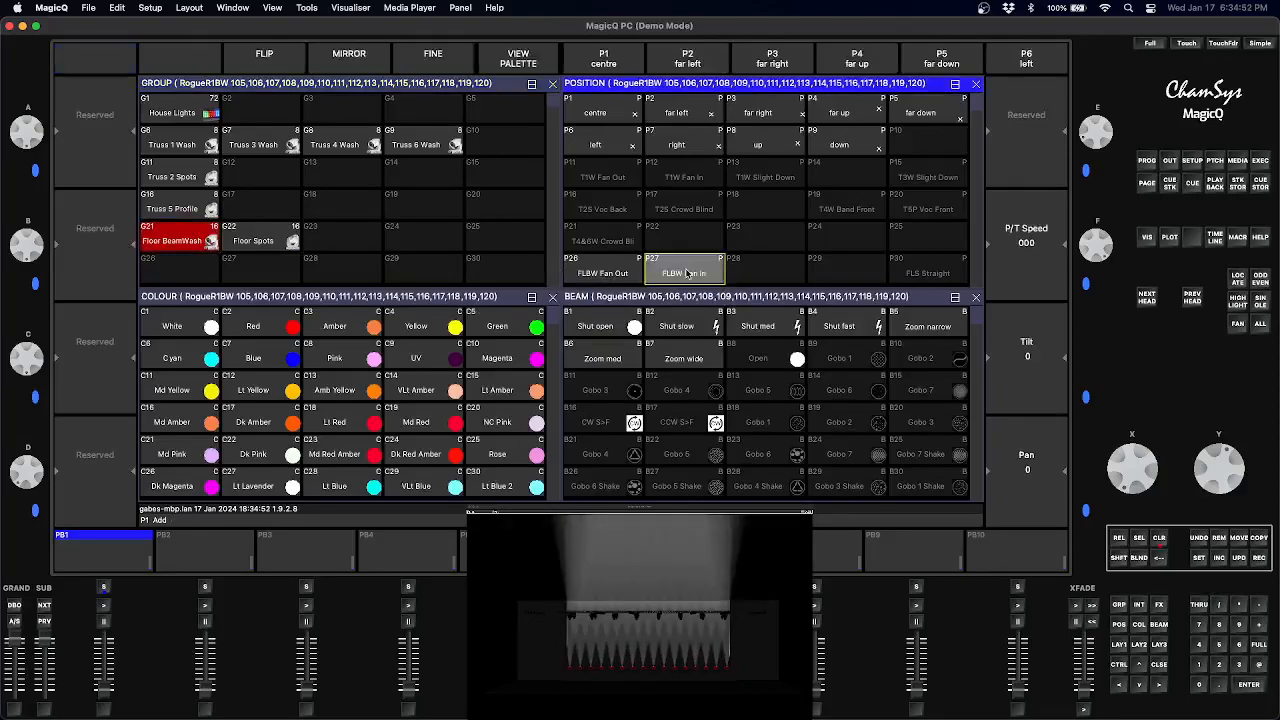
{"action": "left_click", "coordinate": [685, 360]}
{"action": "left_click", "coordinate": [930, 328]}
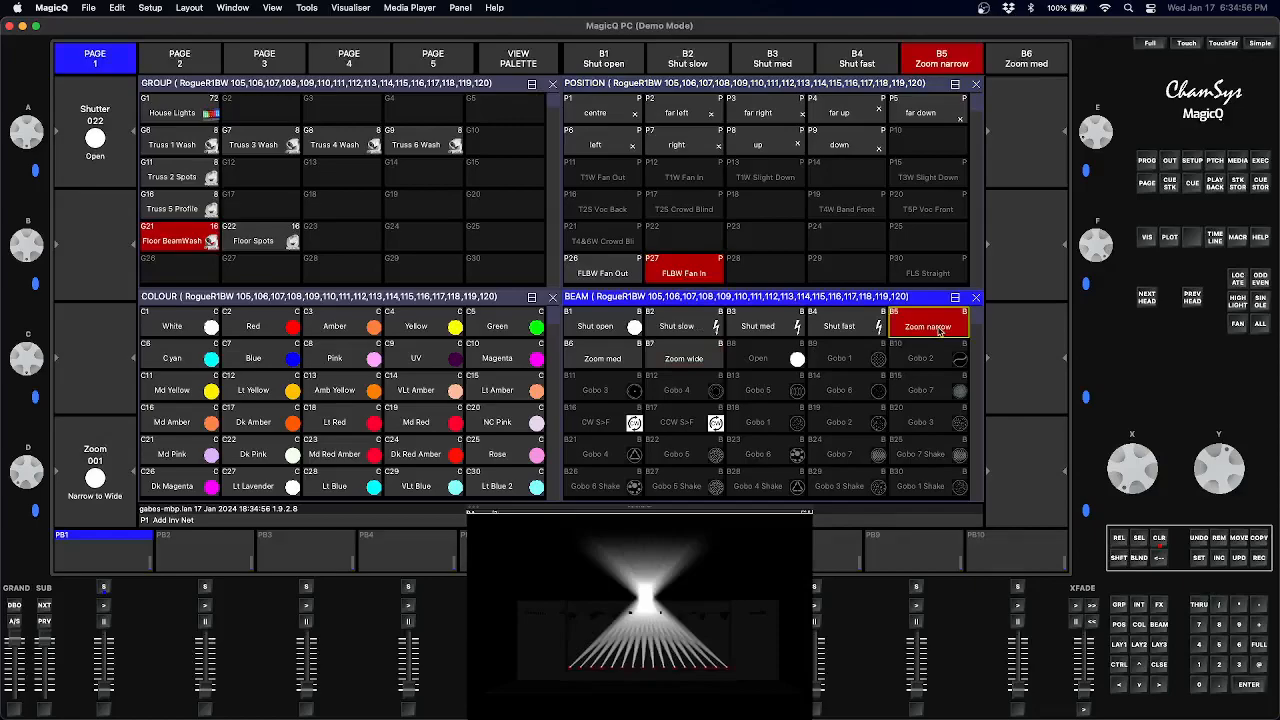
{"action": "left_click", "coordinate": [690, 274]}
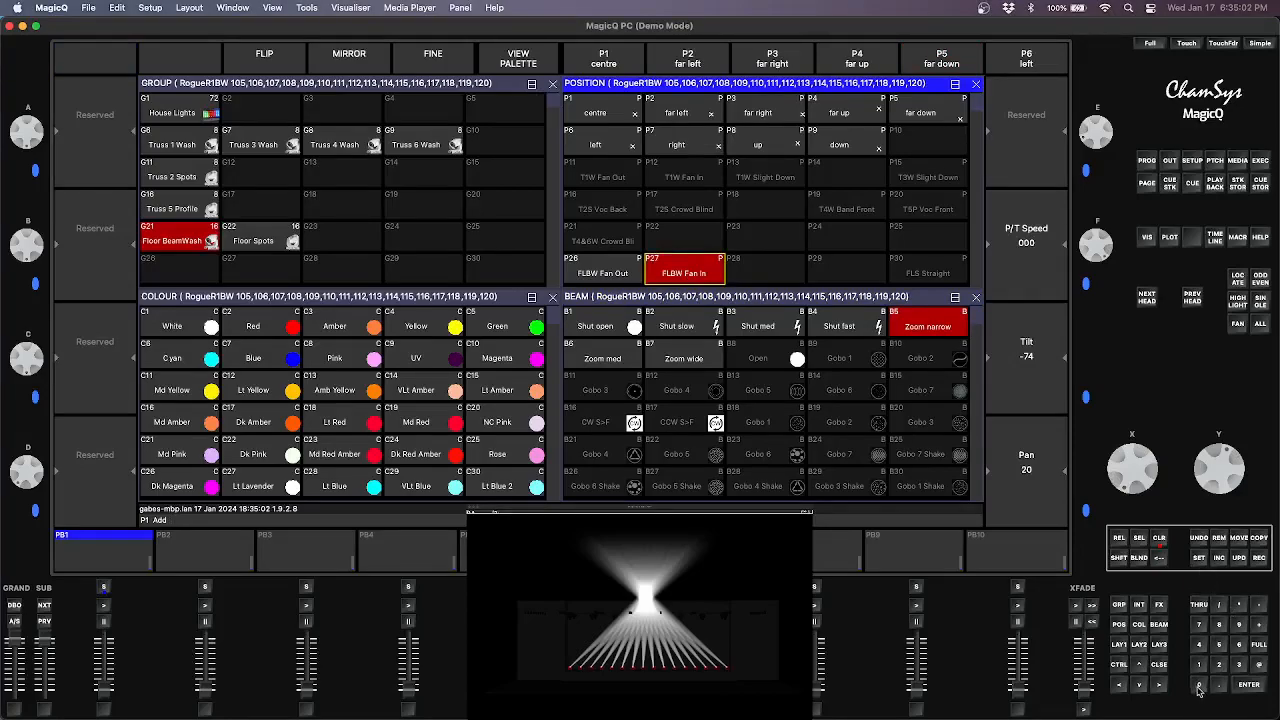
{"action": "left_click", "coordinate": [1029, 504]}
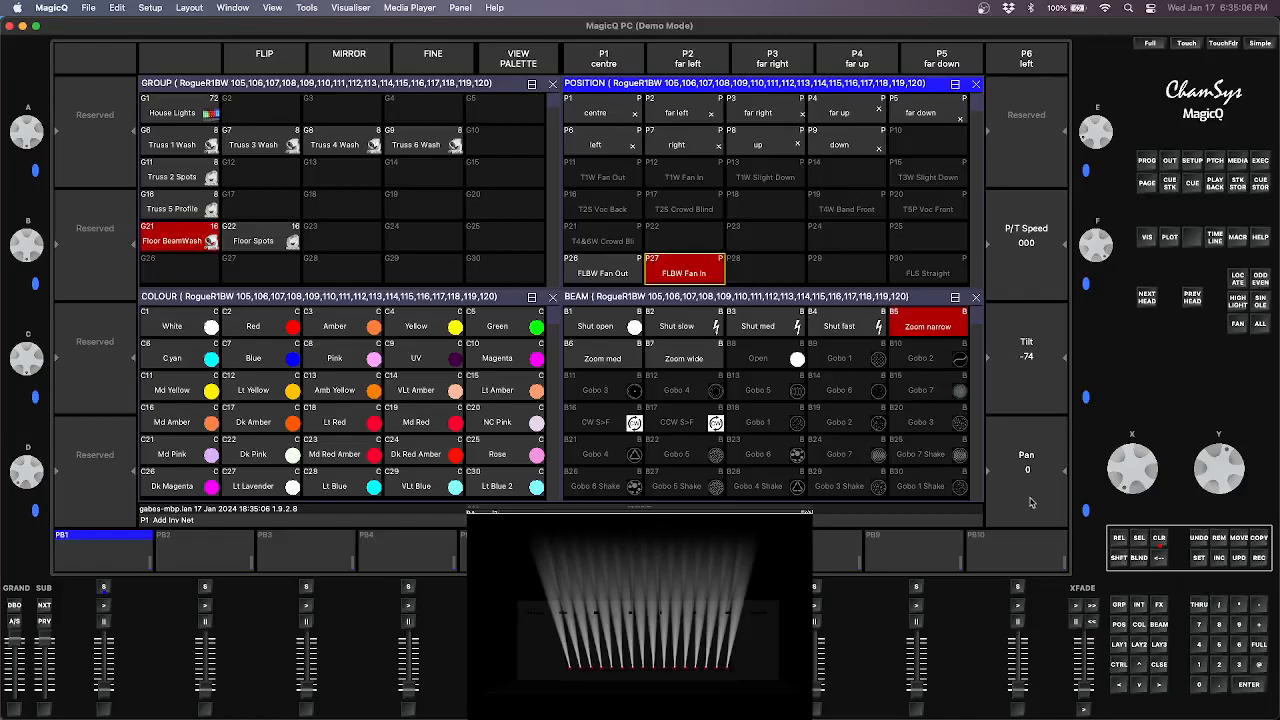
Merge the adjusted Floor BeamWash position into position palette P27
{"action": "left_click", "coordinate": [1258, 559]}
{"action": "left_click", "coordinate": [684, 281]}
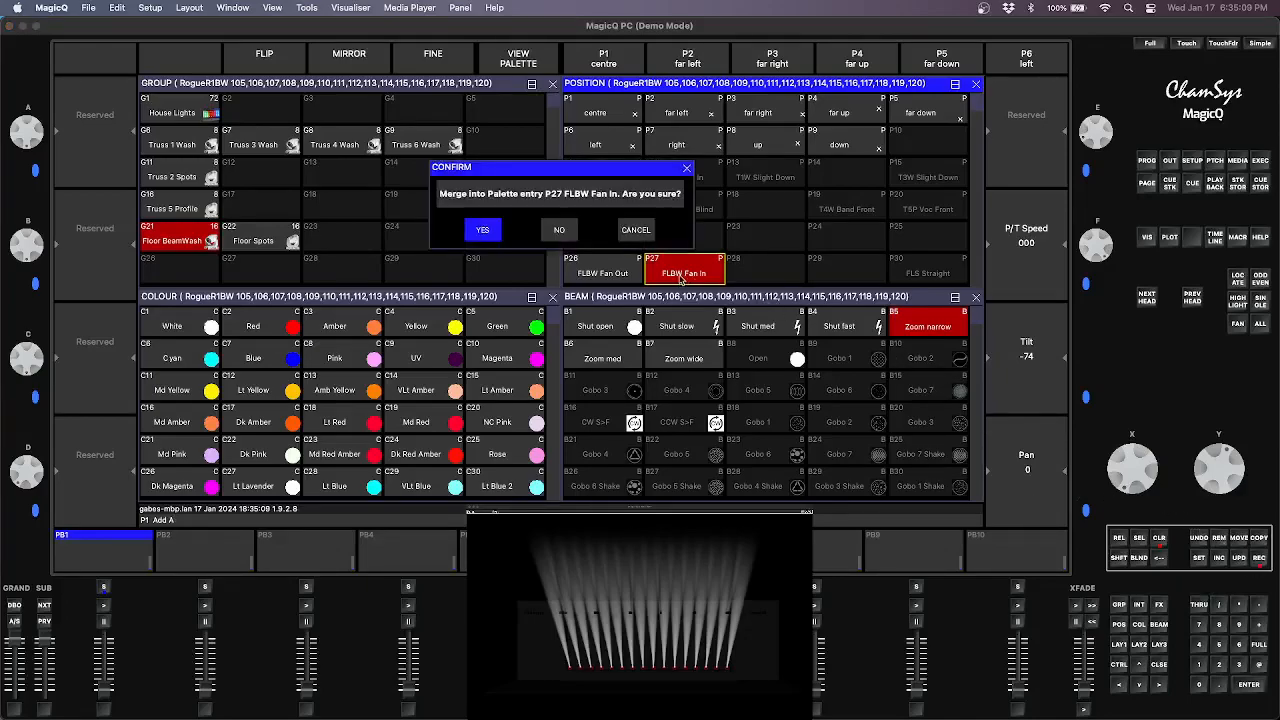
{"action": "left_click", "coordinate": [489, 236]}
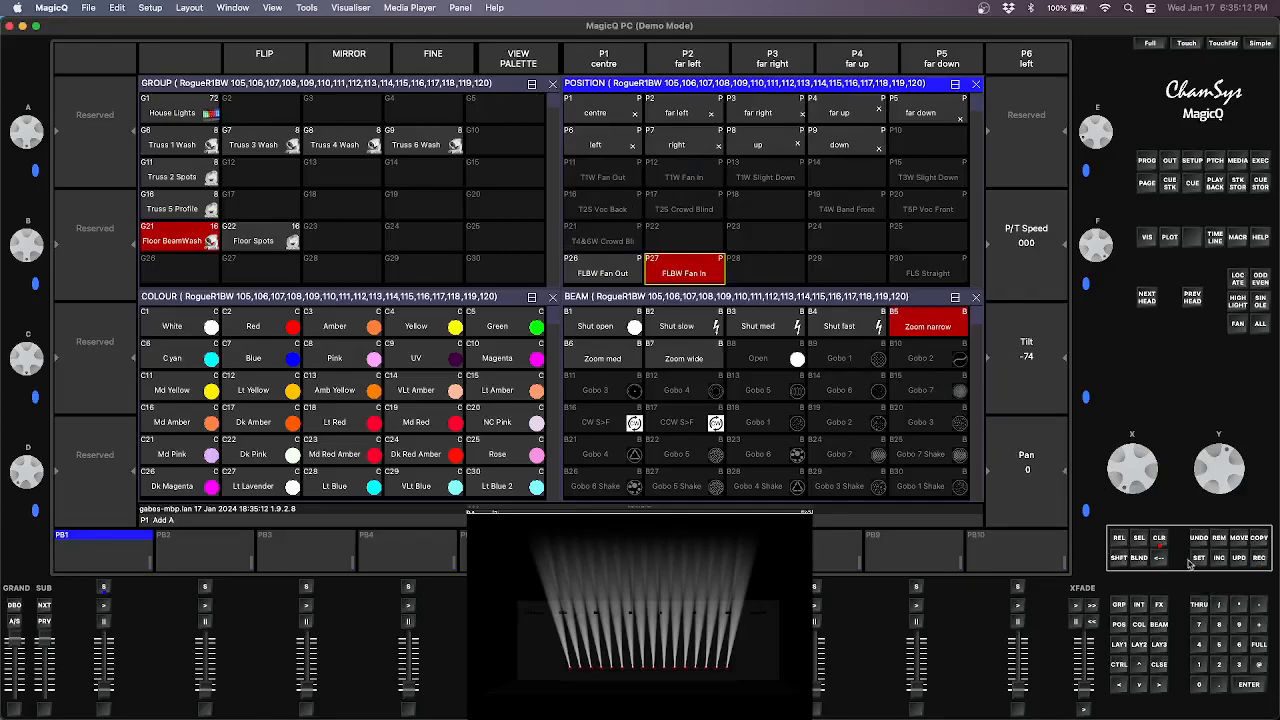
Rename position palette P27 as "FLBW Straight"
{"action": "left_click", "coordinate": [686, 274]}
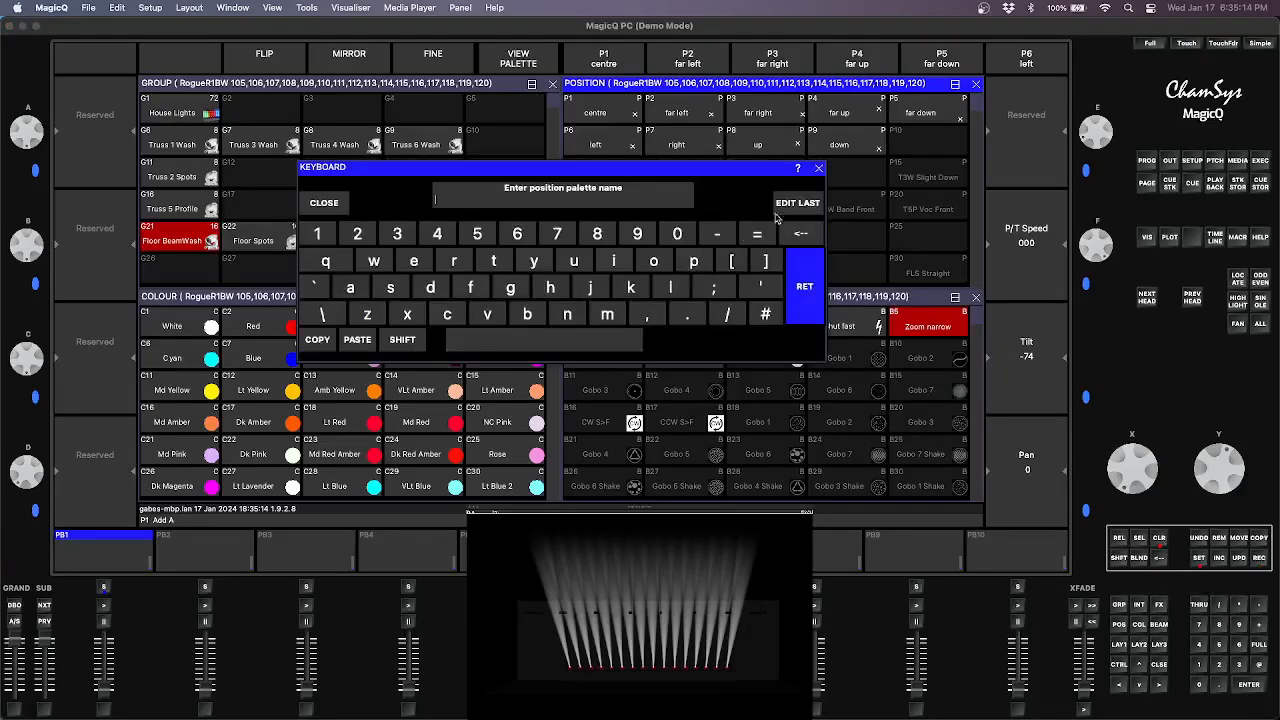
{"action": "left_click", "coordinate": [796, 204]}
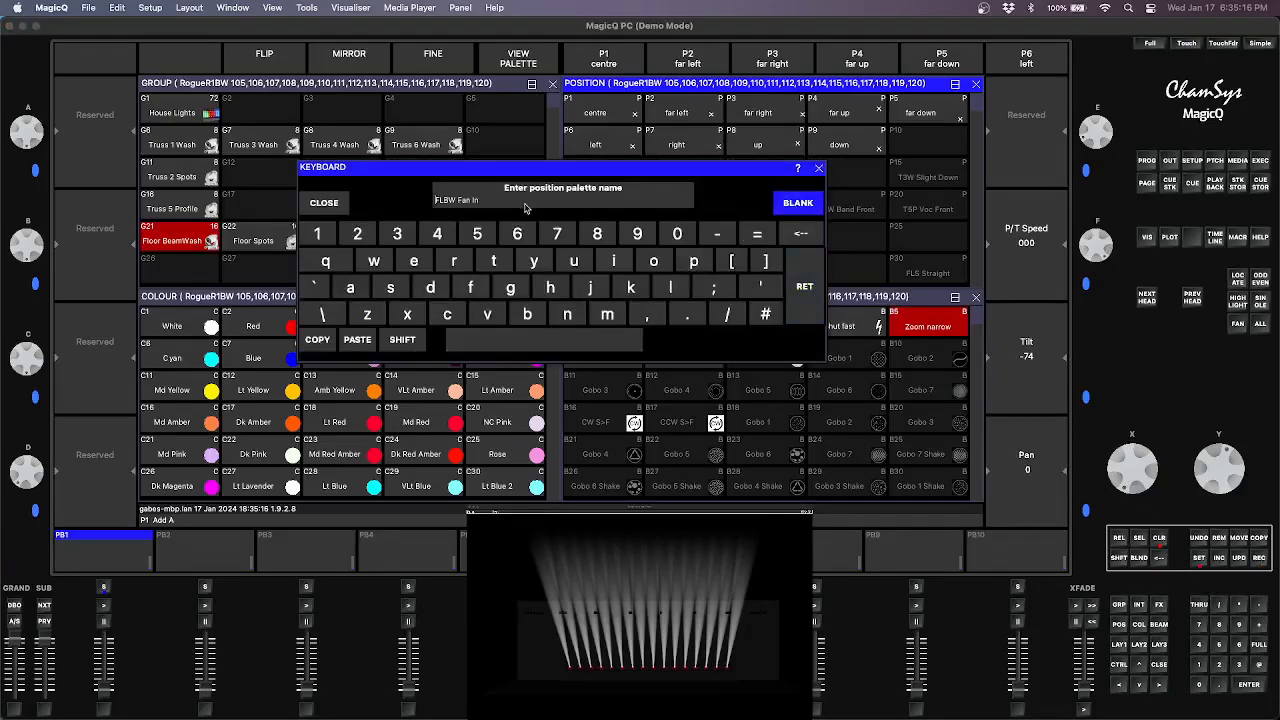
{"action": "key", "text": "BackSpace"}
{"action": "key", "text": "BackSpace"}
{"action": "type", "text": "Straight"}
{"action": "left_click", "coordinate": [818, 288]}
{"action": "left_click", "coordinate": [484, 234]}
From a cleared programmer, locate the Floor Spots, apply the FLS Straight position and fan their pan to -28
{"action": "left_click", "coordinate": [262, 240]}
{"action": "left_click", "coordinate": [893, 276]}
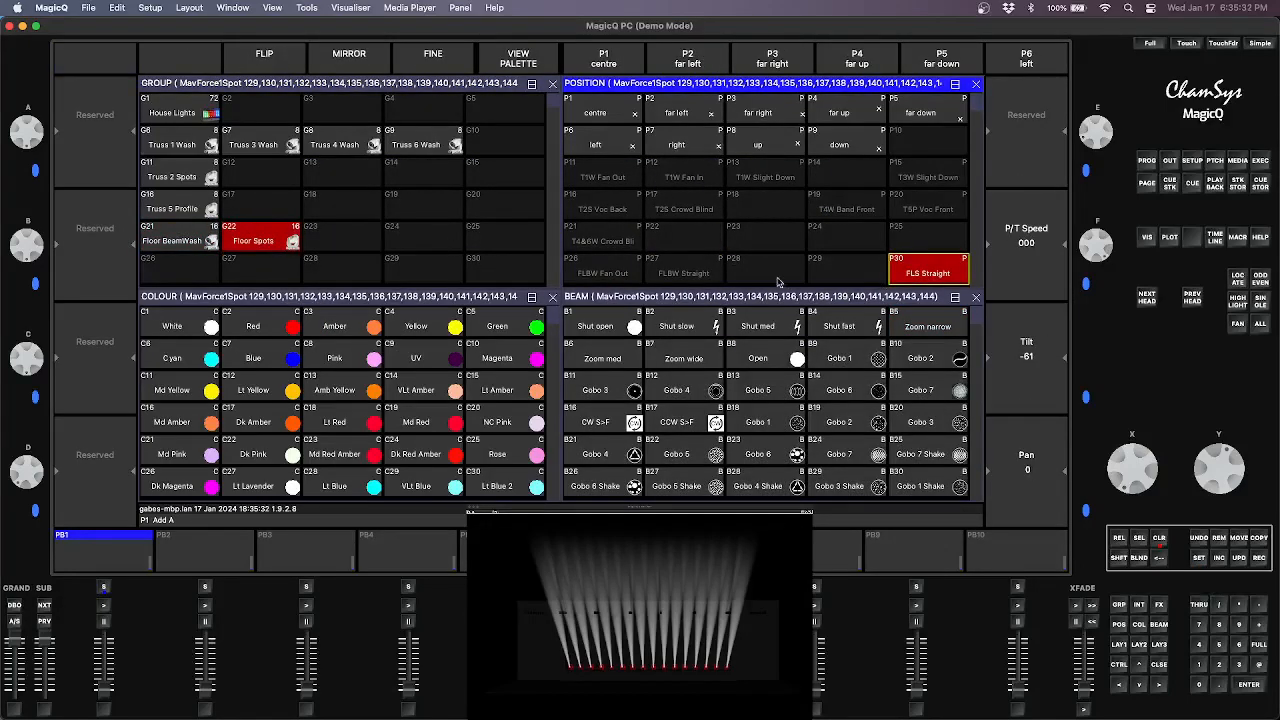
{"action": "left_click", "coordinate": [1161, 537]}
{"action": "left_click", "coordinate": [262, 240]}
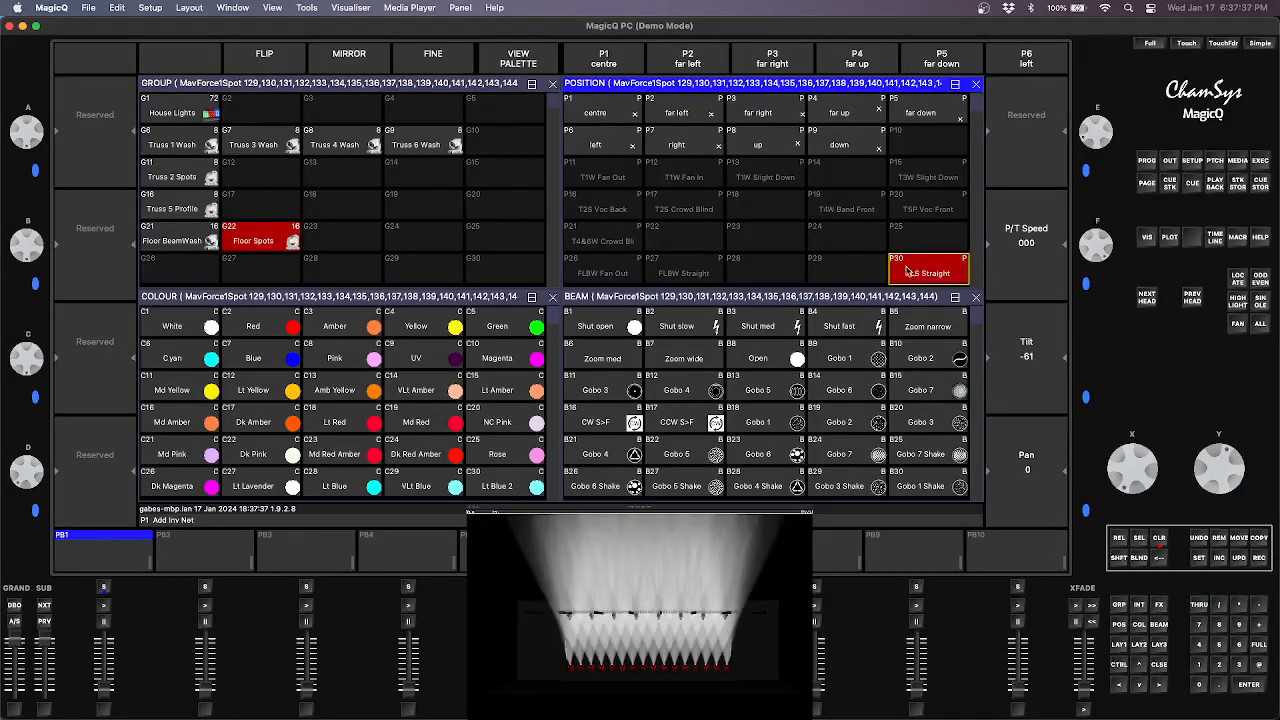
{"action": "mouse_move", "coordinate": [1146, 488]}
{"action": "left_mouse_down"}
{"action": "mouse_move", "coordinate": [1122, 482]}
{"action": "mouse_move", "coordinate": [1143, 470]}
{"action": "left_mouse_up"}
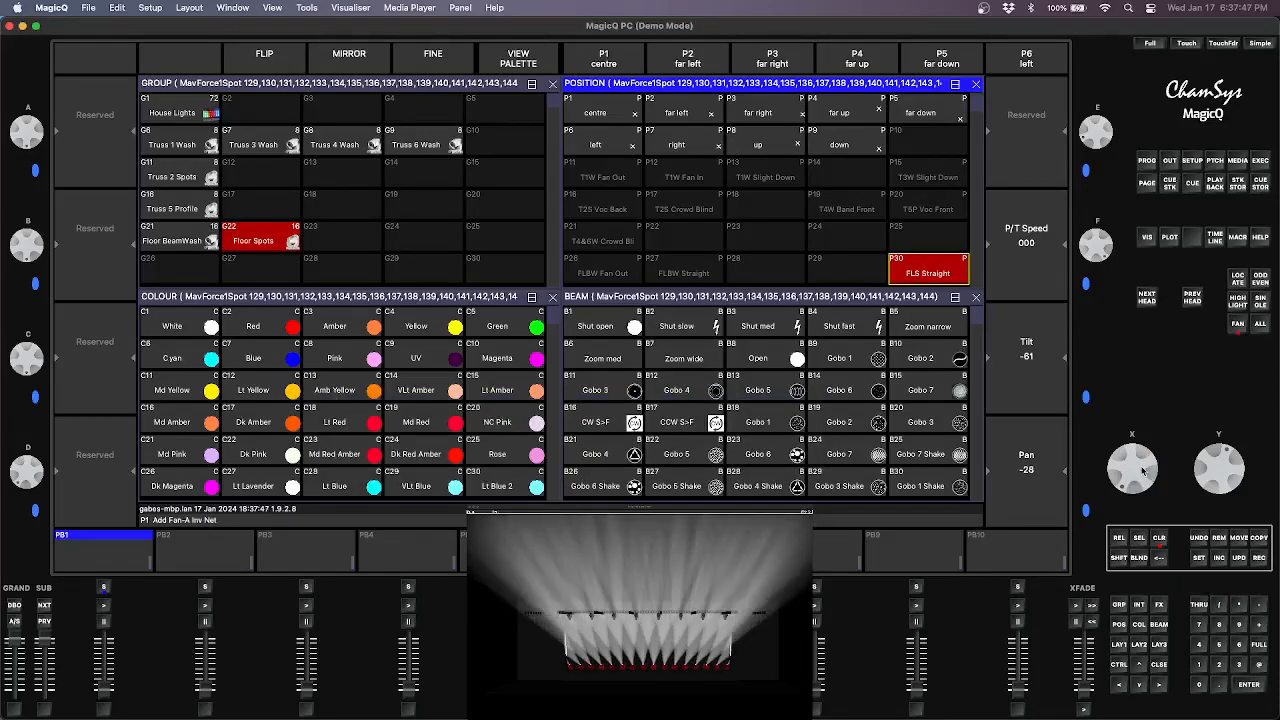
Record the fanned Floor Spots position as palette P29 named "FLS Fan Out"
{"action": "left_click", "coordinate": [845, 270]}
{"action": "type", "text": "FLS Fan Out"}
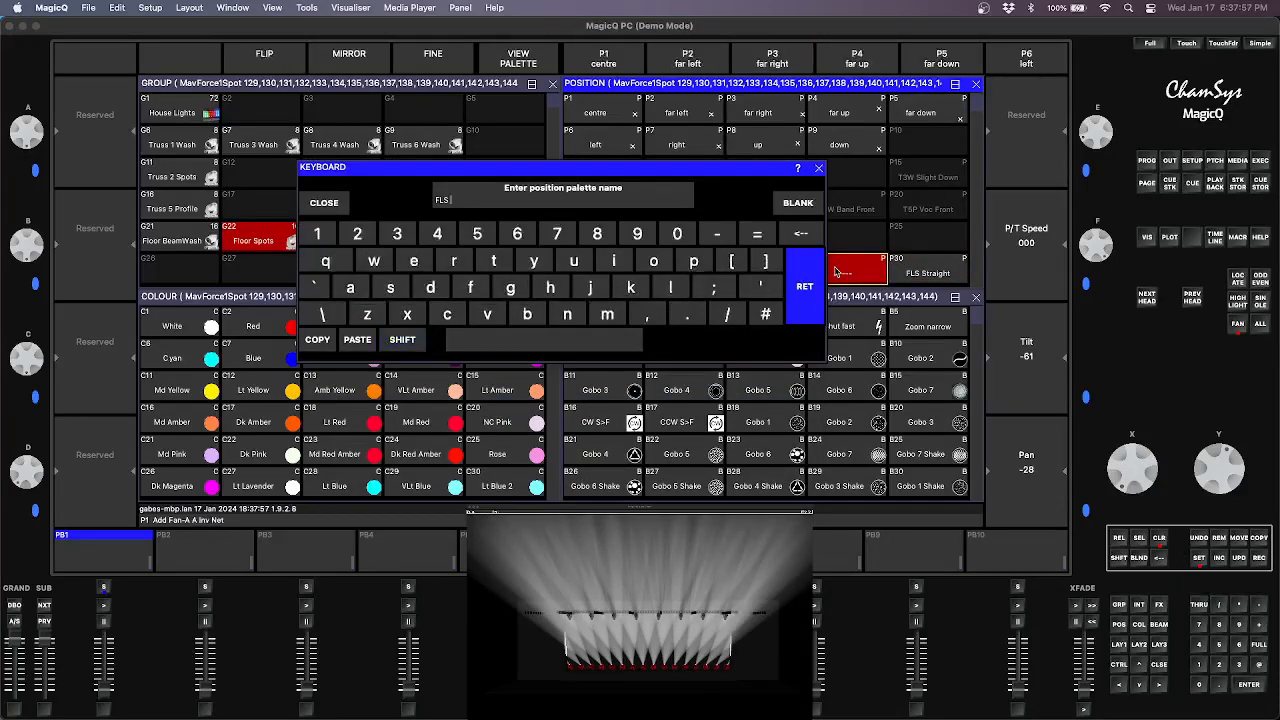
{"action": "left_click", "coordinate": [805, 288]}
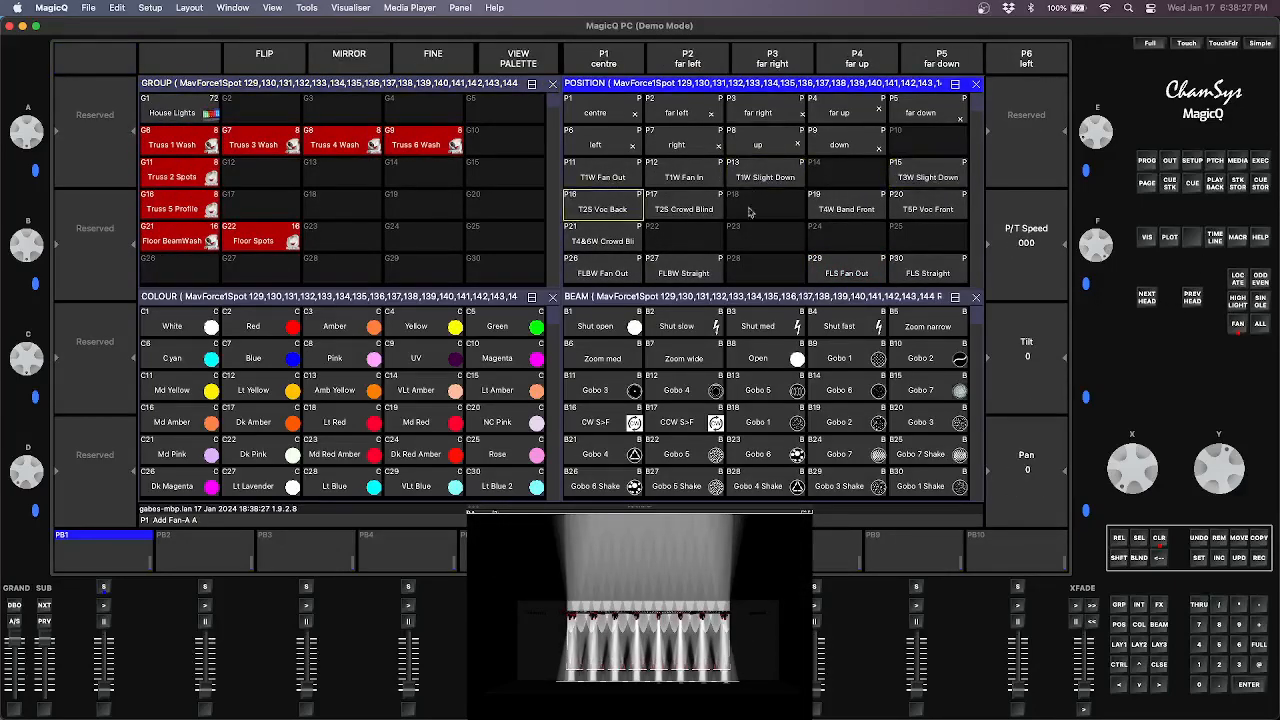
Preview the T4&6W Crowd Bli, FLBW Straight and FLS Fan Out positions on the located truss and floor groups
{"action": "left_click", "coordinate": [606, 241]}
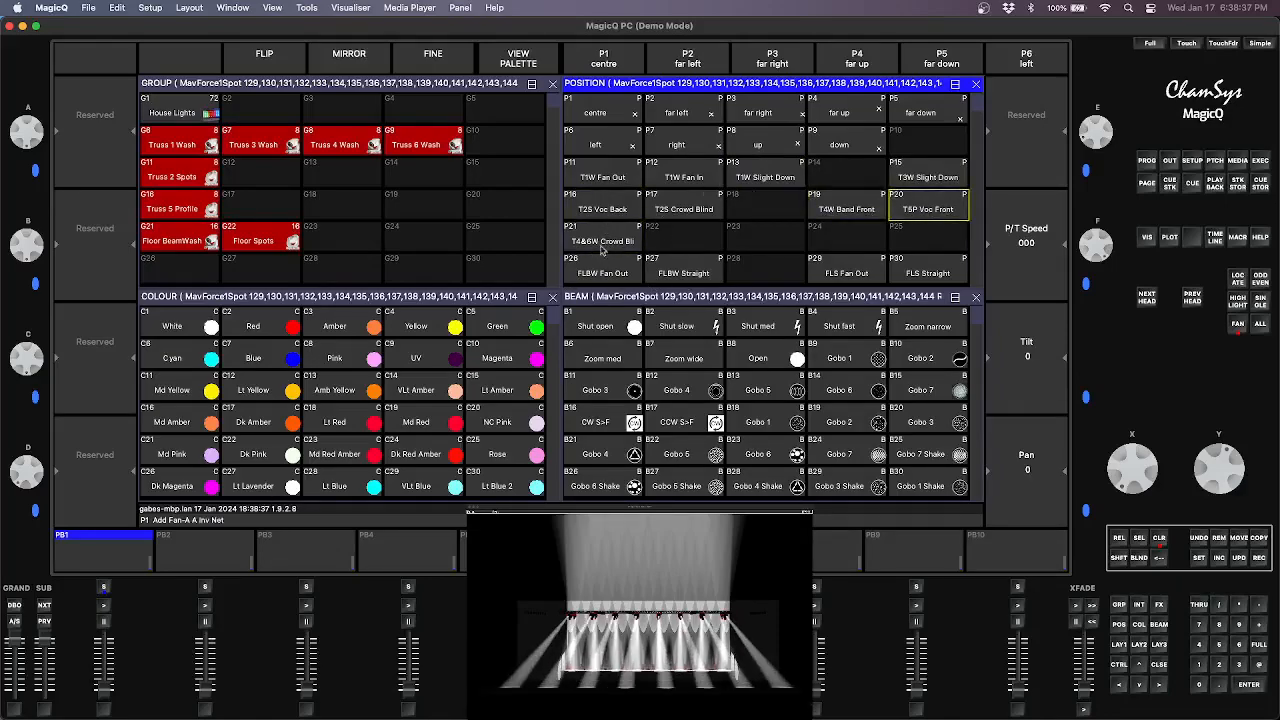
{"action": "left_click", "coordinate": [684, 271]}
{"action": "left_click", "coordinate": [846, 271]}
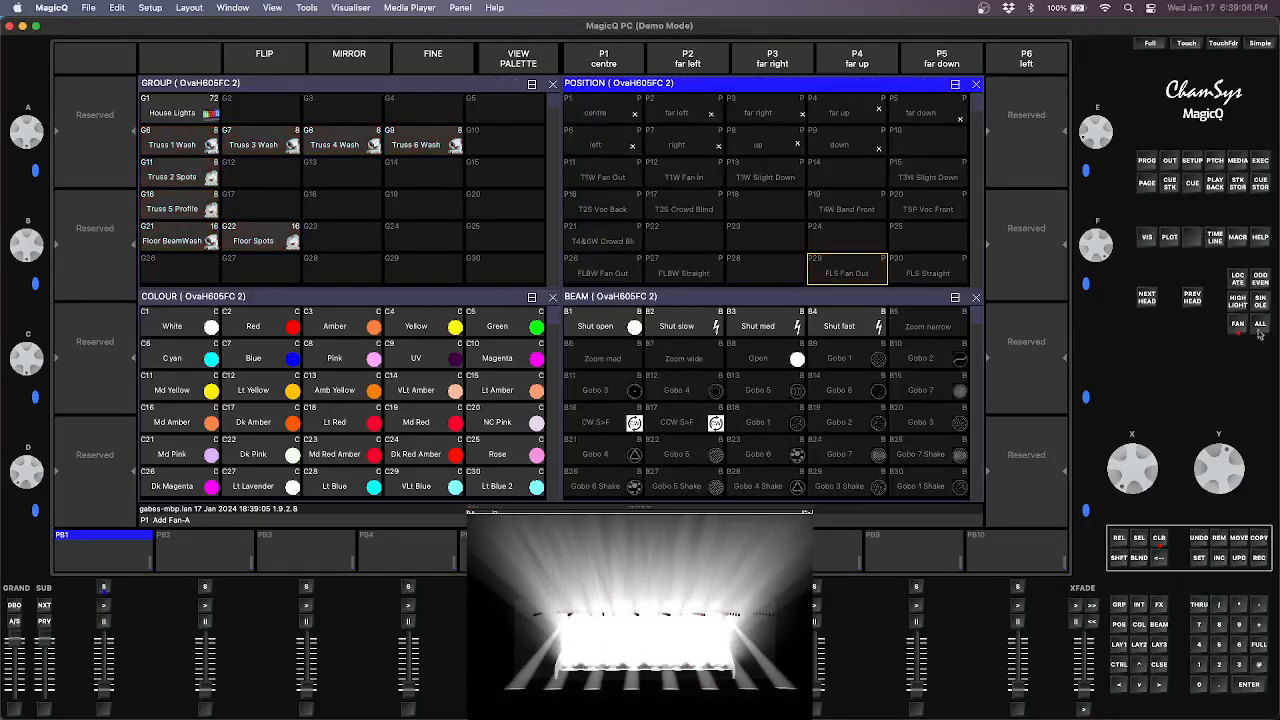
{"action": "left_click", "coordinate": [1259, 333]}
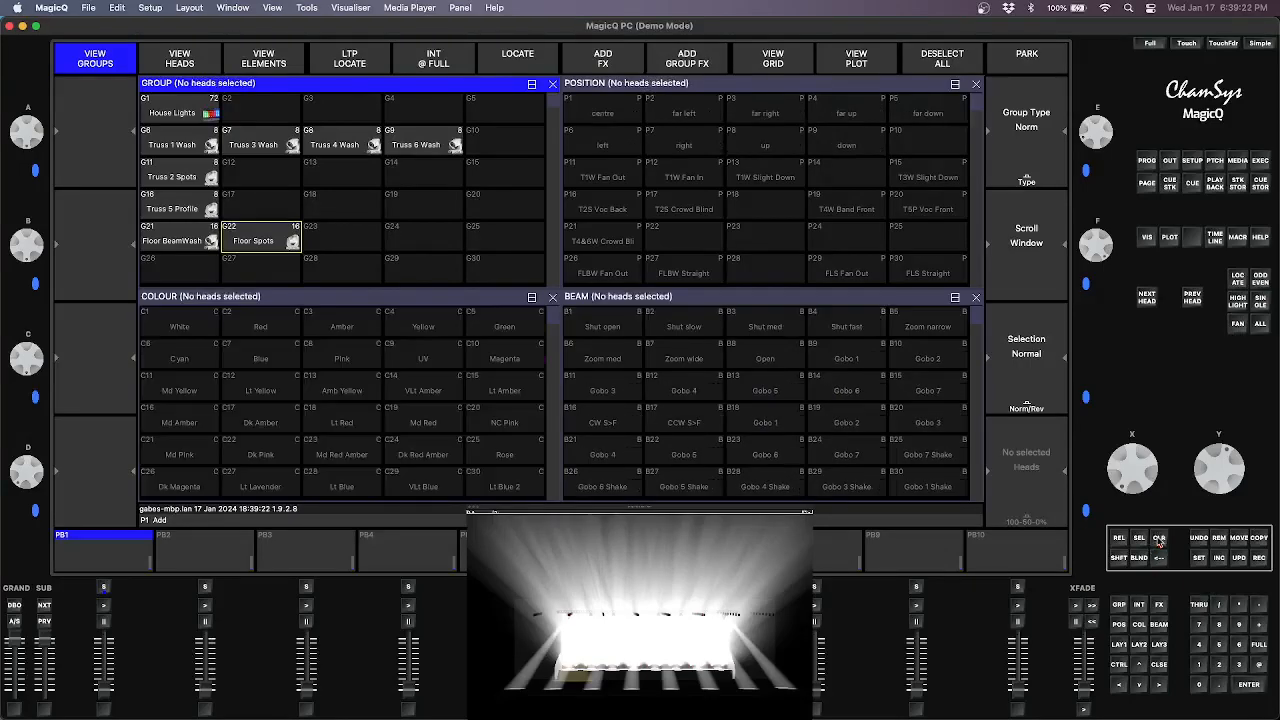
From a cleared programmer, select all truss wash, spot, profile and floor groups together and locate them
{"action": "left_click", "coordinate": [212, 145]}
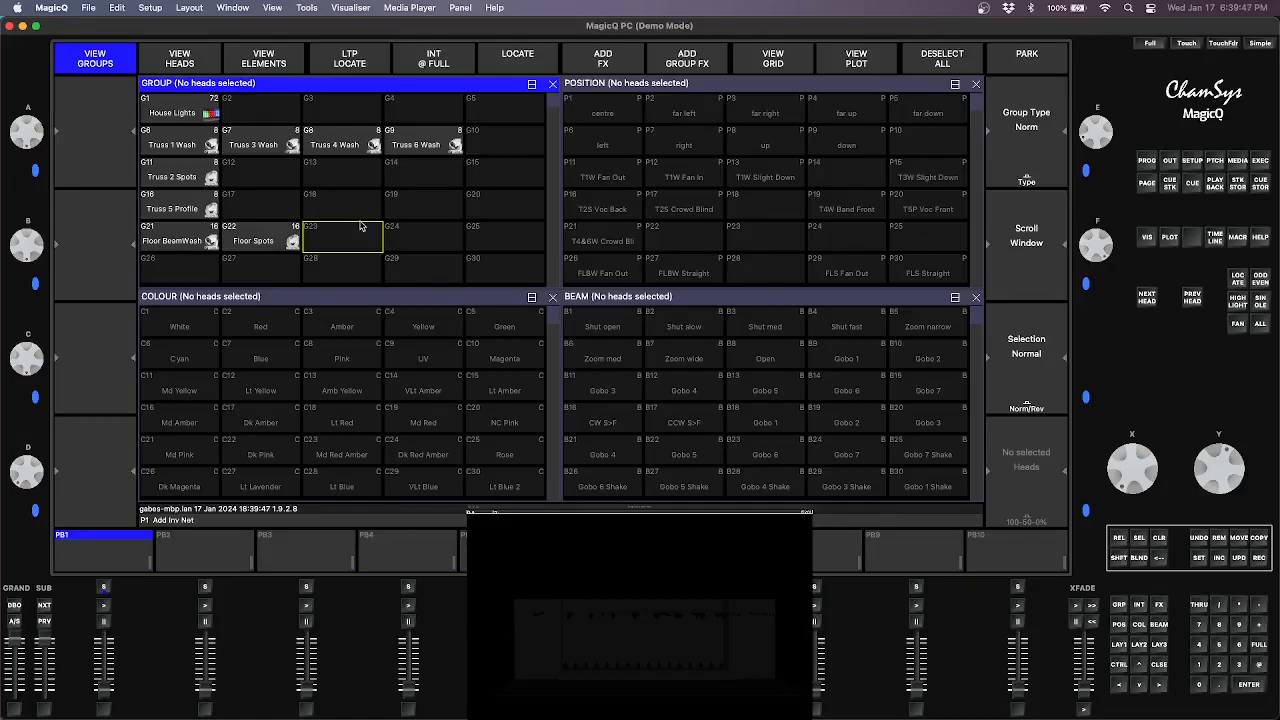
{"action": "left_click", "coordinate": [167, 145]}
{"action": "left_click", "coordinate": [253, 145]}
{"action": "left_click", "coordinate": [334, 145]}
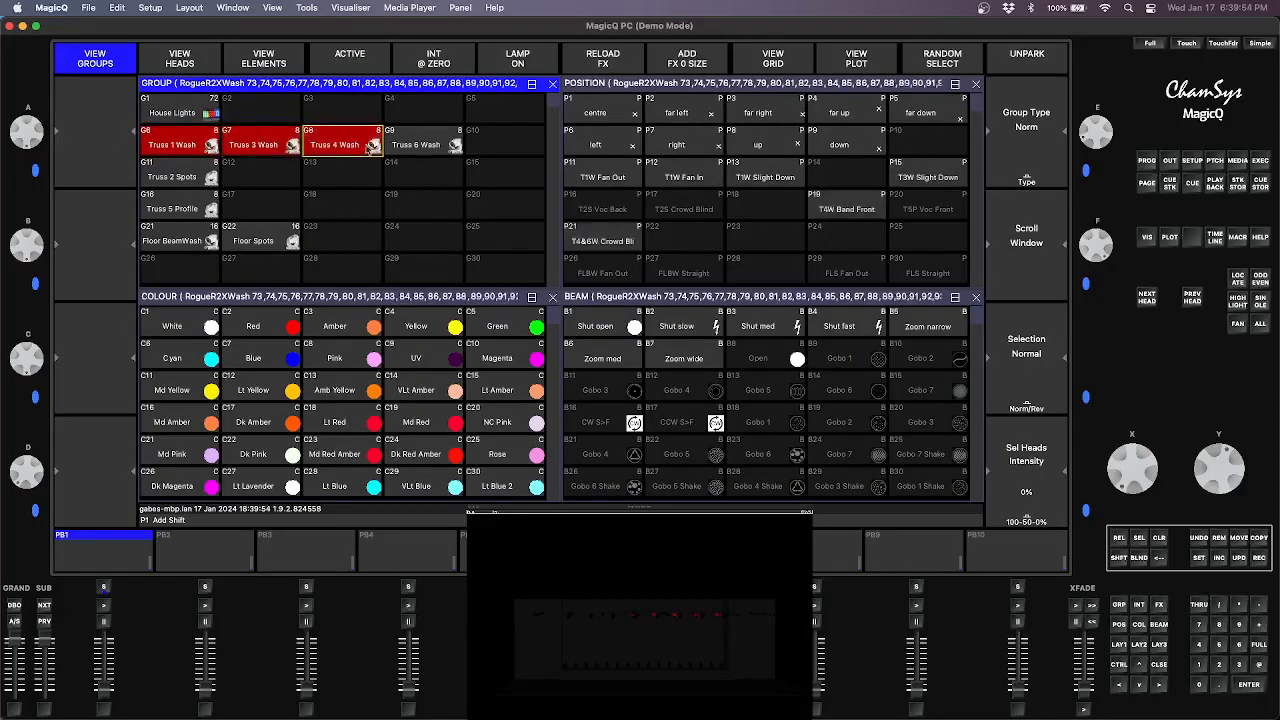
{"action": "left_click", "coordinate": [407, 148]}
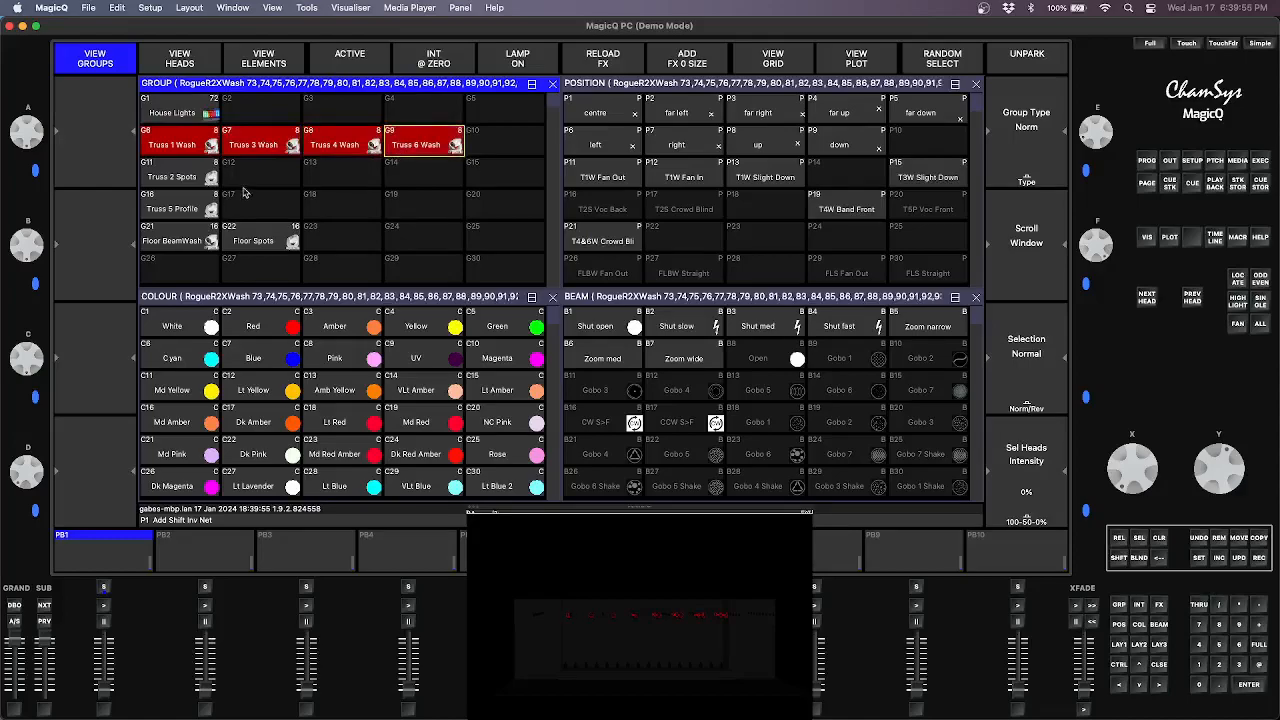
{"action": "left_click", "coordinate": [170, 178]}
{"action": "left_click", "coordinate": [172, 209]}
{"action": "left_click", "coordinate": [176, 240]}
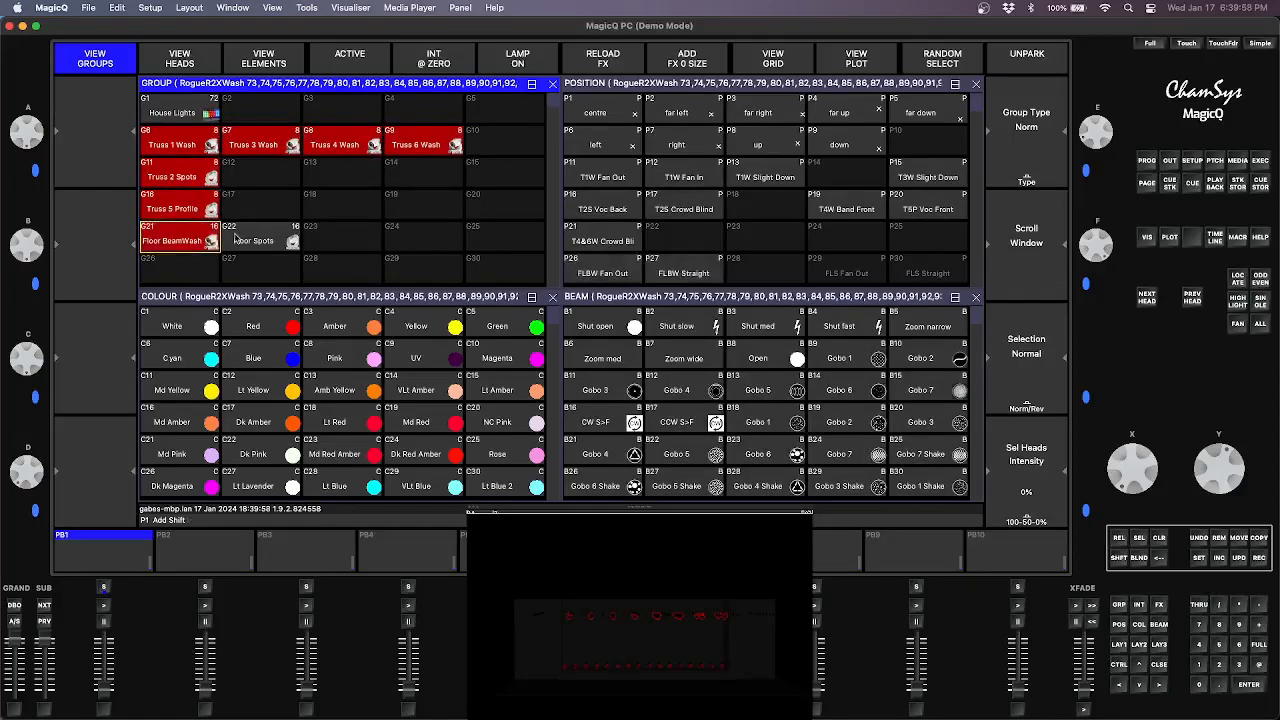
{"action": "left_click", "coordinate": [240, 240]}
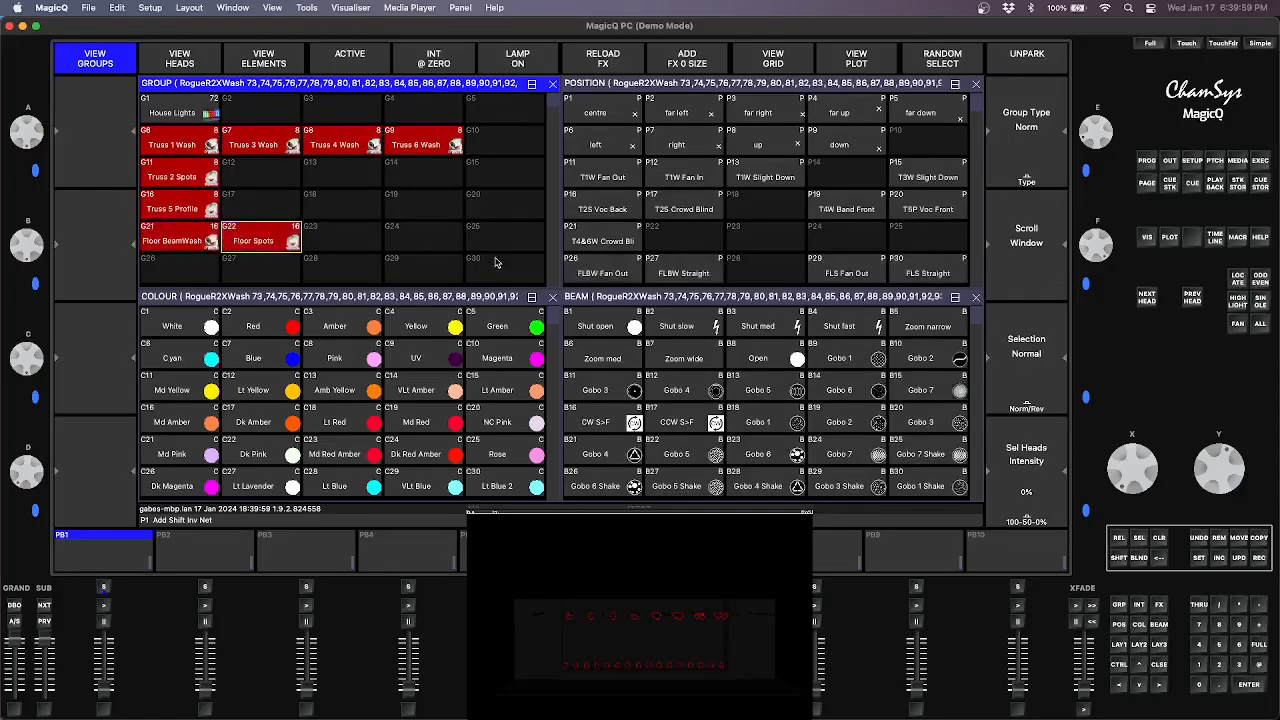
{"action": "left_click", "coordinate": [1238, 280]}
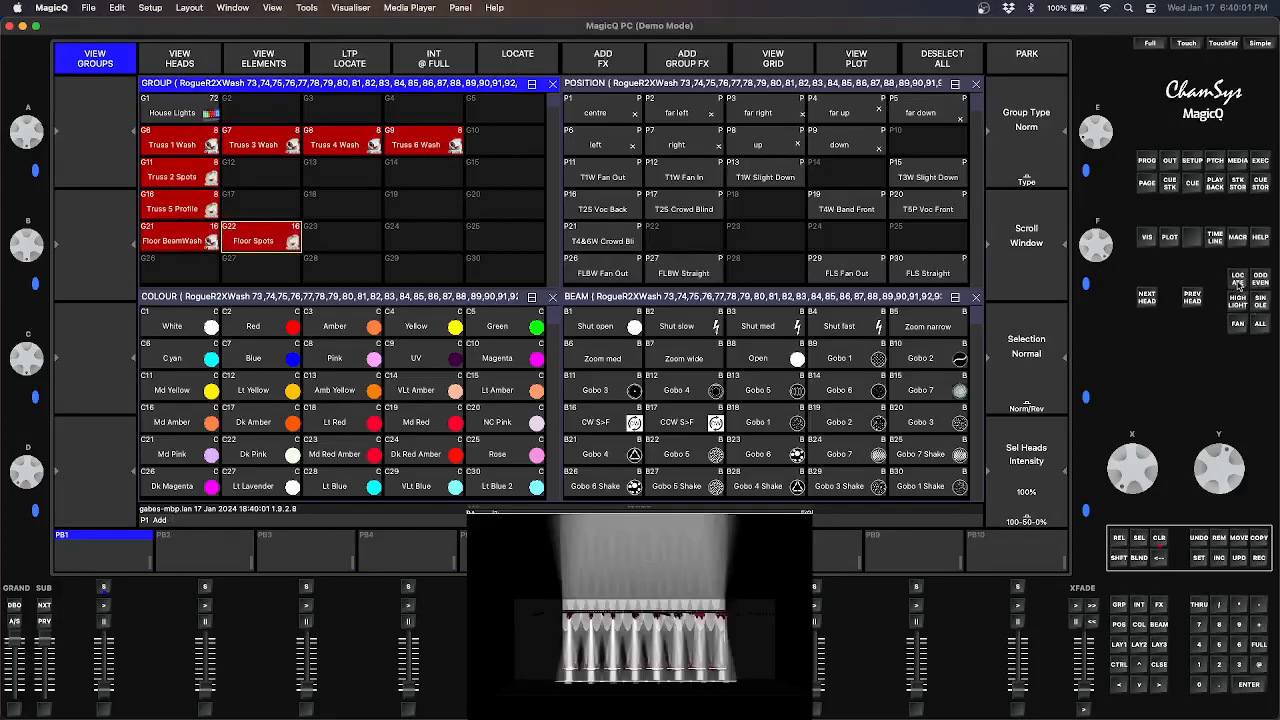
Preview the basic colour palettes on all located groups, from White and Red through to UV and Magenta
{"action": "left_click", "coordinate": [170, 330]}
{"action": "left_click", "coordinate": [266, 328]}
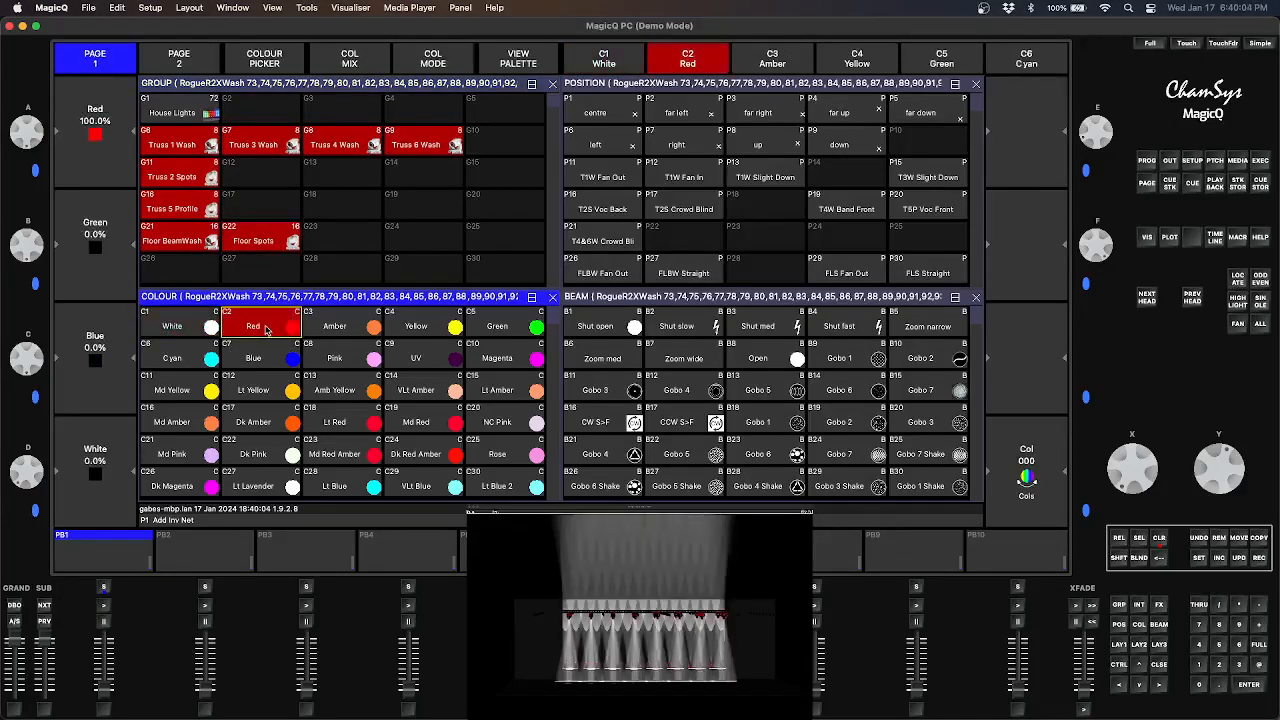
{"action": "left_click", "coordinate": [335, 328]}
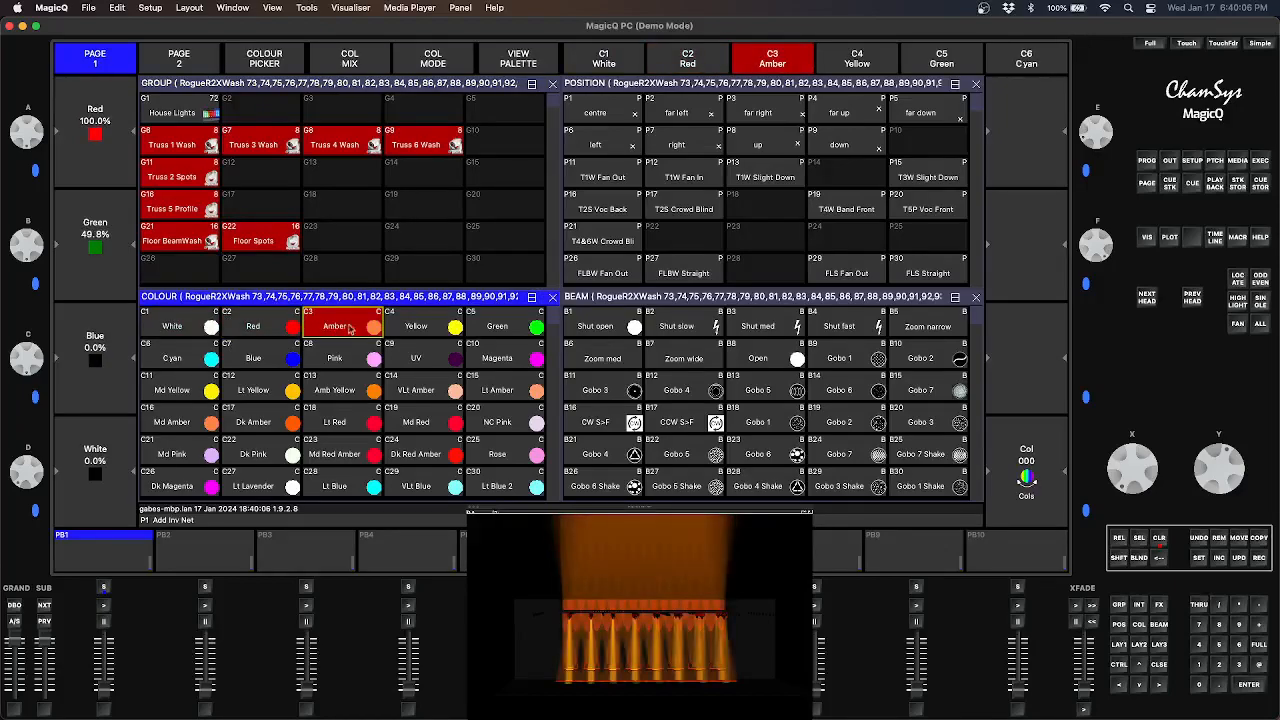
{"action": "left_click", "coordinate": [441, 331]}
{"action": "left_click", "coordinate": [495, 332]}
{"action": "left_click", "coordinate": [172, 362]}
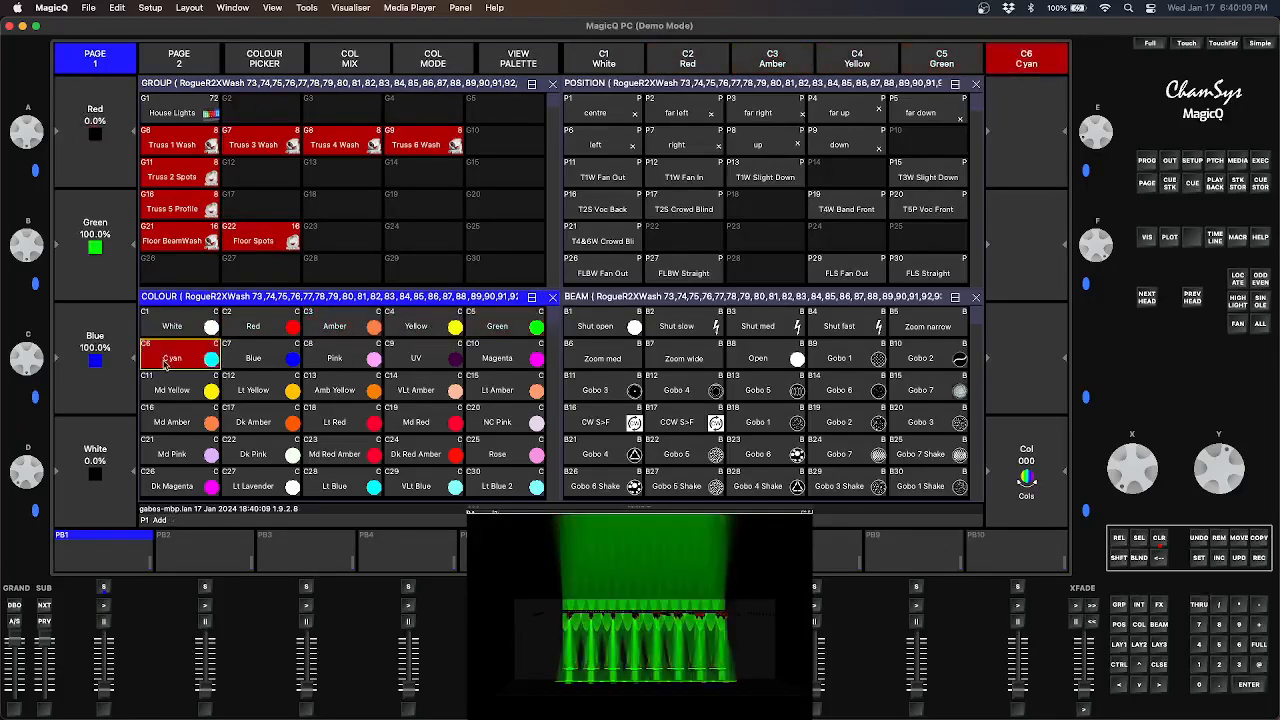
{"action": "left_click", "coordinate": [257, 364]}
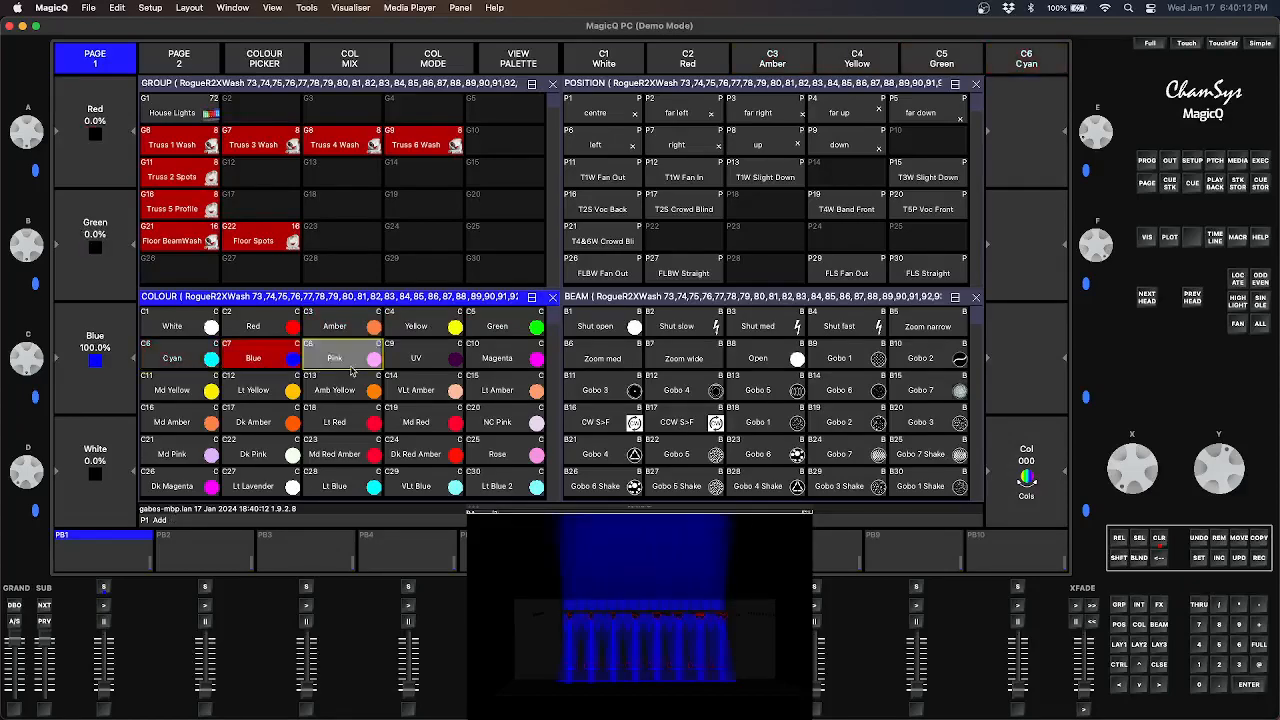
{"action": "left_click", "coordinate": [350, 370]}
{"action": "left_click", "coordinate": [427, 364]}
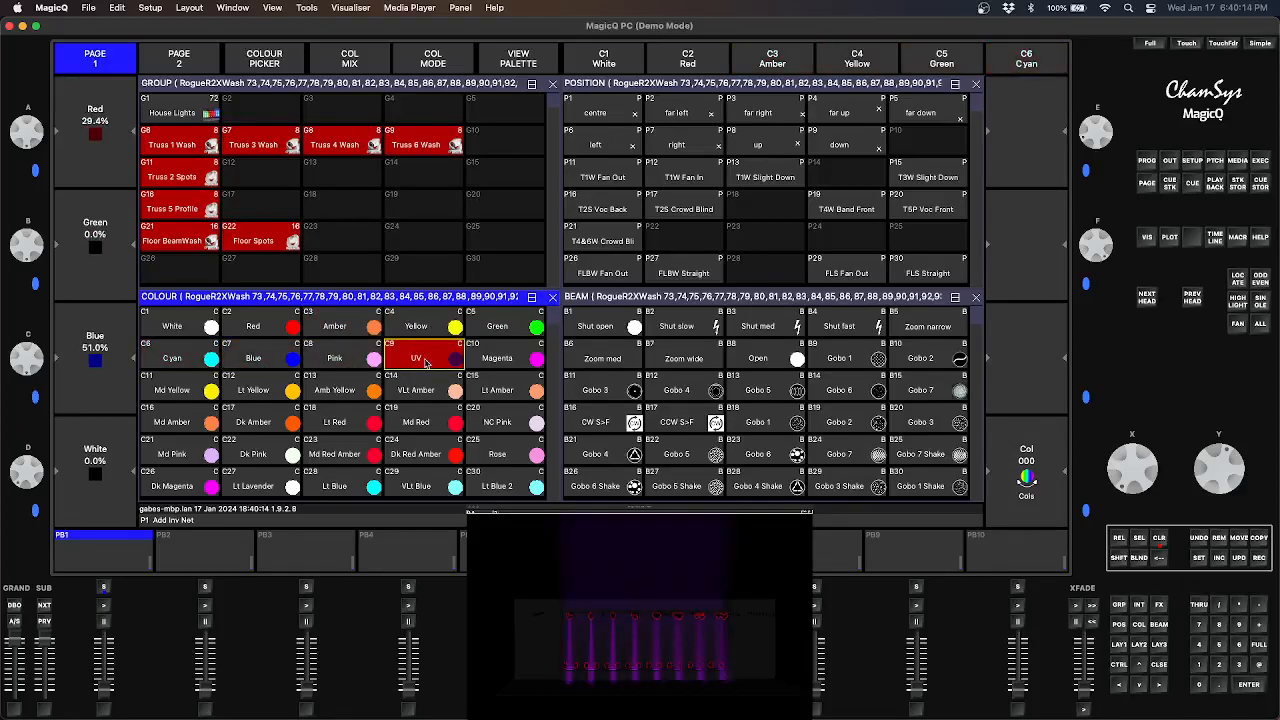
{"action": "left_click", "coordinate": [497, 363]}
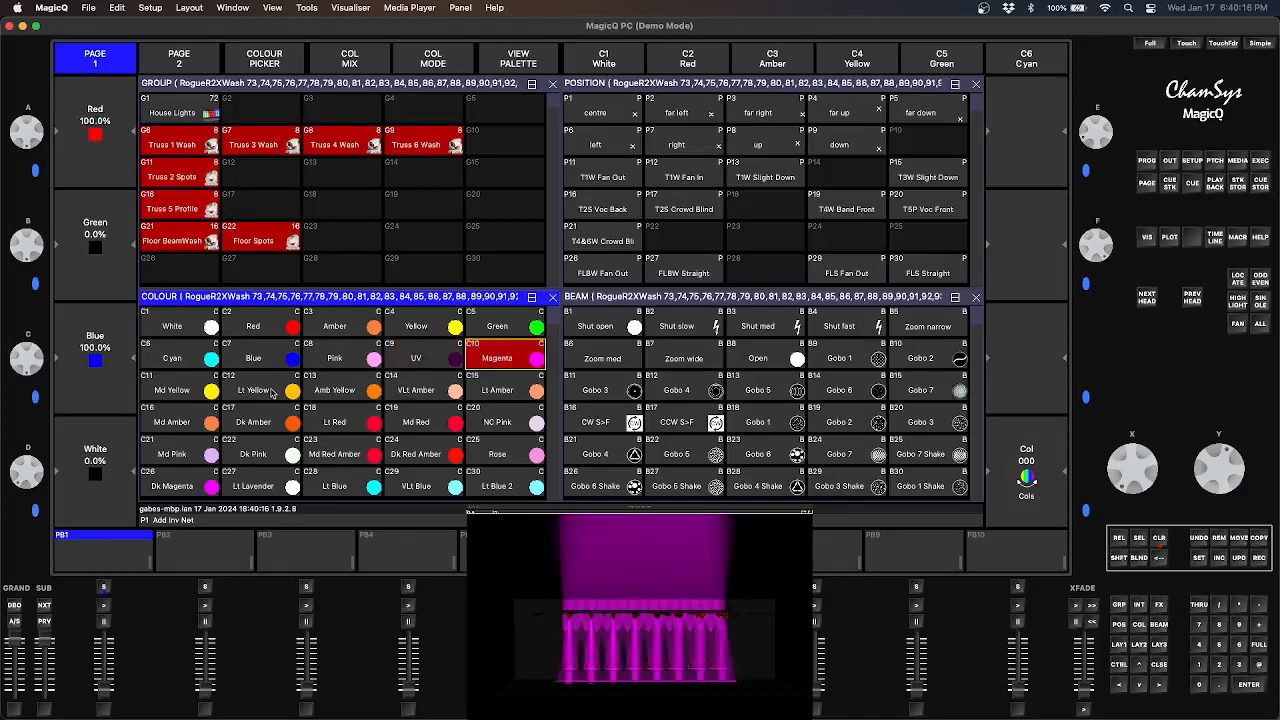
Preview the Md Amber and Md Red Amber colours on all groups and return them to White
{"action": "left_click", "coordinate": [160, 412]}
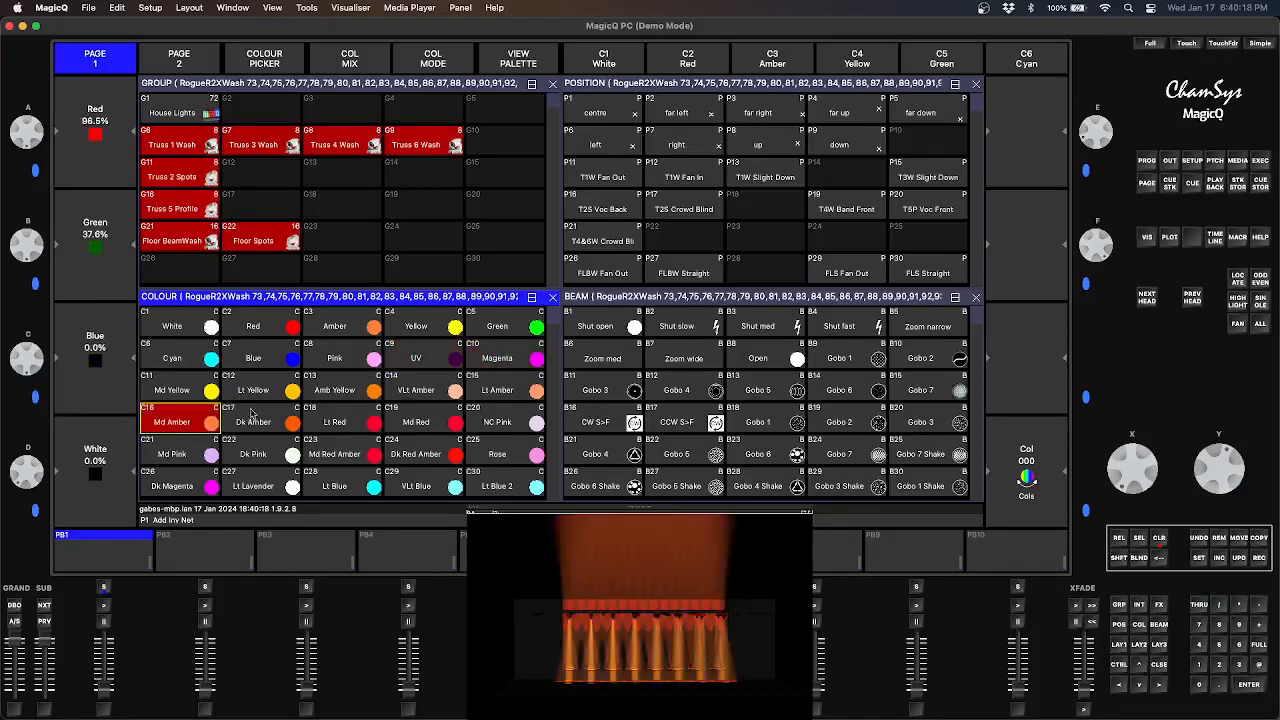
{"action": "left_click", "coordinate": [318, 454]}
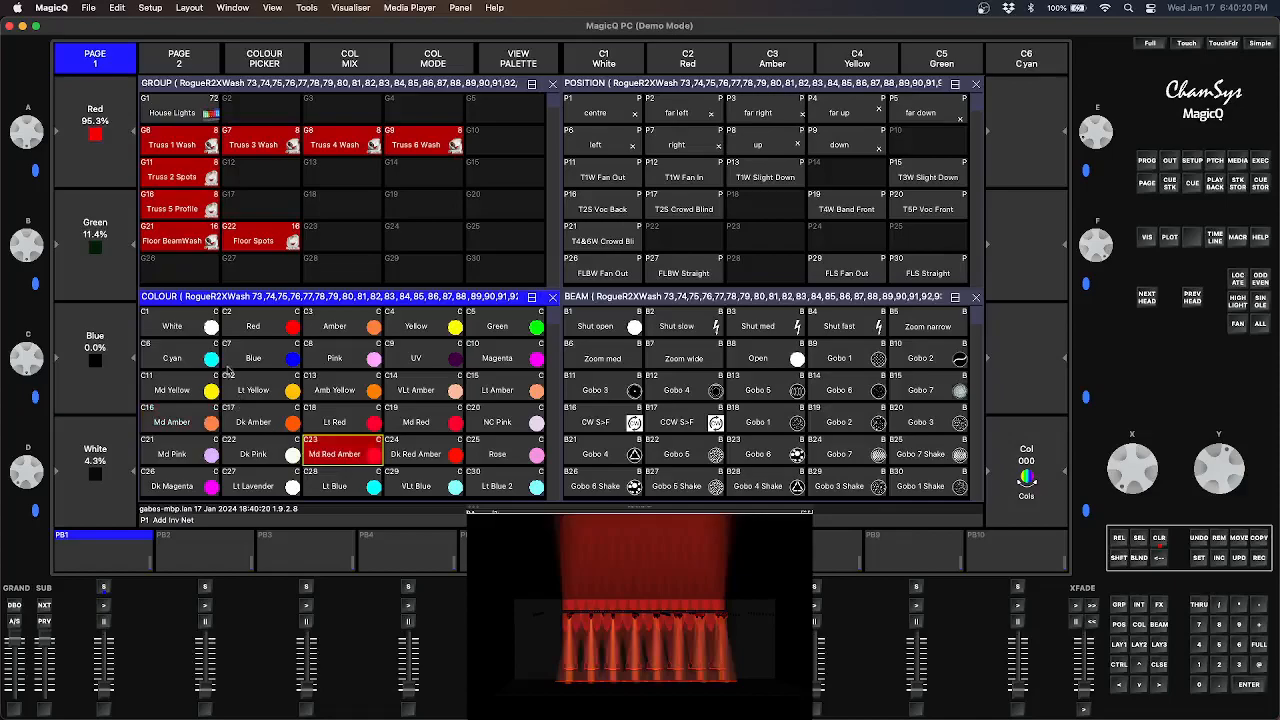
{"action": "left_click", "coordinate": [181, 324]}
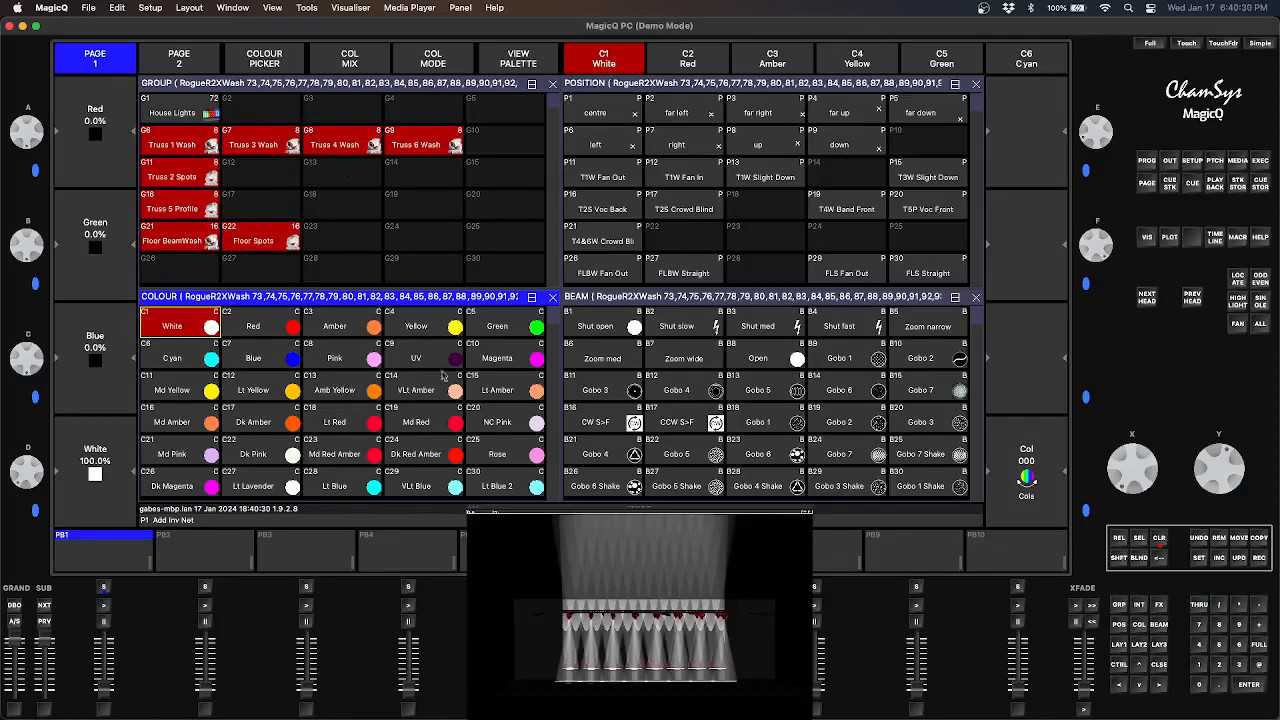
Go to the empty colour palette slots after Blue Green, select C46 and open the Colour Picker
{"action": "scroll", "coordinate": [554, 322], "scroll_direction": "down", "scroll_amount": 2}
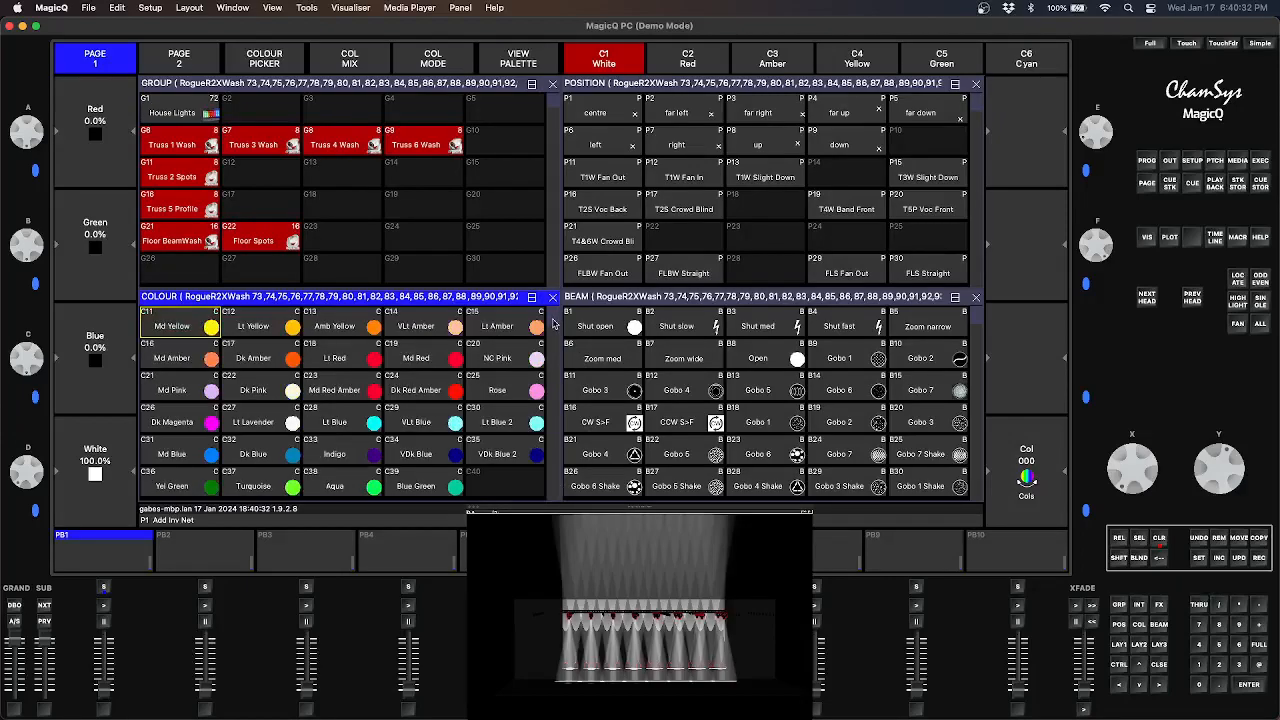
{"action": "scroll", "coordinate": [553, 325], "scroll_direction": "down", "scroll_amount": 3}
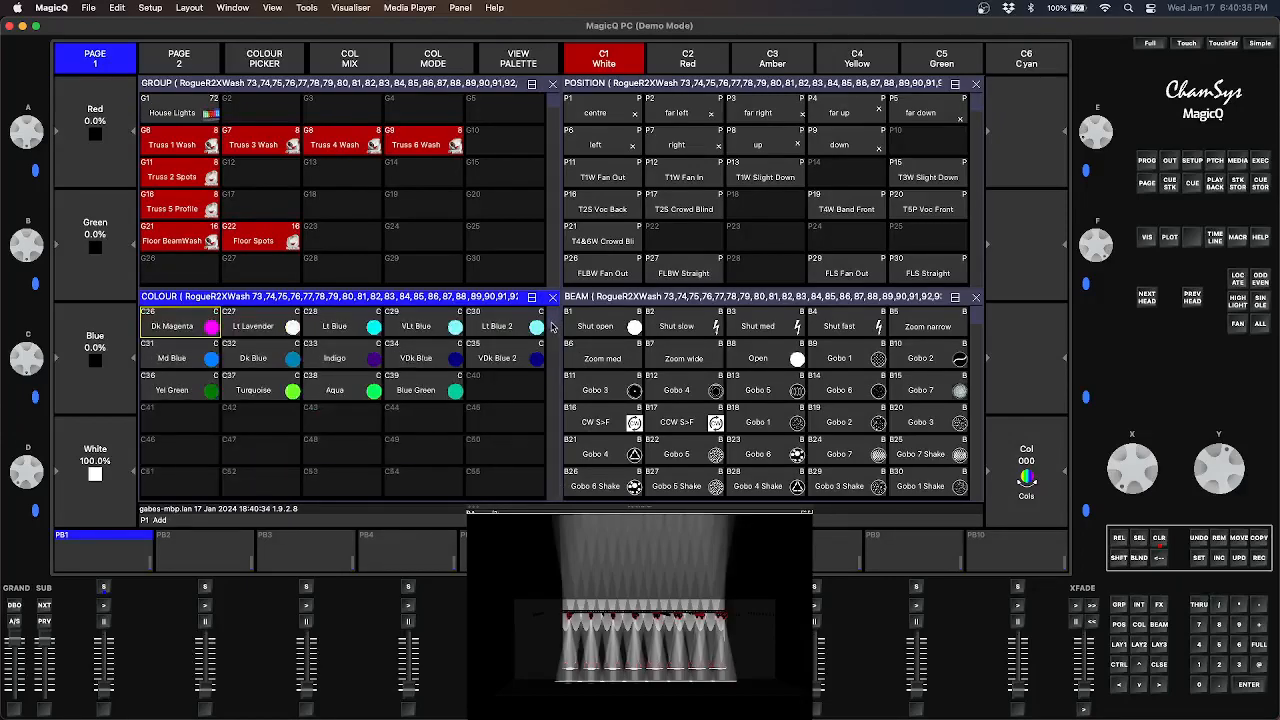
{"action": "left_click", "coordinate": [160, 452]}
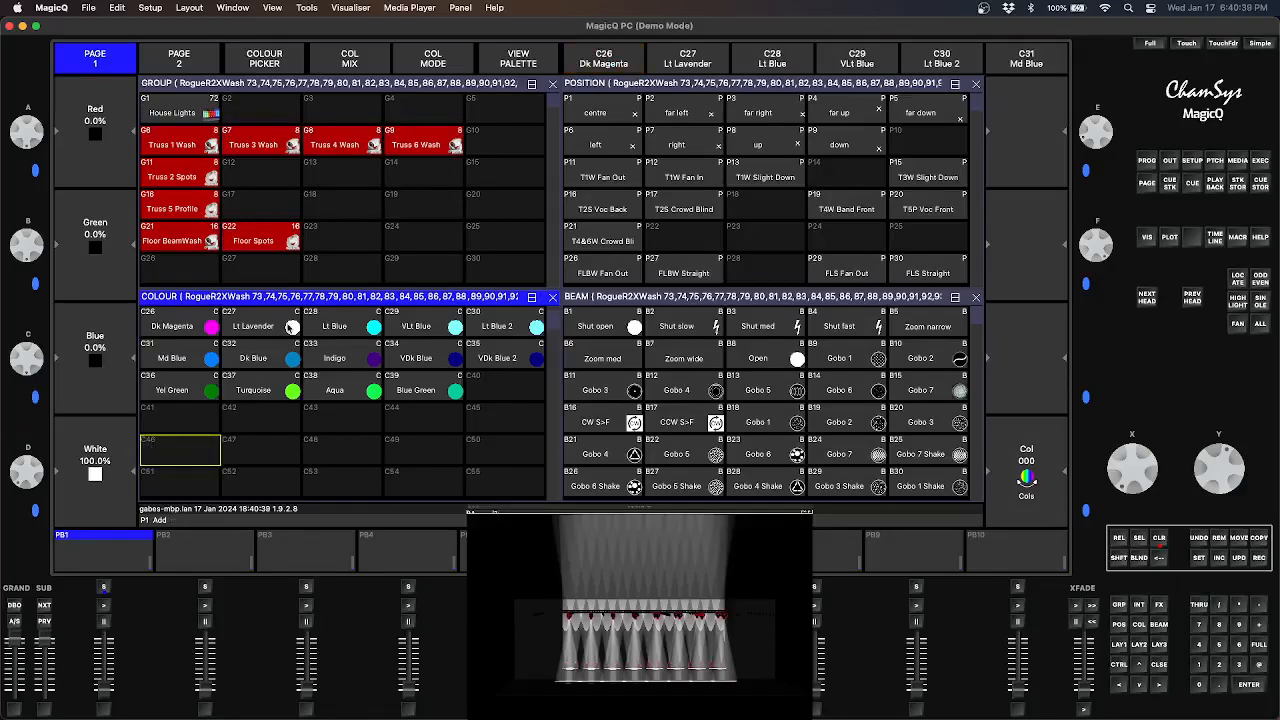
{"action": "left_click", "coordinate": [266, 59]}
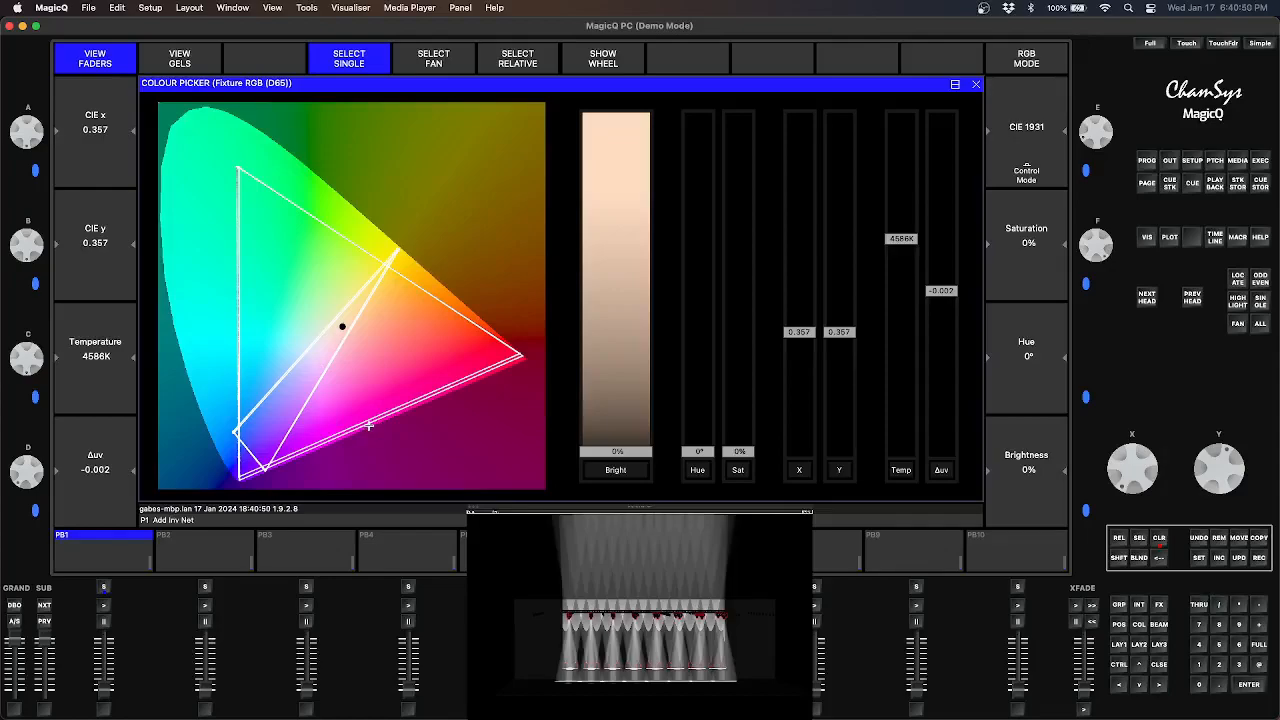
Try full brightness and a magenta tone on all selected groups in the Colour Picker, and relocate the heads
{"action": "left_click_drag", "start_coordinate": [618, 448], "coordinate": [621, 91]}
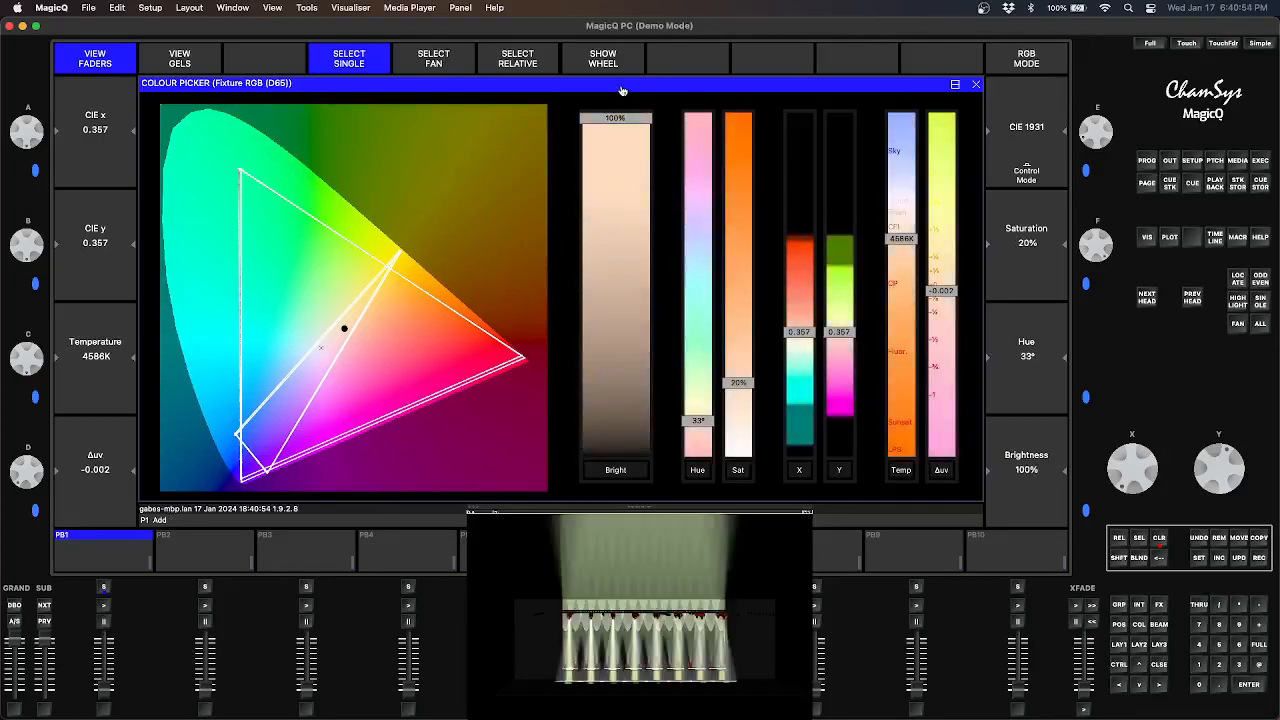
{"action": "mouse_move", "coordinate": [901, 239]}
{"action": "left_mouse_down"}
{"action": "mouse_move", "coordinate": [887, 340]}
{"action": "mouse_move", "coordinate": [901, 241]}
{"action": "left_mouse_up"}
{"action": "mouse_move", "coordinate": [332, 406]}
{"action": "left_mouse_down"}
{"action": "mouse_move", "coordinate": [371, 371]}
{"action": "mouse_move", "coordinate": [329, 343]}
{"action": "mouse_move", "coordinate": [290, 440]}
{"action": "mouse_move", "coordinate": [318, 417]}
{"action": "left_mouse_up"}
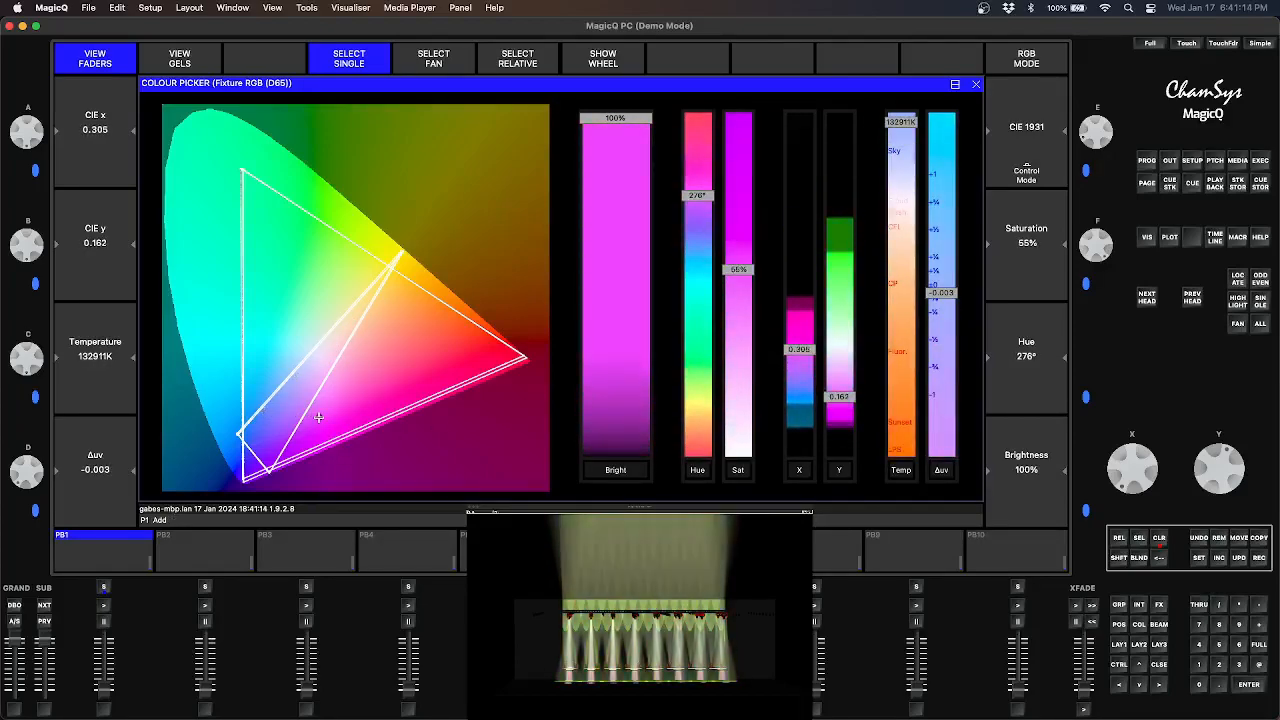
{"action": "left_click", "coordinate": [1237, 280]}
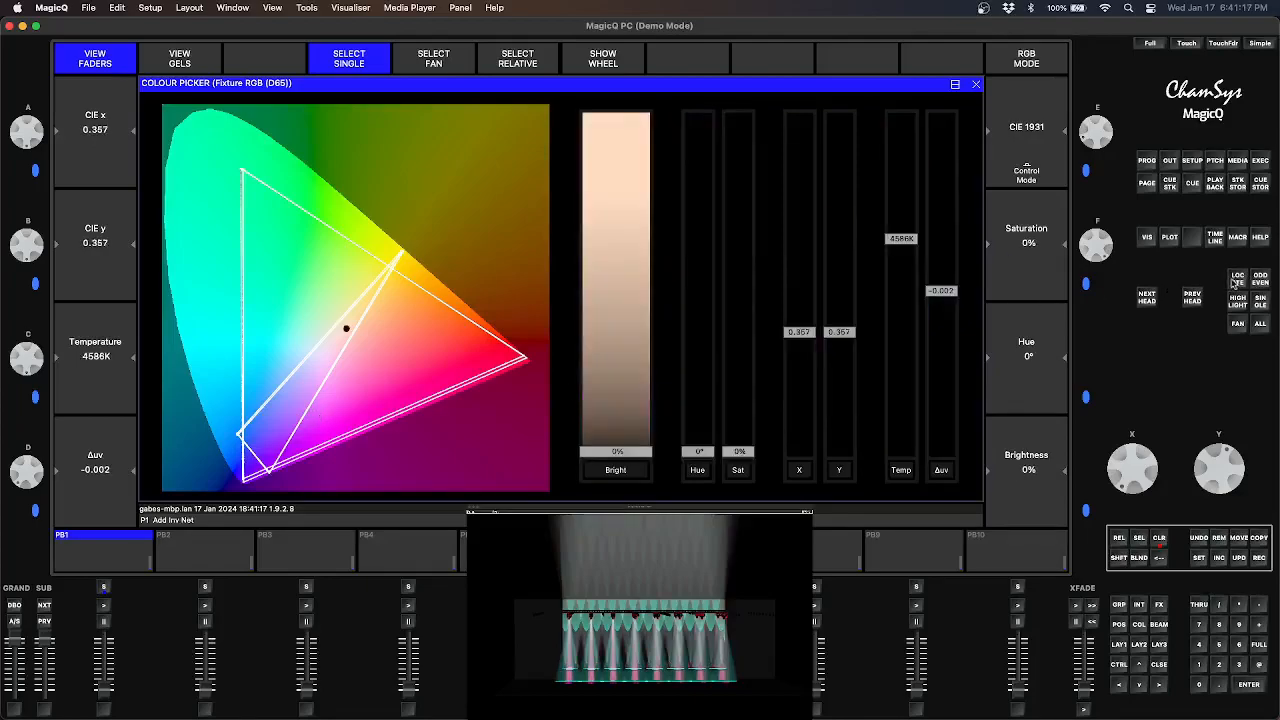
From a cleared programmer, select the Truss 1, 3, 4 and 6 Wash groups and locate them
{"action": "left_click", "coordinate": [1119, 604]}
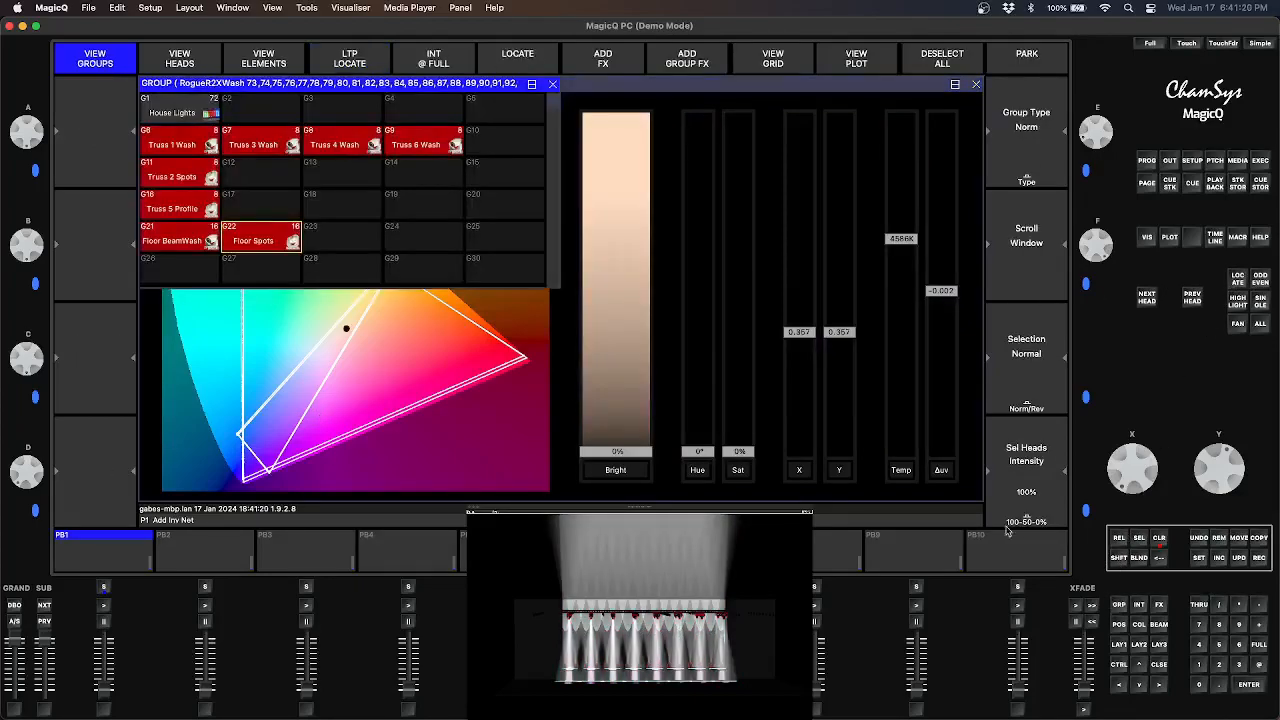
{"action": "left_click", "coordinate": [1159, 539]}
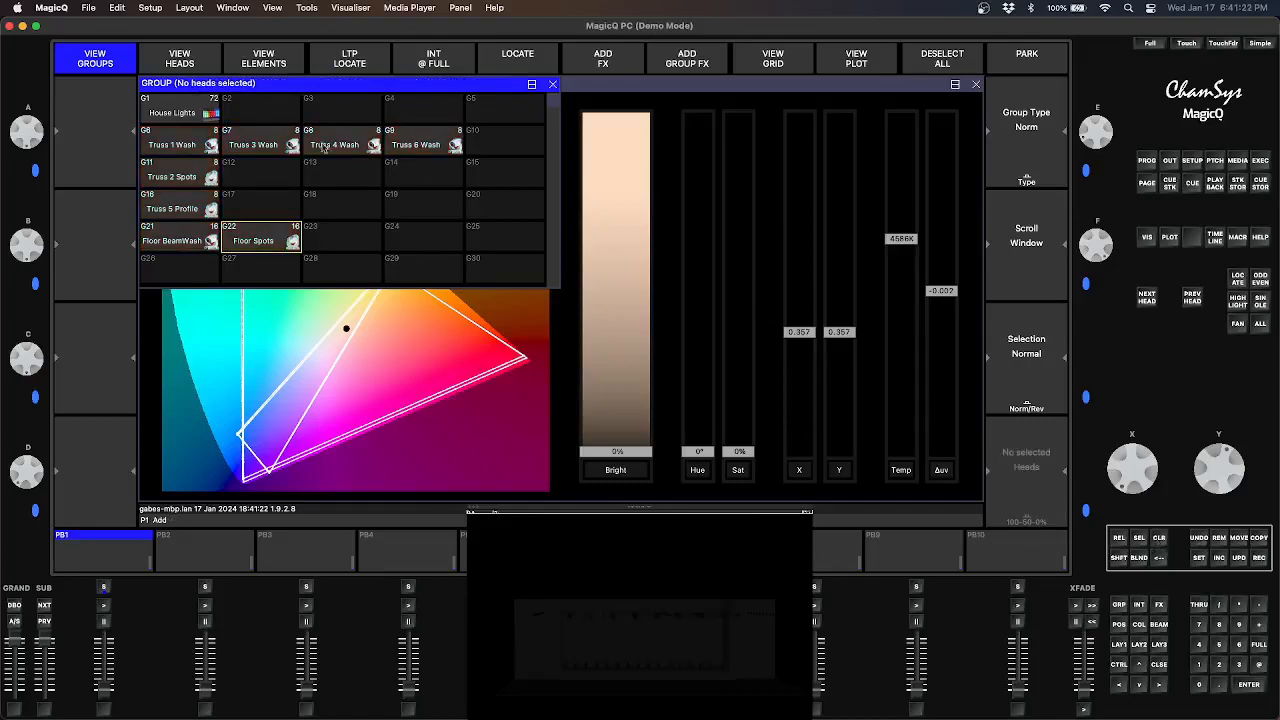
{"action": "left_click", "coordinate": [160, 140]}
{"action": "left_click", "coordinate": [253, 144]}
{"action": "left_click", "coordinate": [334, 144]}
{"action": "left_click", "coordinate": [417, 146]}
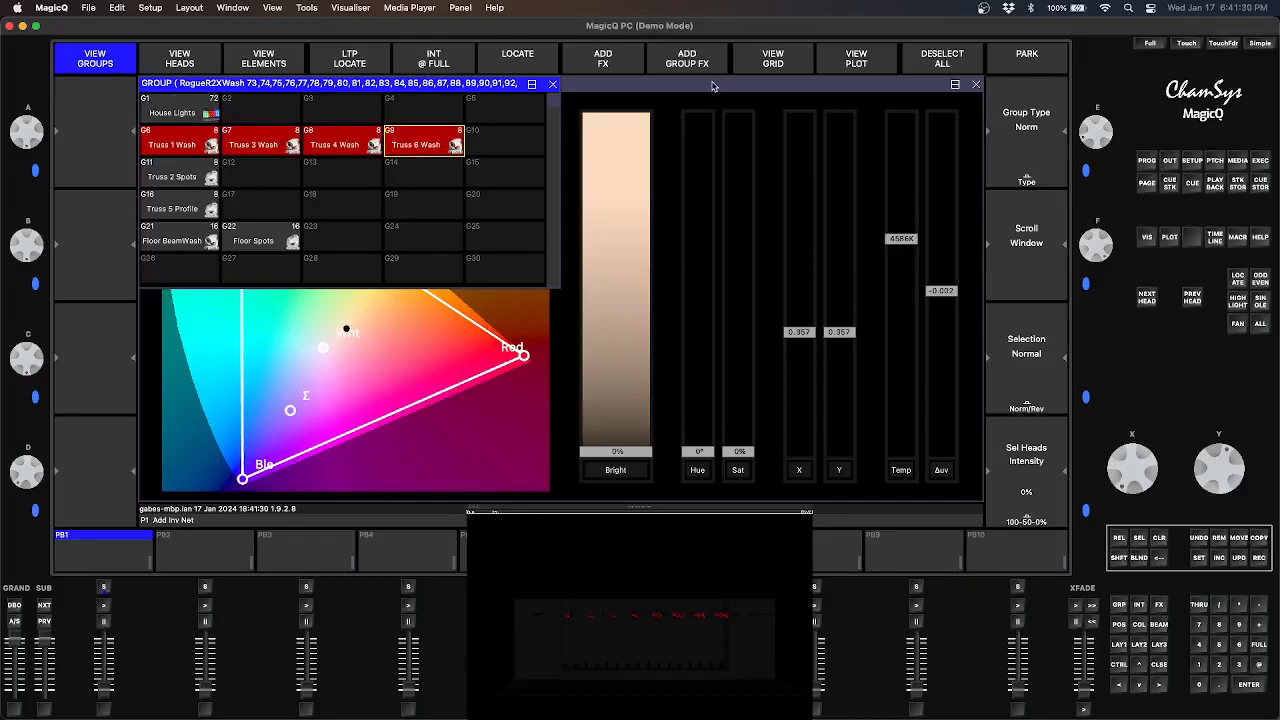
{"action": "left_click", "coordinate": [1241, 270]}
Apply the down position to the truss washes and fan their pan to -29
{"action": "left_click", "coordinate": [735, 90]}
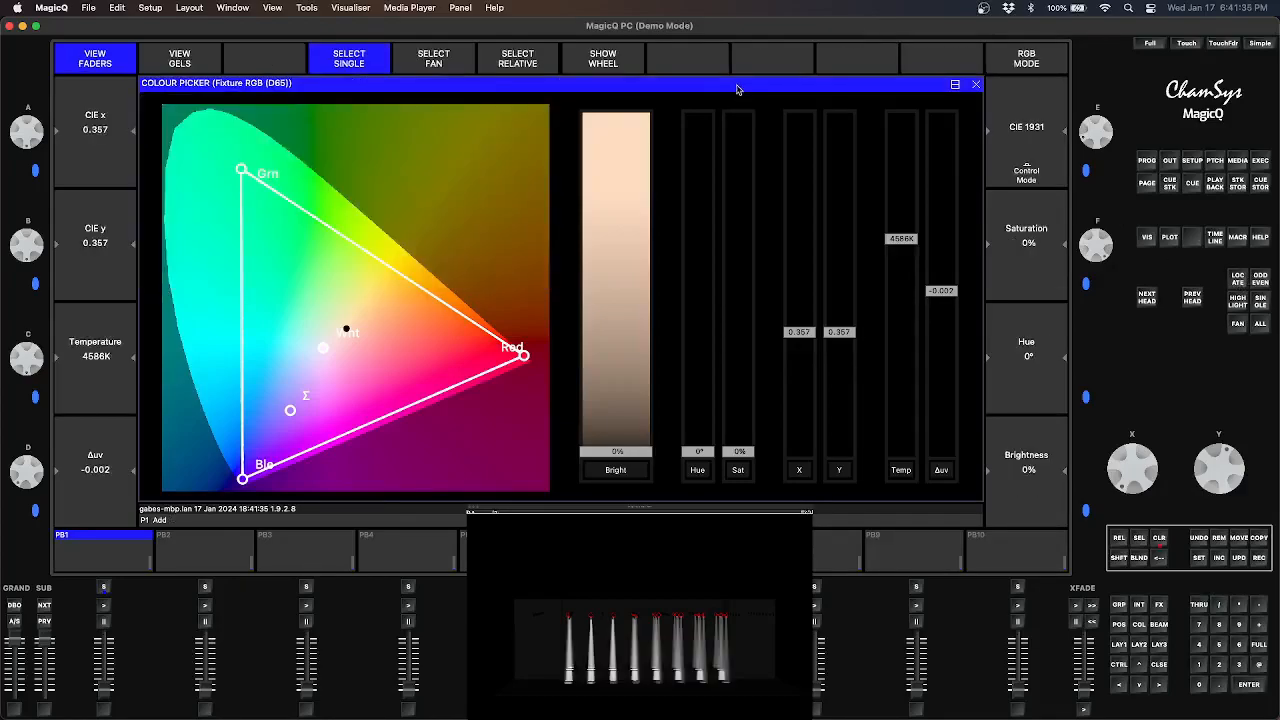
{"action": "left_click", "coordinate": [1119, 622]}
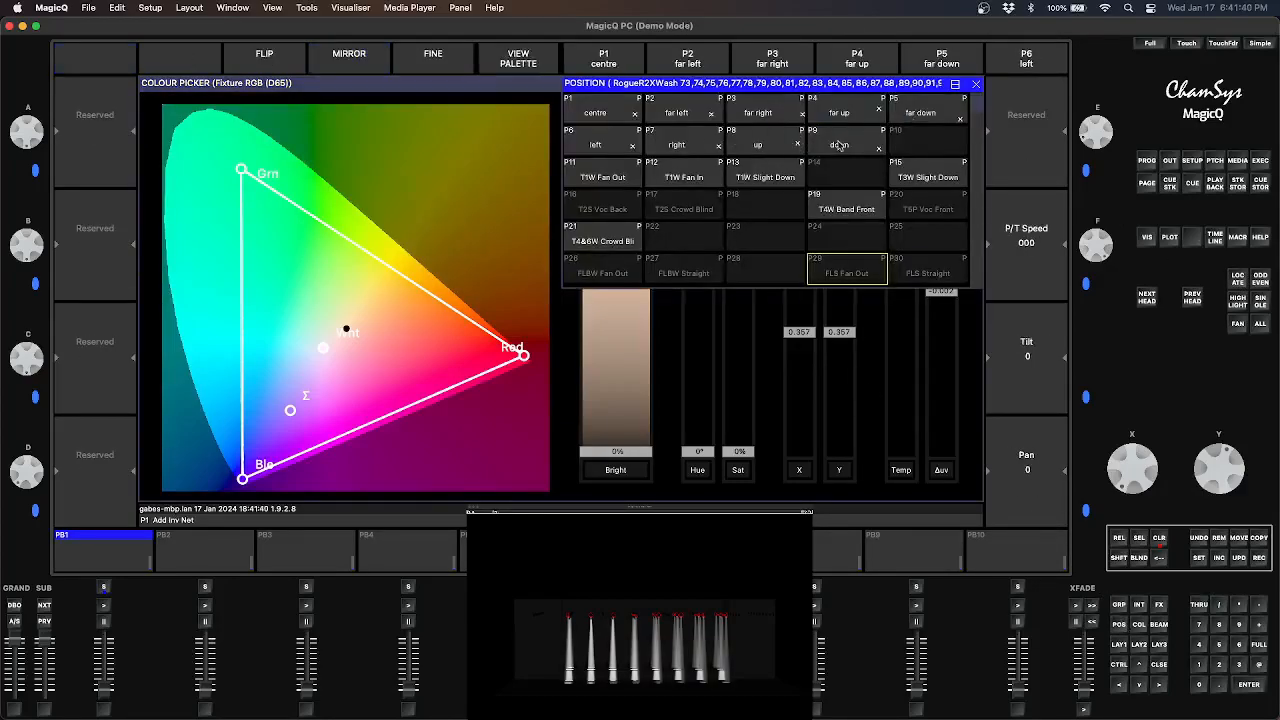
{"action": "left_click", "coordinate": [840, 145]}
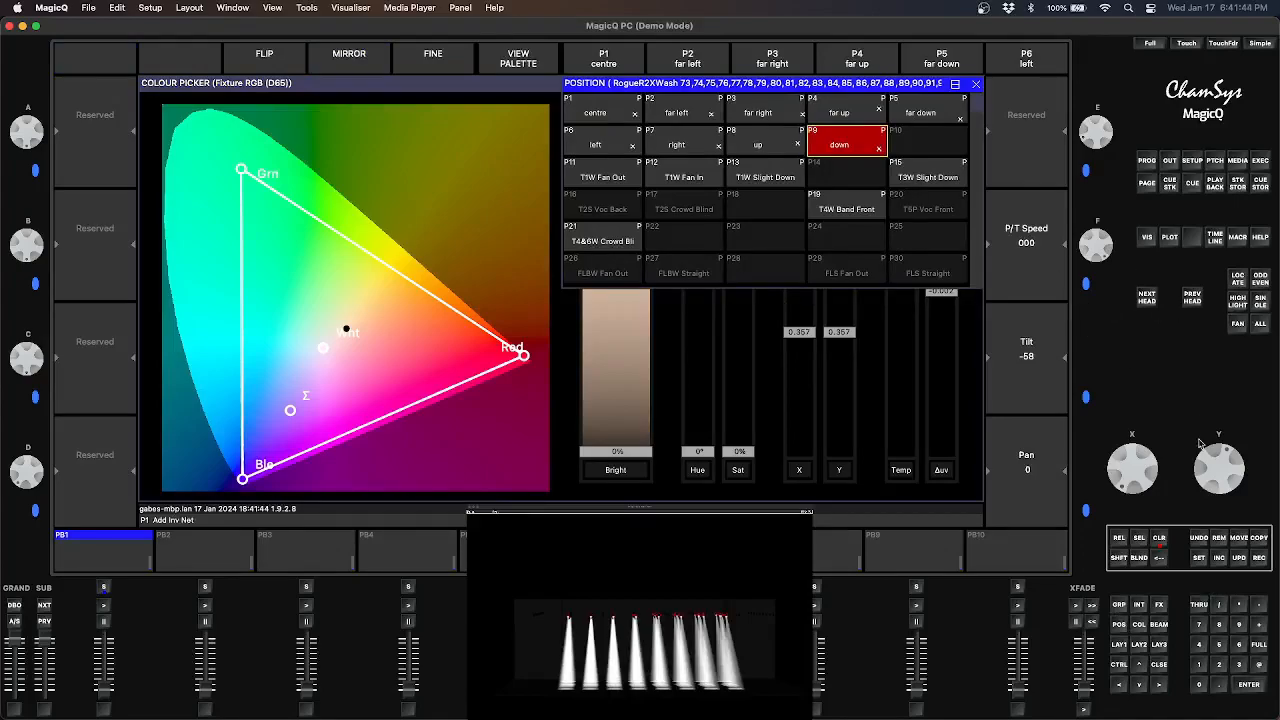
{"action": "left_click", "coordinate": [1238, 323]}
{"action": "scroll", "coordinate": [1139, 469], "scroll_direction": "down", "scroll_amount": 10}
{"action": "scroll", "coordinate": [1139, 469], "scroll_direction": "up", "scroll_amount": 5}
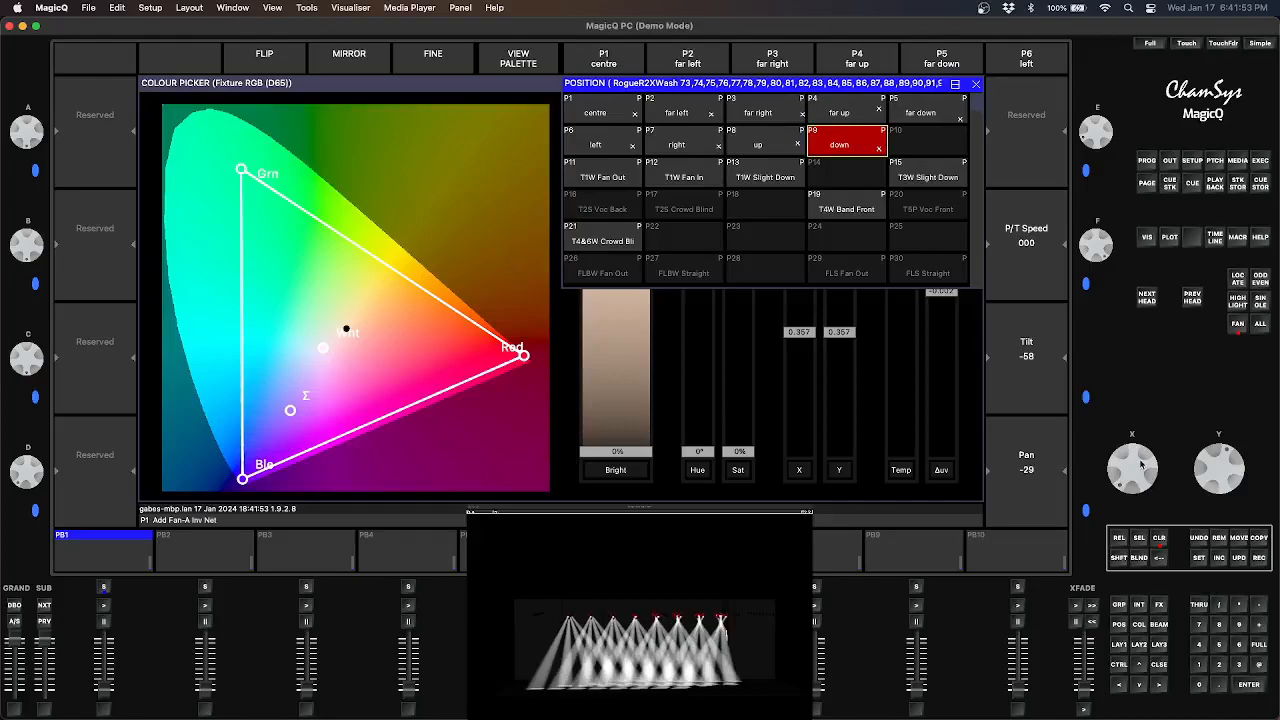
{"action": "mouse_move", "coordinate": [726, 633]}
{"action": "left_mouse_down"}
{"action": "mouse_move", "coordinate": [664, 656]}
{"action": "mouse_move", "coordinate": [650, 640]}
{"action": "mouse_move", "coordinate": [716, 636]}
{"action": "left_mouse_up"}
In the Colour Picker, set the truss washes to 100% brightness and a near-white point with Δuv at 0.000
{"action": "left_click", "coordinate": [668, 359]}
{"action": "left_click_drag", "start_coordinate": [618, 453], "coordinate": [623, 90]}
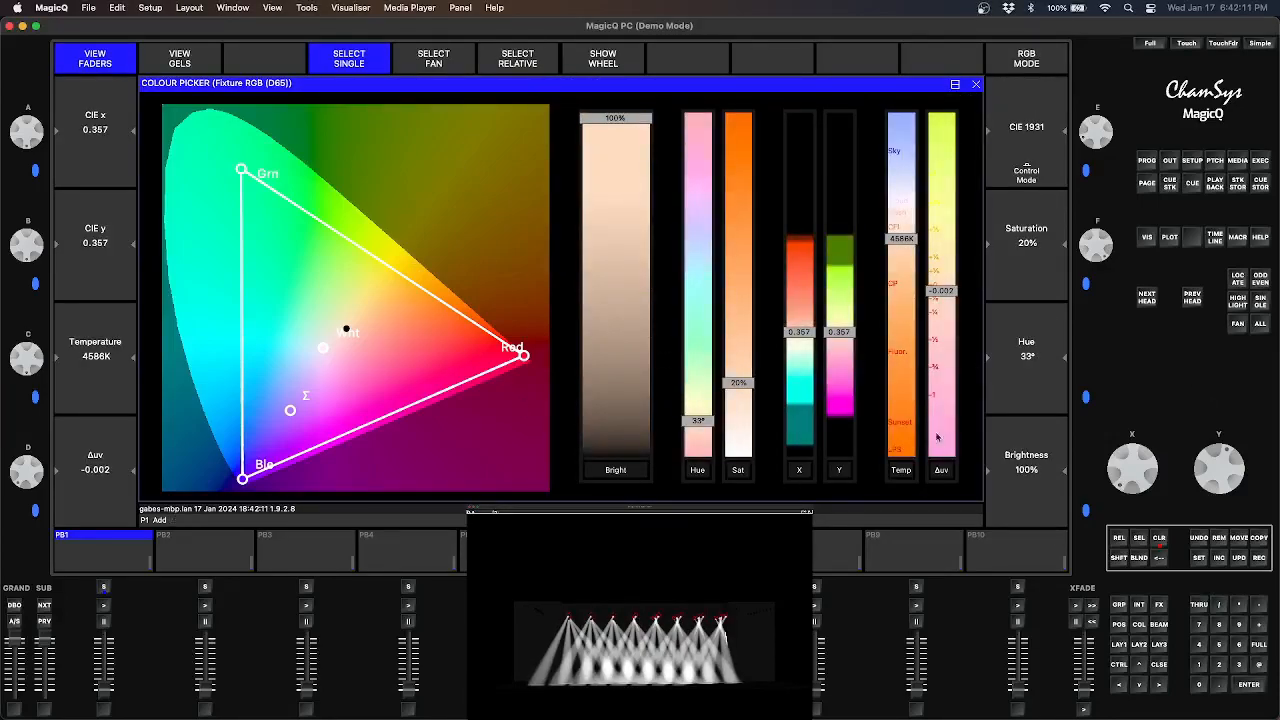
{"action": "left_click_drag", "start_coordinate": [347, 329], "coordinate": [390, 380]}
{"action": "mouse_move", "coordinate": [327, 339]}
{"action": "left_mouse_down"}
{"action": "mouse_move", "coordinate": [329, 251]}
{"action": "mouse_move", "coordinate": [322, 347]}
{"action": "left_mouse_up"}
{"action": "left_click_drag", "start_coordinate": [948, 298], "coordinate": [956, 286]}
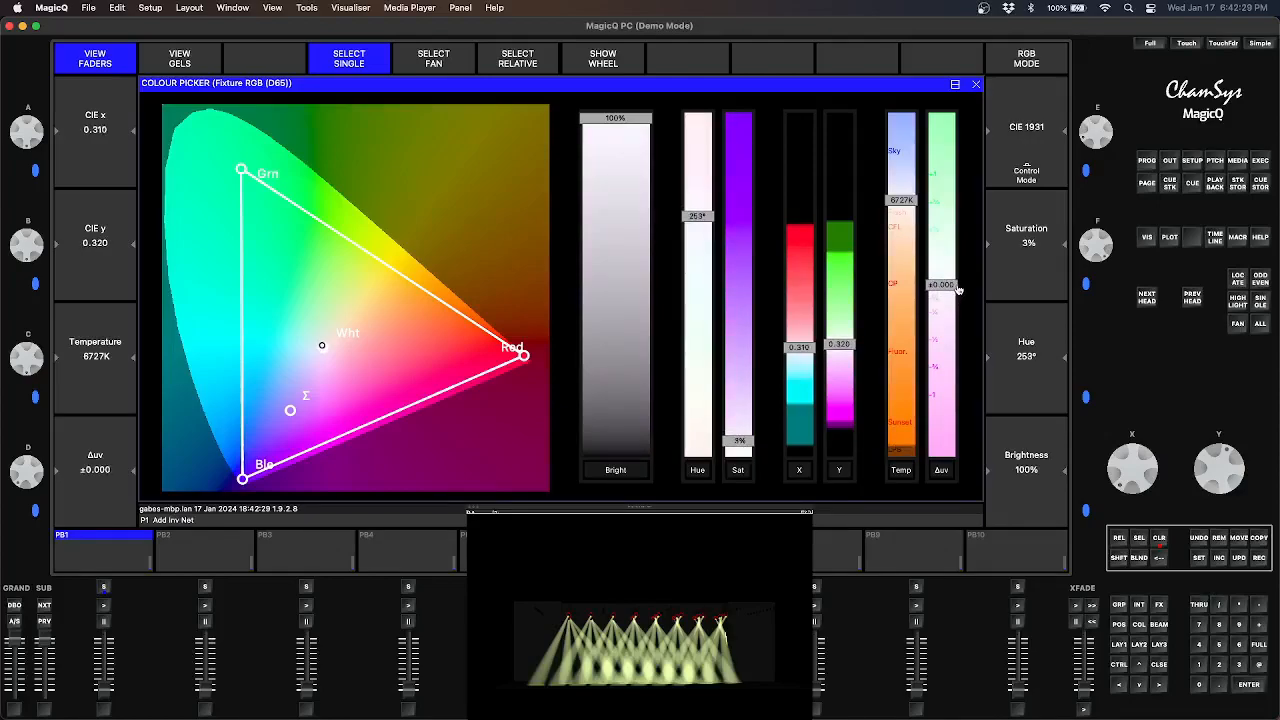
Try colour temperatures of about 4105K, 4000K, 6000K and 8000K on the truss washes
{"action": "left_click_drag", "start_coordinate": [915, 203], "coordinate": [911, 255]}
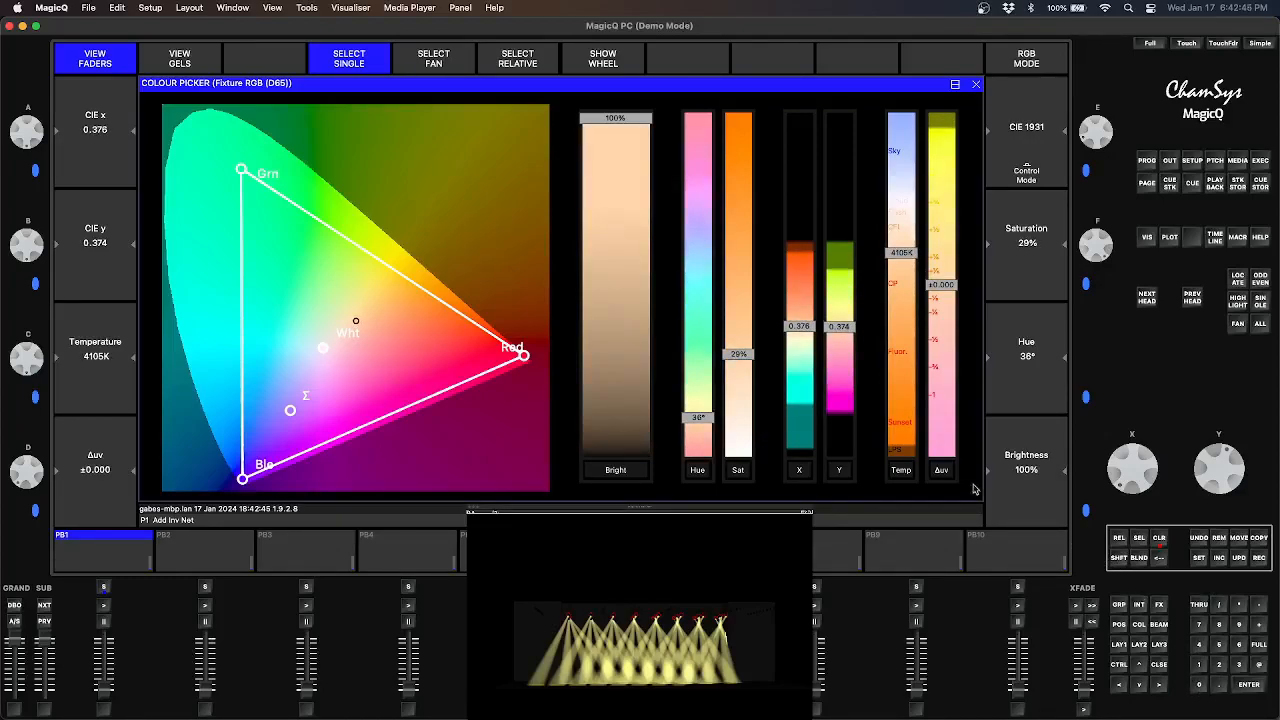
{"action": "left_click", "coordinate": [900, 472]}
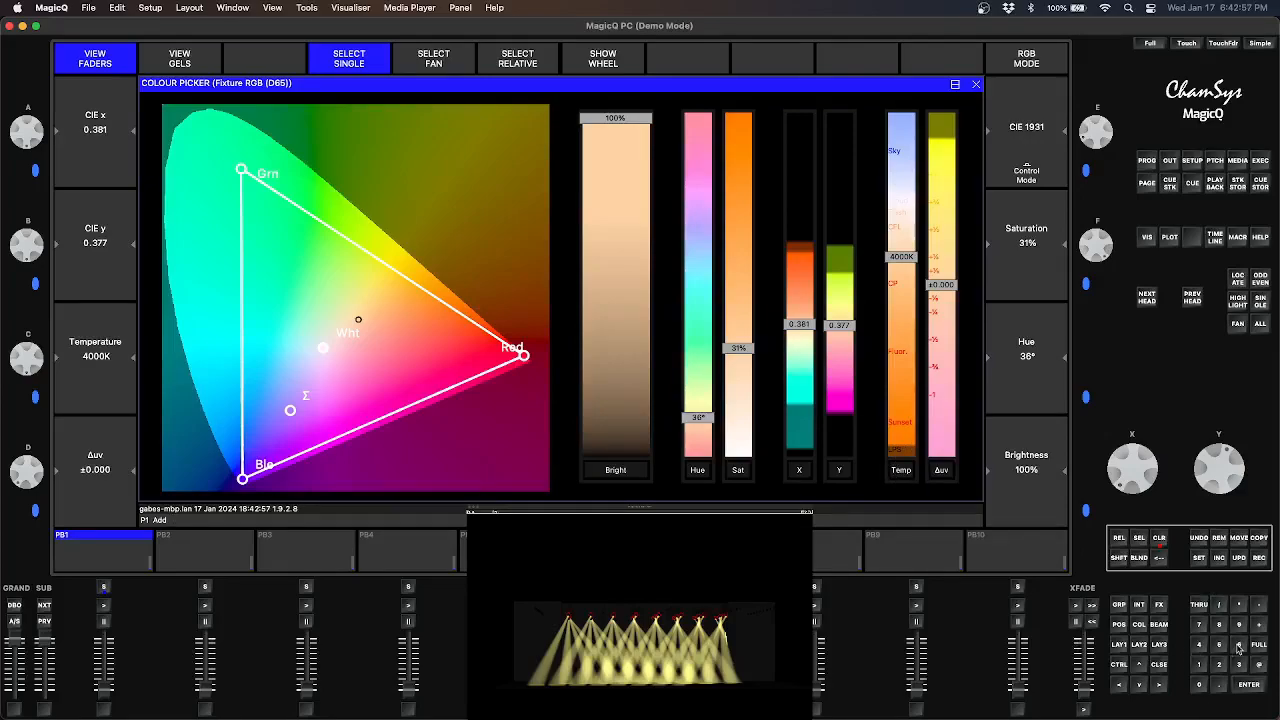
{"action": "left_click", "coordinate": [903, 473]}
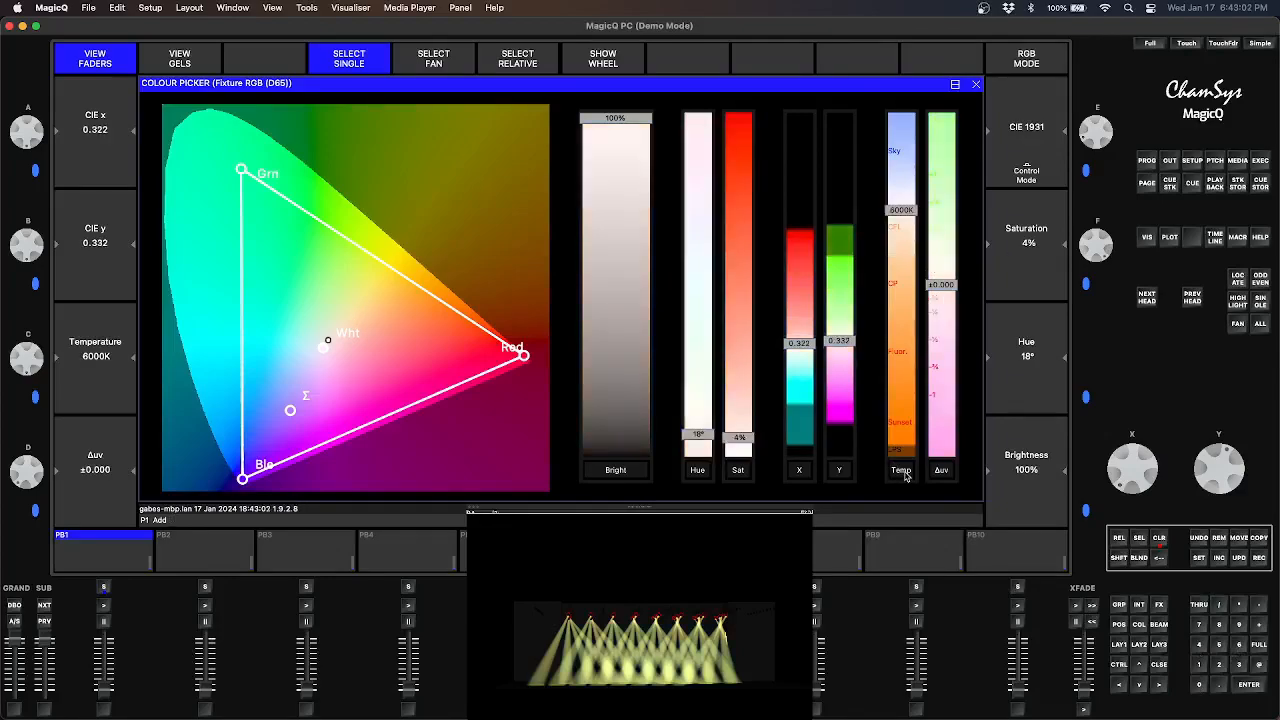
{"action": "left_click", "coordinate": [896, 472]}
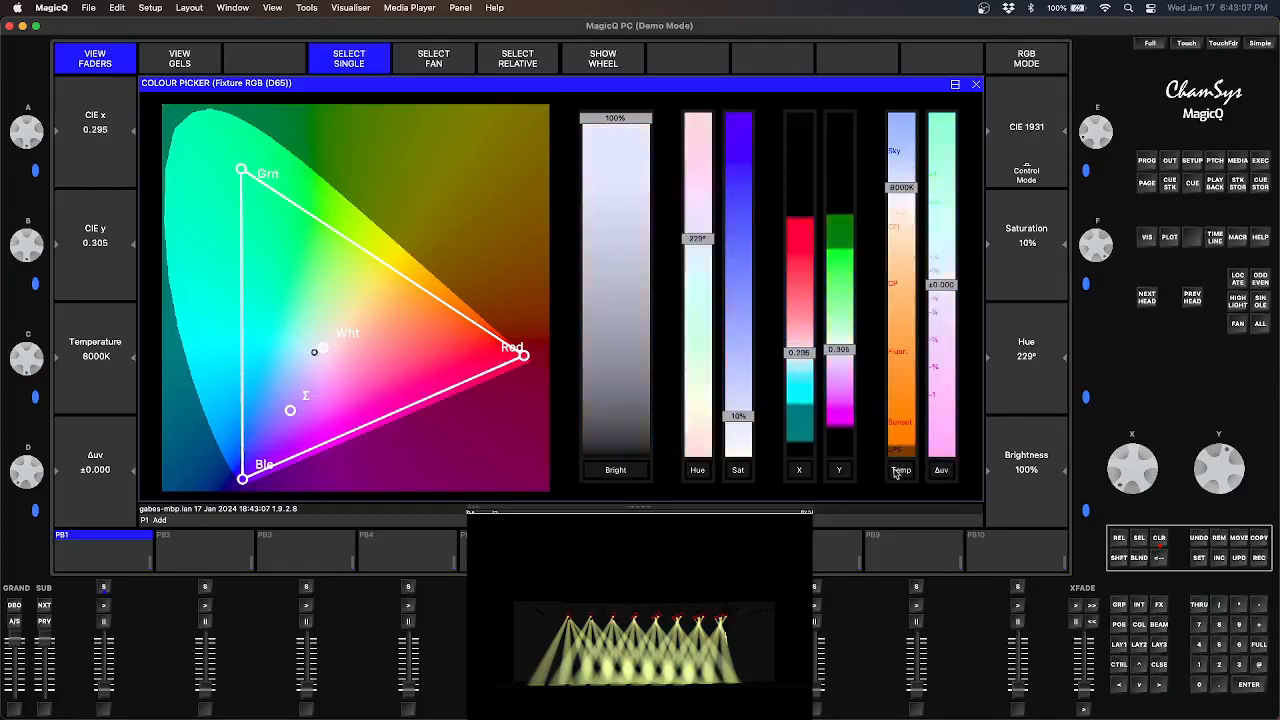
Set the truss washes' colour temperature to 4200K, try a different Δuv and reset it to 0.000
{"action": "left_click", "coordinate": [1199, 648]}
{"action": "left_click", "coordinate": [1213, 665]}
{"action": "left_click", "coordinate": [1197, 683]}
{"action": "left_click", "coordinate": [1197, 683]}
{"action": "left_click", "coordinate": [901, 472]}
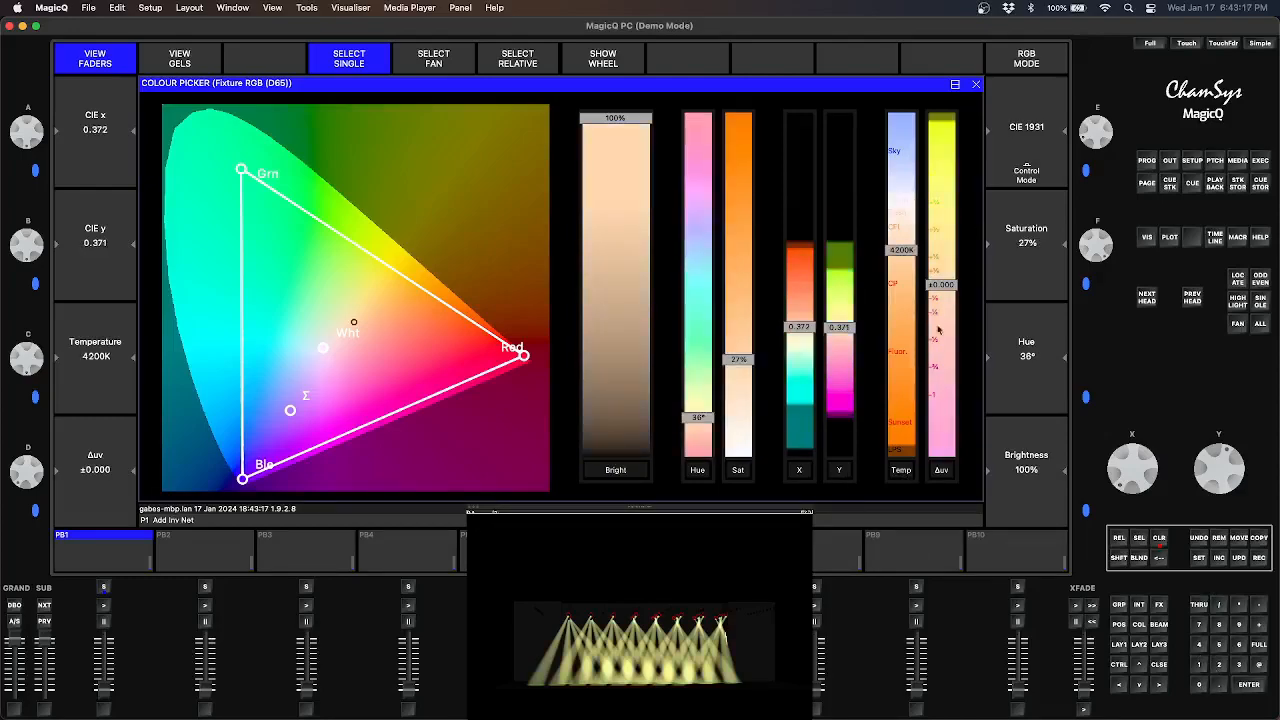
{"action": "left_click_drag", "start_coordinate": [944, 286], "coordinate": [947, 358]}
{"action": "left_click", "coordinate": [946, 472]}
Record the truss wash colour as palette C46 named "Wash 4200K"
{"action": "left_click", "coordinate": [1139, 625]}
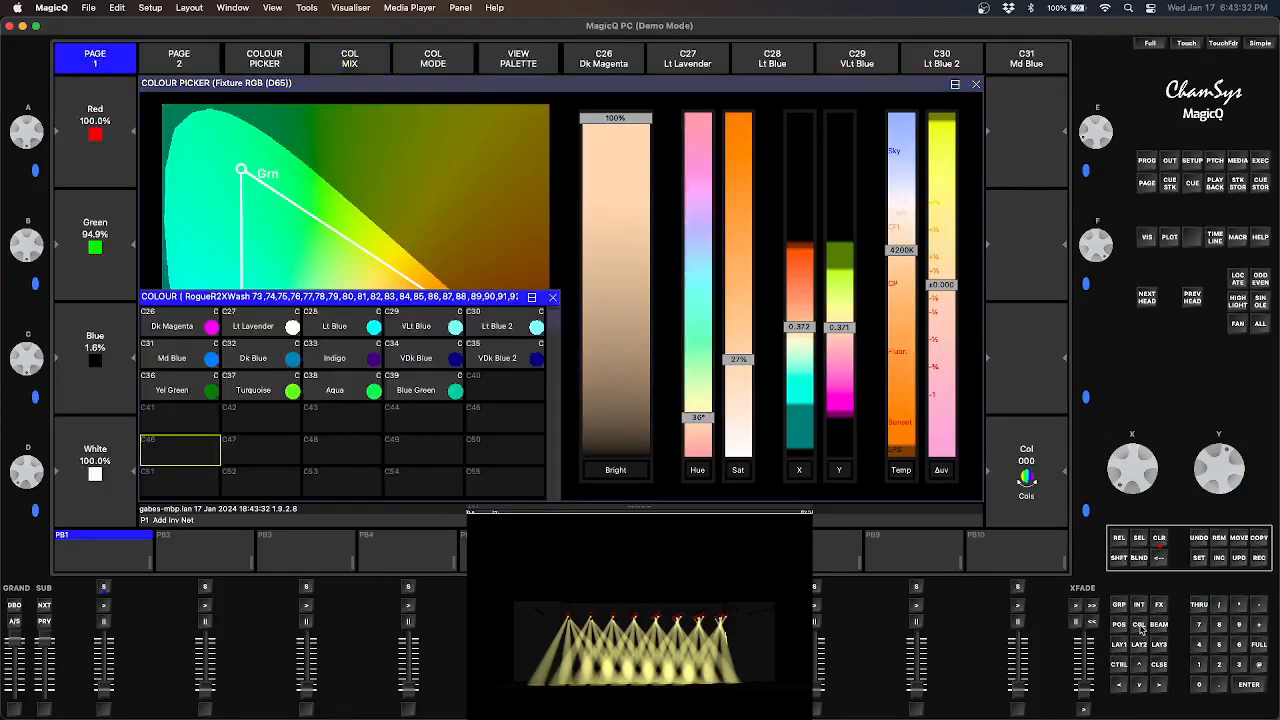
{"action": "left_click", "coordinate": [180, 457]}
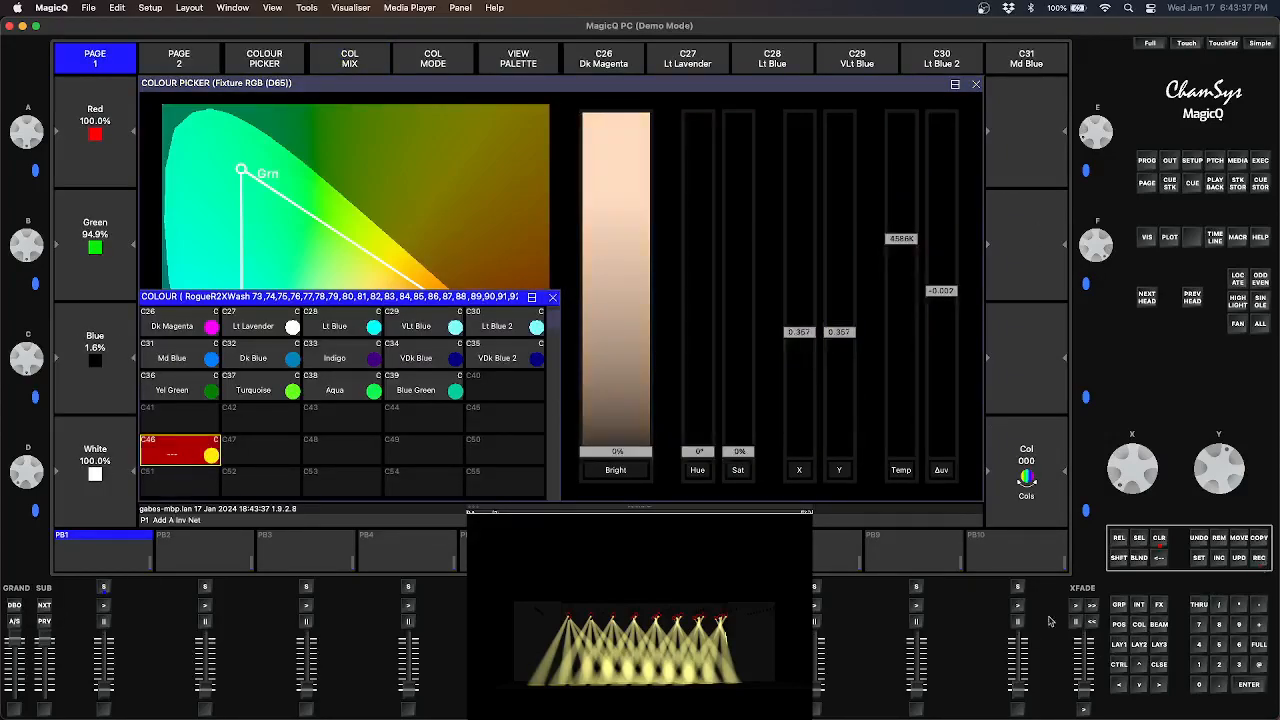
{"action": "left_click", "coordinate": [166, 462]}
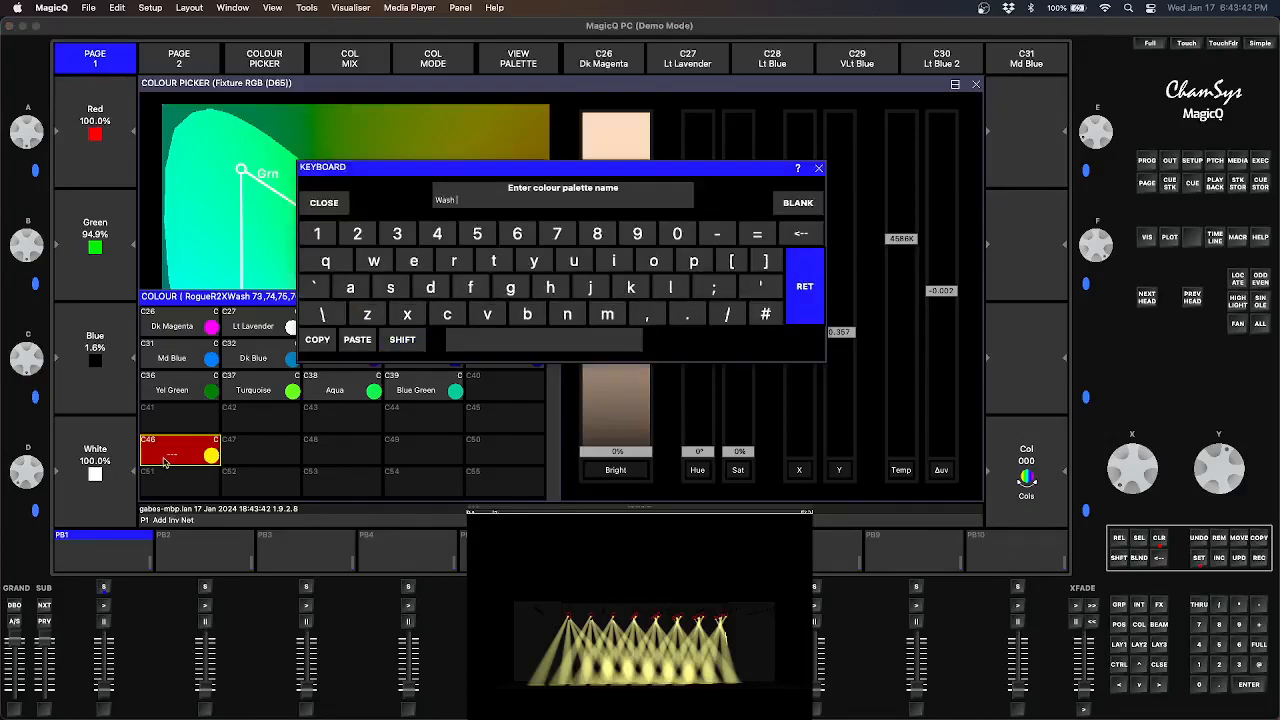
{"action": "type", "text": "4200K"}
{"action": "key", "text": "Return"}
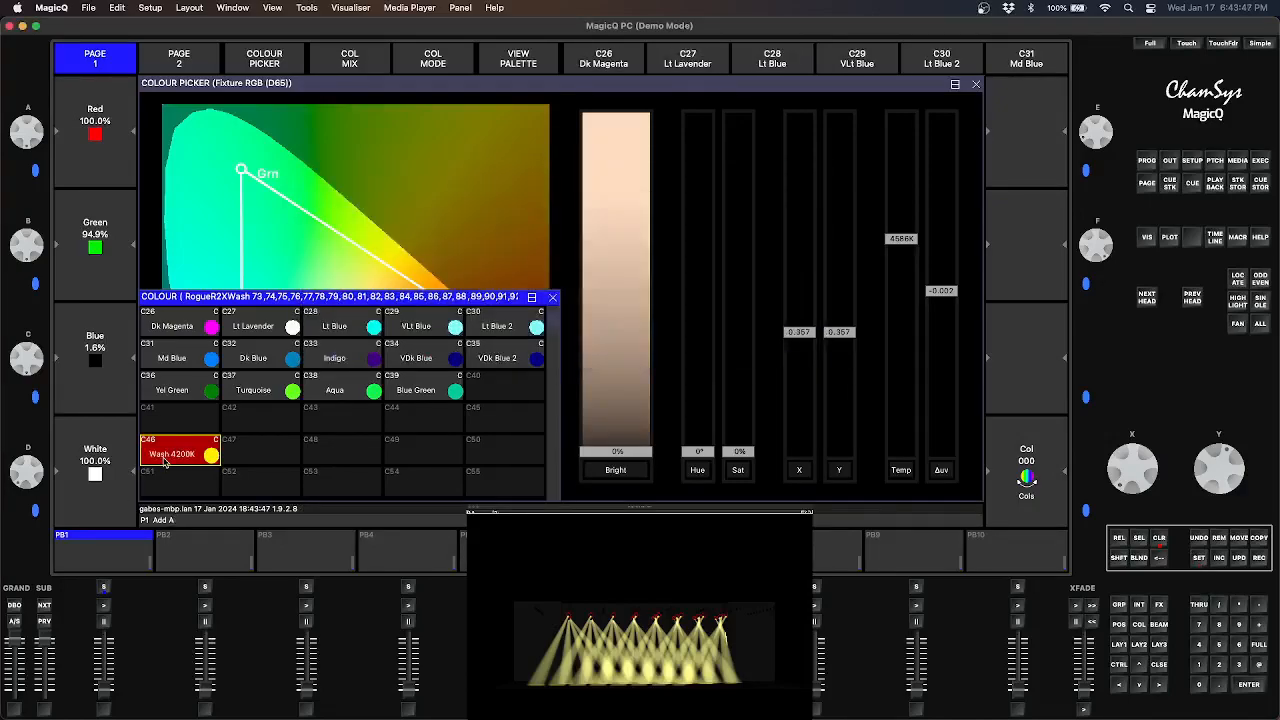
Return to the palette layout and select the Truss 2 Spots and Floor Spots groups together
{"action": "left_click", "coordinate": [1116, 626]}
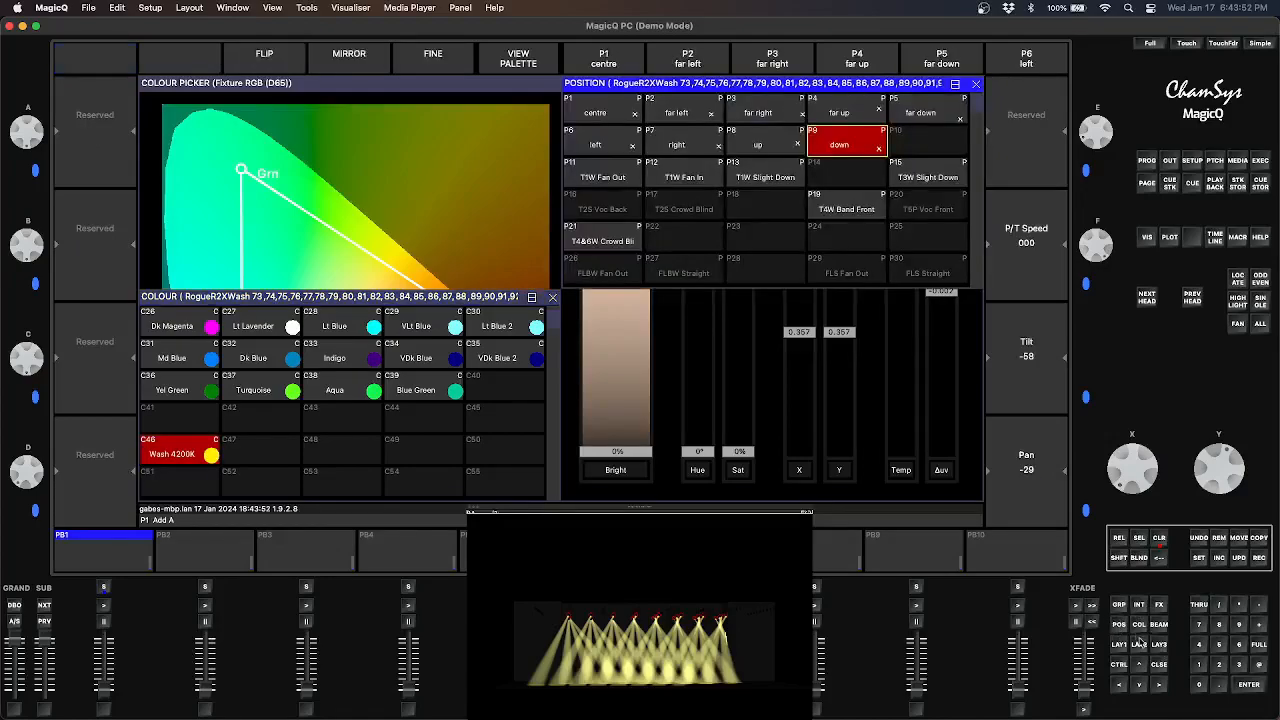
{"action": "left_click", "coordinate": [1115, 646]}
{"action": "left_click", "coordinate": [180, 177]}
{"action": "left_click", "coordinate": [262, 241], "text": "shift"}
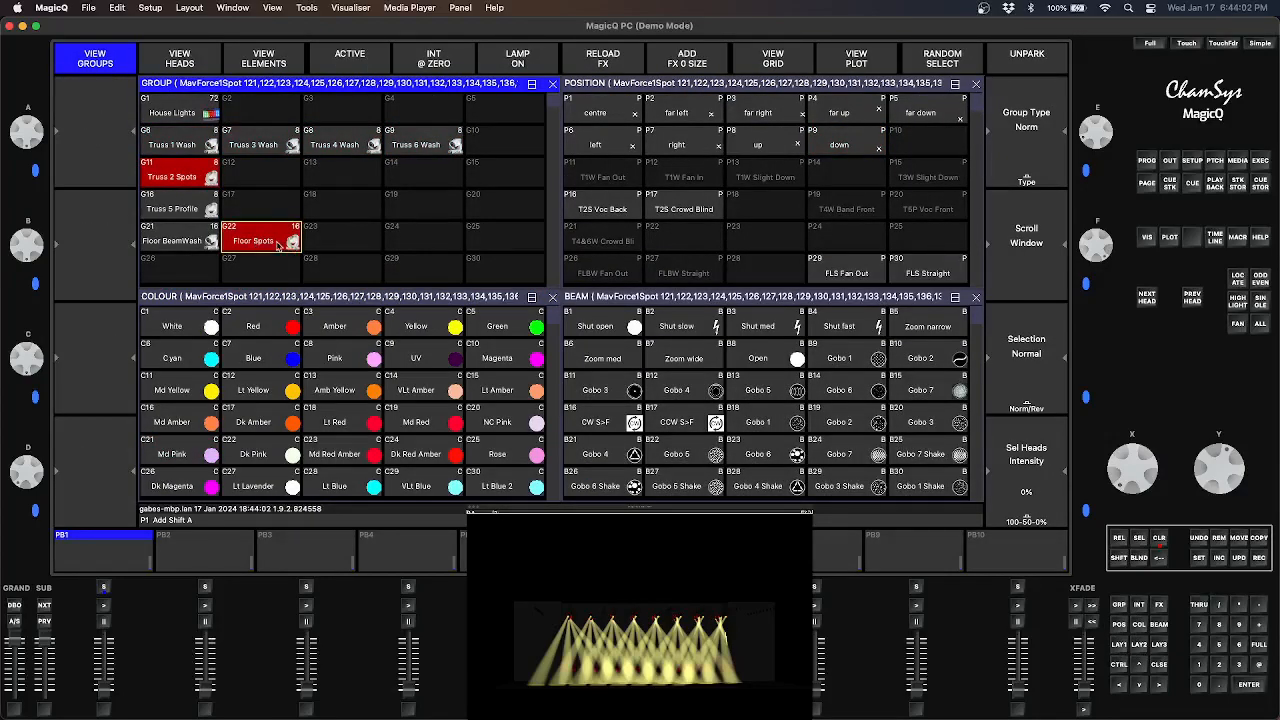
{"action": "scroll", "coordinate": [352, 346], "scroll_direction": "down", "scroll_amount": 3}
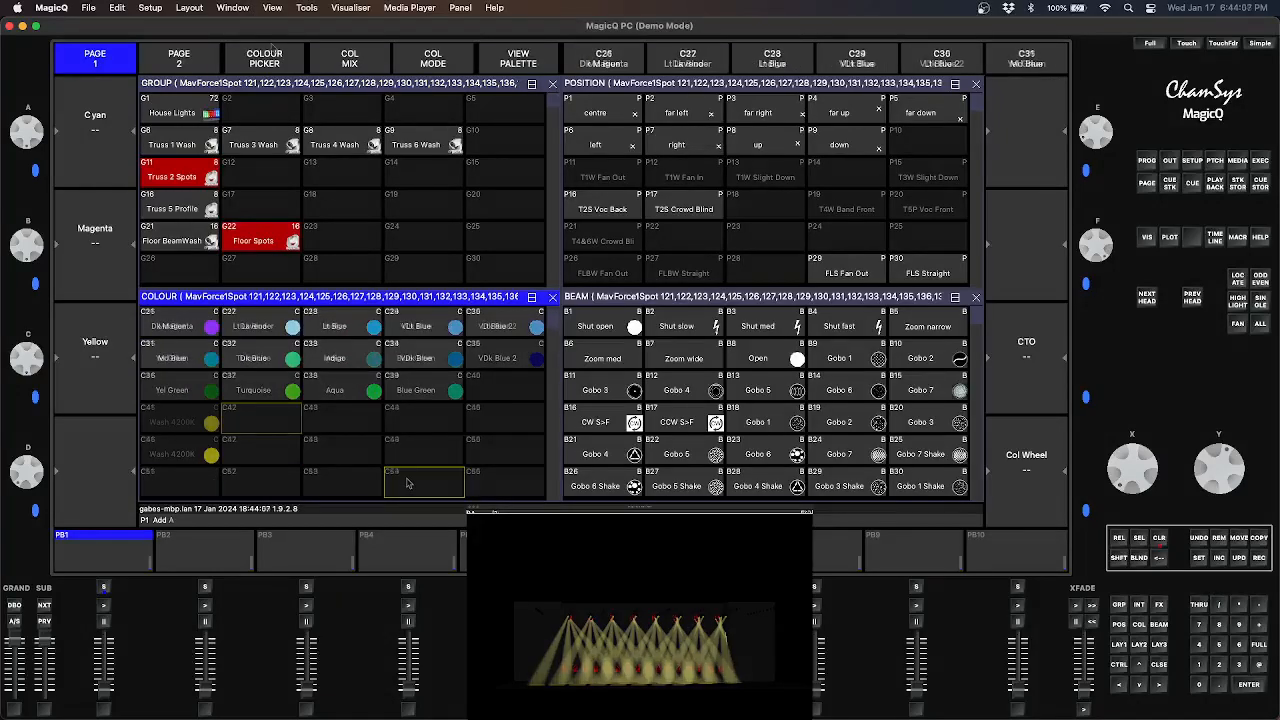
Open the Colour Picker, locate the selected spots, and apply the "up" position palette followed by "down"
{"action": "left_click", "coordinate": [266, 62]}
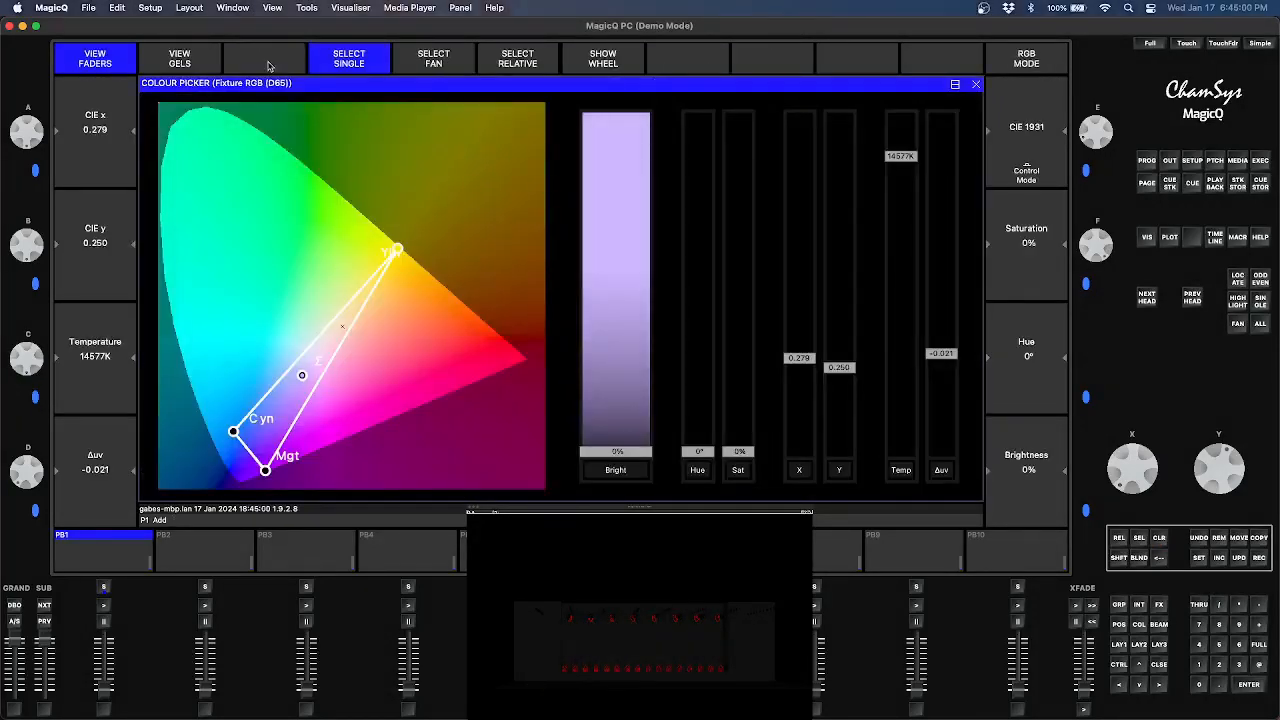
{"action": "left_click", "coordinate": [1237, 280]}
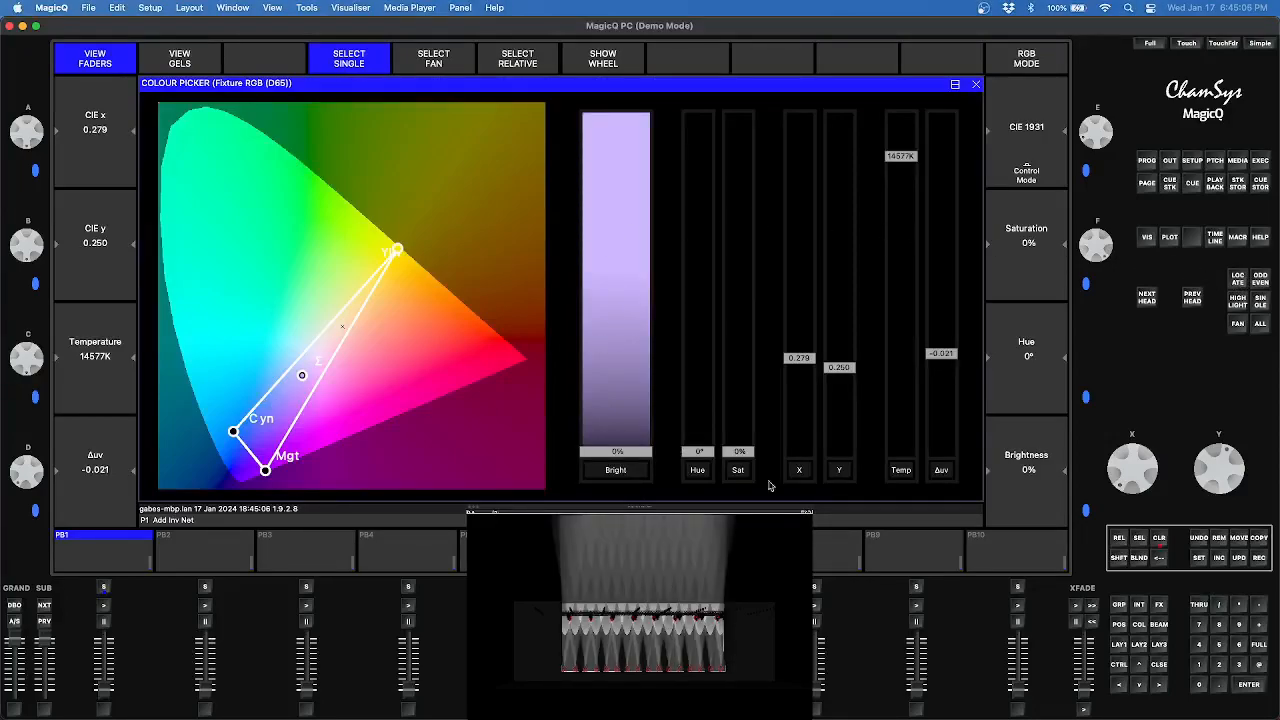
{"action": "left_click", "coordinate": [1121, 626]}
{"action": "left_click", "coordinate": [770, 147]}
{"action": "left_click", "coordinate": [843, 149]}
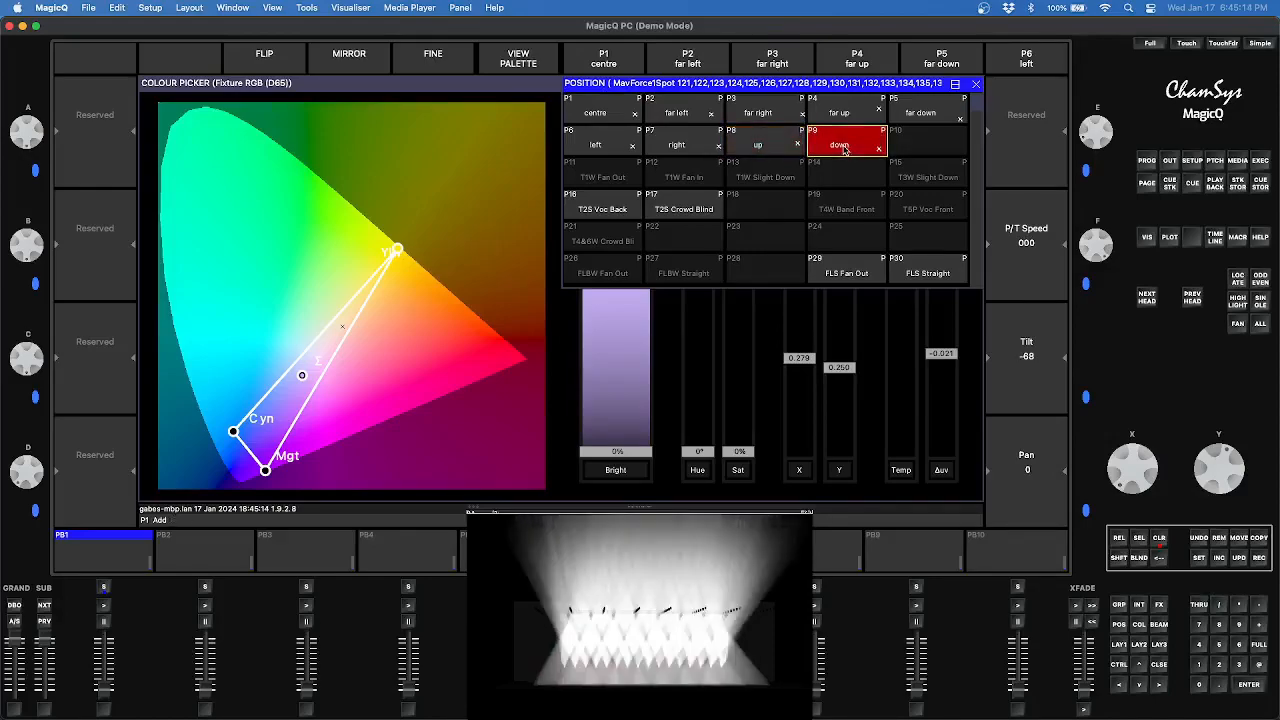
Raise the selected spots' brightness to 100% in the Colour Picker
{"action": "left_click", "coordinate": [771, 352]}
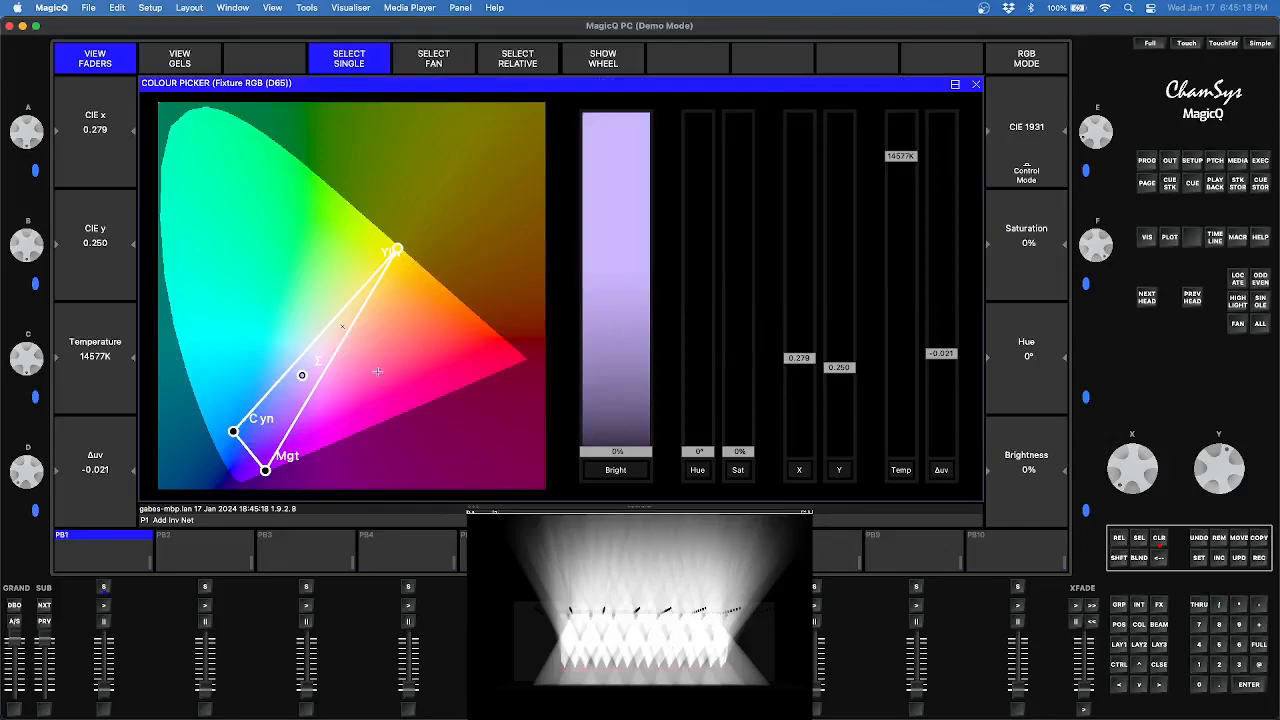
{"action": "left_click_drag", "start_coordinate": [630, 442], "coordinate": [632, 97]}
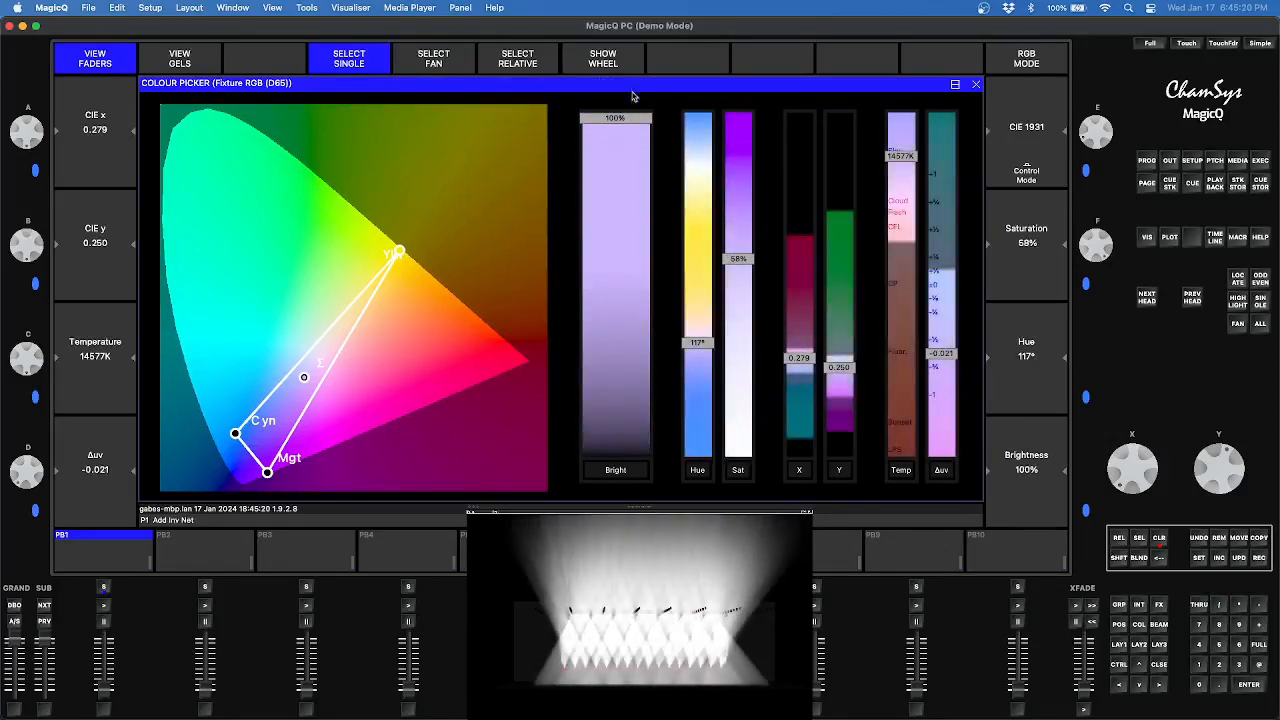
{"action": "left_click", "coordinate": [640, 610]}
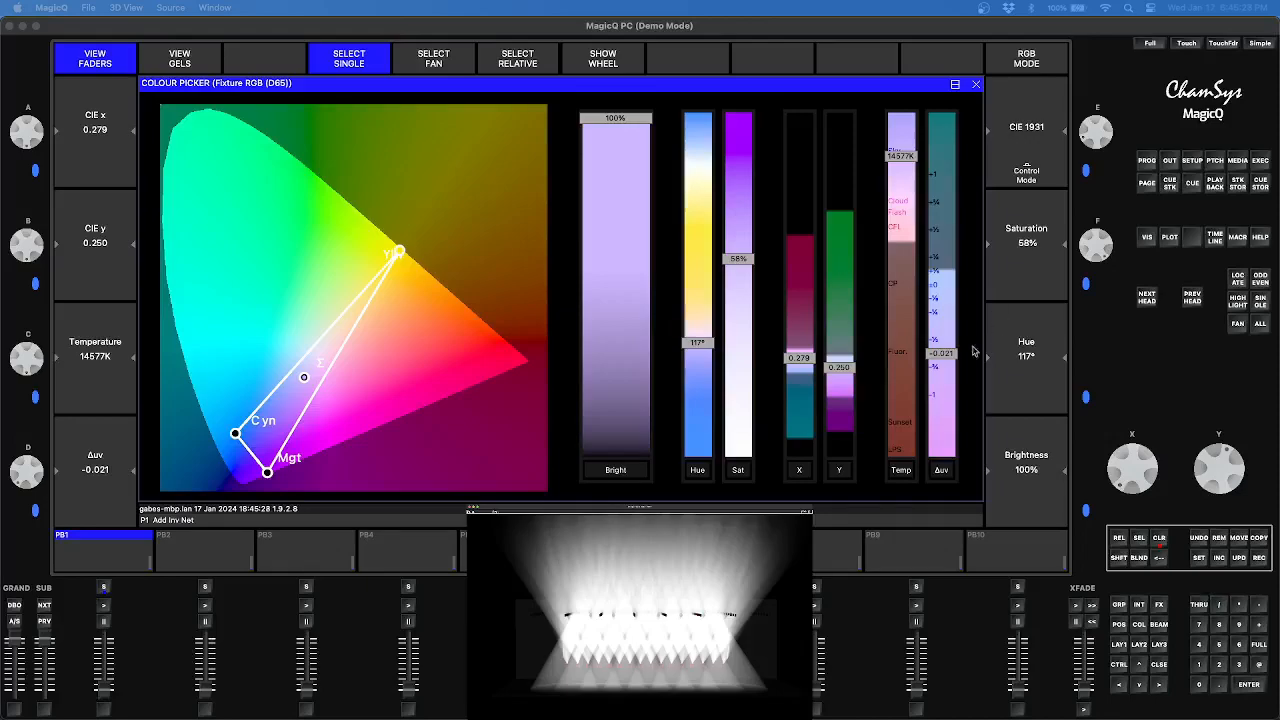
Try Δuv 0.000, a colour temperature of 3333K, CIE x 0.404 with y 0.444, and 84% saturation on the spots
{"action": "left_click_drag", "start_coordinate": [945, 353], "coordinate": [955, 288]}
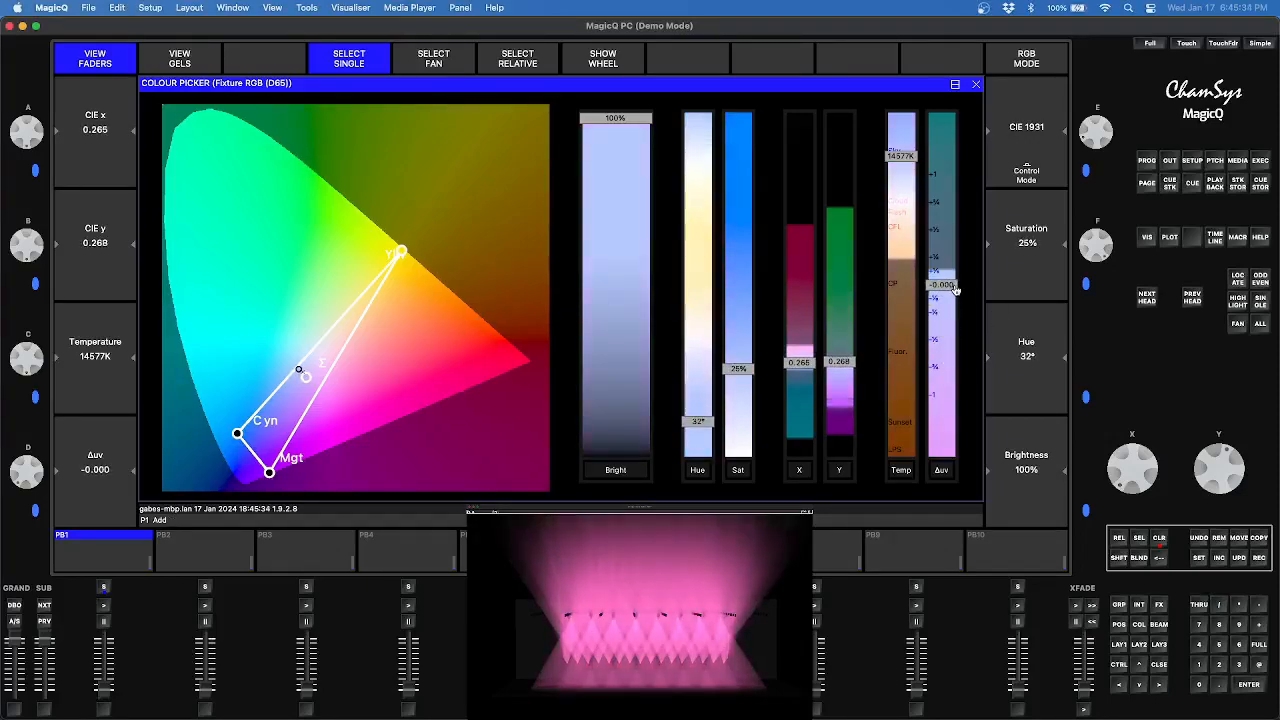
{"action": "left_click_drag", "start_coordinate": [910, 160], "coordinate": [910, 288]}
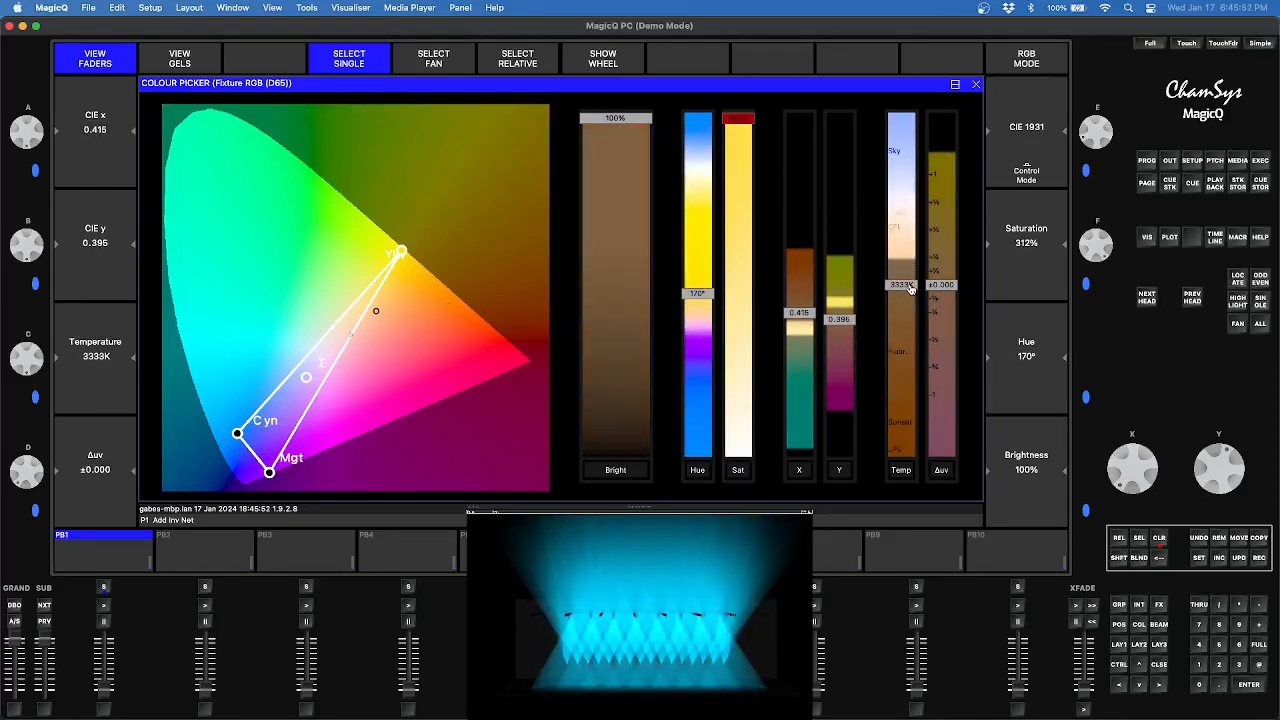
{"action": "left_click_drag", "start_coordinate": [839, 322], "coordinate": [809, 320]}
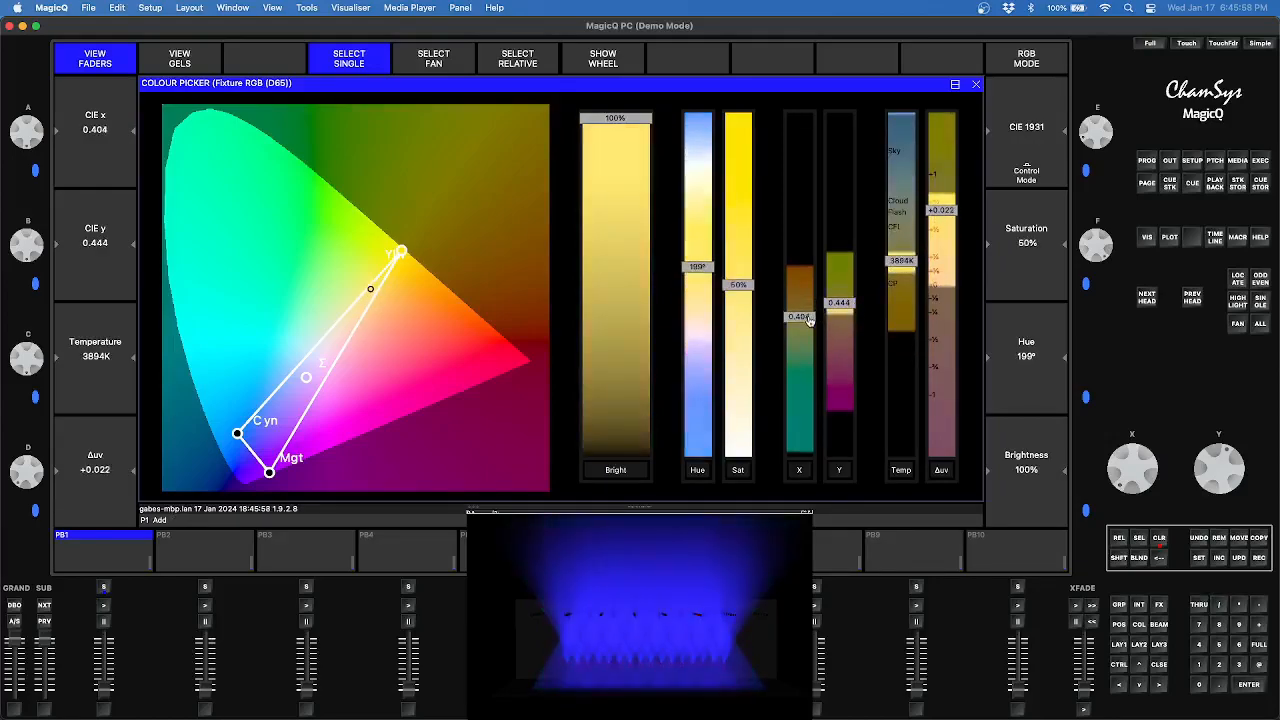
{"action": "left_click_drag", "start_coordinate": [748, 287], "coordinate": [755, 179]}
{"action": "left_click_drag", "start_coordinate": [755, 179], "coordinate": [753, 171]}
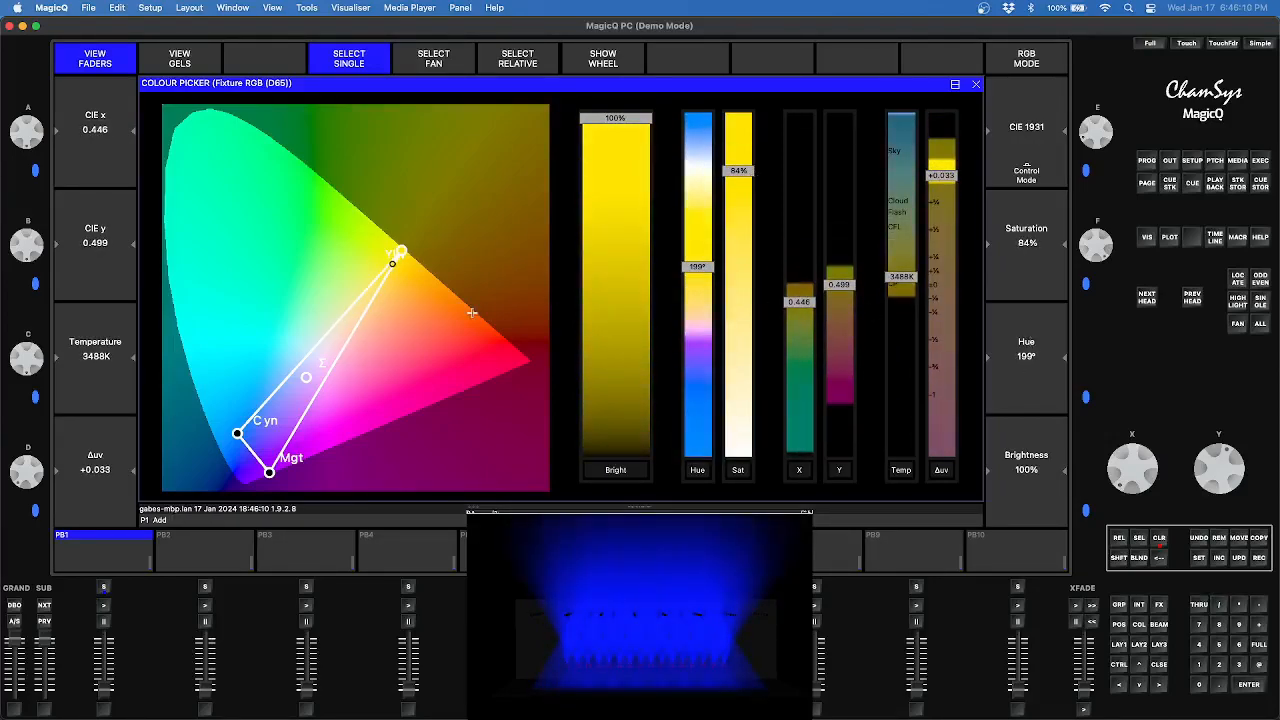
Sweep the spots' colour point across the gamut and settle it on near-white at about x 0.279, y 0.252
{"action": "left_click_drag", "start_coordinate": [425, 370], "coordinate": [297, 386]}
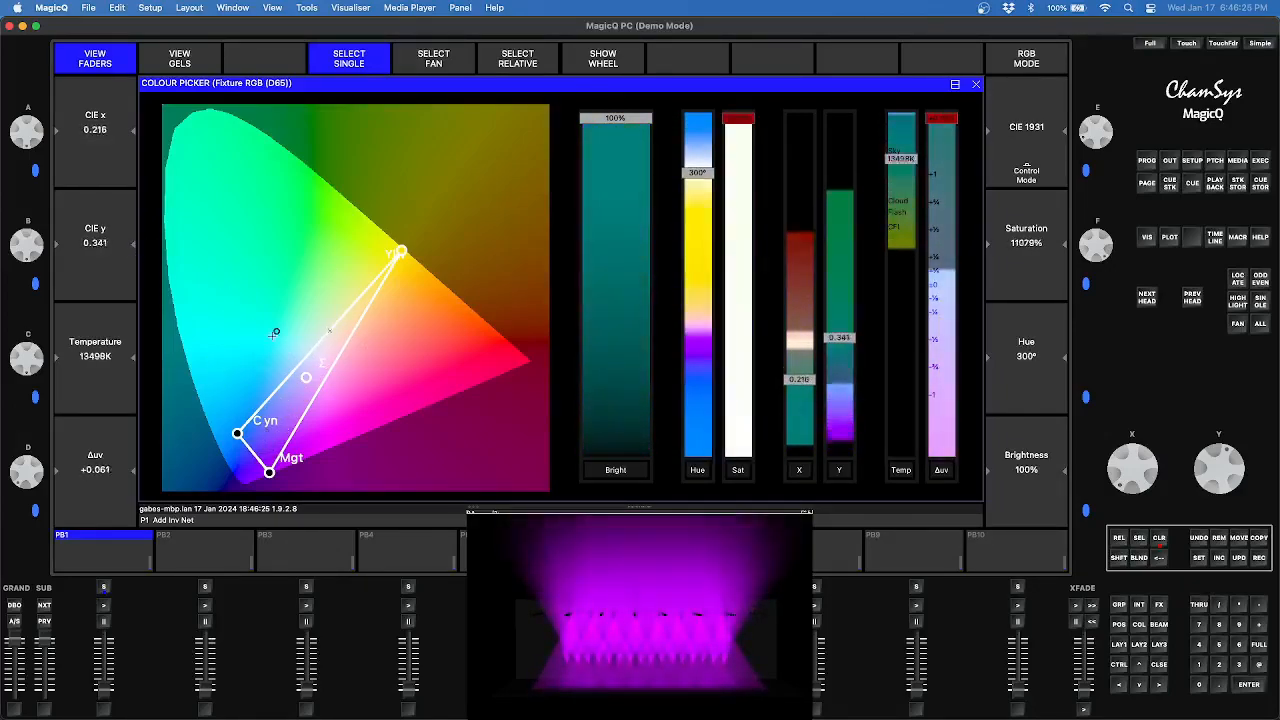
{"action": "left_click_drag", "start_coordinate": [300, 382], "coordinate": [307, 377]}
{"action": "left_click_drag", "start_coordinate": [307, 377], "coordinate": [305, 376]}
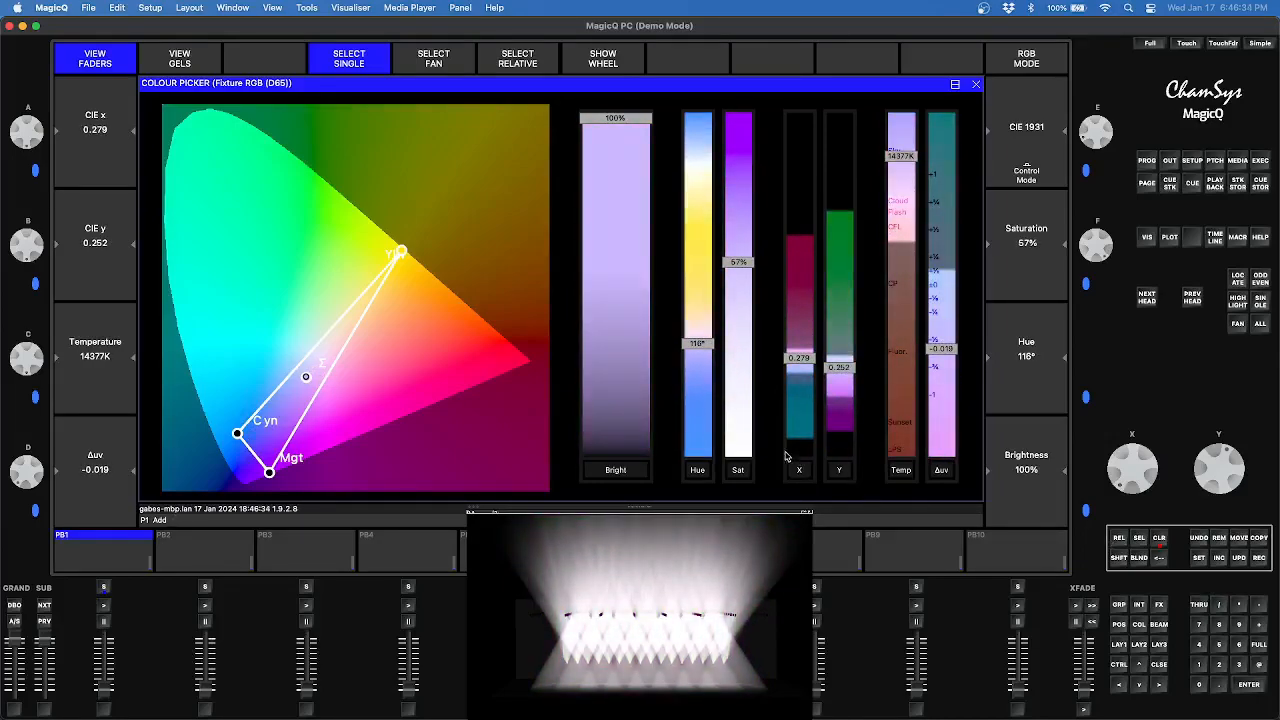
Return to the palette layout and mix a warm white on the spots with Cyan 0.0%, Magenta 9.0% and Yellow 36.5%
{"action": "left_click", "coordinate": [1115, 645]}
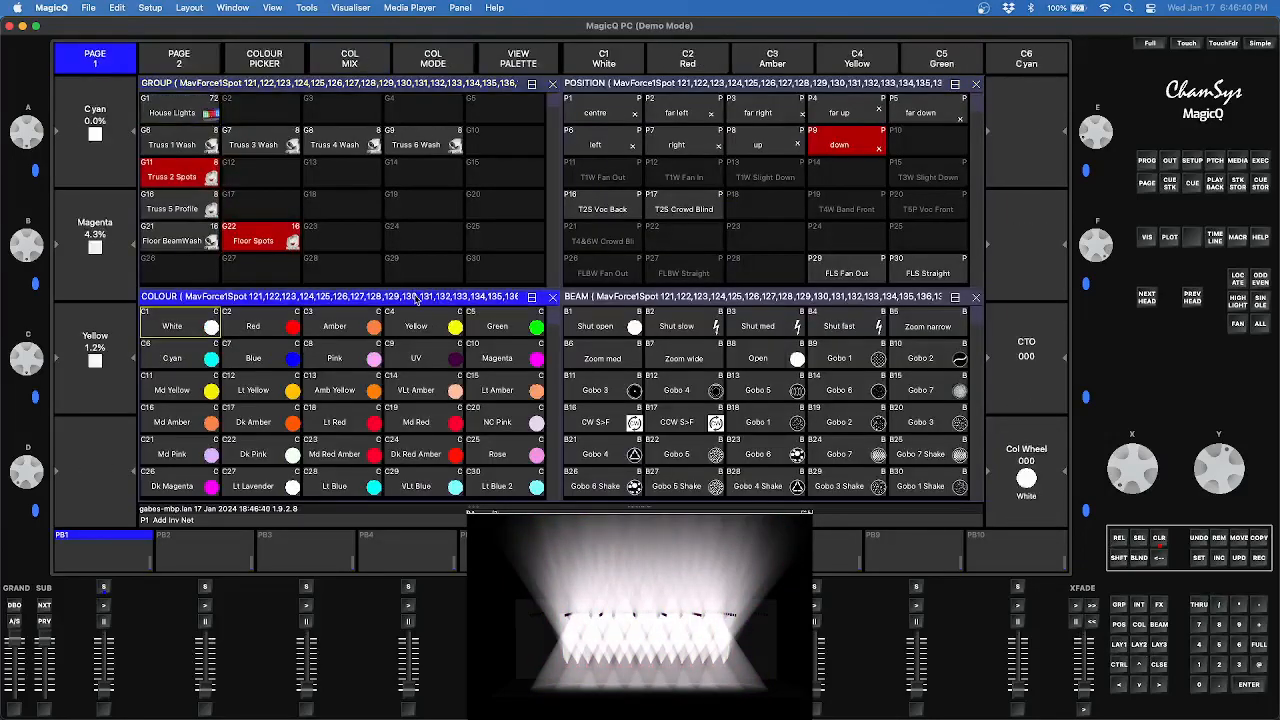
{"action": "left_click_drag", "start_coordinate": [1240, 467], "coordinate": [1200, 427]}
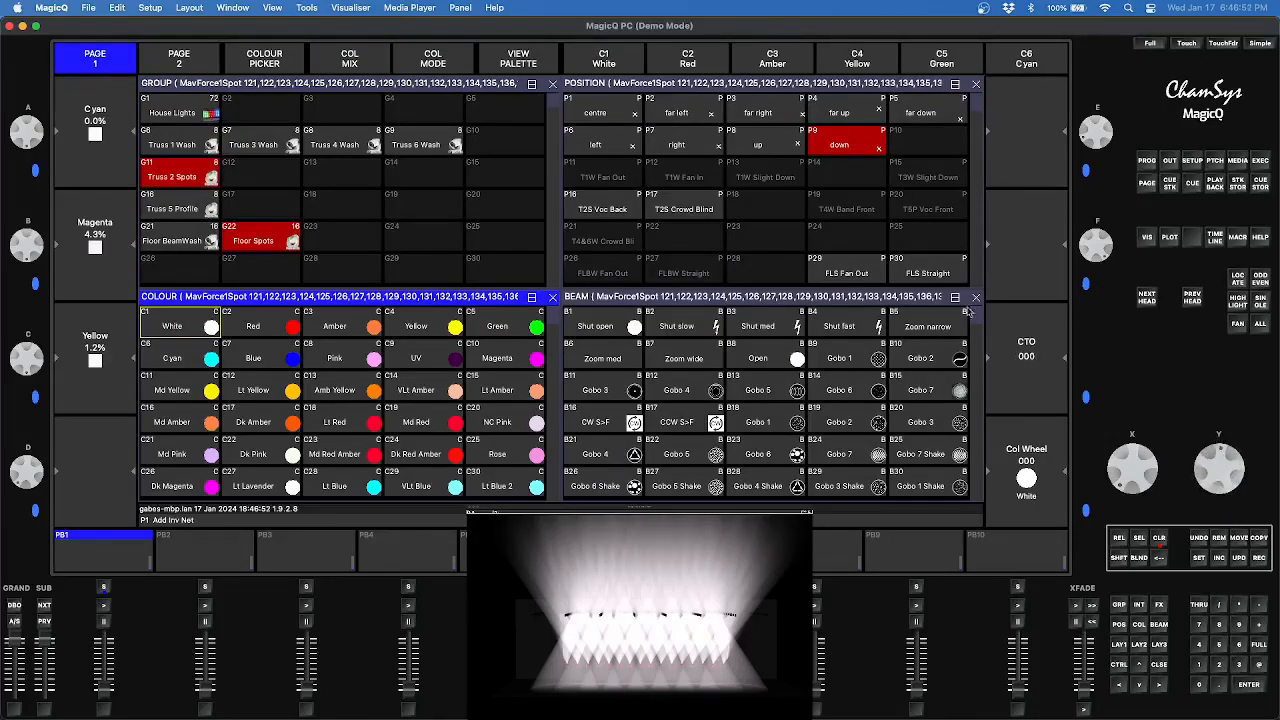
{"action": "mouse_move", "coordinate": [21, 251]}
{"action": "left_mouse_down"}
{"action": "mouse_move", "coordinate": [47, 398]}
{"action": "mouse_move", "coordinate": [27, 405]}
{"action": "mouse_move", "coordinate": [32, 251]}
{"action": "left_mouse_up"}
{"action": "mouse_move", "coordinate": [28, 122]}
{"action": "left_mouse_down"}
{"action": "mouse_move", "coordinate": [31, 138]}
{"action": "mouse_move", "coordinate": [32, 102]}
{"action": "left_mouse_up"}
{"action": "left_click_drag", "start_coordinate": [31, 253], "coordinate": [30, 255]}
{"action": "mouse_move", "coordinate": [34, 145]}
{"action": "left_mouse_down"}
{"action": "mouse_move", "coordinate": [26, 206]}
{"action": "mouse_move", "coordinate": [27, 122]}
{"action": "left_mouse_up"}
{"action": "left_click_drag", "start_coordinate": [28, 247], "coordinate": [31, 262]}
{"action": "mouse_move", "coordinate": [34, 358]}
{"action": "left_mouse_down"}
{"action": "mouse_move", "coordinate": [31, 370]}
{"action": "mouse_move", "coordinate": [37, 356]}
{"action": "left_mouse_up"}
{"action": "left_click_drag", "start_coordinate": [25, 267], "coordinate": [30, 243]}
Record the spots' colour as palette C51 named "Spot Warm White"
{"action": "scroll", "coordinate": [540, 487], "scroll_direction": "down", "scroll_amount": 5}
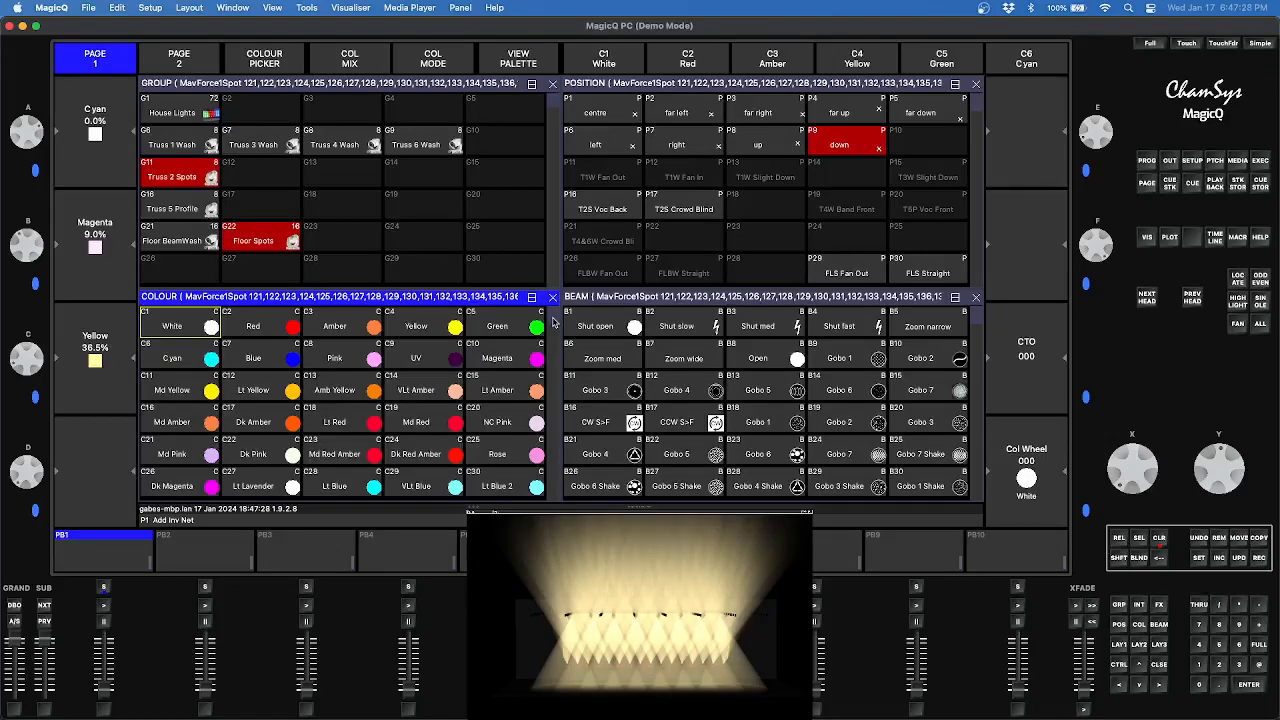
{"action": "scroll", "coordinate": [553, 321], "scroll_direction": "down", "scroll_amount": 1}
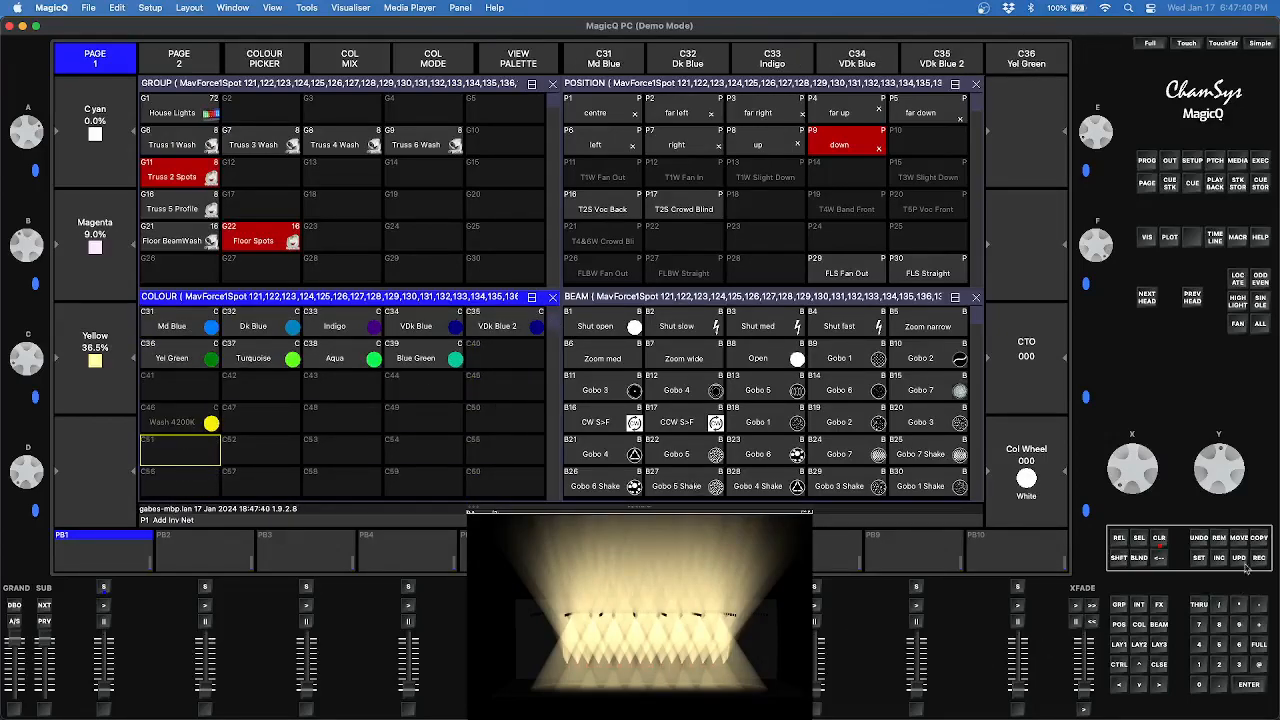
{"action": "left_click", "coordinate": [195, 455]}
{"action": "type", "text": "W"}
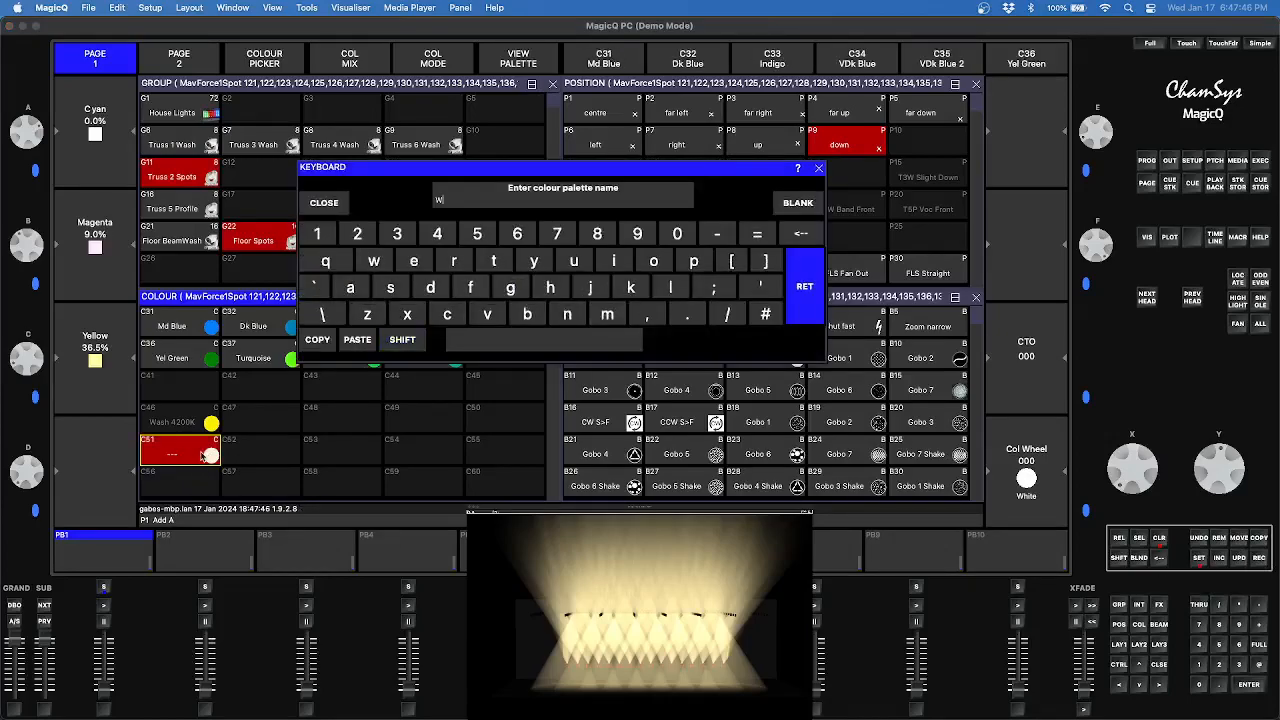
{"action": "type", "text": "pot Warm White"}
{"action": "left_click", "coordinate": [812, 312]}
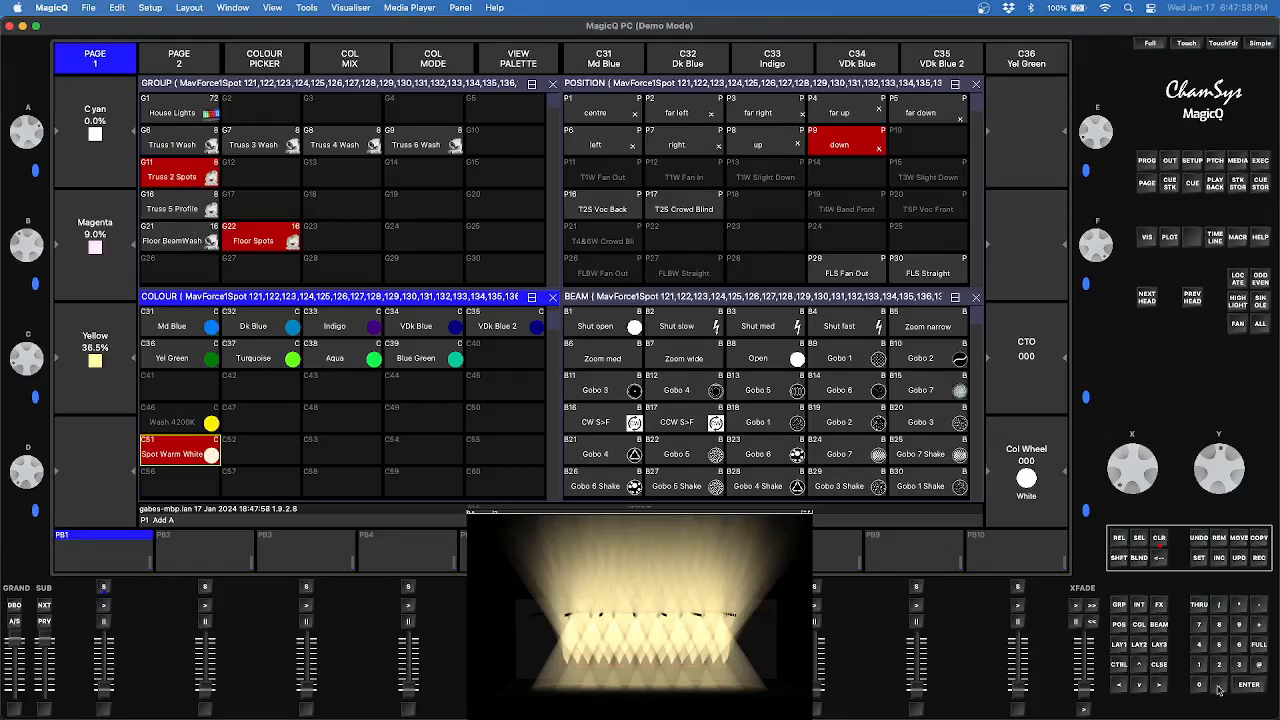
Clear the programmer, select and locate the Truss 5 Profile group, and apply the "down" position palette
{"action": "left_click", "coordinate": [1159, 537]}
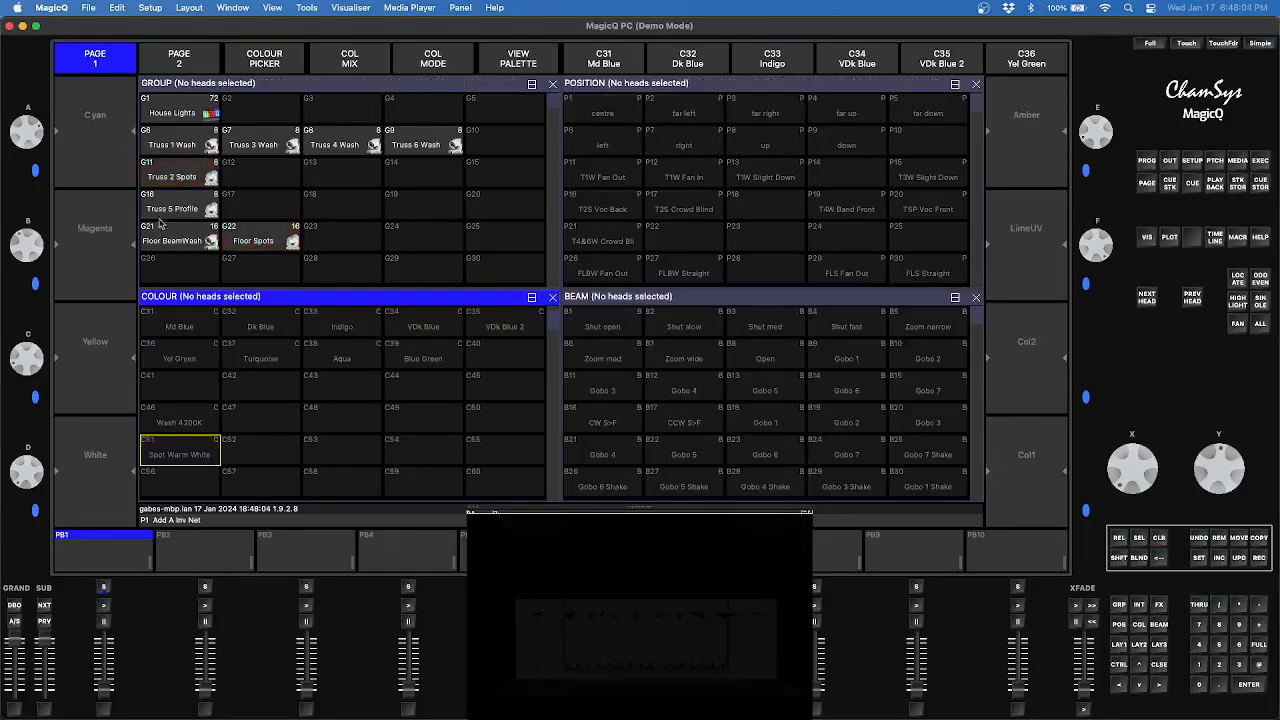
{"action": "left_click", "coordinate": [192, 211]}
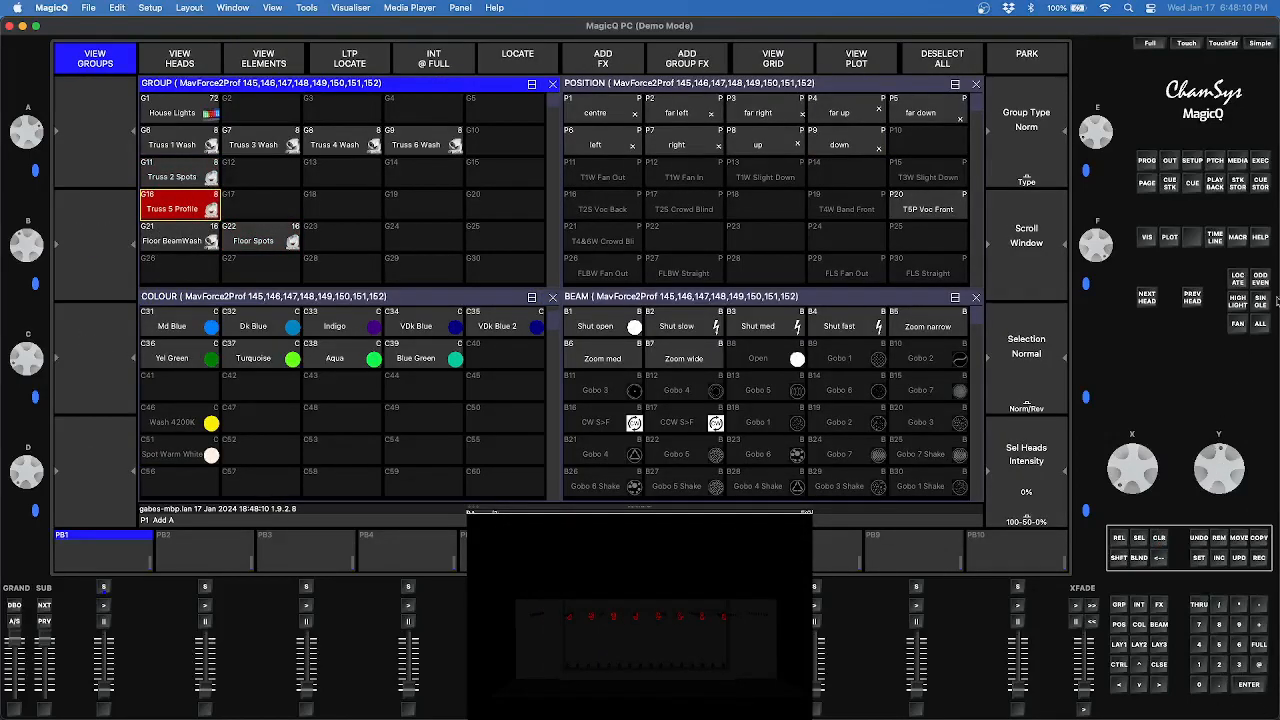
{"action": "left_click", "coordinate": [1238, 279]}
{"action": "left_click", "coordinate": [832, 147]}
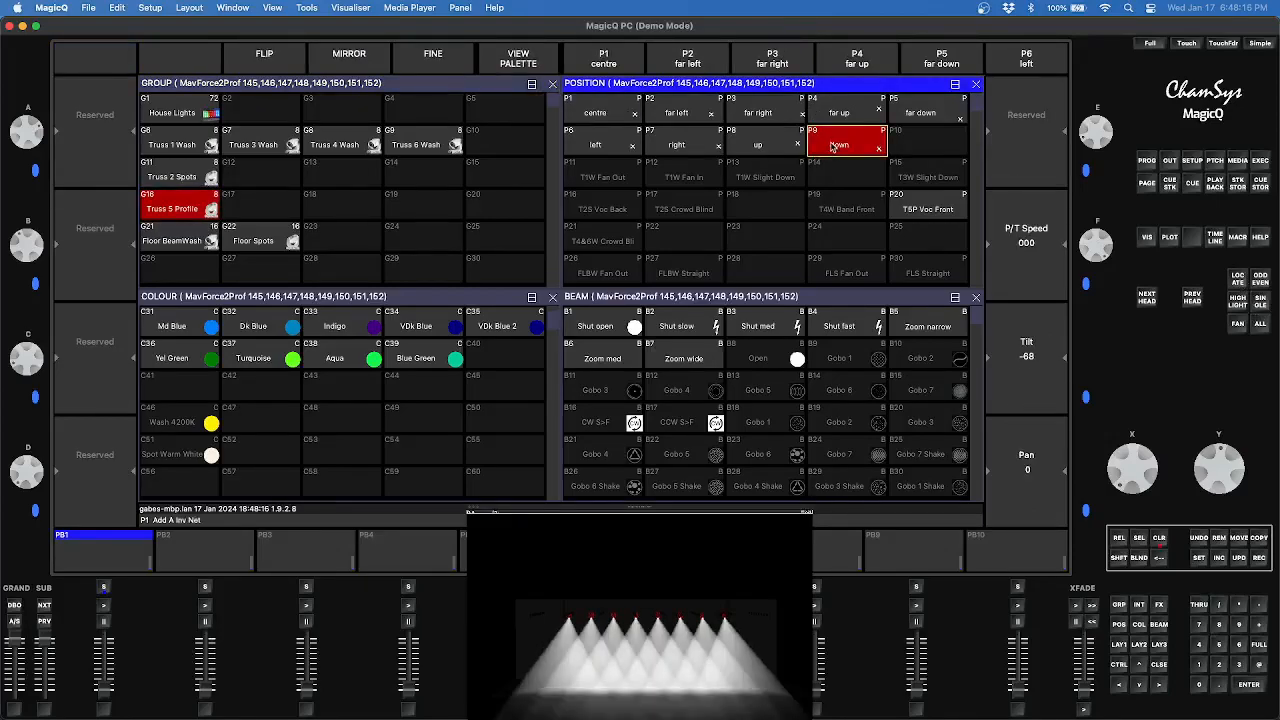
Mix the Truss 5 profiles' colour with Cyan 30.2%, Magenta 38.0% and Yellow 50.2%
{"action": "left_click", "coordinate": [345, 446]}
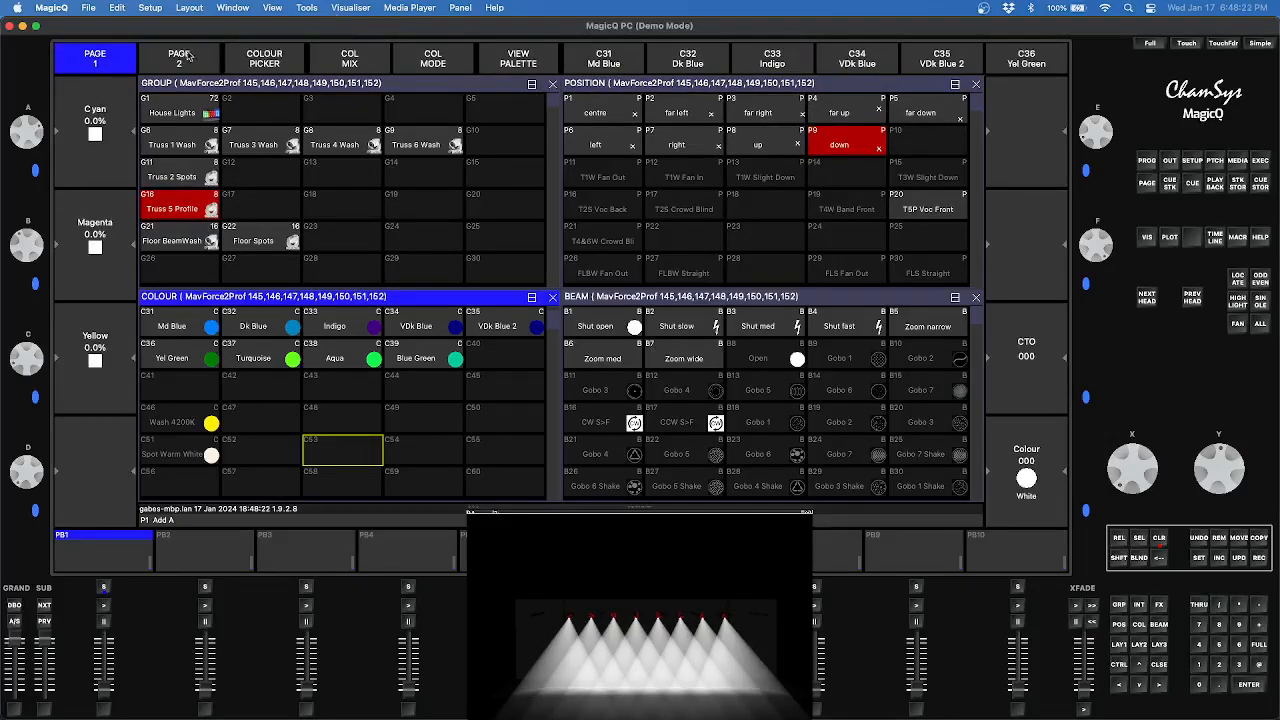
{"action": "left_click", "coordinate": [76, 57]}
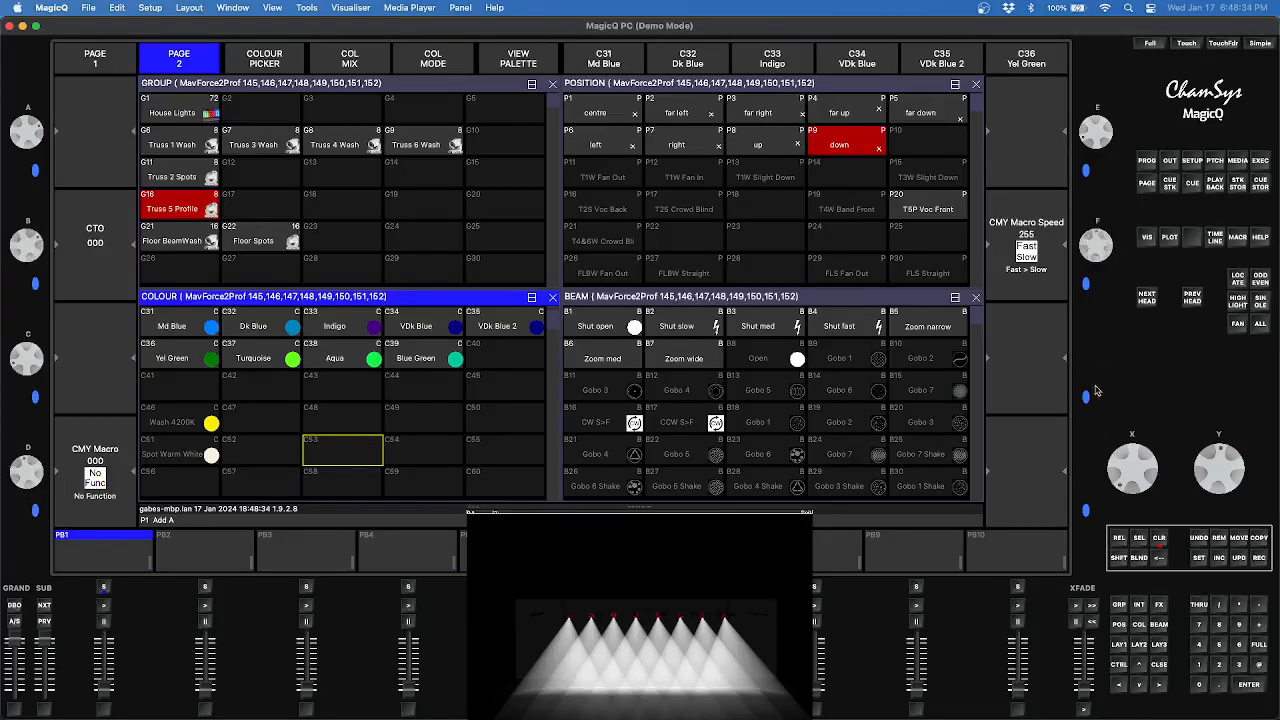
{"action": "left_click", "coordinate": [114, 64]}
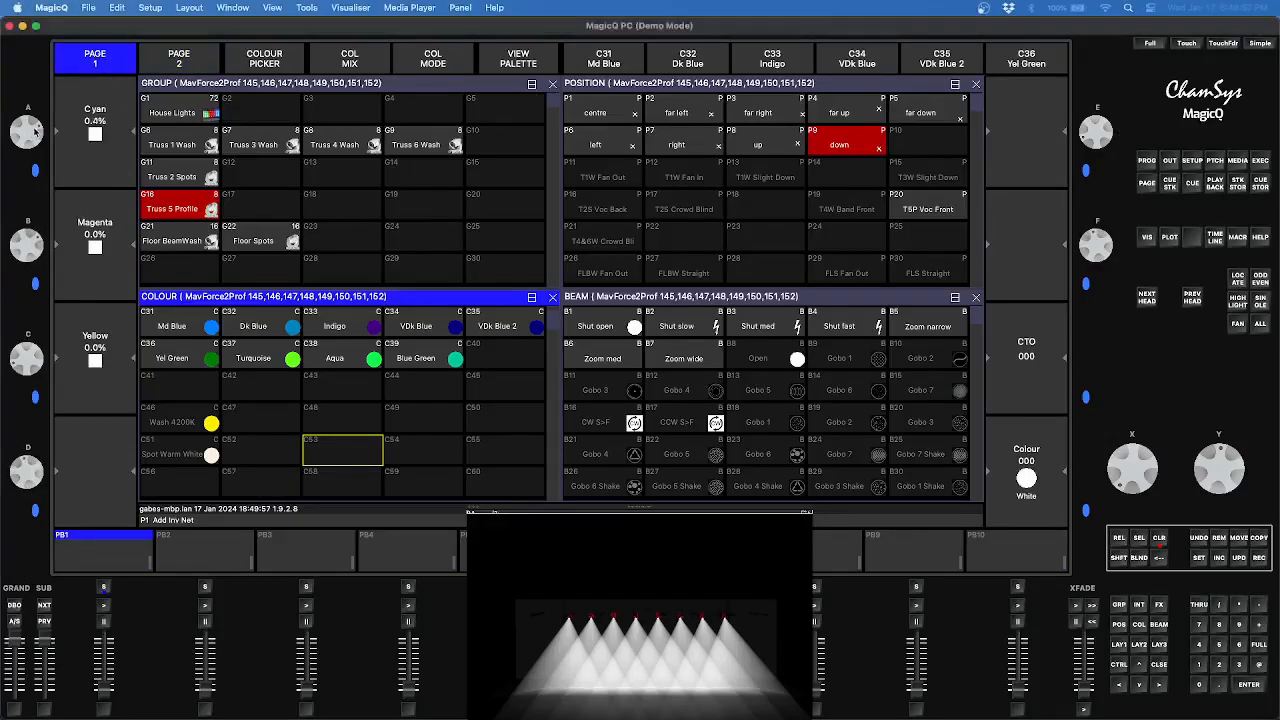
{"action": "left_click_drag", "start_coordinate": [35, 132], "coordinate": [30, 185]}
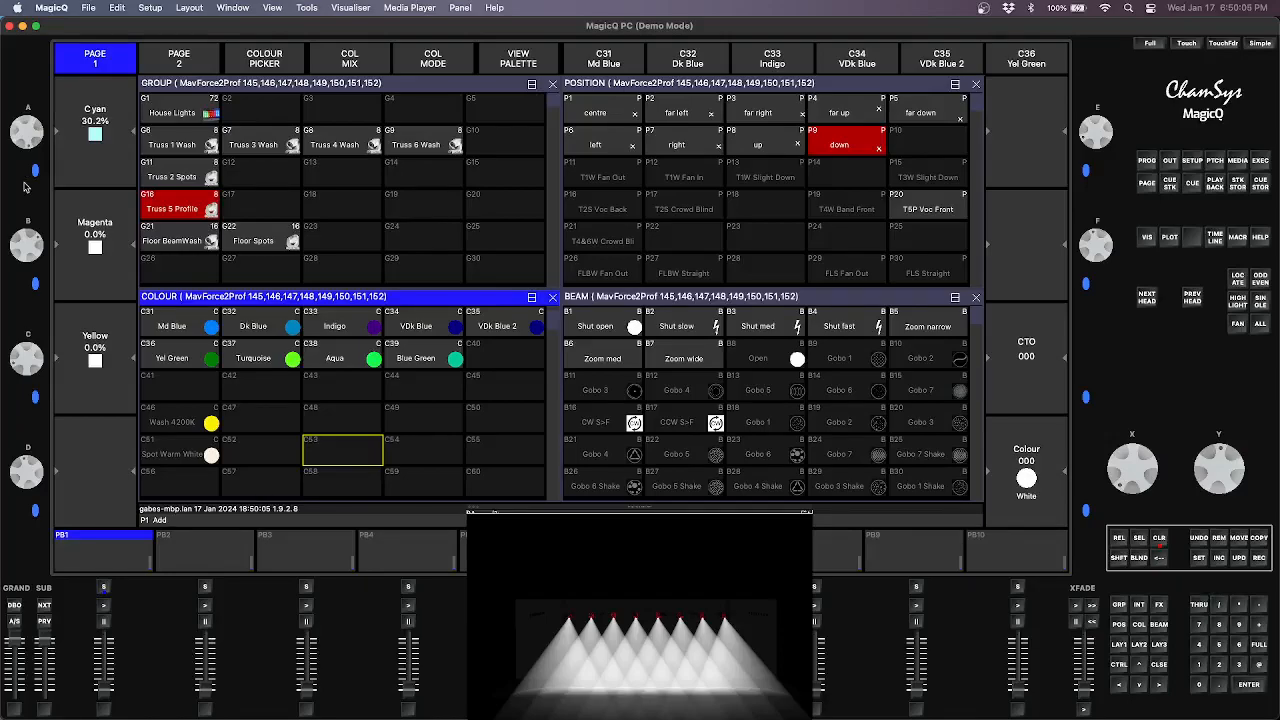
{"action": "left_click_drag", "start_coordinate": [33, 244], "coordinate": [30, 301]}
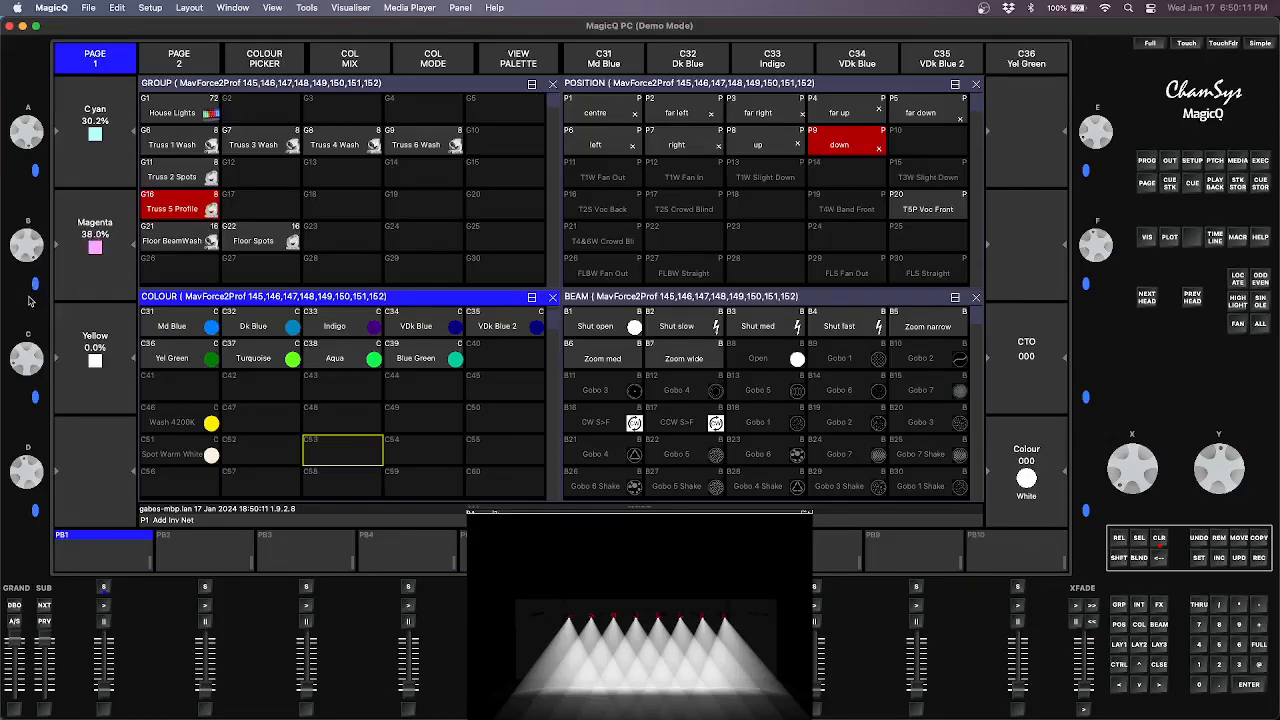
{"action": "left_click_drag", "start_coordinate": [28, 357], "coordinate": [27, 410]}
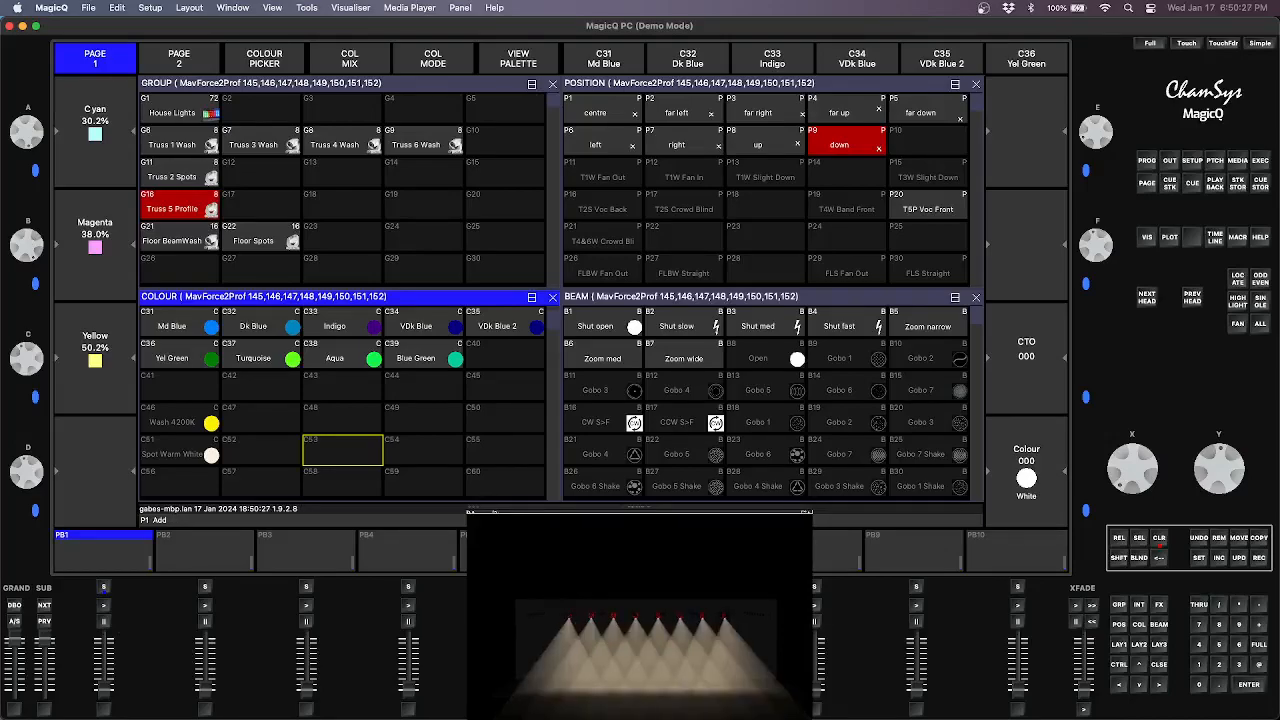
{"action": "left_click", "coordinate": [640, 610]}
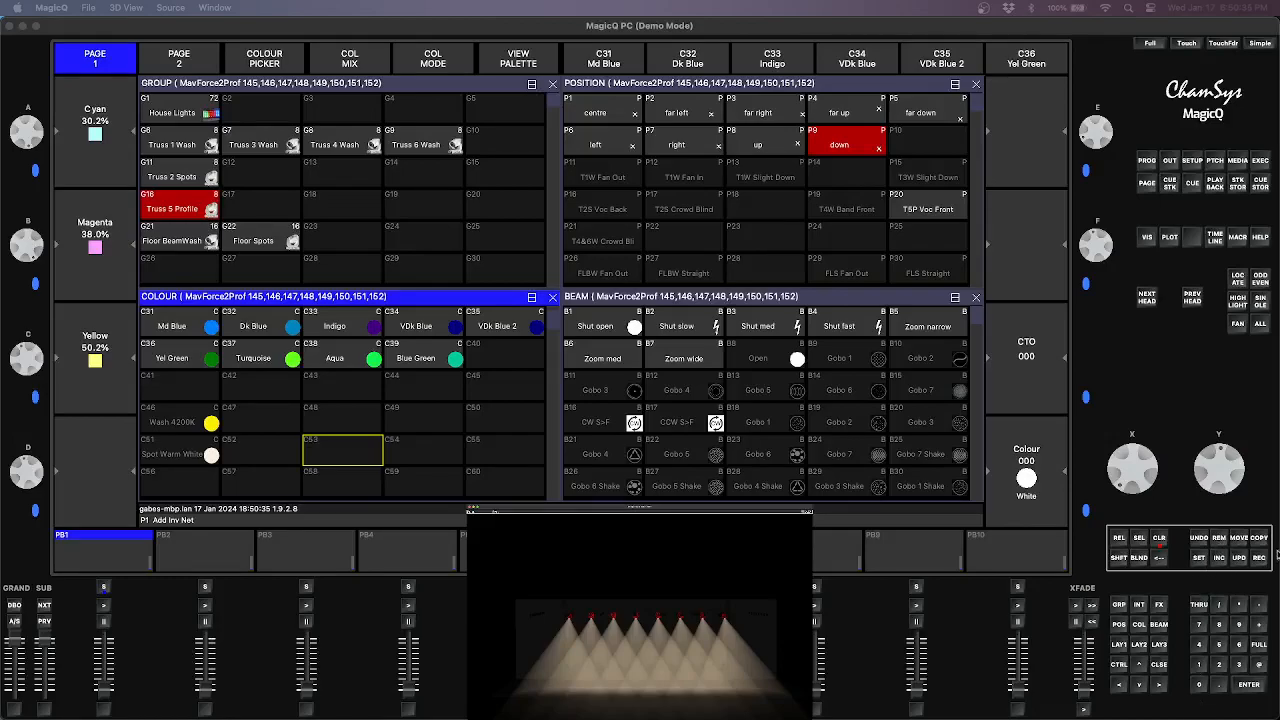
Record the profiles' colour as palette C52 and move it to slot C47 beside Wash 4200K
{"action": "left_click", "coordinate": [1264, 564]}
{"action": "left_click", "coordinate": [251, 456]}
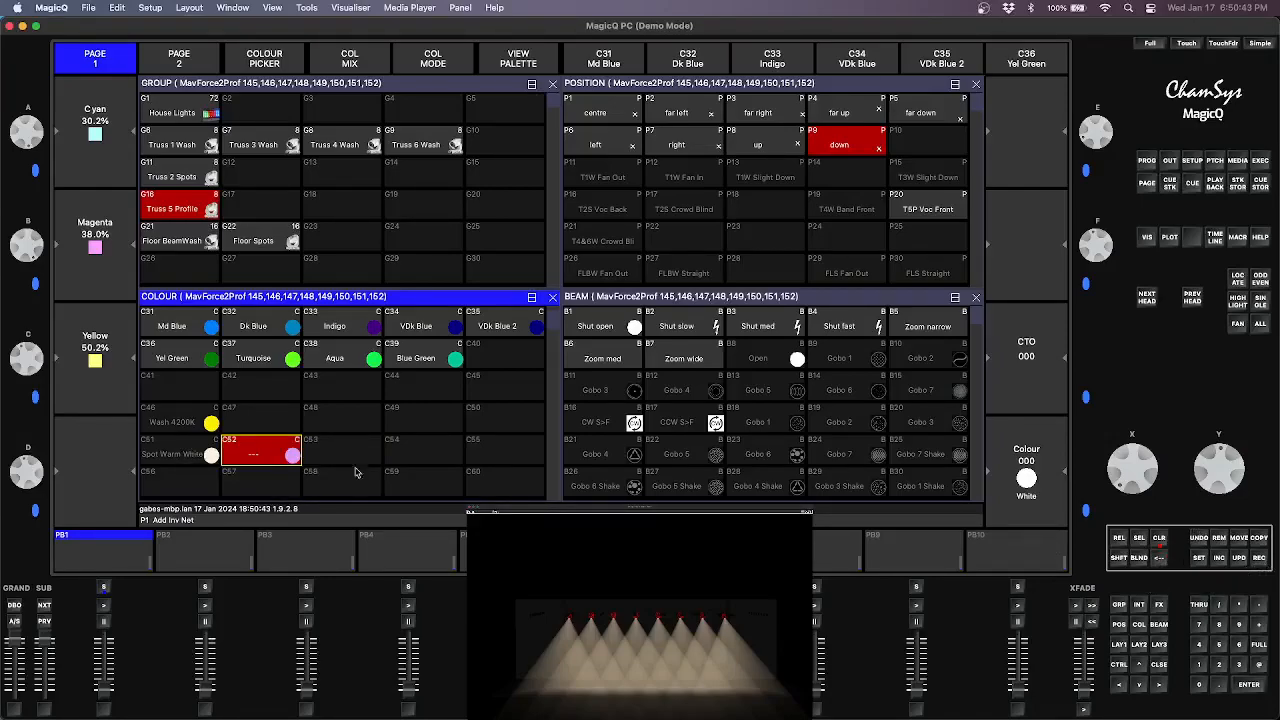
{"action": "left_click", "coordinate": [1160, 539]}
{"action": "left_click", "coordinate": [271, 426]}
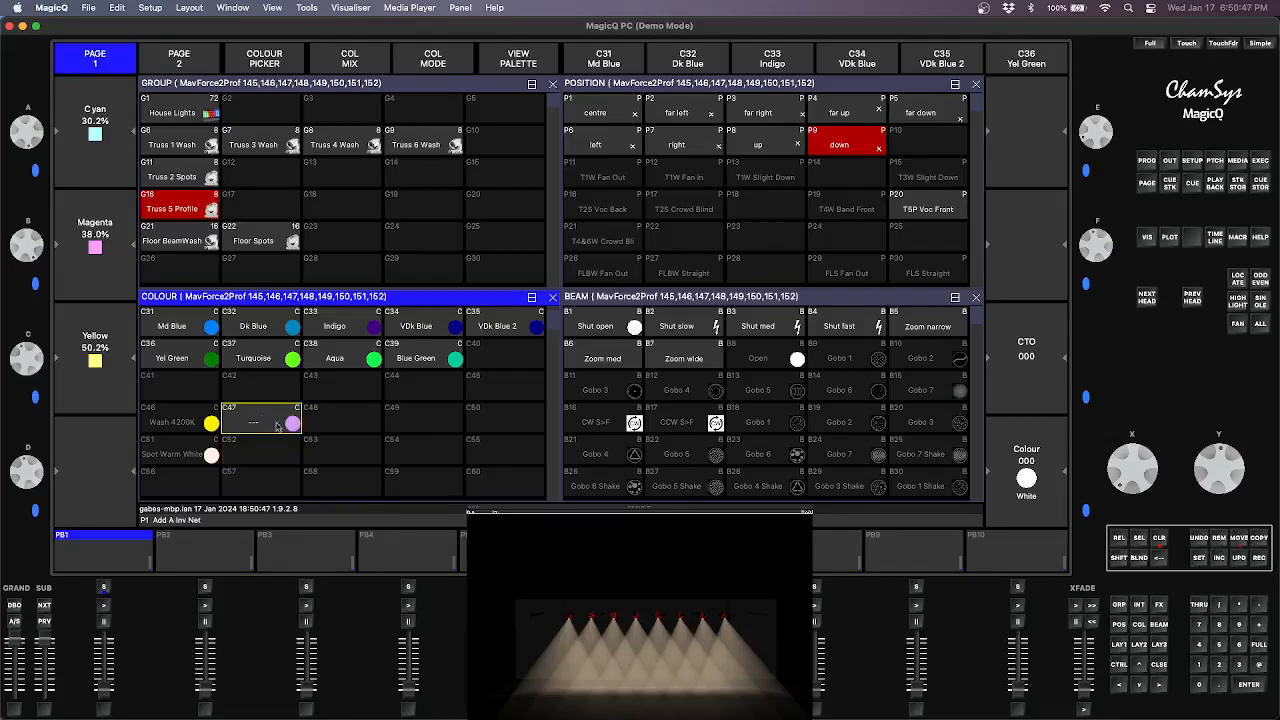
Name the colour palette in slot C47 "Profile 4200K"
{"action": "left_click", "coordinate": [1200, 539]}
{"action": "left_click", "coordinate": [1199, 558]}
{"action": "left_click", "coordinate": [263, 422]}
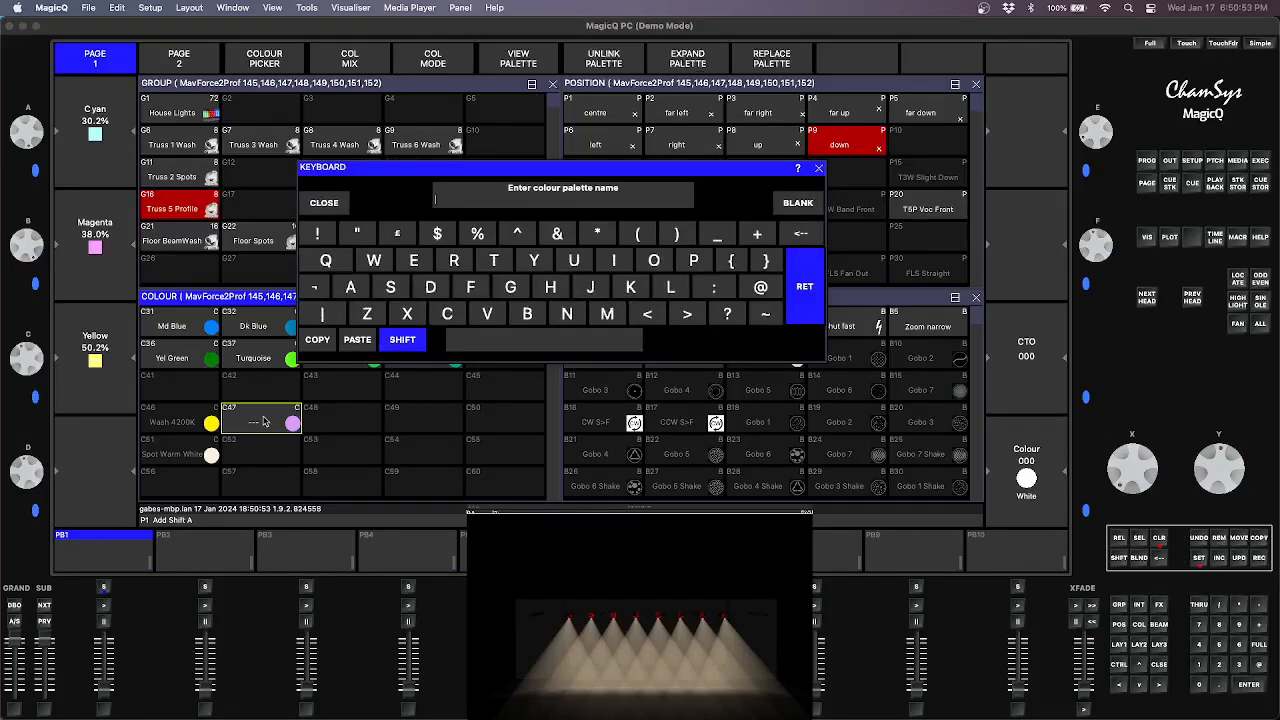
{"action": "type", "text": "Profile"}
{"action": "key", "text": "shift"}
{"action": "type", "text": "4200K"}
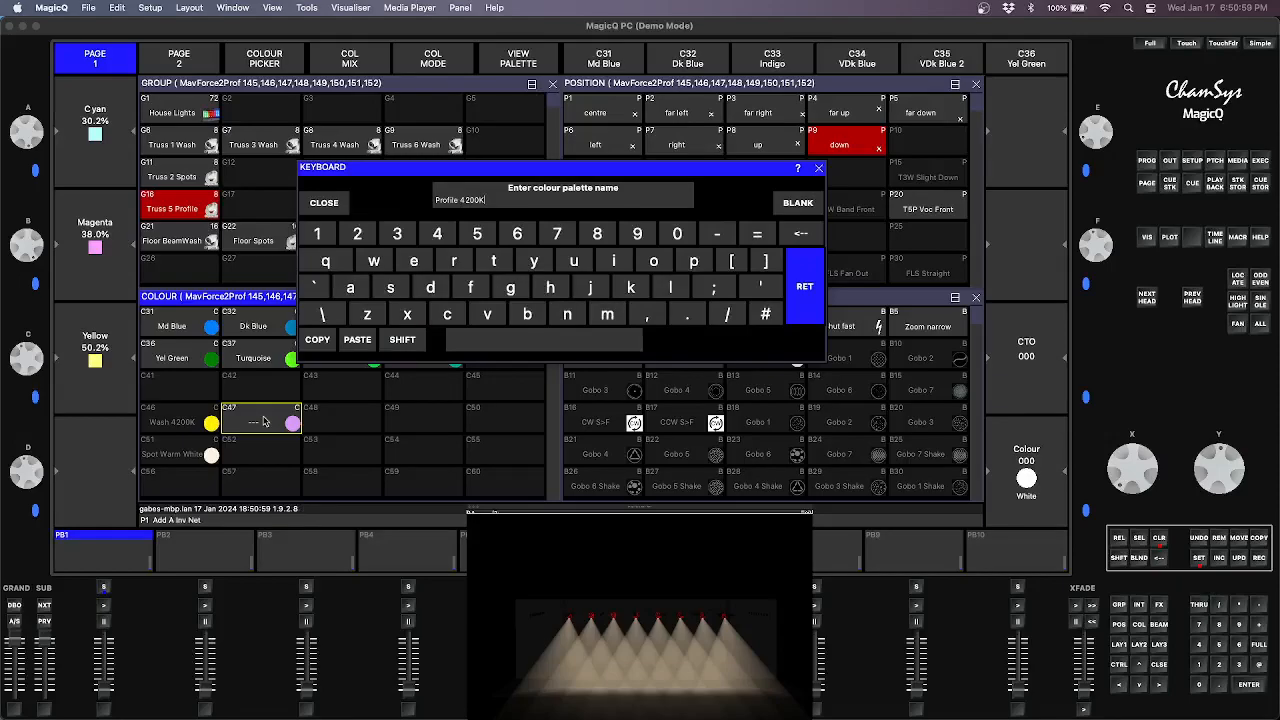
{"action": "key", "text": "Return"}
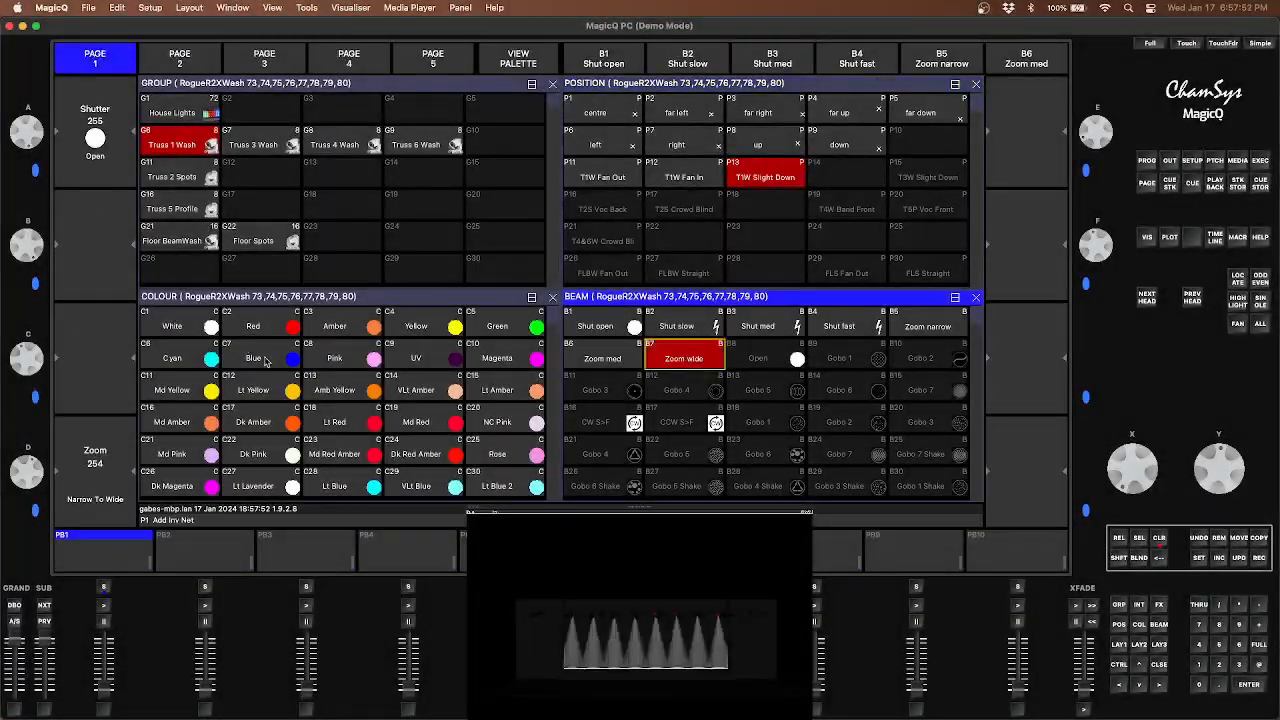
Colour the Truss 1 Wash group Blue, and give the Truss 3 Wash group the T3W Slight Down position with Zoom wide
{"action": "left_click", "coordinate": [265, 362]}
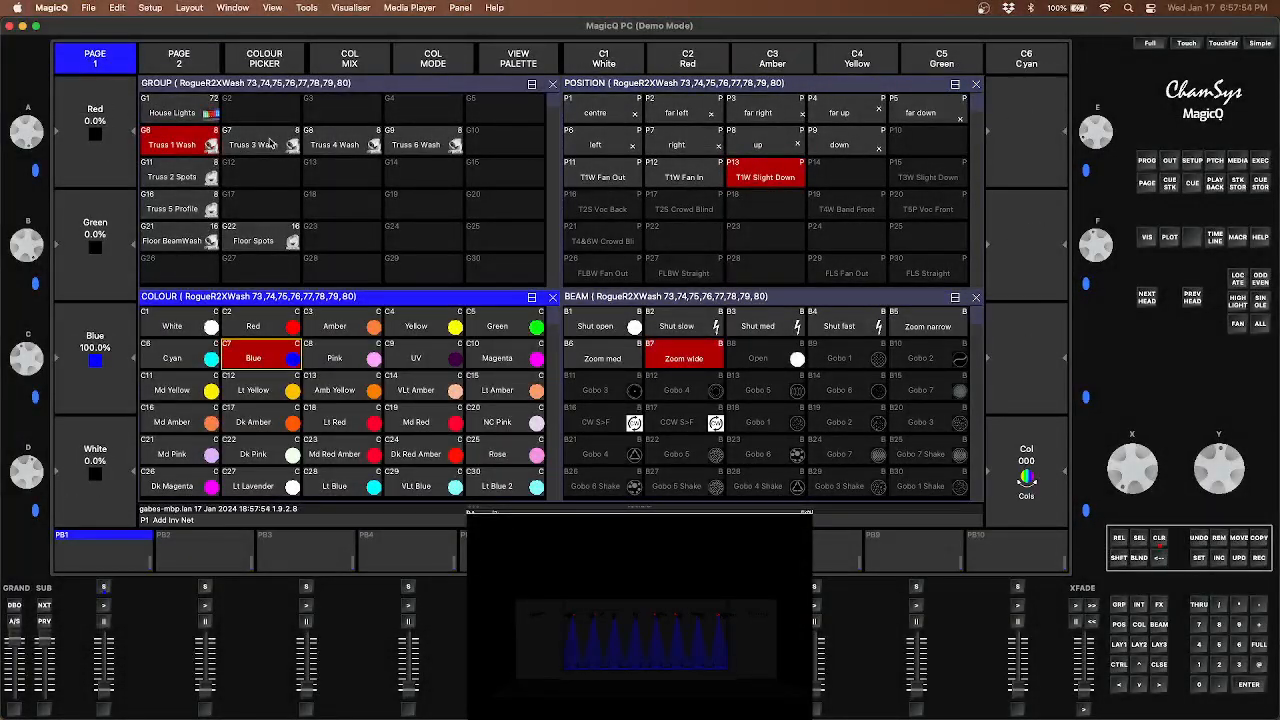
{"action": "left_click", "coordinate": [262, 146]}
{"action": "left_click", "coordinate": [928, 177]}
{"action": "left_click", "coordinate": [684, 358]}
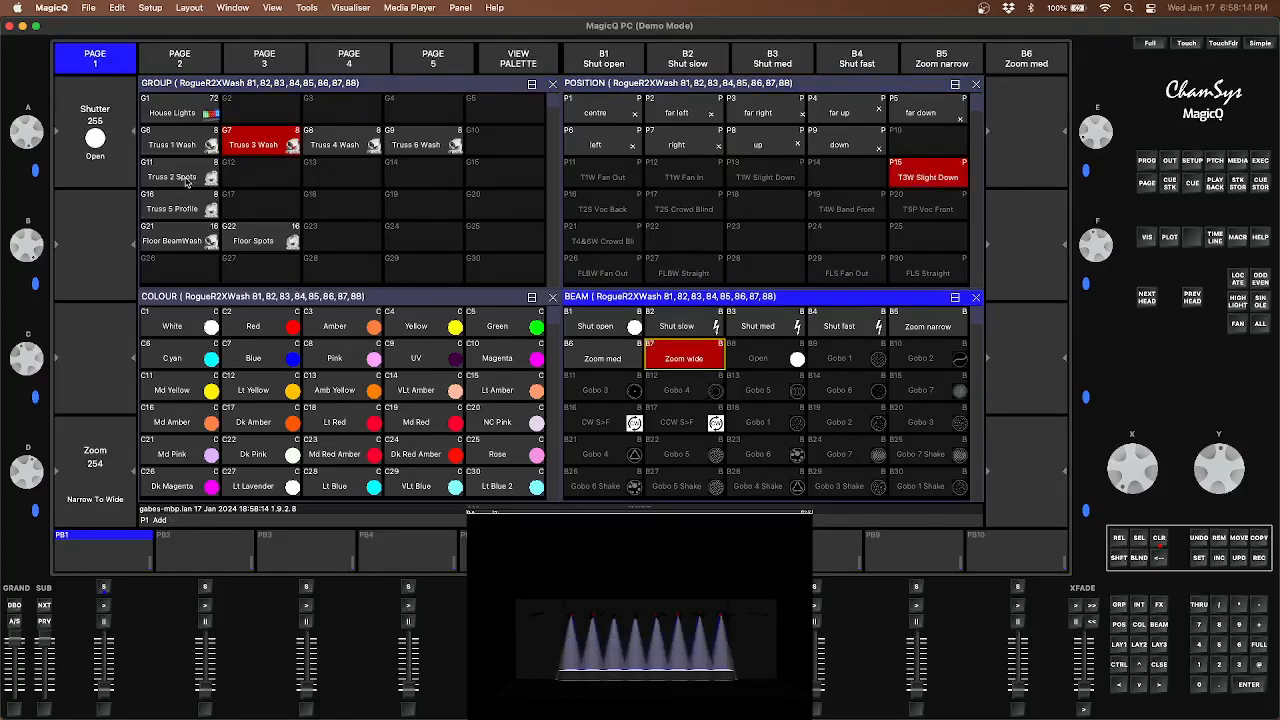
Give the Truss 4 Wash group the Wash 4200K colour, T4W Band Front position, Zoom wide and 100% intensity
{"action": "left_click", "coordinate": [335, 145]}
{"action": "left_click", "coordinate": [177, 489]}
{"action": "left_click", "coordinate": [857, 208]}
{"action": "left_click", "coordinate": [694, 362]}
{"action": "left_click", "coordinate": [424, 269]}
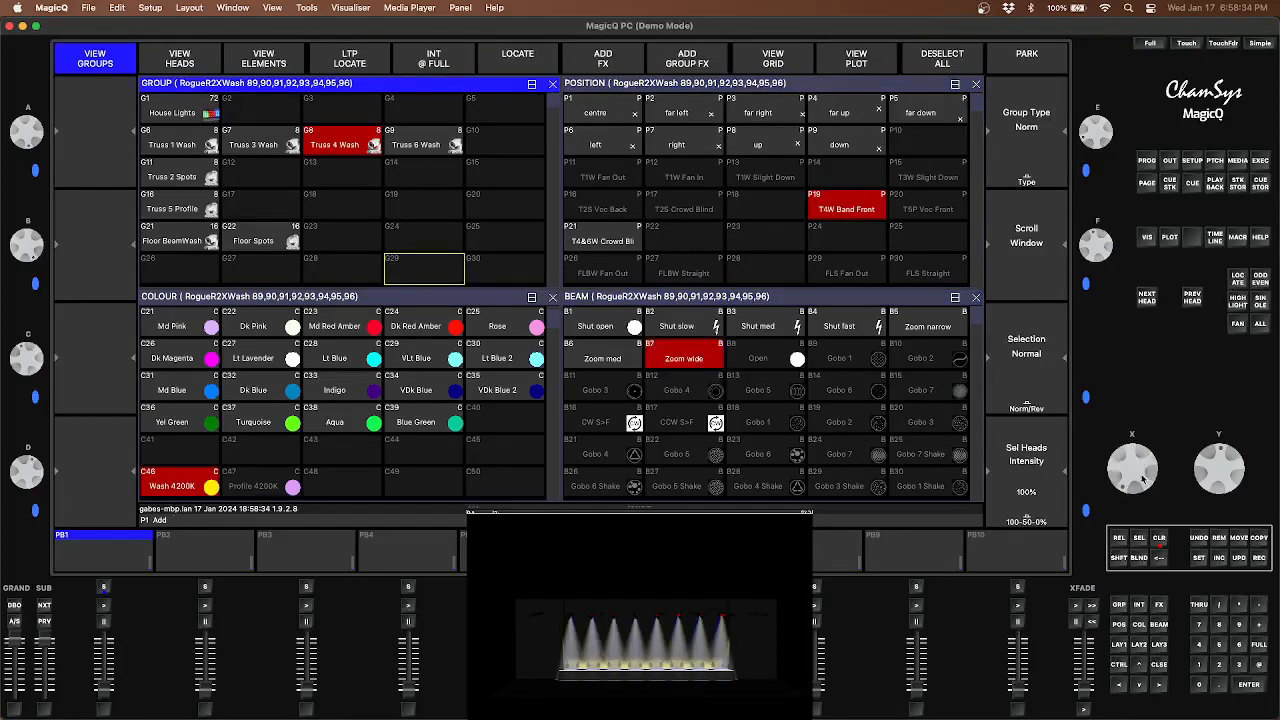
Give the Truss 6 Wash group the T4&6W crowd blind position, Zoom wide, Magenta colour and 100% intensity
{"action": "left_click", "coordinate": [440, 145]}
{"action": "left_click", "coordinate": [620, 241]}
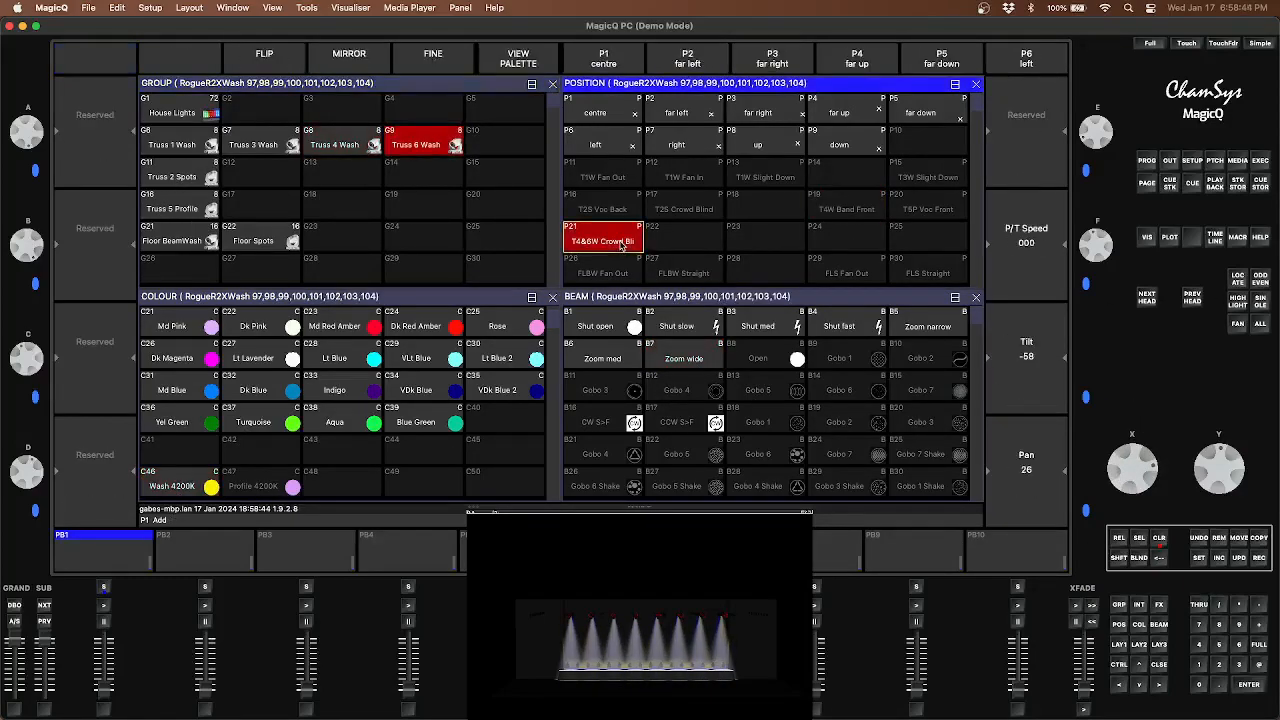
{"action": "left_click", "coordinate": [1123, 608]}
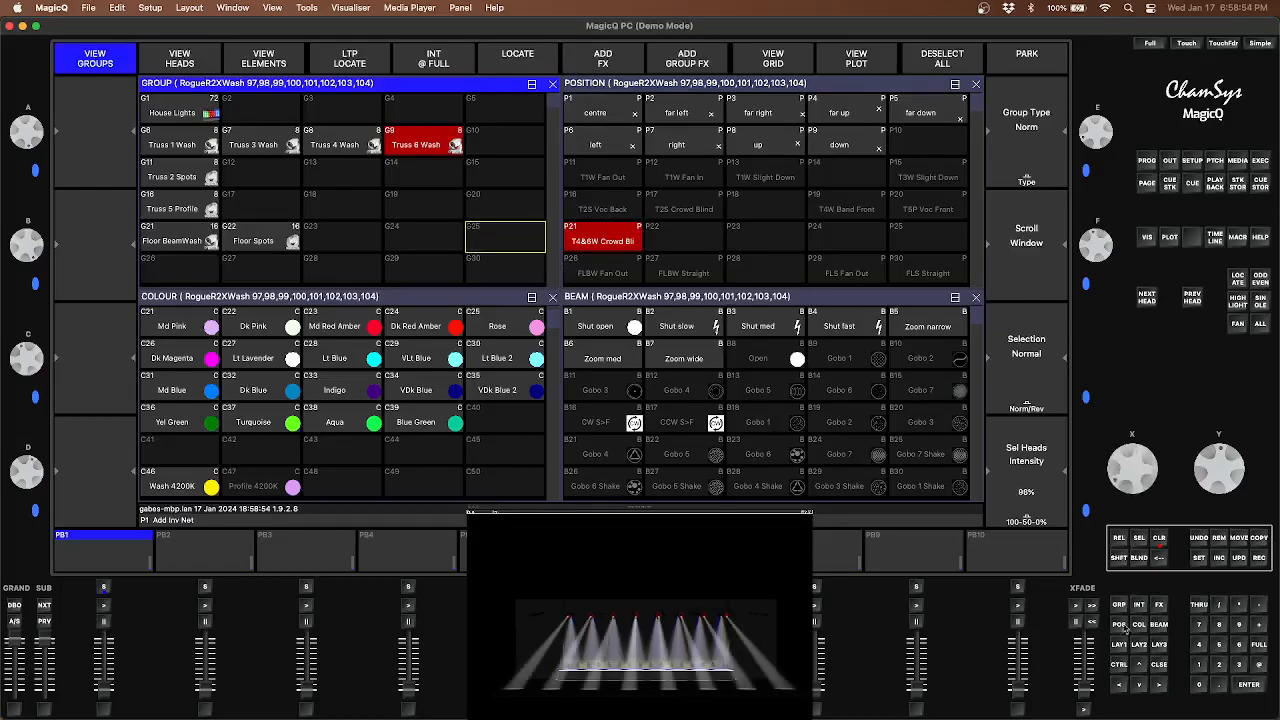
{"action": "left_click", "coordinate": [686, 358]}
{"action": "left_click", "coordinate": [342, 452]}
{"action": "scroll", "coordinate": [302, 362], "scroll_direction": "up", "scroll_amount": 4}
{"action": "left_click", "coordinate": [508, 356]}
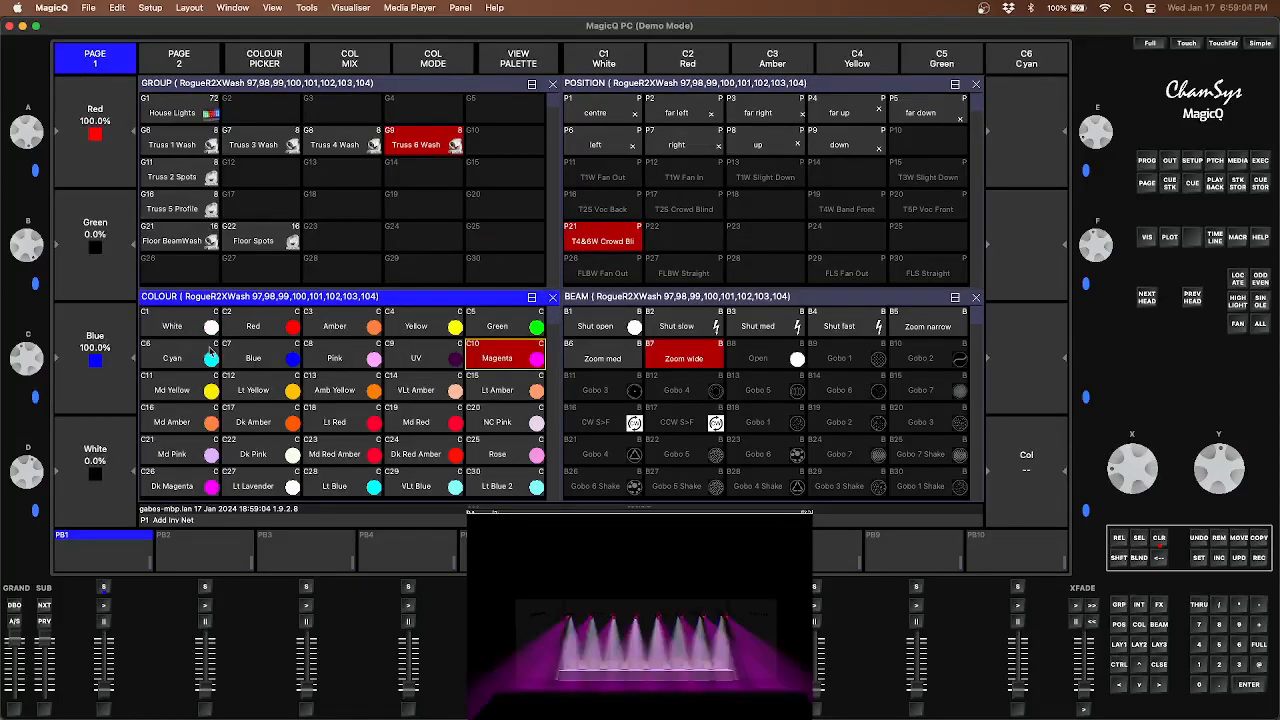
{"action": "left_click", "coordinate": [505, 269]}
{"action": "mouse_move", "coordinate": [1152, 488]}
{"action": "left_mouse_down"}
{"action": "mouse_move", "coordinate": [1131, 251]}
{"action": "mouse_move", "coordinate": [1152, 480]}
{"action": "left_mouse_up"}
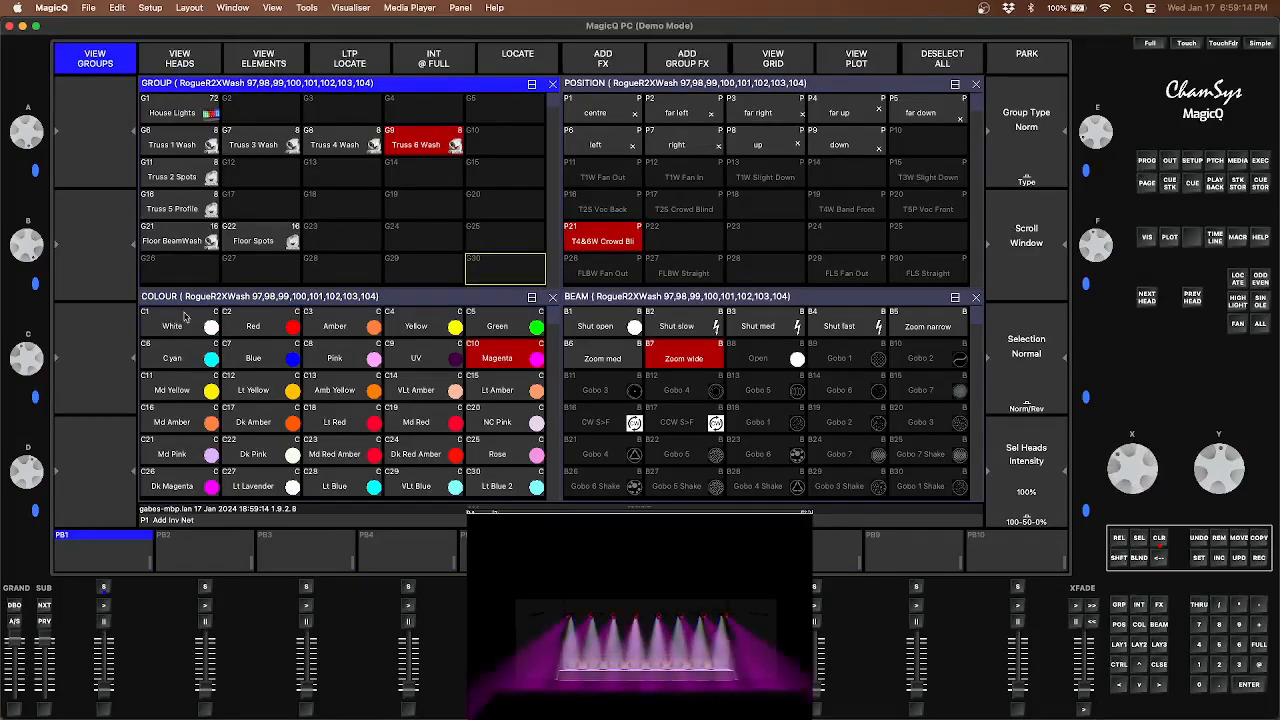
Give the Truss 2 Spots the T2S Crowd Blind position, Rot Gobo 011 (Gobo 1), clockwise Gobo Rot 145 and Zoom wide
{"action": "left_click", "coordinate": [172, 177]}
{"action": "left_click", "coordinate": [684, 209]}
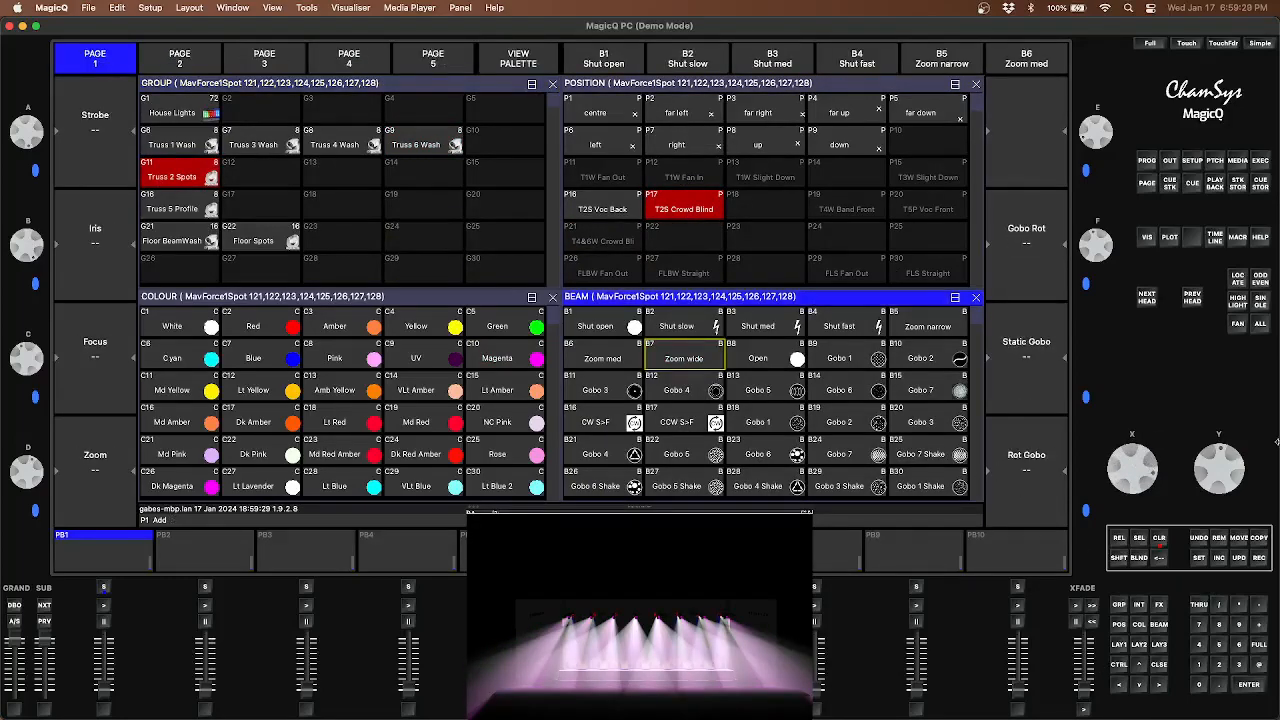
{"action": "left_click_drag", "start_coordinate": [1140, 463], "coordinate": [1226, 479]}
{"action": "mouse_move", "coordinate": [1146, 476]}
{"action": "left_mouse_down"}
{"action": "mouse_move", "coordinate": [1145, 460]}
{"action": "mouse_move", "coordinate": [1138, 470]}
{"action": "left_mouse_up"}
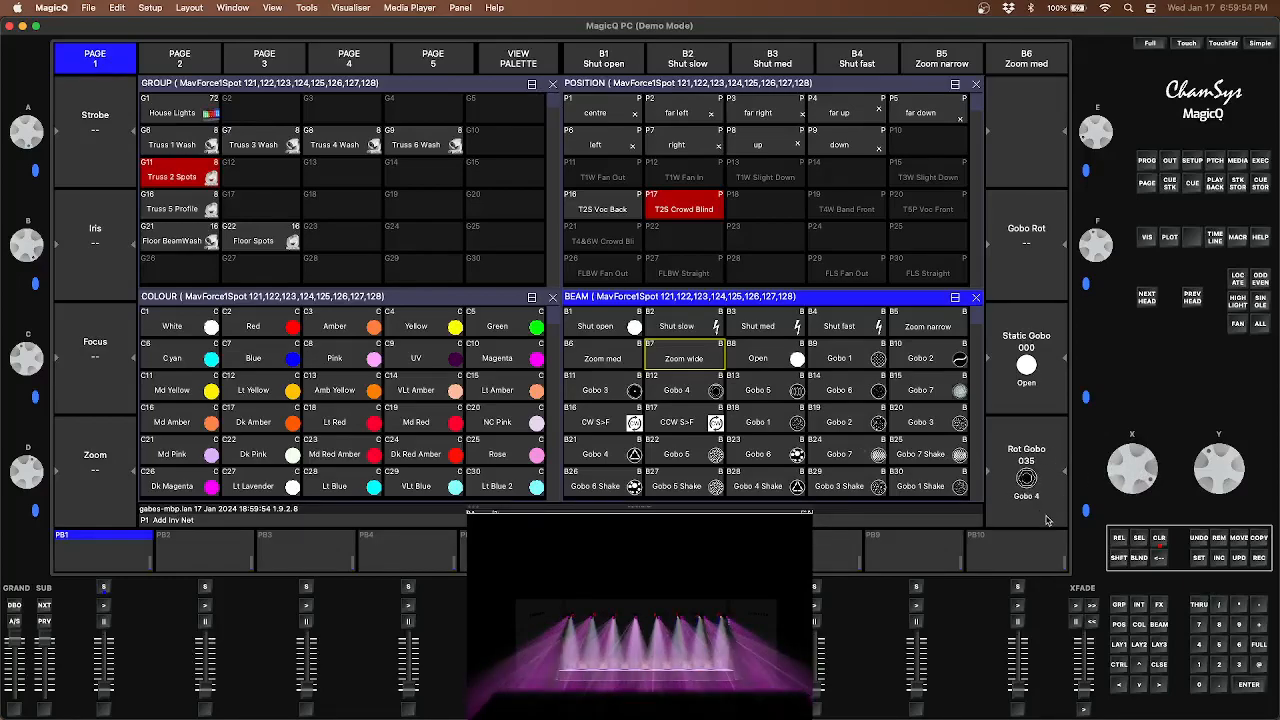
{"action": "scroll", "coordinate": [1047, 520], "scroll_direction": "down", "scroll_amount": 3}
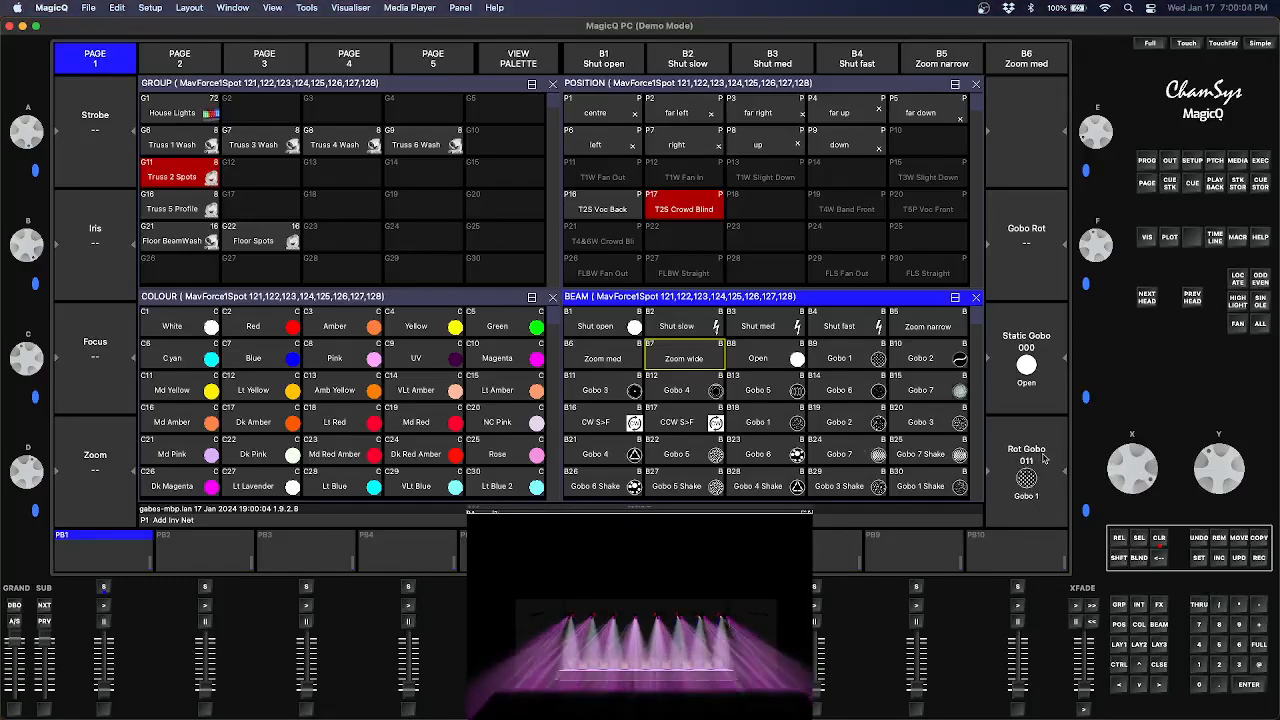
{"action": "left_click_drag", "start_coordinate": [1097, 246], "coordinate": [1092, 320]}
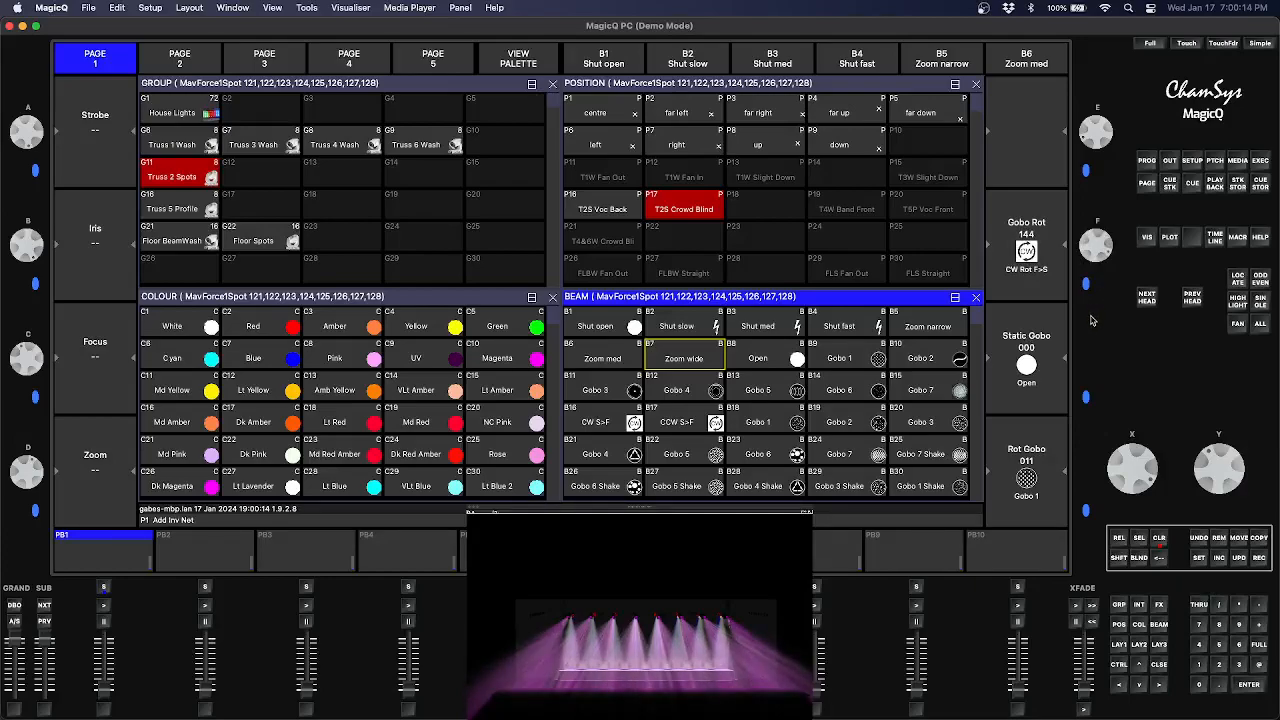
{"action": "left_click", "coordinate": [690, 358]}
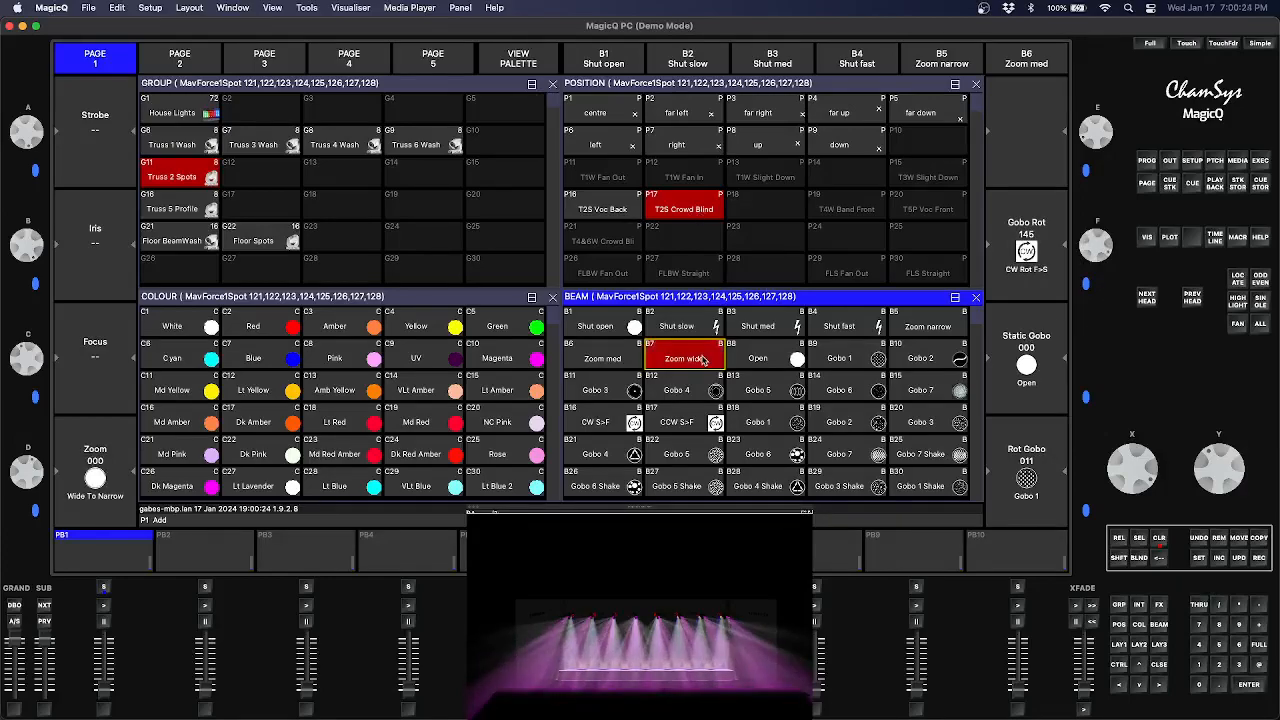
Give the Truss 5 Profile group the T5P Voc Front position, Profile 4200K colour and Zoom wide, and raise its intensity
{"action": "left_click", "coordinate": [172, 209]}
{"action": "left_click", "coordinate": [191, 297]}
{"action": "scroll", "coordinate": [190, 430], "scroll_direction": "down", "scroll_amount": 5}
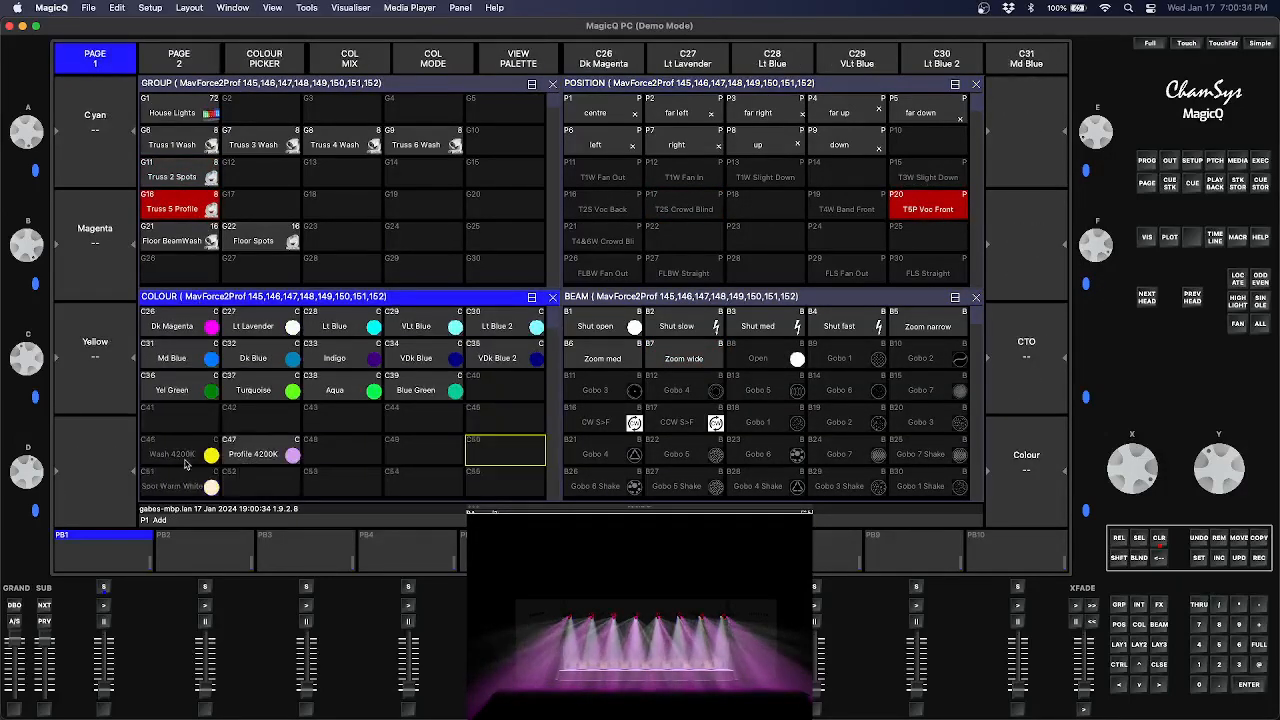
{"action": "left_click", "coordinate": [255, 454]}
{"action": "left_click", "coordinate": [423, 241]}
{"action": "left_click", "coordinate": [685, 358]}
{"action": "left_click", "coordinate": [505, 241]}
{"action": "left_click_drag", "start_coordinate": [1136, 455], "coordinate": [1120, 475]}
Adjust the Truss 5 profiles' beam attributes on beam page 5 and return to beam page 1
{"action": "left_click", "coordinate": [732, 296]}
{"action": "left_click", "coordinate": [180, 58]}
{"action": "left_click", "coordinate": [264, 58]}
{"action": "left_click", "coordinate": [348, 58]}
{"action": "left_click", "coordinate": [428, 62]}
{"action": "mouse_move", "coordinate": [13, 143]}
{"action": "left_mouse_down"}
{"action": "mouse_move", "coordinate": [38, 122]}
{"action": "mouse_move", "coordinate": [14, 138]}
{"action": "left_mouse_up"}
{"action": "mouse_move", "coordinate": [38, 348]}
{"action": "left_mouse_down"}
{"action": "mouse_move", "coordinate": [15, 362]}
{"action": "mouse_move", "coordinate": [30, 372]}
{"action": "left_mouse_up"}
{"action": "left_click_drag", "start_coordinate": [1104, 130], "coordinate": [1086, 142]}
{"action": "left_click_drag", "start_coordinate": [1206, 480], "coordinate": [1230, 462]}
{"action": "left_click", "coordinate": [92, 59]}
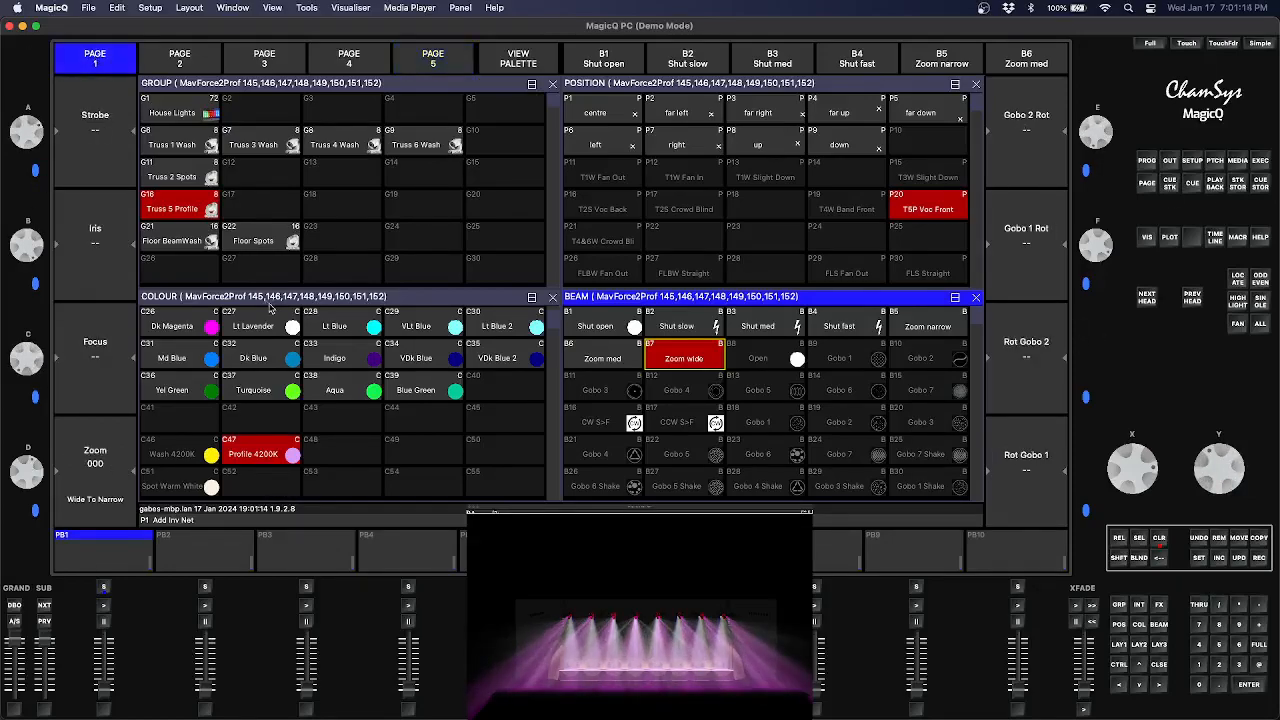
Give the Floor BeamWash group the FLBW Fan Out position, Zoom wide and Blue colour, and raise its intensity
{"action": "left_click", "coordinate": [168, 243]}
{"action": "left_click", "coordinate": [602, 270]}
{"action": "left_click", "coordinate": [669, 353]}
{"action": "left_click", "coordinate": [506, 268]}
{"action": "left_click_drag", "start_coordinate": [1148, 470], "coordinate": [1118, 462]}
{"action": "left_click_drag", "start_coordinate": [553, 322], "coordinate": [553, 306]}
{"action": "left_click", "coordinate": [266, 355]}
Select the Floor Spots group, raise its intensity and apply the FLS Fan Out position palette
{"action": "left_click", "coordinate": [263, 243]}
{"action": "left_click", "coordinate": [928, 271]}
{"action": "left_click", "coordinate": [342, 243]}
{"action": "left_click_drag", "start_coordinate": [1206, 458], "coordinate": [1238, 464]}
{"action": "mouse_move", "coordinate": [1150, 466]}
{"action": "left_mouse_down"}
{"action": "mouse_move", "coordinate": [1137, 498]}
{"action": "mouse_move", "coordinate": [1152, 468]}
{"action": "left_mouse_up"}
{"action": "left_click", "coordinate": [846, 270]}
Set the Floor Spots' beam to Rot Gobo 011 (Gobo 1), Zoom wide and clockwise Gobo Rot 144
{"action": "left_click", "coordinate": [684, 358]}
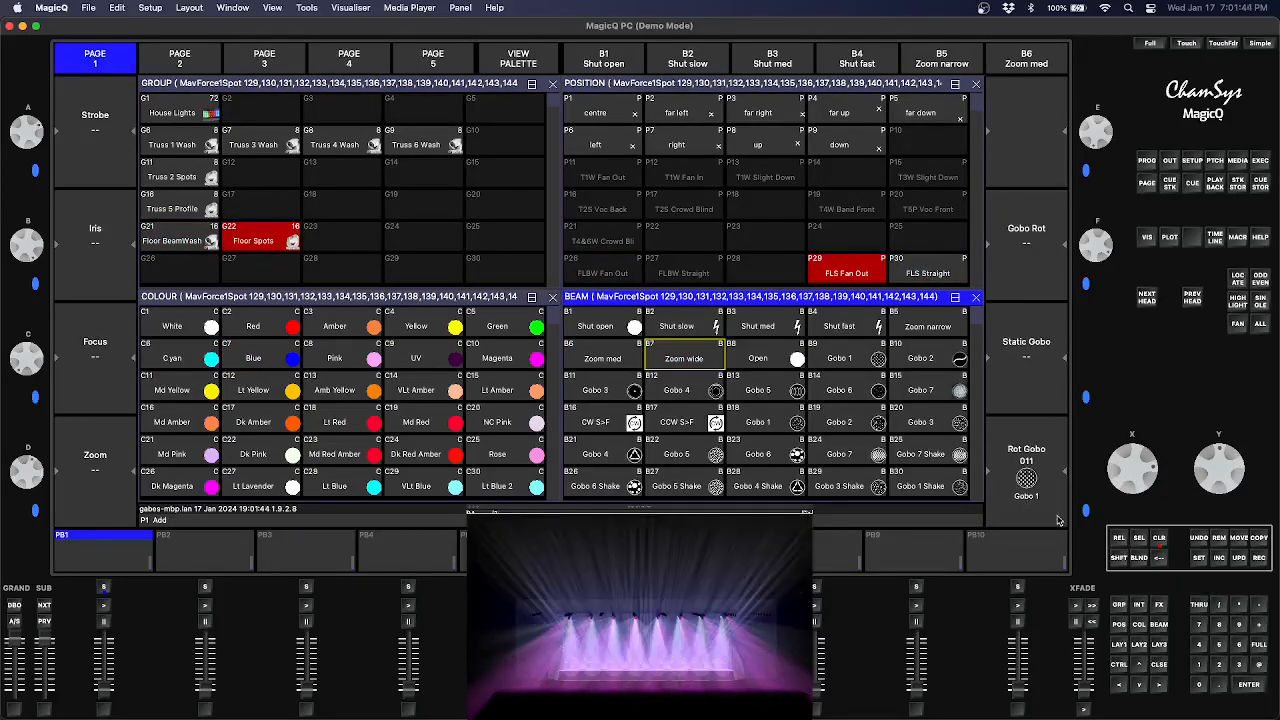
{"action": "left_click", "coordinate": [684, 358]}
{"action": "mouse_move", "coordinate": [1103, 248]}
{"action": "left_mouse_down"}
{"action": "mouse_move", "coordinate": [1100, 304]}
{"action": "mouse_move", "coordinate": [1105, 258]}
{"action": "left_mouse_up"}
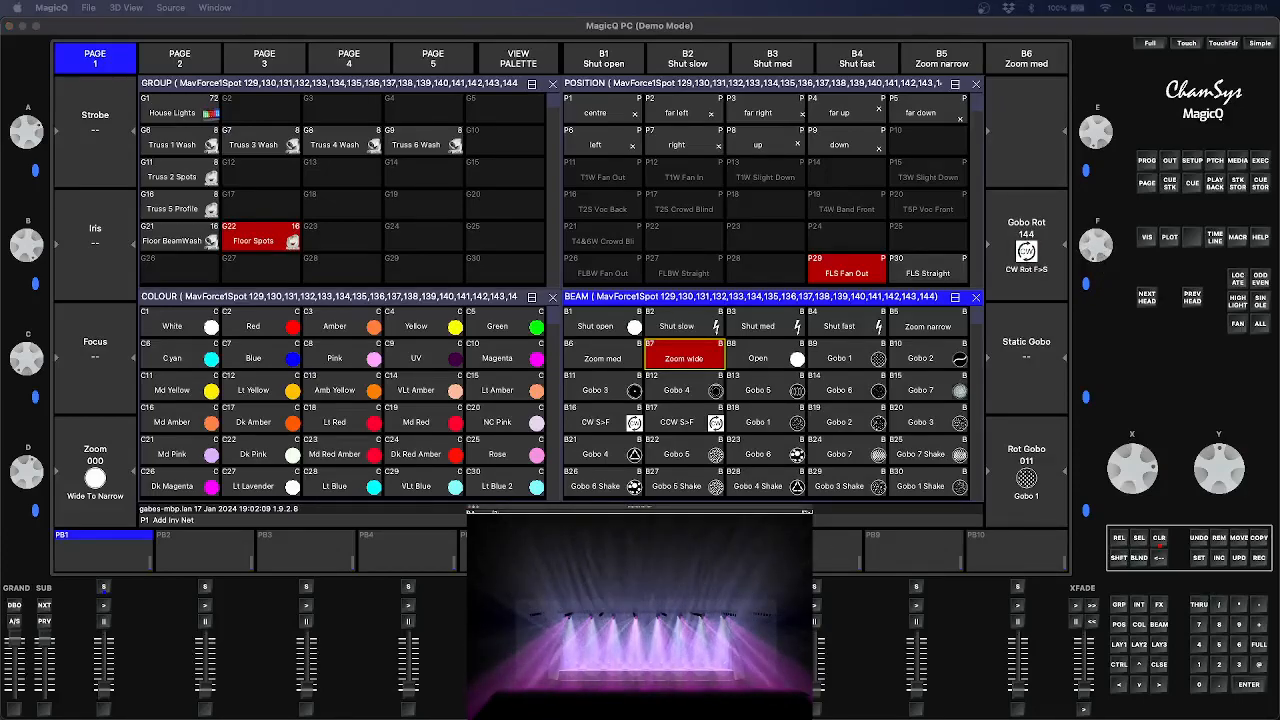
Select the House Lights group and colour it Blue
{"action": "mouse_move", "coordinate": [640, 612]}
{"action": "left_mouse_down"}
{"action": "mouse_move", "coordinate": [680, 620]}
{"action": "mouse_move", "coordinate": [708, 590]}
{"action": "mouse_move", "coordinate": [684, 528]}
{"action": "mouse_move", "coordinate": [672, 570]}
{"action": "mouse_move", "coordinate": [640, 600]}
{"action": "mouse_move", "coordinate": [648, 588]}
{"action": "left_mouse_up"}
{"action": "left_click", "coordinate": [179, 110]}
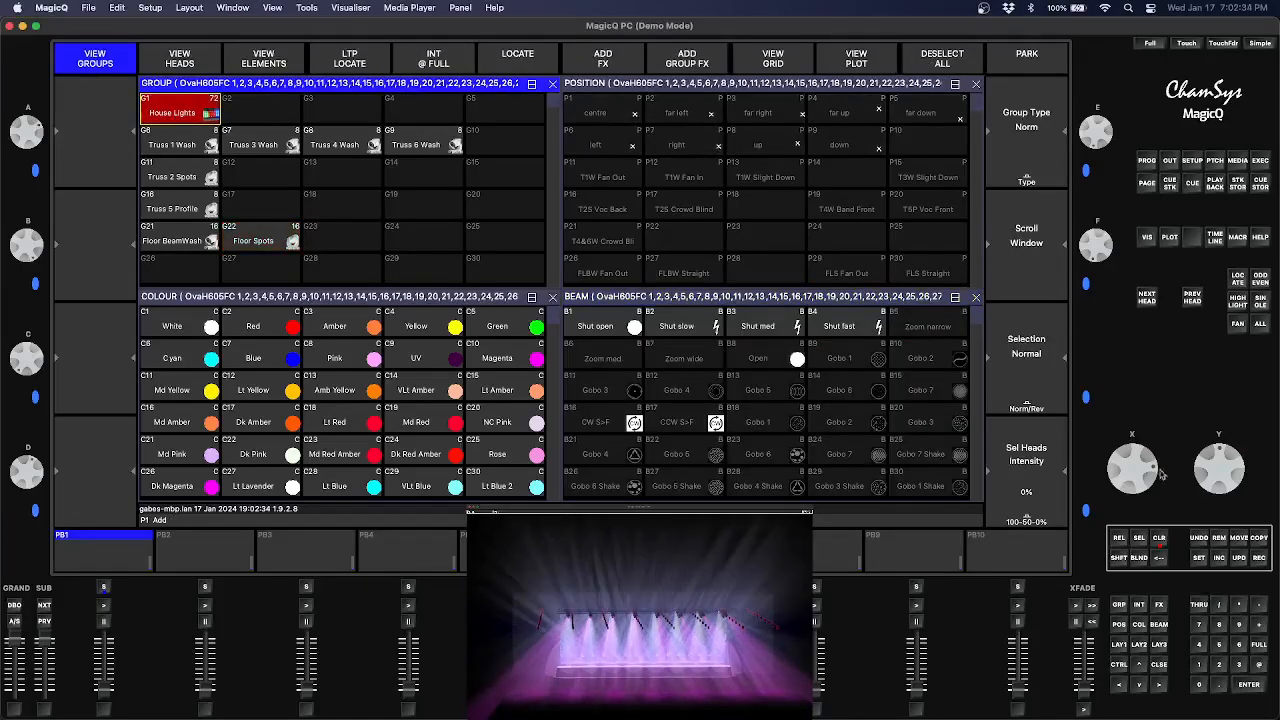
{"action": "left_click", "coordinate": [286, 362]}
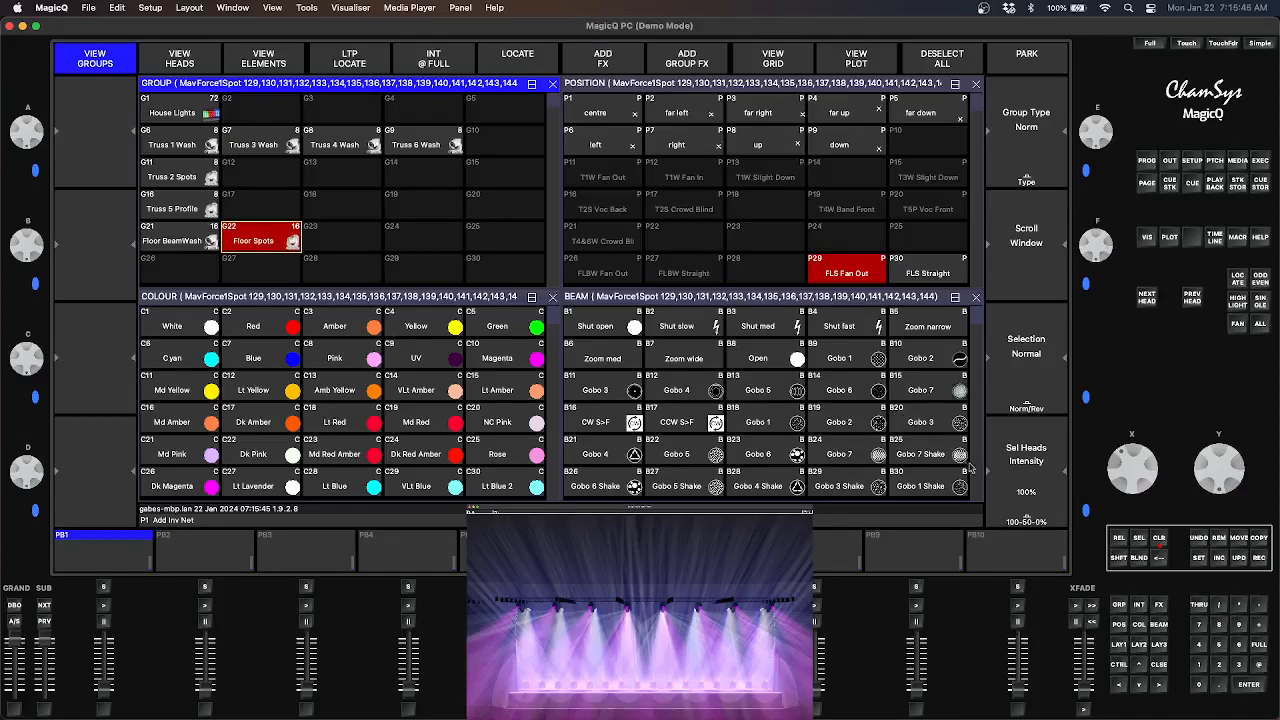
Switch to the second layout and open the Cue Stack window in it
{"action": "left_click", "coordinate": [1140, 646]}
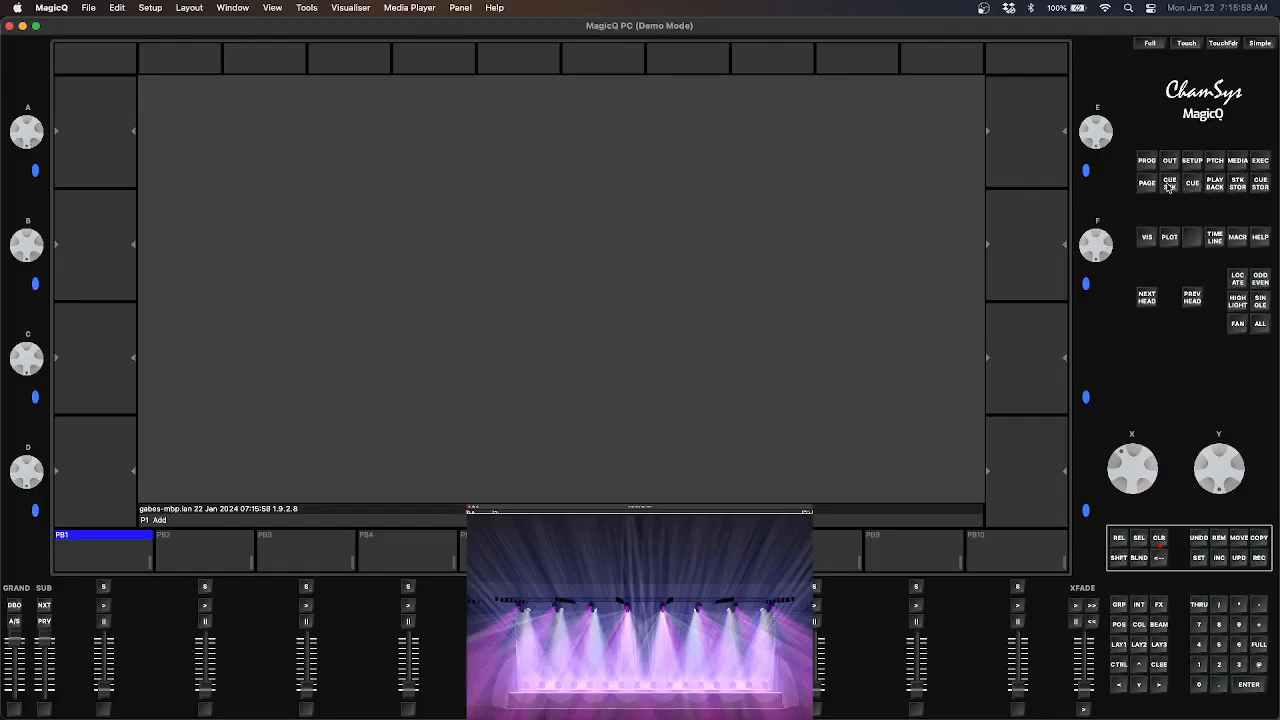
{"action": "left_click", "coordinate": [1170, 187]}
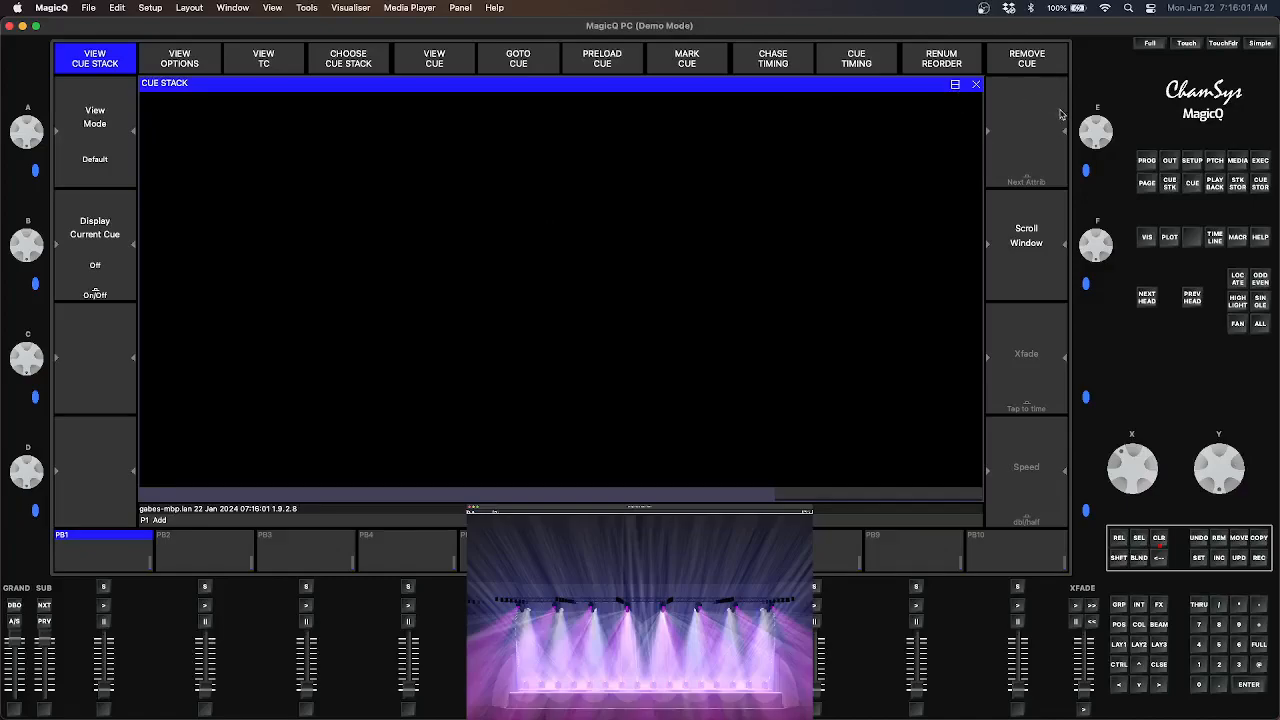
Try the Cue Stack window at half-height, half-width and lower-left quarter sizes
{"action": "left_click", "coordinate": [956, 87]}
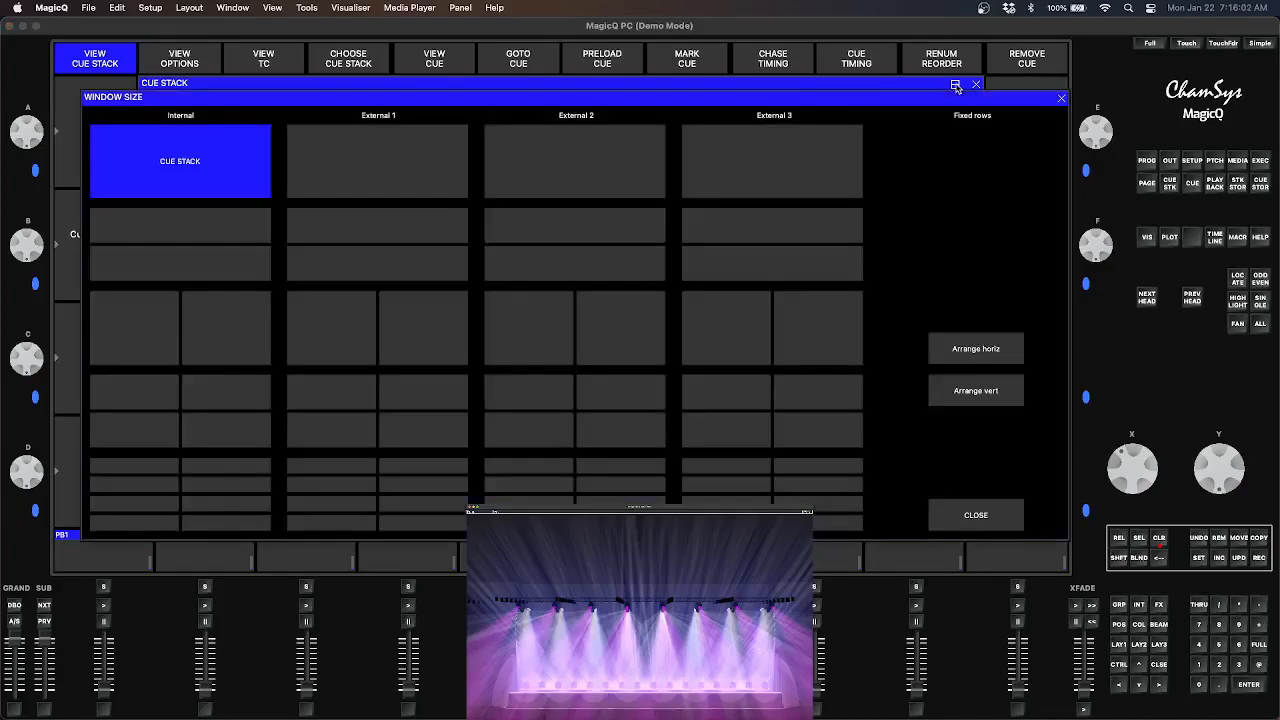
{"action": "left_click", "coordinate": [168, 238]}
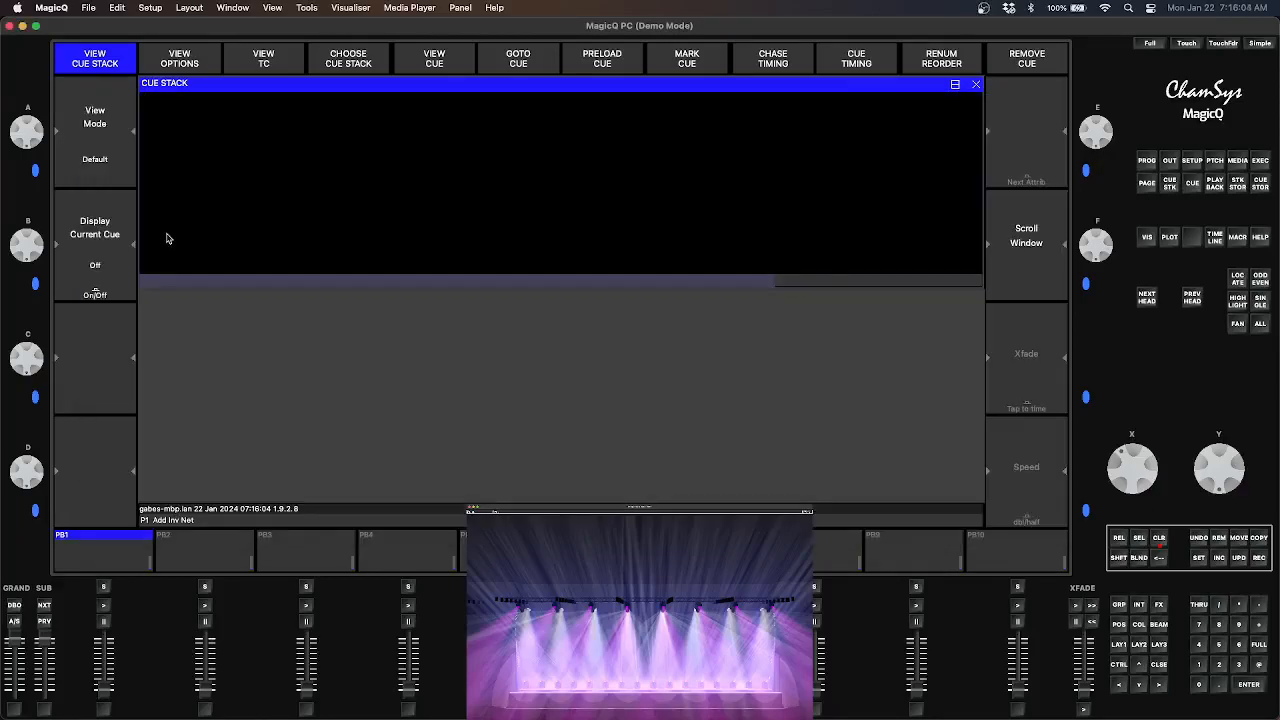
{"action": "left_click", "coordinate": [955, 84]}
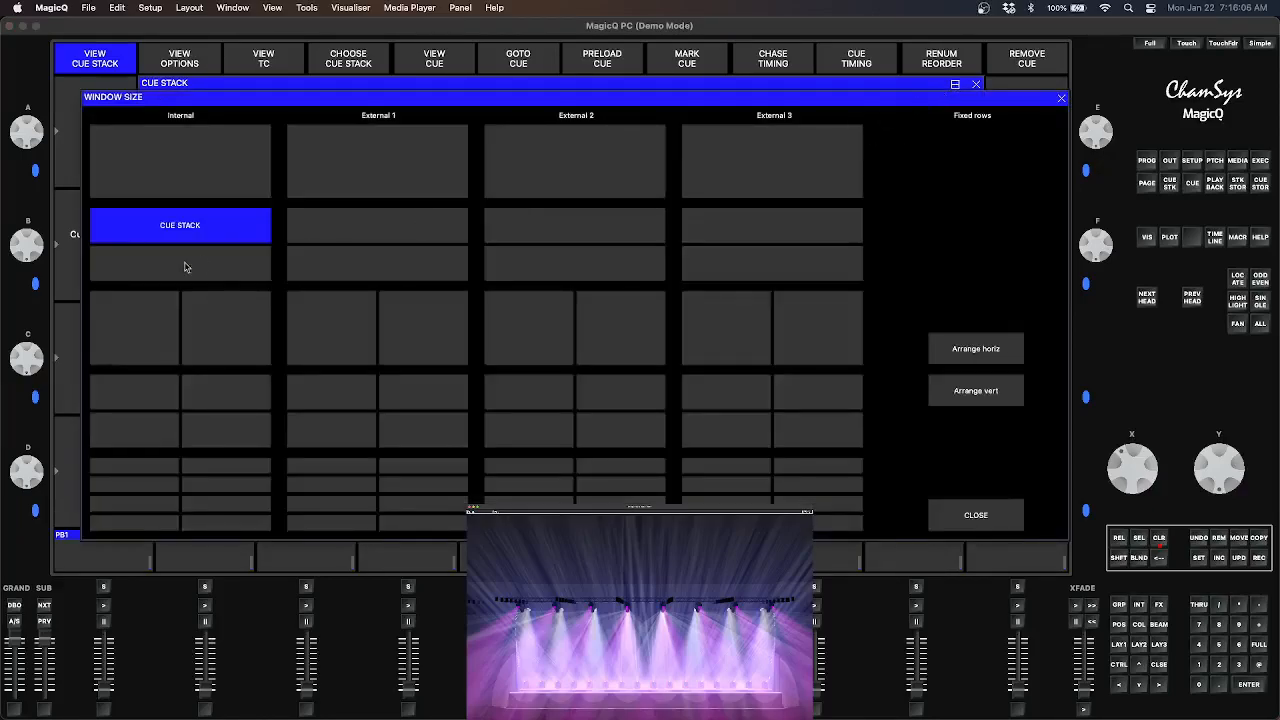
{"action": "left_click", "coordinate": [119, 343]}
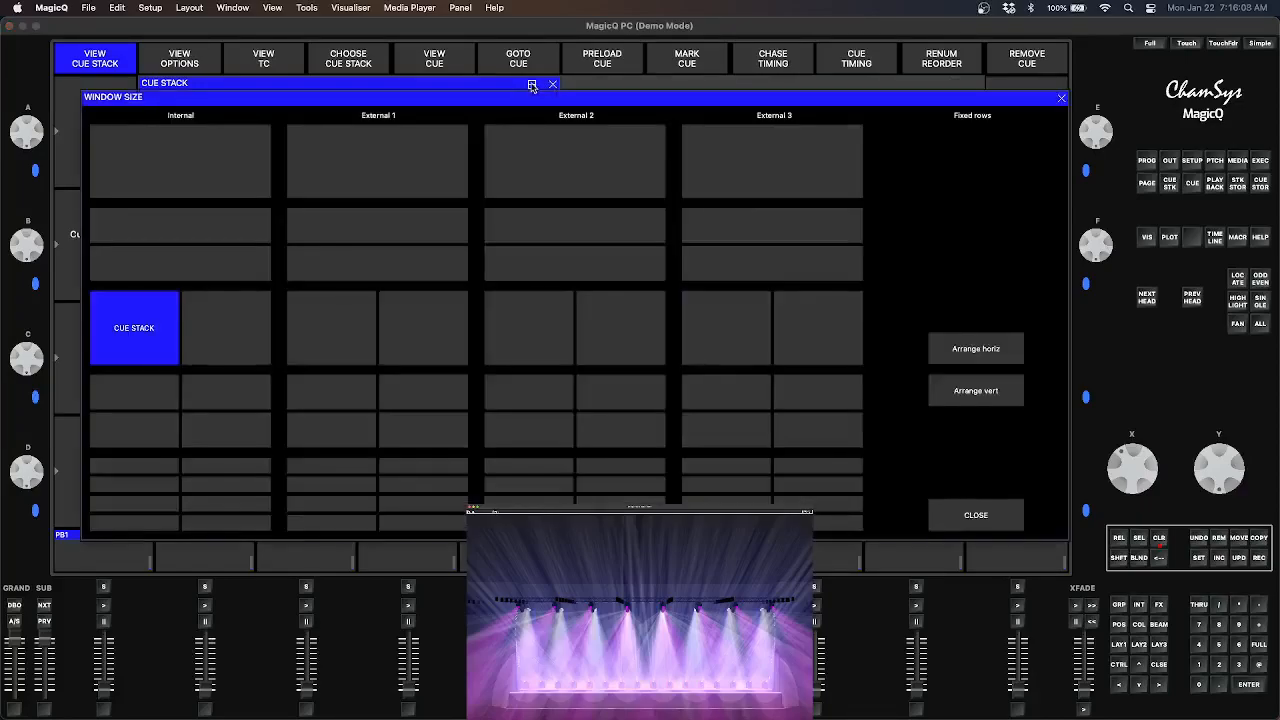
{"action": "left_click", "coordinate": [532, 84]}
{"action": "left_click", "coordinate": [148, 441]}
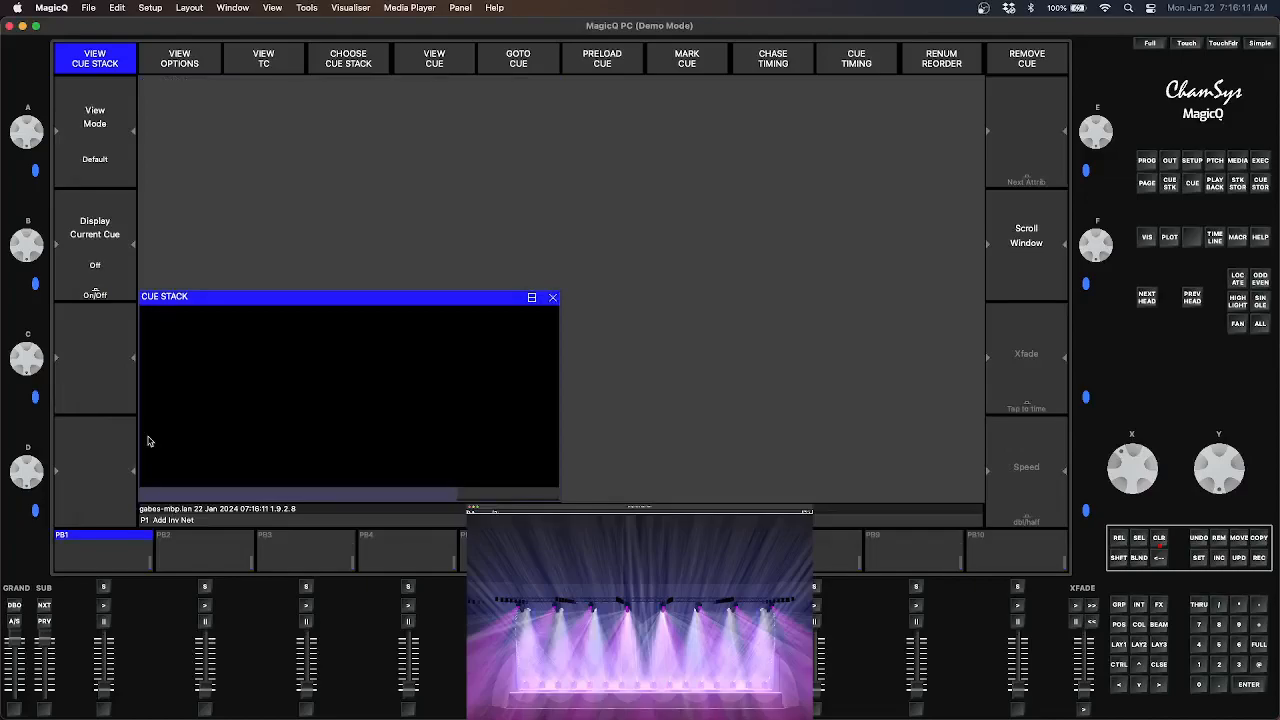
Arrange the layout with the Cue Stack window filling the right half and the Execute window filling the left half
{"action": "left_click", "coordinate": [532, 300]}
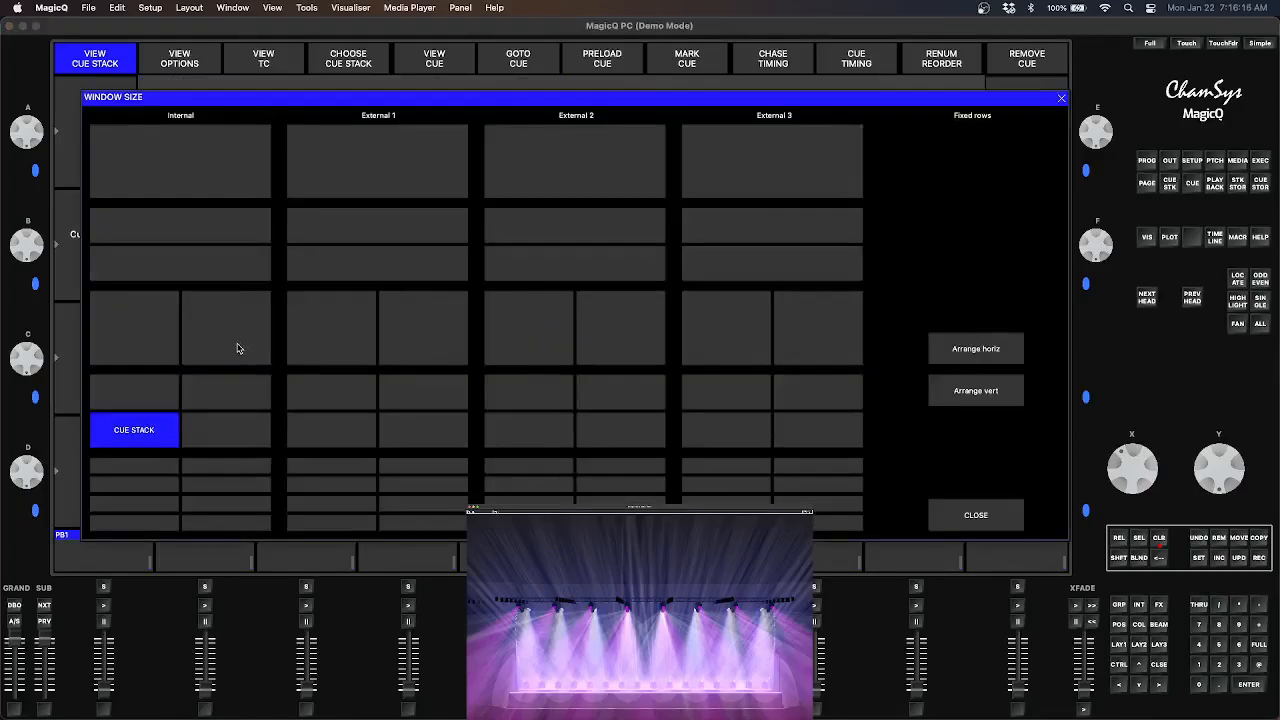
{"action": "left_click", "coordinate": [237, 351]}
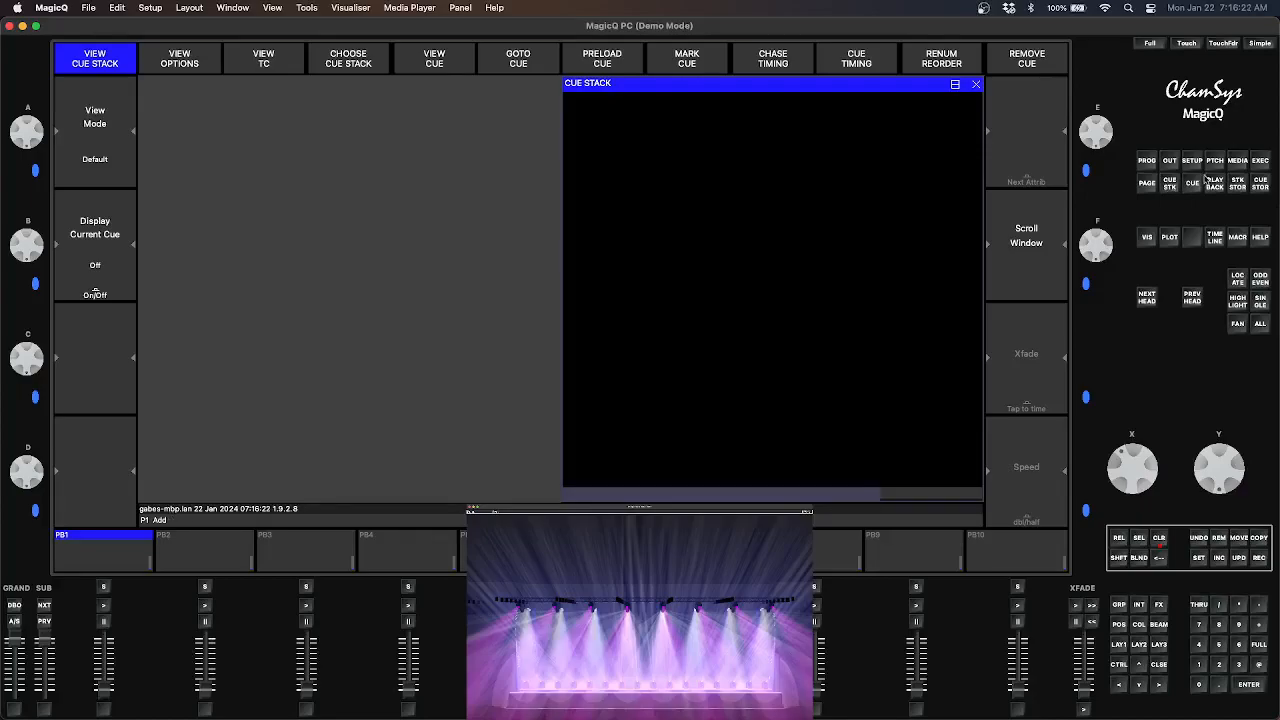
{"action": "left_click", "coordinate": [1261, 162]}
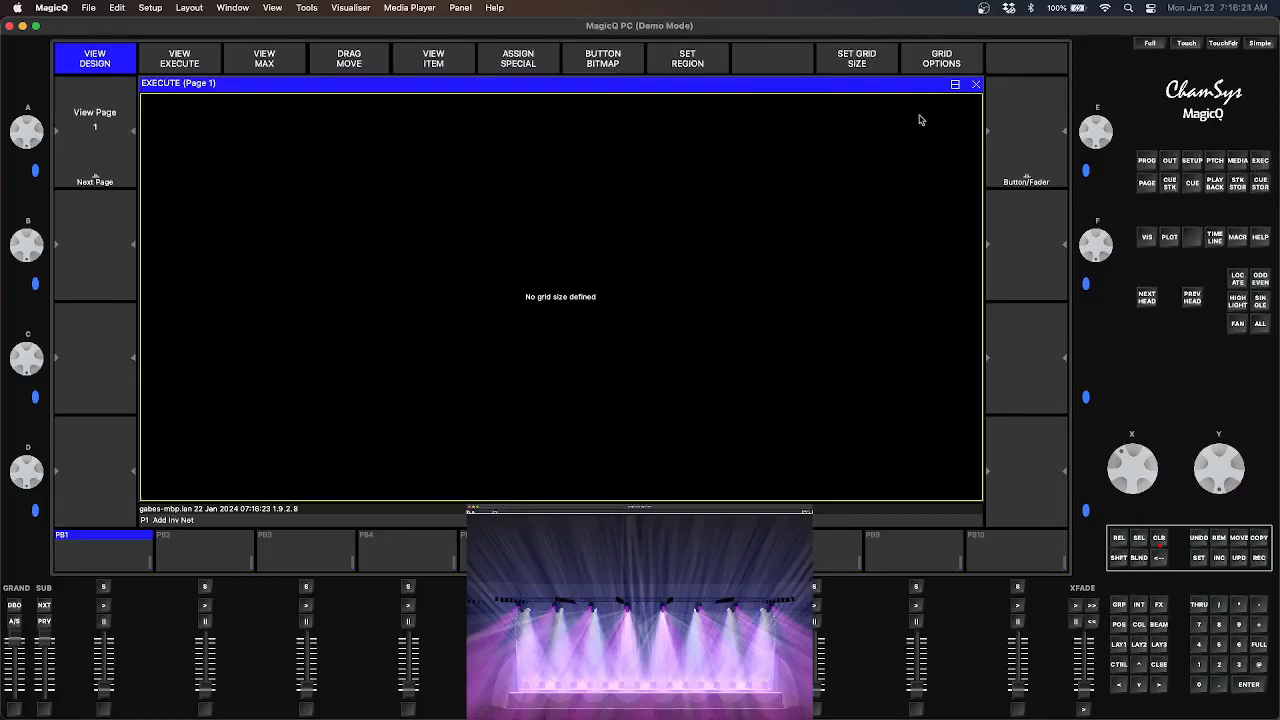
{"action": "left_click", "coordinate": [955, 86]}
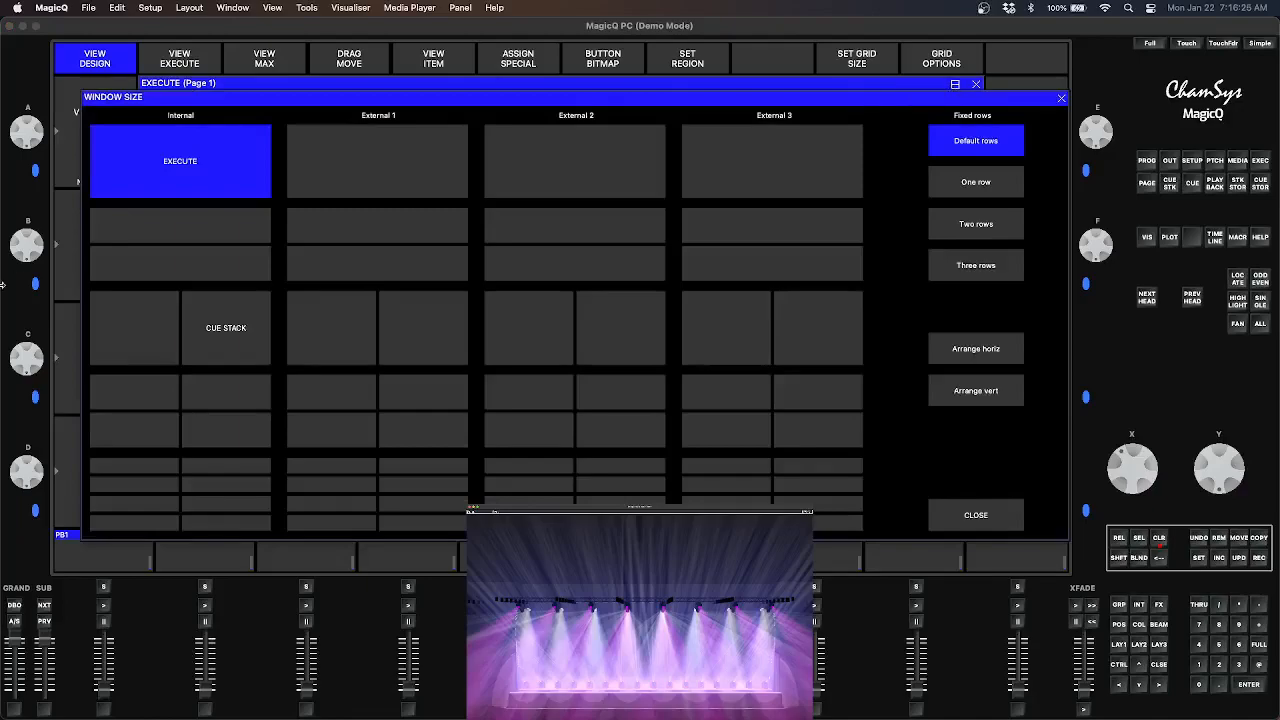
{"action": "left_click", "coordinate": [160, 332]}
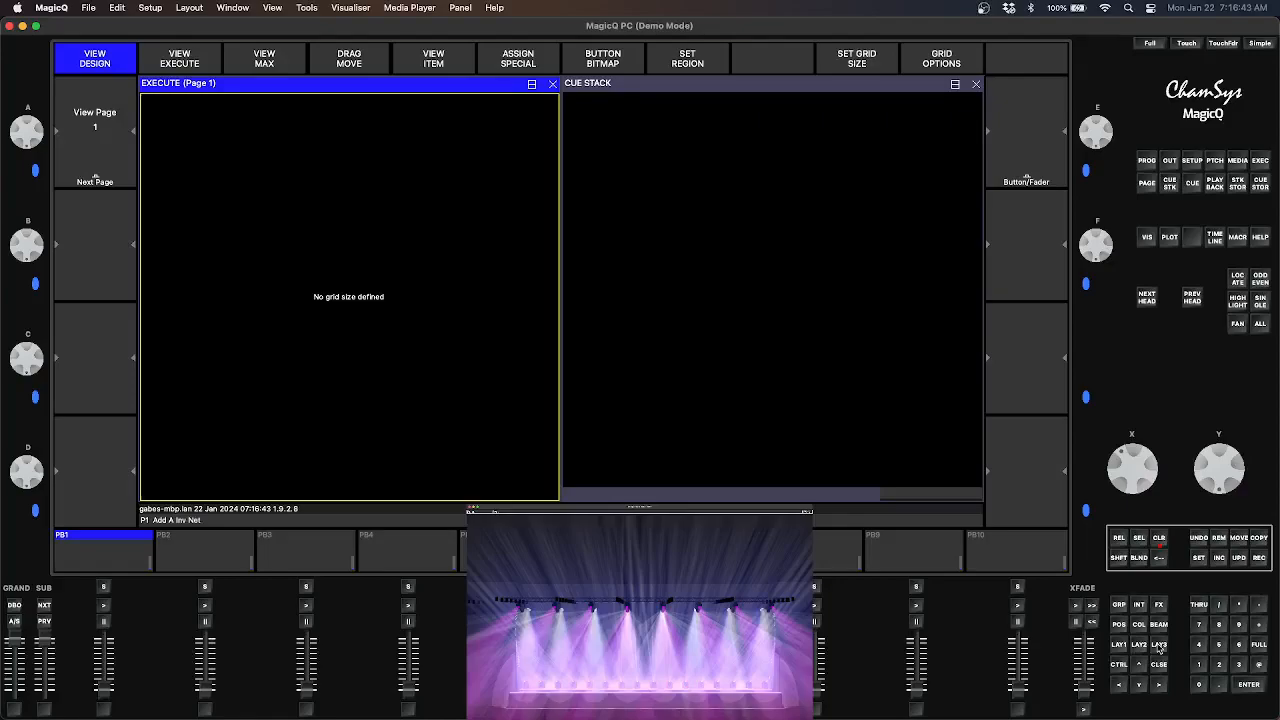
Switch to the third layout and place the Group window in the first full-width quarter-height row
{"action": "left_click", "coordinate": [1159, 647]}
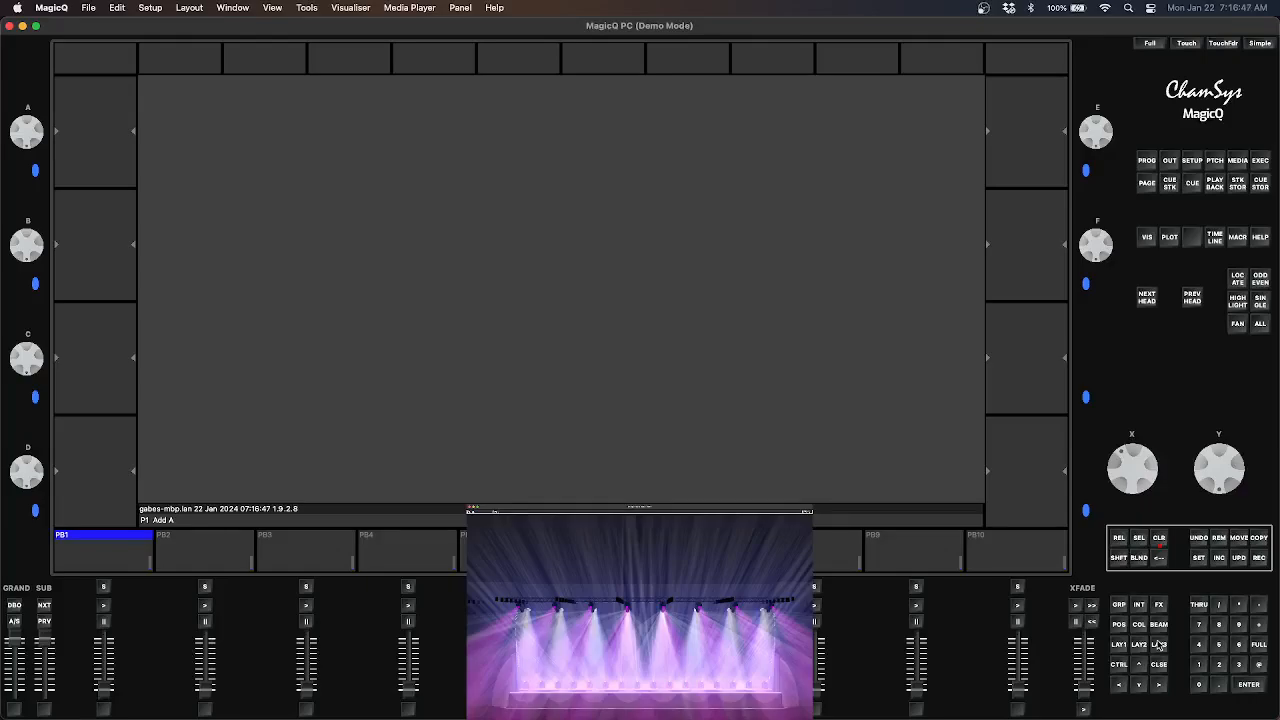
{"action": "left_click", "coordinate": [1119, 606]}
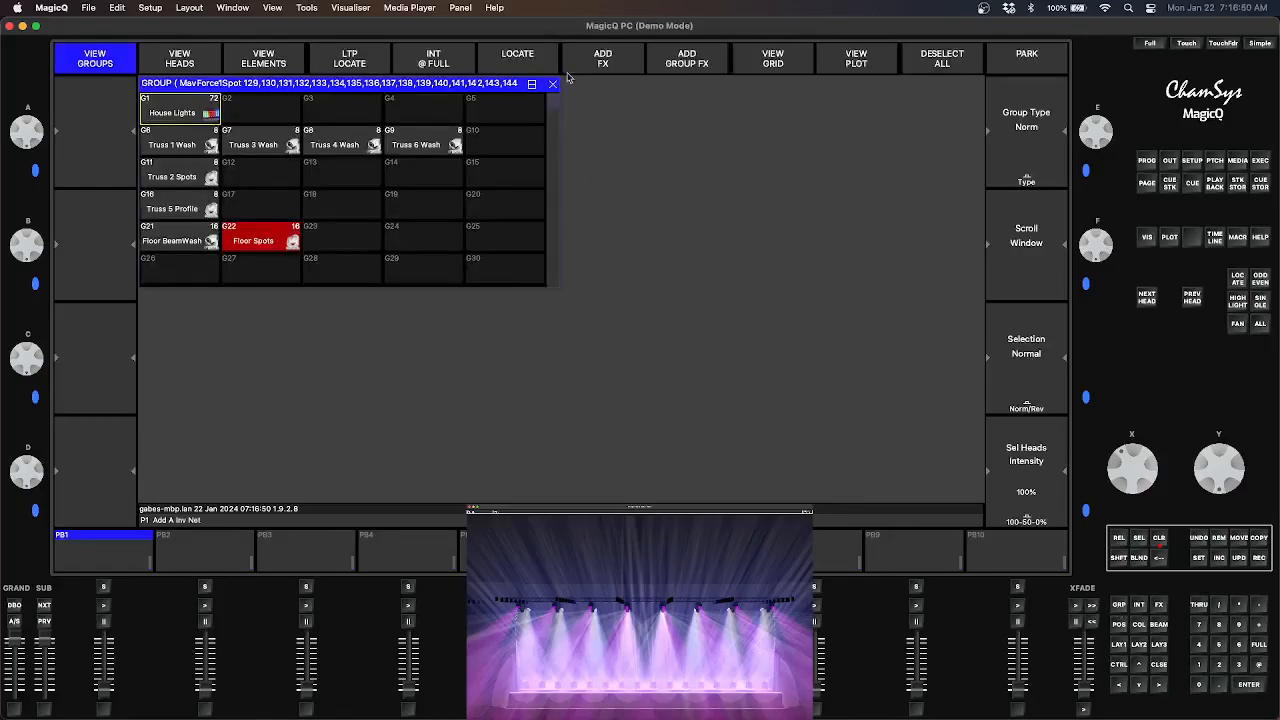
{"action": "left_click", "coordinate": [531, 84]}
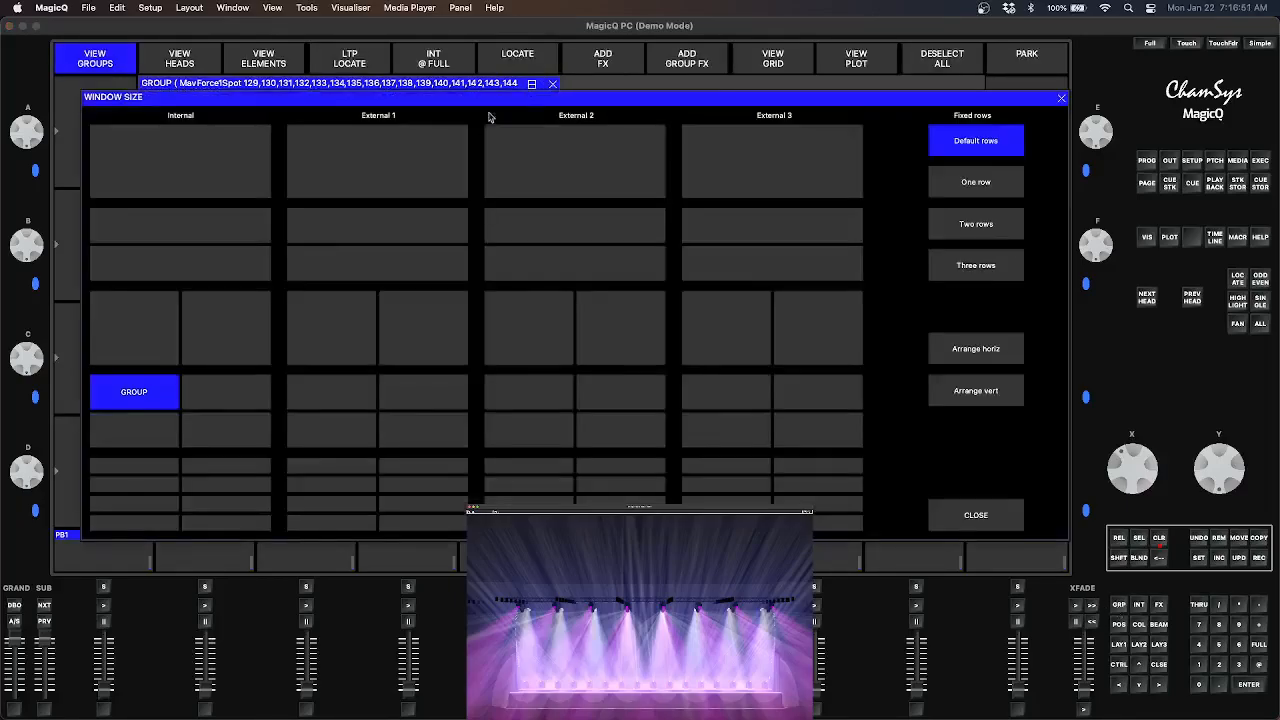
{"action": "left_click", "coordinate": [131, 469]}
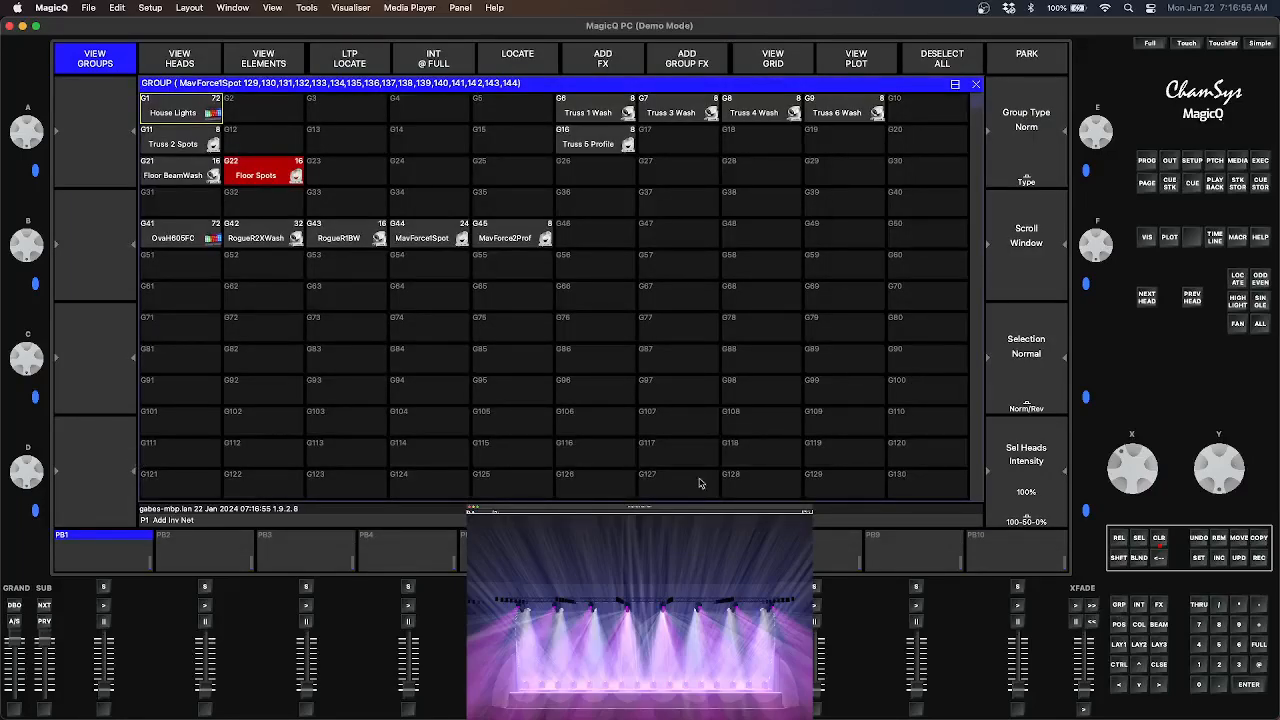
Open the Position window and place it in the second row, directly below the Group window
{"action": "left_click", "coordinate": [1121, 627]}
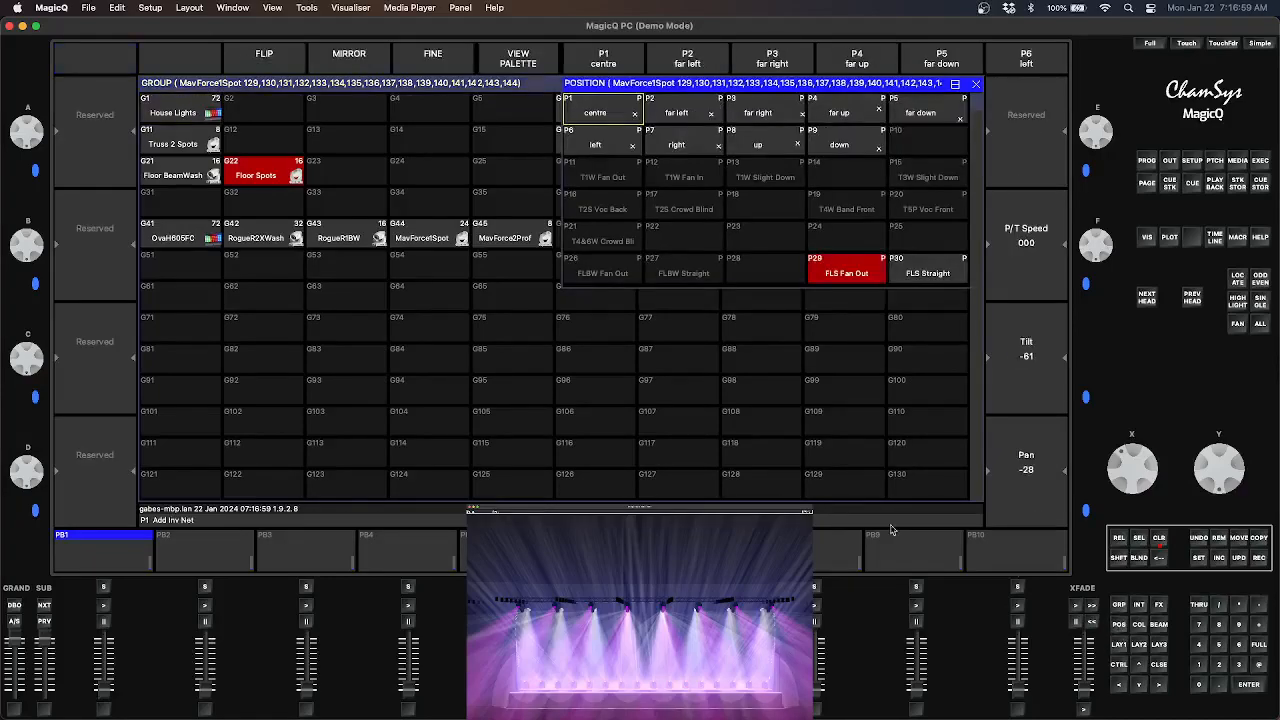
{"action": "left_click", "coordinate": [955, 86]}
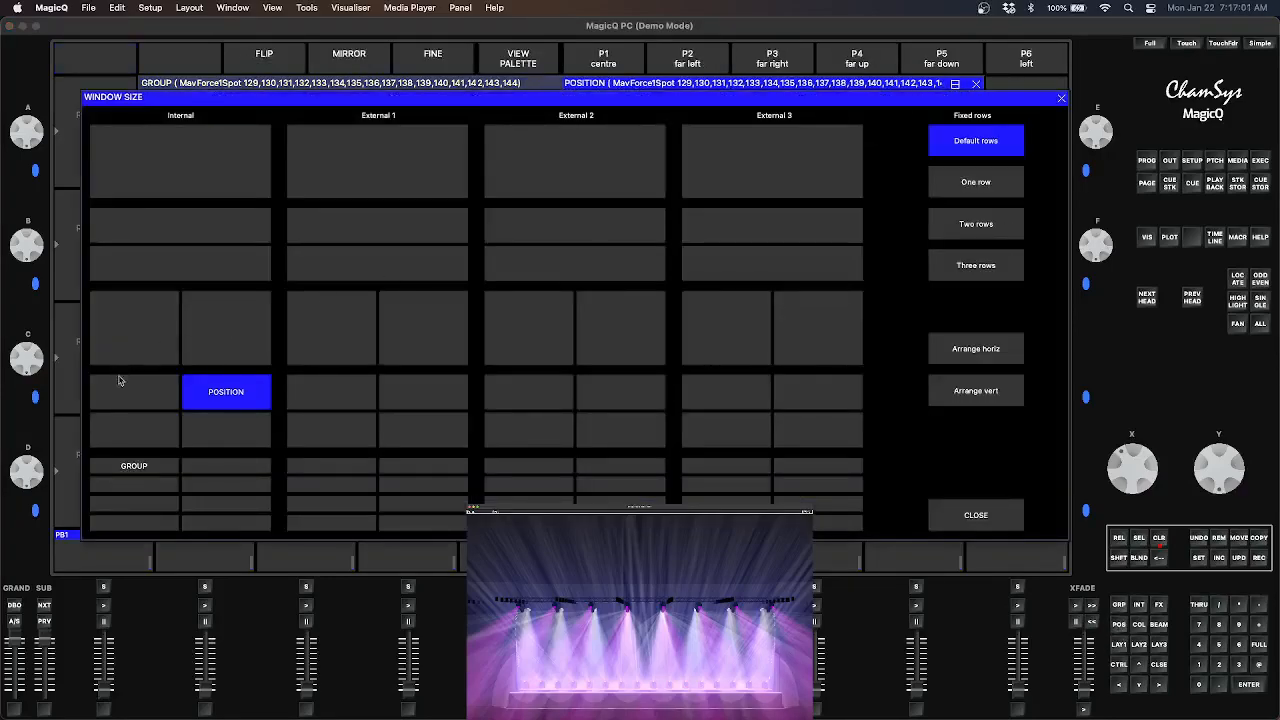
{"action": "left_click", "coordinate": [148, 490]}
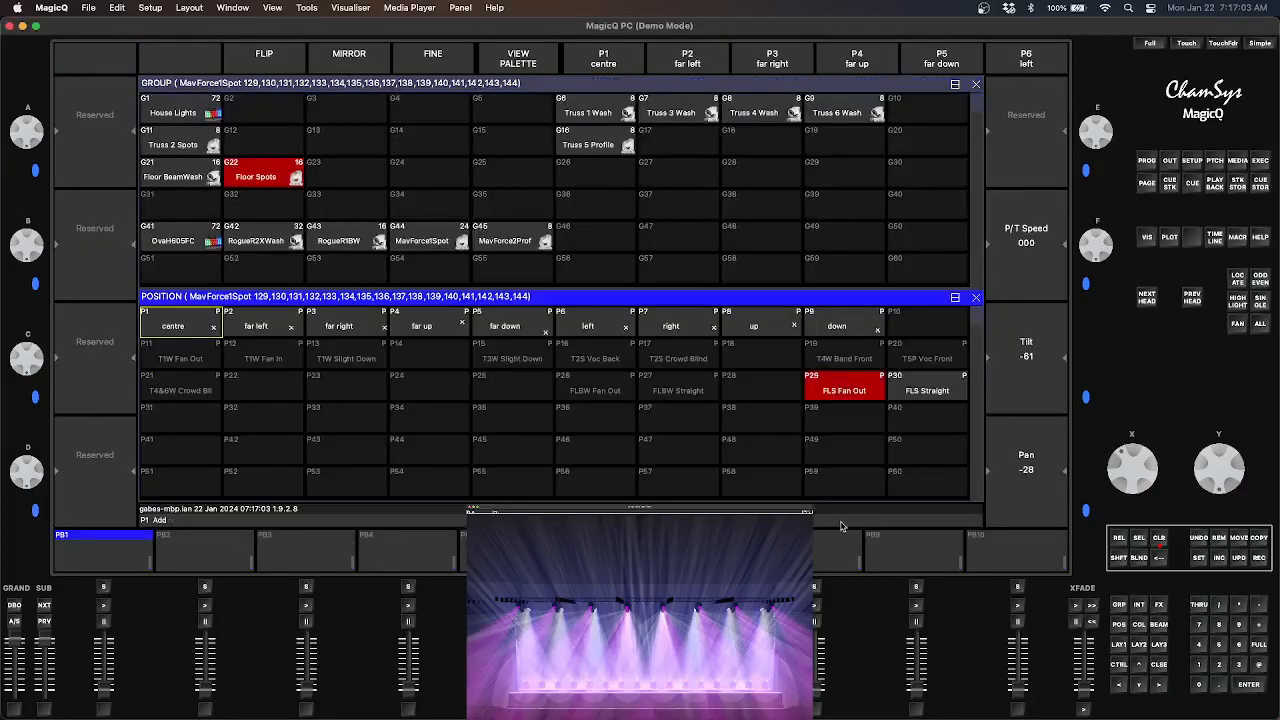
Open the Colour and Beam windows and stack them in the third and fourth rows below Position
{"action": "left_click", "coordinate": [1138, 626]}
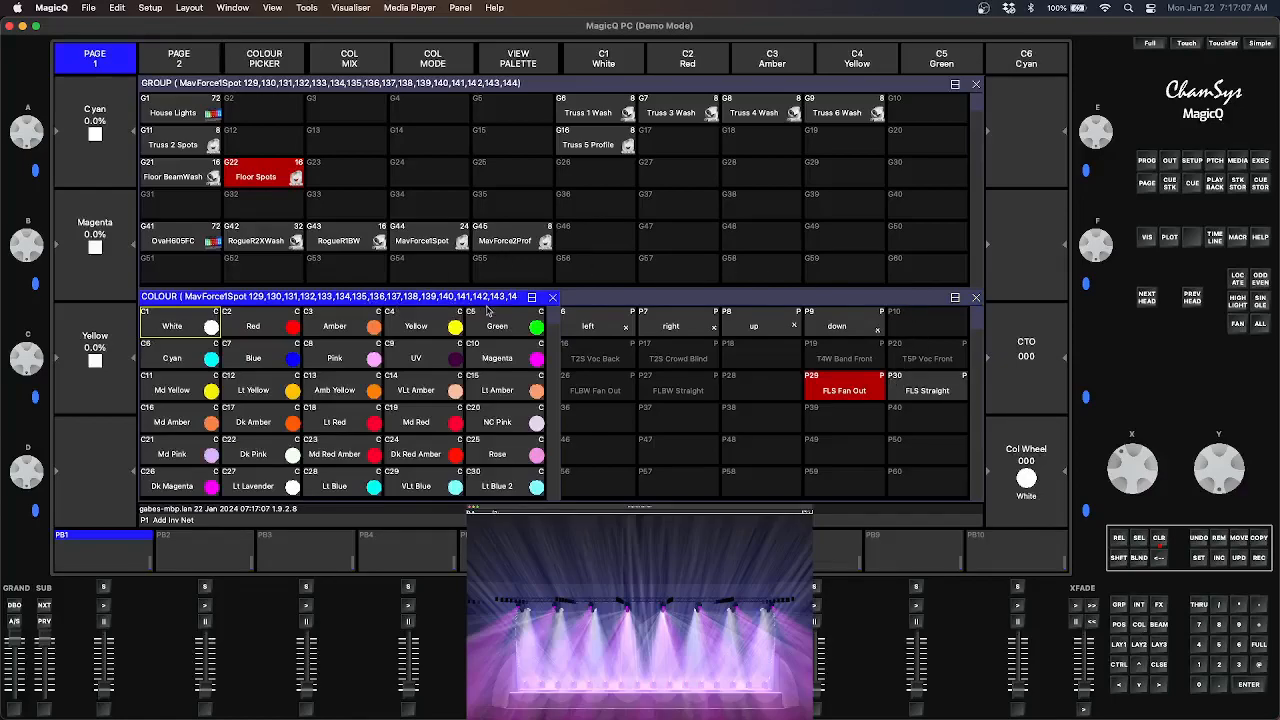
{"action": "left_click", "coordinate": [531, 297]}
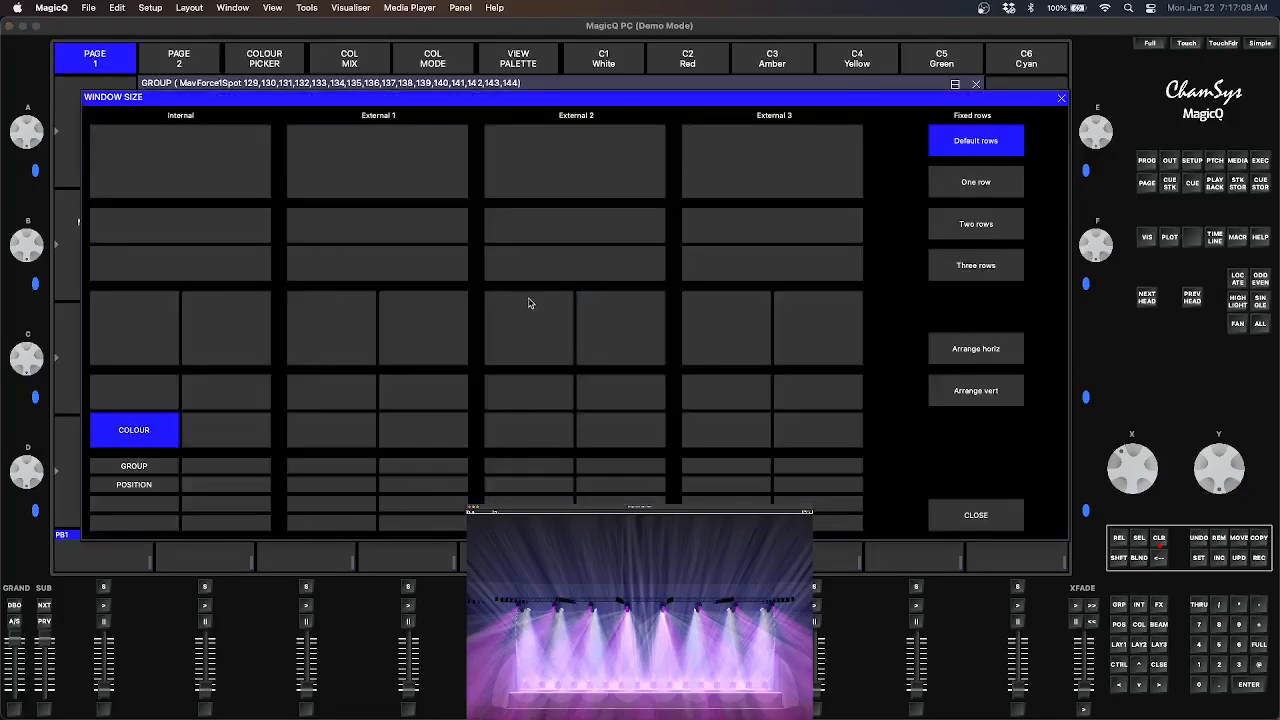
{"action": "left_click", "coordinate": [157, 504]}
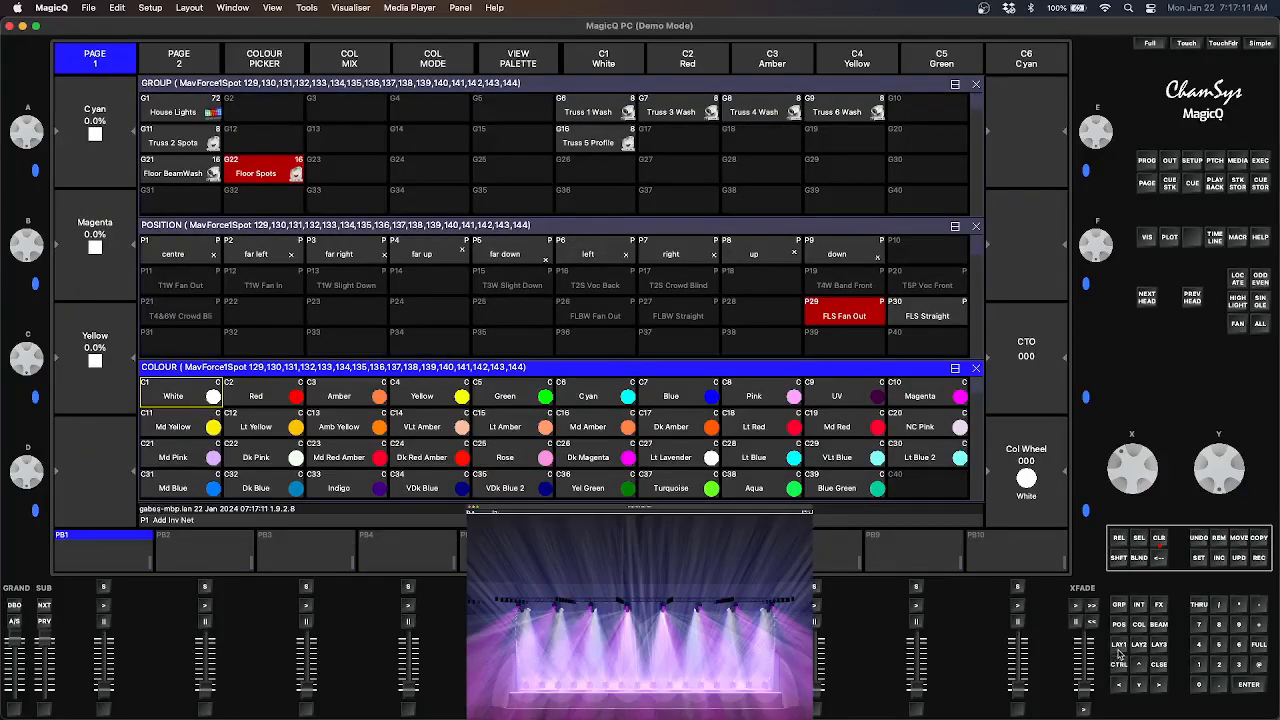
{"action": "left_click", "coordinate": [1163, 628]}
{"action": "left_click", "coordinate": [955, 299]}
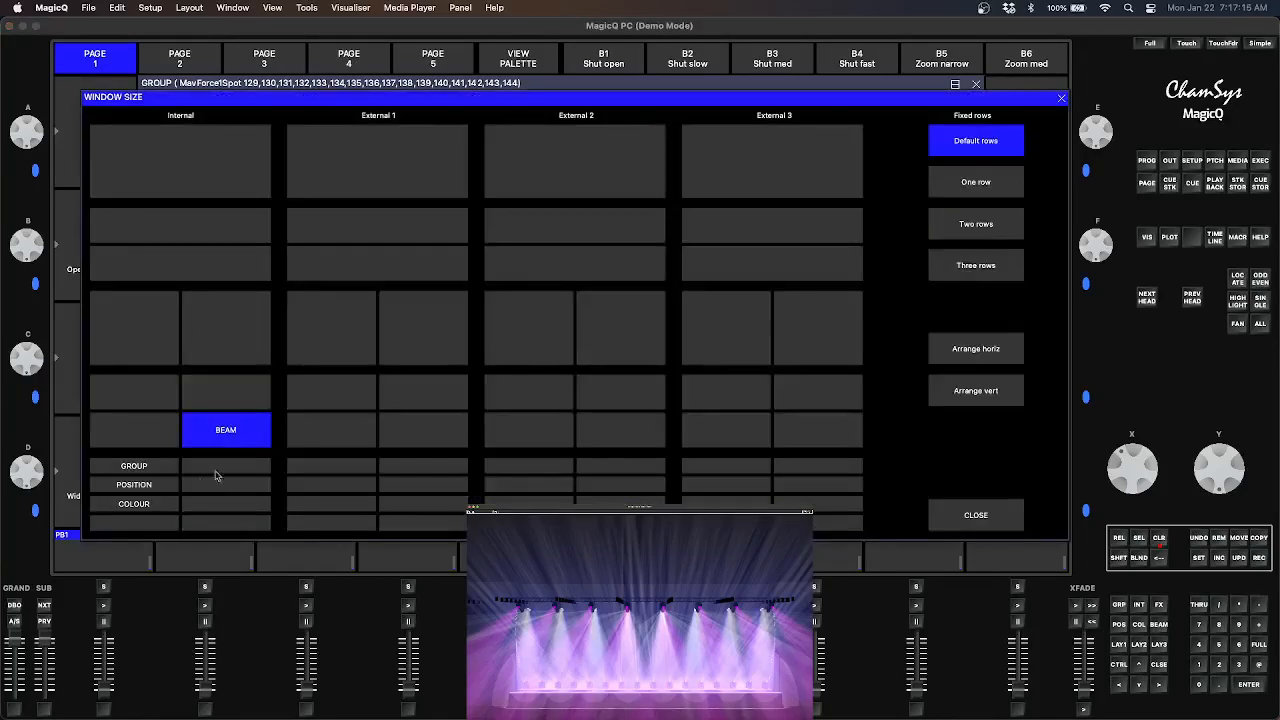
{"action": "left_click", "coordinate": [140, 527]}
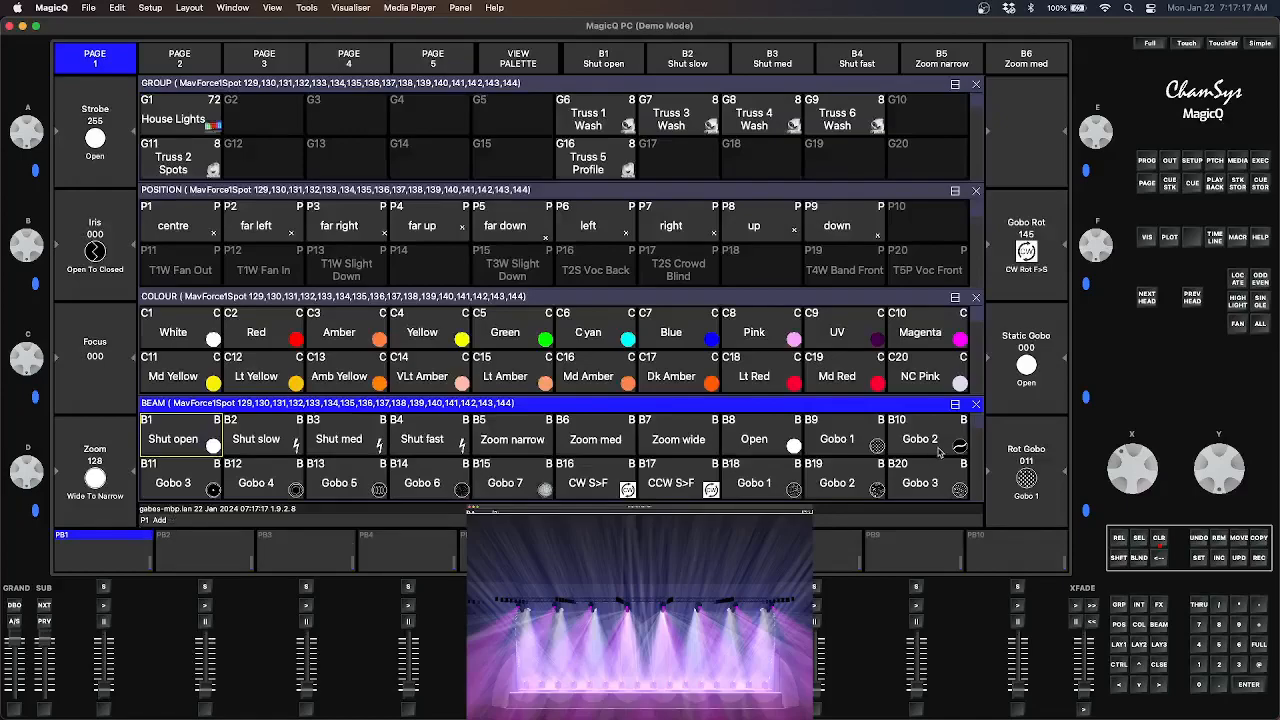
Open the Cue Stack window and assign it to the small size slot beside the Group window
{"action": "left_click", "coordinate": [1169, 183]}
{"action": "left_click", "coordinate": [955, 85]}
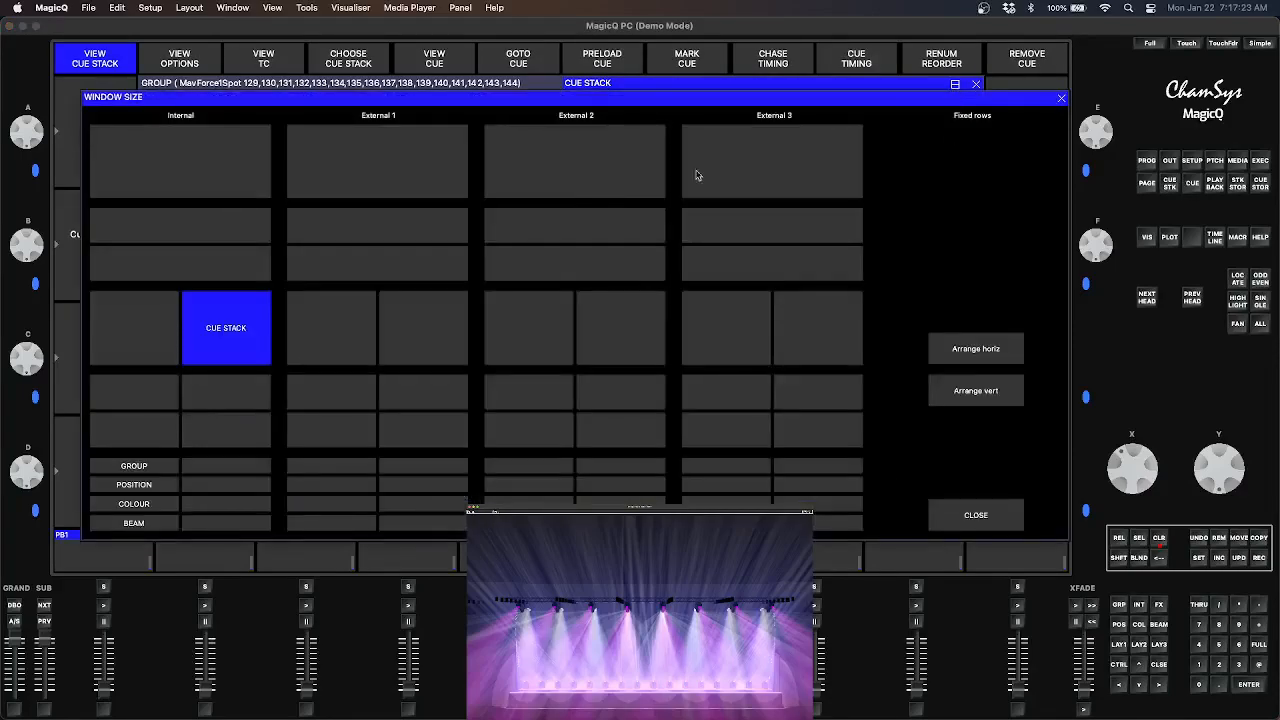
{"action": "left_click", "coordinate": [233, 397]}
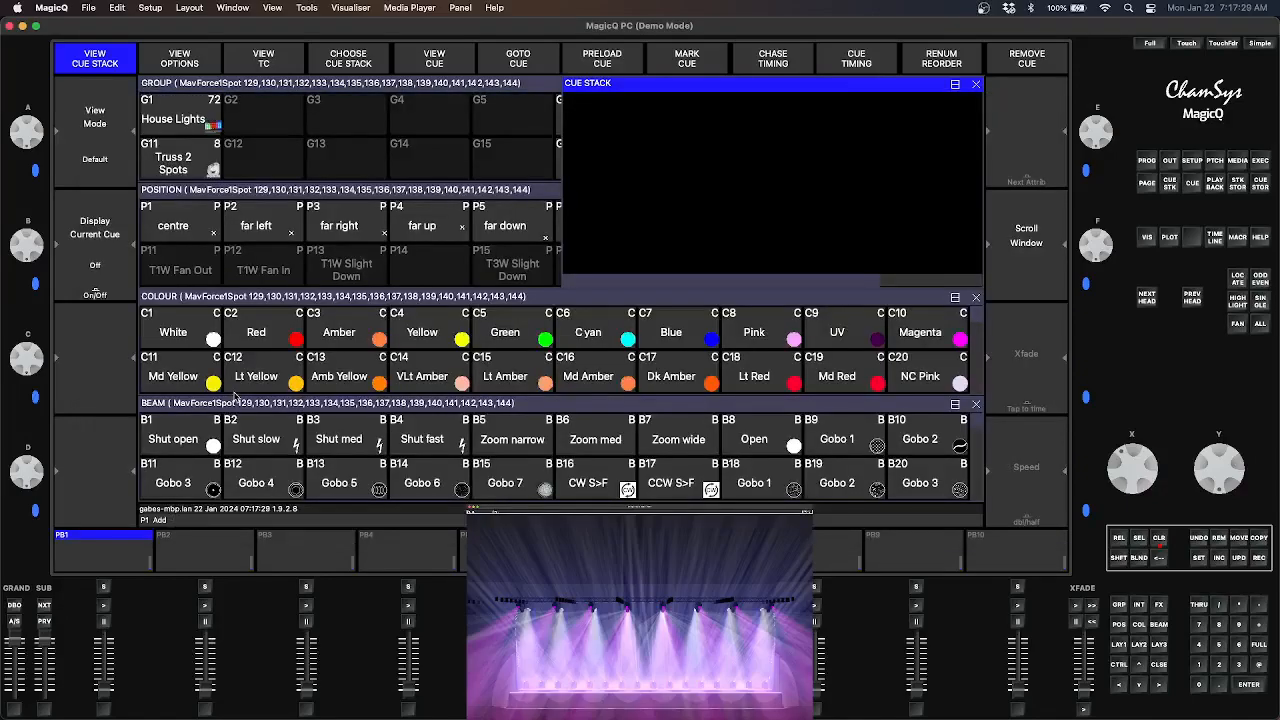
{"action": "left_click", "coordinate": [955, 87]}
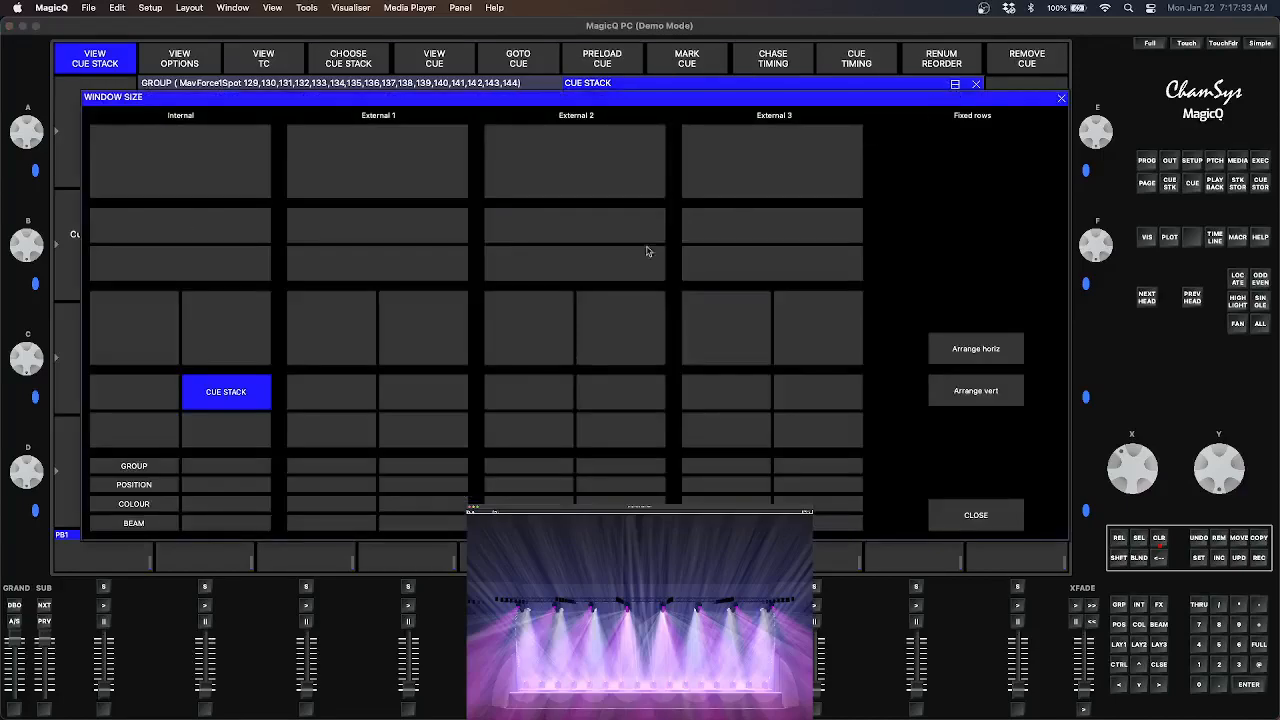
{"action": "left_click", "coordinate": [248, 476]}
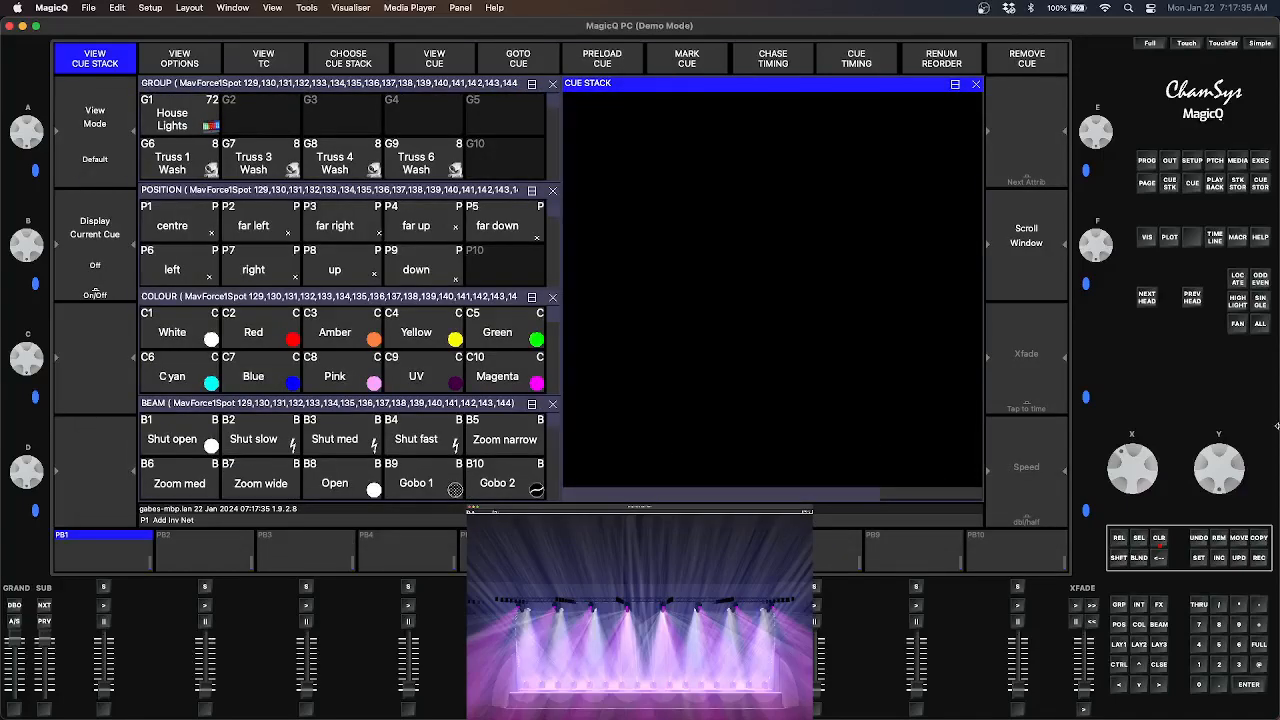
Open the Execute window and assign it to the slot directly below the Cue Stack window
{"action": "left_click", "coordinate": [1261, 161]}
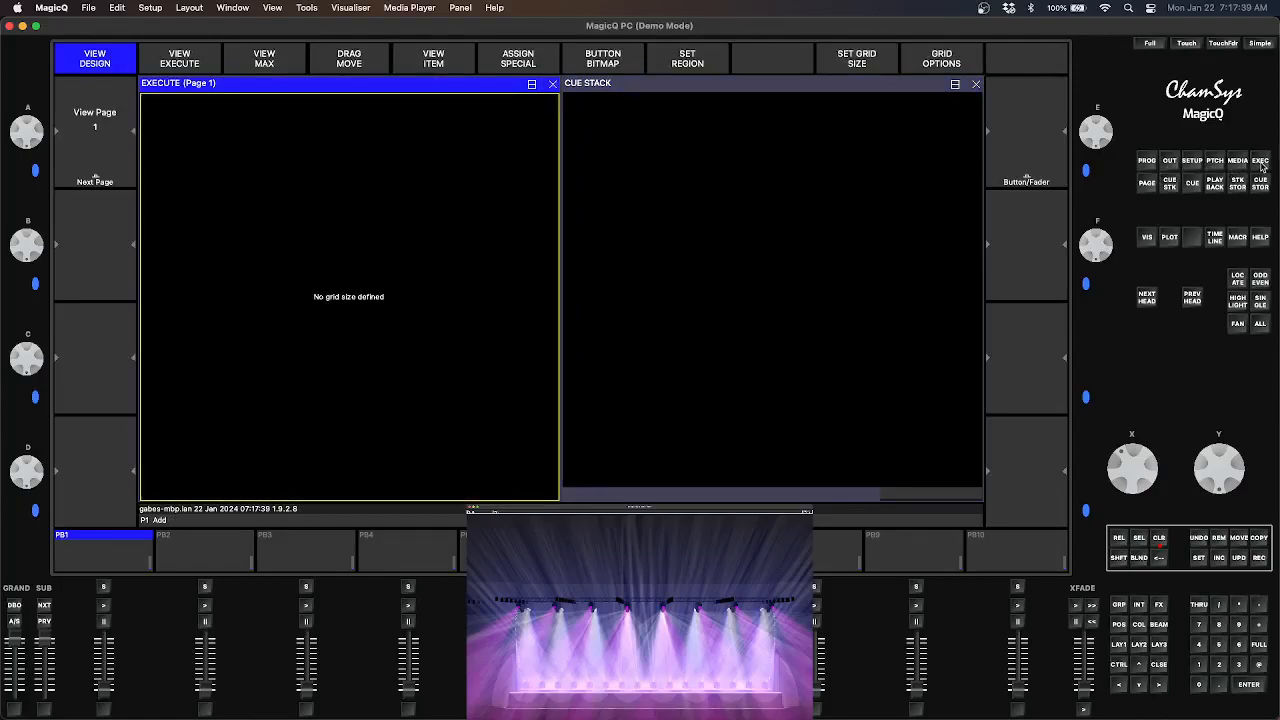
{"action": "left_click", "coordinate": [532, 85]}
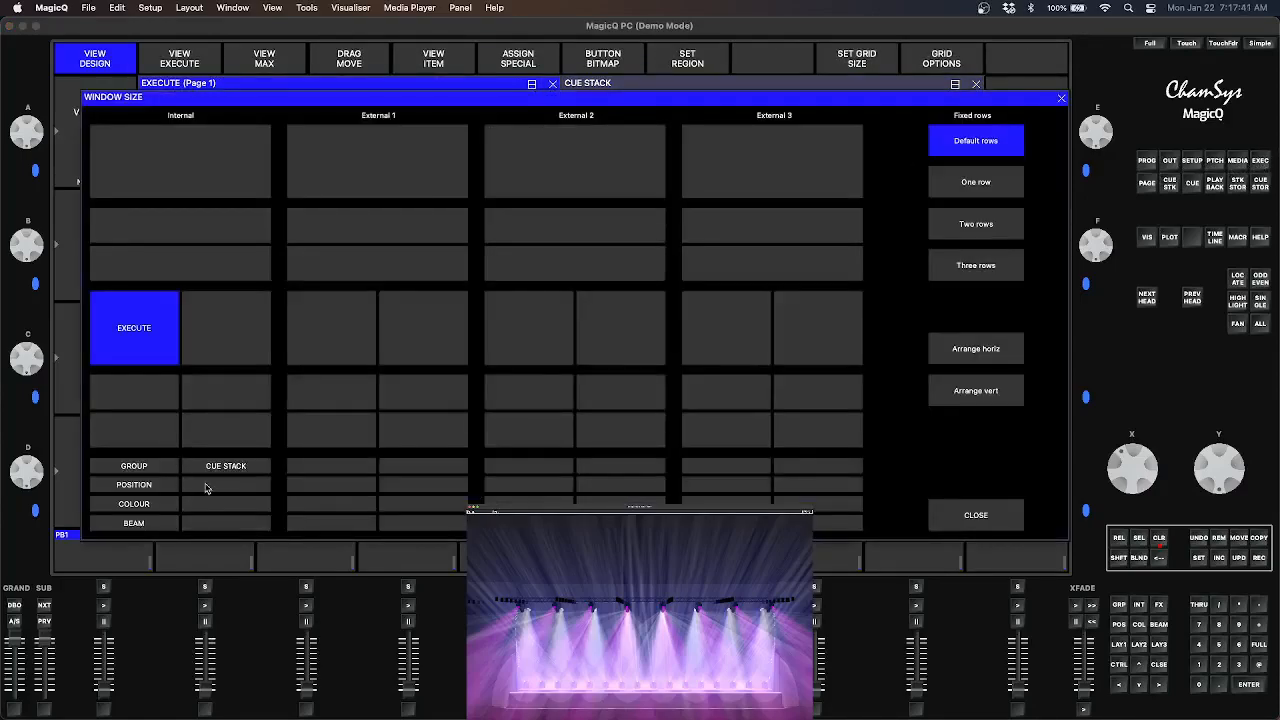
{"action": "left_click", "coordinate": [204, 489]}
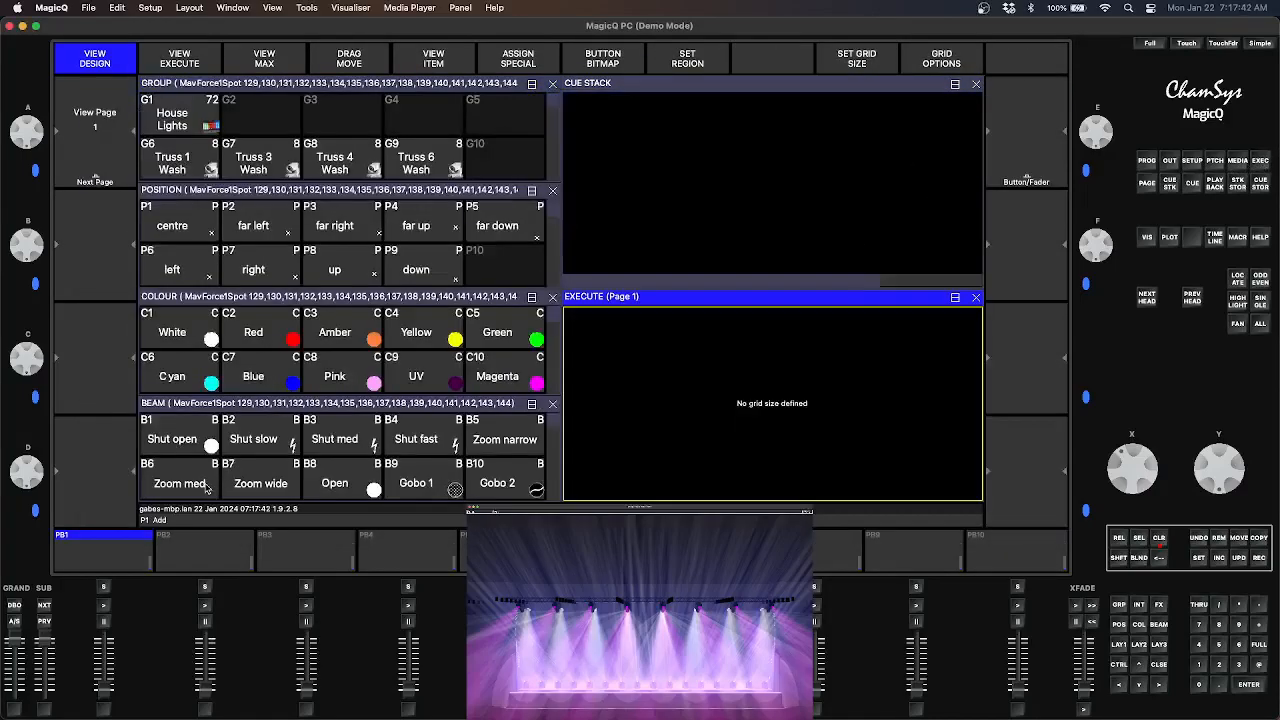
Activate the Group, Position, Colour, Beam, Cue Stack and Execute windows in turn to check their controls
{"action": "left_click", "coordinate": [455, 90]}
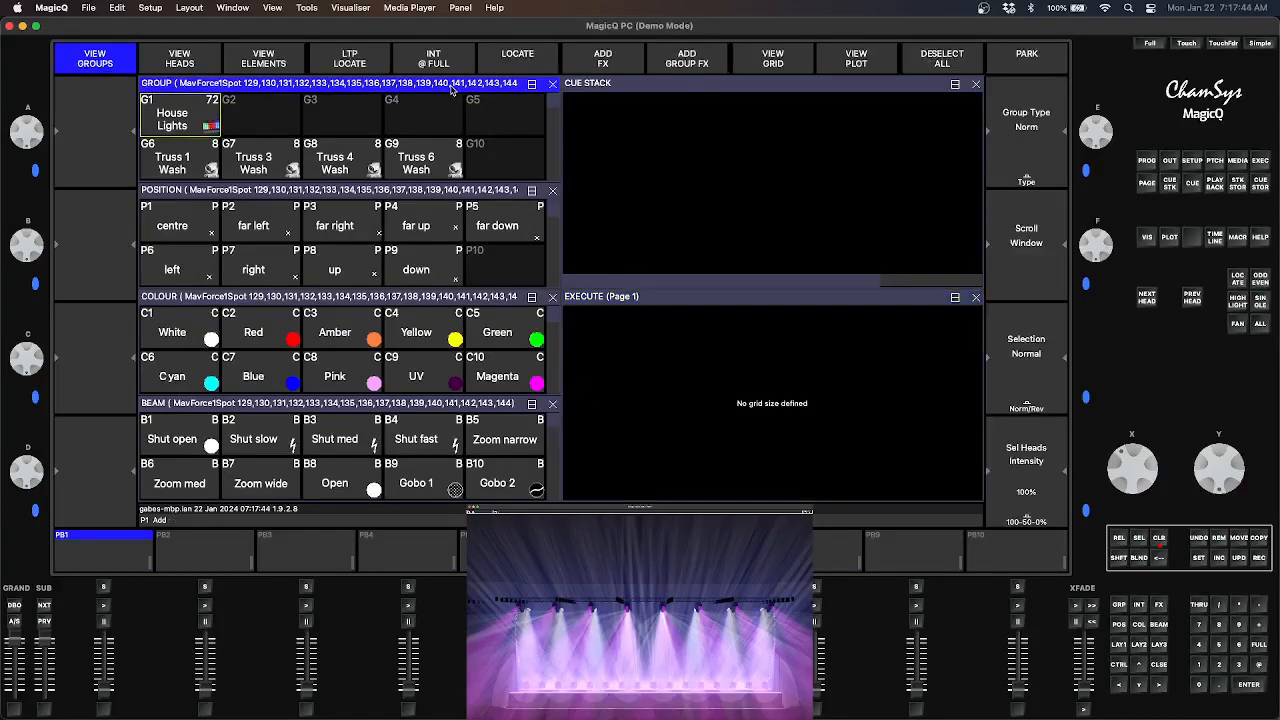
{"action": "left_click", "coordinate": [471, 193]}
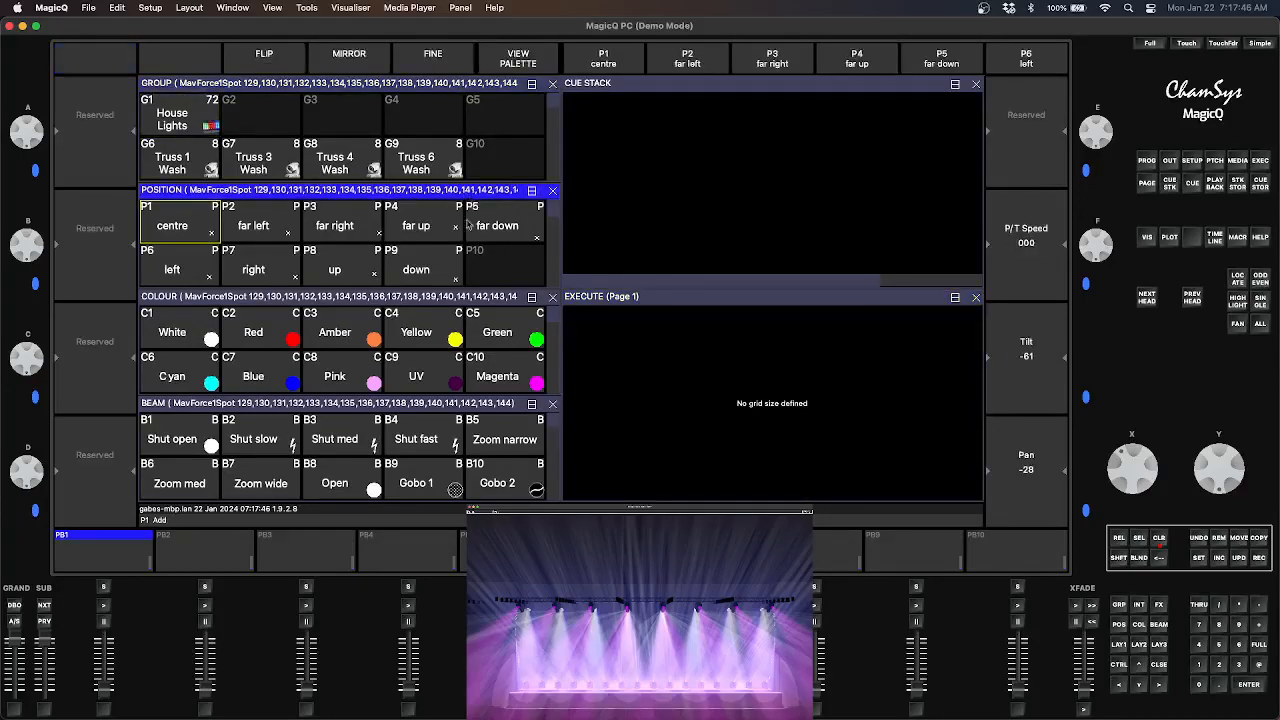
{"action": "left_click", "coordinate": [462, 306]}
{"action": "left_click", "coordinate": [472, 406]}
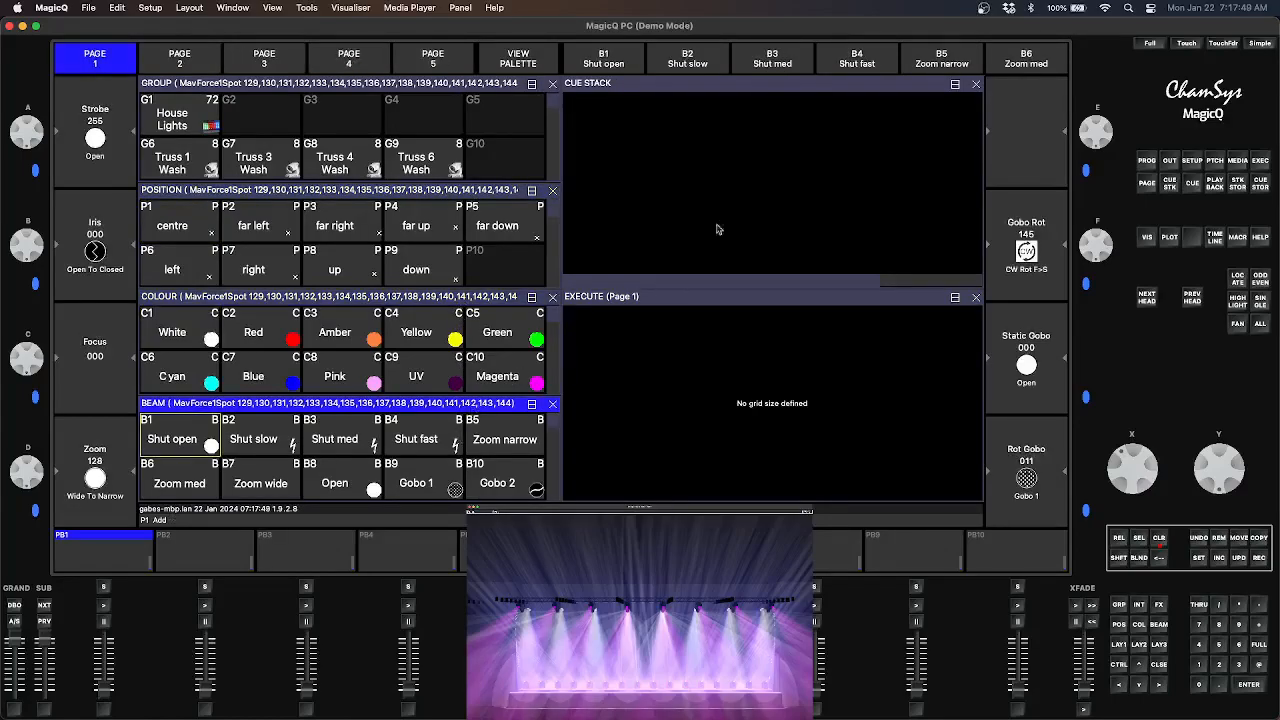
{"action": "left_click", "coordinate": [743, 83]}
{"action": "left_click", "coordinate": [727, 298]}
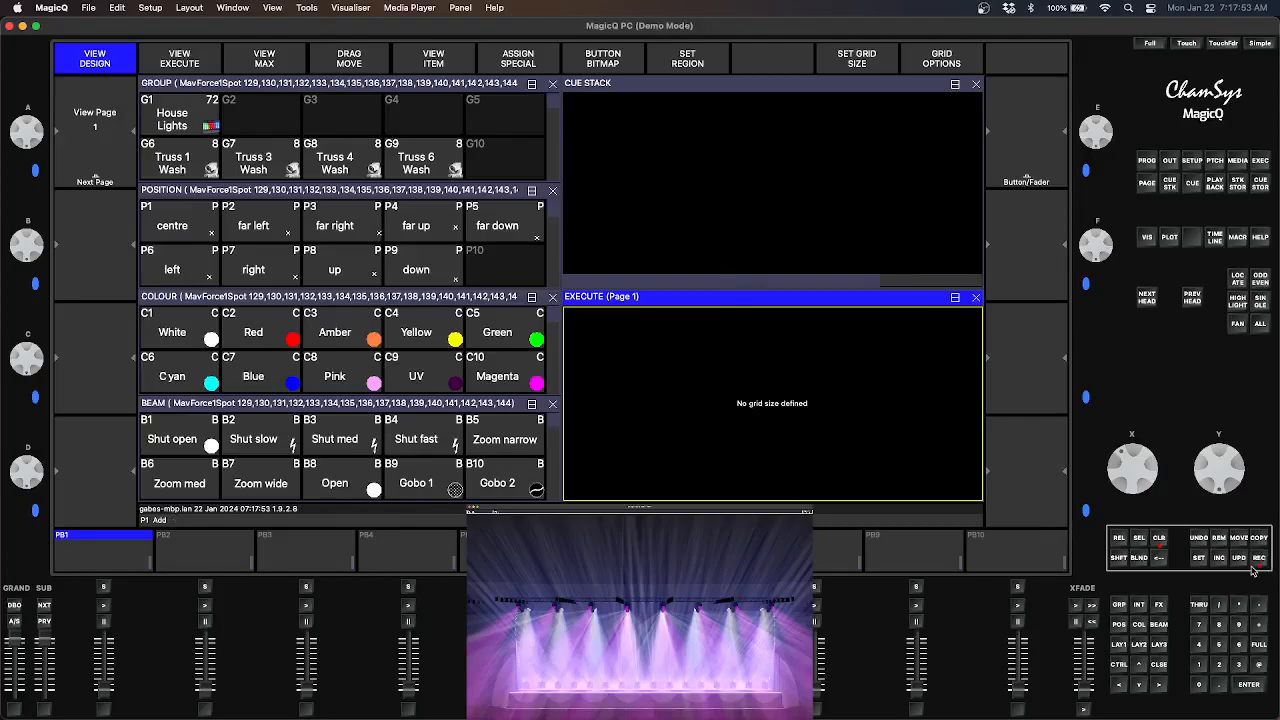
Recall the first, second and third layouts in turn to compare their window arrangements
{"action": "type", "text": "A"}
{"action": "left_click", "coordinate": [1119, 645]}
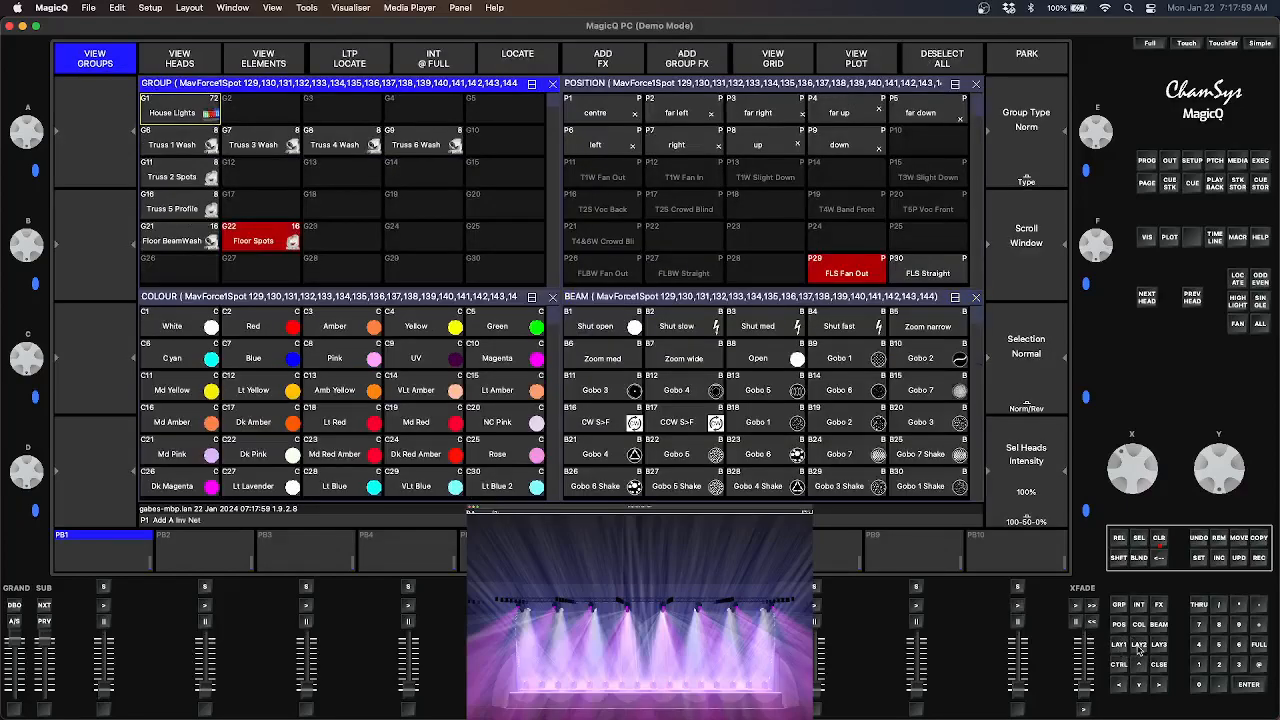
{"action": "left_click", "coordinate": [1139, 645]}
{"action": "left_click", "coordinate": [1159, 645]}
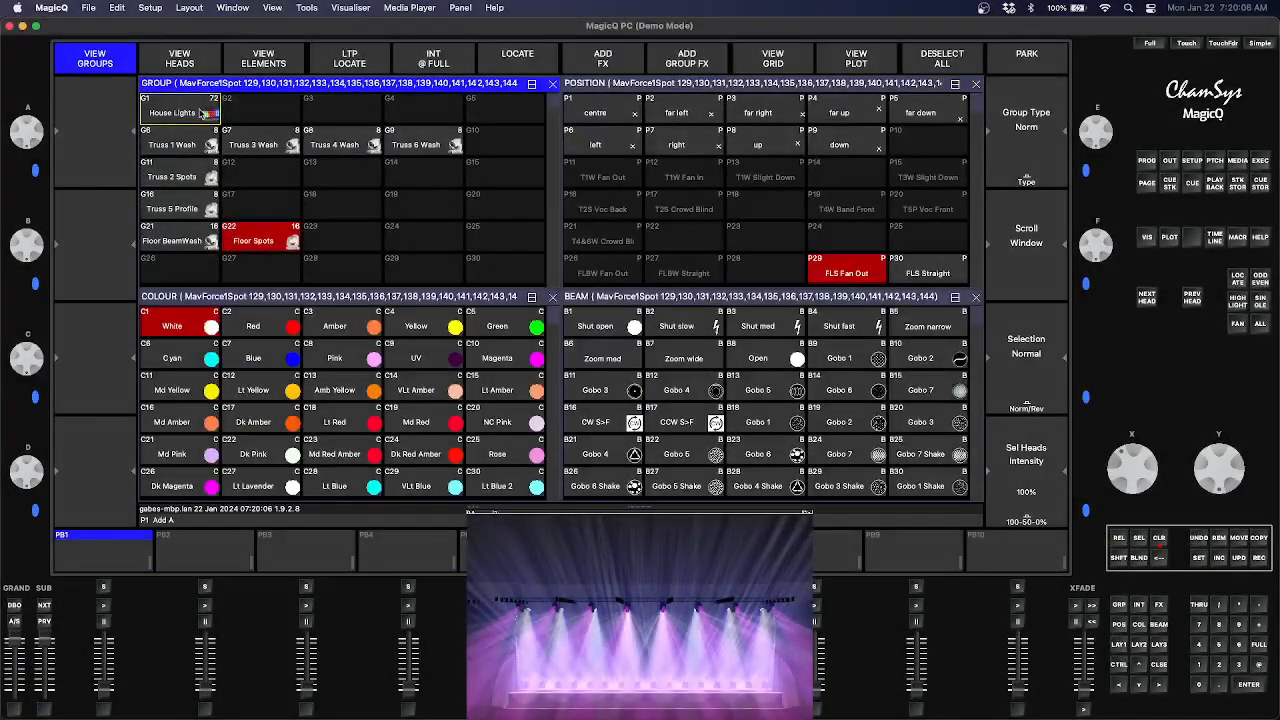
Set "Unused chans return to defaults" to "Yes, all heads" in the programmer settings and close Setup
{"action": "left_click", "coordinate": [210, 115]}
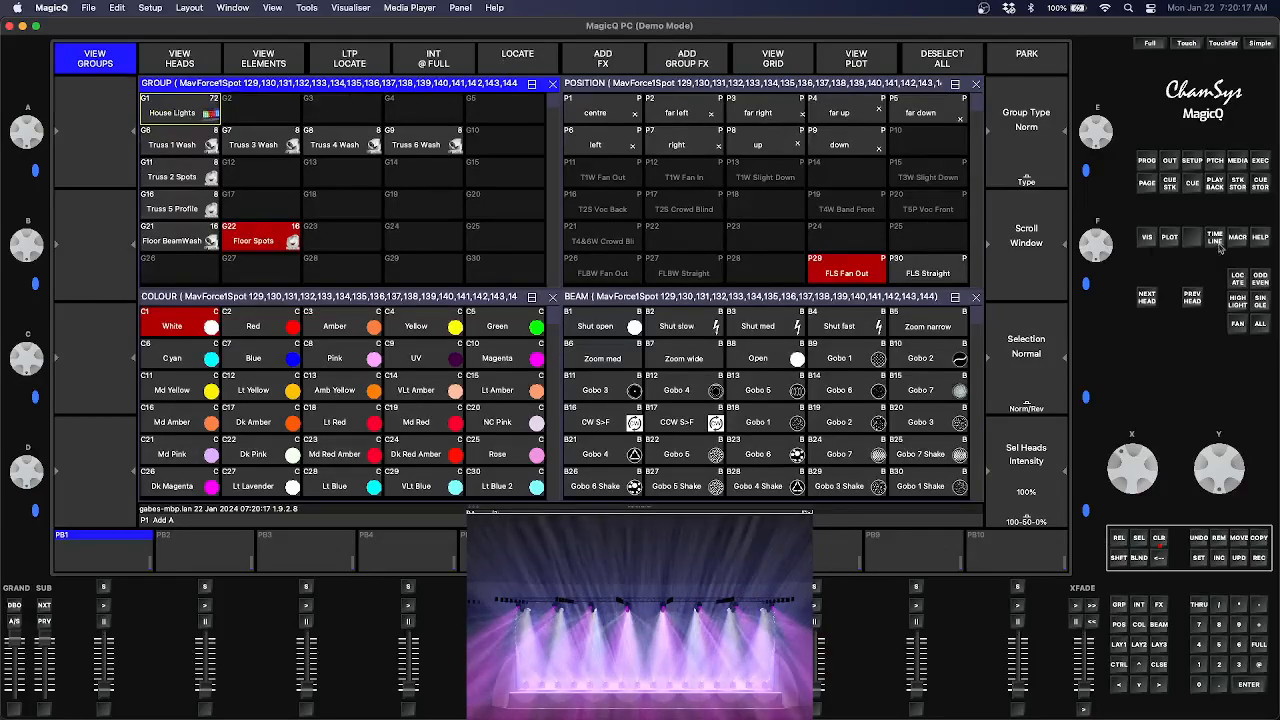
{"action": "left_click", "coordinate": [1192, 161]}
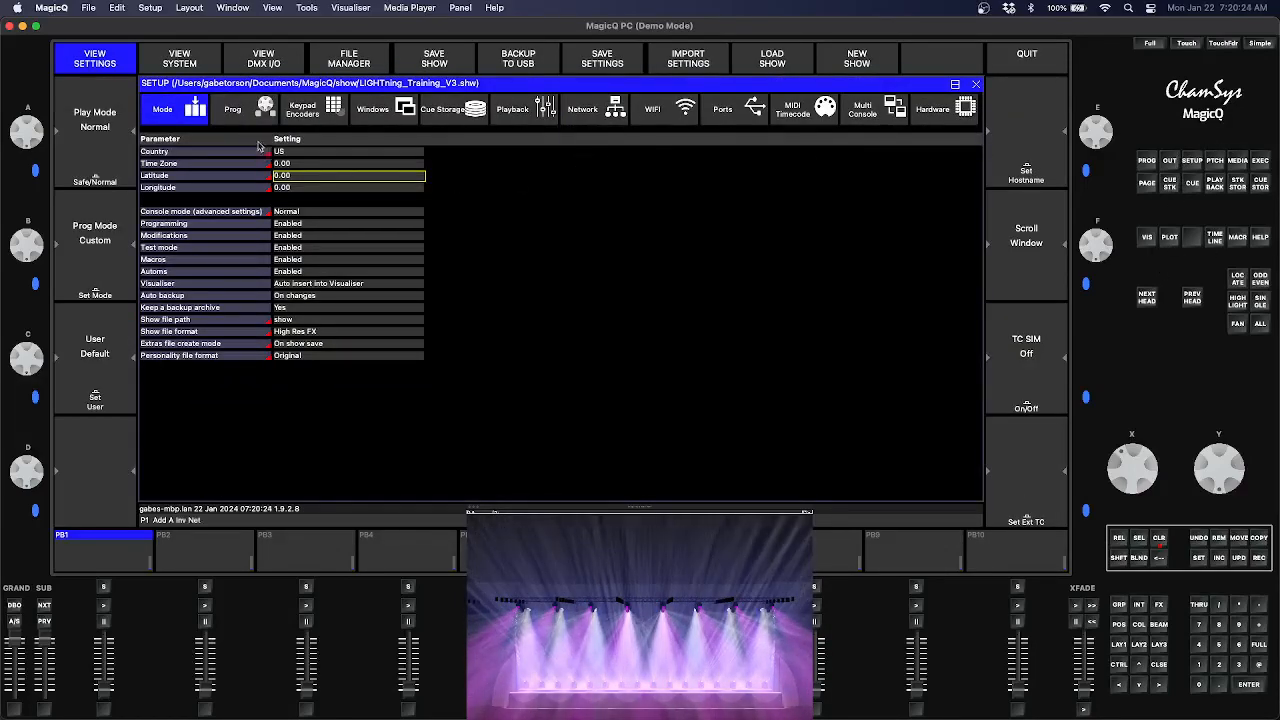
{"action": "left_click", "coordinate": [232, 109]}
{"action": "left_click", "coordinate": [298, 177]}
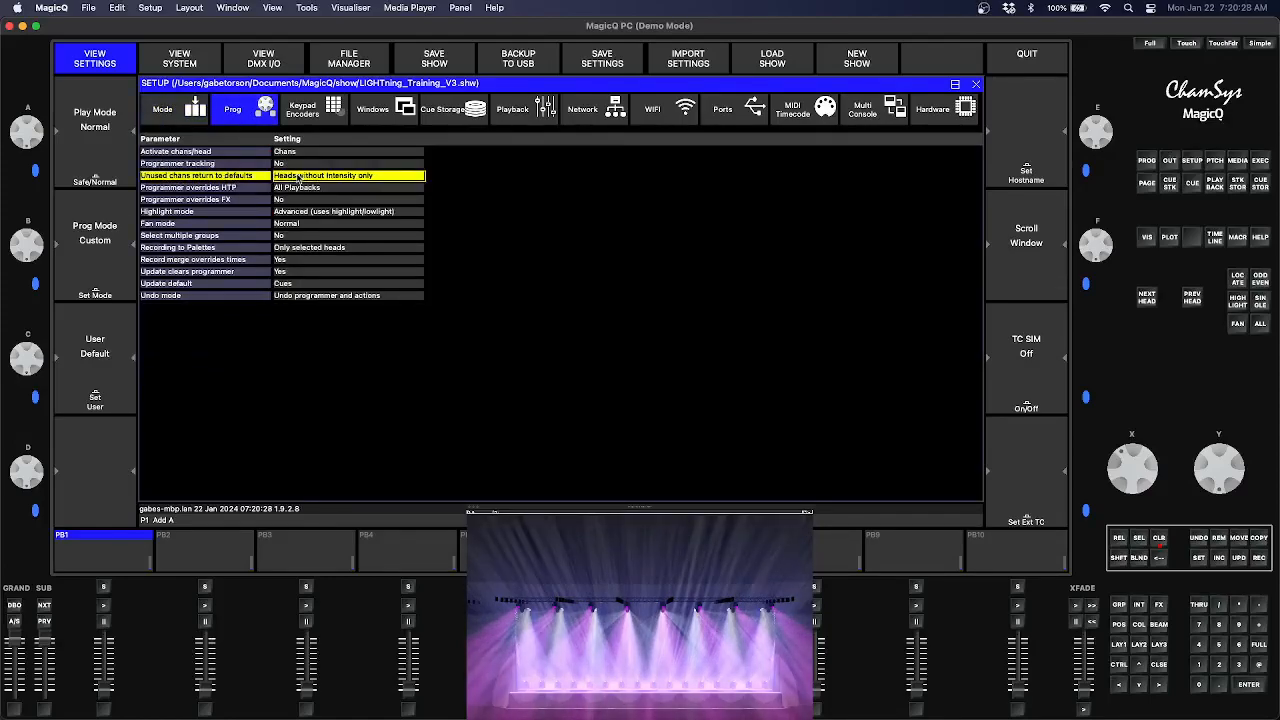
{"action": "left_click", "coordinate": [375, 177]}
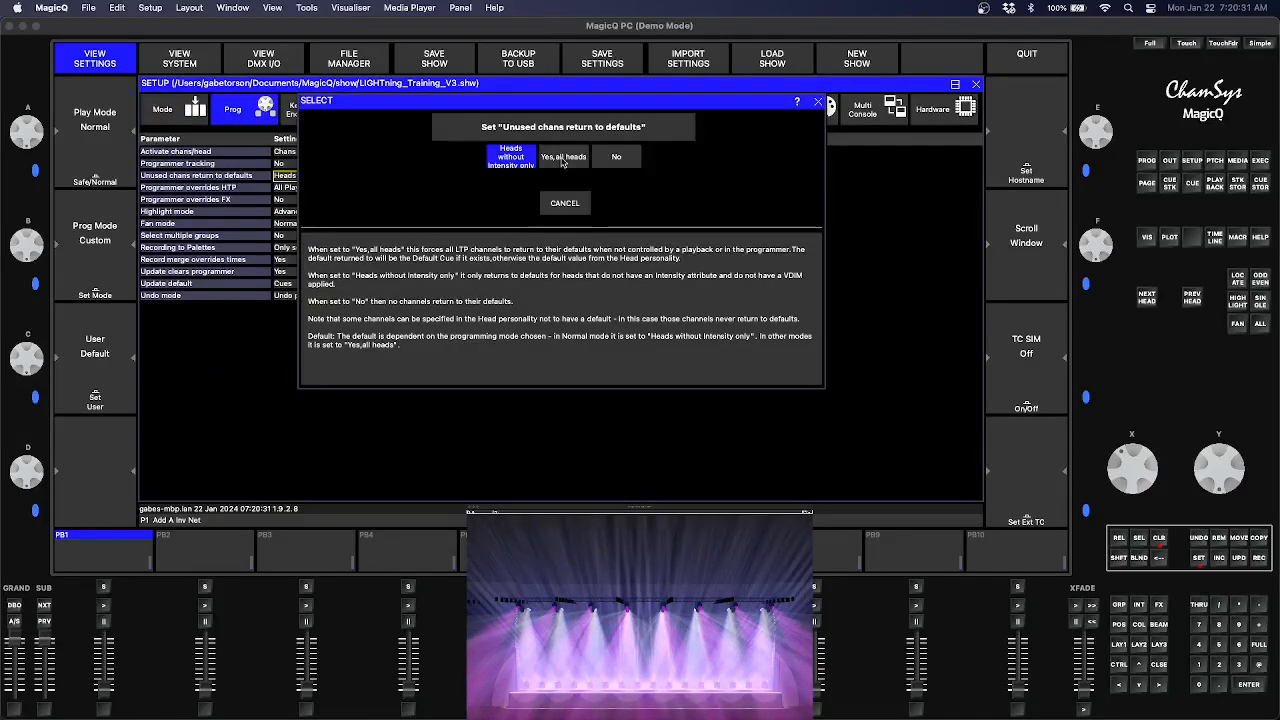
{"action": "left_click", "coordinate": [561, 162]}
{"action": "left_click", "coordinate": [976, 84]}
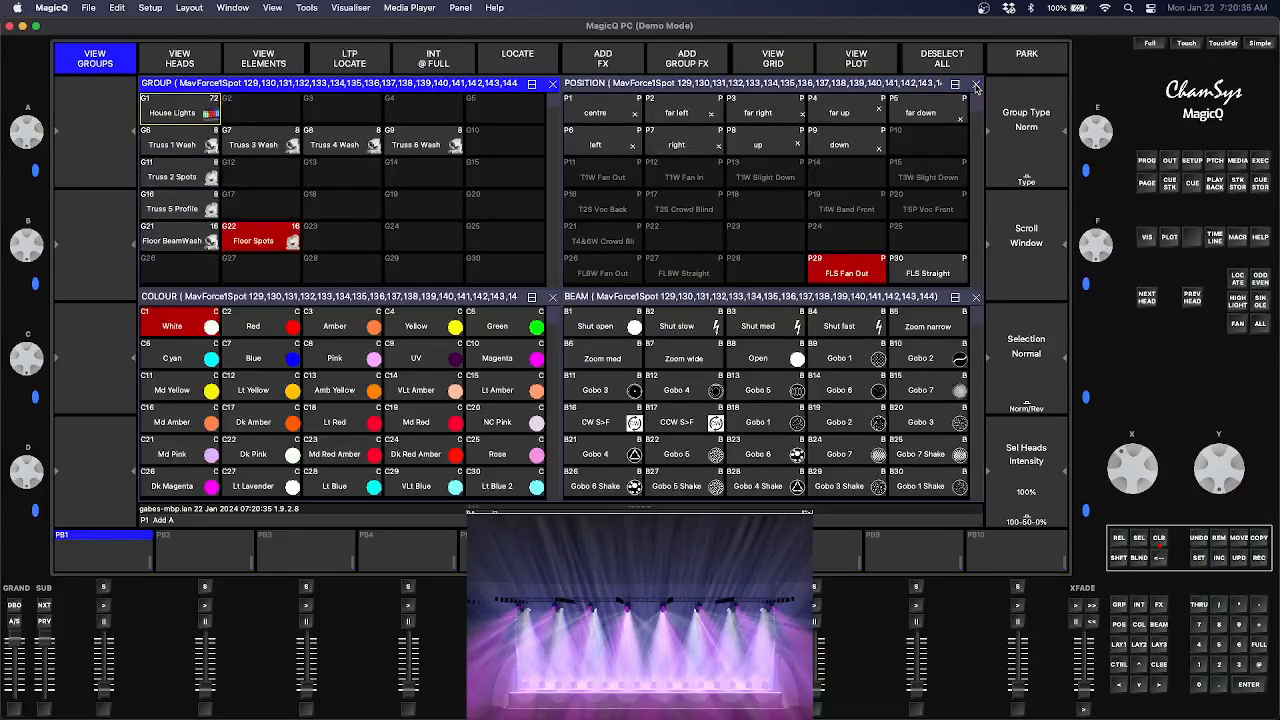
Clear the programmer and bring up the intensity of the Truss 1 Wash group
{"action": "left_click", "coordinate": [1159, 538]}
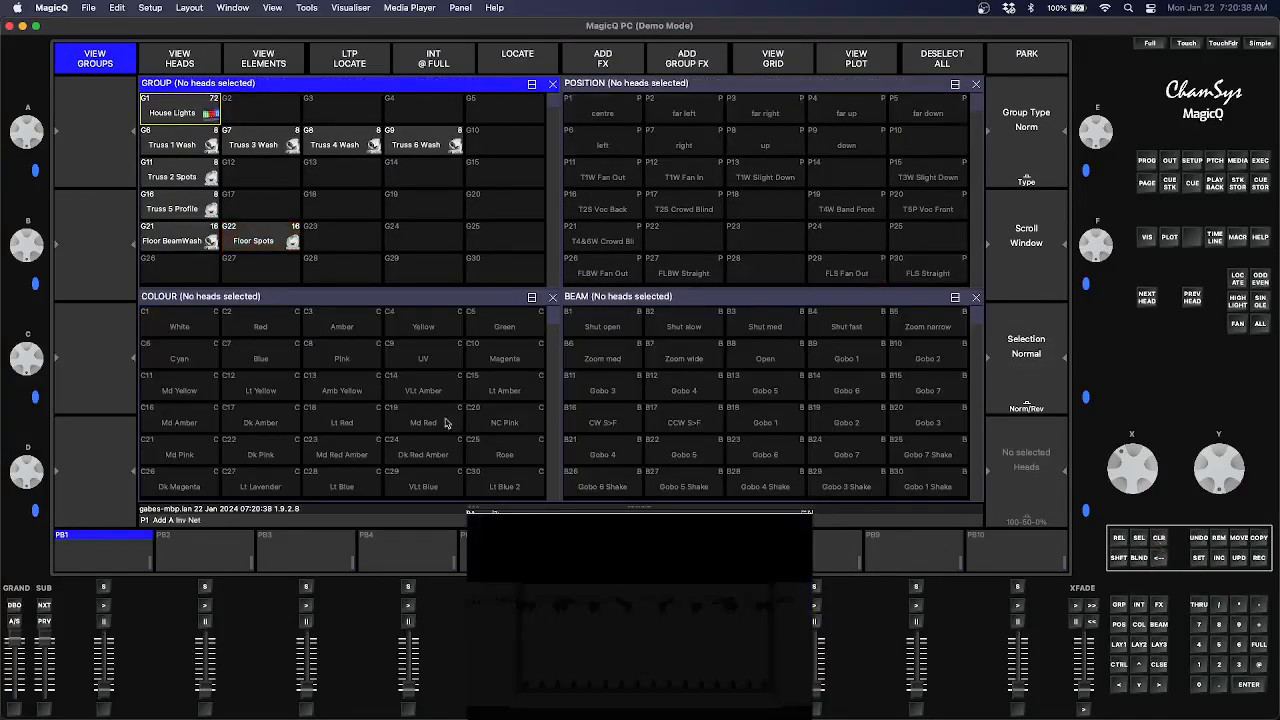
{"action": "left_click", "coordinate": [193, 141]}
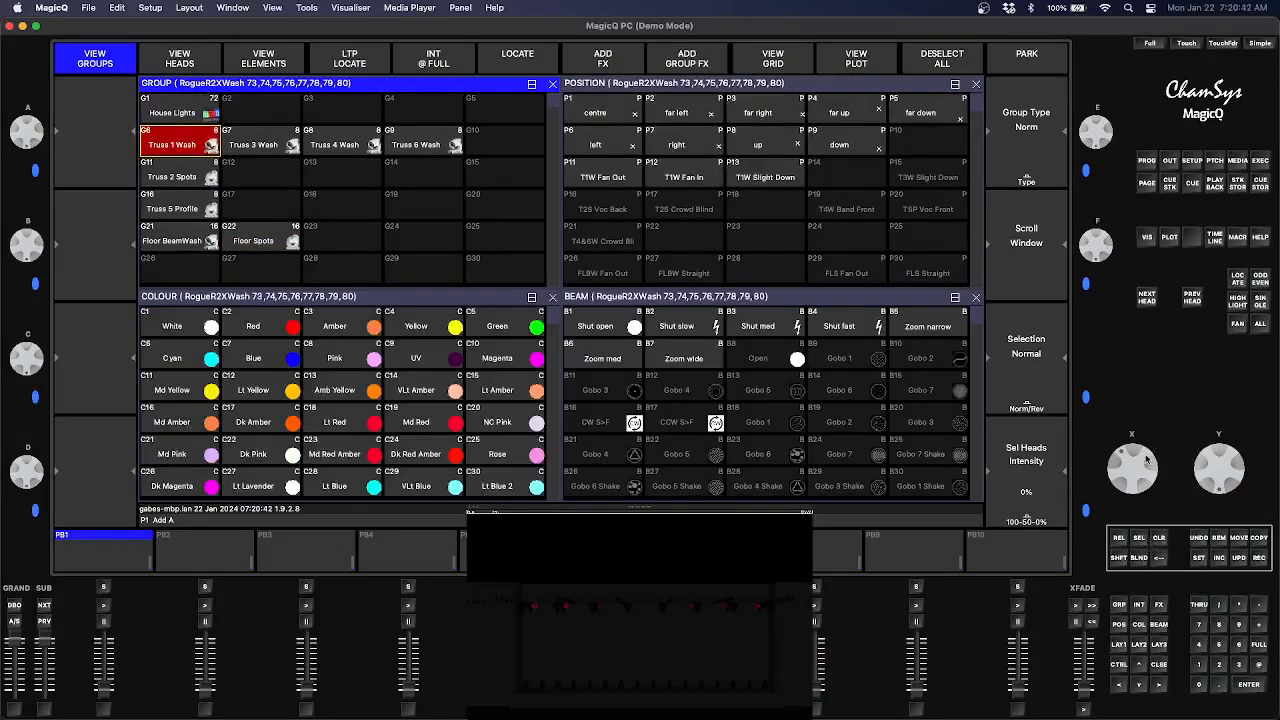
{"action": "left_click_drag", "start_coordinate": [1148, 541], "coordinate": [1146, 450]}
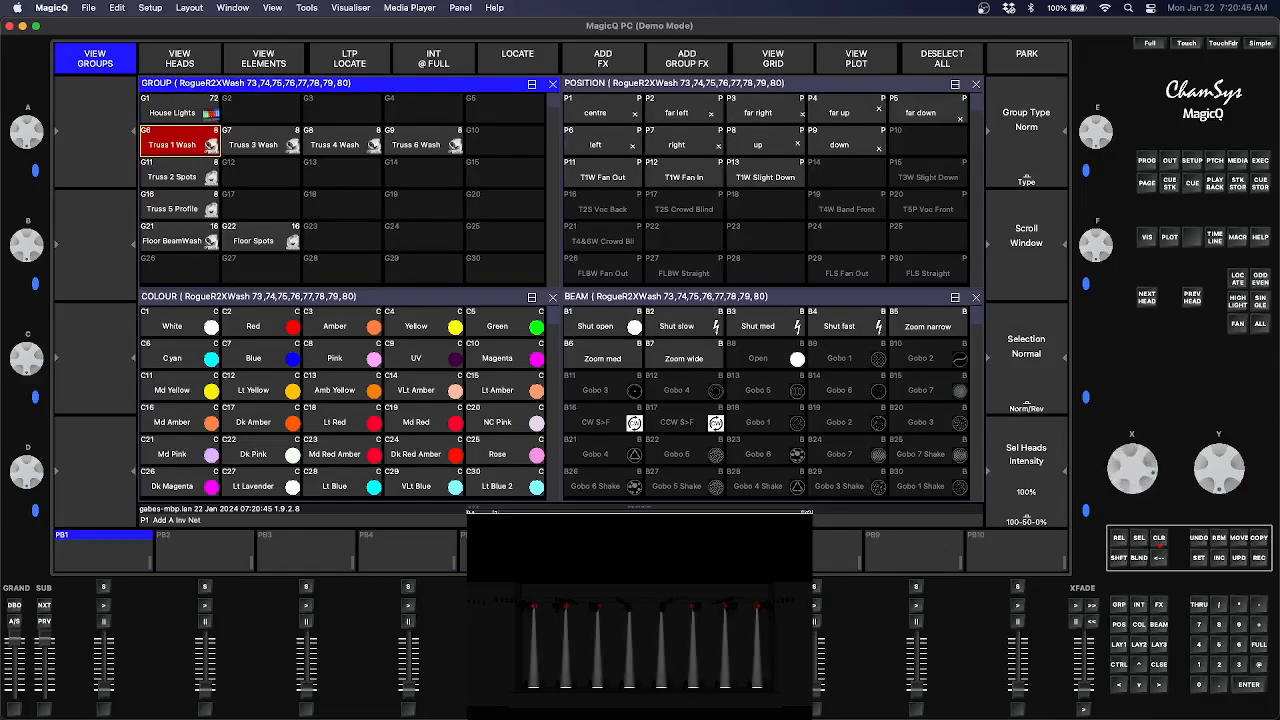
Try the down position palette on Truss 1 Wash with its pan fanned to -78, and clear the programmer
{"action": "left_click", "coordinate": [773, 146]}
{"action": "left_click", "coordinate": [828, 148]}
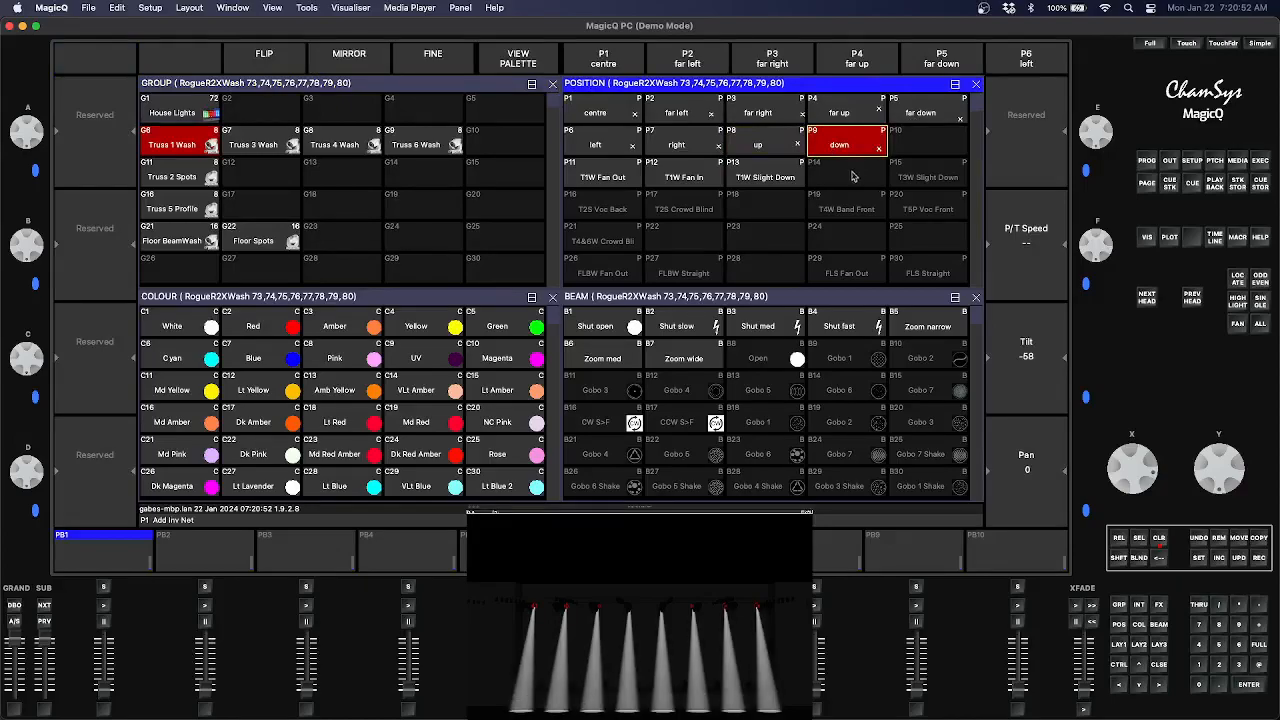
{"action": "left_click", "coordinate": [1231, 323]}
{"action": "left_click_drag", "start_coordinate": [1227, 478], "coordinate": [1228, 470]}
{"action": "scroll", "coordinate": [1228, 470], "scroll_direction": "up", "scroll_amount": 5}
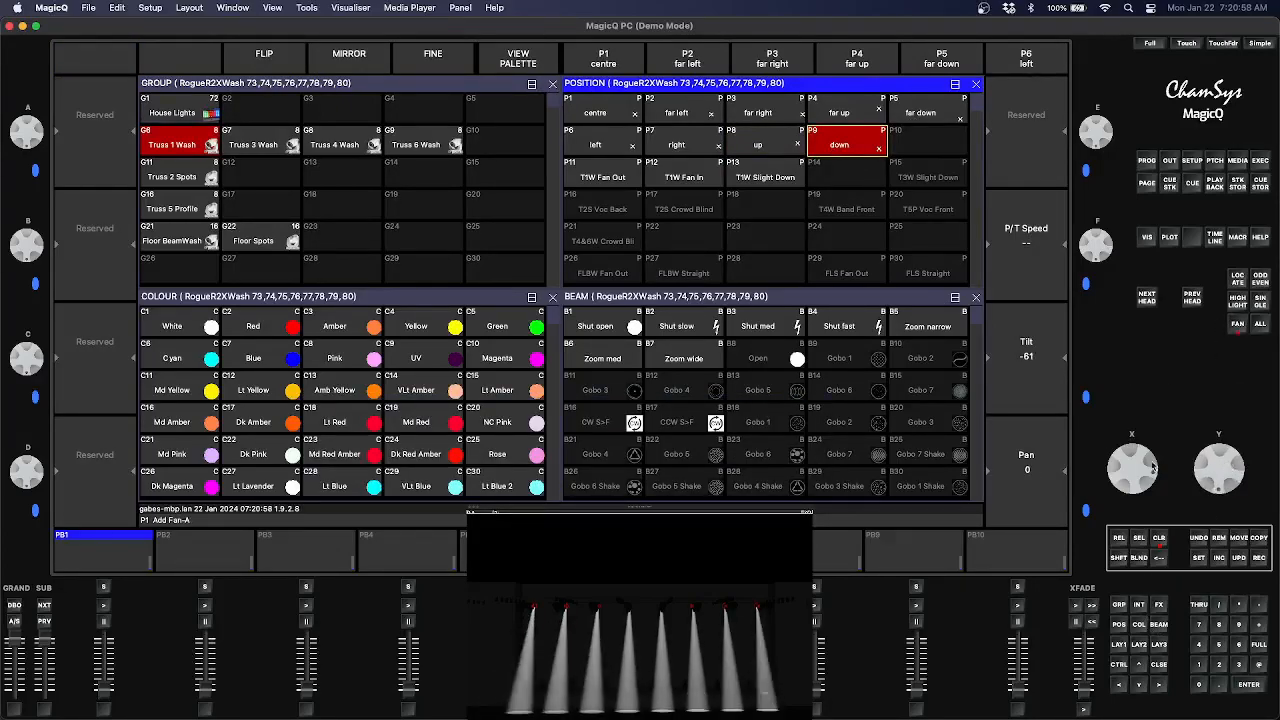
{"action": "scroll", "coordinate": [1153, 467], "scroll_direction": "down", "scroll_amount": 5}
{"action": "scroll", "coordinate": [1153, 467], "scroll_direction": "up", "scroll_amount": 5}
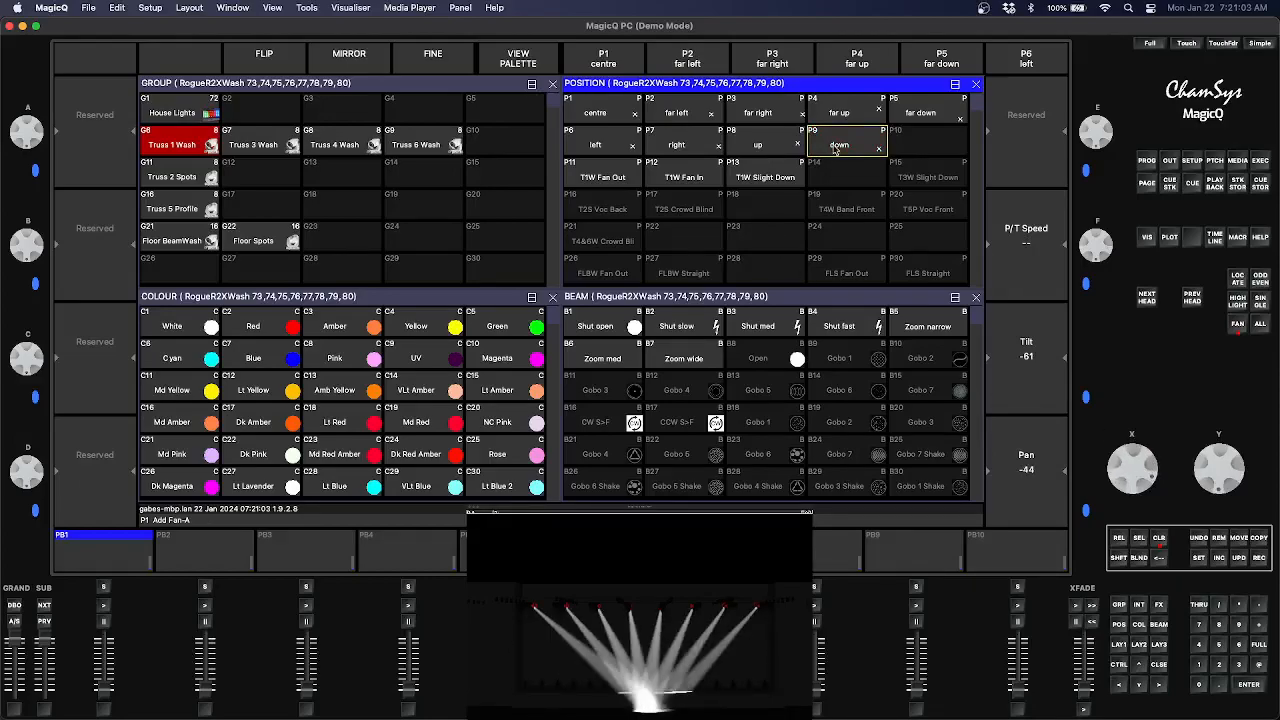
{"action": "left_click_drag", "start_coordinate": [1148, 468], "coordinate": [1147, 480]}
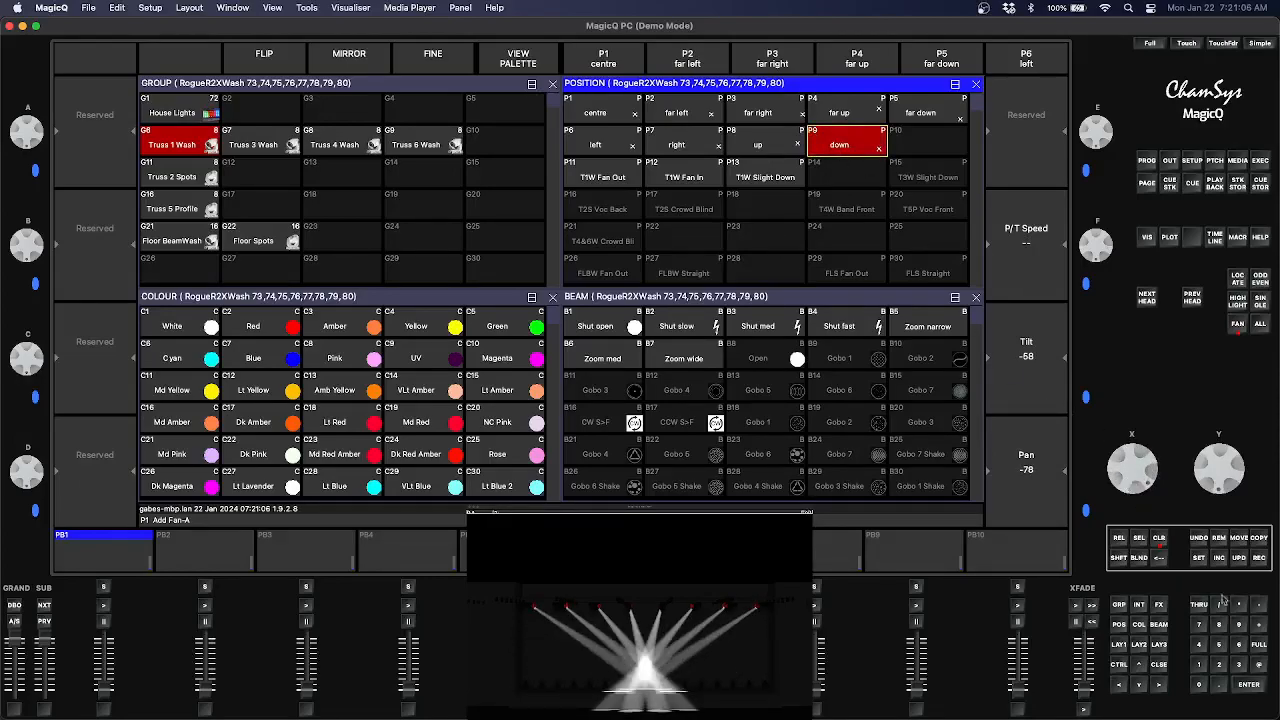
{"action": "left_click", "coordinate": [1159, 540]}
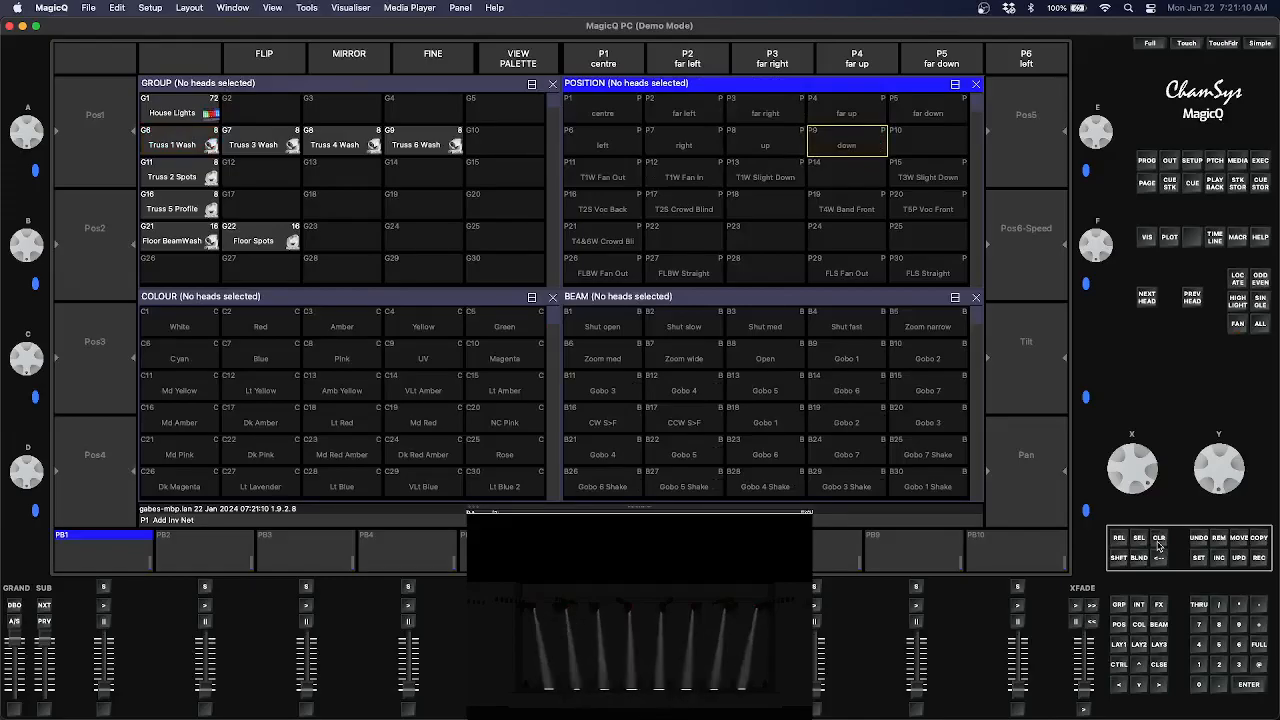